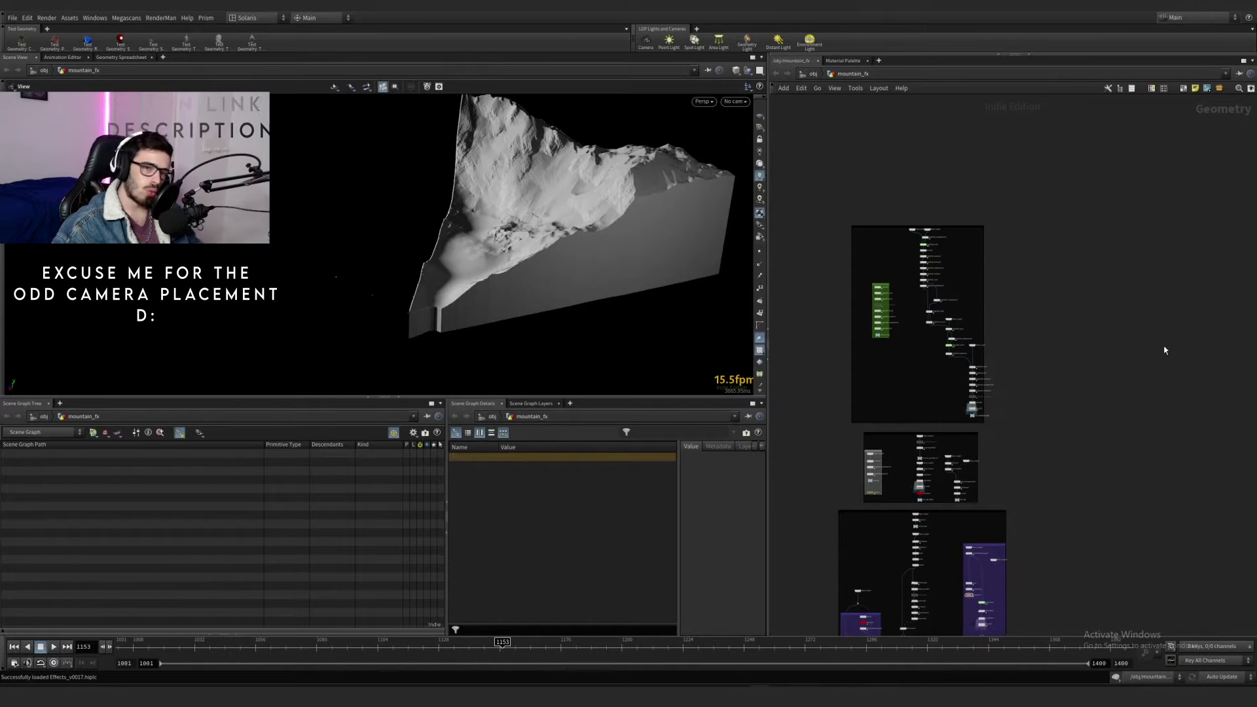
# Step: Select the nodes of the green mountain_base group and show dependency links for selected nodes only
pyautogui.scroll(-5, 1151, 351)
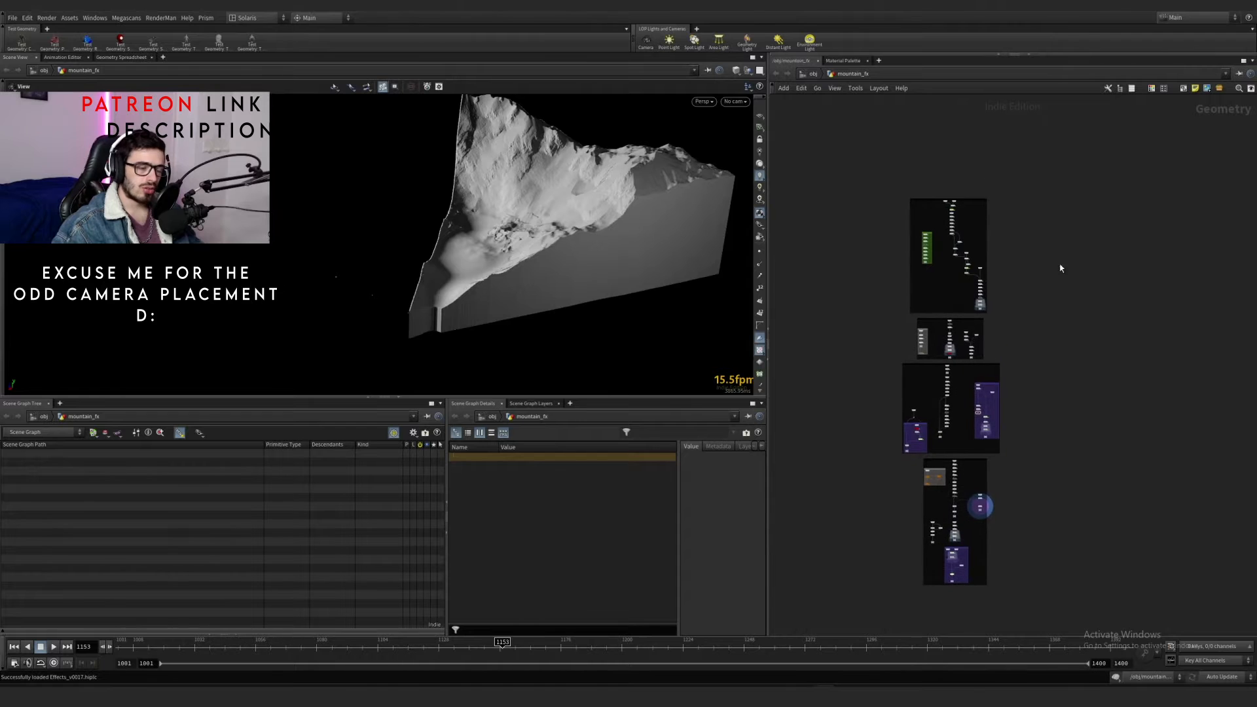
pyautogui.moveTo(1023, 212); pyautogui.dragTo(877, 590)
pyautogui.moveTo(1043, 155); pyautogui.dragTo(1083, 385)
pyautogui.scroll(10, 942, 221)
pyautogui.moveTo(907, 148); pyautogui.dragTo(993, 241, button='middle')
pyautogui.scroll(-1, 982, 252)
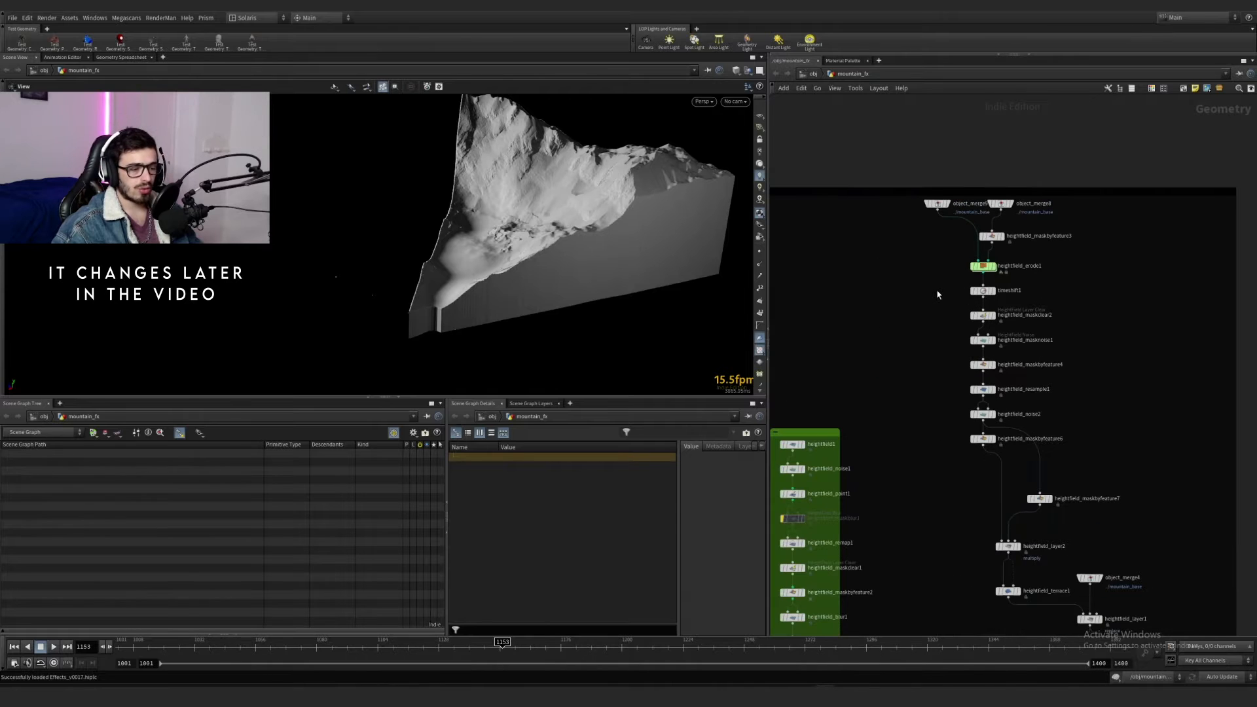
pyautogui.moveTo(937, 295); pyautogui.dragTo(965, 186, button='middle')
pyautogui.moveTo(925, 244); pyautogui.dragTo(786, 562)
pyautogui.click(834, 89)
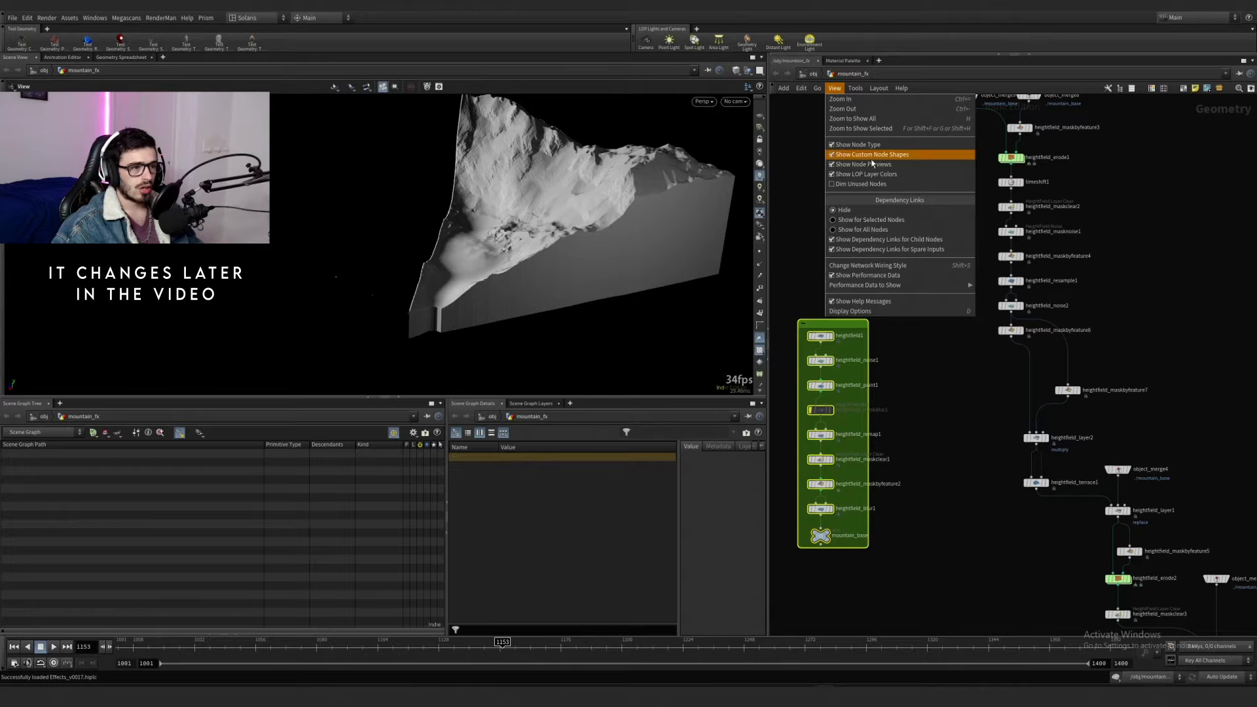
pyautogui.click(864, 215)
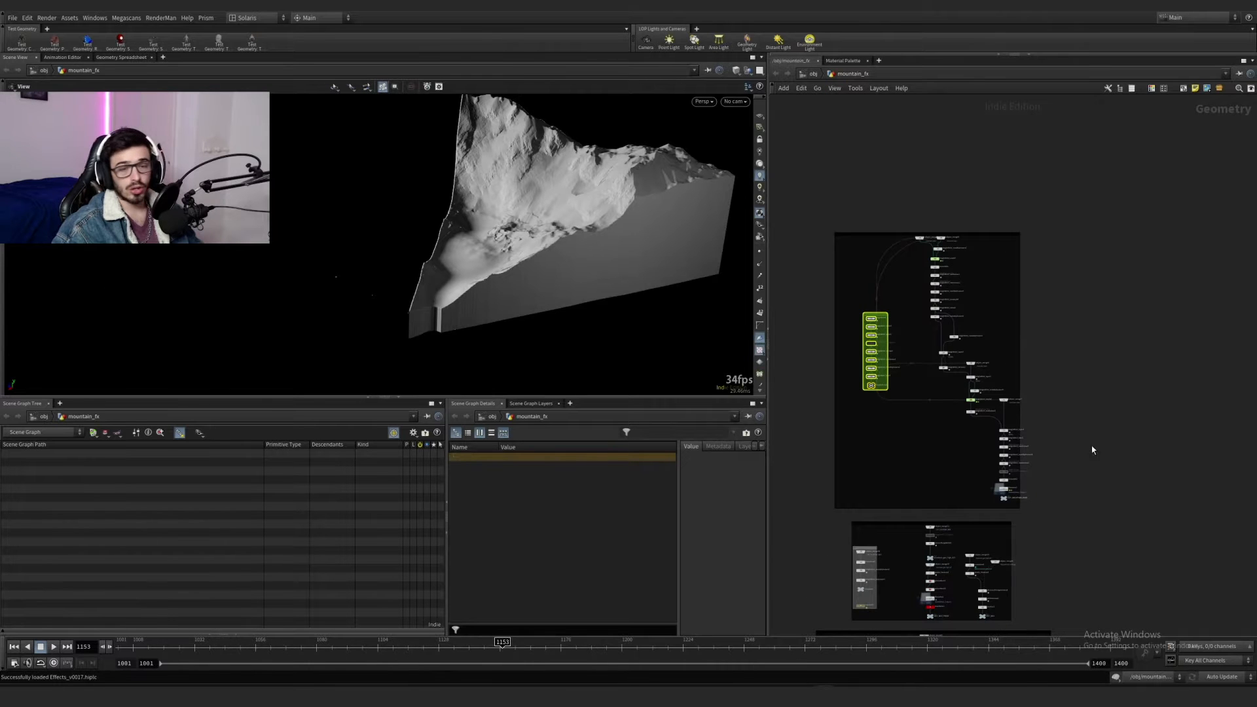
# Step: Display heightfield1 and heightfield_noise1 in turn, with the parameters of heightfield1 shown, and examine the noise-displaced terrain
pyautogui.scroll(5, 873, 336)
pyautogui.click(877, 273)
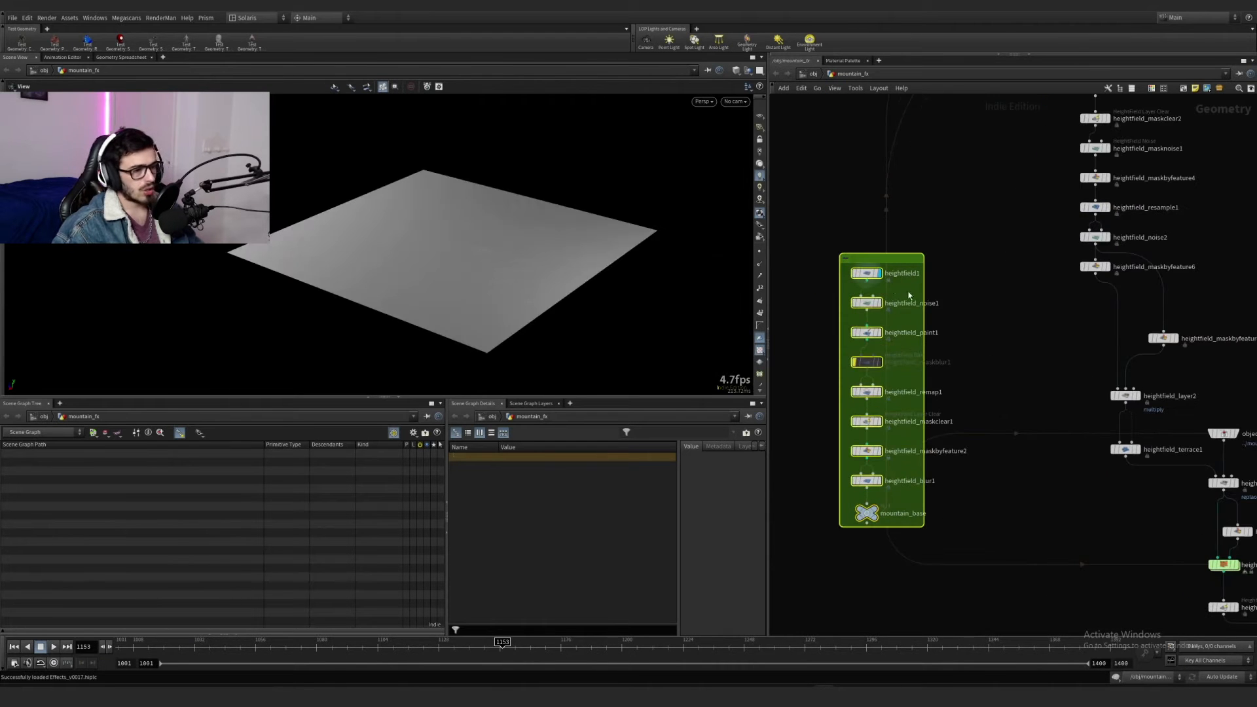
pyautogui.click(880, 311)
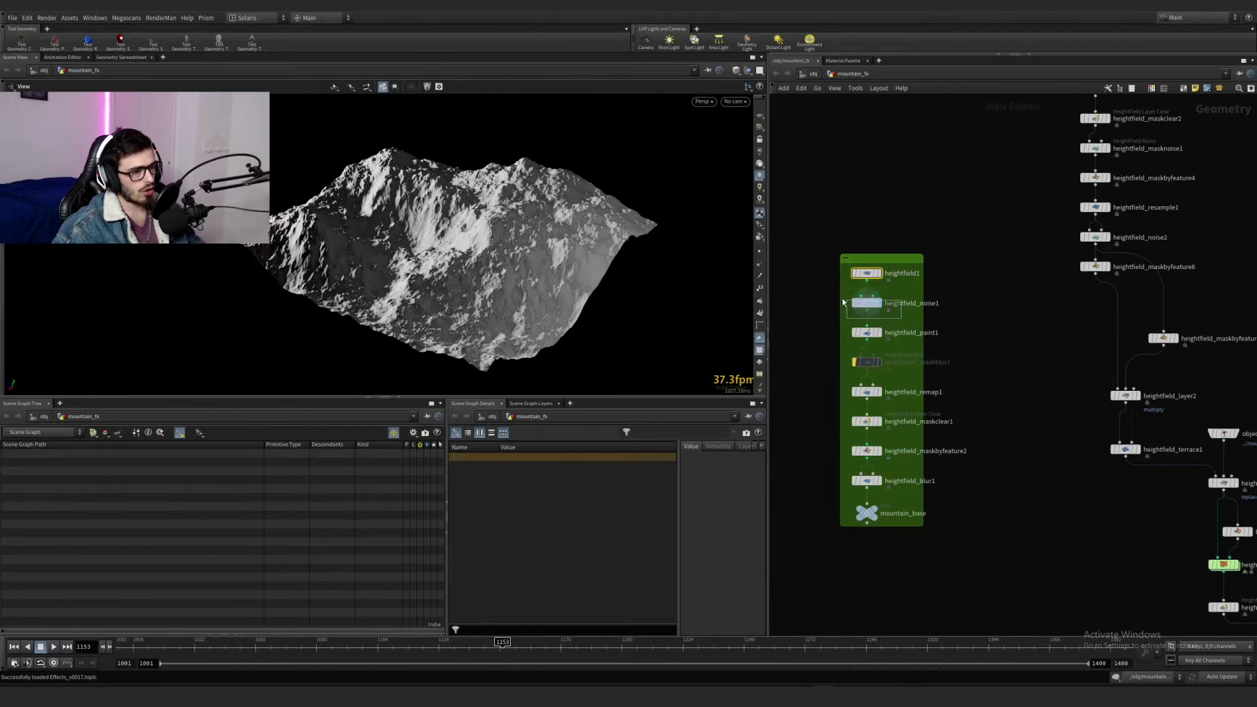
pyautogui.press('p')
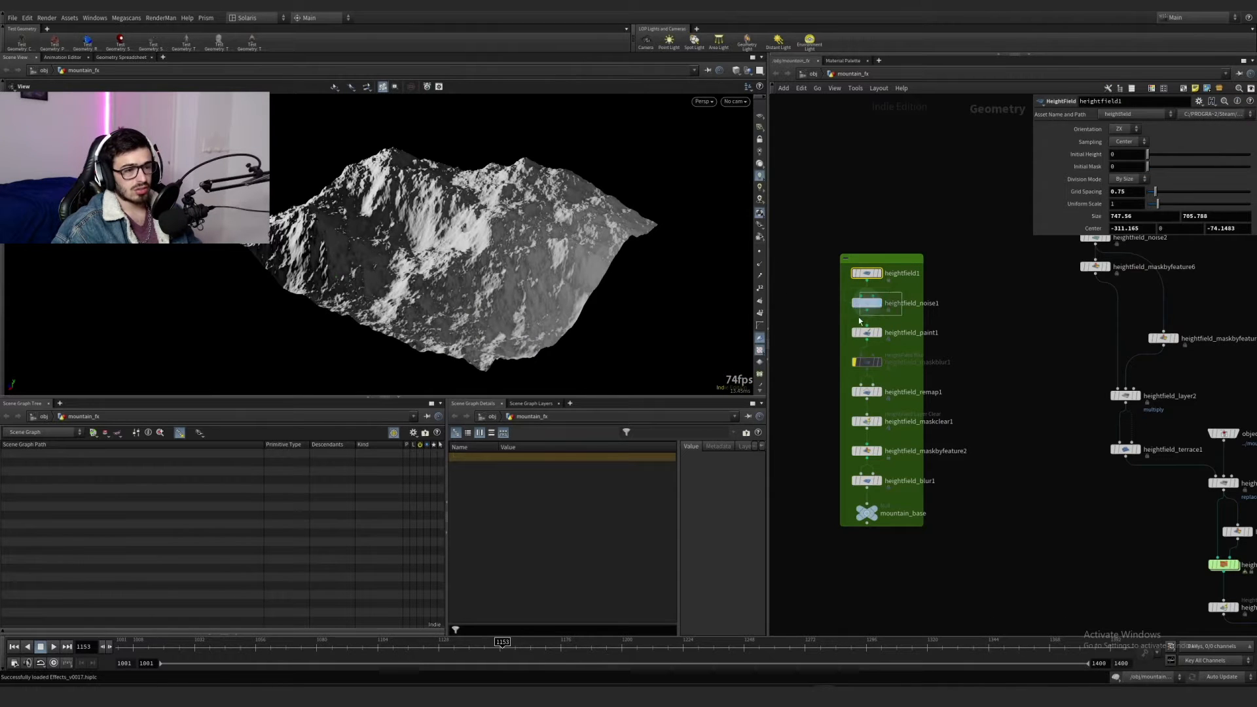
pyautogui.click(863, 305)
pyautogui.press('Up')
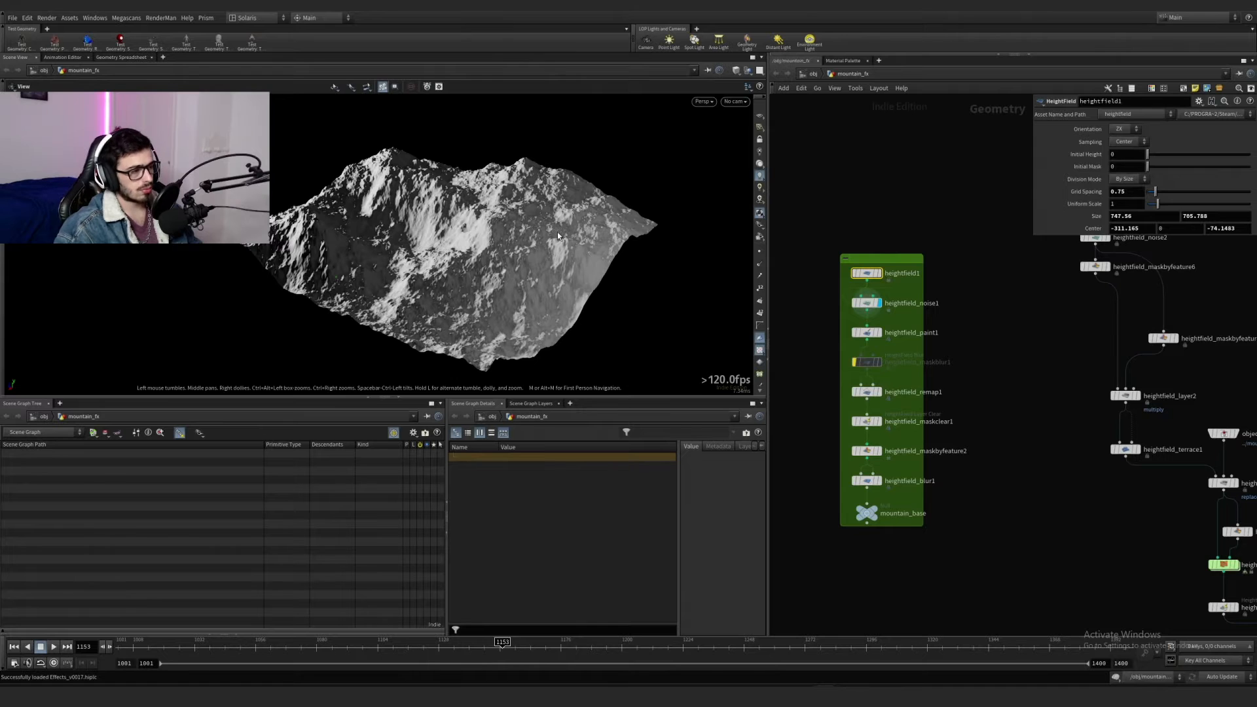
pyautogui.press('Return')
pyautogui.moveTo(557, 235); pyautogui.dragTo(497, 262)
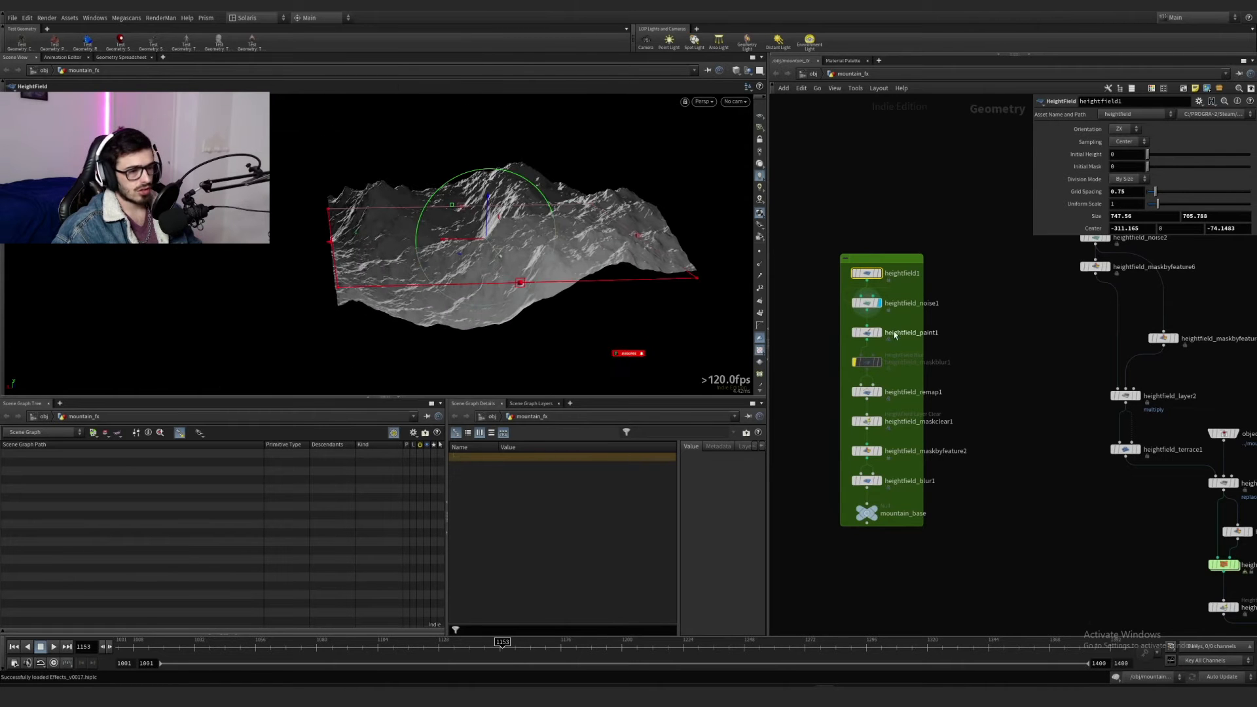
# Step: Display heightfield_paint1 with its parameters and inspect the painted mask in the valley up close
pyautogui.click(879, 332)
pyautogui.click(866, 332)
pyautogui.keyDown('alt'); pyautogui.moveTo(369, 202); pyautogui.dragTo(429, 248); pyautogui.keyUp('alt')
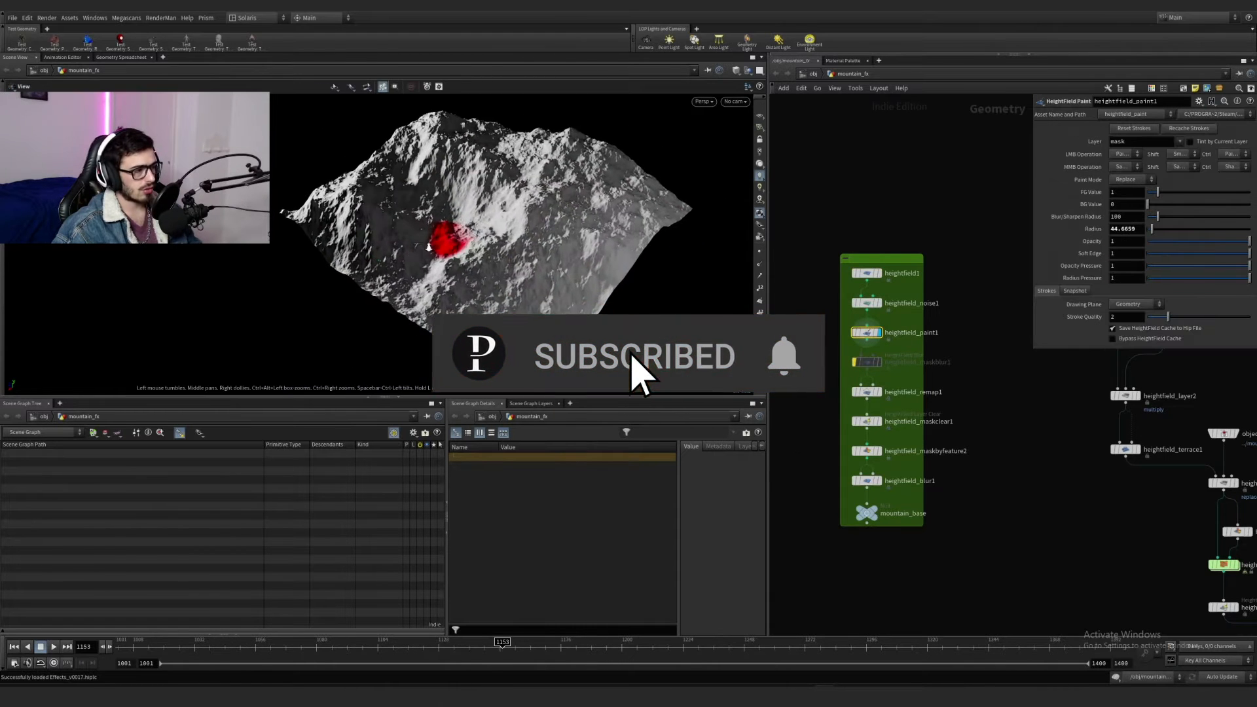
pyautogui.scroll(4, 429, 248)
pyautogui.press('Return')
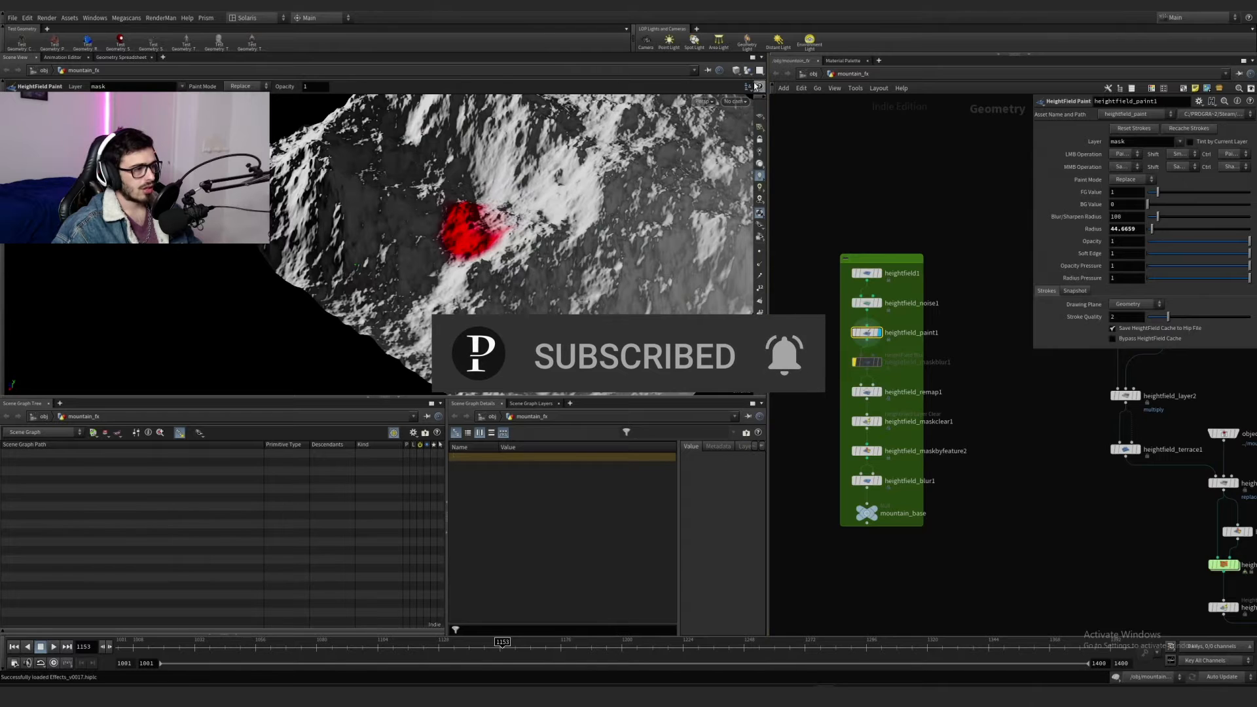
pyautogui.click(810, 74)
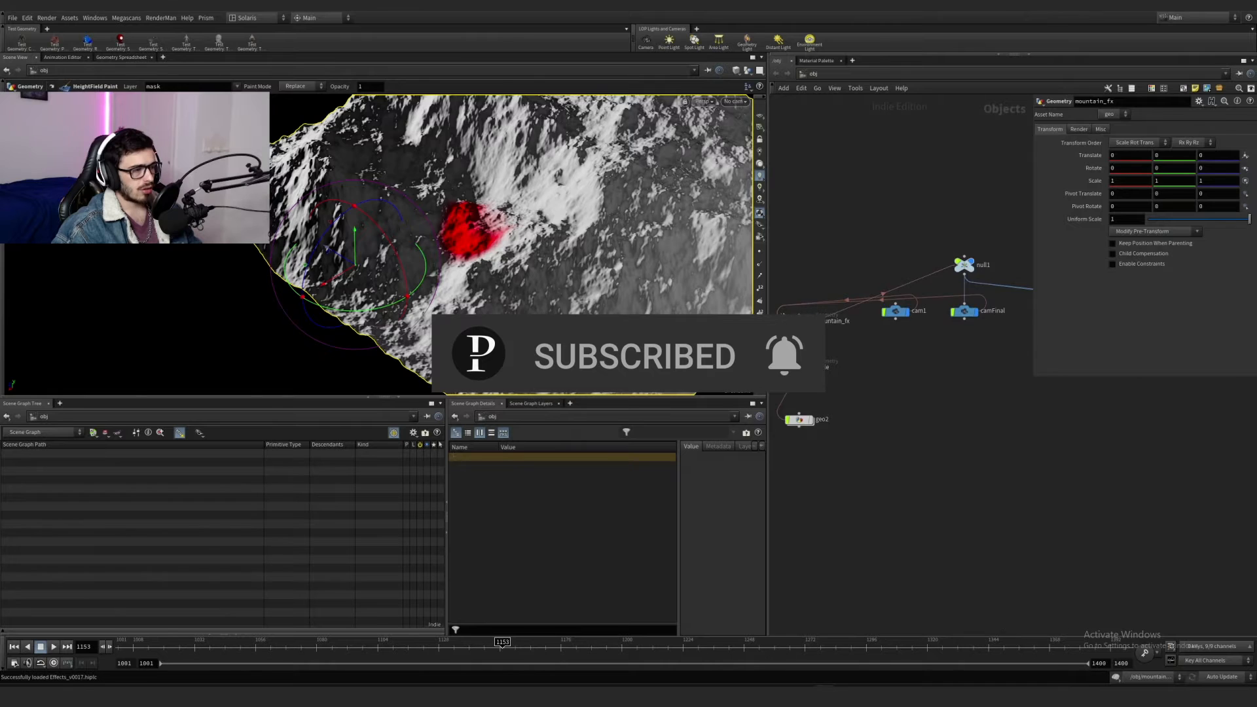
pyautogui.doubleClick(799, 321)
pyautogui.keyDown('alt'); pyautogui.moveTo(471, 243); pyautogui.dragTo(485, 190); pyautogui.keyUp('alt')
pyautogui.keyDown('alt'); pyautogui.moveTo(484, 190); pyautogui.dragTo(660, 185, button='right'); pyautogui.keyUp('alt')
pyautogui.moveTo(659, 185)
pyautogui.mouseDown()
pyautogui.moveTo(454, 259)
pyautogui.moveTo(451, 248)
pyautogui.mouseUp()
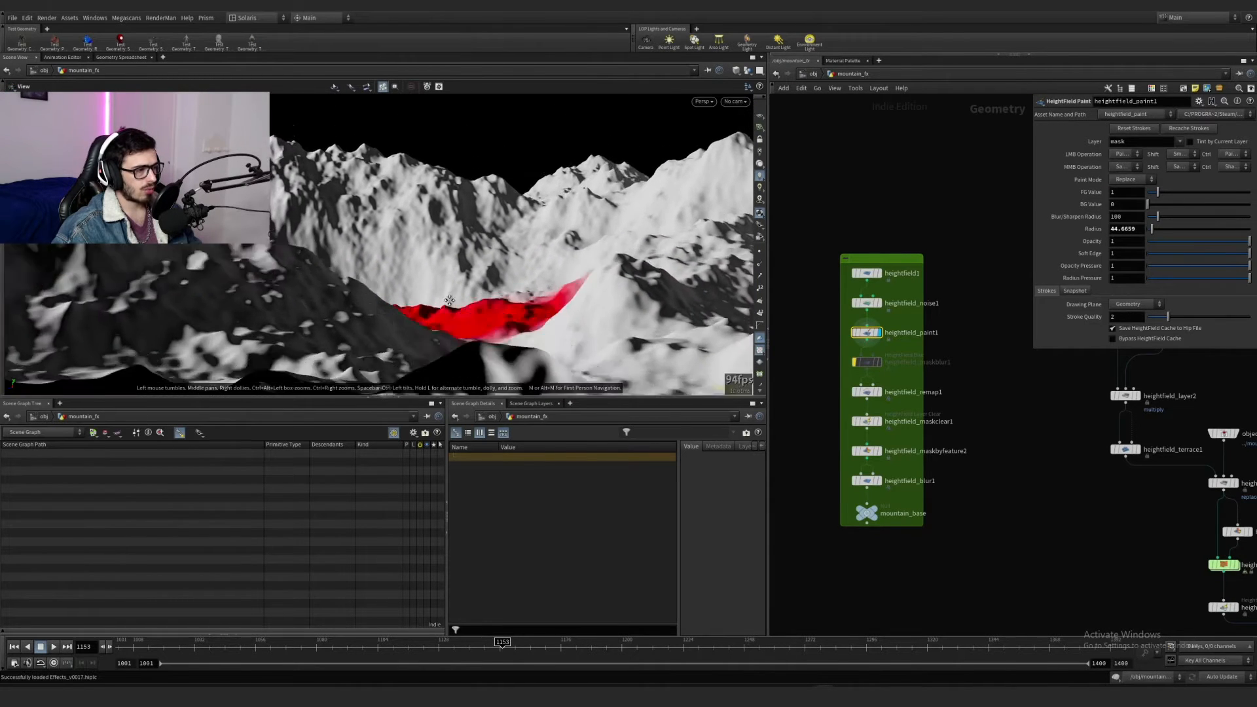
pyautogui.keyDown('alt'); pyautogui.moveTo(450, 247); pyautogui.dragTo(439, 281, button='middle'); pyautogui.keyUp('alt')
# Step: Enlarge the height ramp of heightfield_remap1, try moving its end point, and undo the ramp change
pyautogui.click(879, 395)
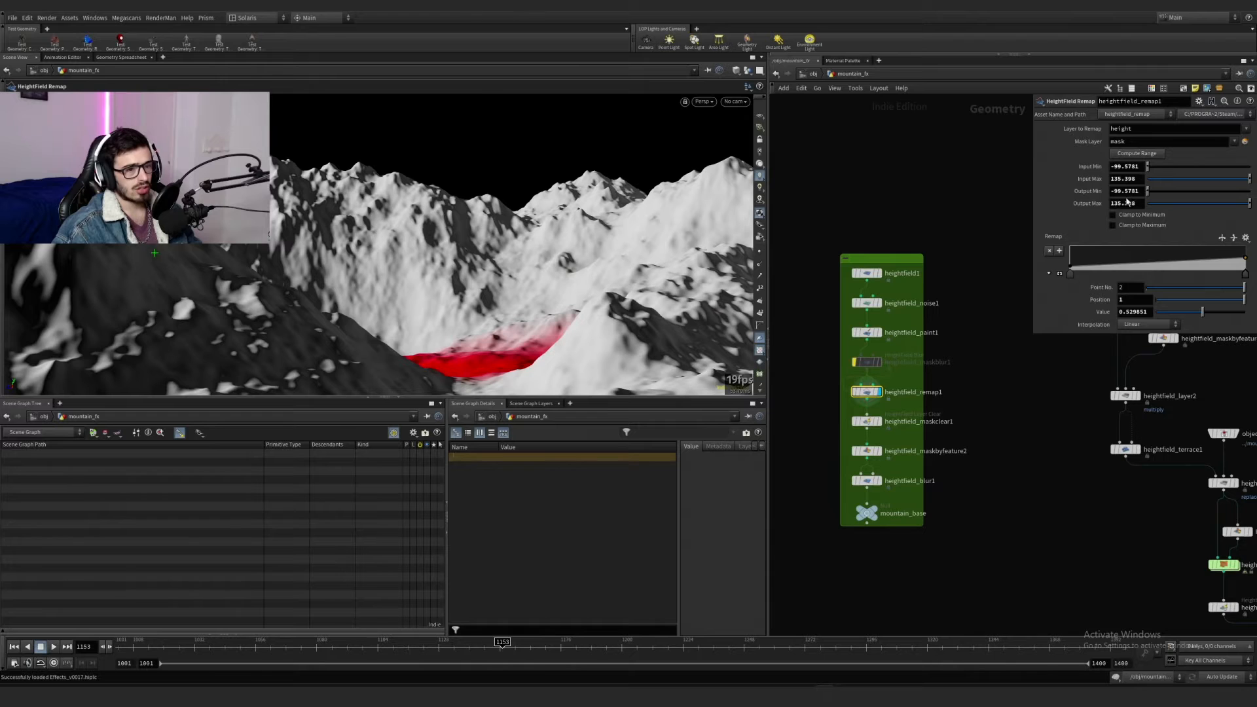
pyautogui.click(1058, 275)
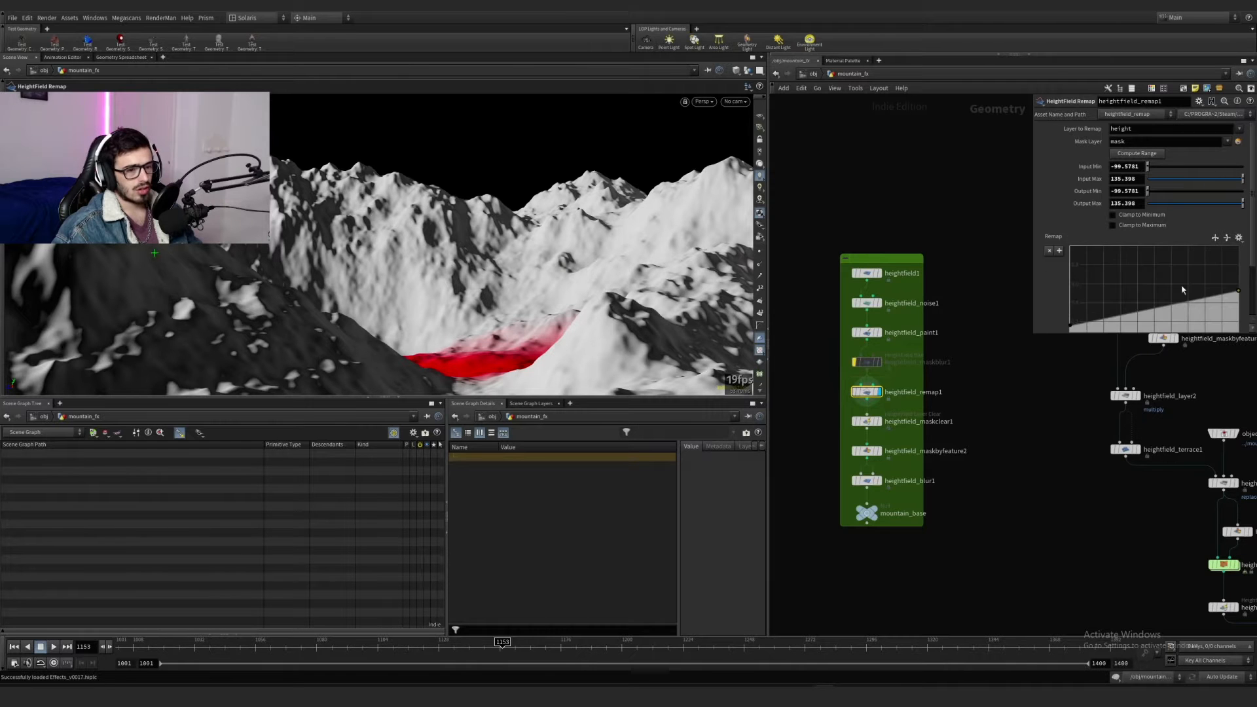
pyautogui.moveTo(1239, 294); pyautogui.dragTo(1239, 344)
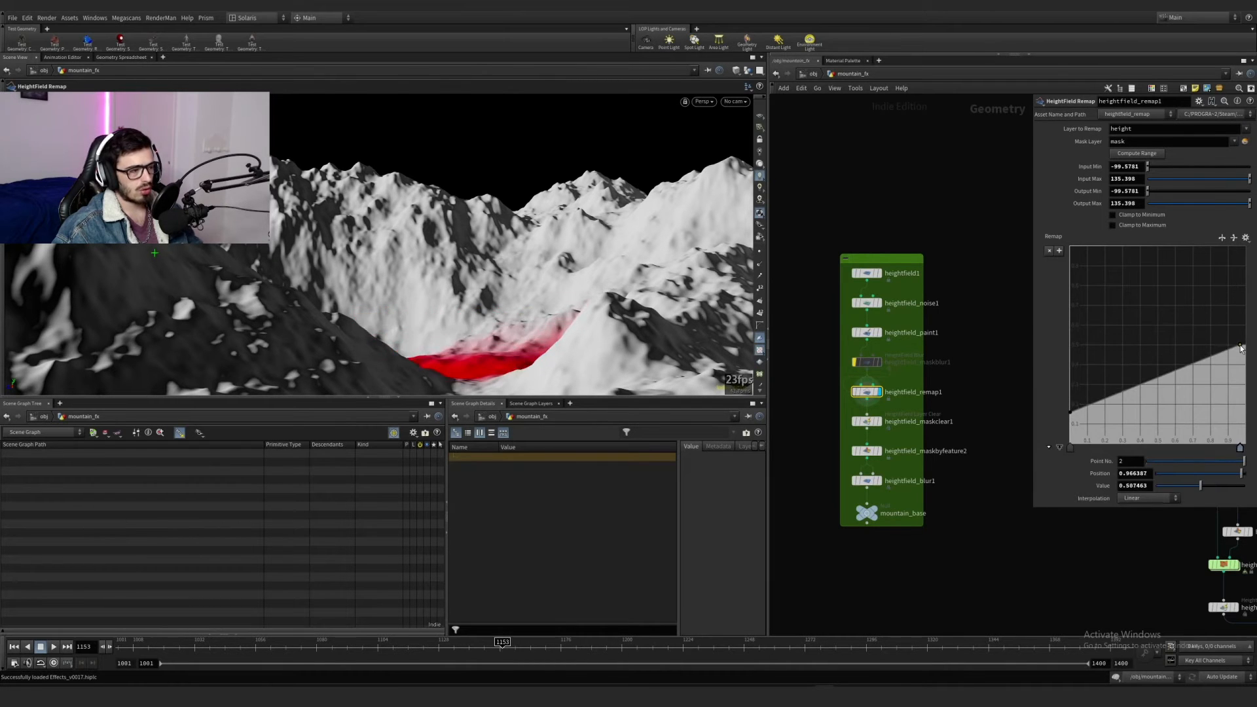
pyautogui.hotkey('ctrl', 'z')
# Step: Display heightfield_maskclear1 with its parameters to check the terrain with its mask layer cleared
pyautogui.moveTo(936, 411); pyautogui.dragTo(944, 372, button='middle')
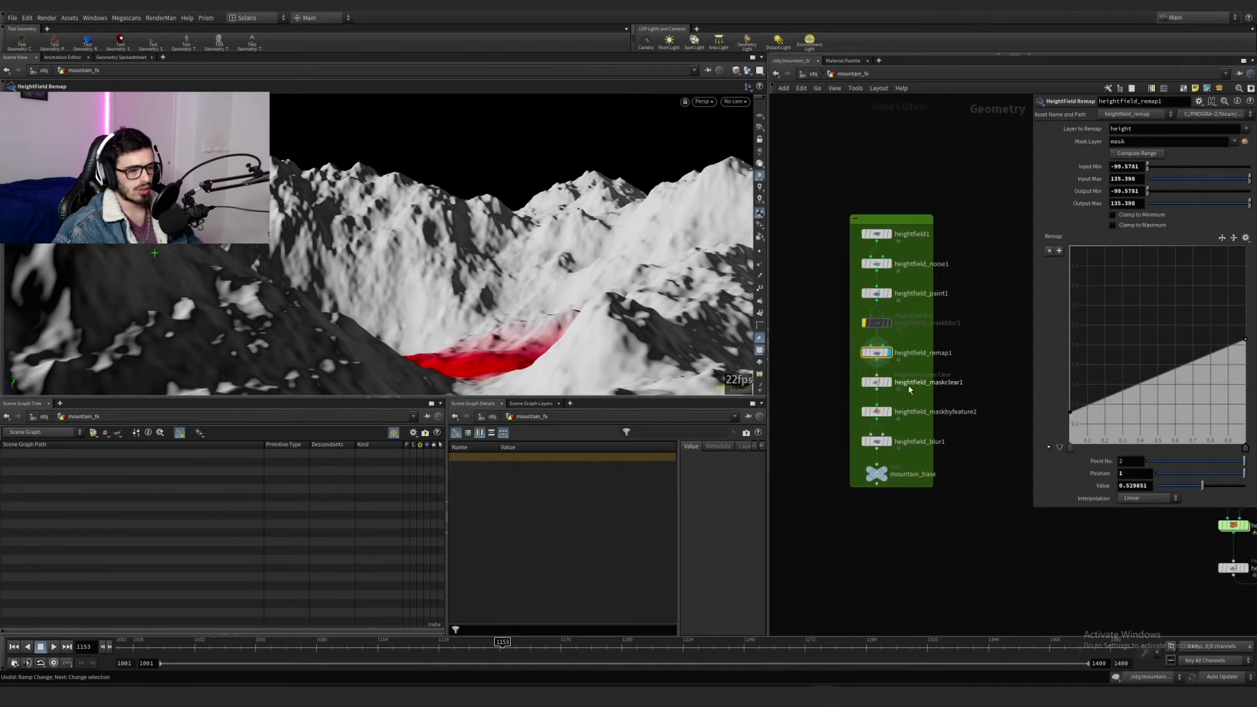
pyautogui.scroll(1, 893, 392)
pyautogui.click(888, 381)
pyautogui.click(873, 382)
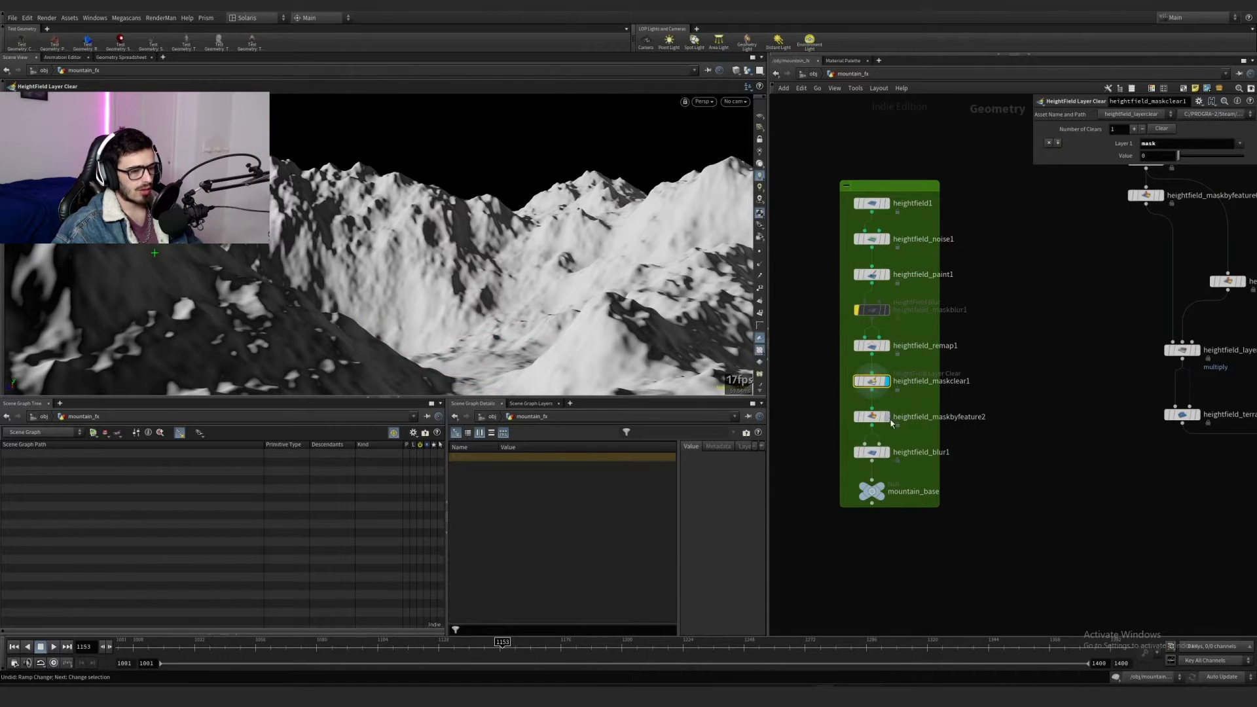
# Step: Display heightfield_maskbyfeature2 with its Mask by Height settings and inspect the masked valley floor
pyautogui.click(887, 417)
pyautogui.click(873, 416)
pyautogui.scroll(-1, 484, 322)
pyautogui.scroll(-4, 484, 322)
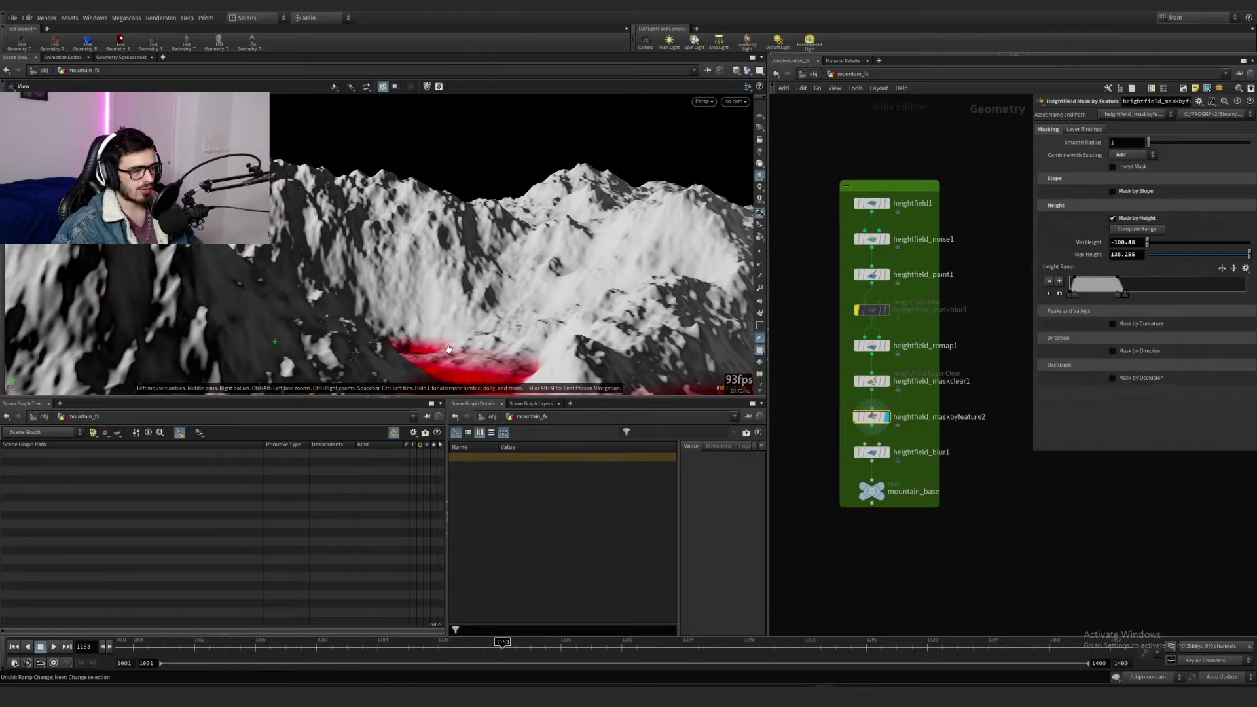
pyautogui.keyDown('alt'); pyautogui.moveTo(485, 322); pyautogui.dragTo(443, 254, button='middle'); pyautogui.keyUp('alt')
pyautogui.scroll(4, 443, 254)
# Step: Display heightfield_blur1 and examine the blurred low area of the terrain
pyautogui.click(887, 452)
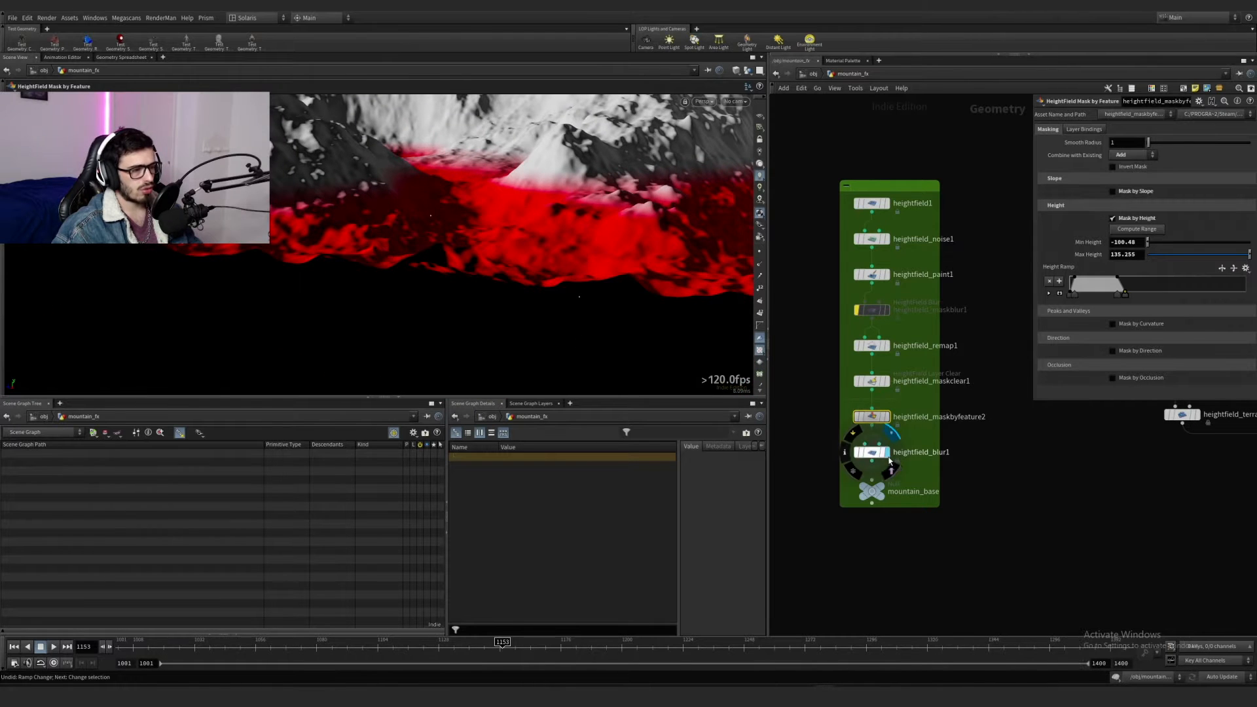
pyautogui.keyDown('alt'); pyautogui.moveTo(536, 233); pyautogui.dragTo(522, 309, button='middle'); pyautogui.keyUp('alt')
pyautogui.keyDown('alt'); pyautogui.moveTo(522, 309); pyautogui.dragTo(543, 295); pyautogui.keyUp('alt')
pyautogui.scroll(4, 517, 262)
pyautogui.scroll(-4, 1004, 421)
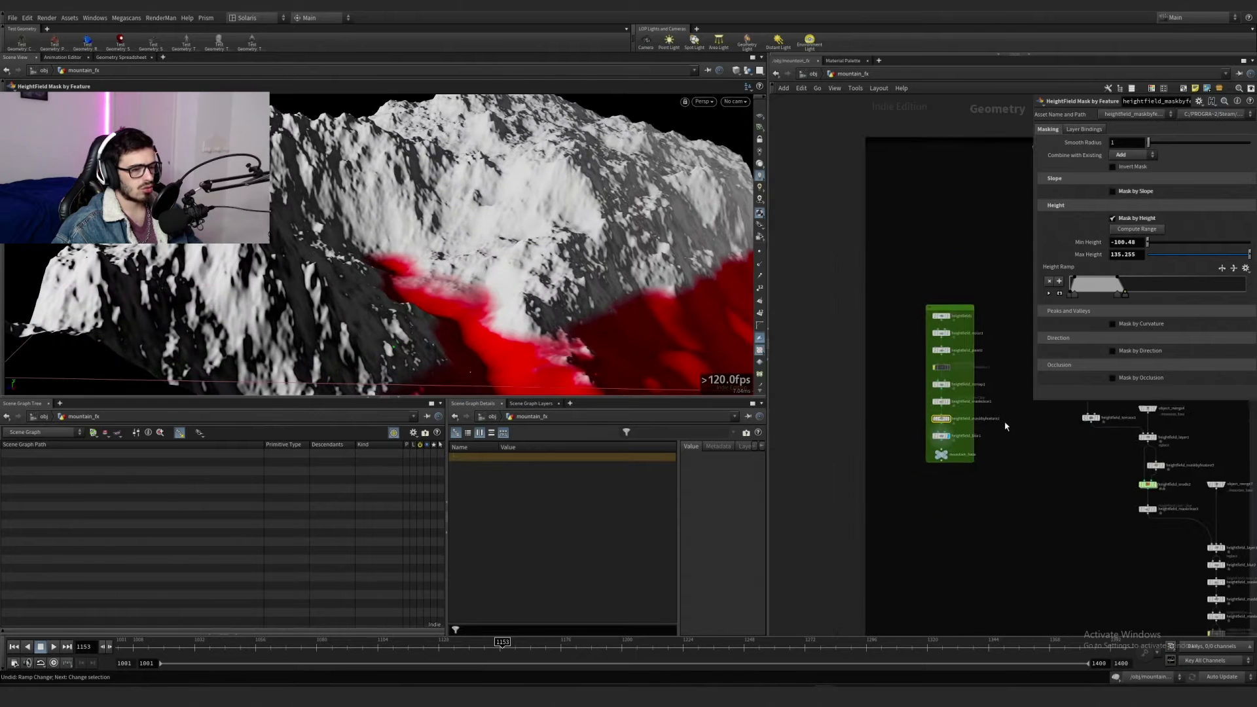
# Step: Display object_merge9 at the head of the erosion chain and check its reference to ../mountain_base
pyautogui.moveTo(1004, 422); pyautogui.dragTo(858, 427, button='middle')
pyautogui.scroll(4, 906, 182)
pyautogui.moveTo(905, 183); pyautogui.dragTo(901, 246, button='middle')
pyautogui.click(897, 207)
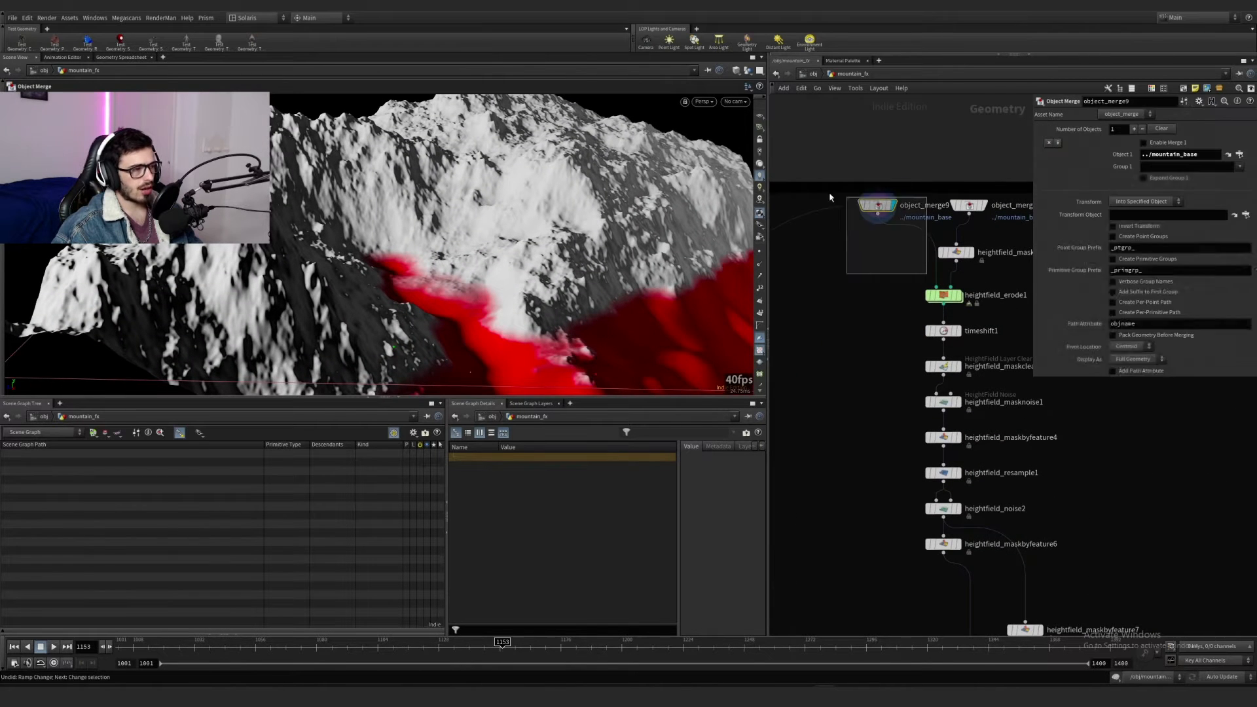
# Step: Display heightfield_maskbyfeature3, toggle Invert Mask off and back on, and compare the mask with object_merge8
pyautogui.moveTo(973, 258); pyautogui.dragTo(909, 280, button='middle')
pyautogui.moveTo(907, 276); pyautogui.dragTo(916, 274)
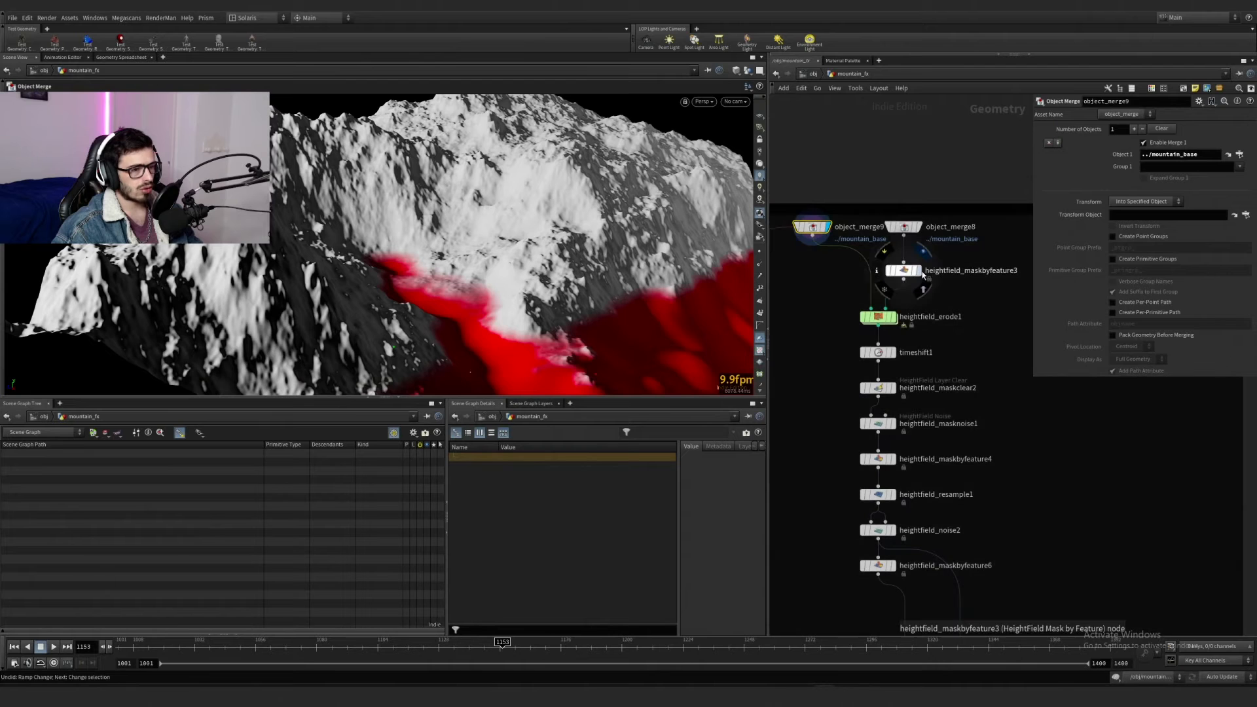
pyautogui.moveTo(581, 271); pyautogui.dragTo(622, 246)
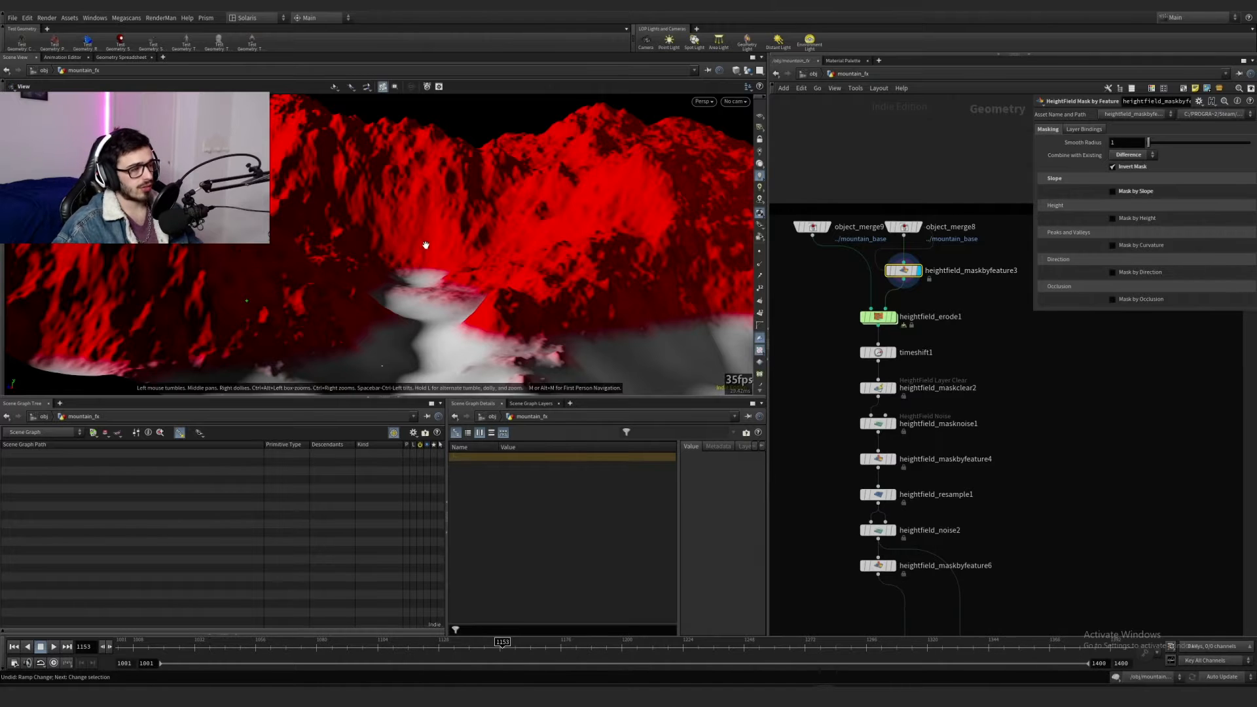
pyautogui.keyDown('alt'); pyautogui.moveTo(424, 244); pyautogui.dragTo(429, 236); pyautogui.keyUp('alt')
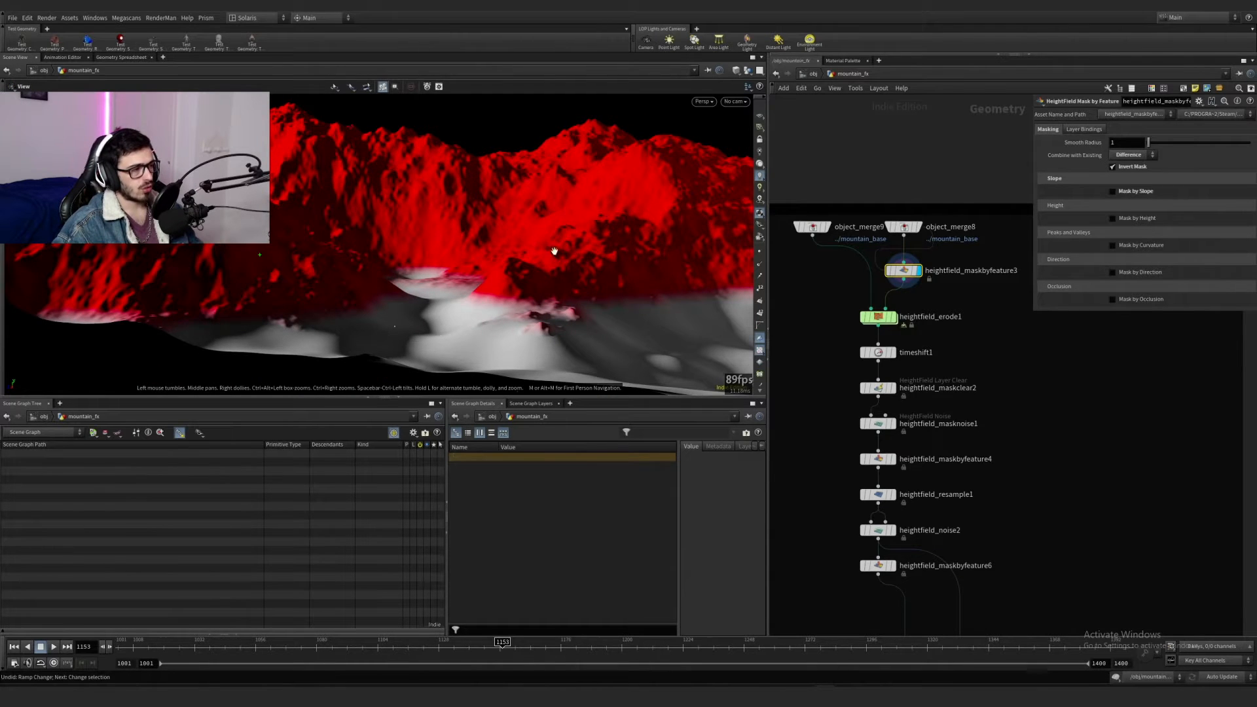
pyautogui.click(1131, 168)
pyautogui.click(1131, 168)
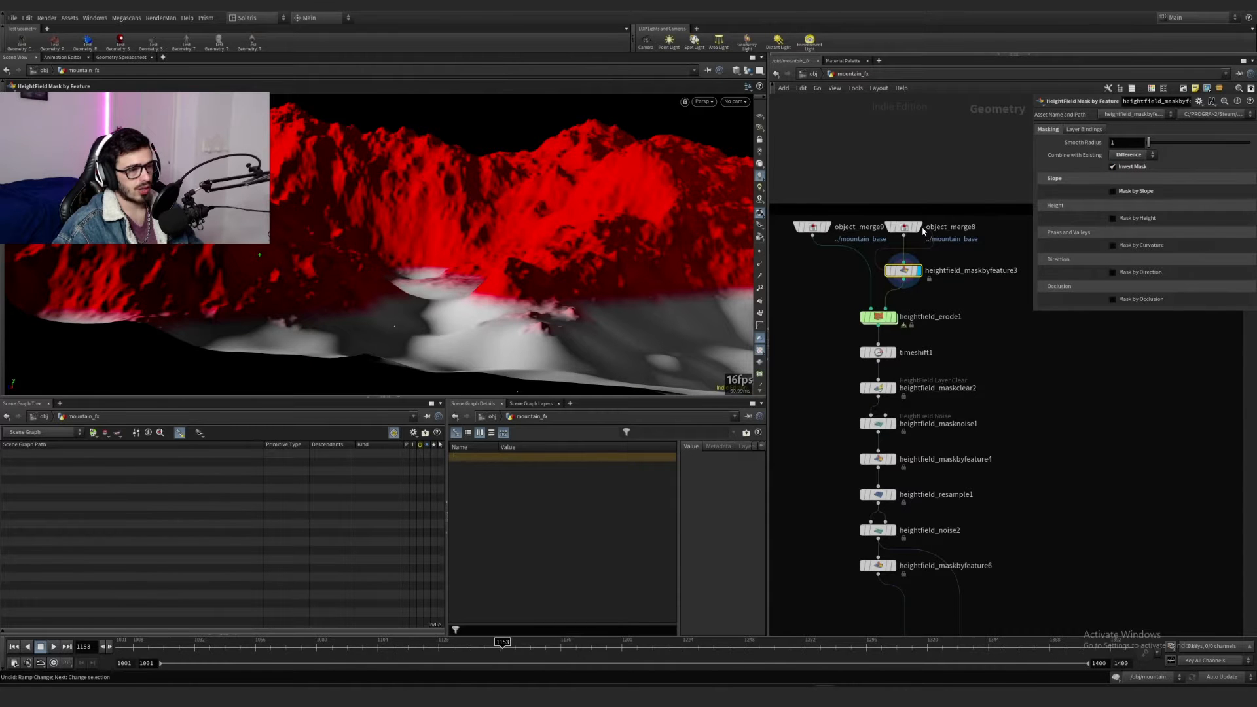
pyautogui.click(904, 226)
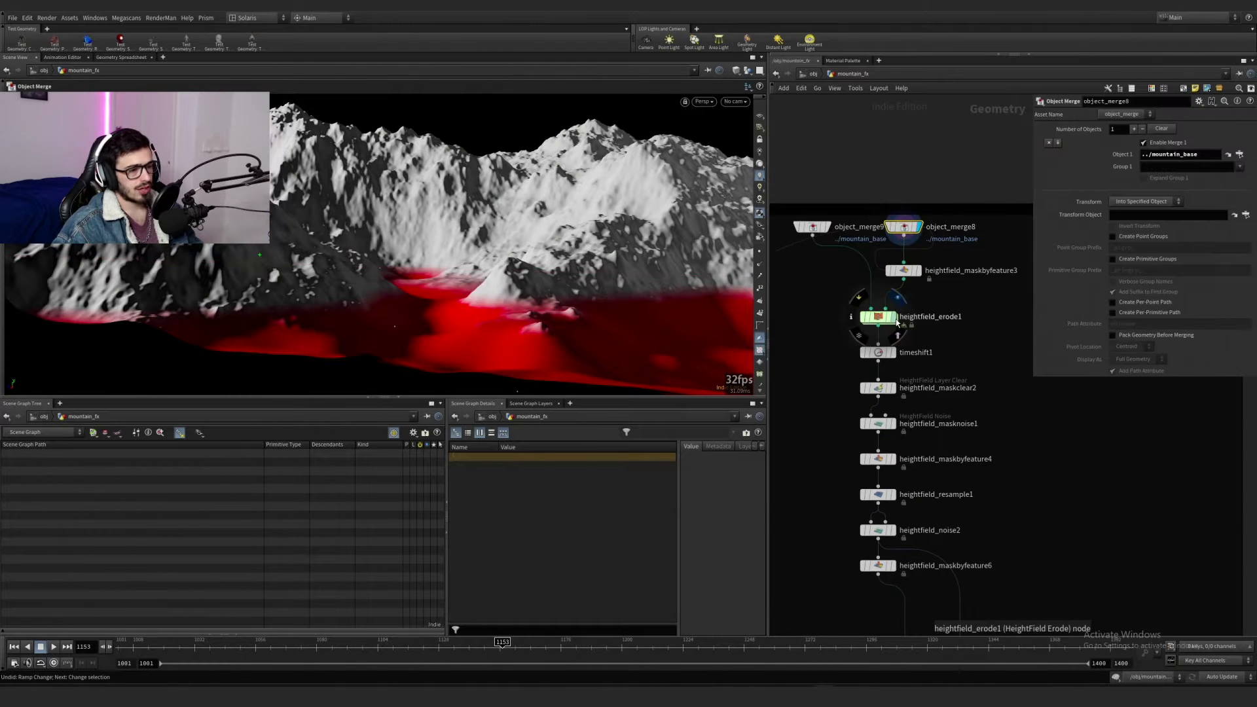
# Step: Display timeshift1 and review the Advanced settings of heightfield_erode1 with the Riverbank and Riverbed sections expanded, inspecting the eroded slopes
pyautogui.moveTo(894, 354)
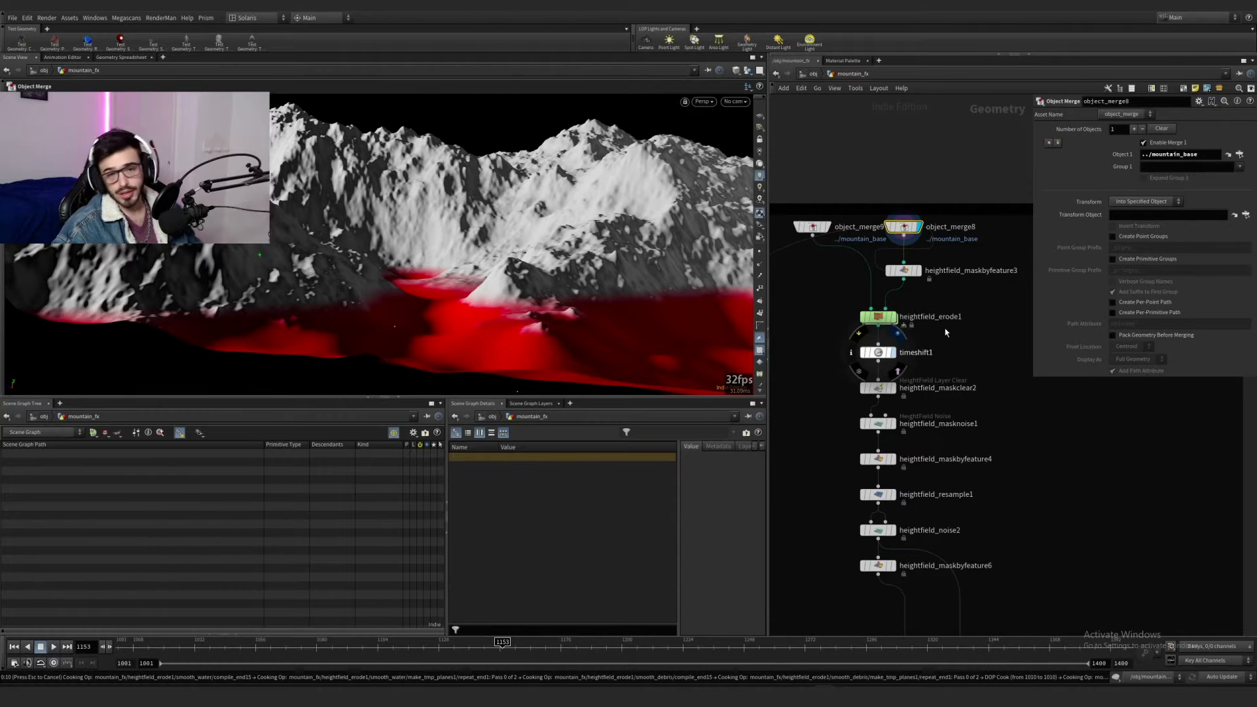
pyautogui.hotkey('ctrl', 'z')
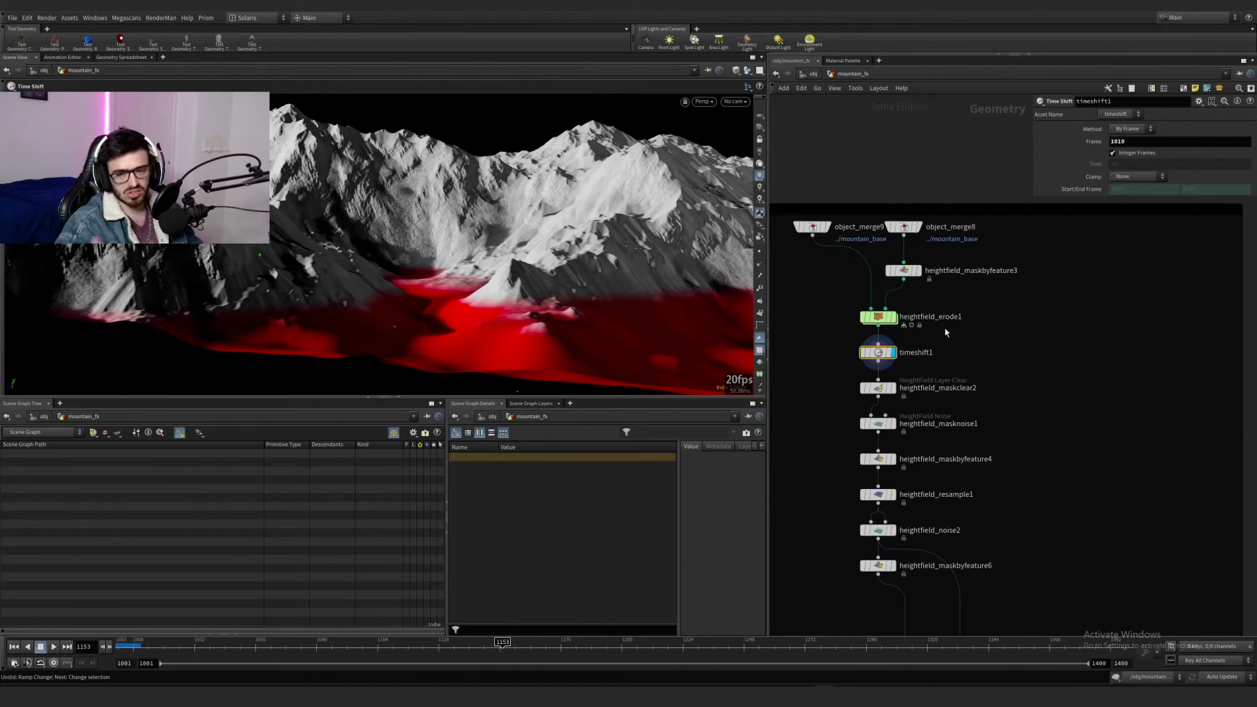
pyautogui.moveTo(959, 333); pyautogui.dragTo(826, 288)
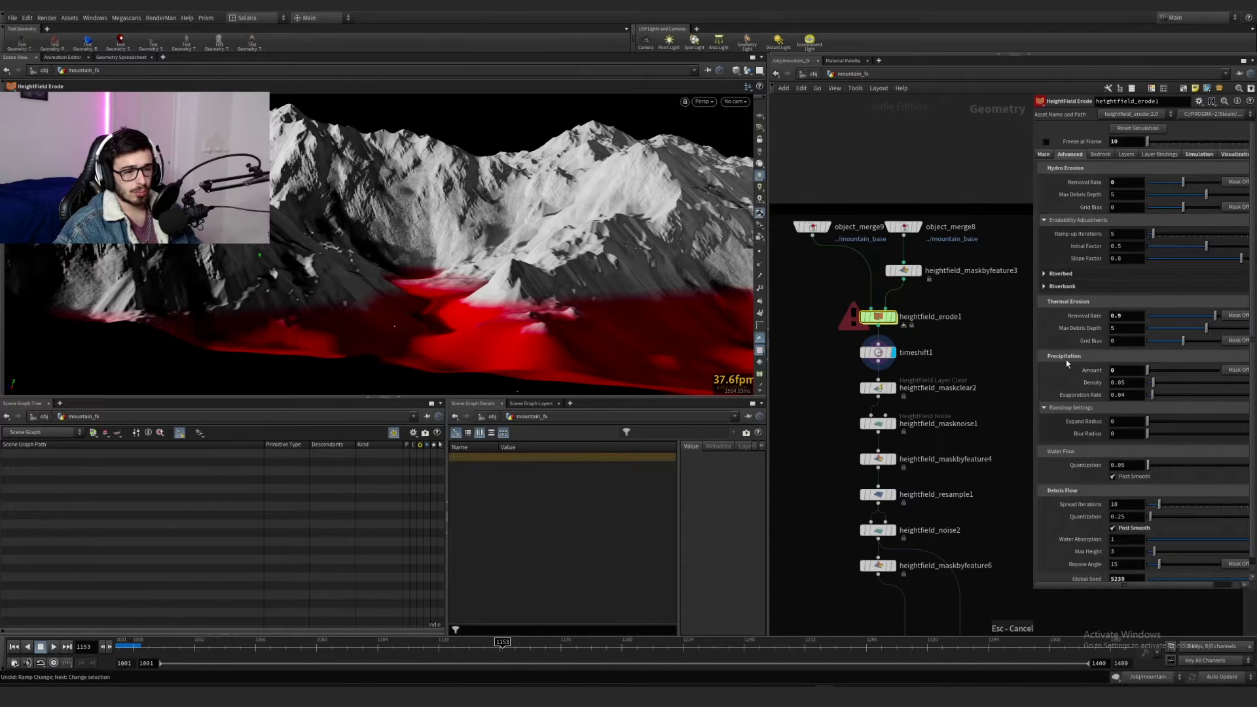
pyautogui.click(1112, 371)
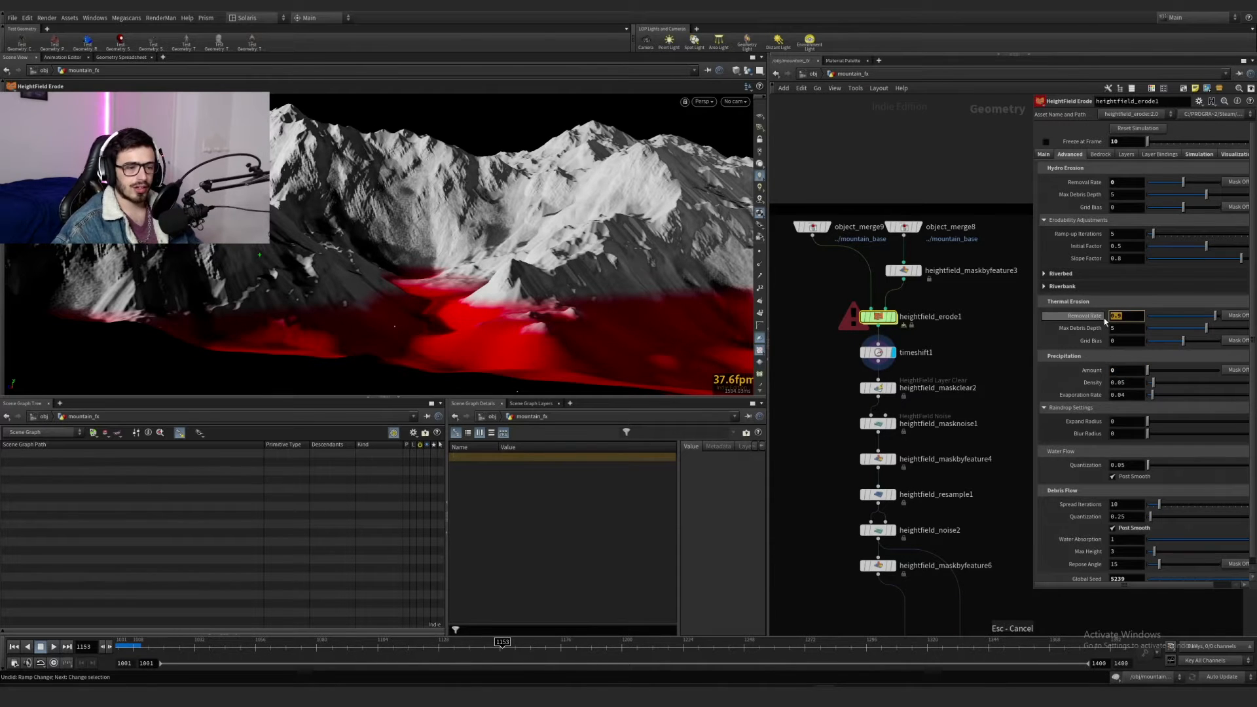
pyautogui.click(1046, 286)
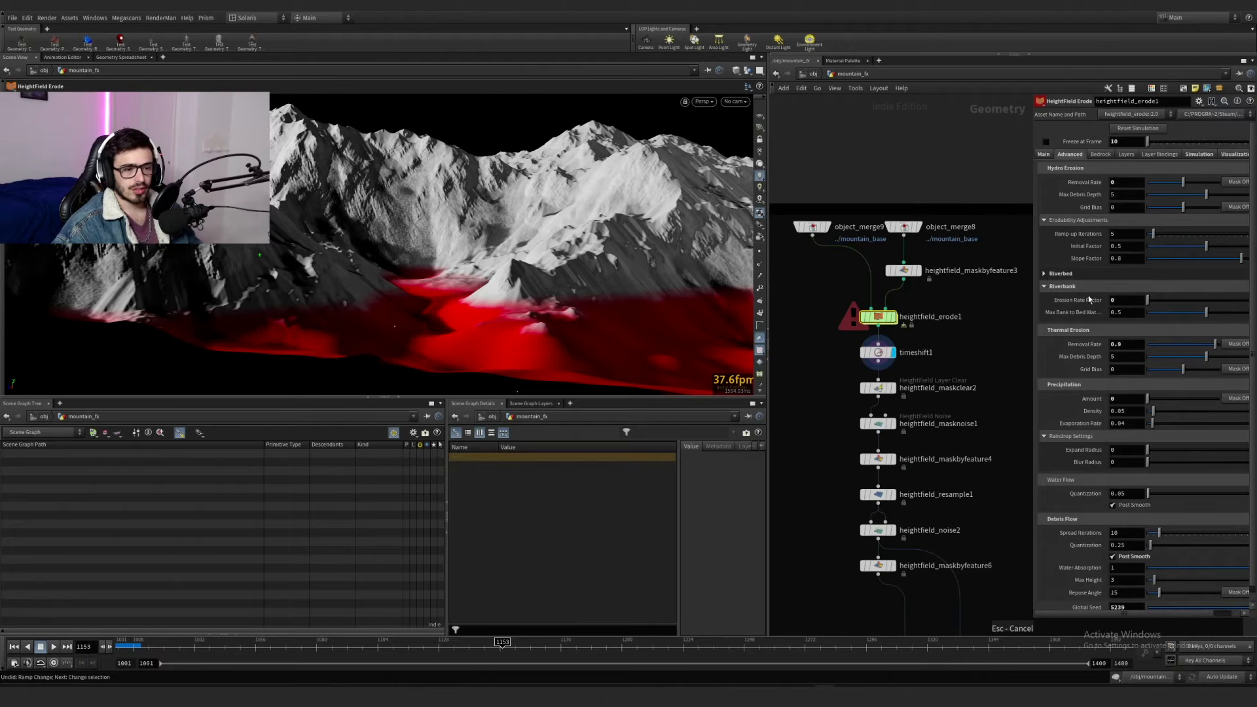
pyautogui.click(1054, 275)
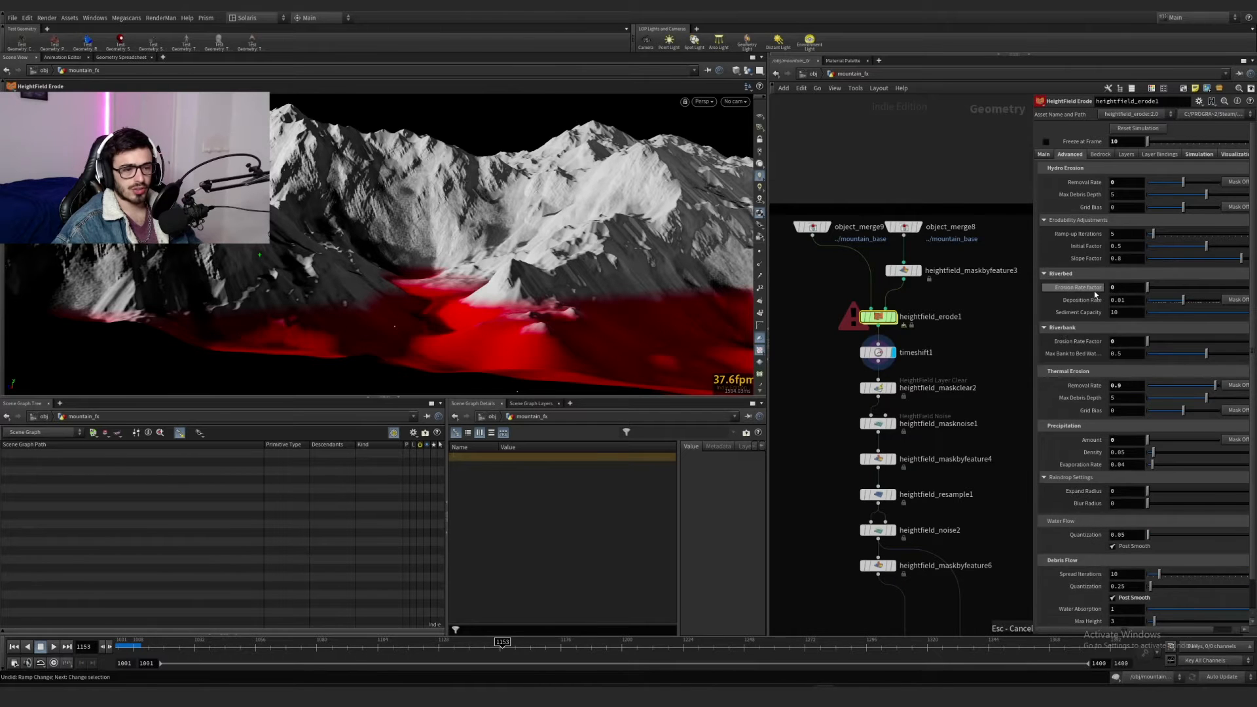
pyautogui.scroll(-2, 1062, 371)
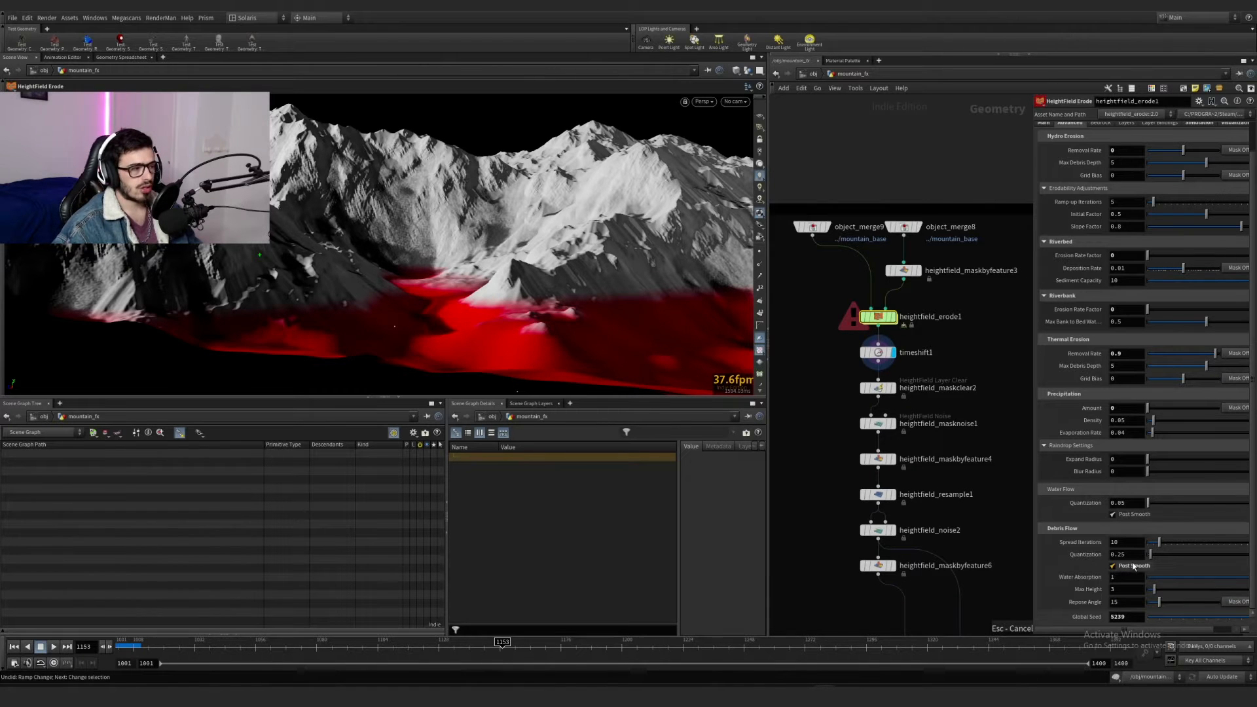
pyautogui.keyDown('alt'); pyautogui.moveTo(477, 229); pyautogui.dragTo(508, 216, button='right'); pyautogui.keyUp('alt')
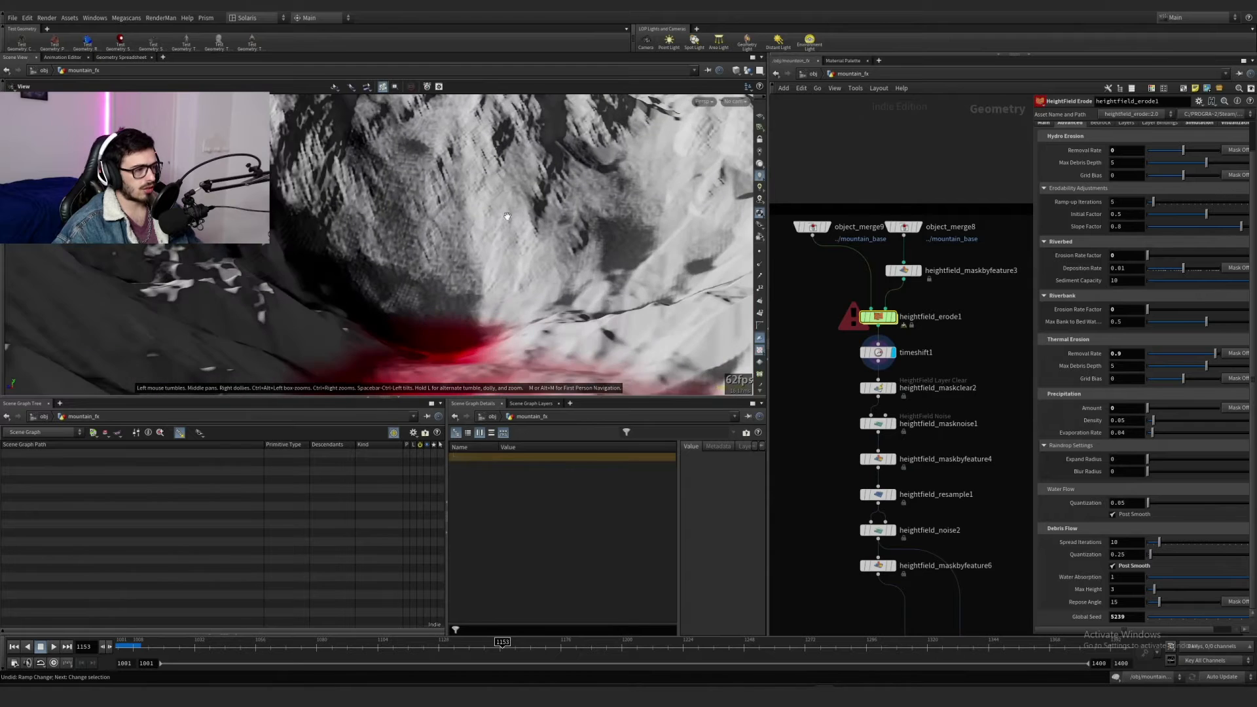
# Step: Review the Simulation and Visualization settings of heightfield_erode1 in a widened parameter pane and recompute its elevation range
pyautogui.moveTo(507, 216); pyautogui.dragTo(404, 230)
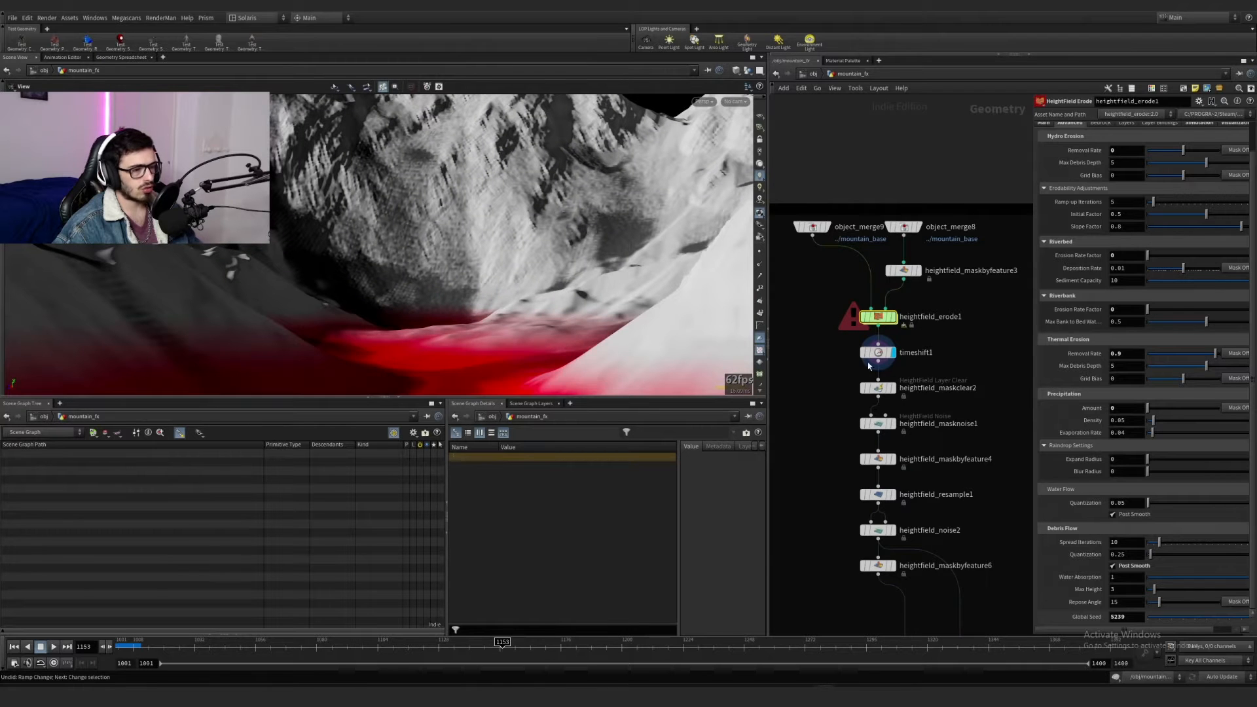
pyautogui.scroll(2, 1178, 196)
pyautogui.click(1194, 156)
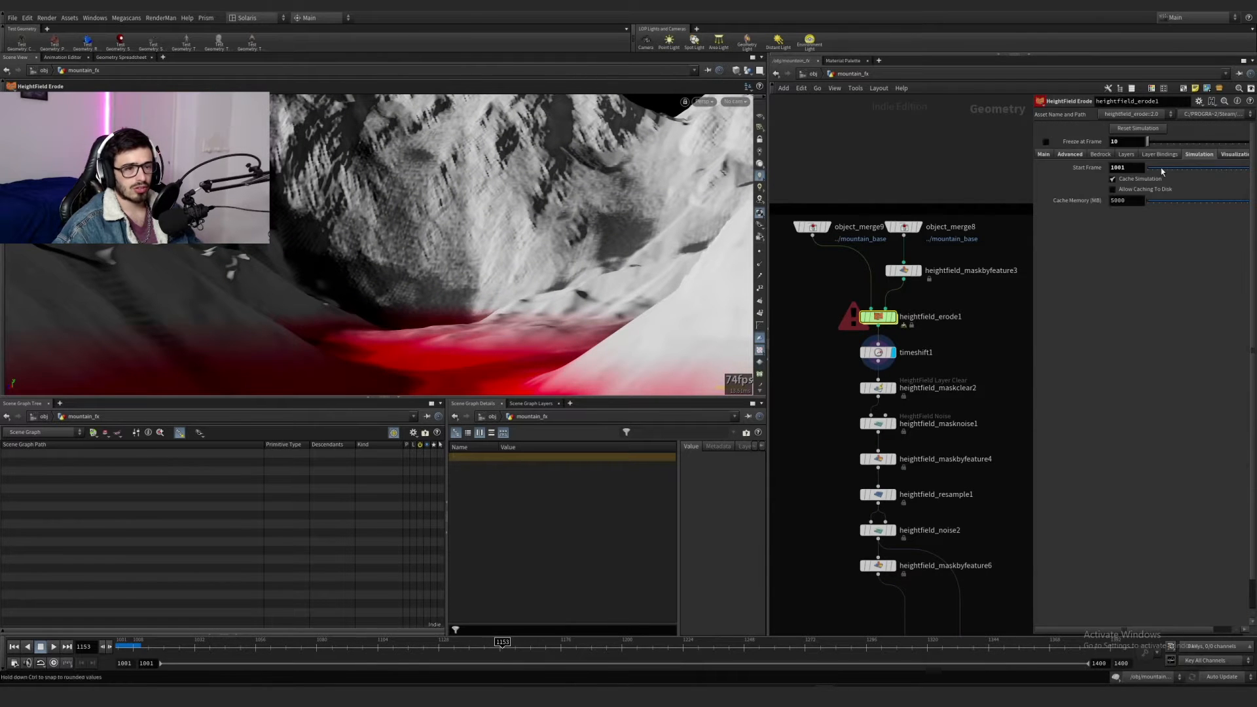
pyautogui.click(1234, 153)
pyautogui.moveTo(1031, 294); pyautogui.dragTo(854, 294)
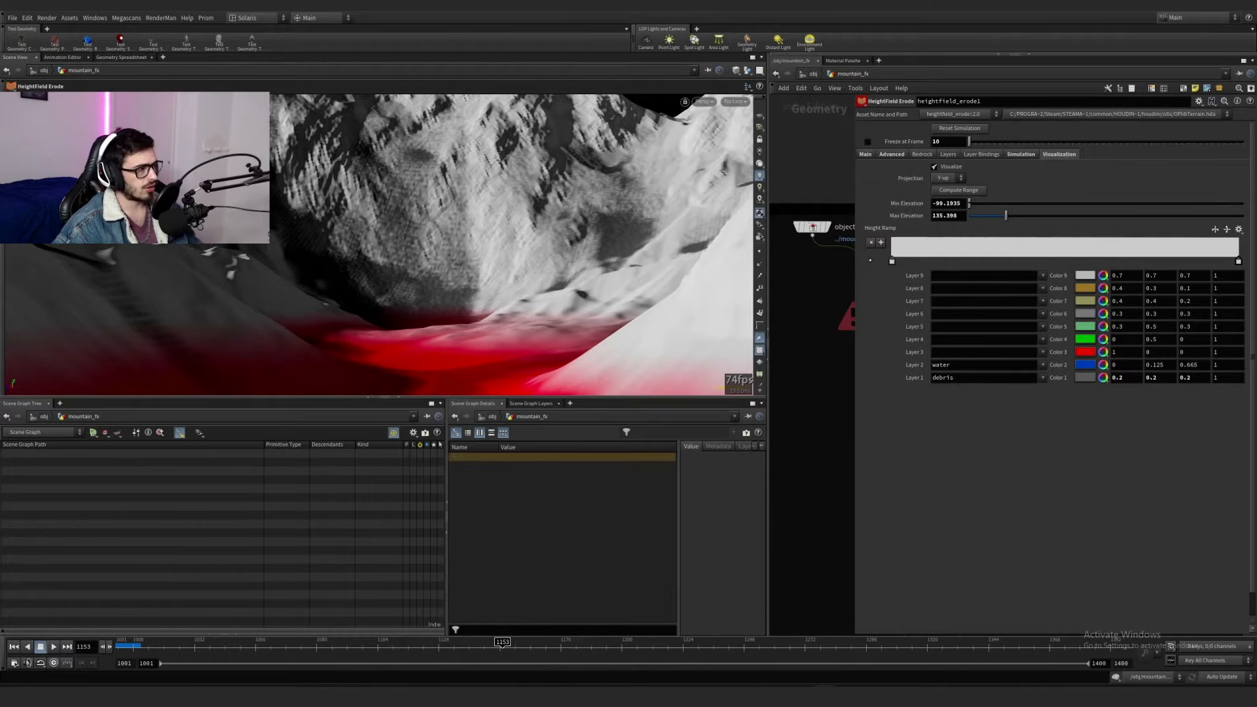
pyautogui.keyDown('alt'); pyautogui.moveTo(458, 196); pyautogui.dragTo(369, 265); pyautogui.keyUp('alt')
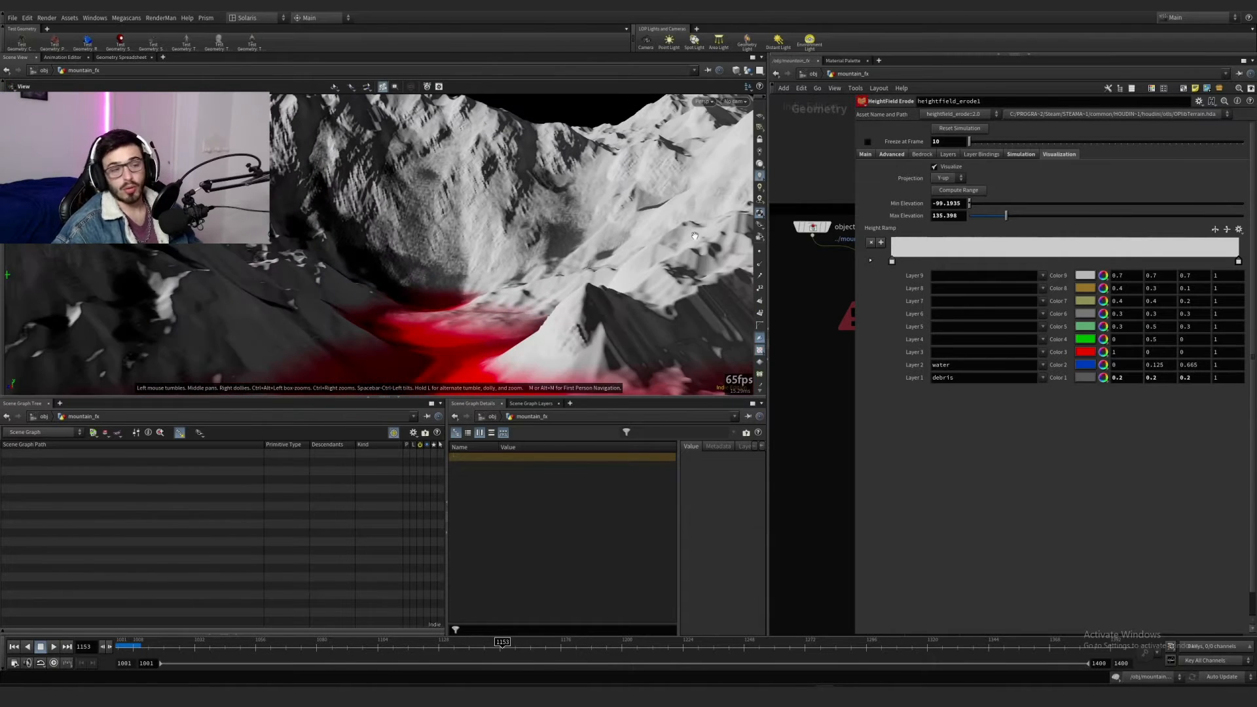
pyautogui.click(962, 190)
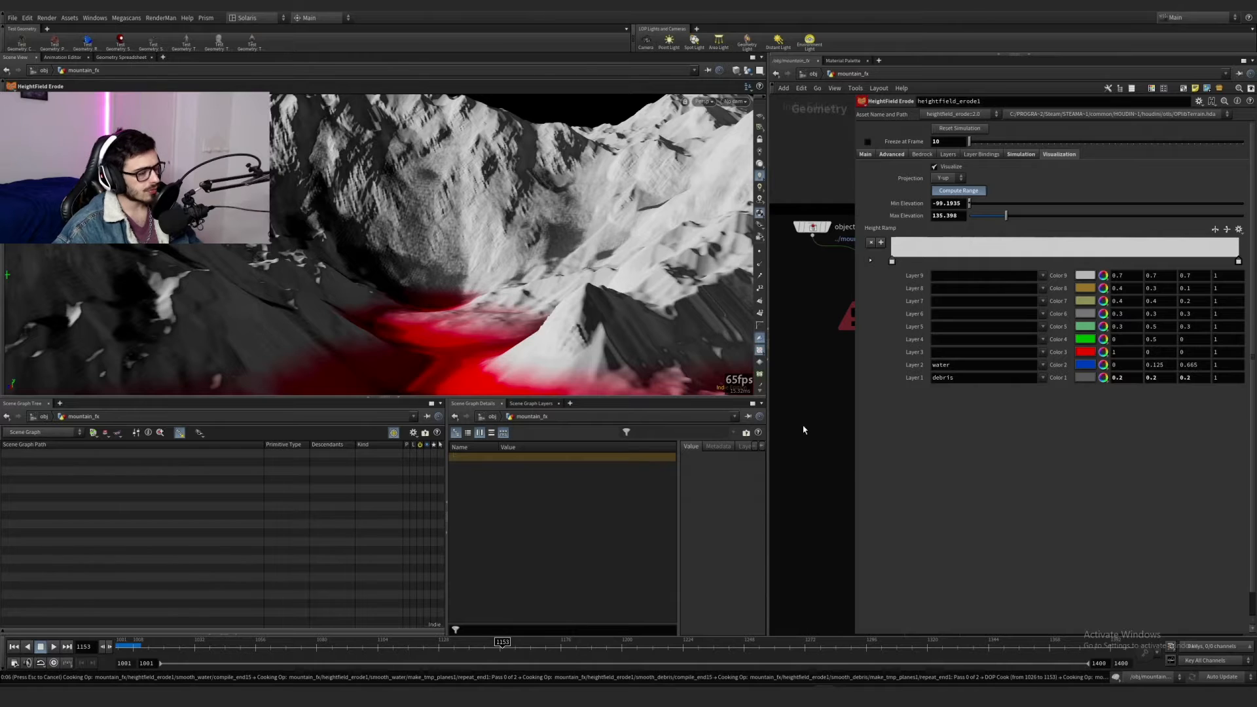
# Step: Inspect the frame setting of timeshift1 and shrink the parameter pane to uncover the node network
pyautogui.click(793, 397)
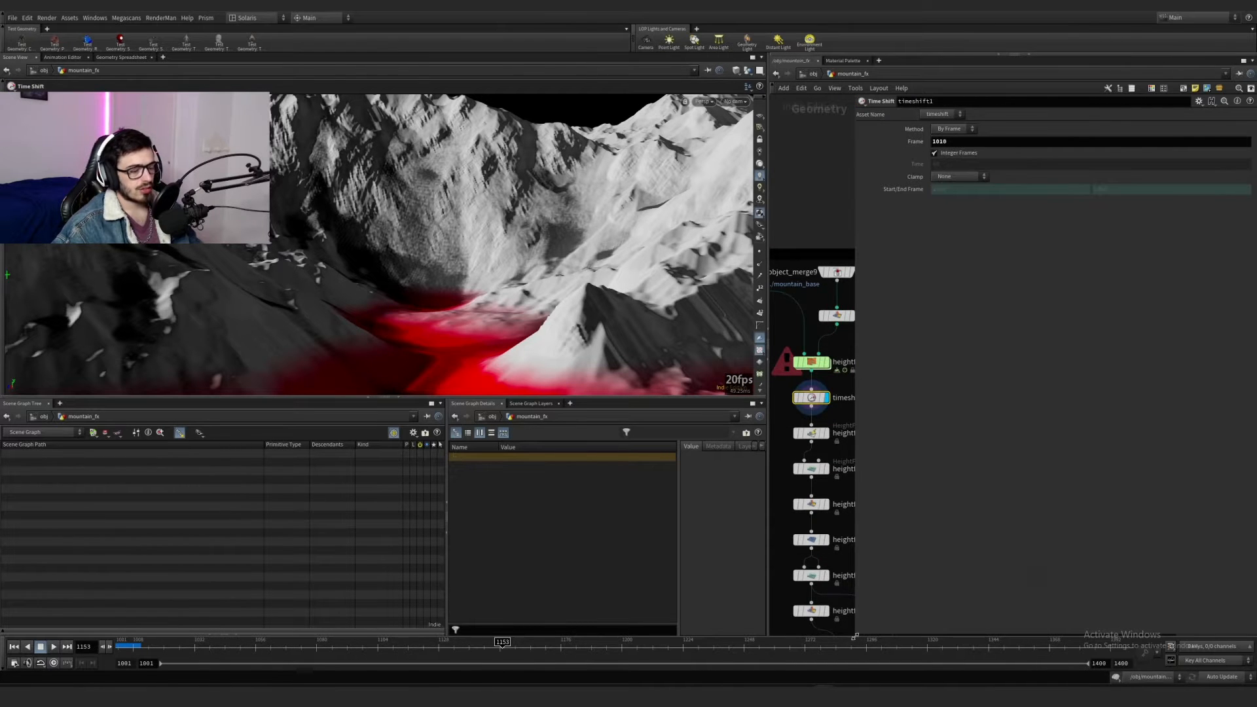
pyautogui.moveTo(854, 636); pyautogui.dragTo(981, 534)
pyautogui.moveTo(902, 466); pyautogui.dragTo(903, 404, button='middle')
# Step: Display heightfield_maskclear2 and heightfield_masknoise1 in turn, and examine the noise mask across the mountain with its noise settings
pyautogui.click(828, 371)
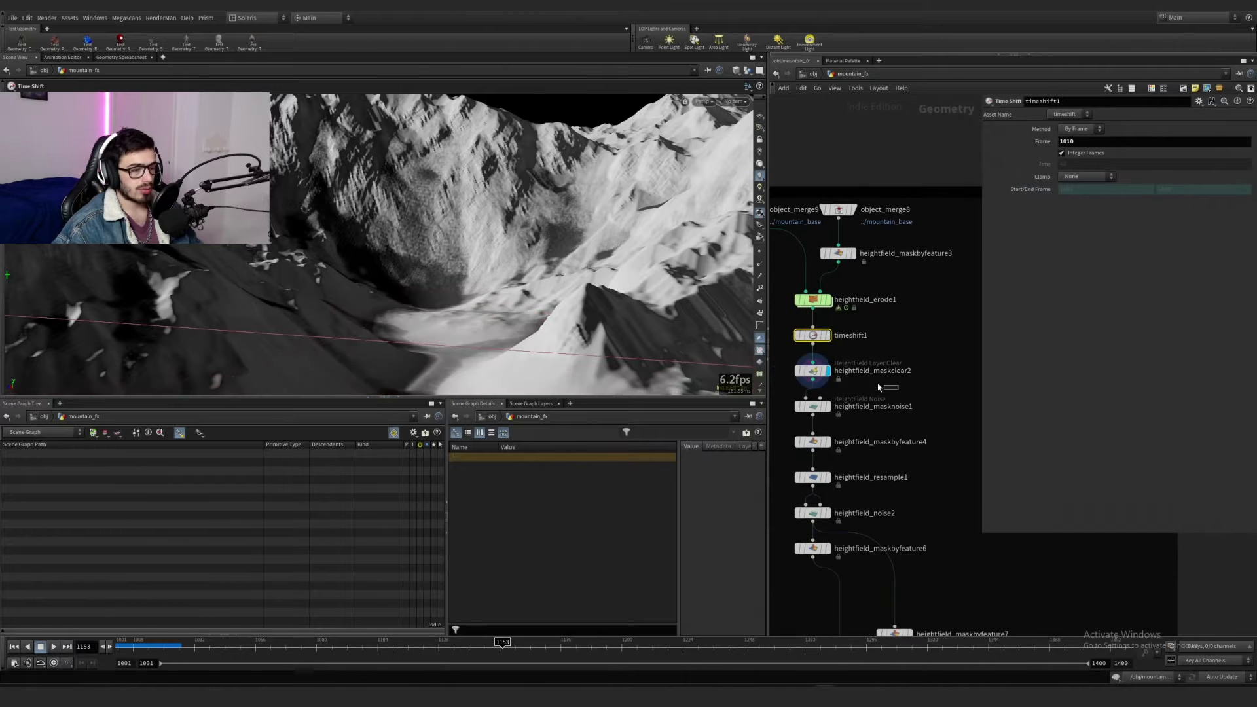
pyautogui.click(814, 371)
pyautogui.click(827, 407)
pyautogui.moveTo(892, 421); pyautogui.dragTo(773, 390)
pyautogui.scroll(-3, 413, 252)
pyautogui.scroll(2, 413, 252)
pyautogui.moveTo(413, 251); pyautogui.dragTo(666, 295)
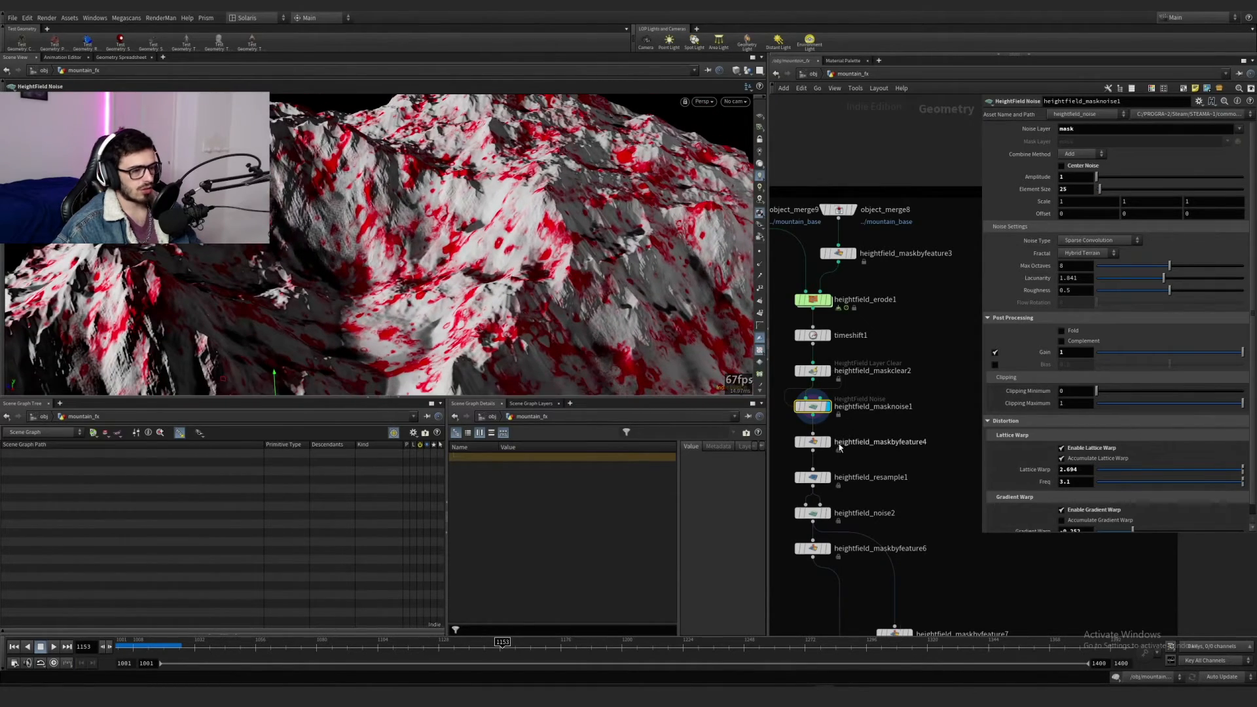
# Step: Display heightfield_maskbyfeature4, test moving a Slope Ramp point to widen the slope mask, and undo the ramp change
pyautogui.click(826, 442)
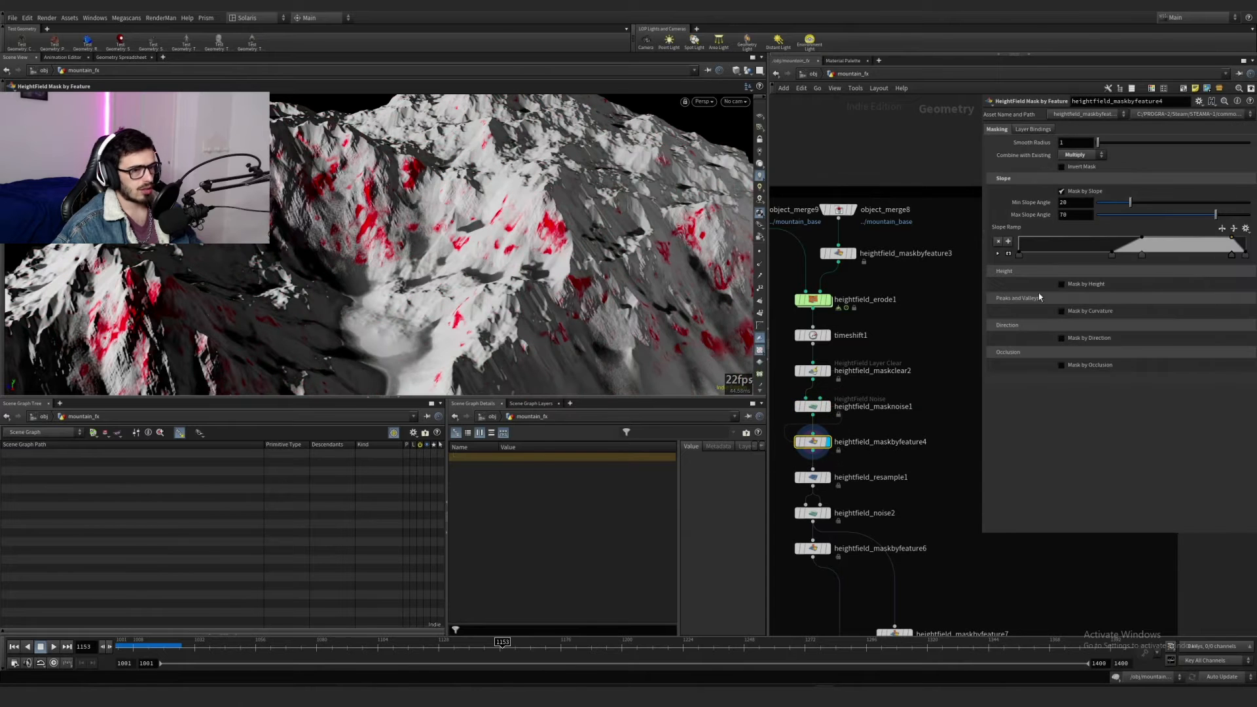
pyautogui.moveTo(1113, 258); pyautogui.dragTo(1056, 257)
pyautogui.hotkey('ctrl', 'z')
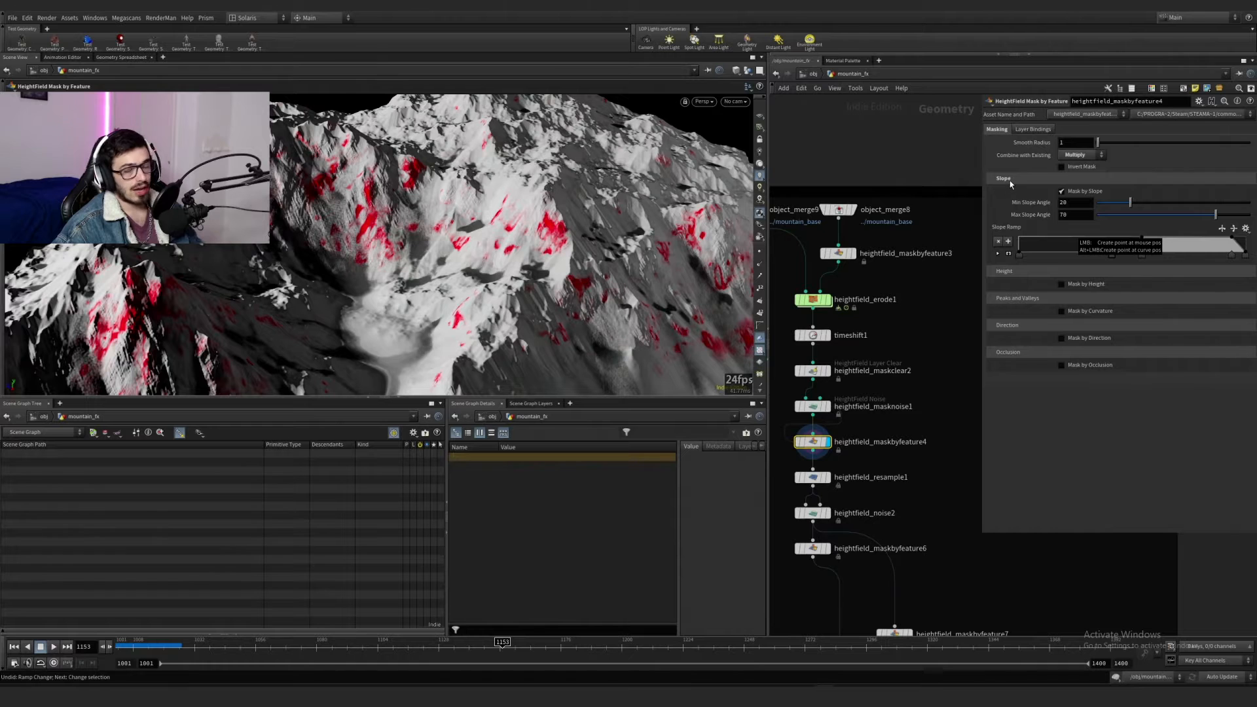
# Step: Display heightfield_resample1 and heightfield_noise2 in turn, checking their settings and examining the masked noise on the slopes up close
pyautogui.click(813, 477)
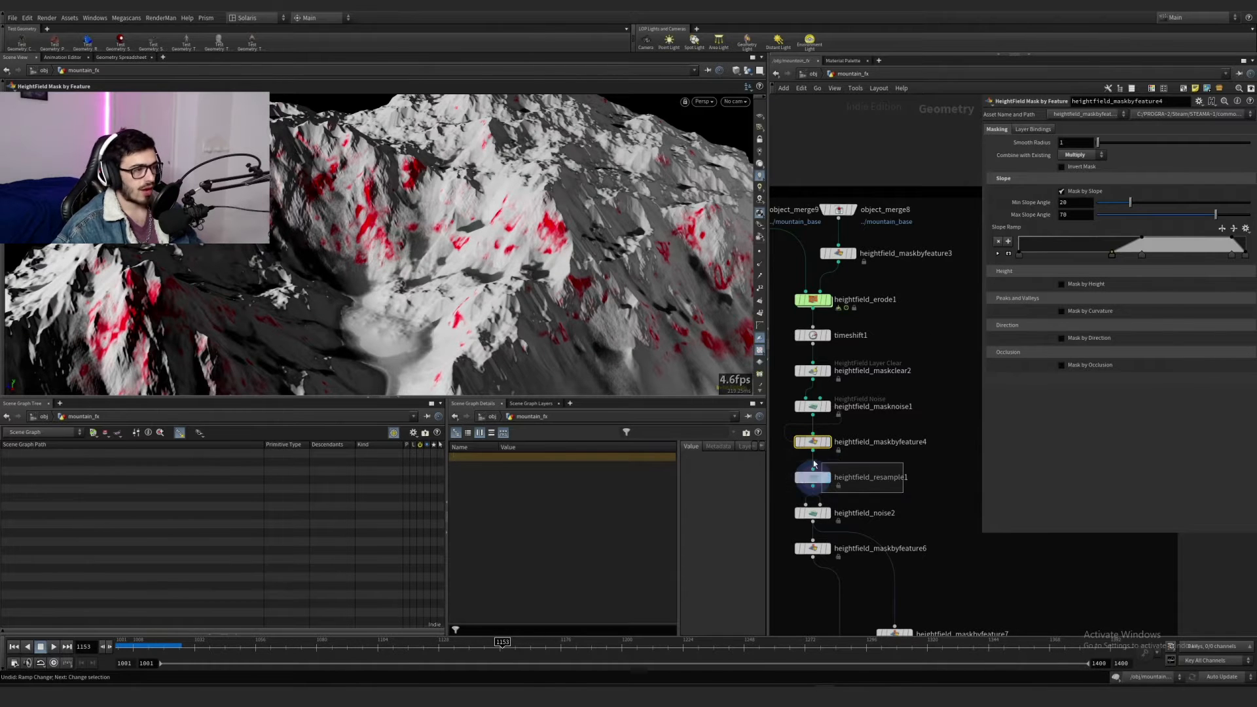
pyautogui.moveTo(884, 568); pyautogui.dragTo(887, 531, button='middle')
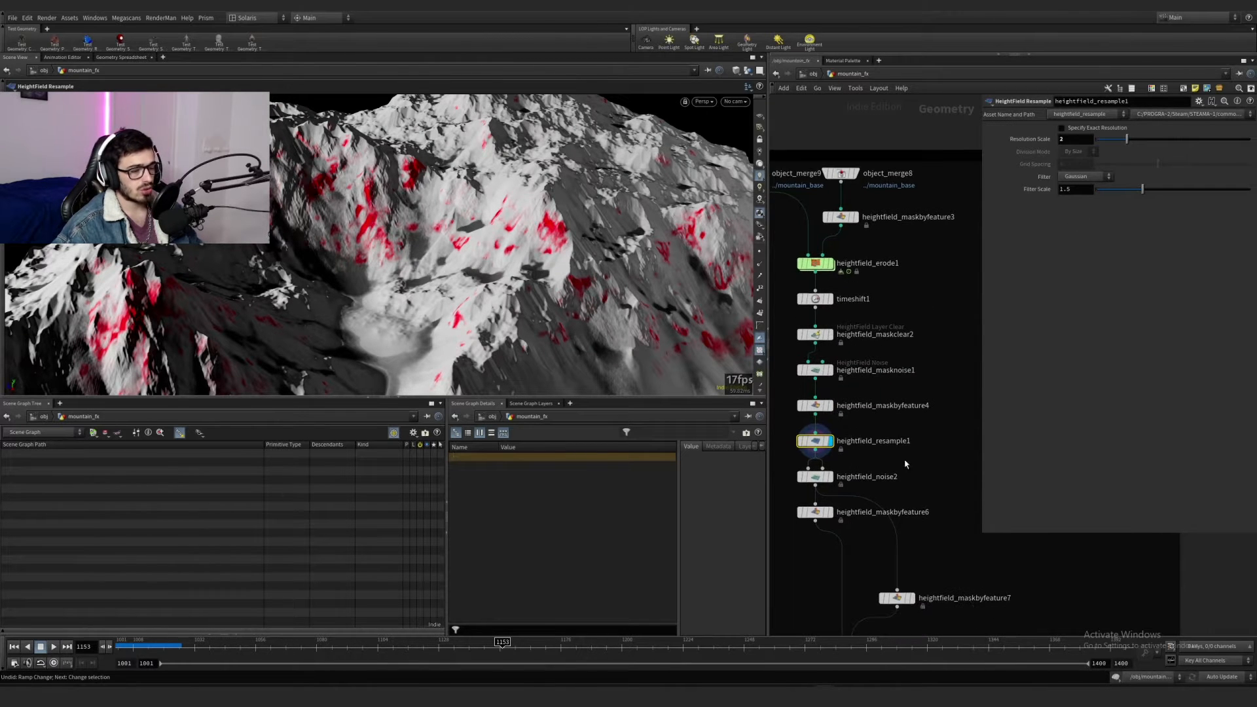
pyautogui.click(817, 481)
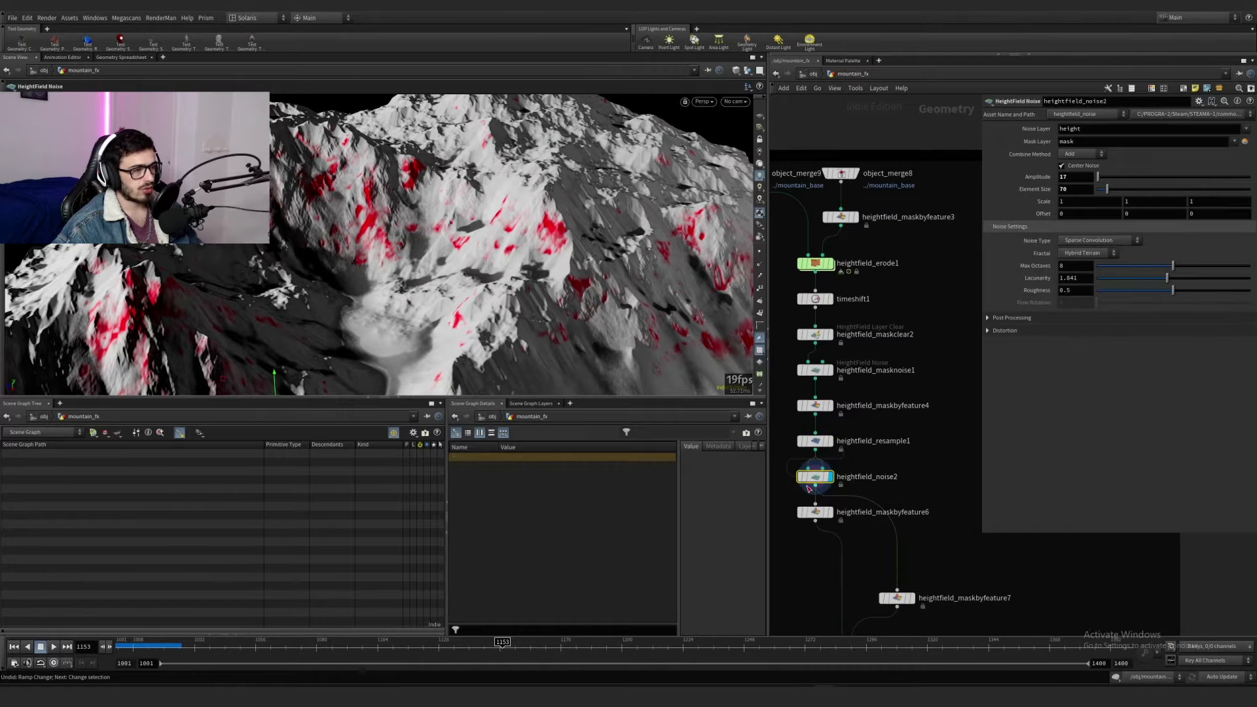
pyautogui.keyDown('alt'); pyautogui.moveTo(533, 314); pyautogui.dragTo(556, 308); pyautogui.keyUp('alt')
pyautogui.keyDown('alt'); pyautogui.moveTo(556, 307); pyautogui.dragTo(609, 275, button='right'); pyautogui.keyUp('alt')
pyautogui.keyDown('alt'); pyautogui.moveTo(609, 274); pyautogui.dragTo(576, 243); pyautogui.keyUp('alt')
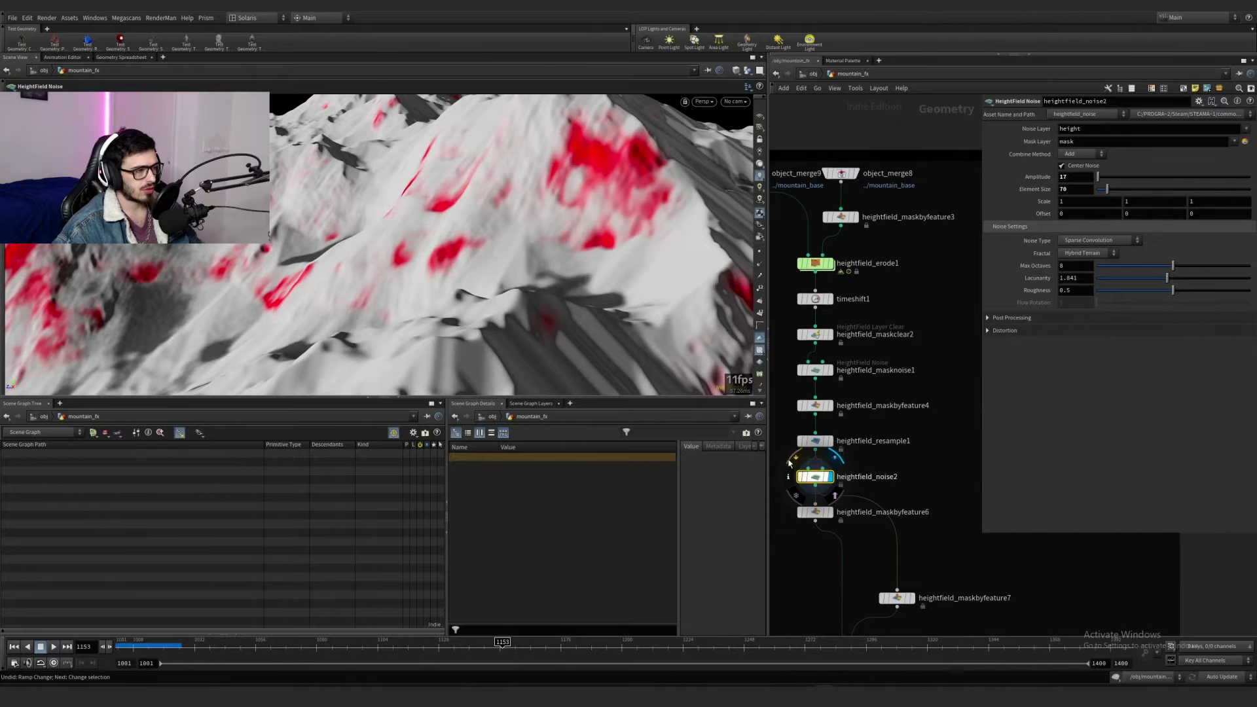
# Step: Display heightfield_maskbyfeature6 and examine its slope mask over the whole mountain
pyautogui.moveTo(845, 527); pyautogui.dragTo(838, 465, button='middle')
pyautogui.click(822, 450)
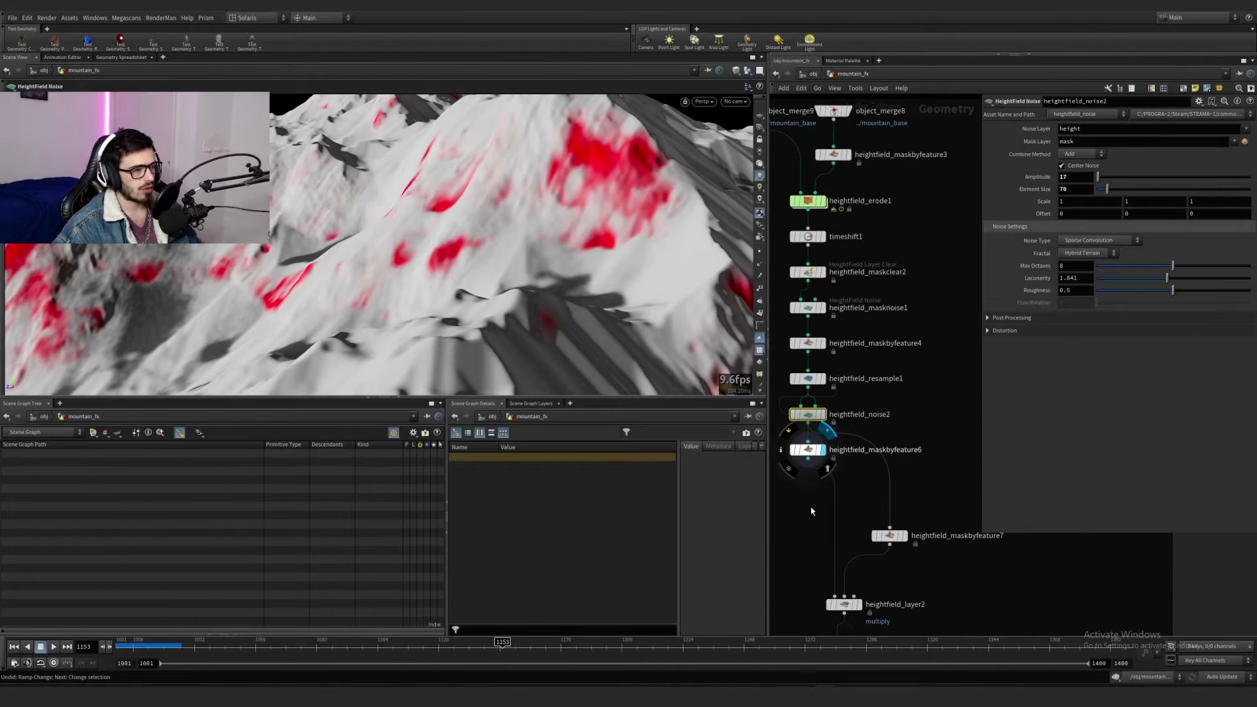
pyautogui.keyDown('alt'); pyautogui.moveTo(609, 282); pyautogui.dragTo(510, 262, button='right'); pyautogui.keyUp('alt')
pyautogui.keyDown('alt'); pyautogui.moveTo(510, 262); pyautogui.dragTo(556, 288); pyautogui.keyUp('alt')
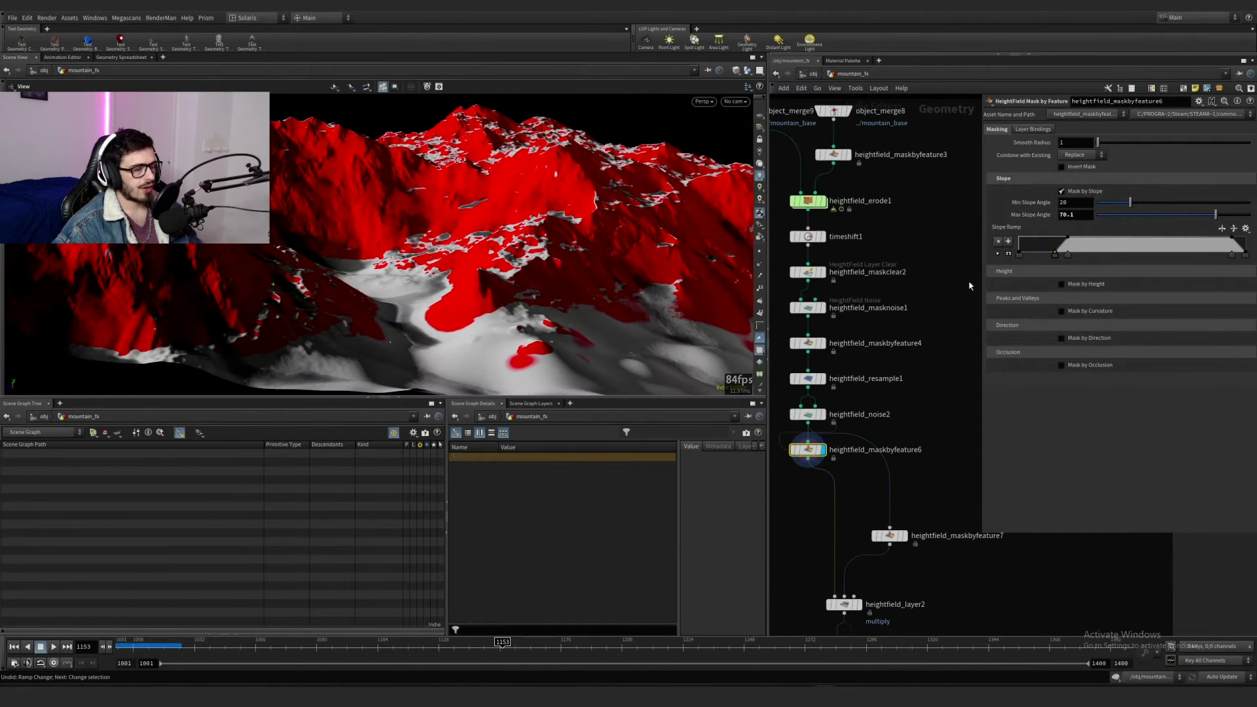
# Step: Display the height mask of heightfield_maskbyfeature7 and its multiplied combination in heightfield_layer2
pyautogui.moveTo(840, 483); pyautogui.dragTo(840, 377, button='middle')
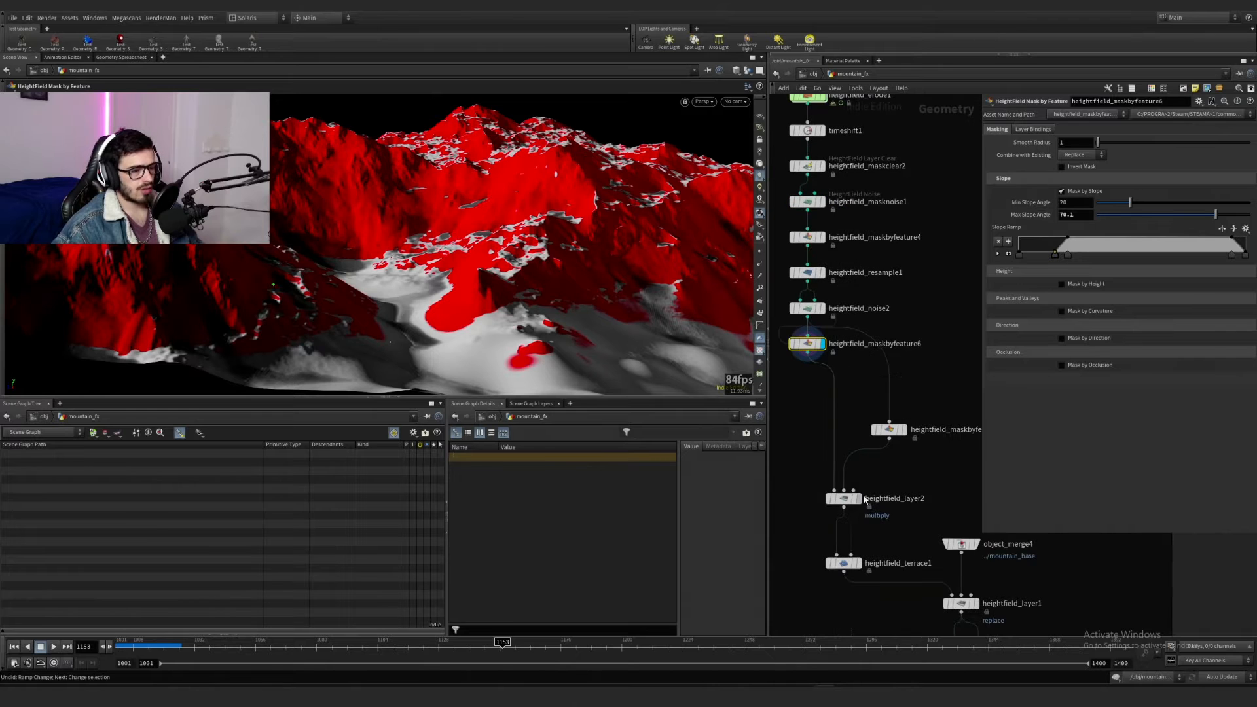
pyautogui.click(903, 429)
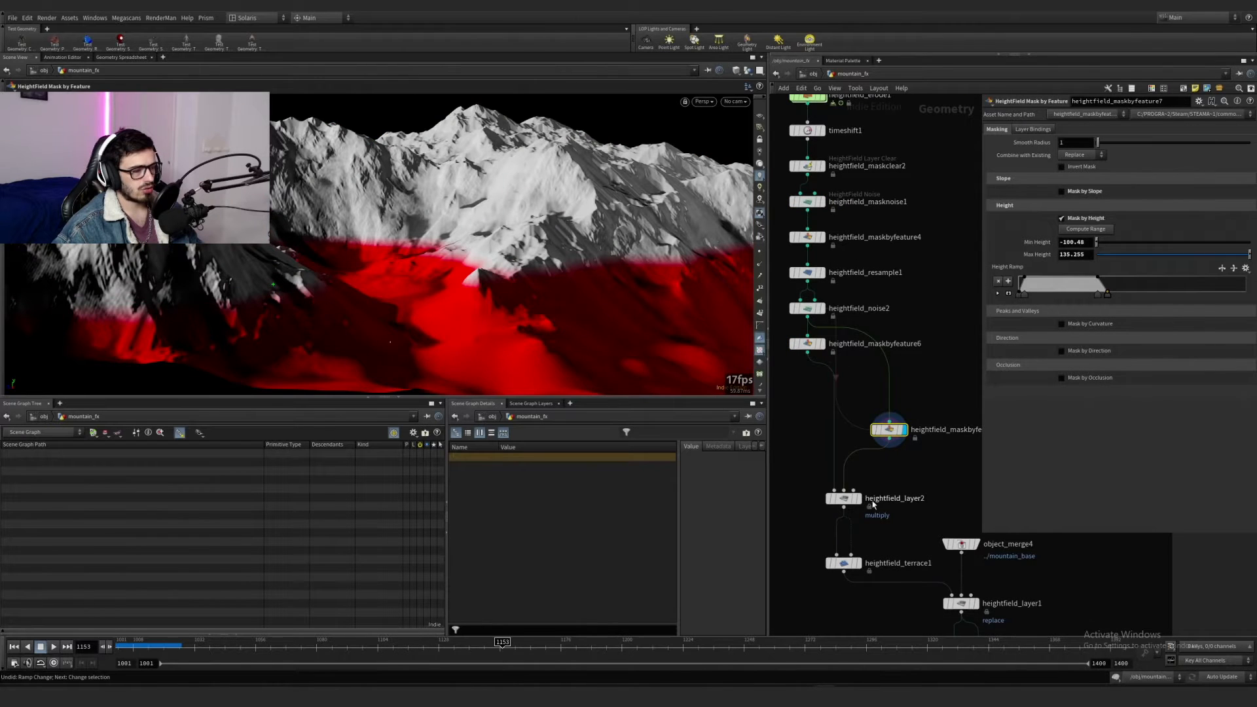
pyautogui.click(858, 498)
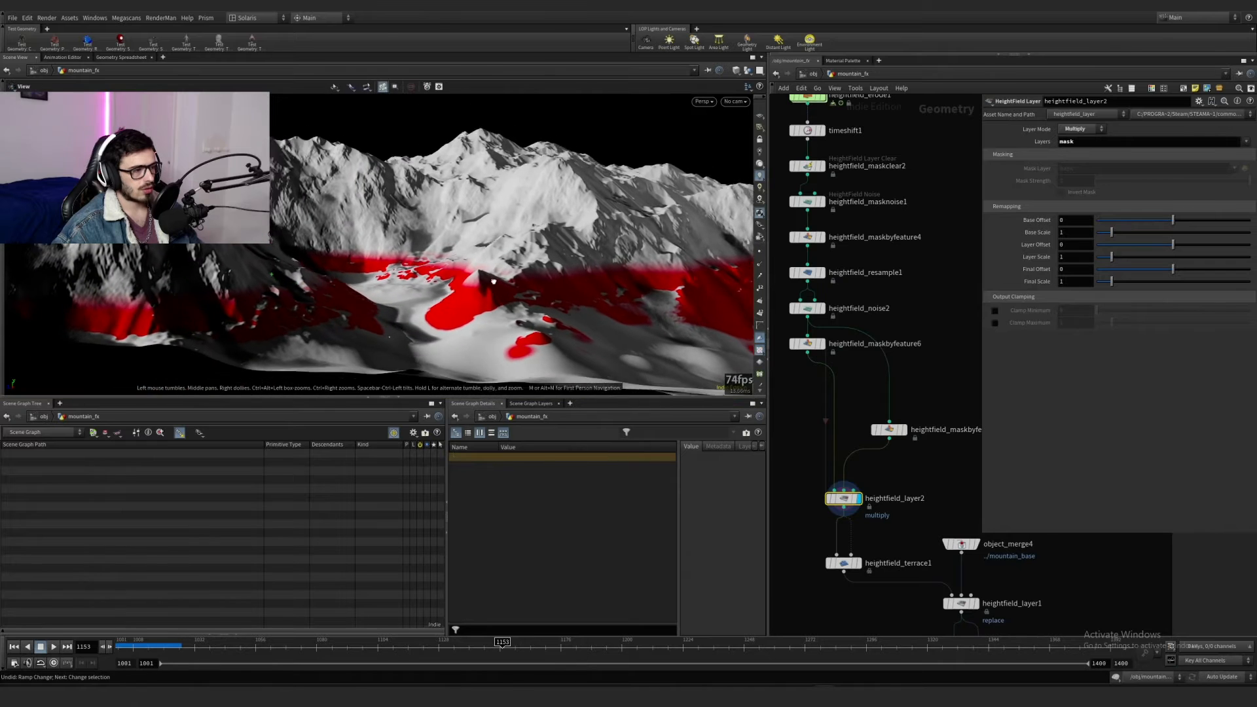
pyautogui.moveTo(493, 282); pyautogui.dragTo(441, 275)
# Step: Compare the masks of heightfield_maskbyfeature6 and heightfield_maskbyfeature7 by switching between them, ending on the combined mask in heightfield_layer2
pyautogui.moveTo(907, 550); pyautogui.dragTo(894, 515, button='middle')
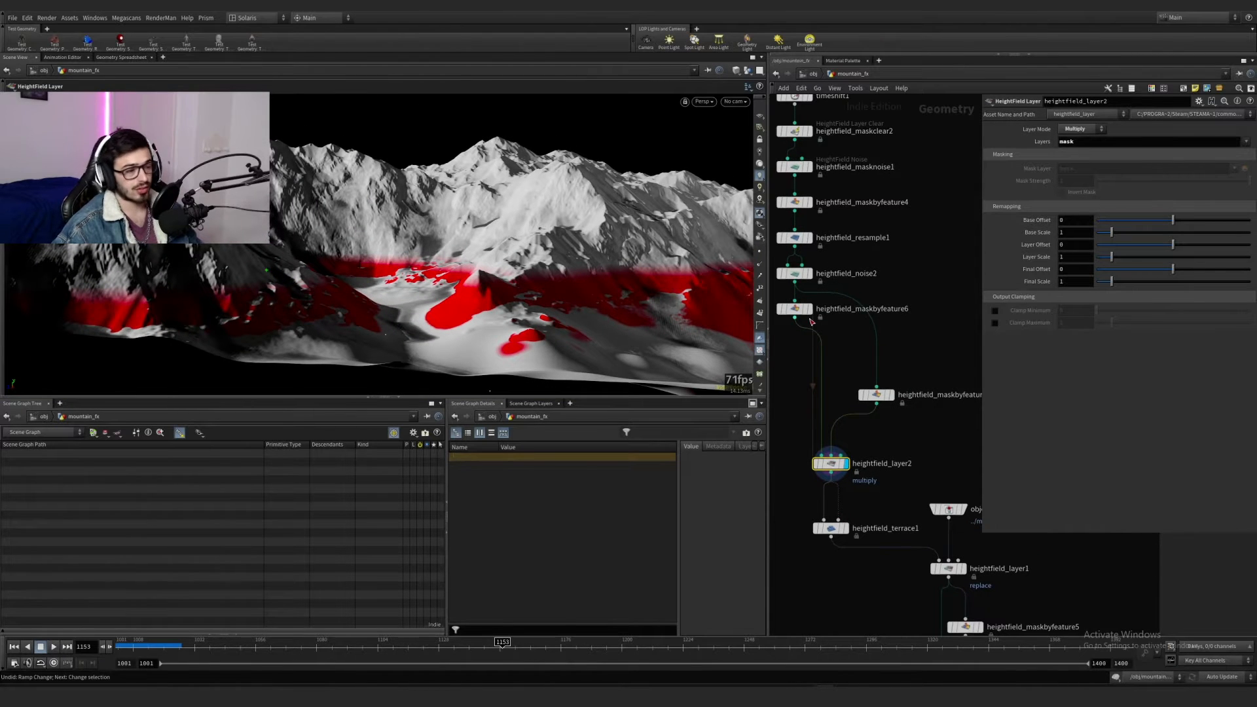
pyautogui.click(809, 309)
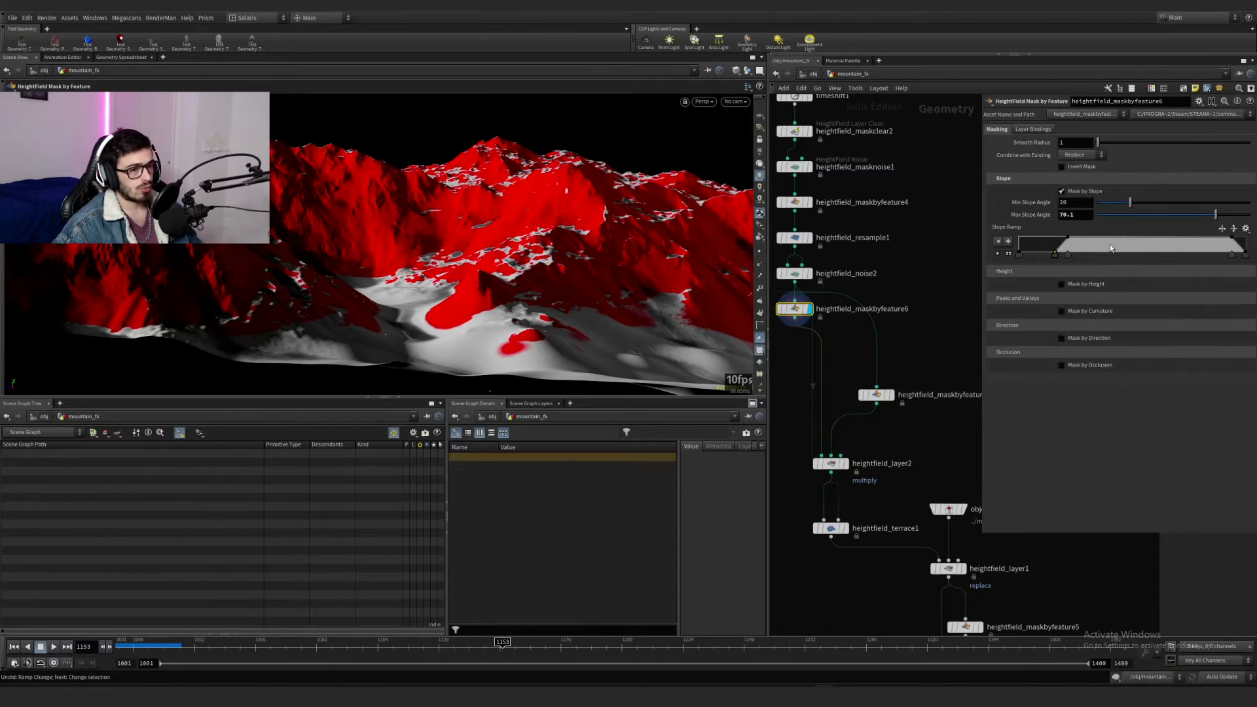
pyautogui.click(889, 395)
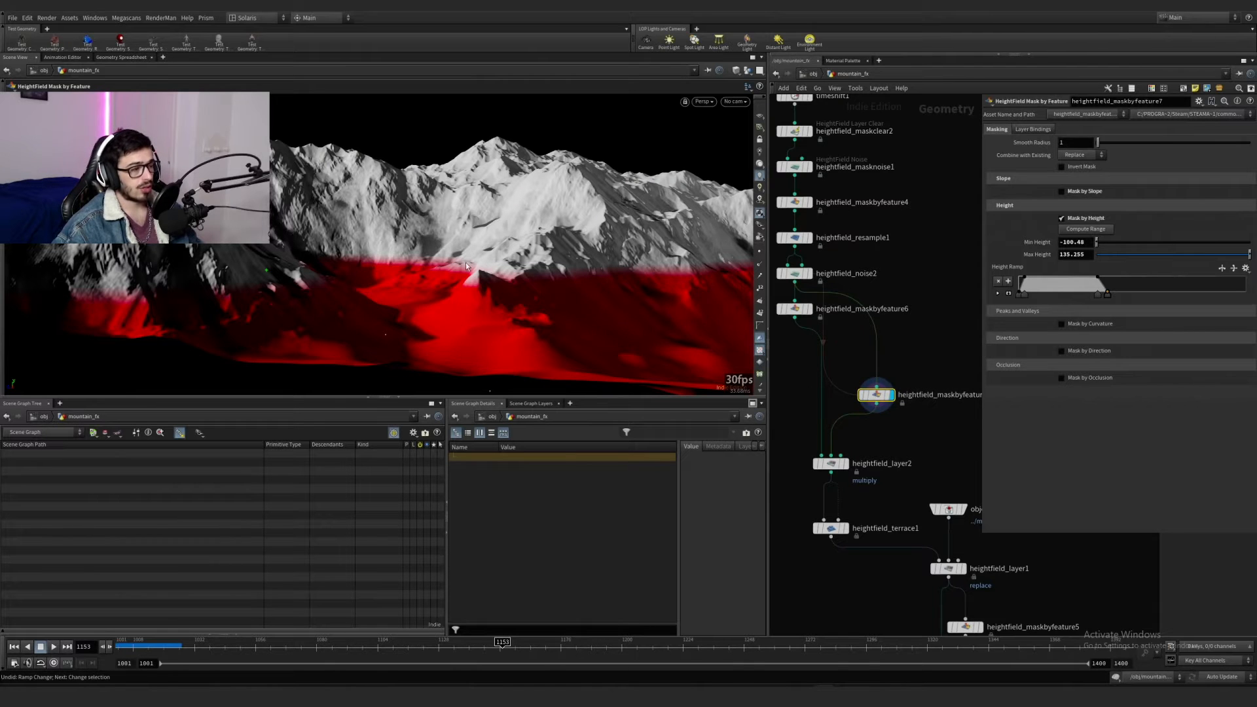
pyautogui.click(799, 311)
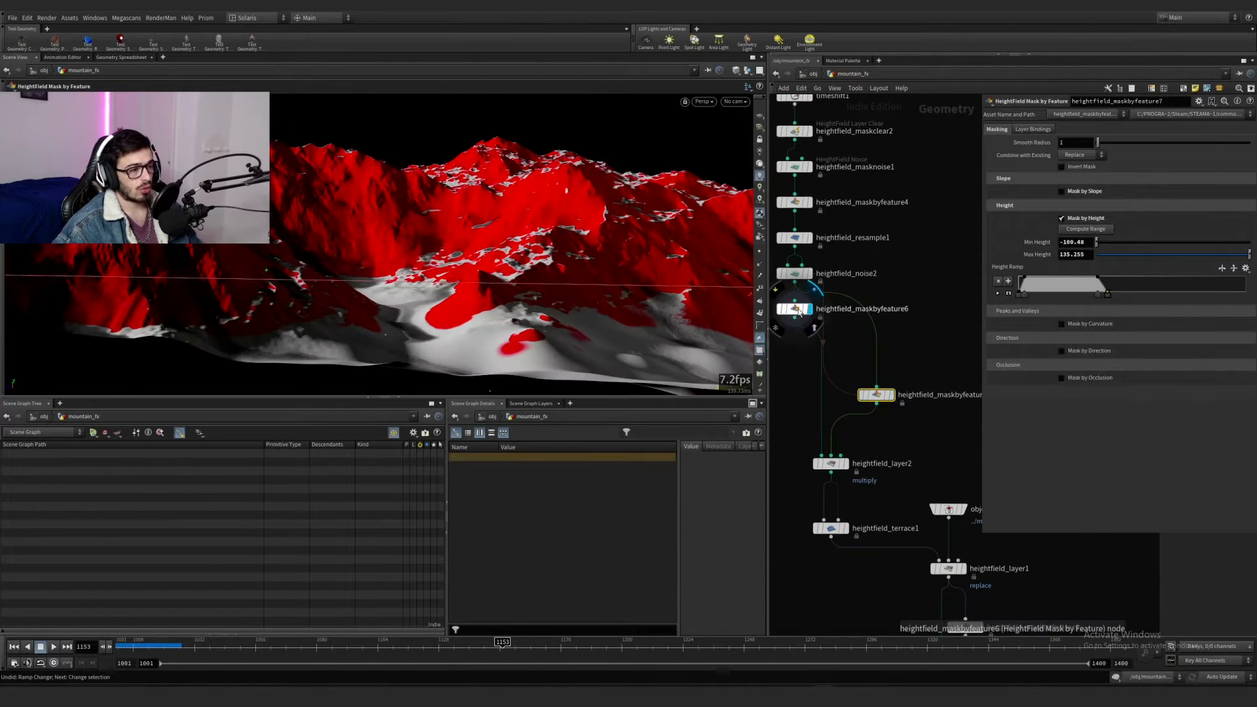
pyautogui.click(890, 394)
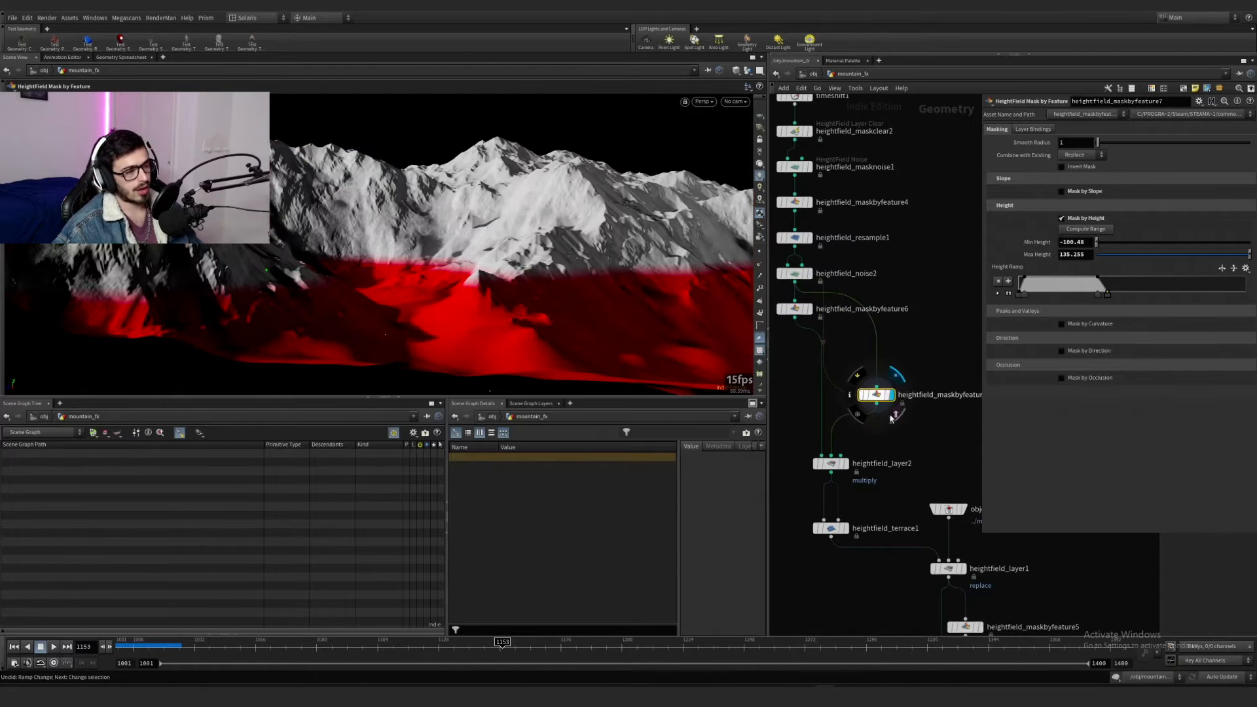
pyautogui.click(846, 463)
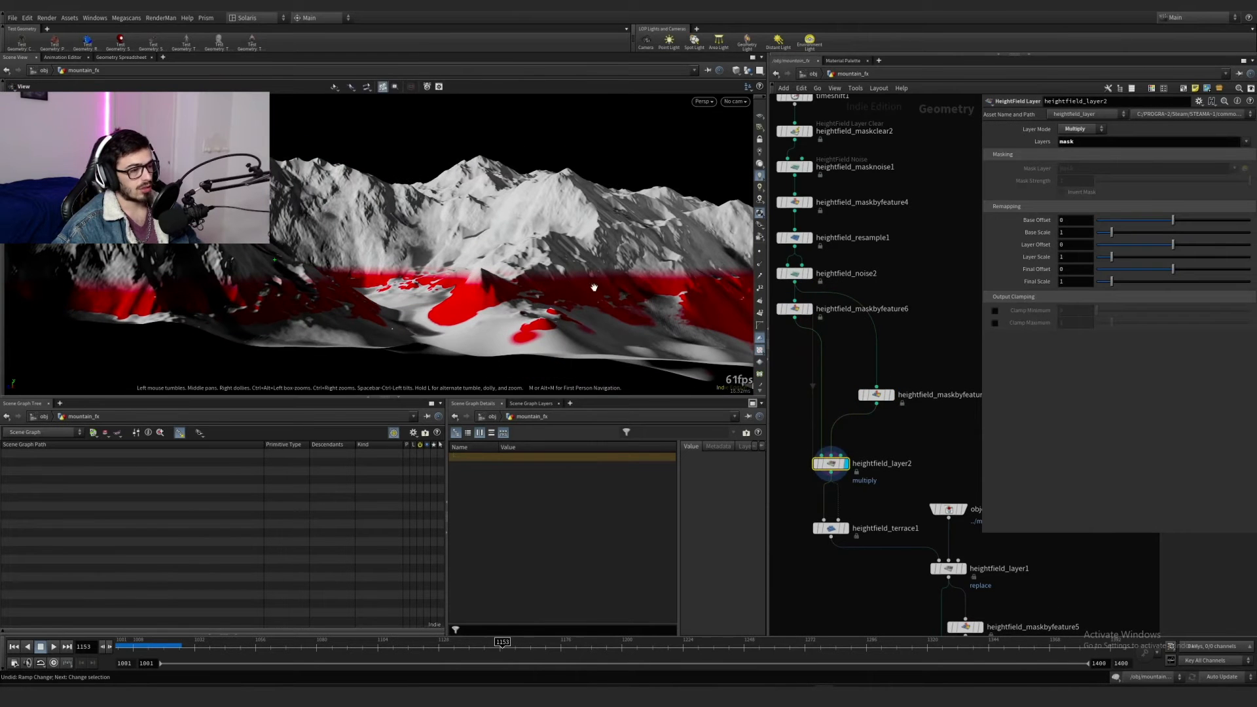
# Step: Display heightfield_terrace1 and inspect the terraced bands along the valley up close
pyautogui.moveTo(845, 534)
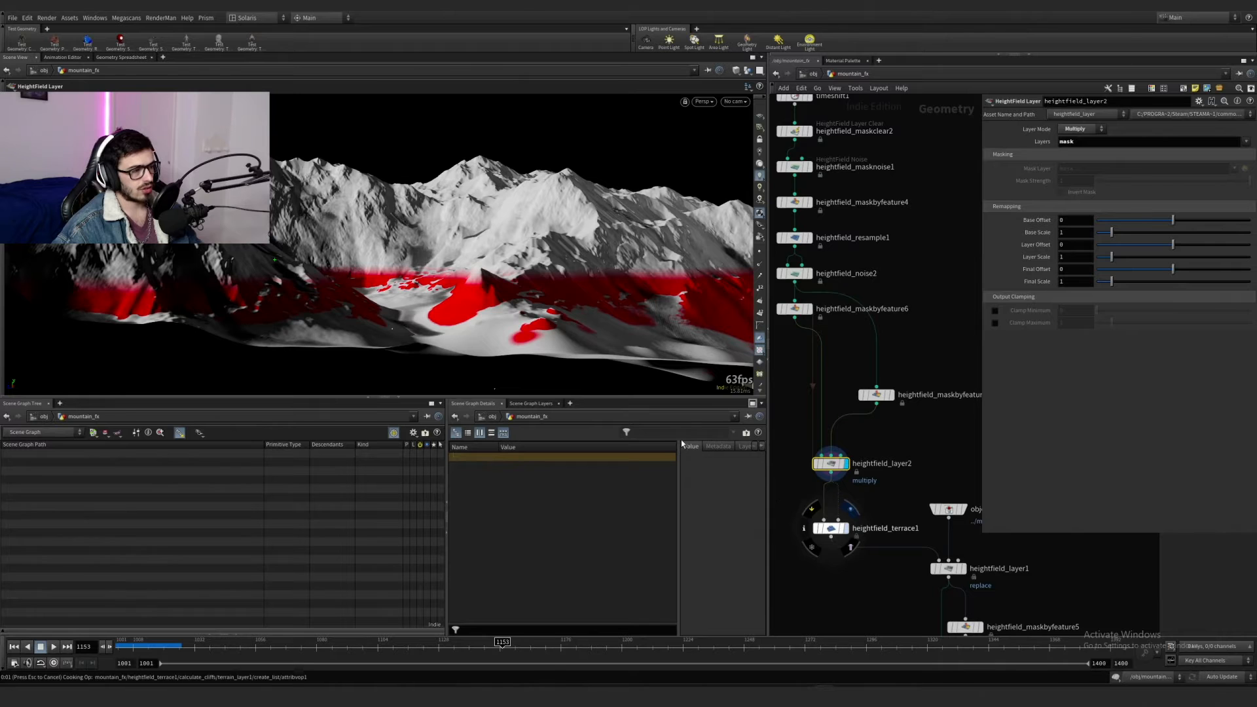
pyautogui.keyDown('alt'); pyautogui.moveTo(533, 216); pyautogui.dragTo(530, 246); pyautogui.keyUp('alt')
pyautogui.keyDown('alt'); pyautogui.moveTo(530, 246); pyautogui.dragTo(571, 269, button='right'); pyautogui.keyUp('alt')
pyautogui.keyDown('alt'); pyautogui.moveTo(571, 269); pyautogui.dragTo(534, 225); pyautogui.keyUp('alt')
pyautogui.keyDown('alt'); pyautogui.moveTo(534, 226); pyautogui.dragTo(579, 265, button='right'); pyautogui.keyUp('alt')
# Step: Display object_merge4, check its reference to ../mountain_base, and examine the terrain and mask it brings in
pyautogui.moveTo(880, 513); pyautogui.dragTo(758, 417, button='middle')
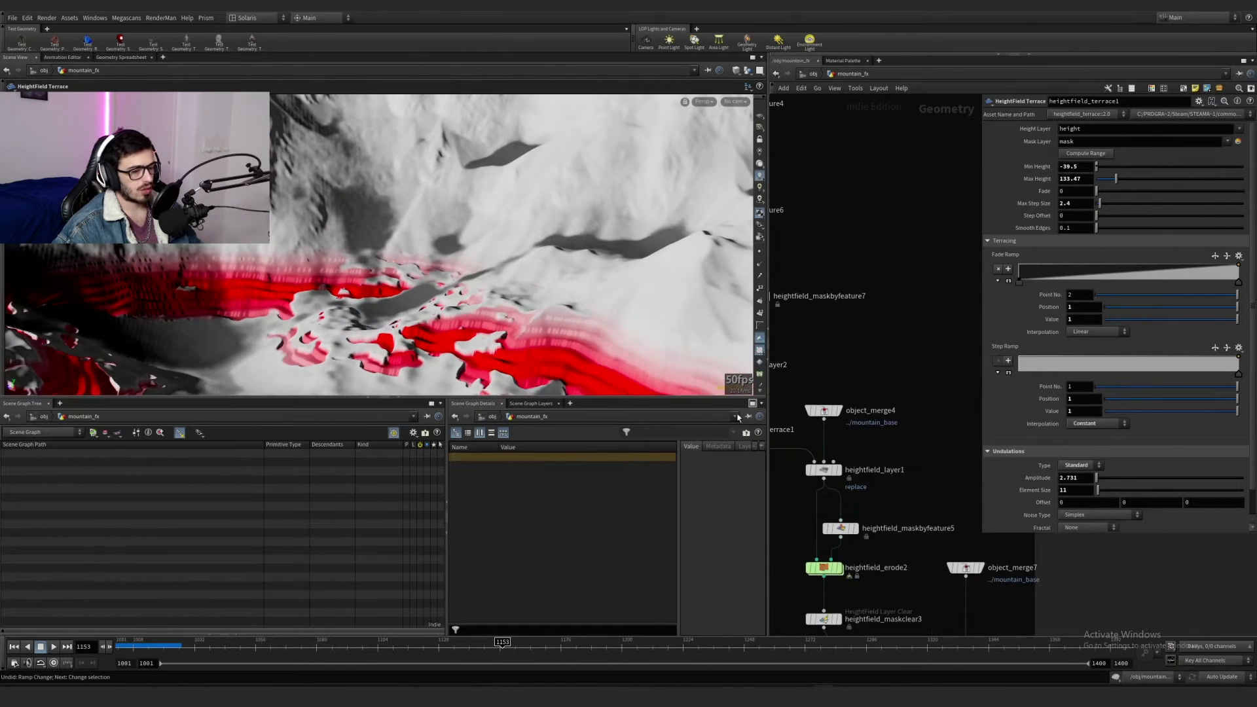
pyautogui.moveTo(848, 443); pyautogui.dragTo(914, 426, button='middle')
pyautogui.click(907, 396)
pyautogui.moveTo(943, 425); pyautogui.dragTo(848, 378)
pyautogui.keyDown('alt'); pyautogui.moveTo(589, 262); pyautogui.dragTo(537, 217, button='right'); pyautogui.keyUp('alt')
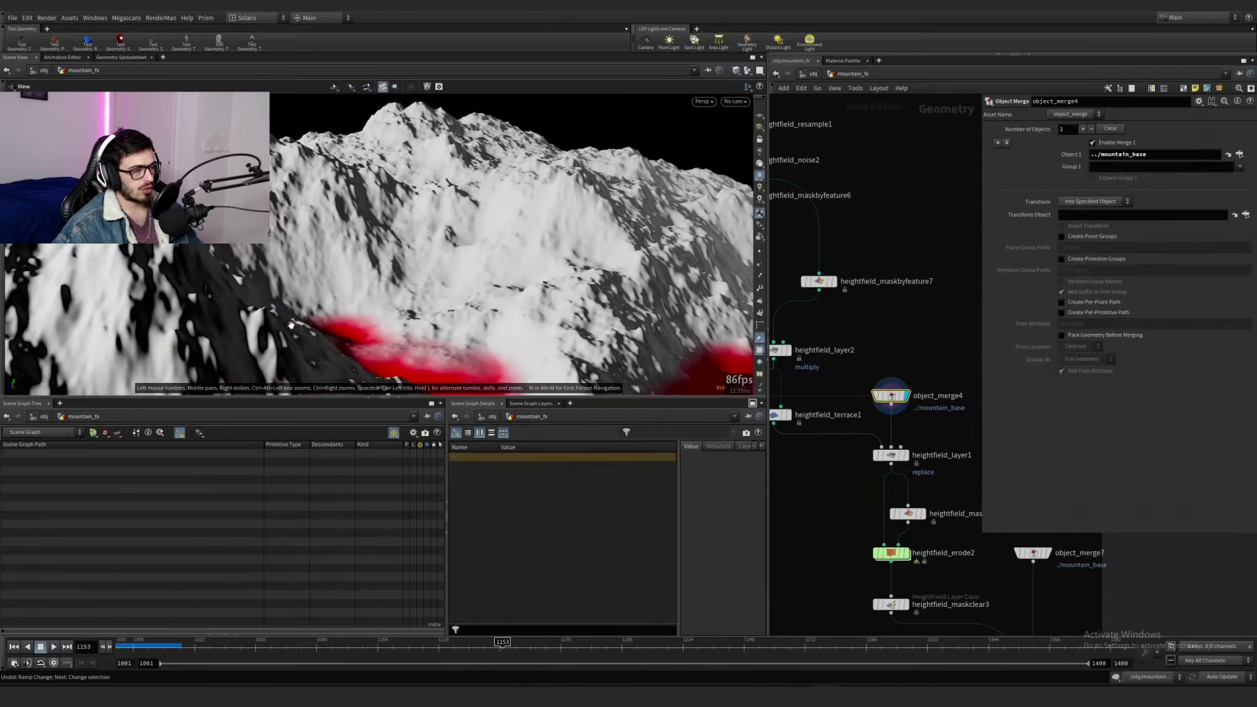
pyautogui.keyDown('alt'); pyautogui.moveTo(537, 218); pyautogui.dragTo(556, 288); pyautogui.keyUp('alt')
# Step: Display heightfield_layer1 and examine how it replaces the mask layer on the terraced terrain
pyautogui.click(906, 456)
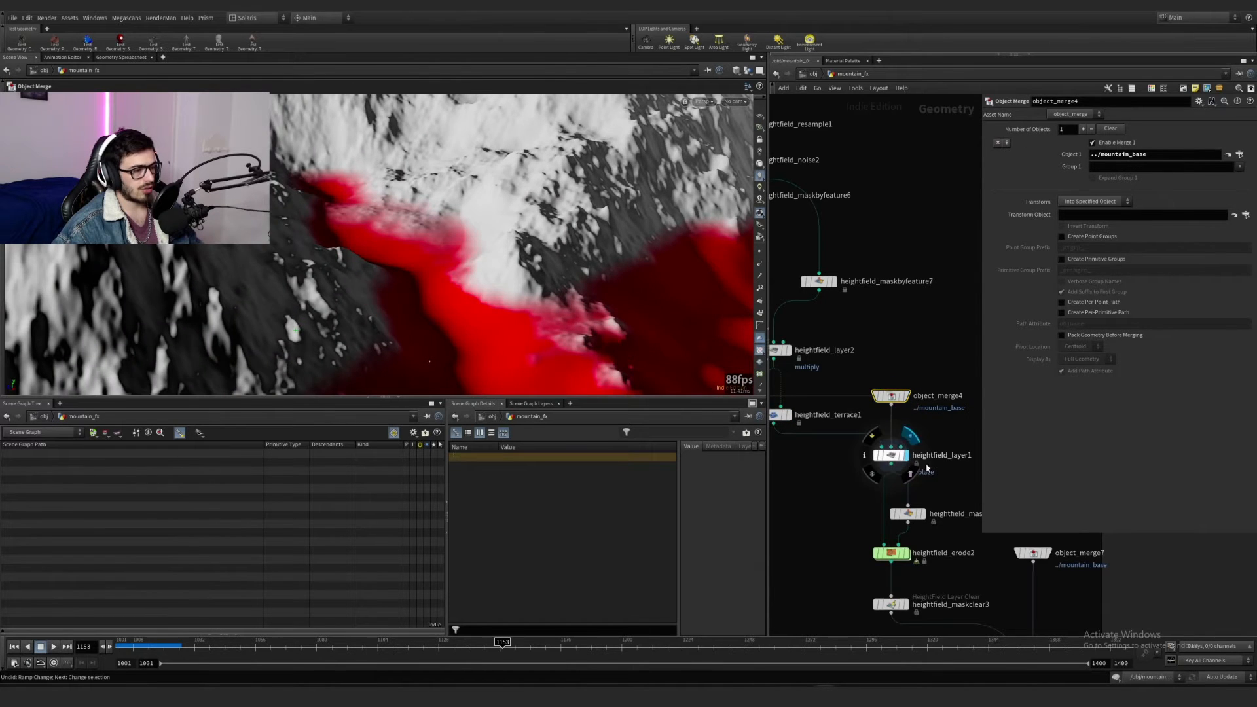
pyautogui.moveTo(941, 483); pyautogui.dragTo(856, 433)
pyautogui.keyDown('alt'); pyautogui.moveTo(563, 340); pyautogui.dragTo(413, 184); pyautogui.keyUp('alt')
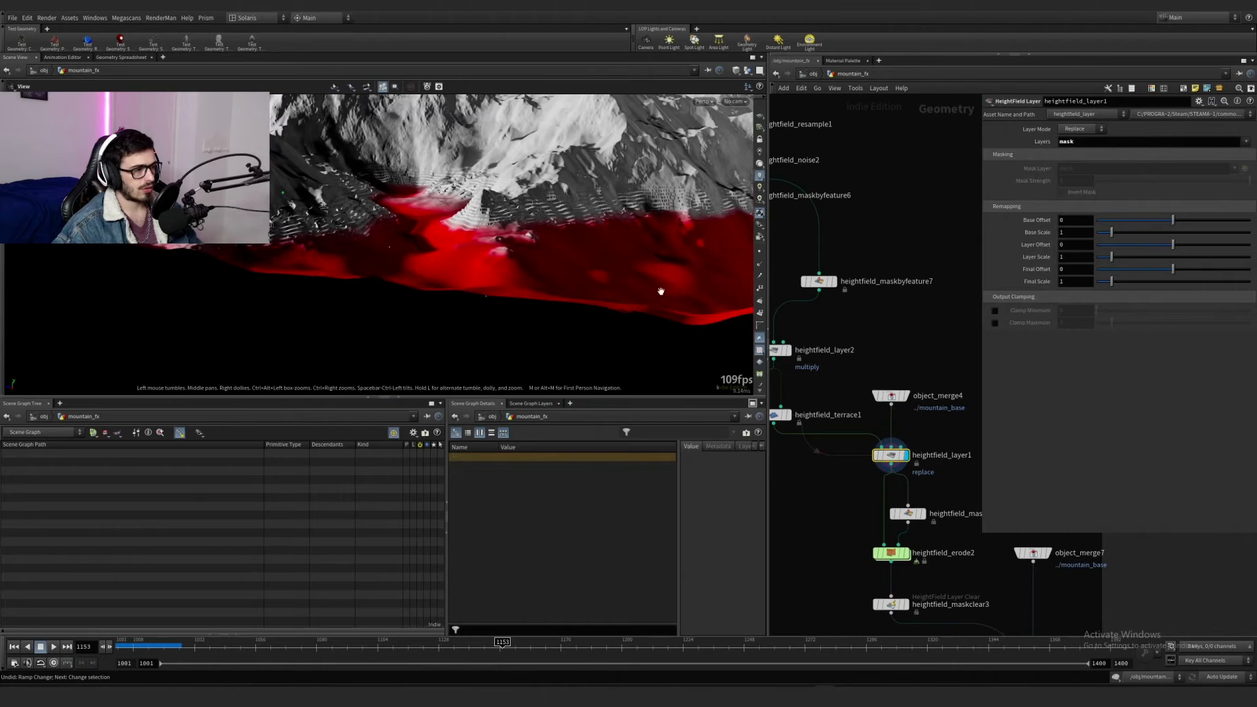
# Step: Go to frame 1010 and display heightfield_erode2 with its settings open
pyautogui.moveTo(931, 522); pyautogui.dragTo(879, 442, button='middle')
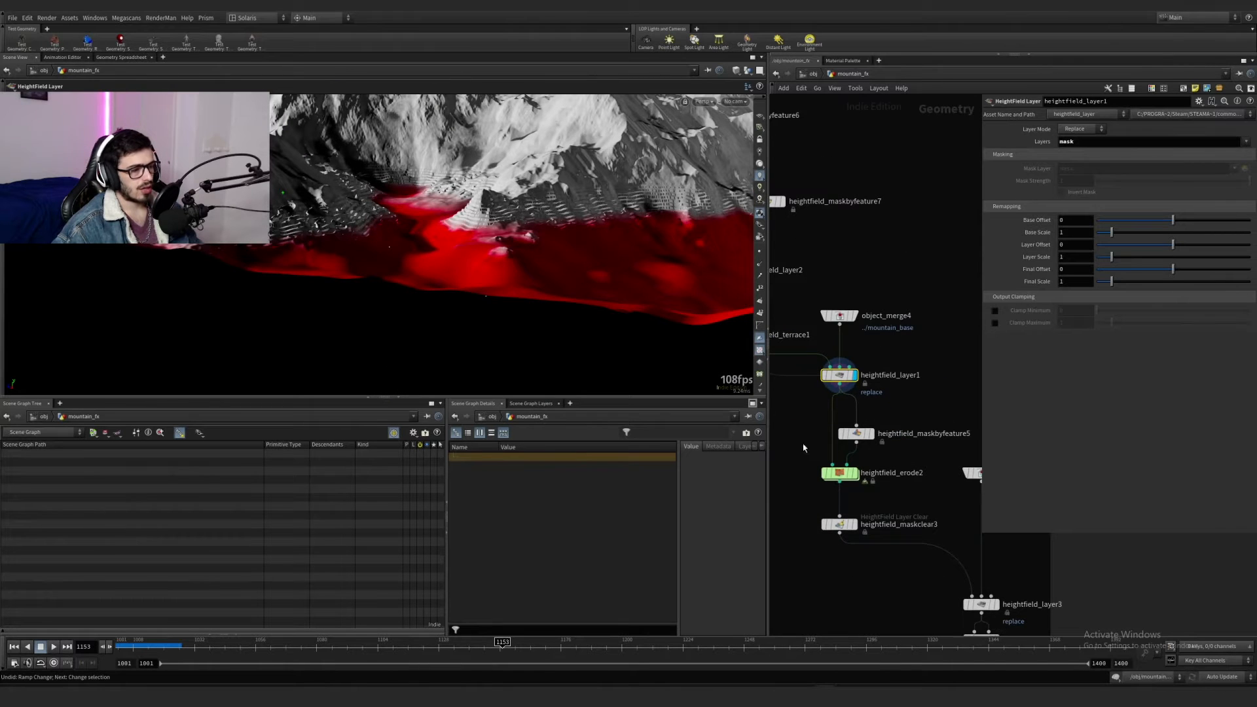
pyautogui.moveTo(859, 480)
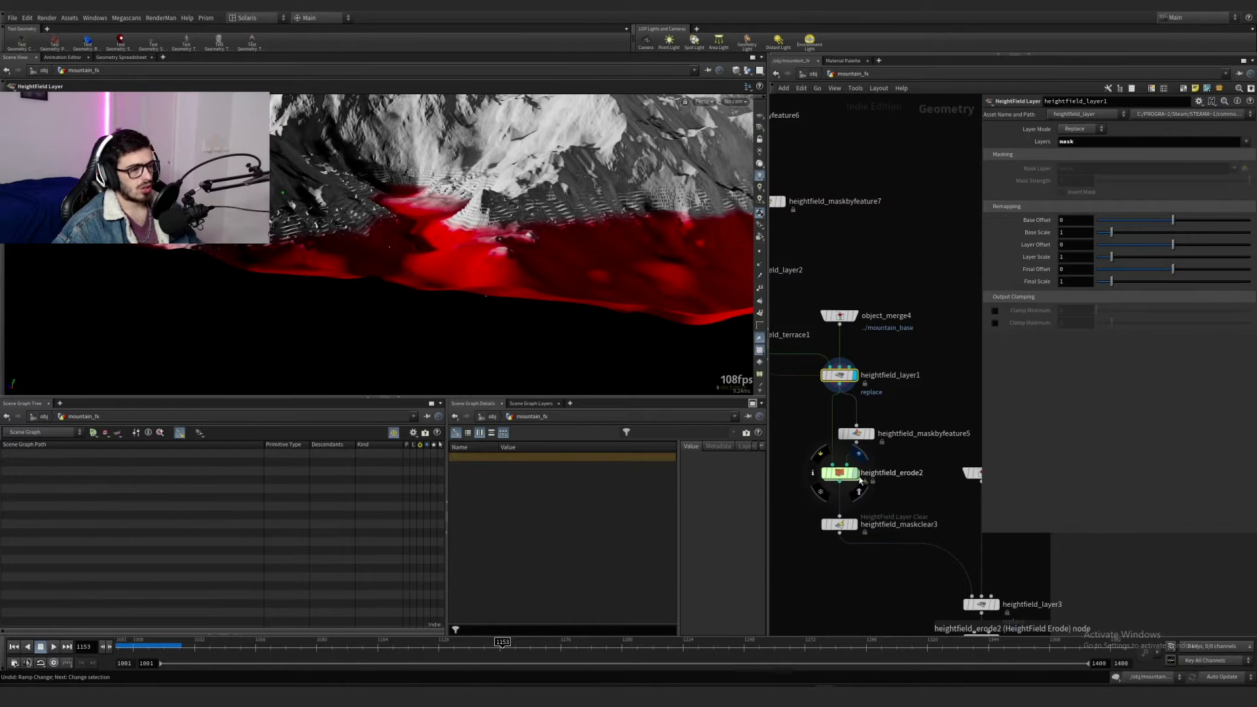
pyautogui.moveTo(862, 484); pyautogui.dragTo(823, 380, button='middle')
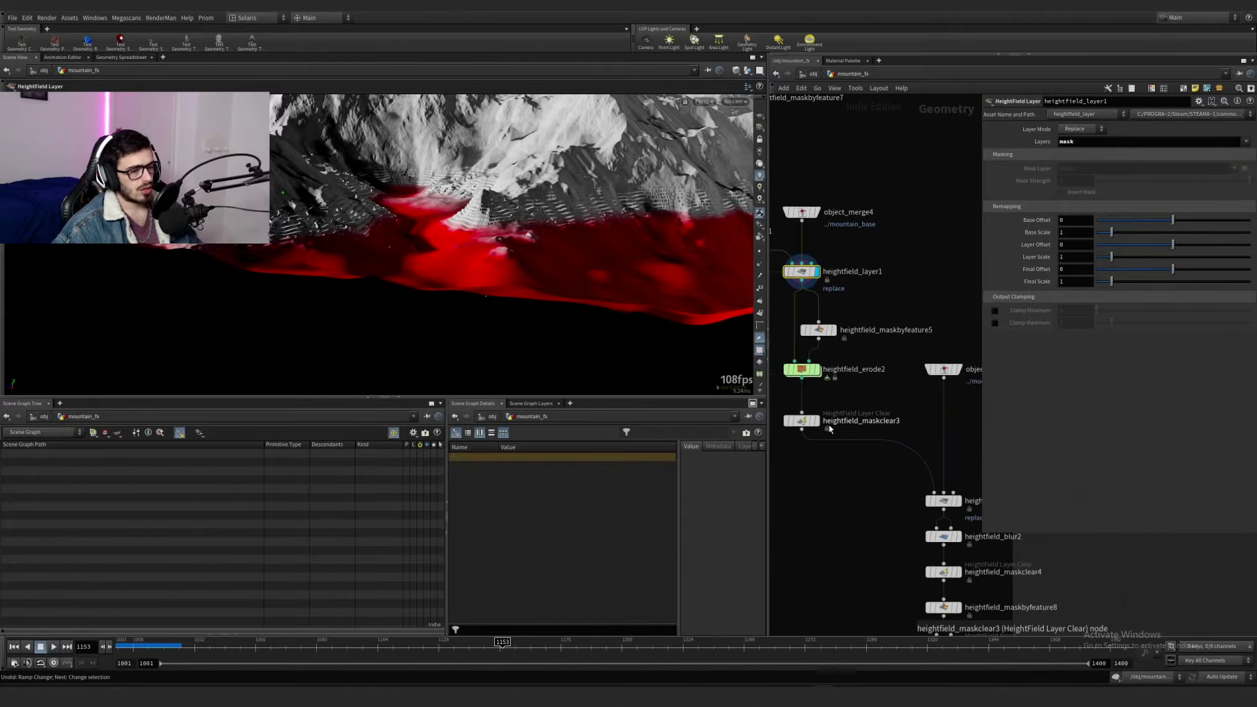
pyautogui.click(139, 648)
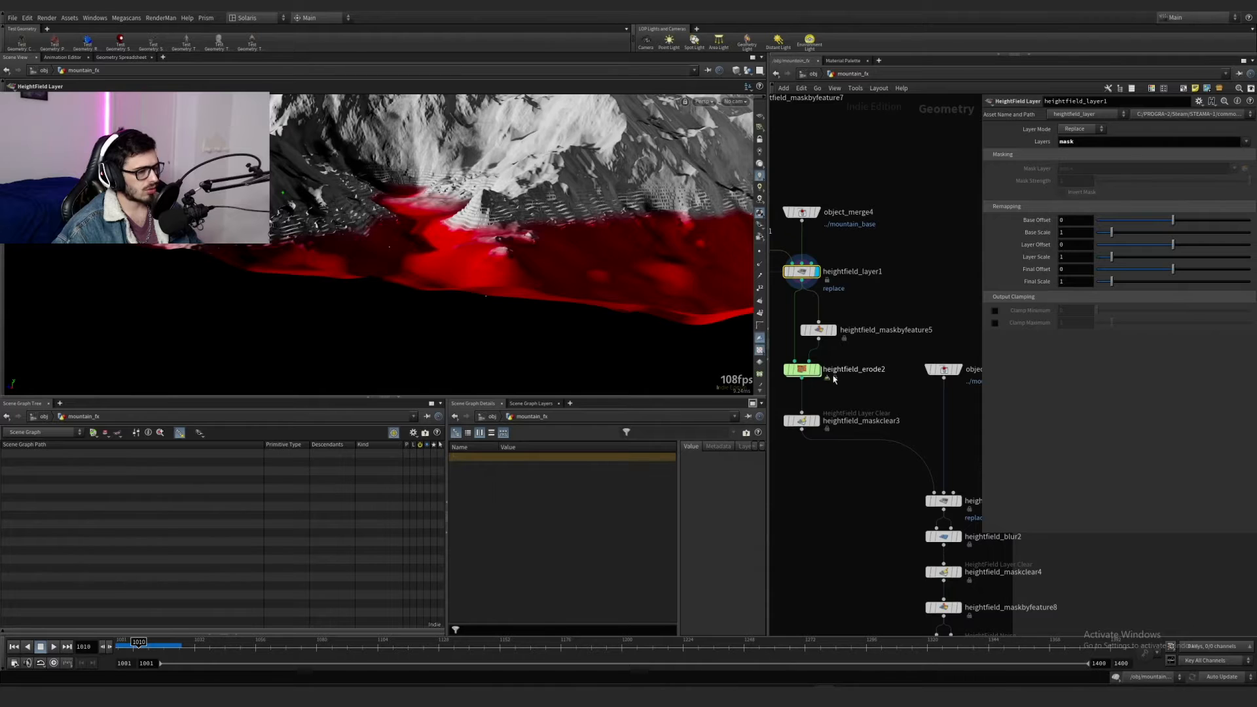
pyautogui.moveTo(819, 375)
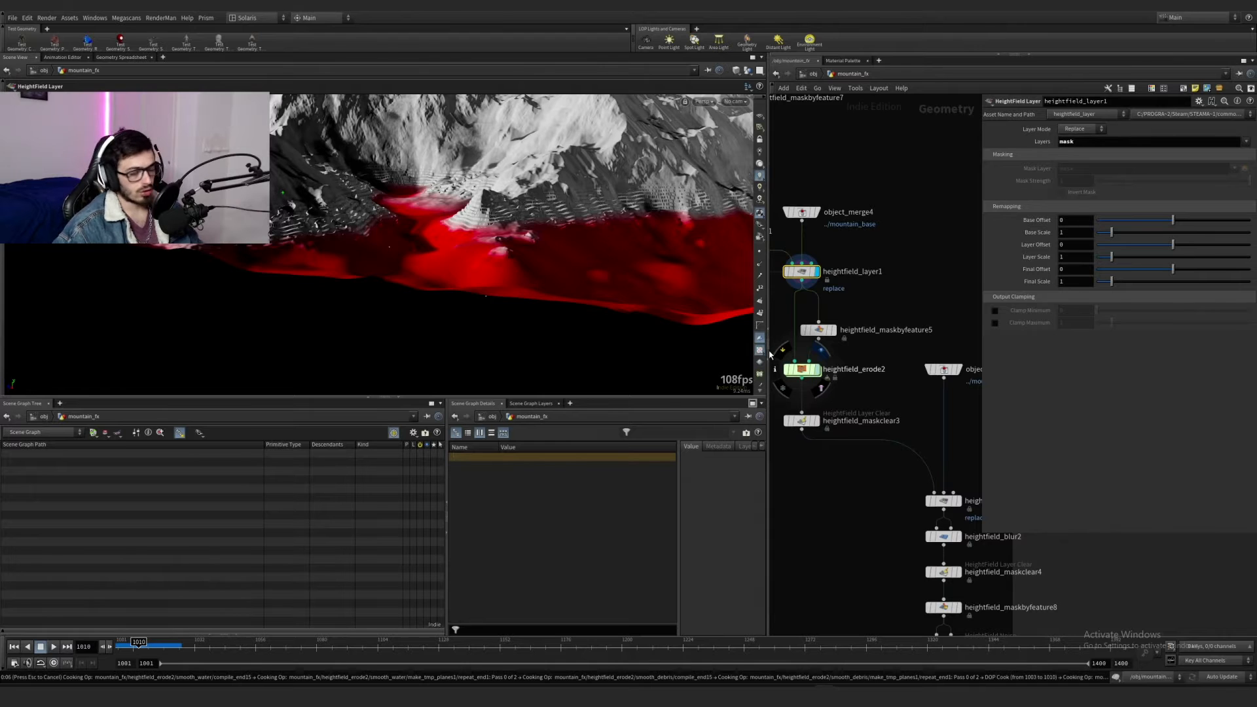
pyautogui.click(801, 369)
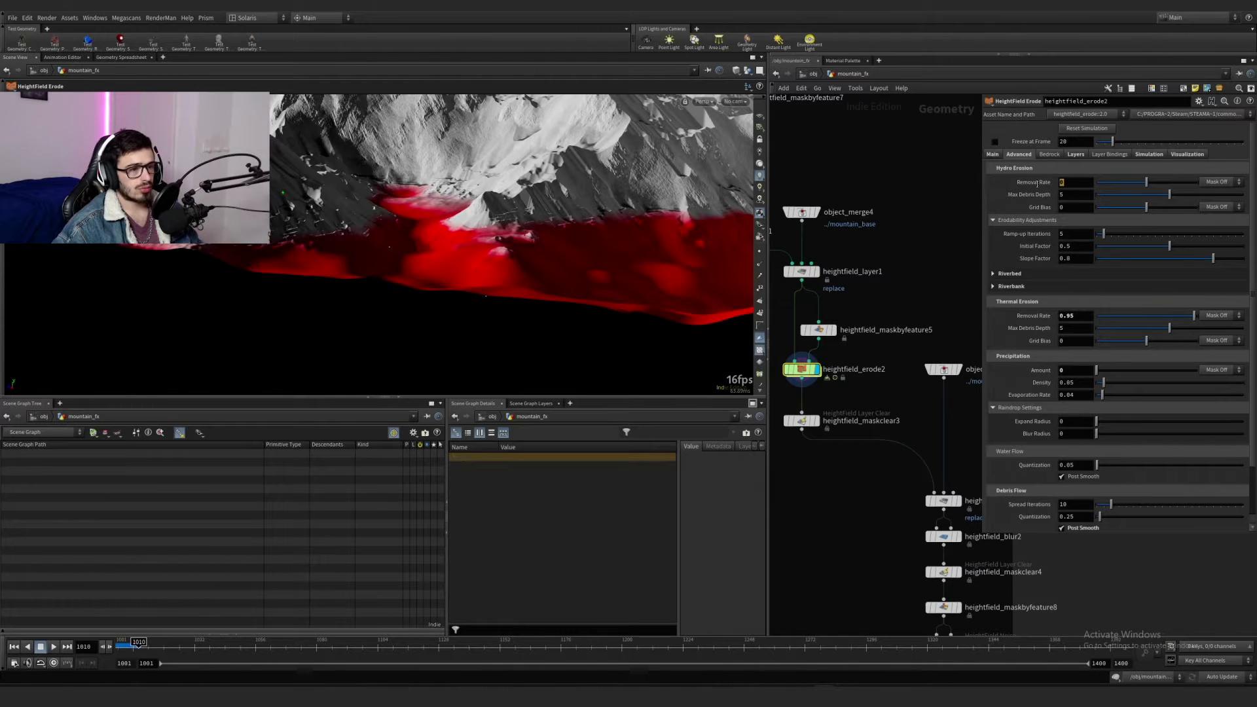
# Step: Examine heightfield_erode2's thermal removal rate, precipitation amount, riverbed, riverbank and layer settings, and its thermal Erodability Mask
pyautogui.moveTo(1075, 316); pyautogui.dragTo(1030, 316)
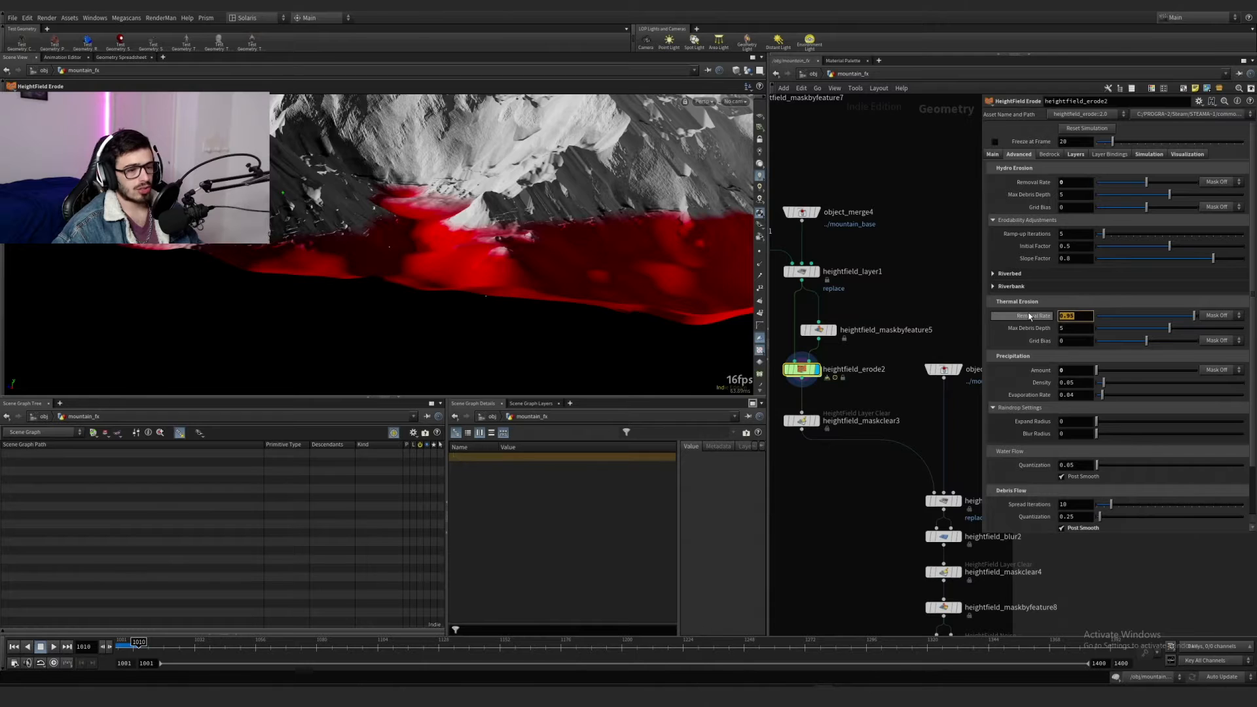
pyautogui.click(1066, 370)
pyautogui.click(994, 273)
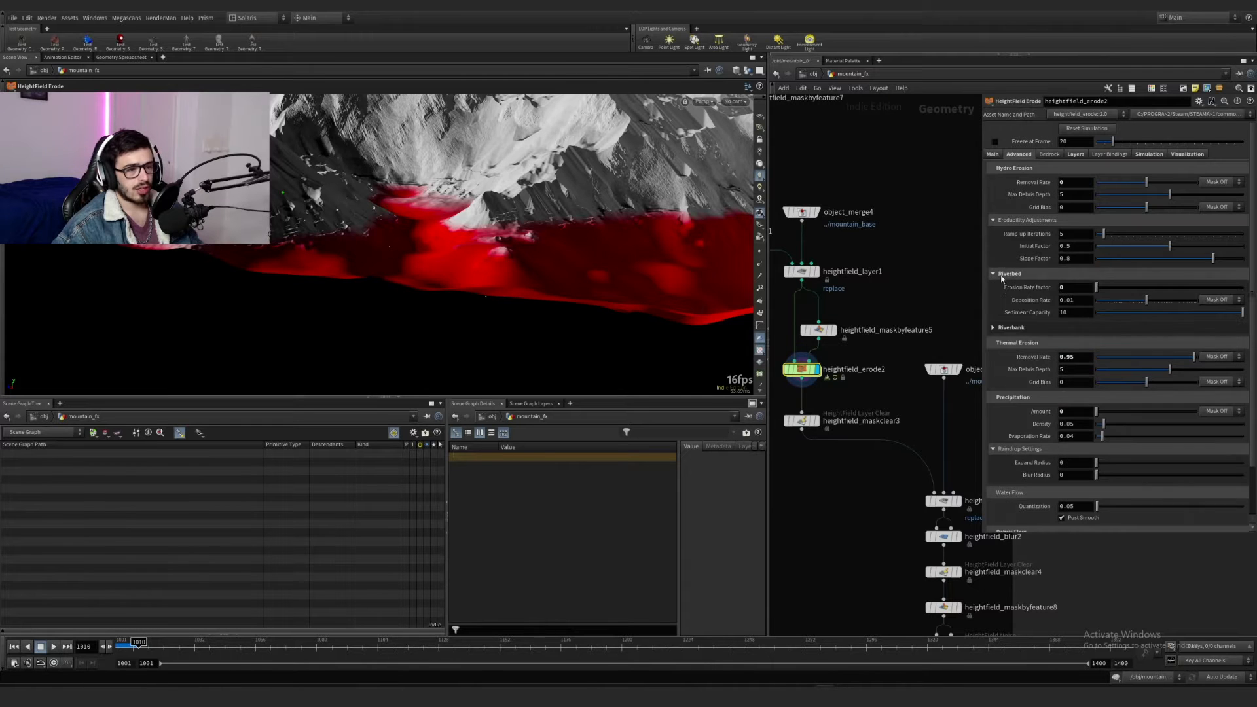
pyautogui.click(1002, 326)
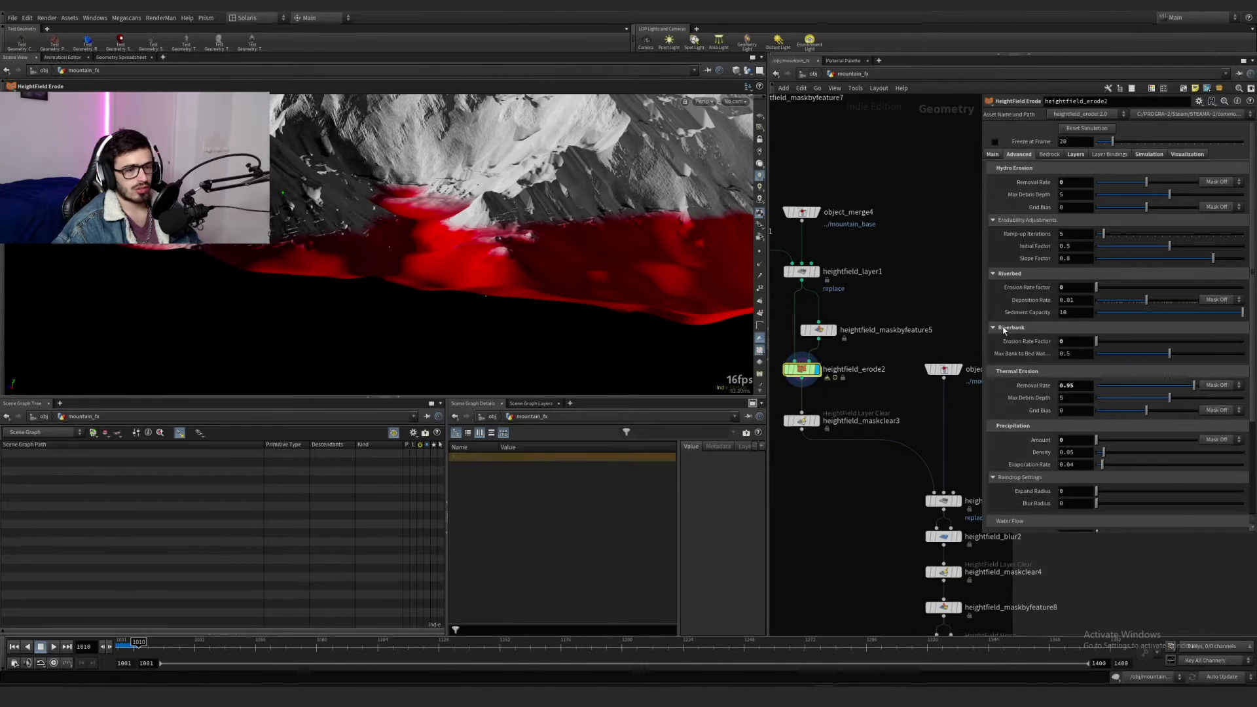
pyautogui.click(1075, 154)
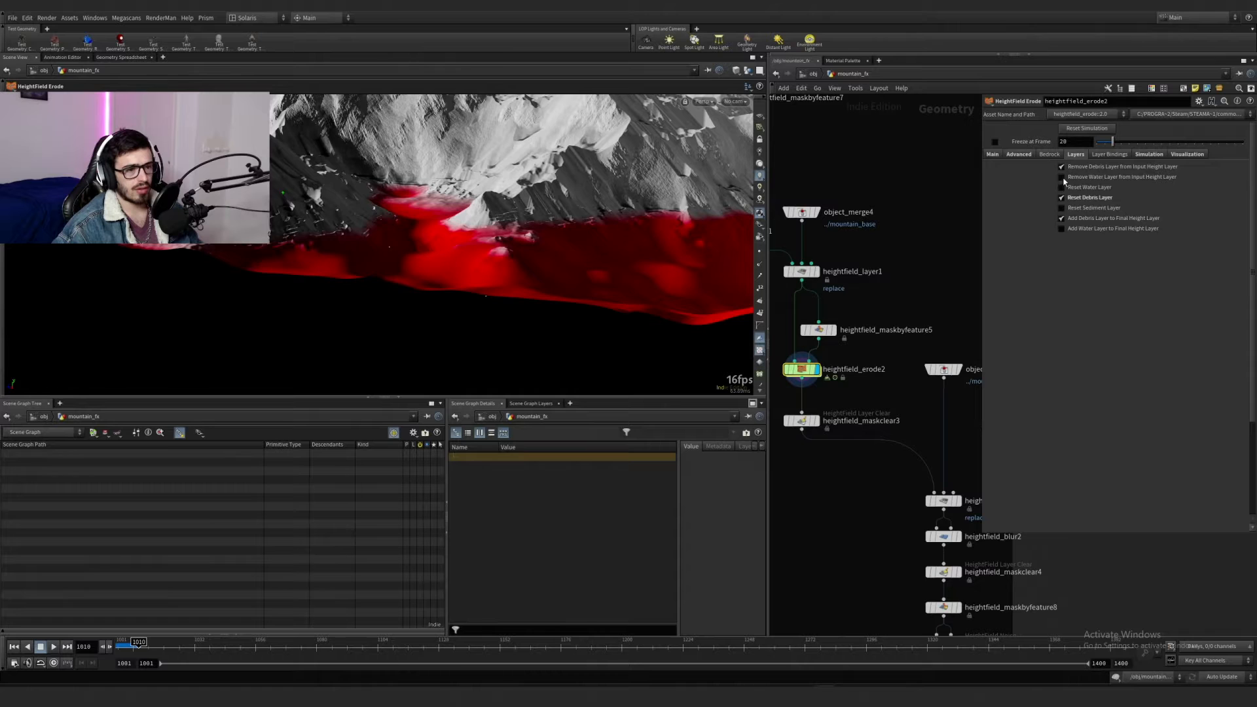
pyautogui.click(994, 155)
pyautogui.doubleClick(1090, 275)
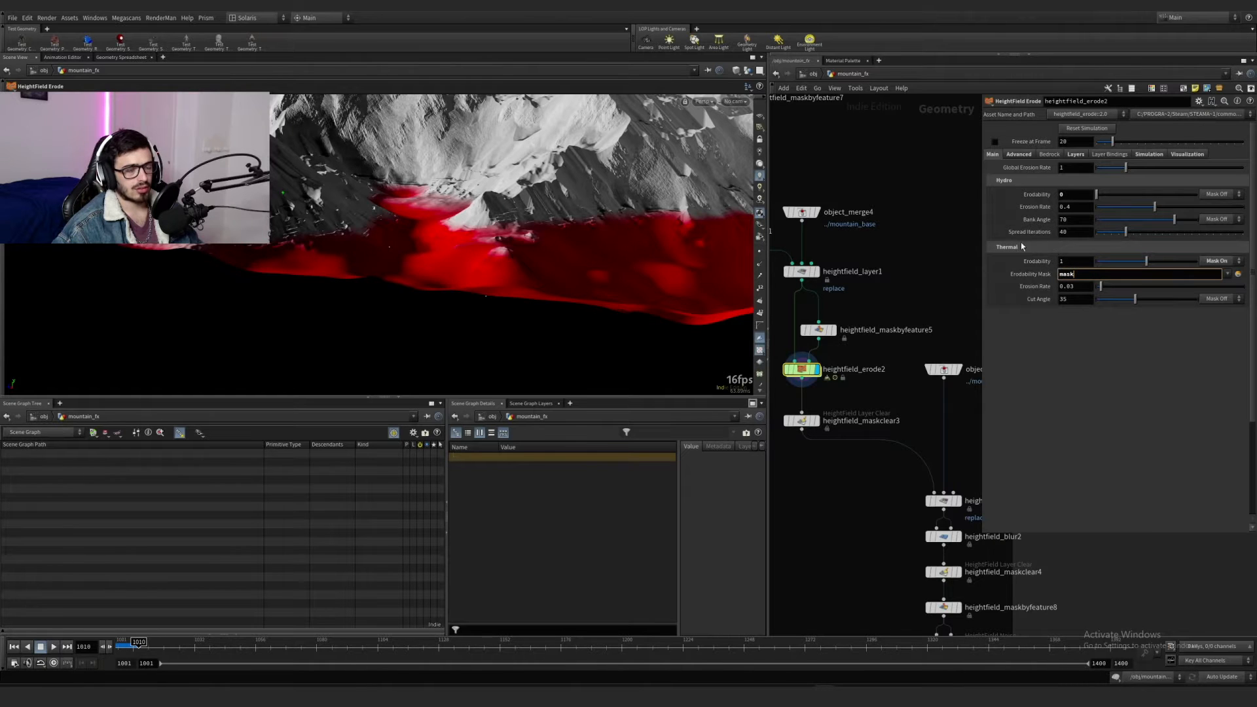
# Step: Select heightfield_erode1 further up the network and check its thermal Erodability Mask for comparison with the second erosion
pyautogui.scroll(-5, 903, 260)
pyautogui.moveTo(903, 268); pyautogui.dragTo(927, 416, button='middle')
pyautogui.moveTo(894, 231); pyautogui.dragTo(917, 300, button='middle')
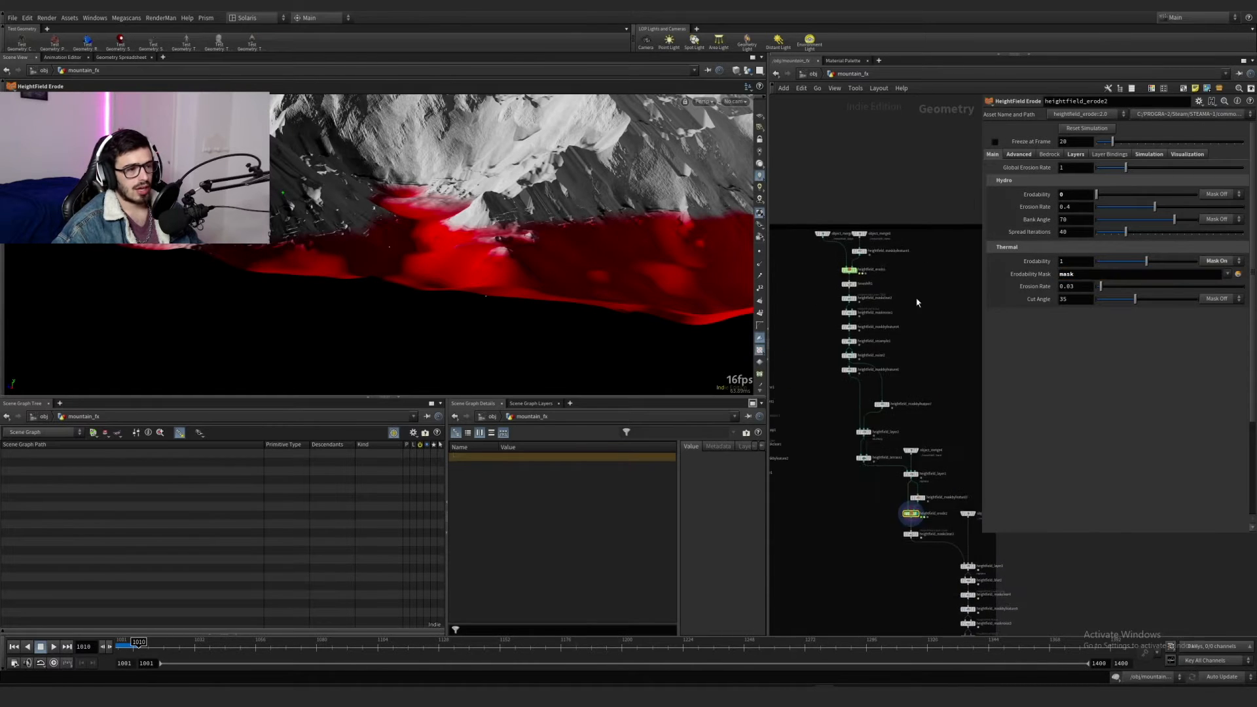
pyautogui.scroll(3, 885, 277)
pyautogui.click(832, 266)
pyautogui.click(992, 155)
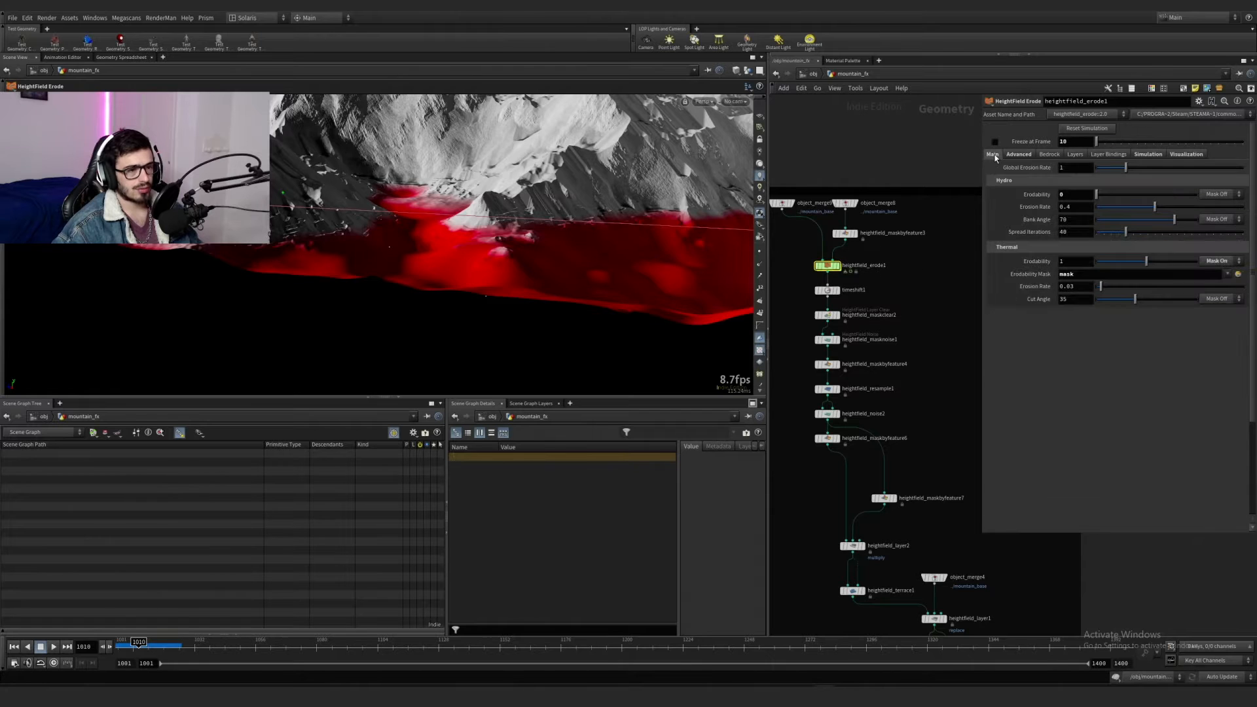
pyautogui.click(1059, 278)
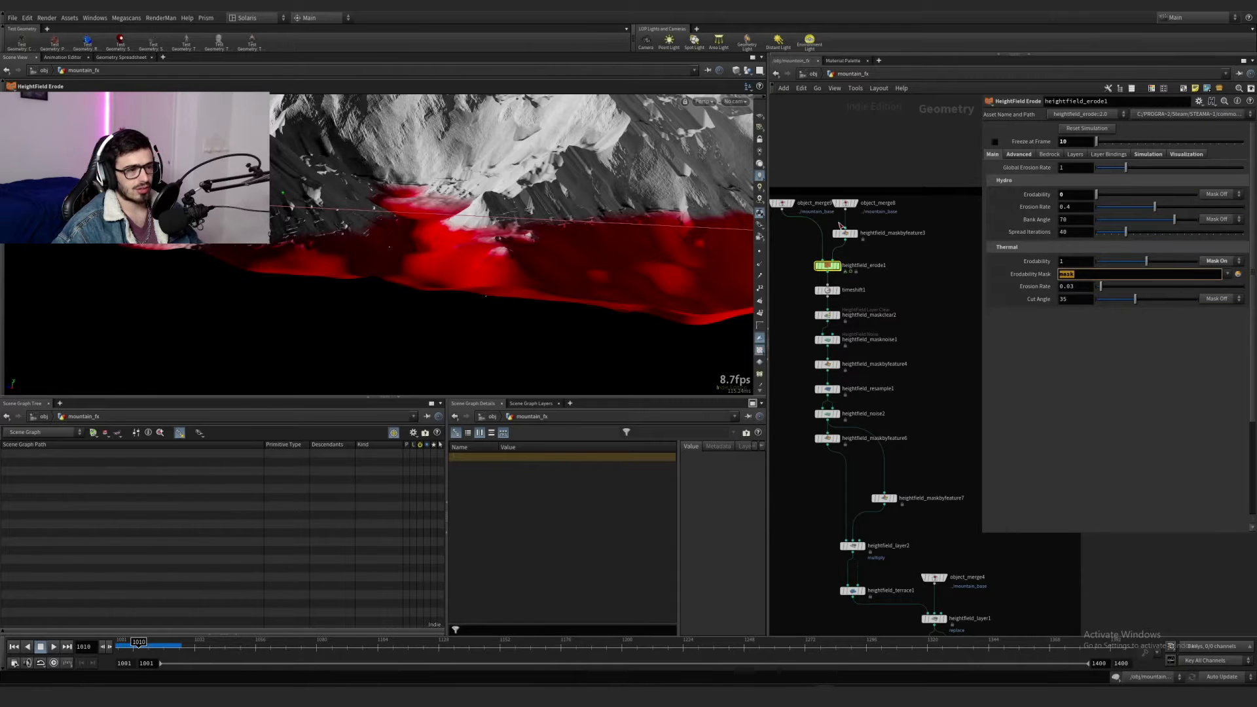
# Step: Display heightfield_maskclear3 below the second erosion and check which layer it clears
pyautogui.moveTo(962, 344); pyautogui.dragTo(869, 250, button='middle')
pyautogui.scroll(5, 904, 589)
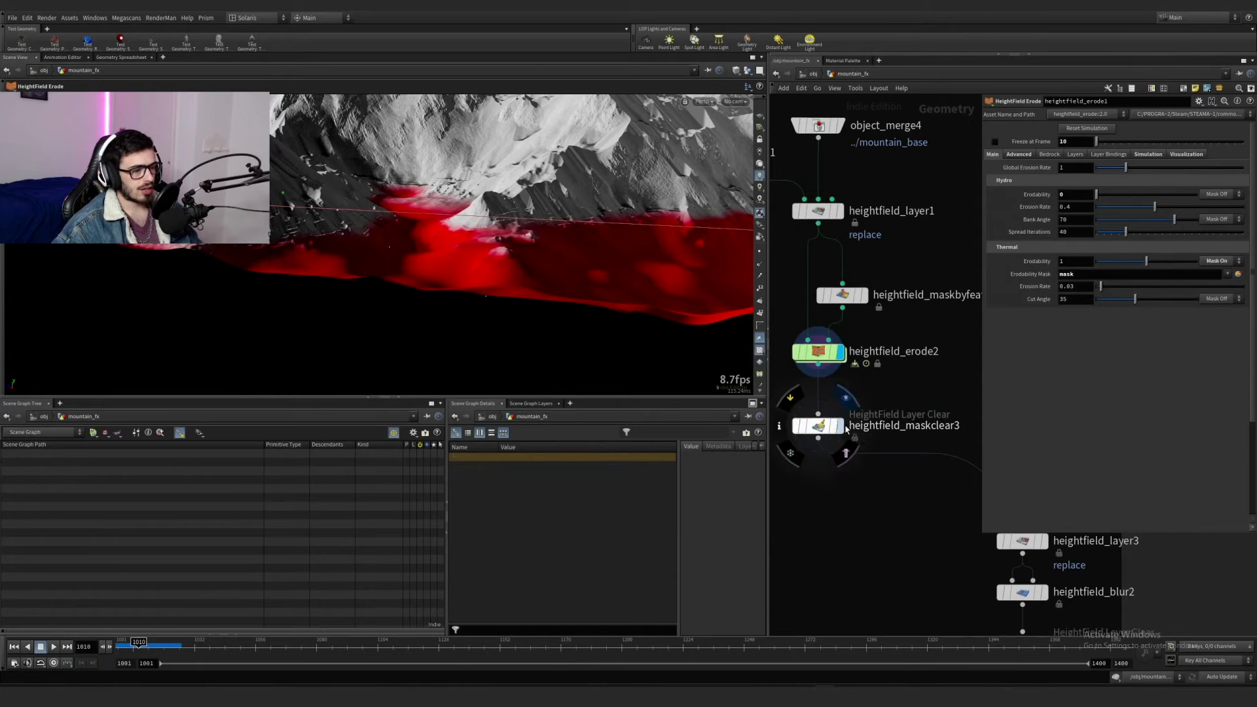
pyautogui.click(843, 426)
pyautogui.click(822, 424)
# Step: Display heightfield_layer3 and examine how it brings back the mask from object_merge7
pyautogui.moveTo(967, 525); pyautogui.dragTo(794, 447, button='middle')
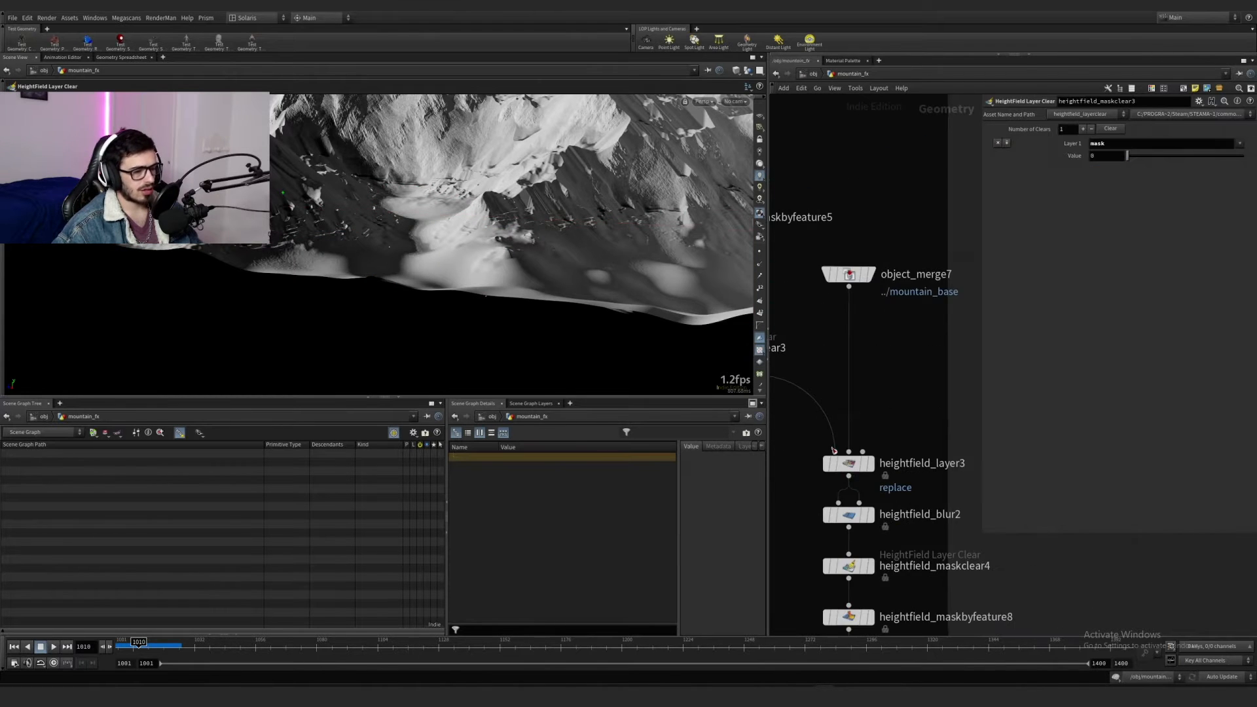
pyautogui.click(868, 463)
pyautogui.click(848, 464)
pyautogui.scroll(-3, 844, 458)
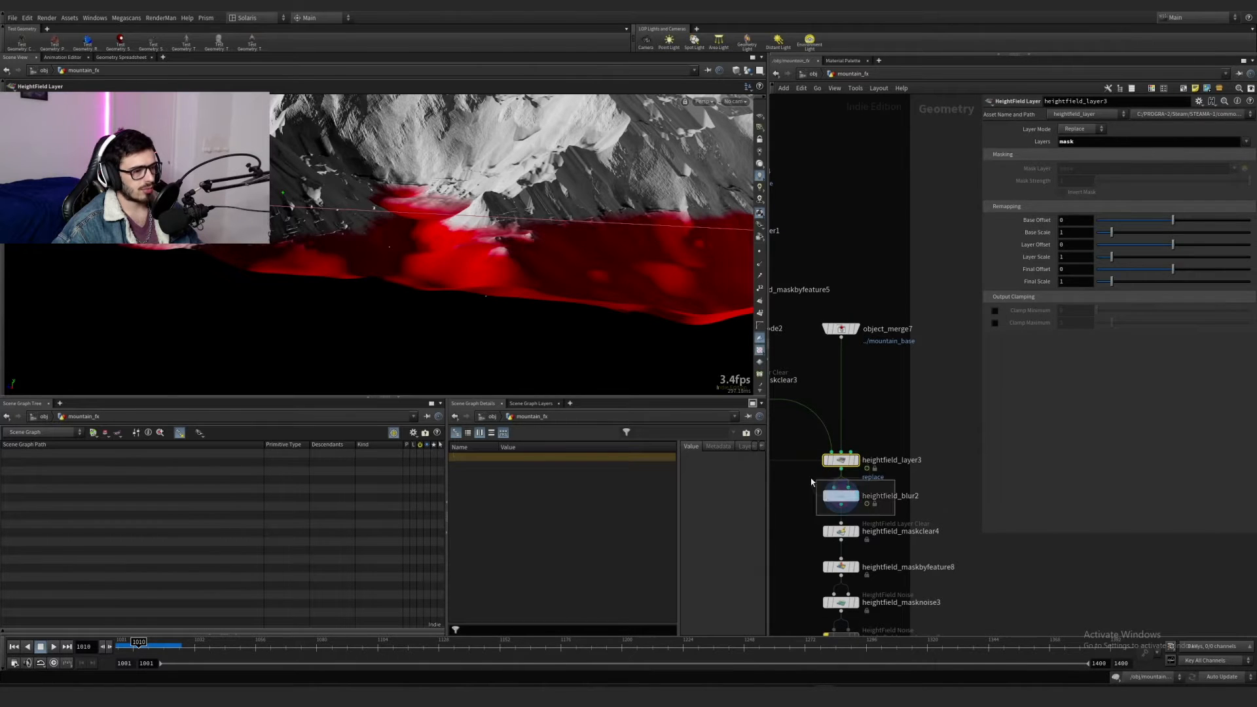
# Step: Compare heightfield_blur2 with heightfield_maskclear4, checking the blur settings and ending on the cleared mask
pyautogui.click(851, 496)
pyautogui.click(841, 531)
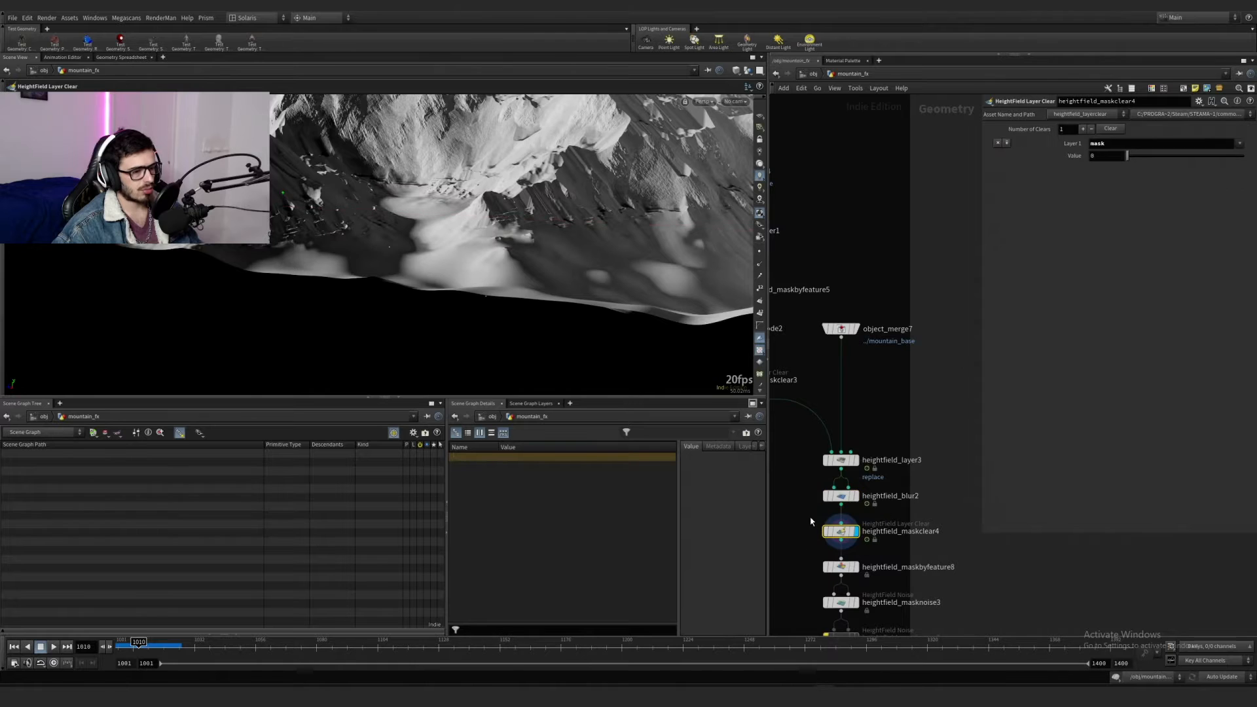
pyautogui.moveTo(811, 520); pyautogui.dragTo(814, 453, button='middle')
pyautogui.click(854, 429)
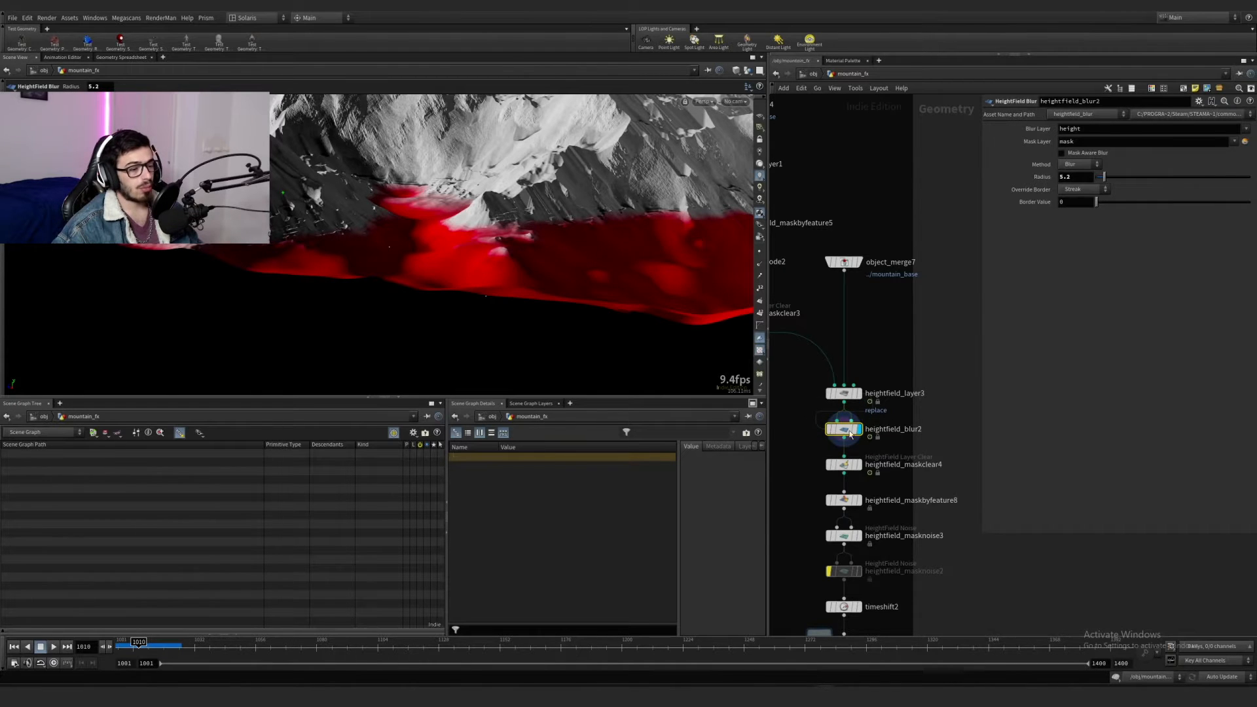
pyautogui.click(858, 464)
pyautogui.click(848, 466)
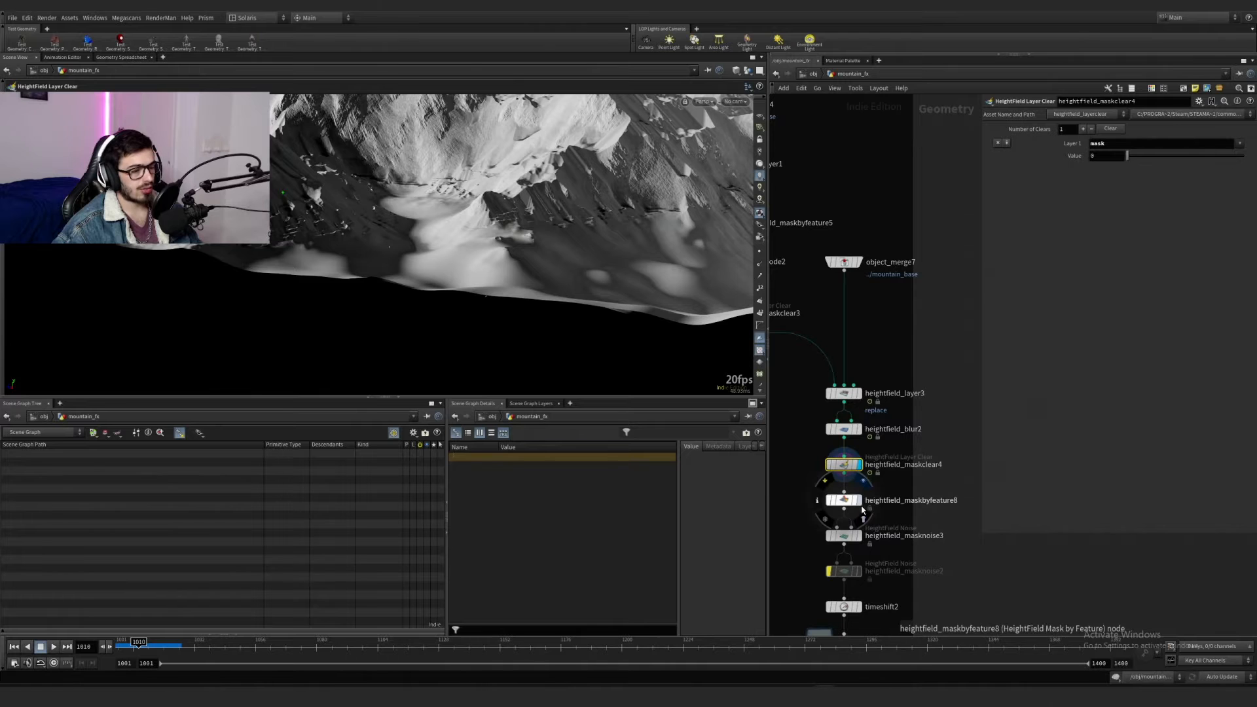
# Step: Display heightfield_maskbyfeature8 and heightfield_masknoise3 in turn, comparing the slope mask with its noisy version
pyautogui.click(858, 501)
pyautogui.click(847, 501)
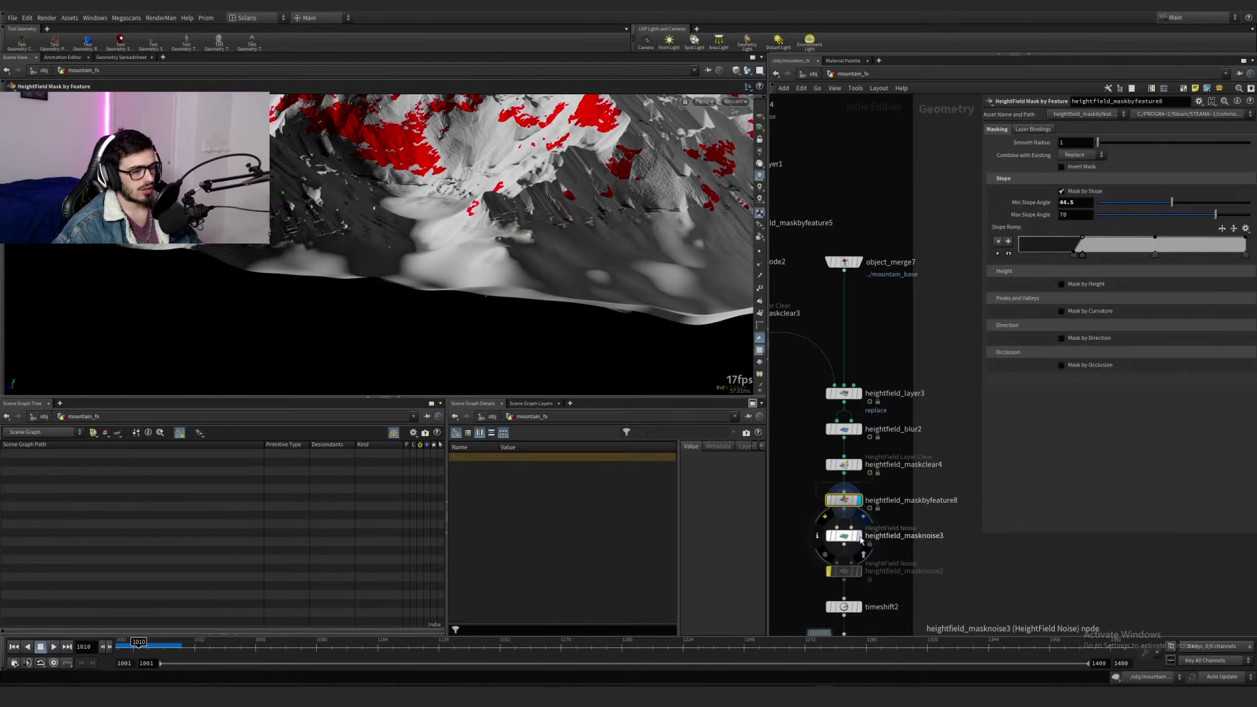
pyautogui.click(859, 536)
pyautogui.click(845, 536)
pyautogui.moveTo(806, 513); pyautogui.dragTo(903, 494)
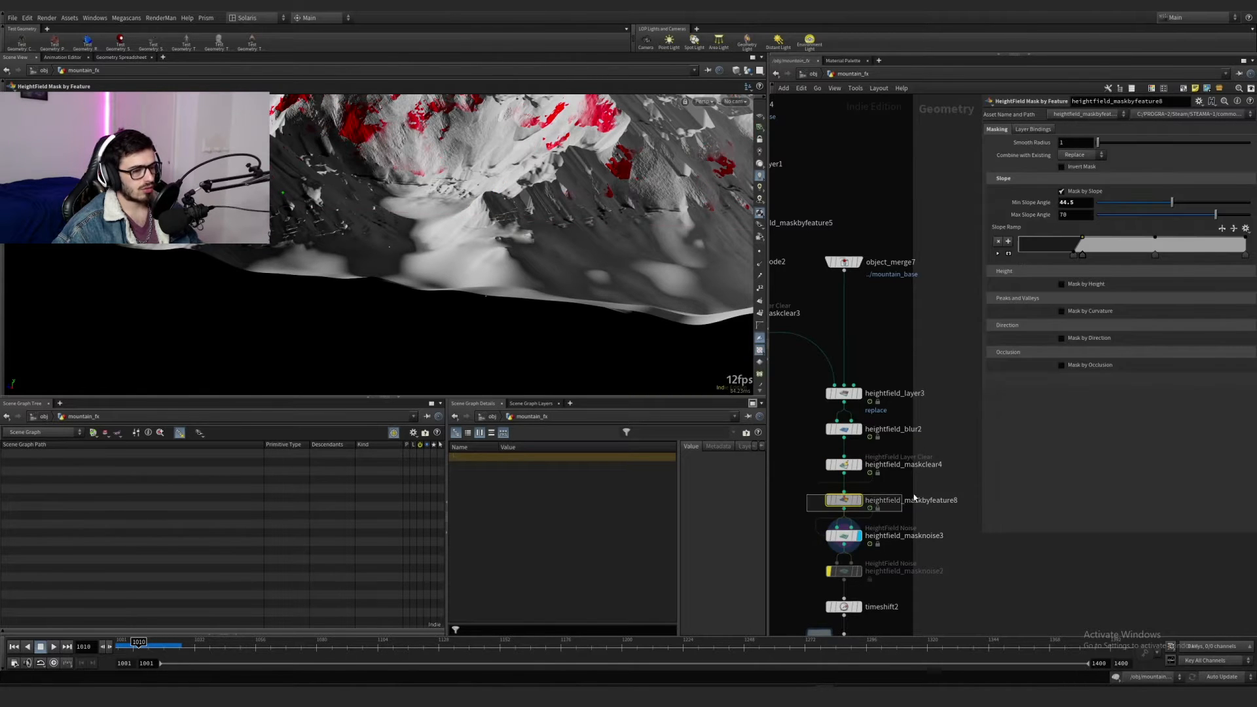
pyautogui.click(845, 536)
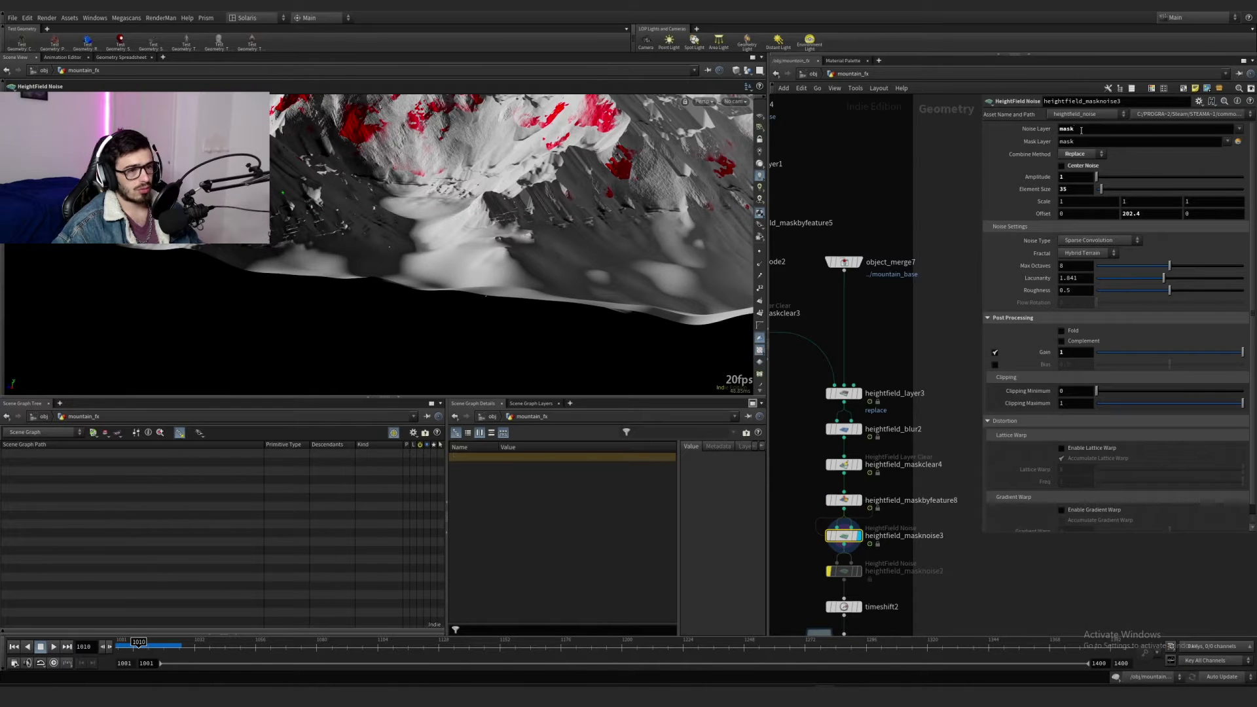
# Step: Check heightfield_masknoise3's Noise Layer, compare the mask with the node bypassed and active, and inspect the masked slopes up close
pyautogui.click(1072, 129)
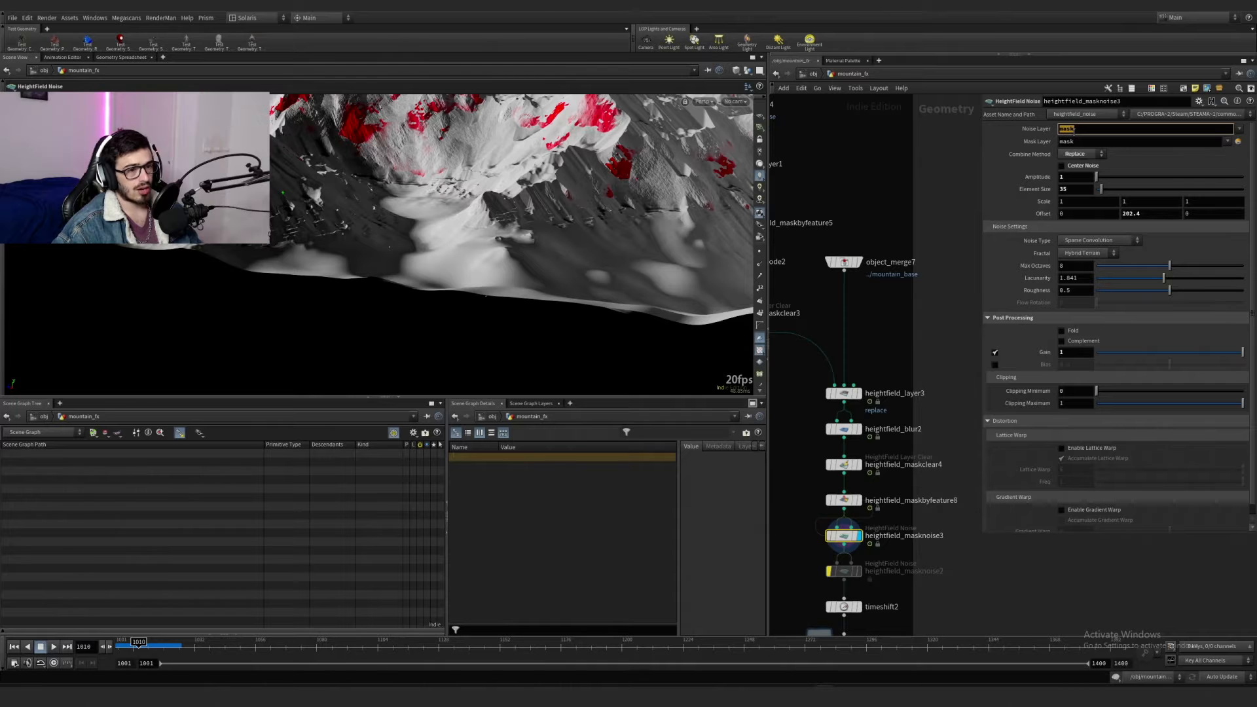
pyautogui.moveTo(824, 515)
pyautogui.press('Return')
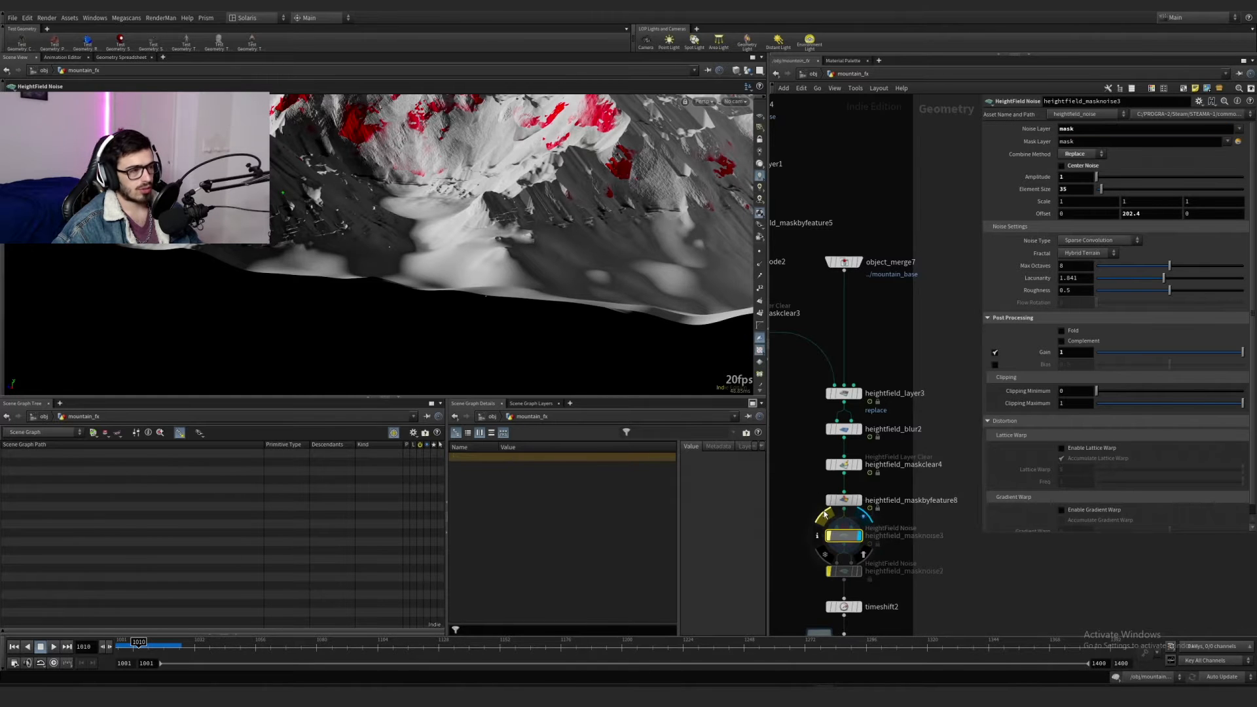
pyautogui.click(824, 515)
pyautogui.keyDown('alt'); pyautogui.moveTo(605, 373); pyautogui.dragTo(610, 333); pyautogui.keyUp('alt')
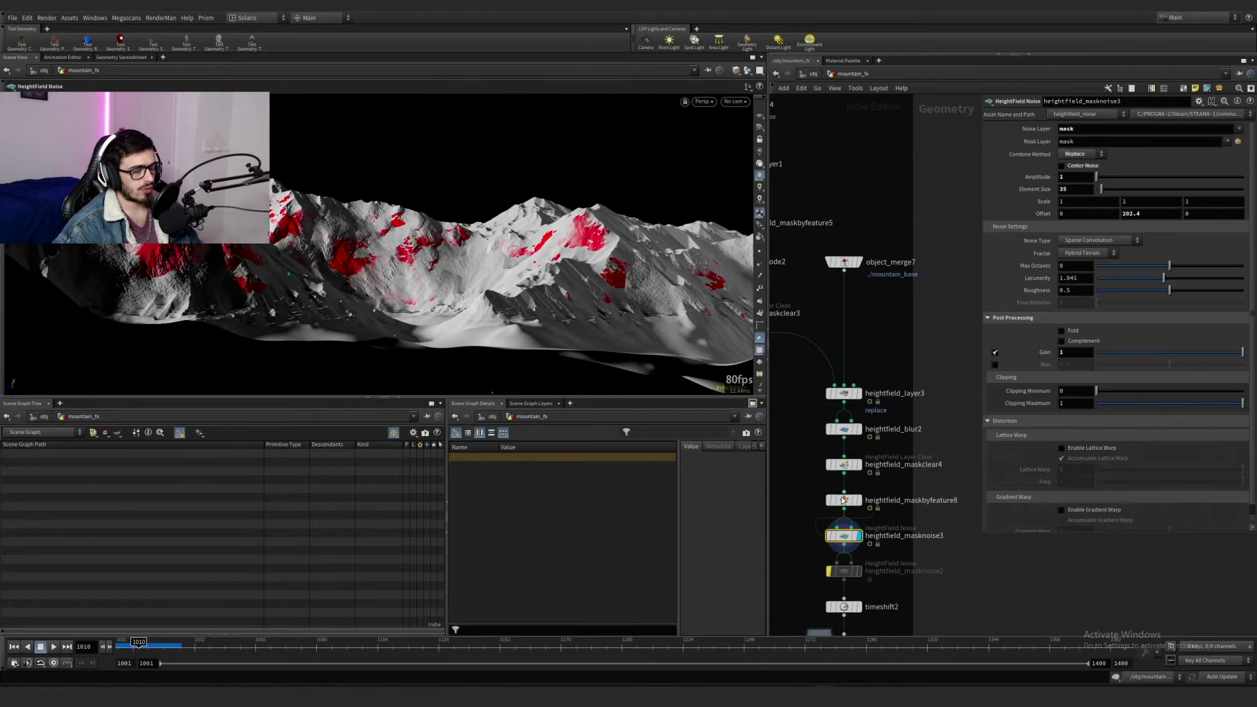
pyautogui.moveTo(843, 500); pyautogui.dragTo(828, 390, button='middle')
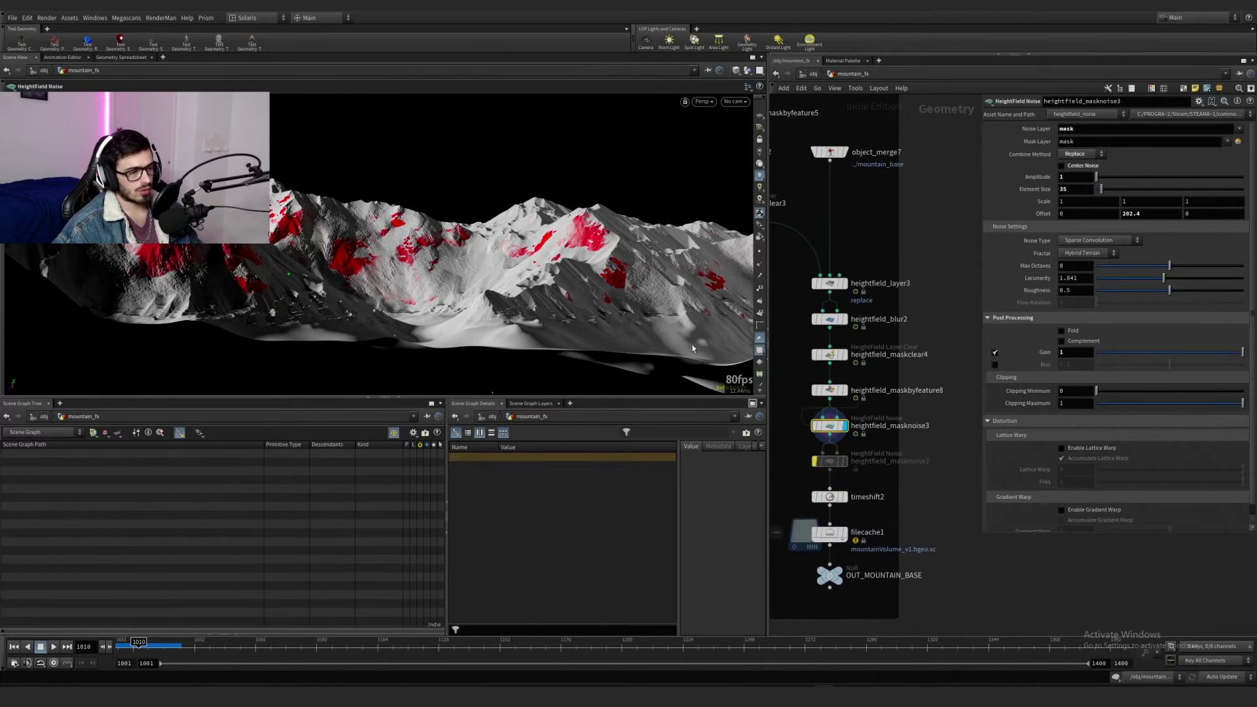
pyautogui.keyDown('alt'); pyautogui.moveTo(609, 242); pyautogui.dragTo(599, 271); pyautogui.keyUp('alt')
pyautogui.keyDown('alt'); pyautogui.moveTo(583, 262); pyautogui.dragTo(642, 279, button='right'); pyautogui.keyUp('alt')
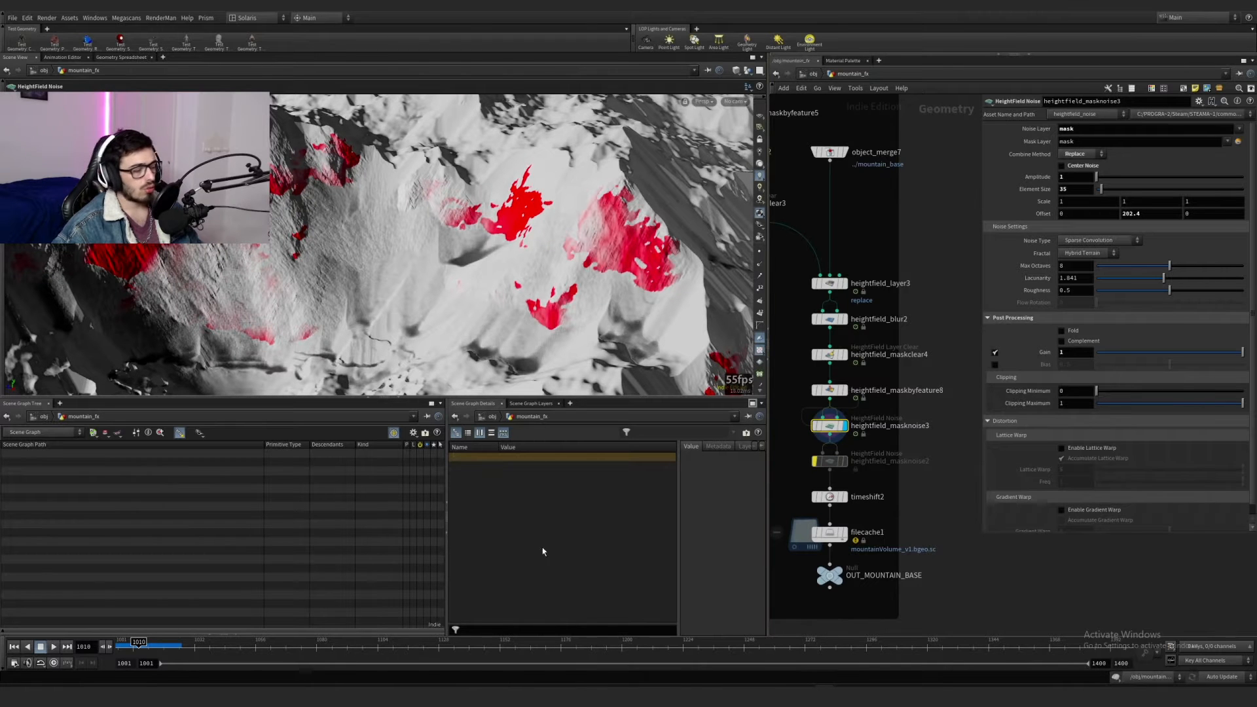
# Step: Review timeshift2's frame setting, and display filecache1 to check its base name and cache settings
pyautogui.click(829, 496)
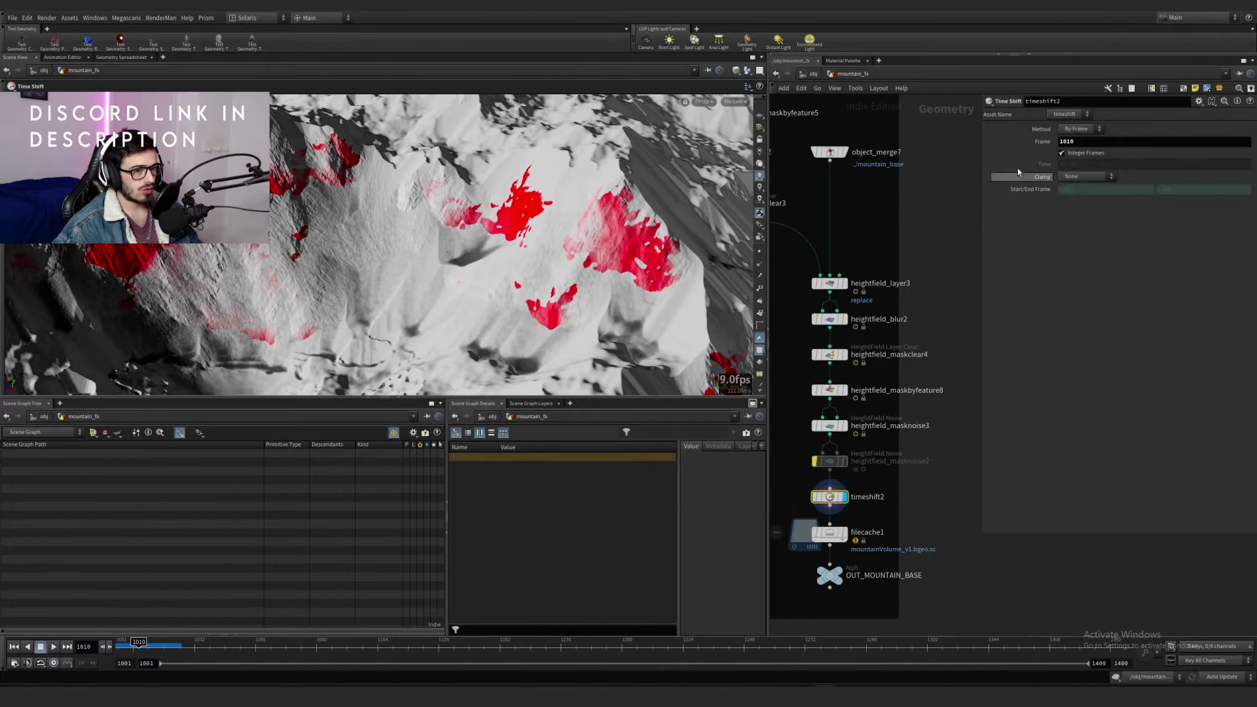
pyautogui.click(845, 532)
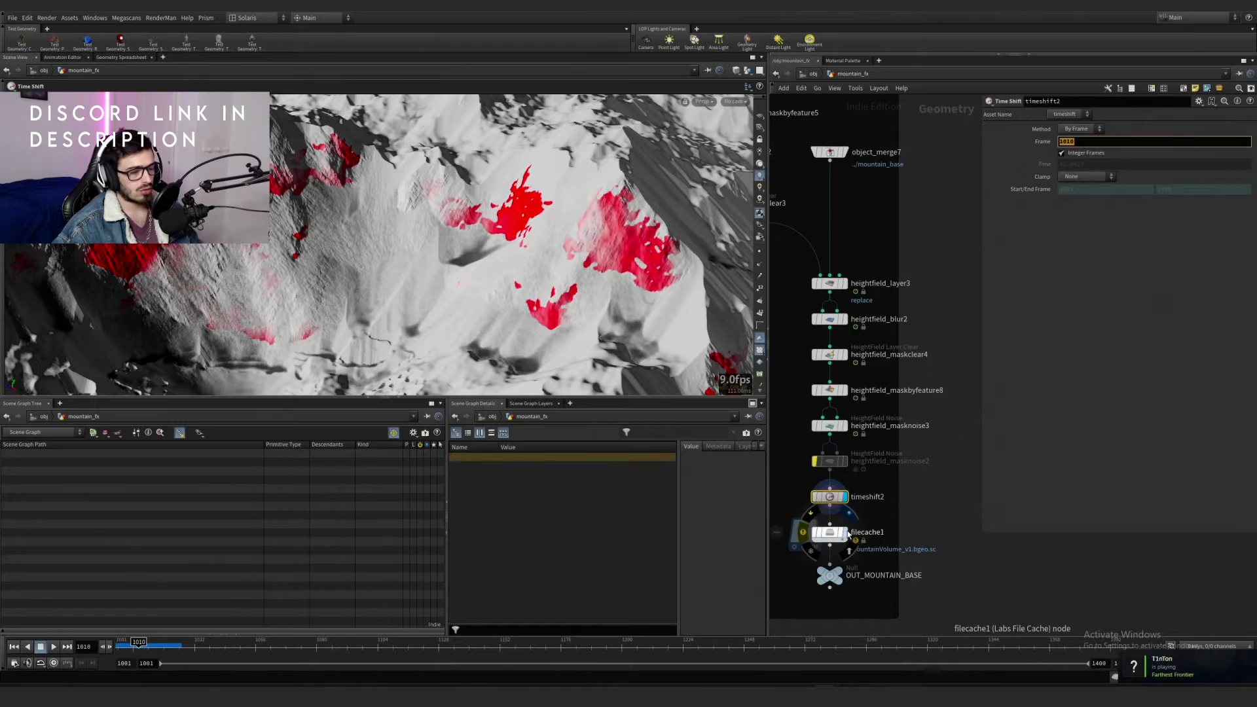
pyautogui.click(829, 532)
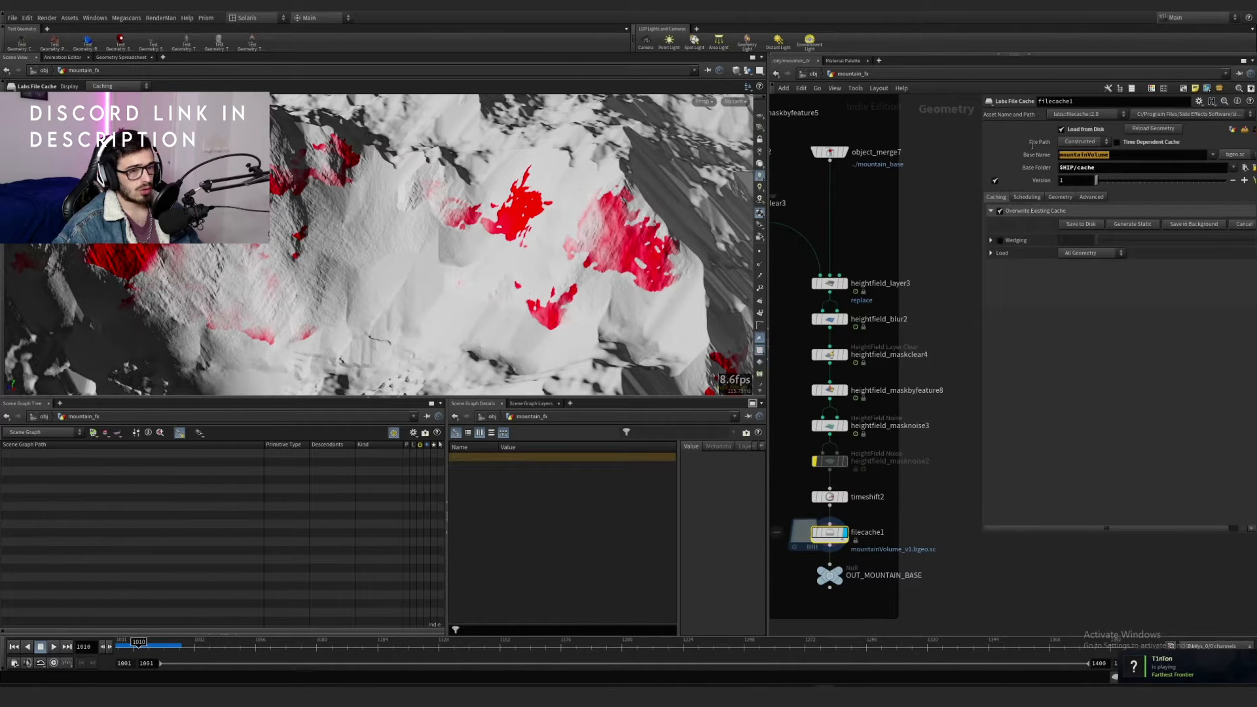
pyautogui.moveTo(946, 465); pyautogui.dragTo(949, 389, button='middle')
pyautogui.middleClick(832, 456)
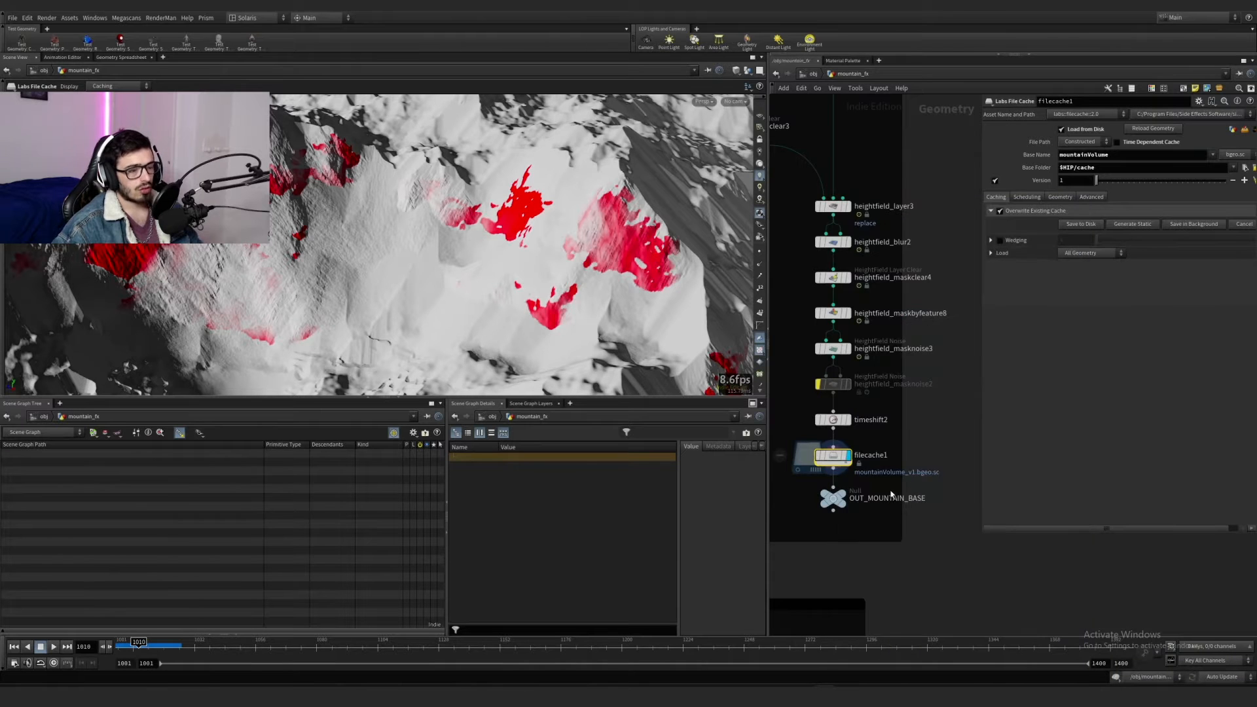
# Step: Select the OUT_MOUNTAIN_BASE null that ends the mountain heightfield chain
pyautogui.scroll(-4, 891, 494)
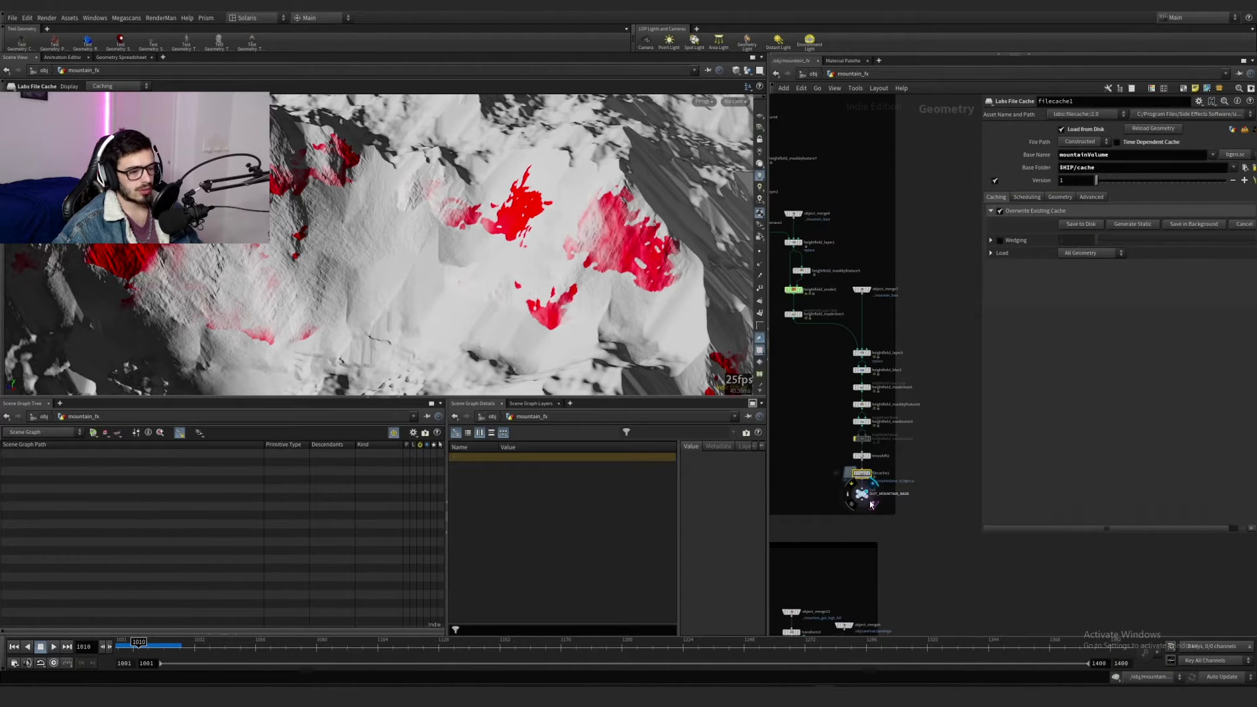
pyautogui.click(872, 502)
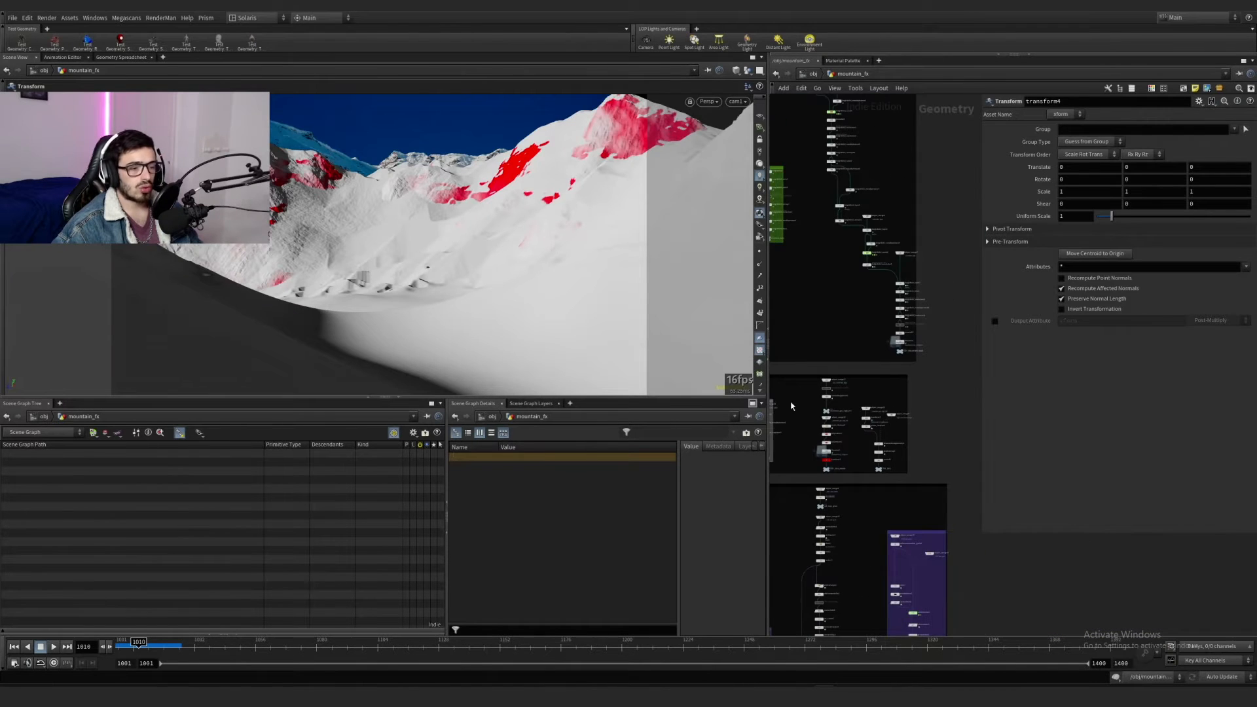
pyautogui.moveTo(791, 407); pyautogui.dragTo(806, 404, button='middle')
pyautogui.moveTo(924, 366); pyautogui.dragTo(898, 351)
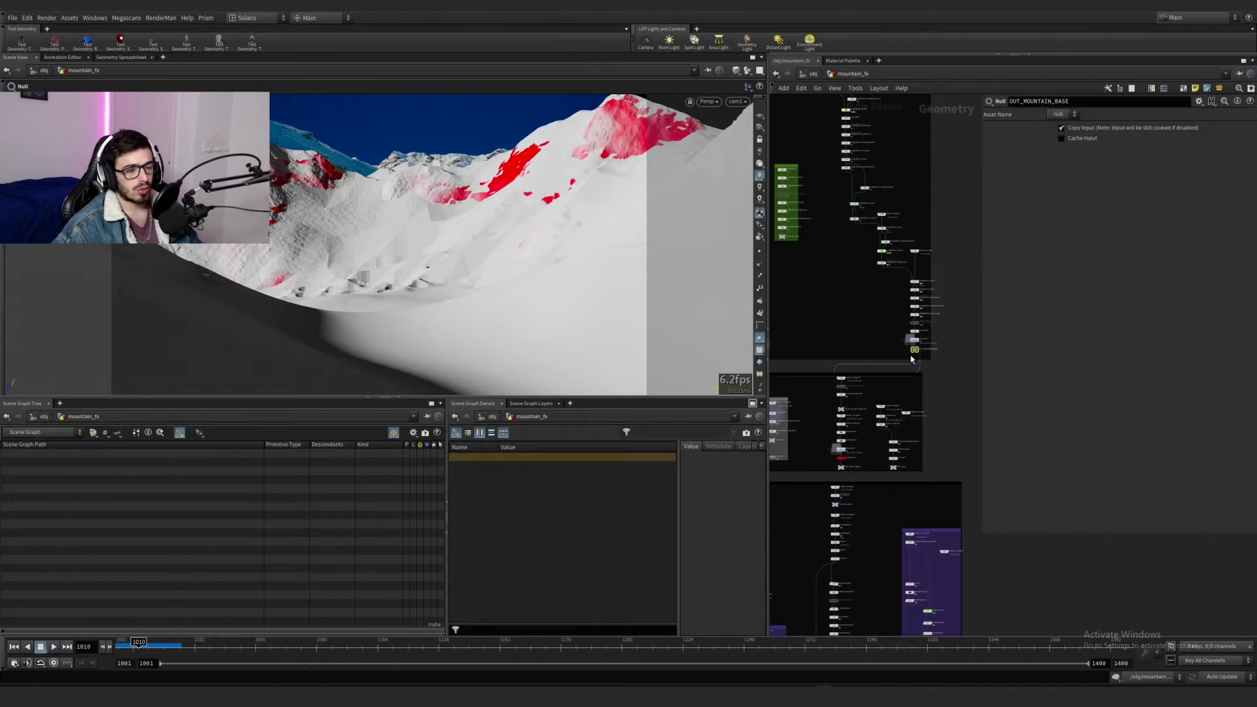
# Step: Select object_merge10 in the side branch below the mountain chain and check which output it merges
pyautogui.scroll(5, 933, 363)
pyautogui.scroll(-2, 909, 373)
pyautogui.moveTo(892, 386); pyautogui.dragTo(982, 333, button='middle')
pyautogui.moveTo(796, 422); pyautogui.dragTo(926, 382, button='middle')
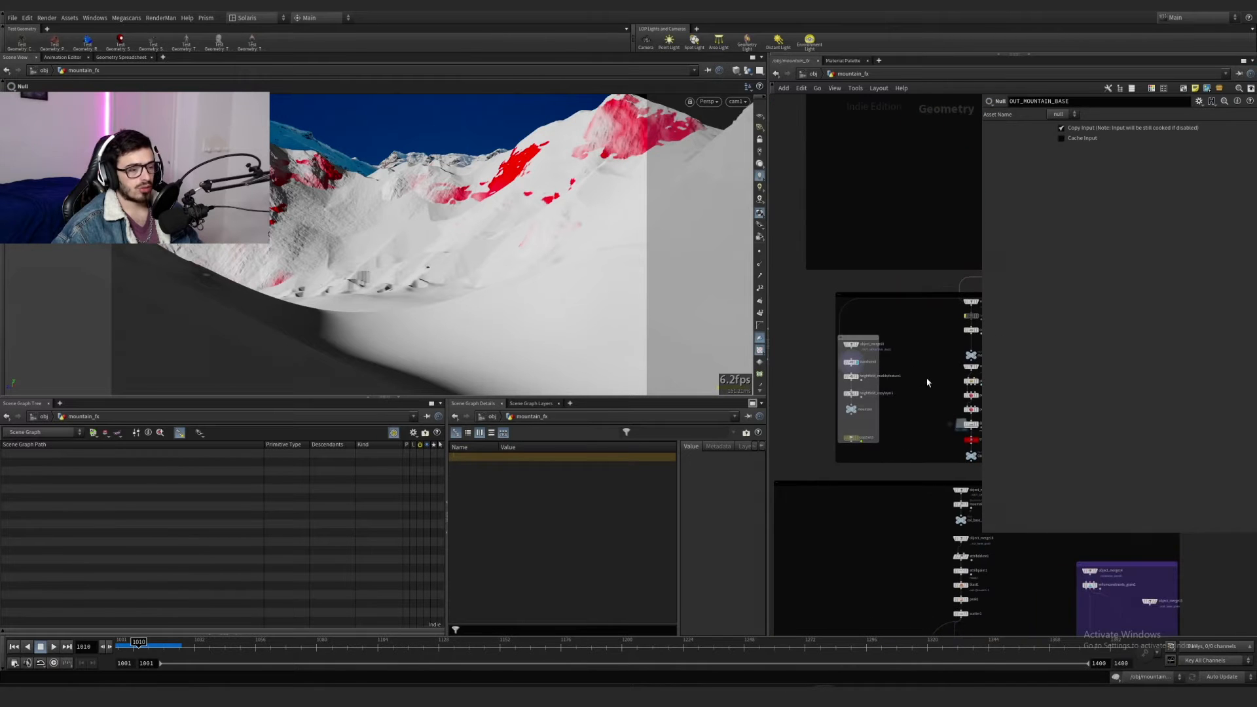
pyautogui.scroll(5, 839, 359)
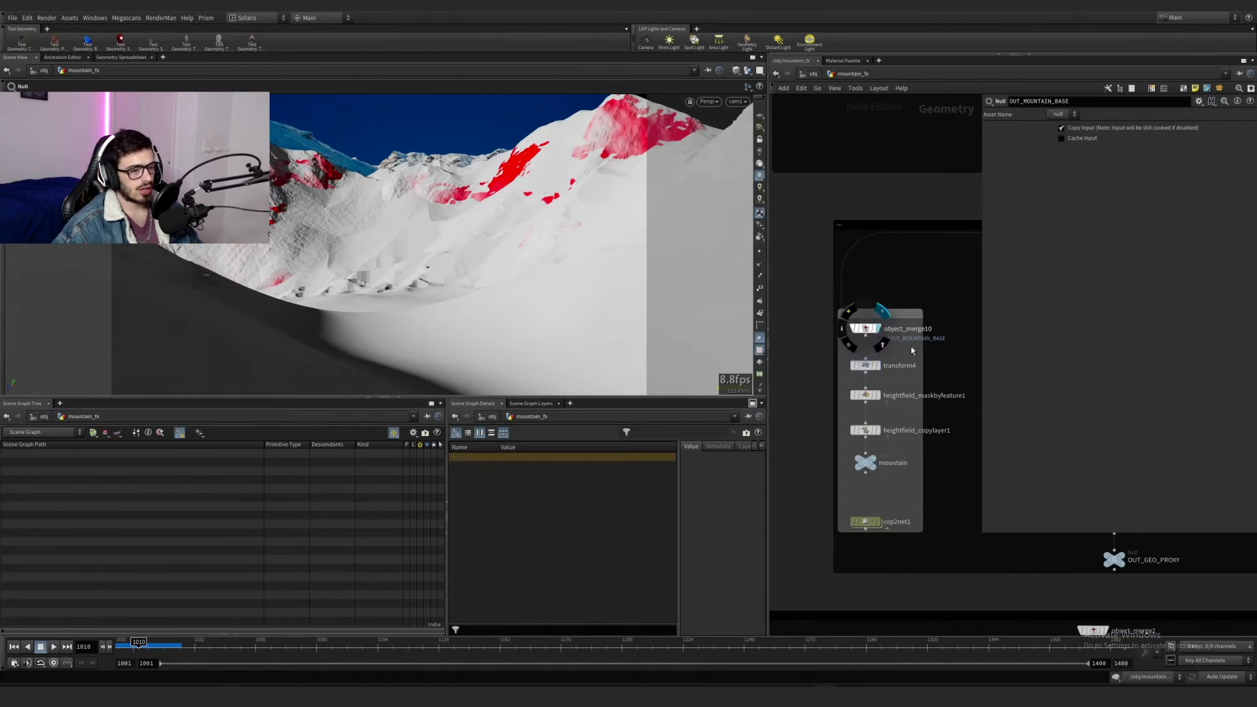
pyautogui.click(864, 328)
pyautogui.click(849, 350)
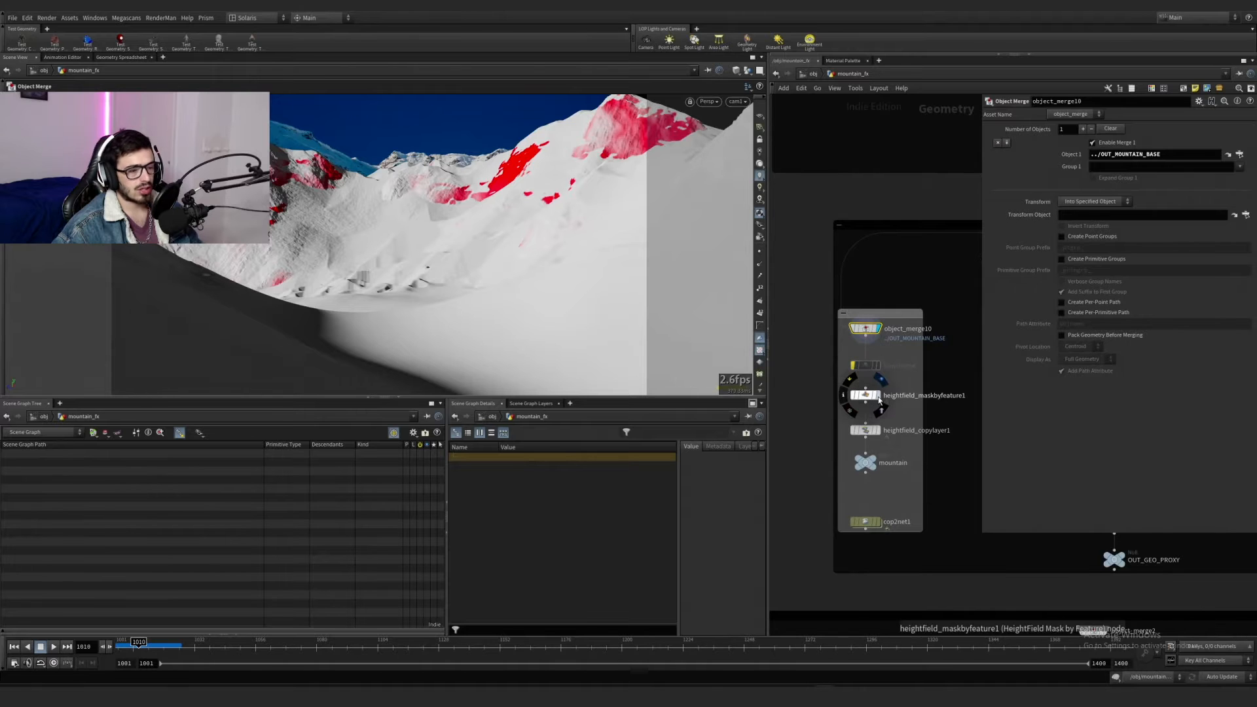
# Step: Display heightfield_maskbyfeature1, check its Mask by Slope settings, and inspect the slope mask across the whole terrain
pyautogui.click(881, 379)
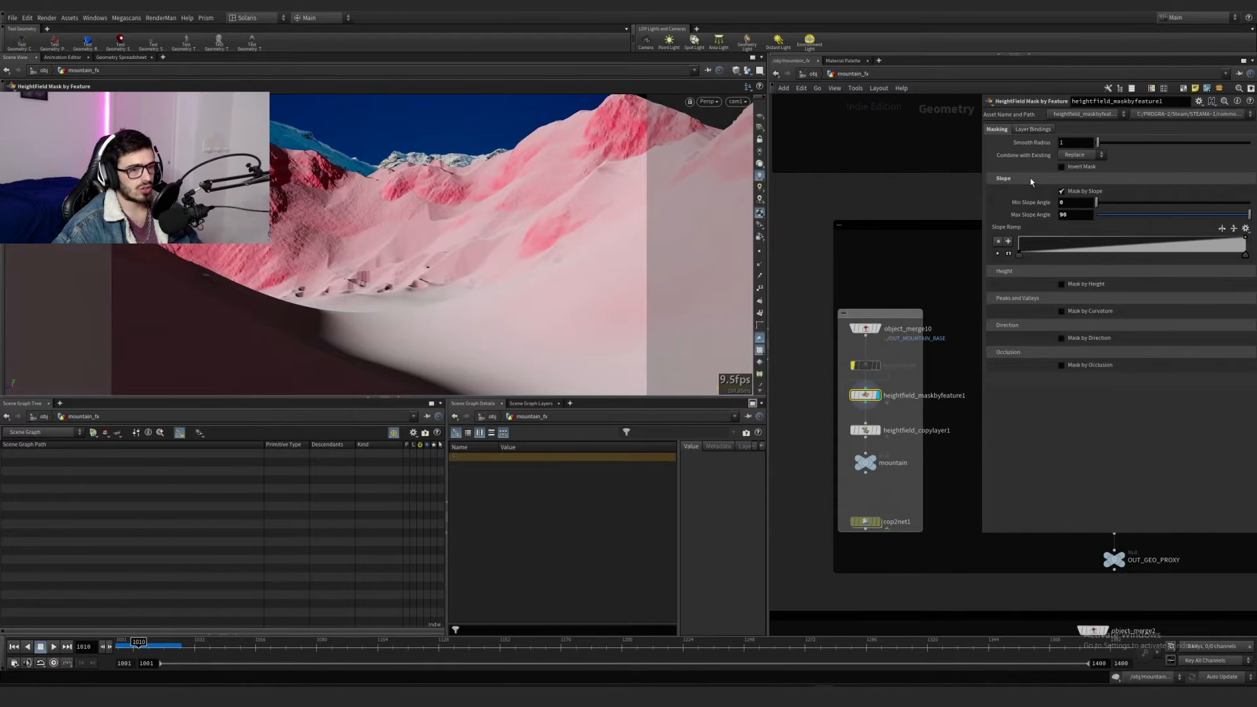
pyautogui.keyDown('alt'); pyautogui.moveTo(511, 226); pyautogui.dragTo(375, 278); pyautogui.keyUp('alt')
pyautogui.scroll(-6, 458, 279)
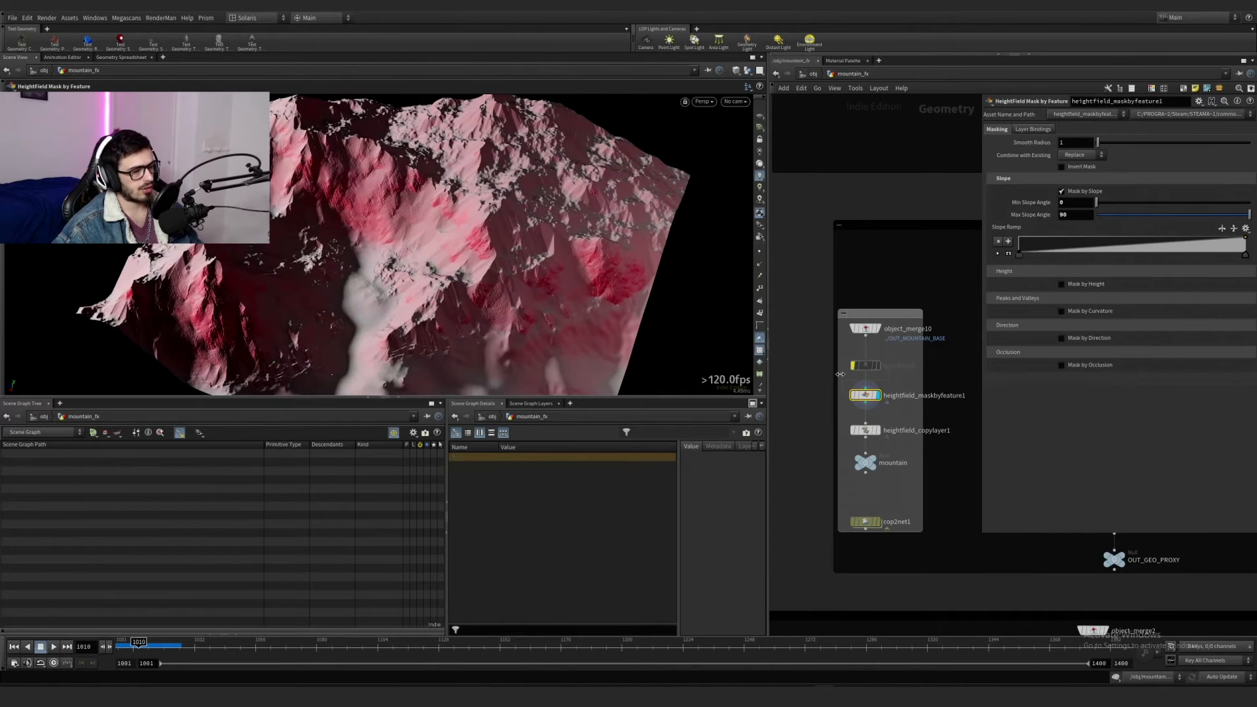
# Step: Display heightfield_copylayer1 and check the source and destination layers it copies
pyautogui.click(881, 415)
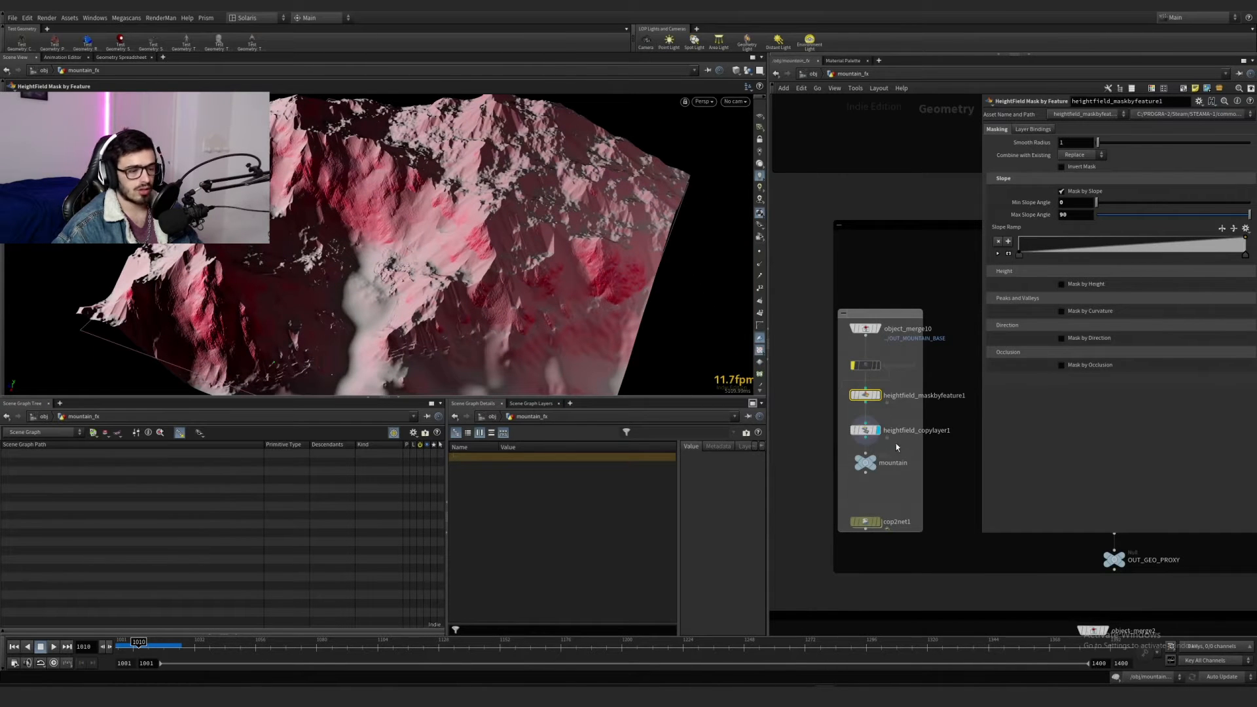
pyautogui.moveTo(907, 443); pyautogui.dragTo(816, 415)
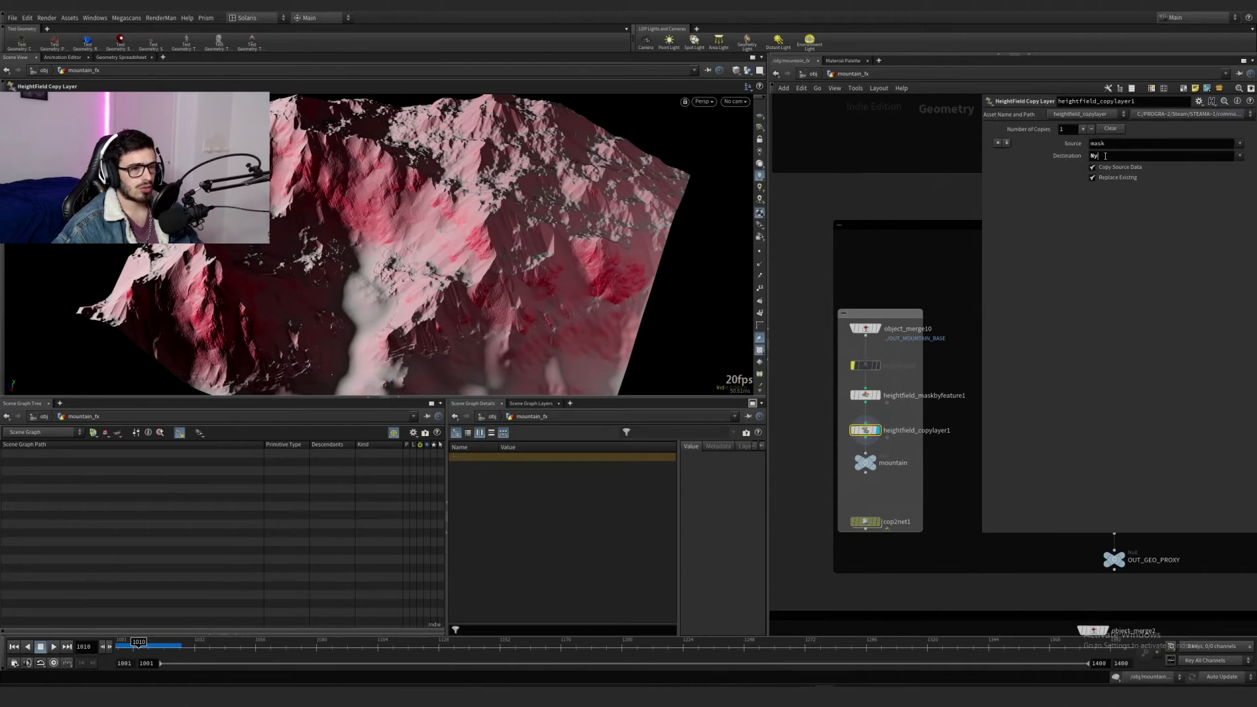
pyautogui.click(1087, 156)
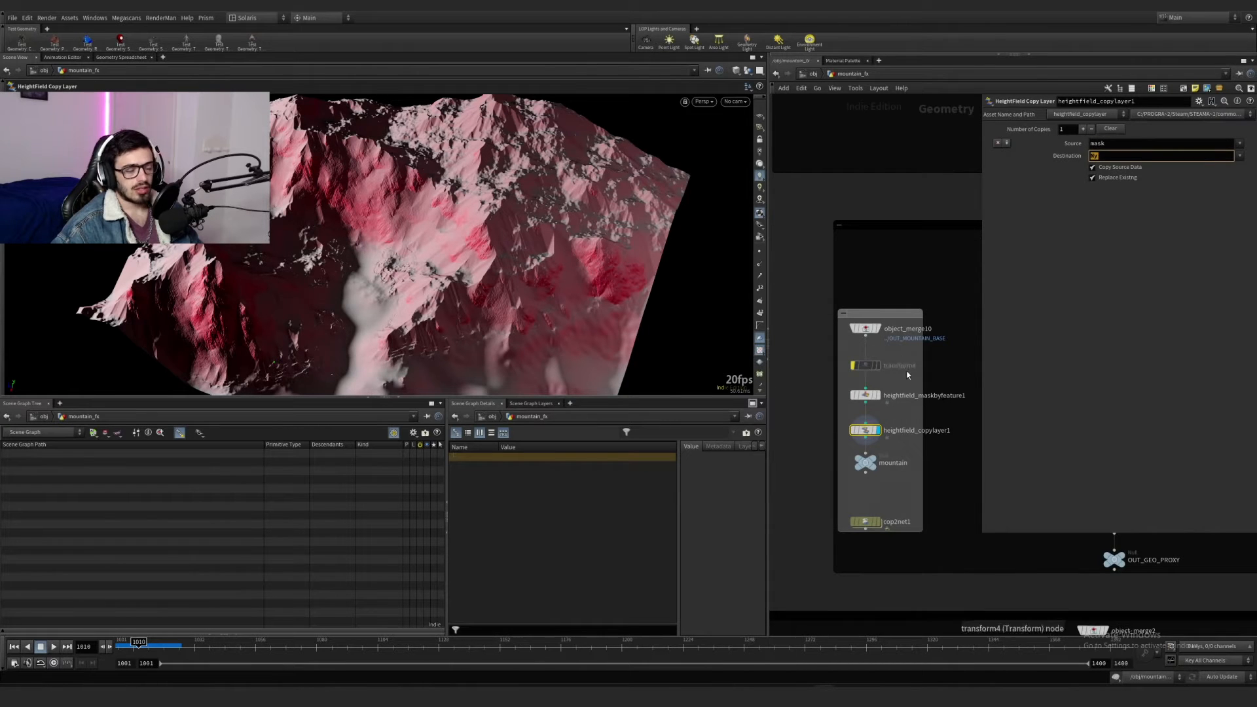
# Step: Display the mountain null and open the cop2net1 compositing network below it, enlarging the network pane
pyautogui.moveTo(904, 441); pyautogui.dragTo(876, 495)
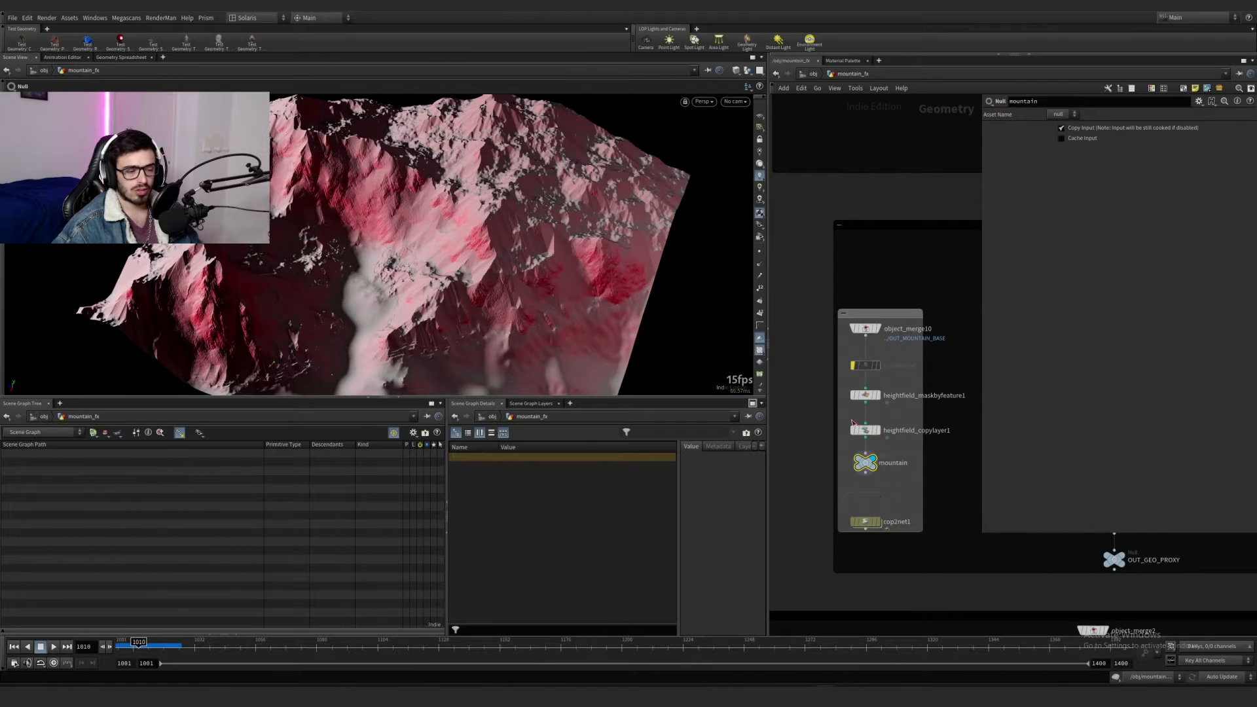
pyautogui.scroll(-3, 893, 474)
pyautogui.moveTo(895, 491); pyautogui.dragTo(882, 461, button='middle')
pyautogui.scroll(8, 882, 461)
pyautogui.moveTo(882, 461); pyautogui.dragTo(807, 386)
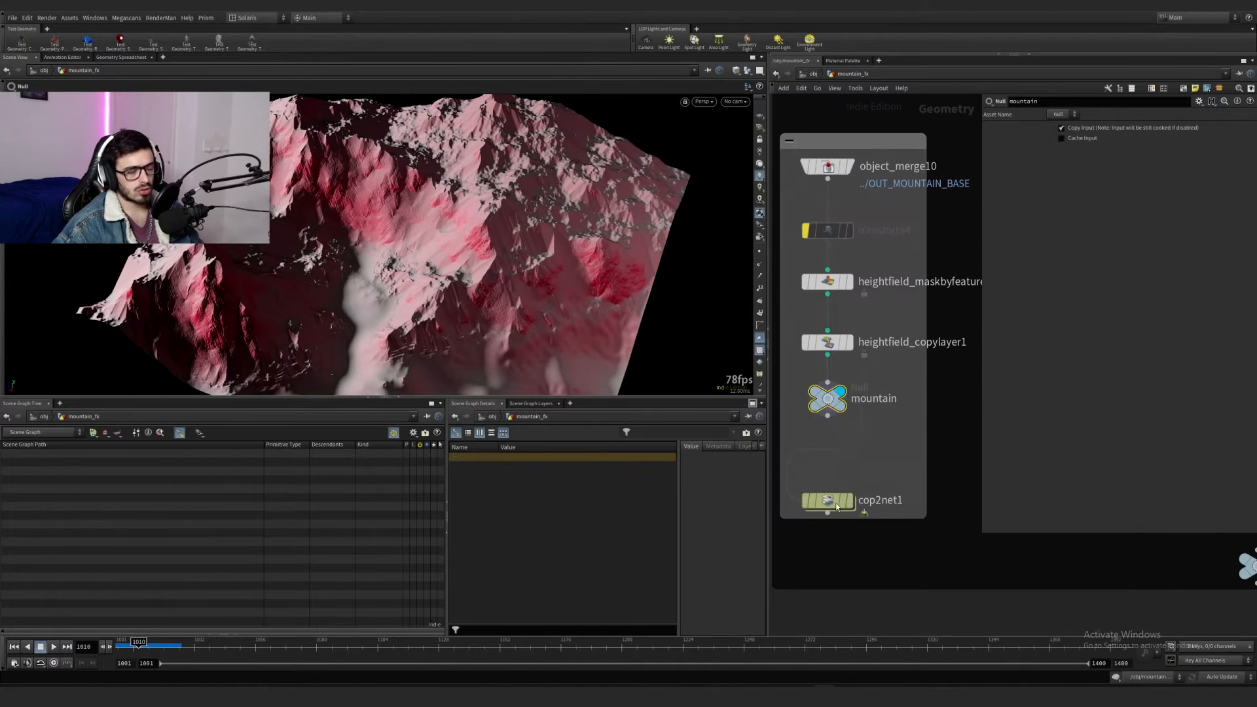
pyautogui.click(837, 505)
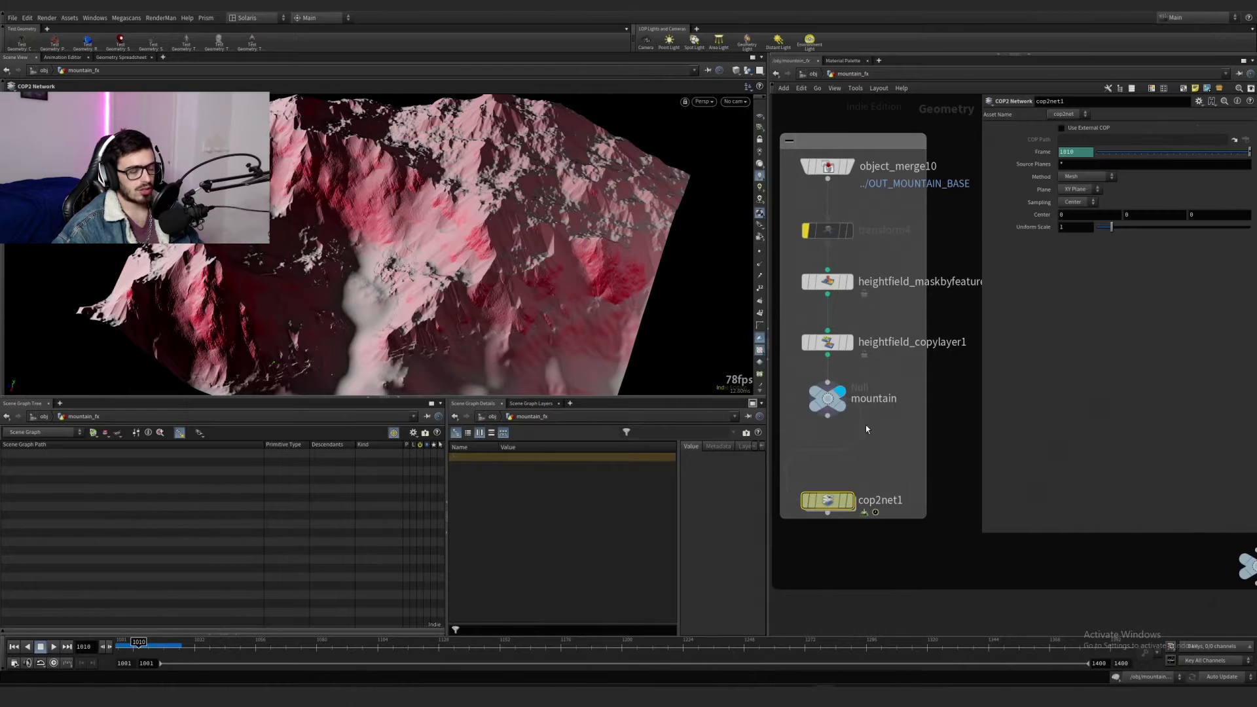
pyautogui.doubleClick(830, 503)
pyautogui.moveTo(866, 483); pyautogui.dragTo(771, 505, button='middle')
pyautogui.scroll(-4, 771, 505)
pyautogui.moveTo(768, 494); pyautogui.dragTo(643, 435)
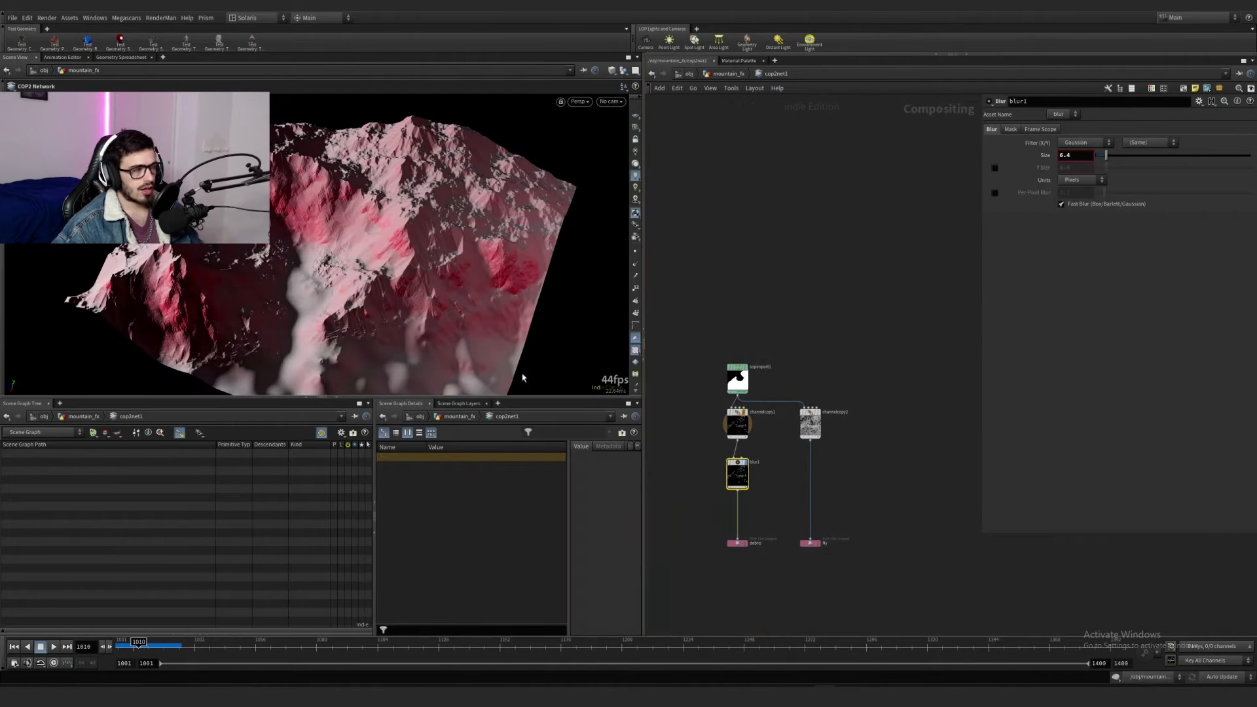
# Step: Add a Composite View pane beside the scene view and frame the whole blur1 image in it
pyautogui.click(151, 57)
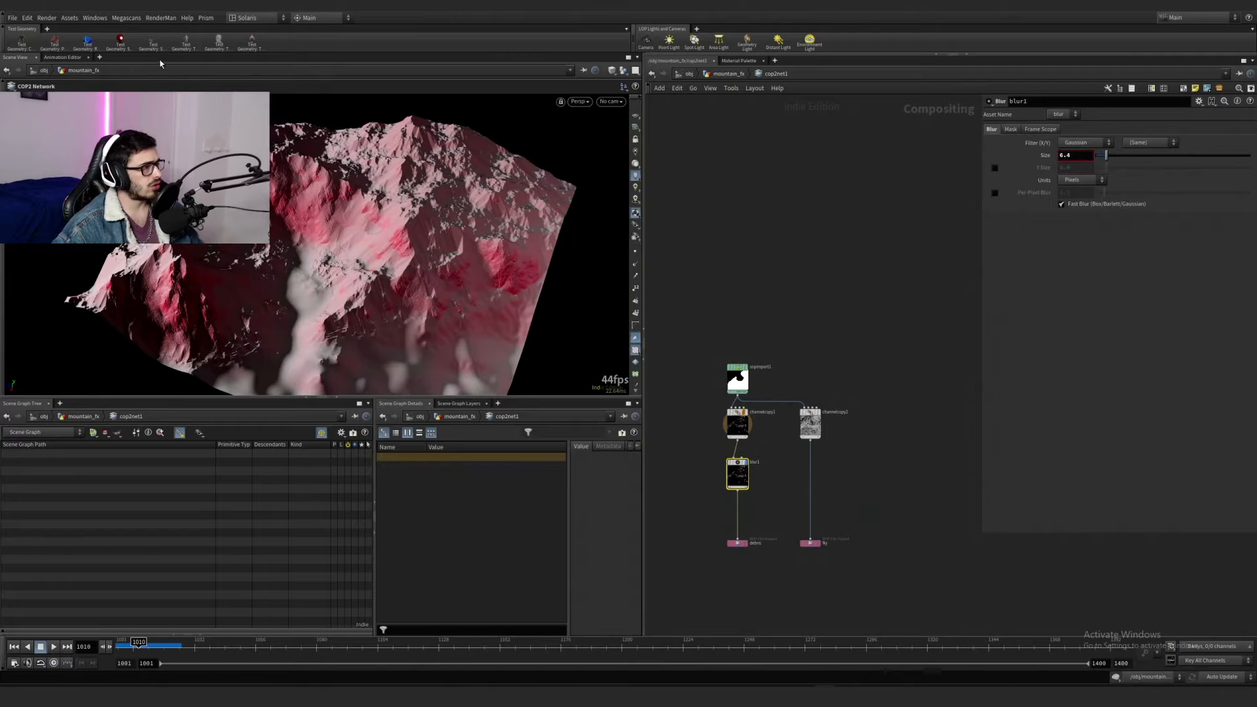
pyautogui.click(99, 58)
pyautogui.moveTo(121, 77)
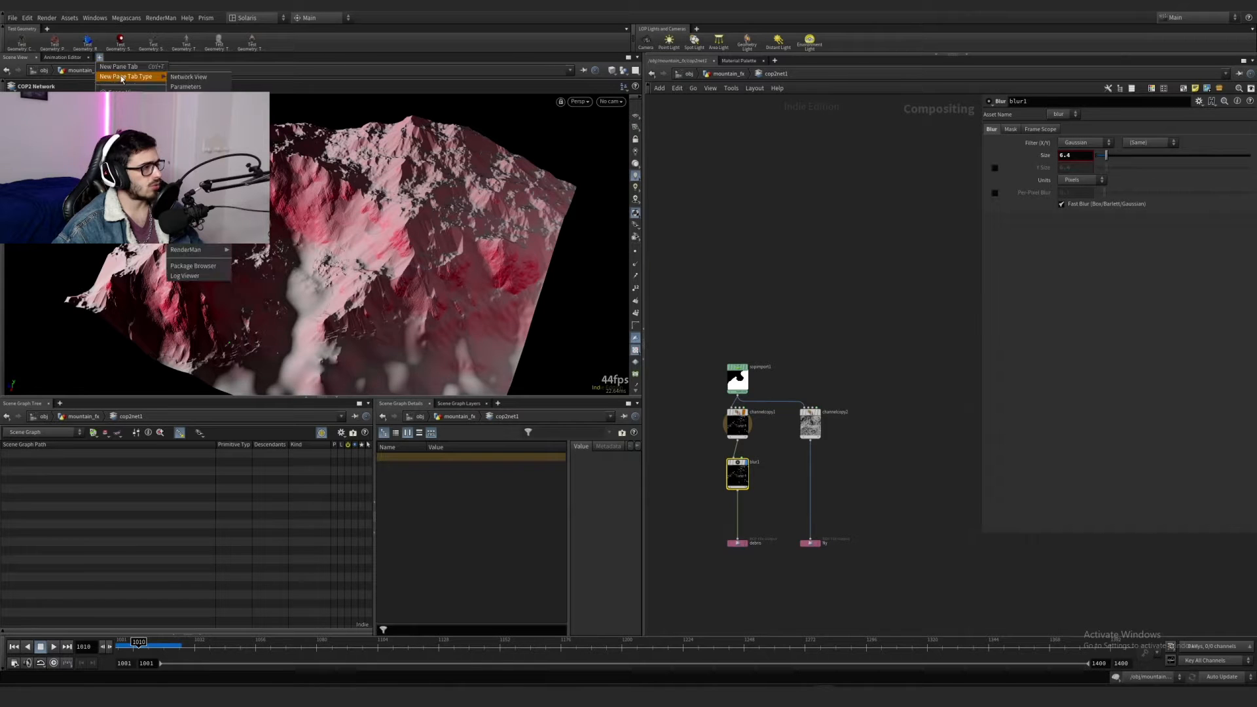
pyautogui.moveTo(197, 175)
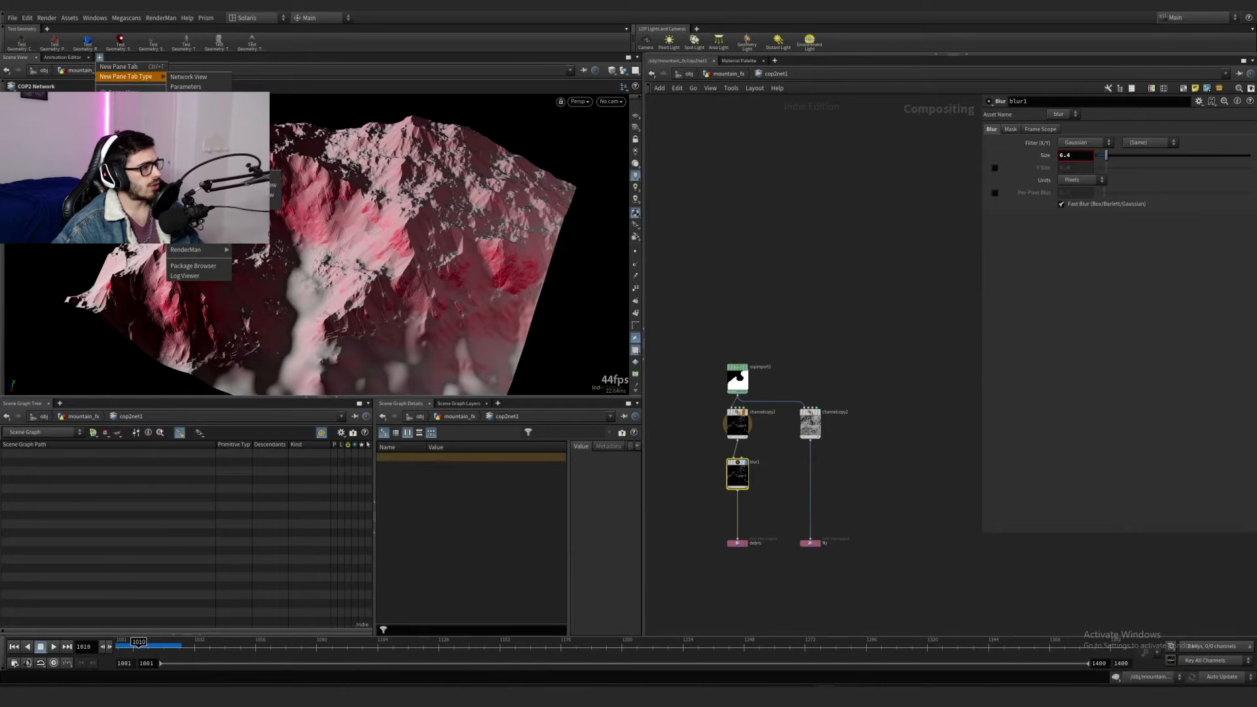
pyautogui.click(255, 185)
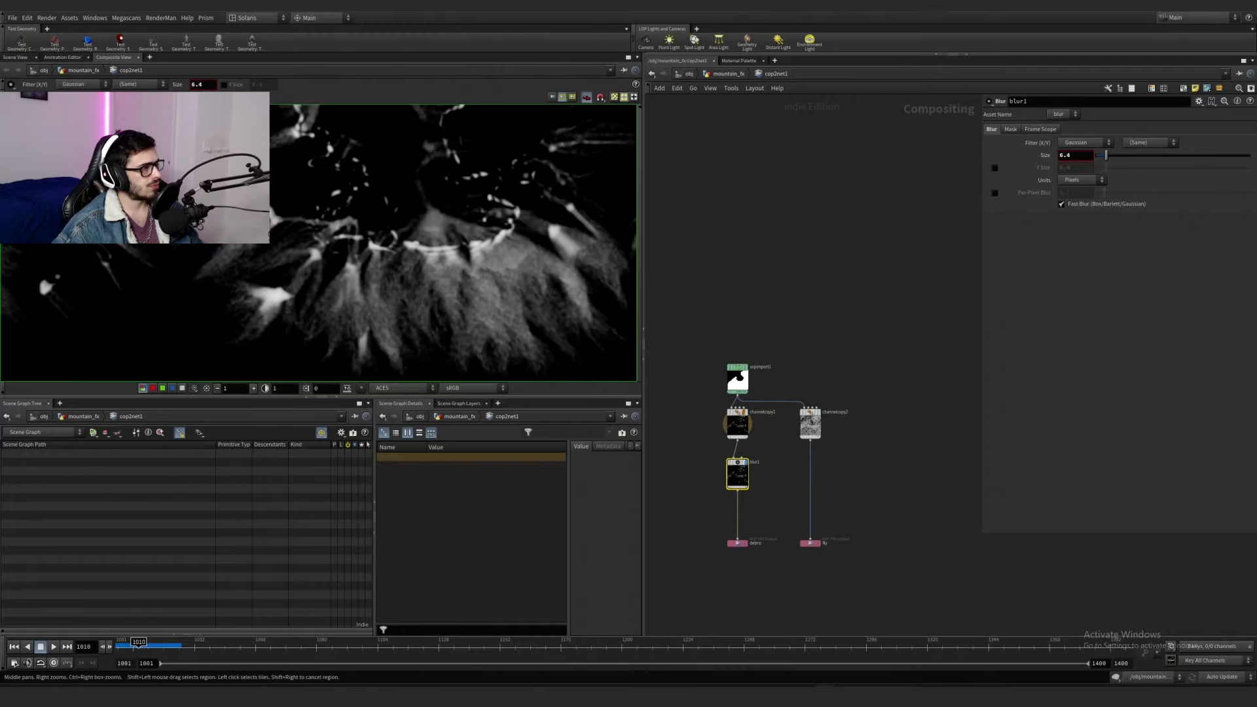
pyautogui.scroll(-6, 396, 260)
# Step: Select sopimport1 and review its SOP path, Import pattern and evaluated Override Size
pyautogui.scroll(5, 739, 382)
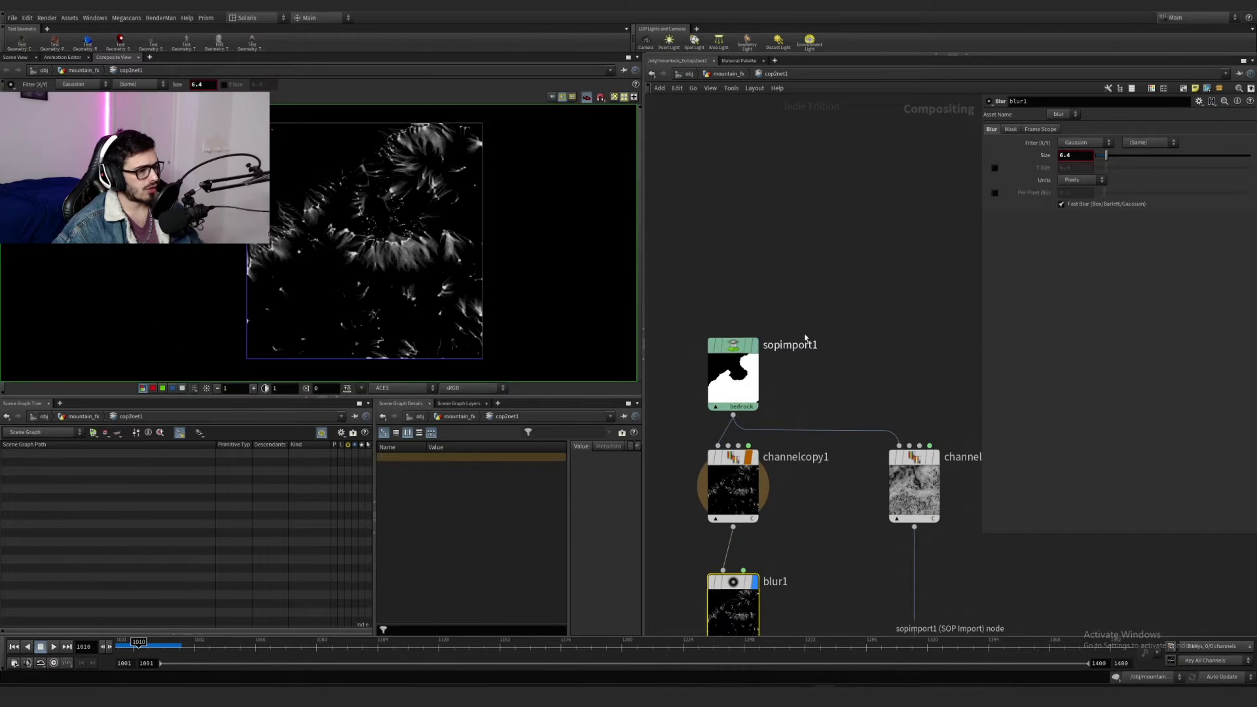
pyautogui.click(778, 342)
pyautogui.moveTo(1156, 143); pyautogui.dragTo(964, 141)
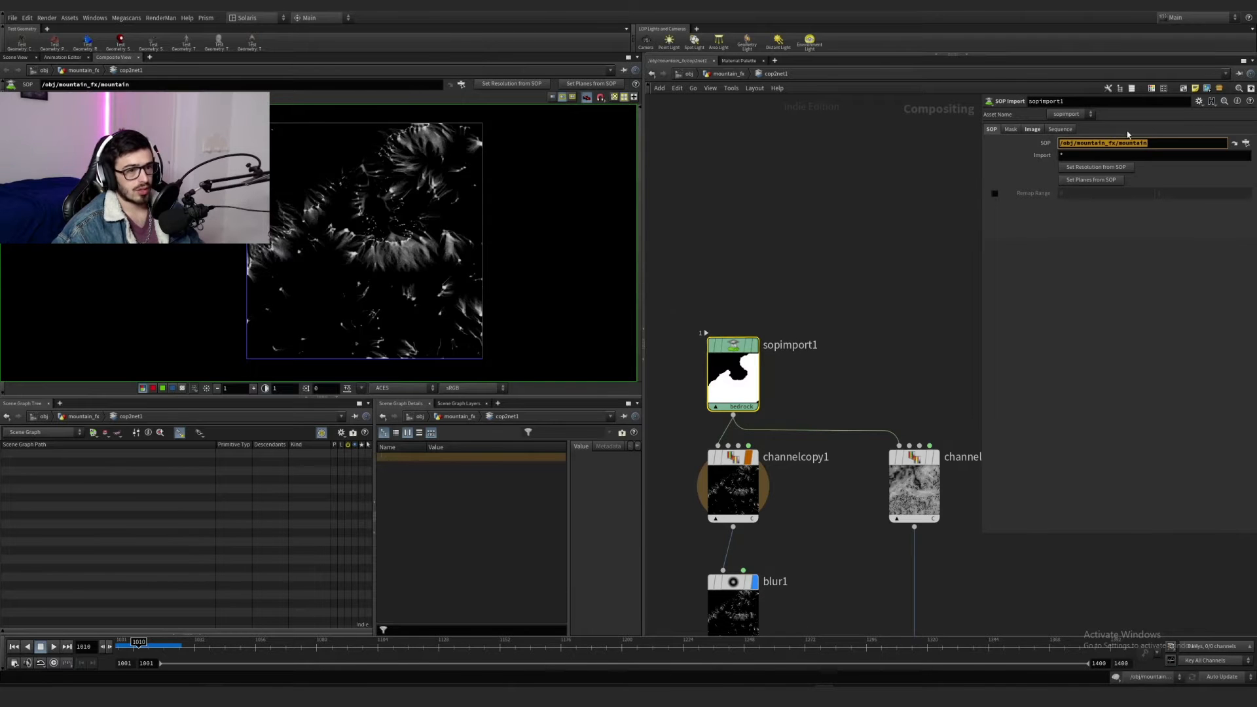
pyautogui.click(1077, 155)
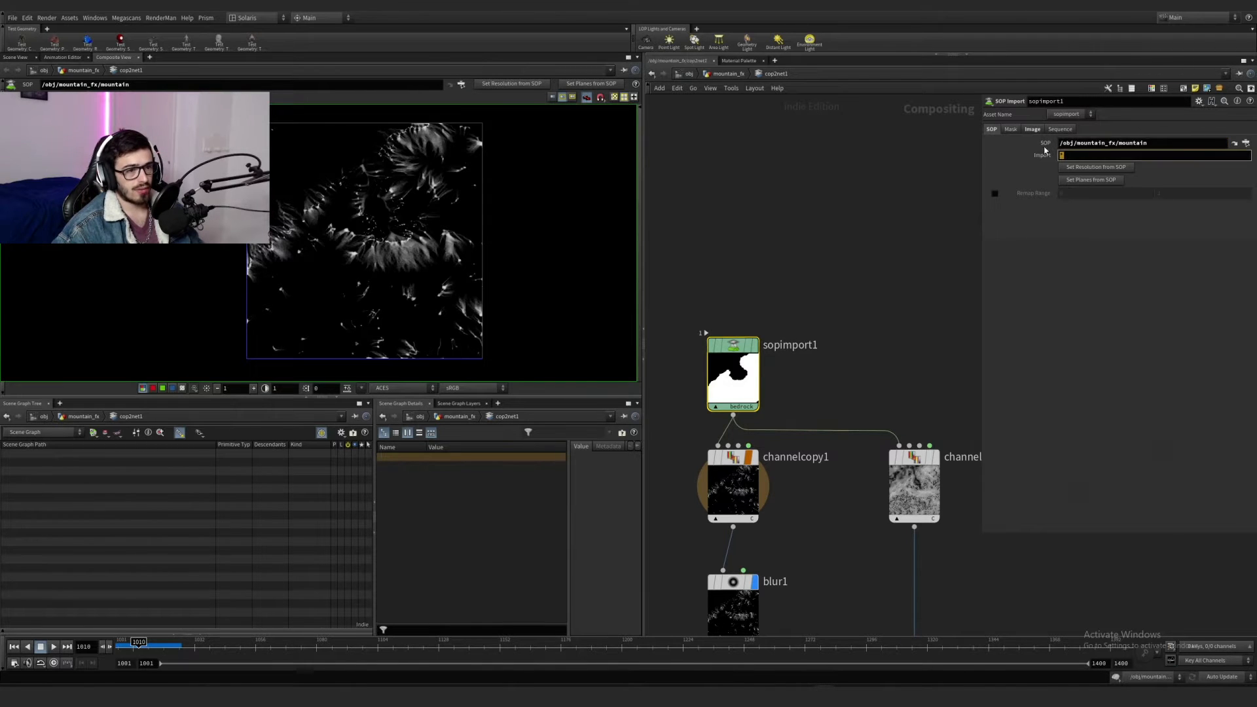
pyautogui.click(1032, 128)
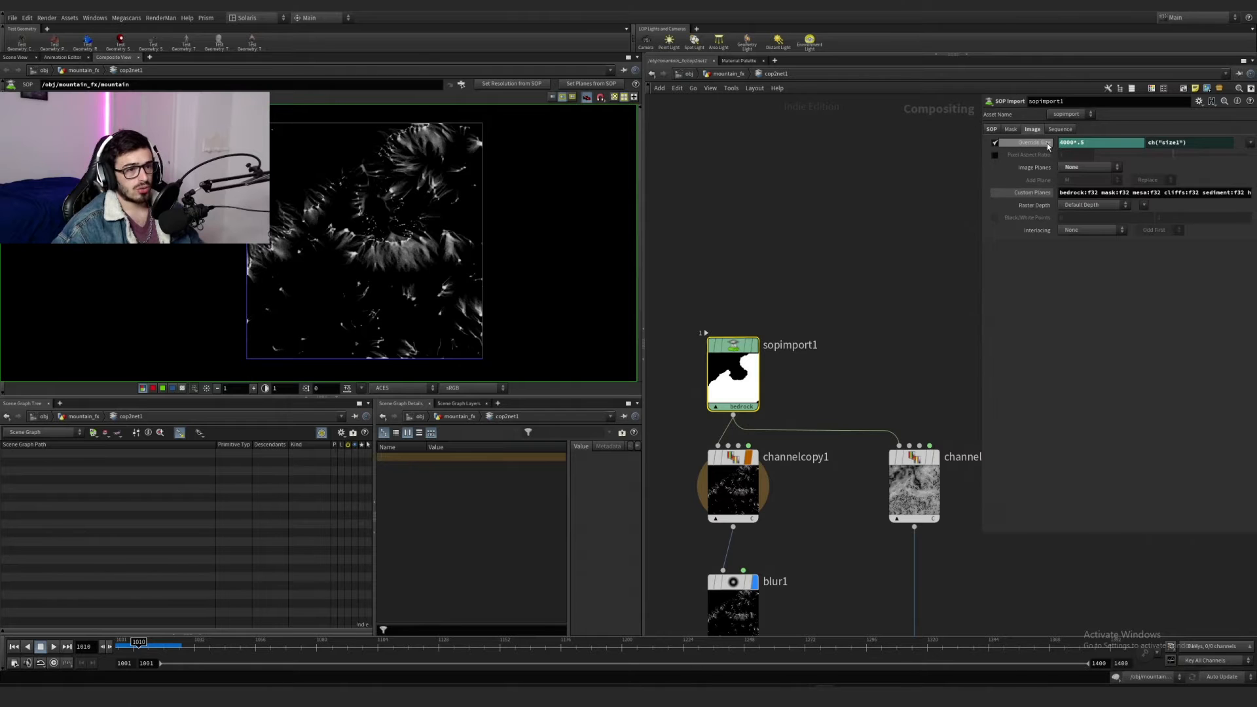
pyautogui.click(1045, 144)
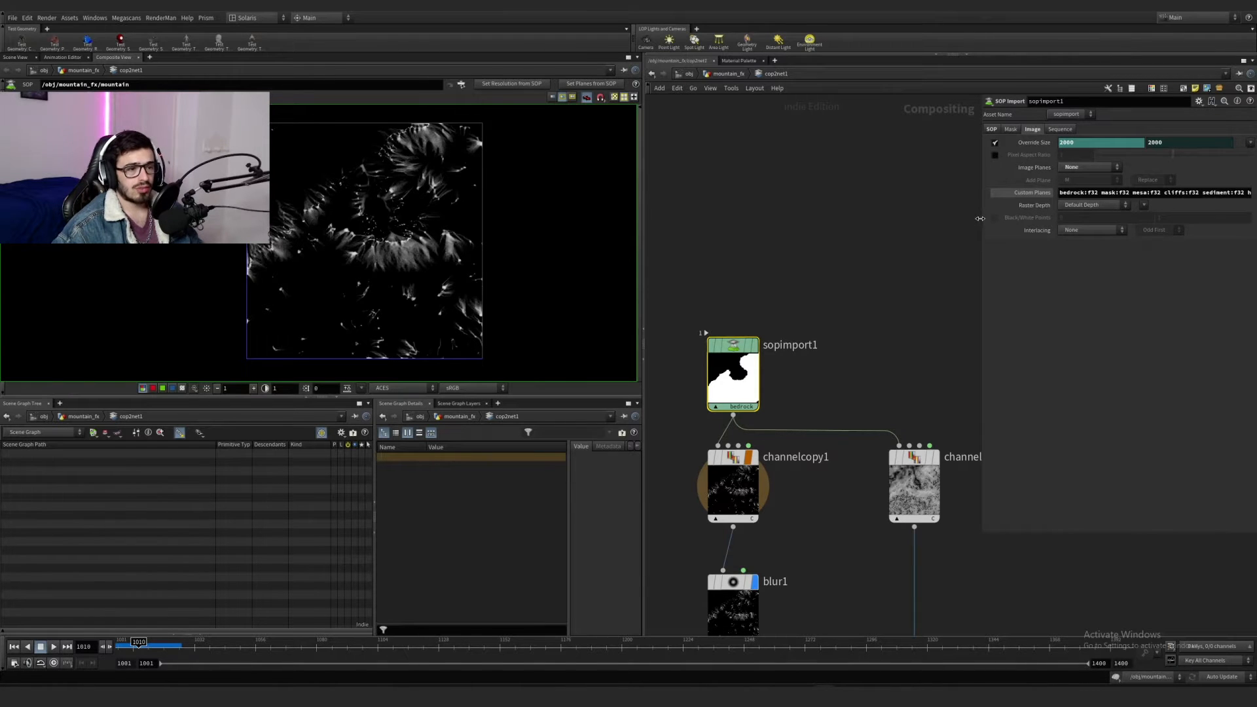
# Step: Widen the parameter pane to read sopimport1's full Custom Planes list, examining the bedrock, mask and mesa entries
pyautogui.moveTo(980, 218); pyautogui.dragTo(781, 216)
pyautogui.click(940, 205)
pyautogui.click(941, 206)
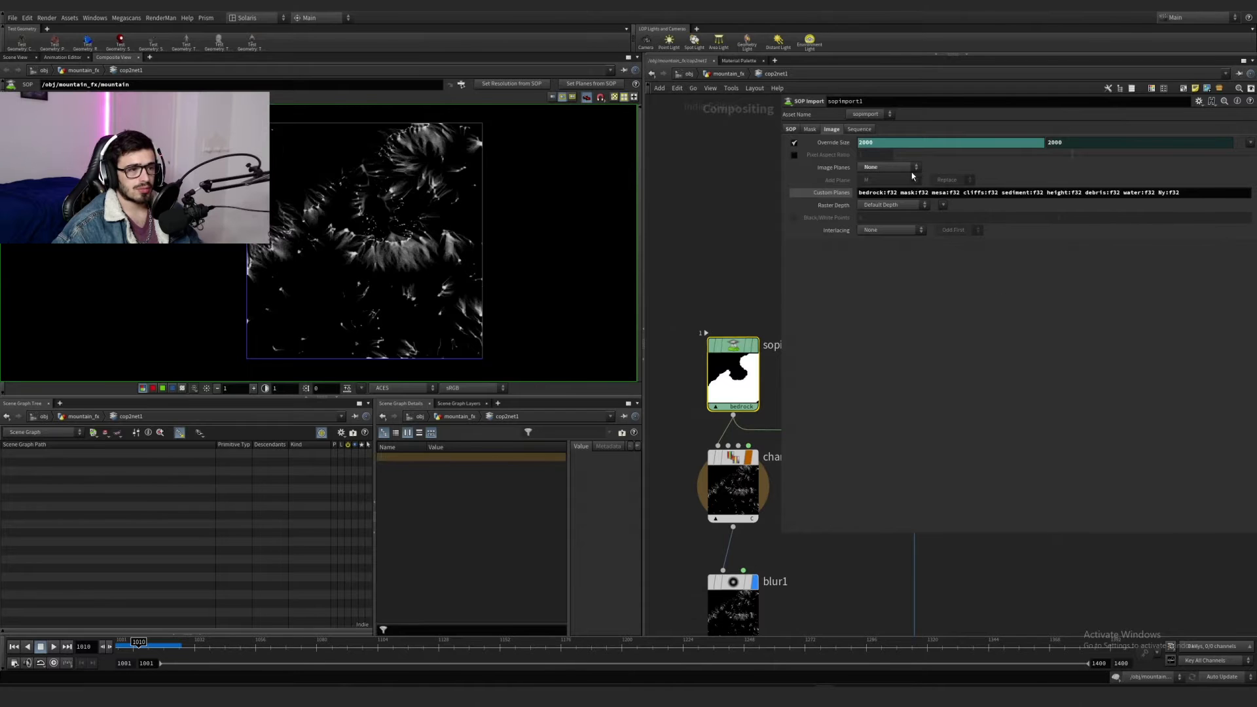
pyautogui.click(888, 193)
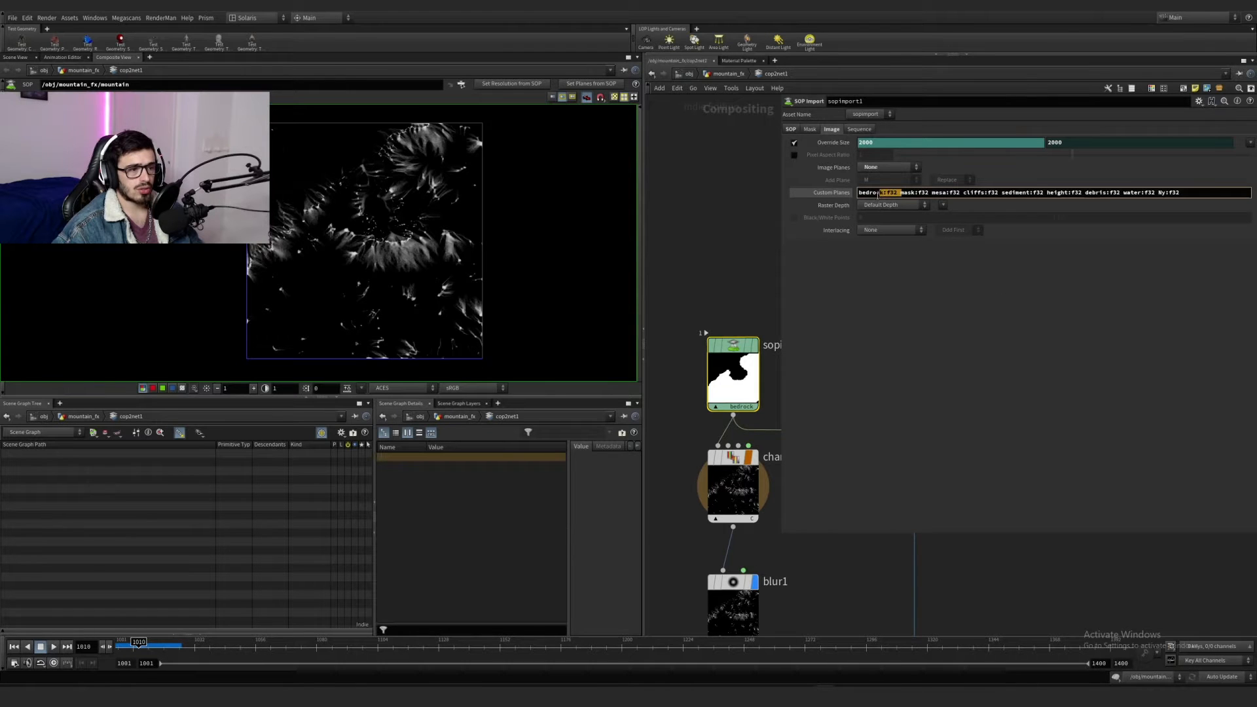
pyautogui.click(927, 193)
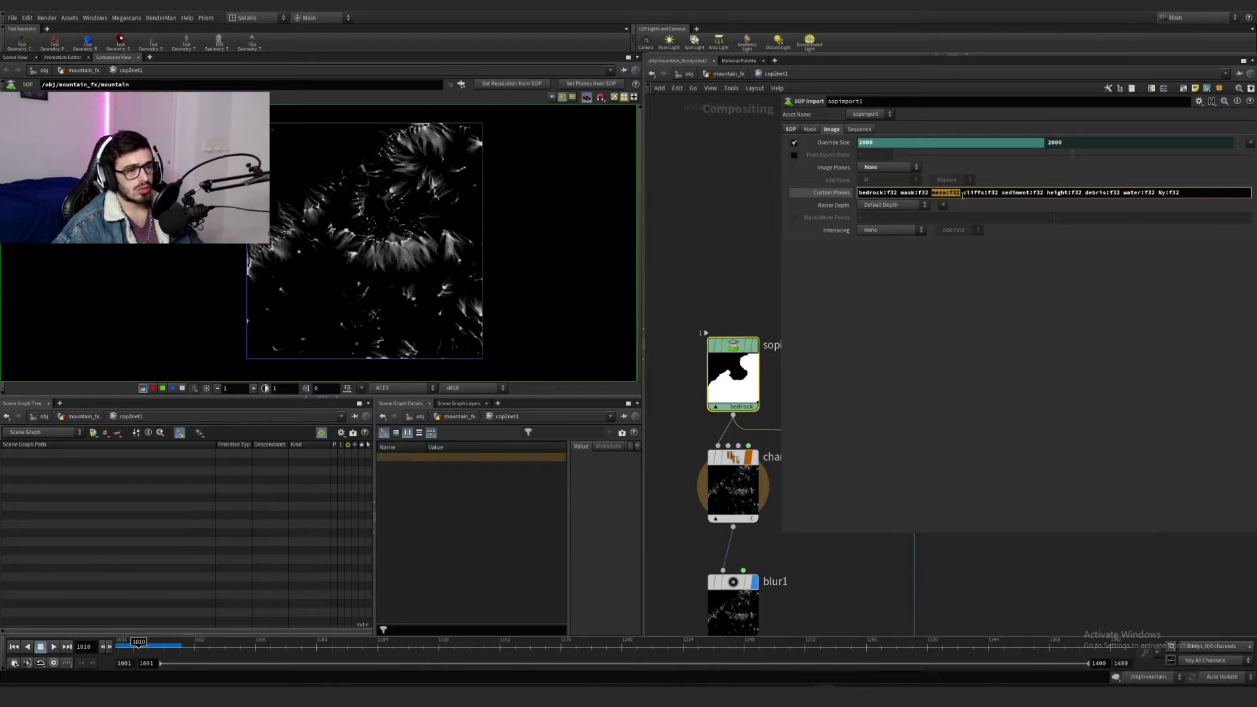
# Step: Clear sopimport1's Custom Planes, display the node, and regenerate the plane list with Set Planes from SOP
pyautogui.moveTo(962, 193); pyautogui.dragTo(1152, 195)
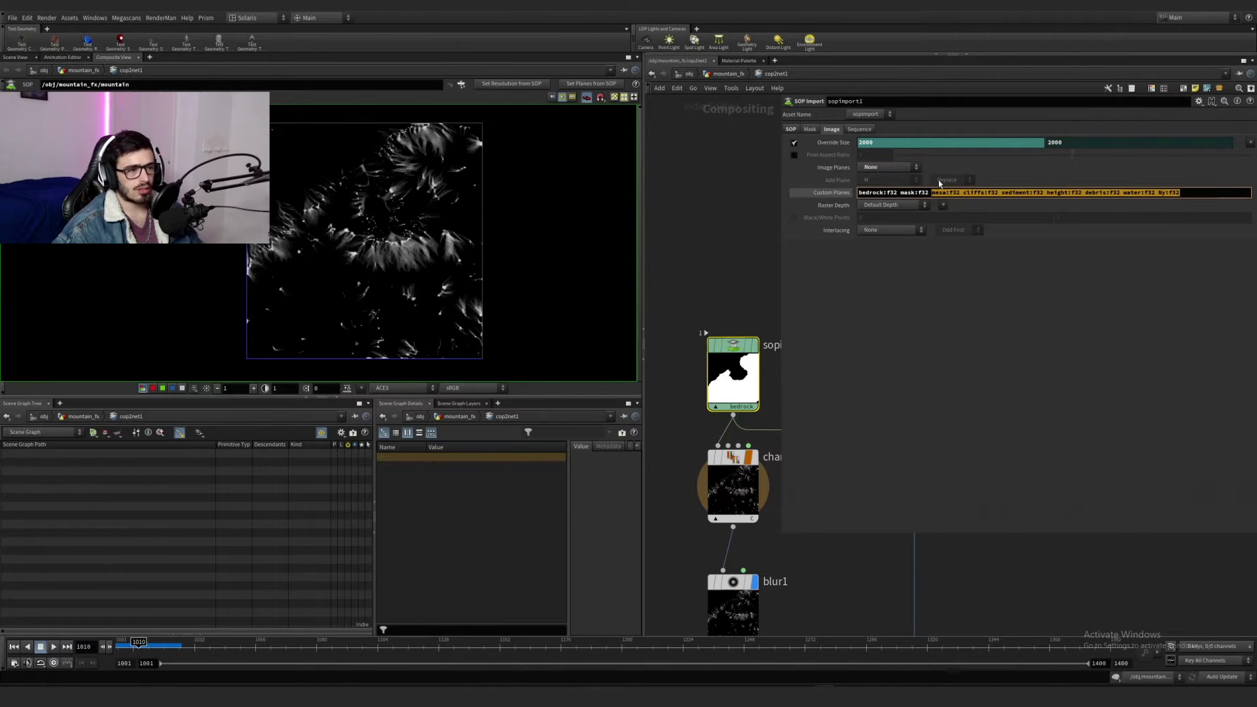
pyautogui.click(754, 345)
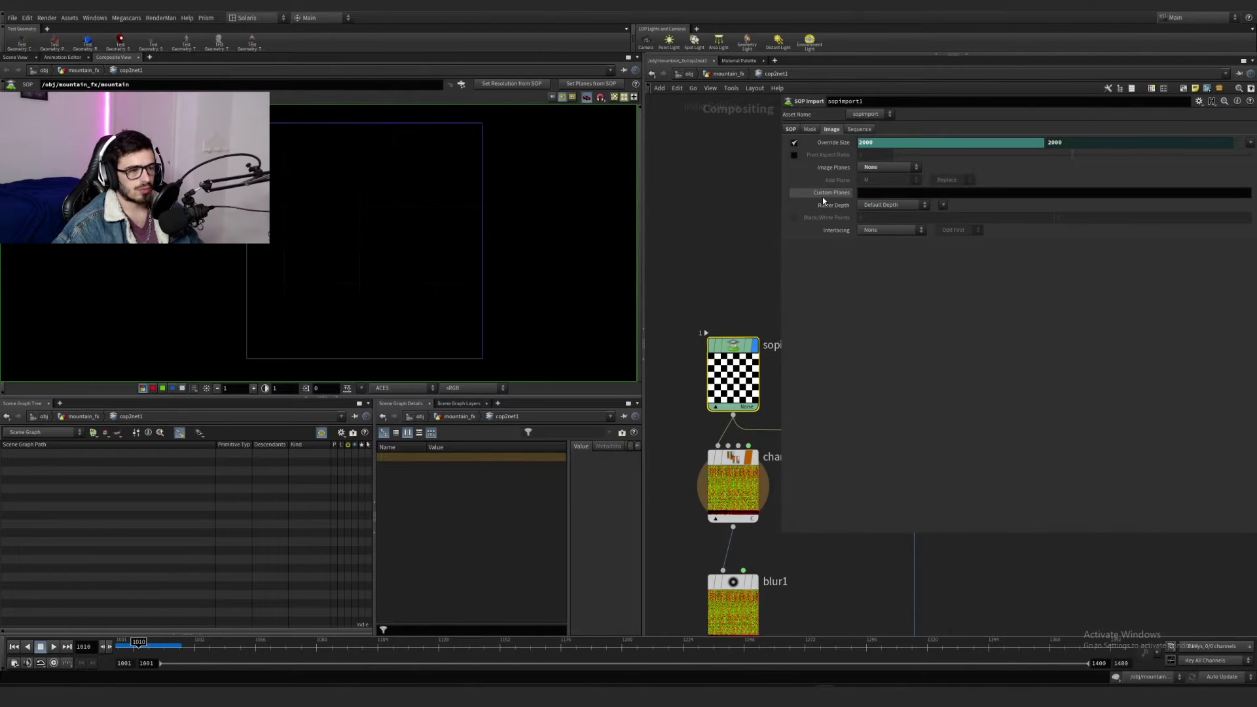
pyautogui.click(792, 130)
pyautogui.click(831, 130)
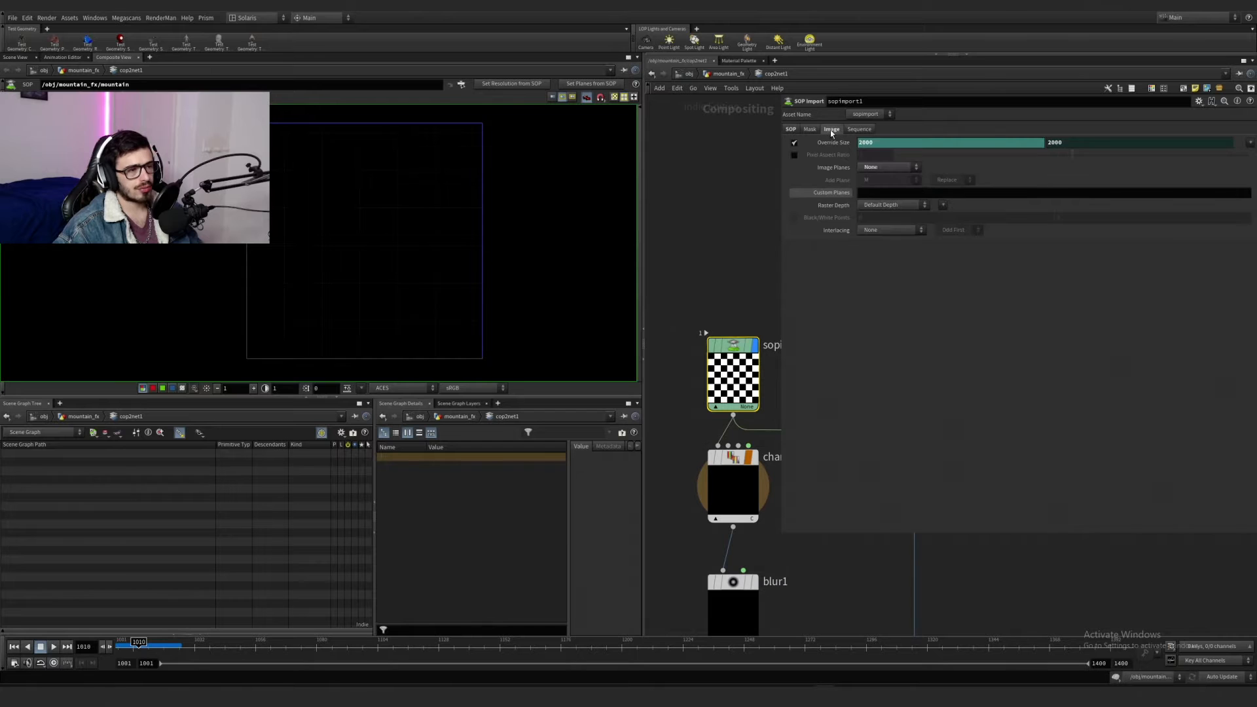
pyautogui.click(791, 129)
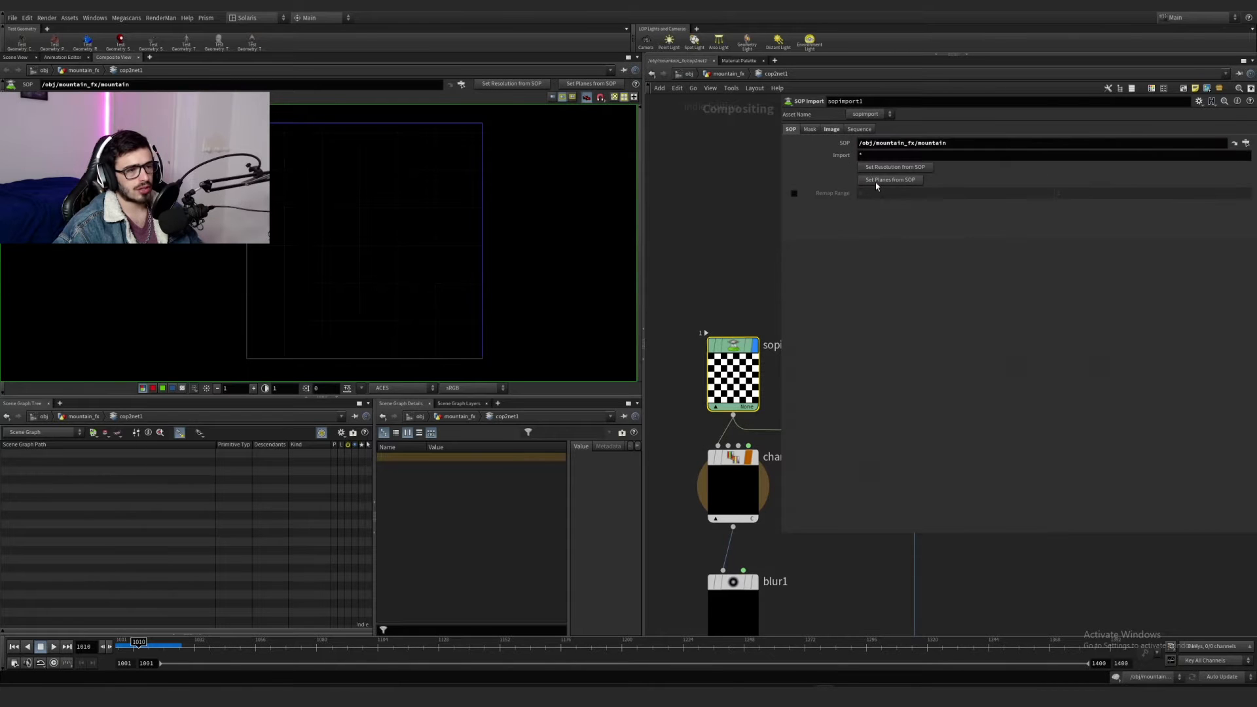
pyautogui.click(876, 180)
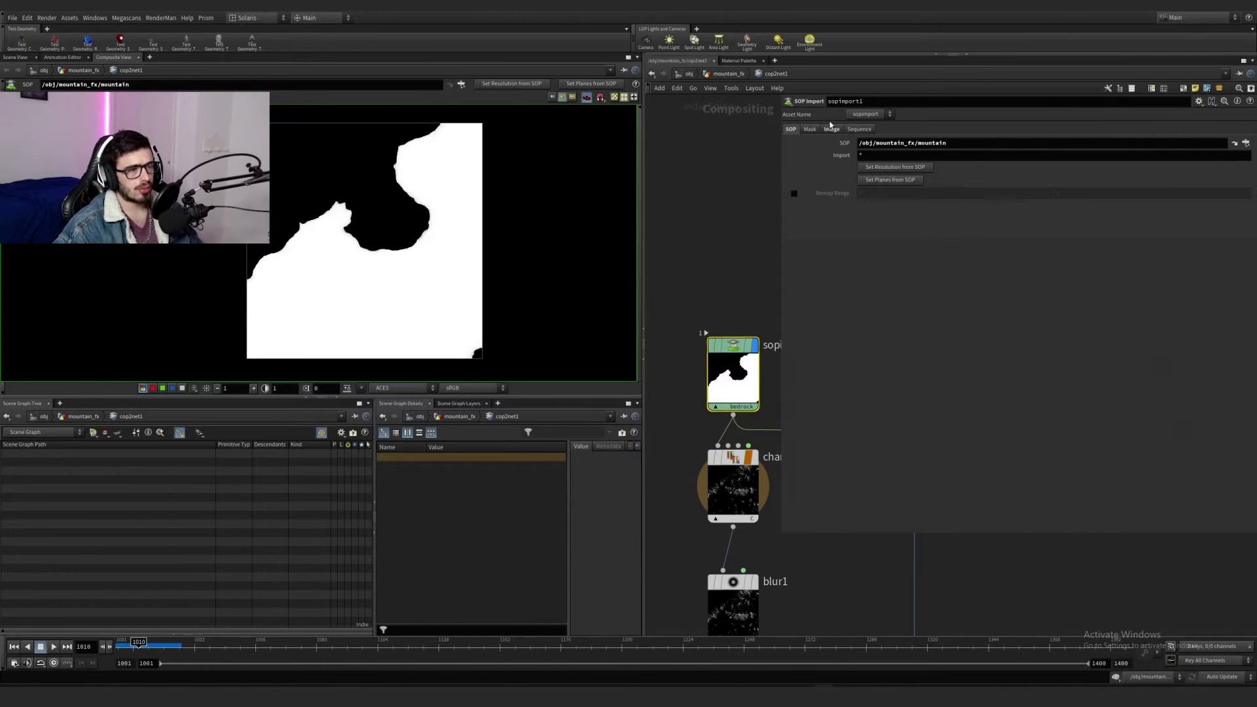
pyautogui.moveTo(1188, 199); pyautogui.dragTo(858, 194)
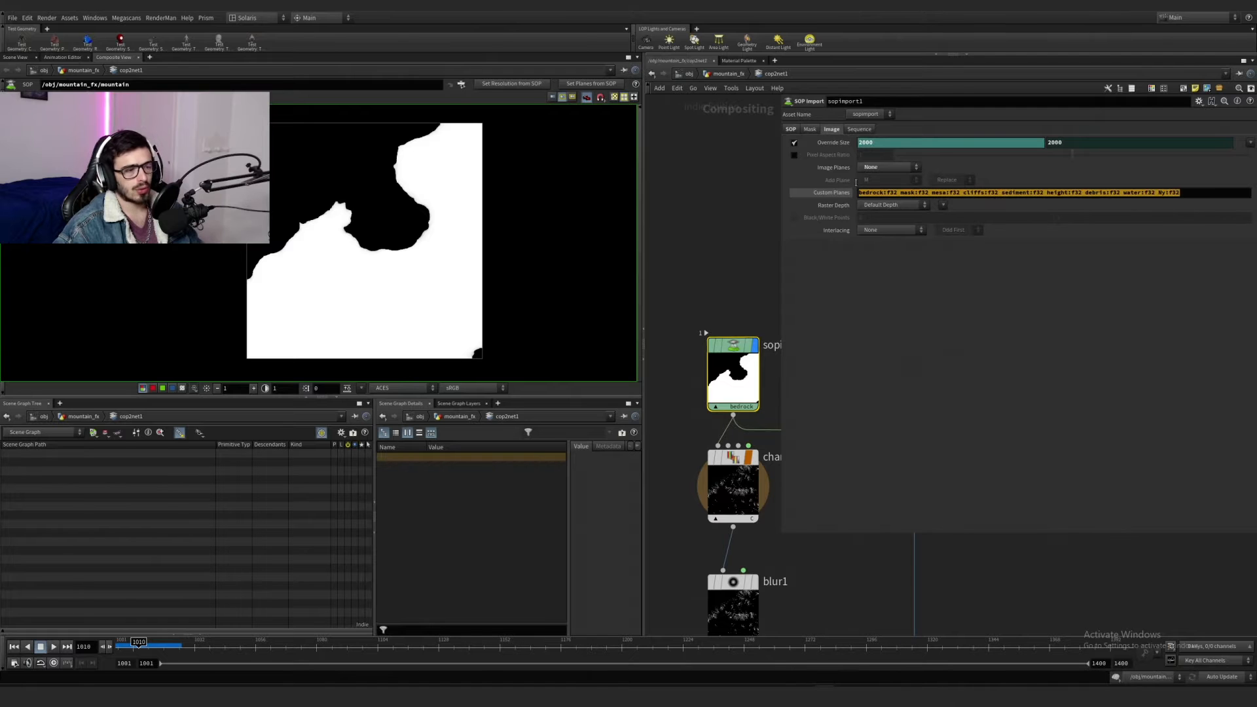
# Step: Display channelcopy1 in the composite view and check its Target and Source plane settings
pyautogui.scroll(-3, 730, 270)
pyautogui.moveTo(730, 267); pyautogui.dragTo(709, 239, button='middle')
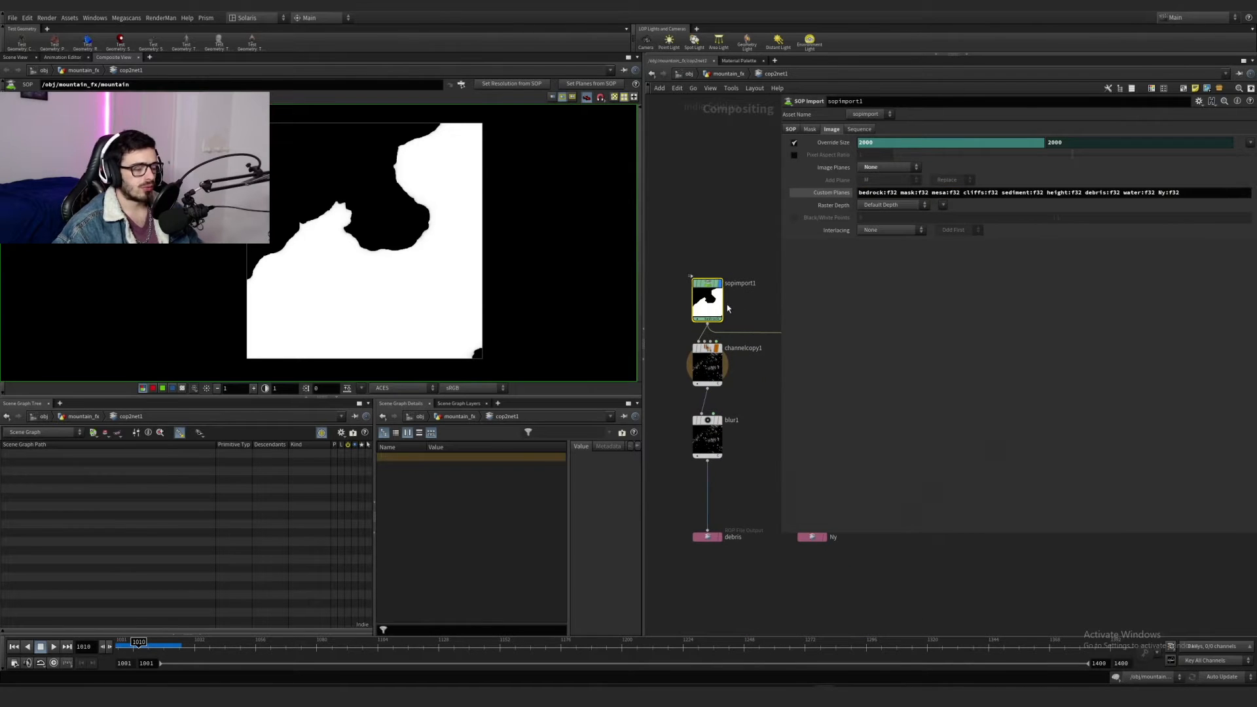
pyautogui.moveTo(755, 395); pyautogui.dragTo(745, 365)
pyautogui.click(720, 349)
pyautogui.click(742, 347)
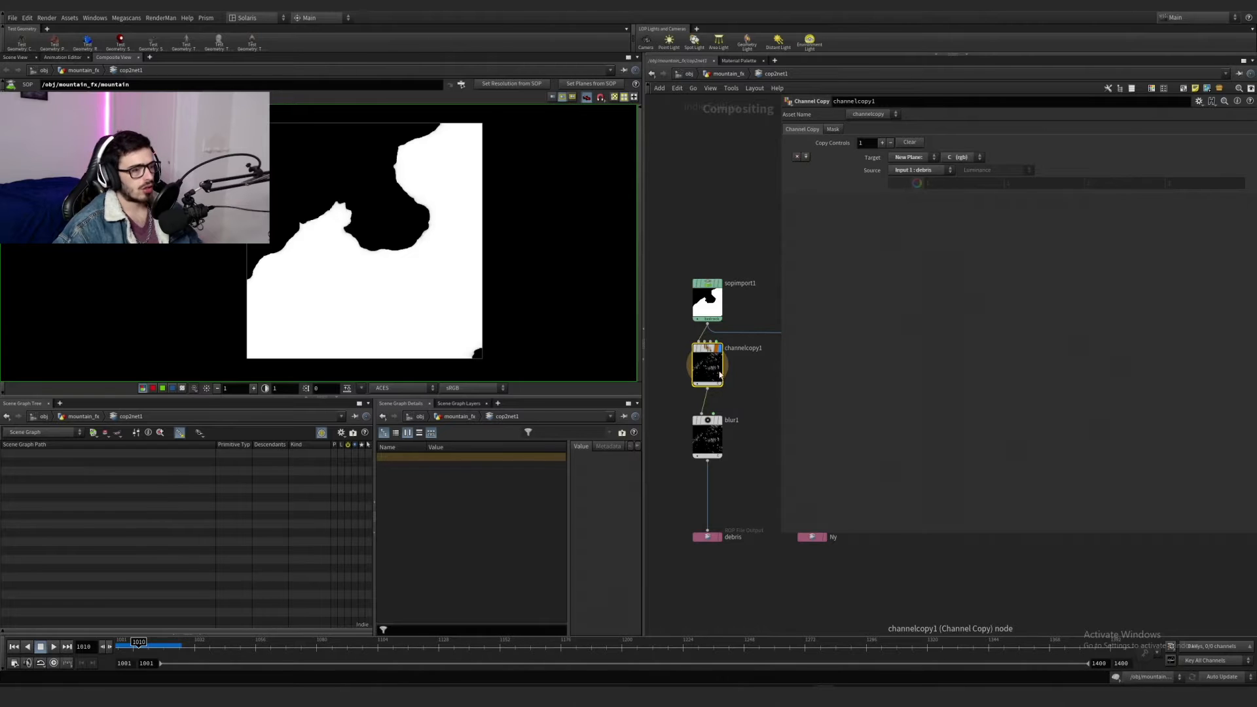
pyautogui.moveTo(723, 283)
pyautogui.moveTo(718, 356)
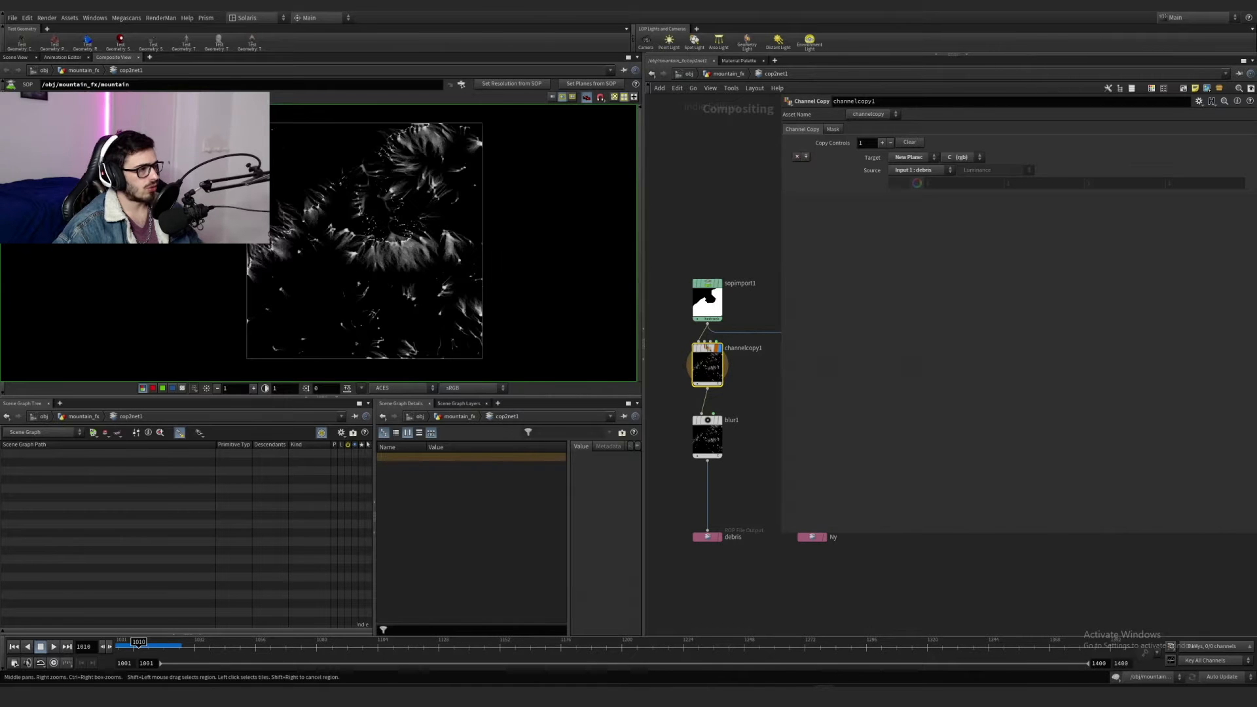
# Step: Try a different input plane as channelcopy1's Source, and undo the change
pyautogui.click(932, 172)
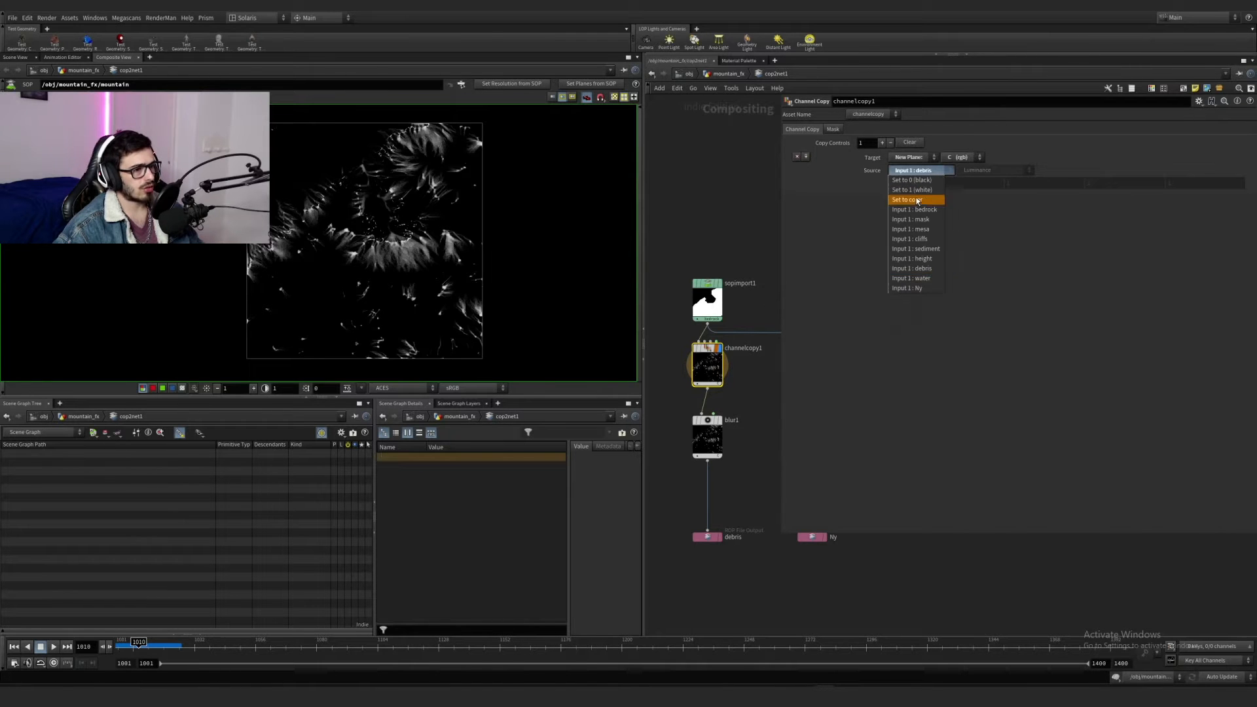
pyautogui.click(916, 216)
pyautogui.hotkey('ctrl', 'z')
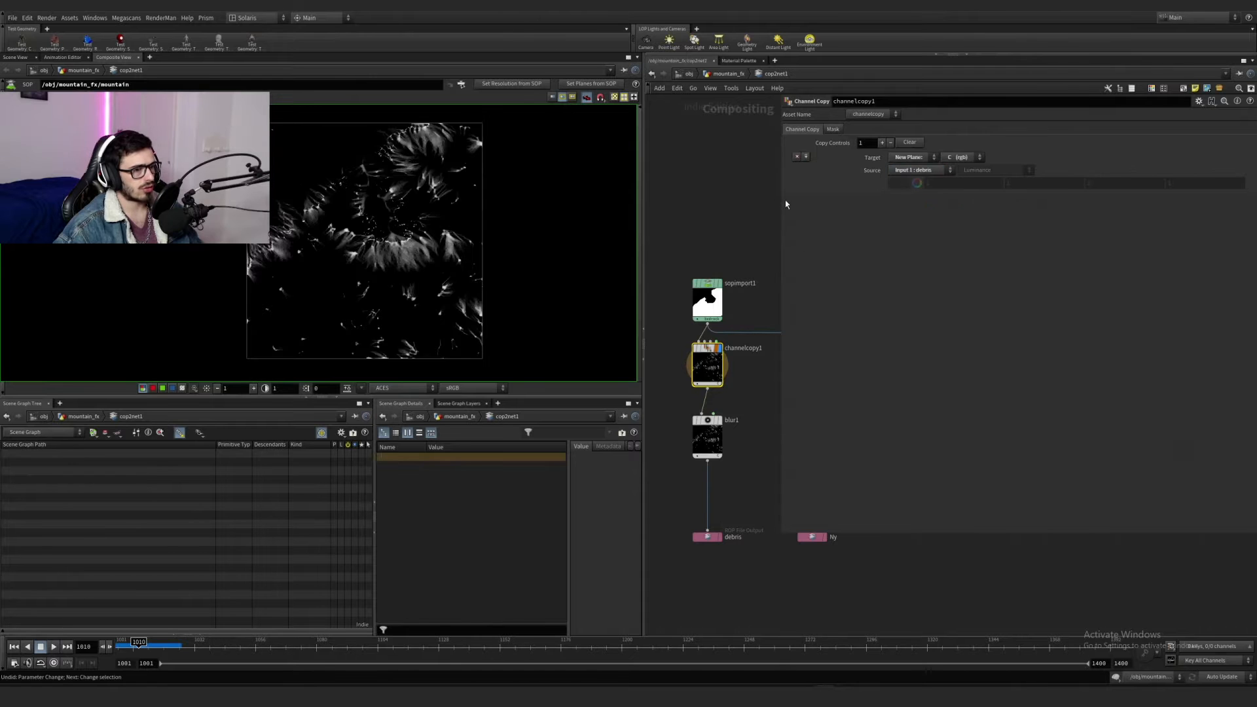
# Step: Display blur1 in the composite view and examine its filter, size and units settings
pyautogui.scroll(3, 719, 437)
pyautogui.click(700, 440)
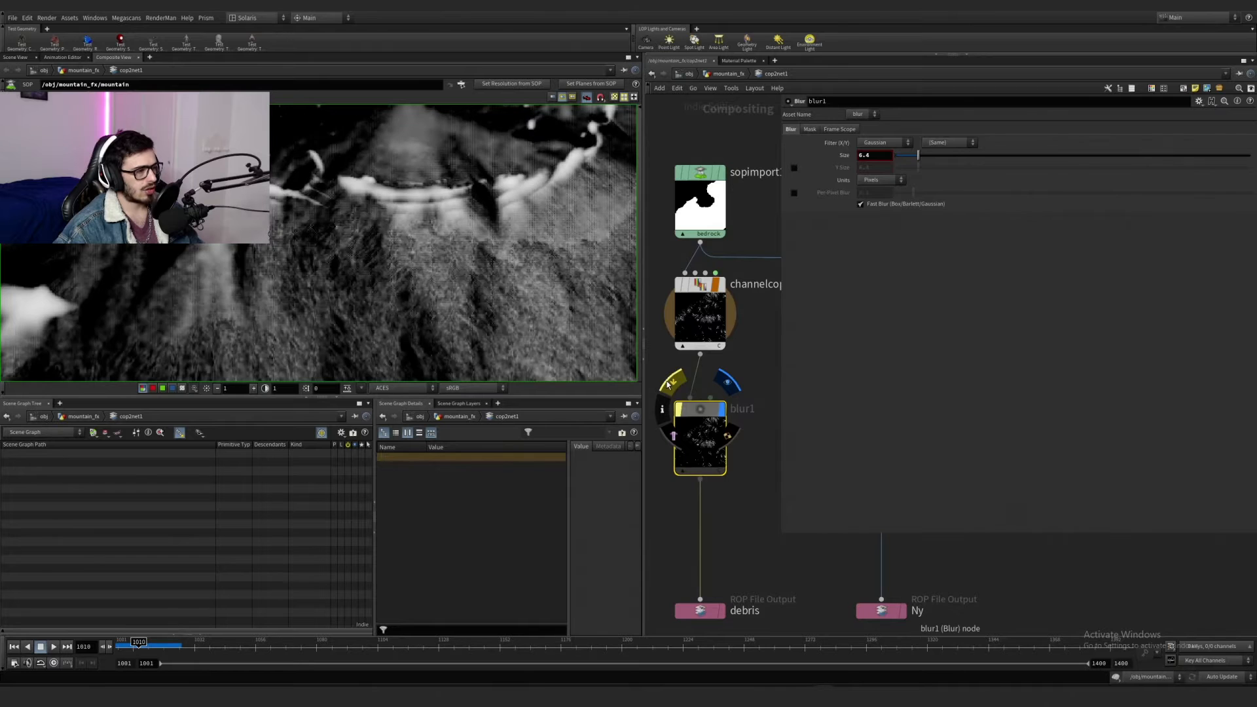
pyautogui.scroll(-1, 681, 458)
# Step: Select the debris ROP File Output and check its Output Picture path and Plane Scope
pyautogui.moveTo(749, 480); pyautogui.dragTo(674, 567)
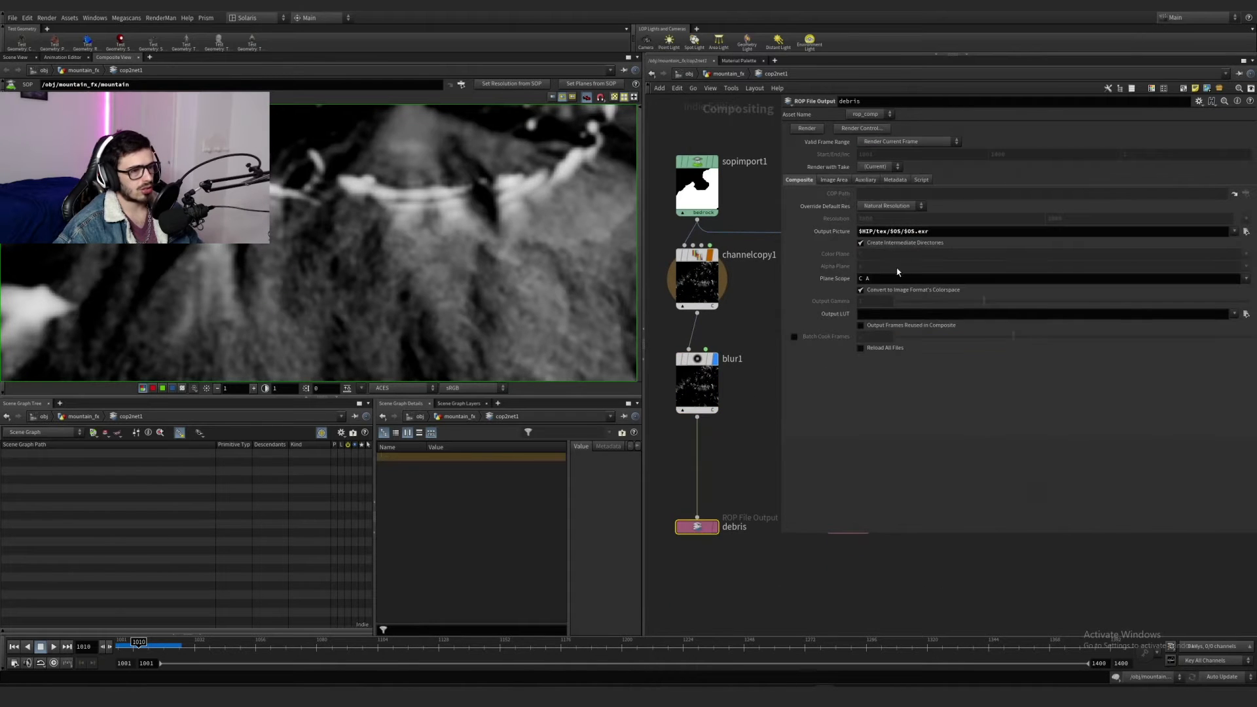
pyautogui.doubleClick(878, 231)
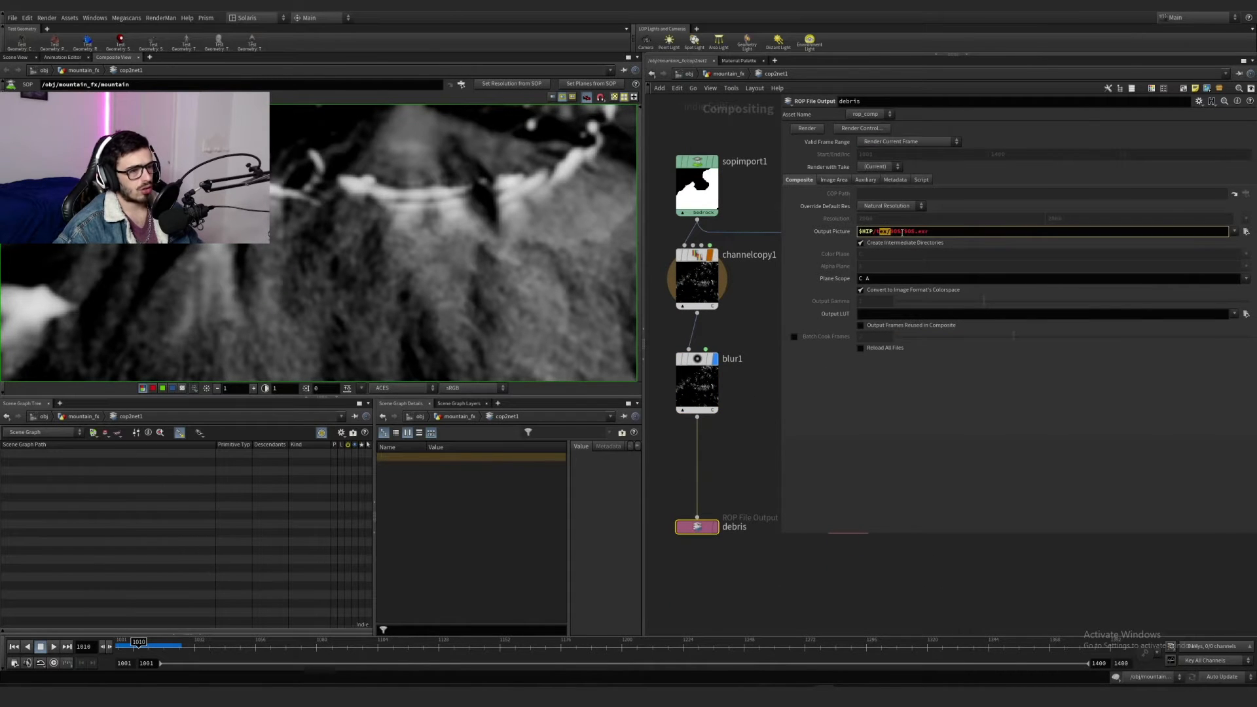
pyautogui.moveTo(886, 280); pyautogui.dragTo(853, 279)
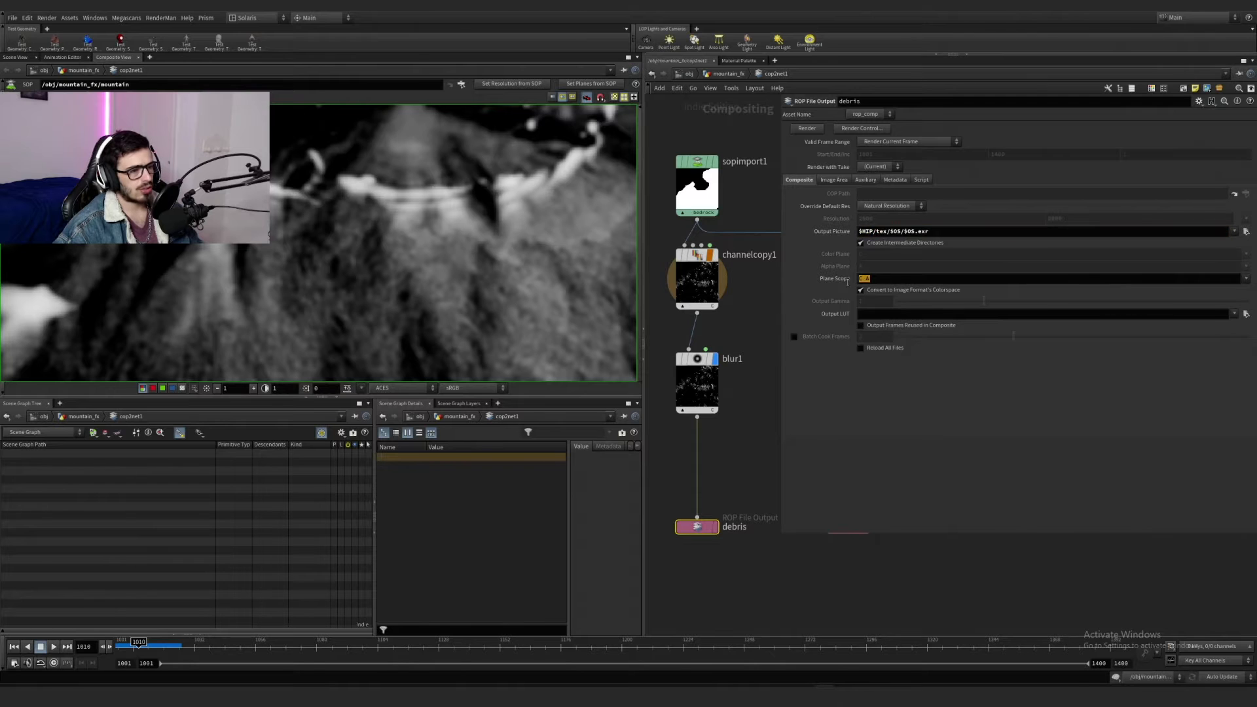
pyautogui.scroll(-4, 754, 347)
# Step: Display channelcopy2 in the composite view and examine the Ny map it copies
pyautogui.moveTo(751, 351); pyautogui.dragTo(670, 358, button='middle')
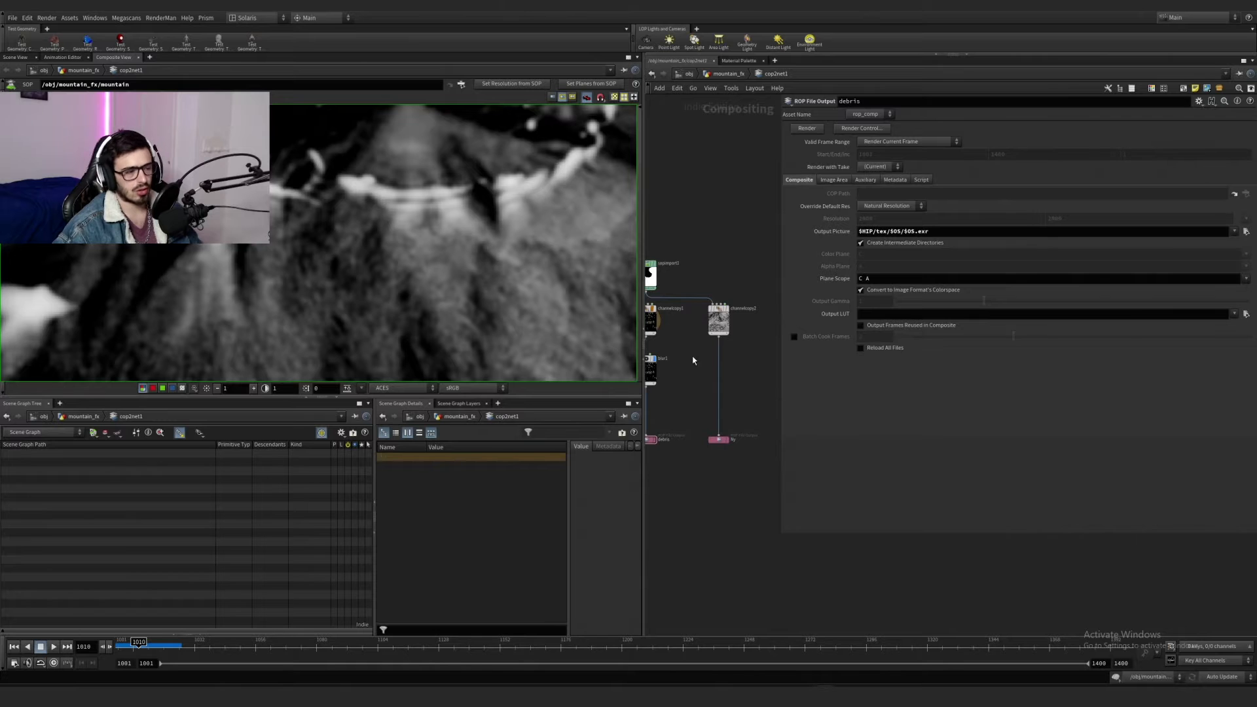
pyautogui.click(726, 309)
pyautogui.moveTo(759, 360); pyautogui.dragTo(689, 265)
pyautogui.moveTo(449, 252); pyautogui.dragTo(375, 262, button='right')
pyautogui.scroll(-3, 367, 283)
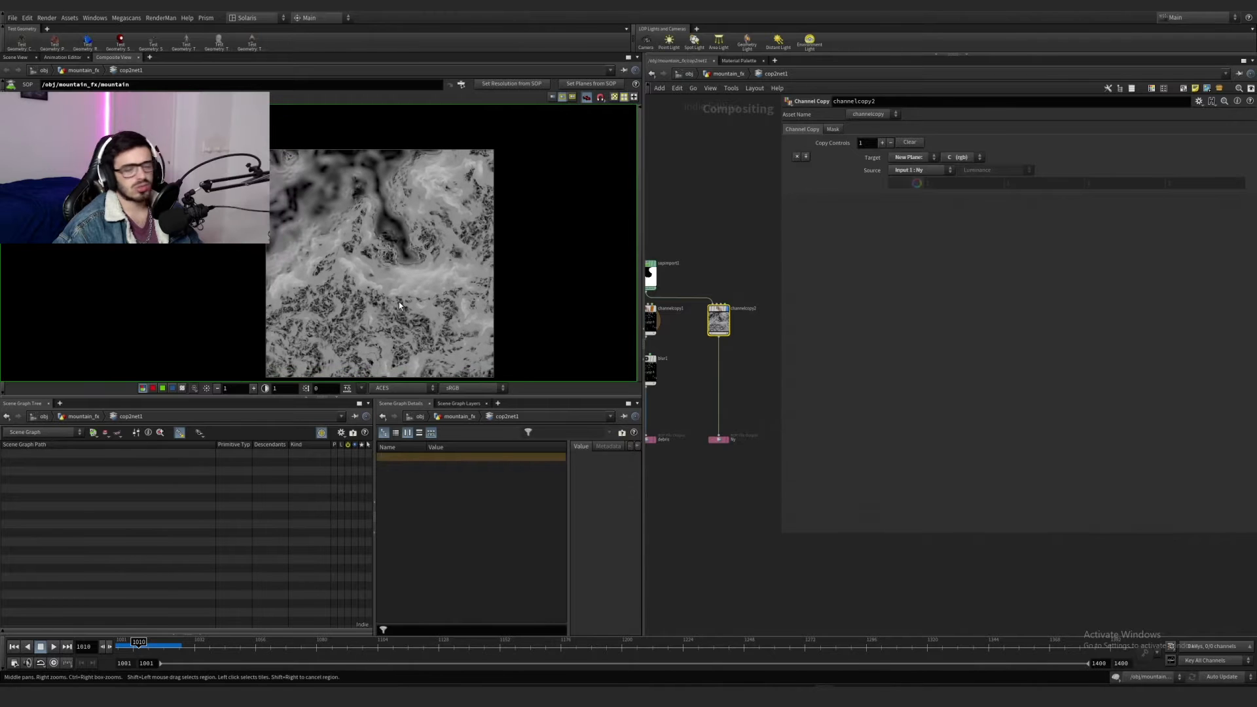
pyautogui.moveTo(399, 301); pyautogui.dragTo(390, 262, button='middle')
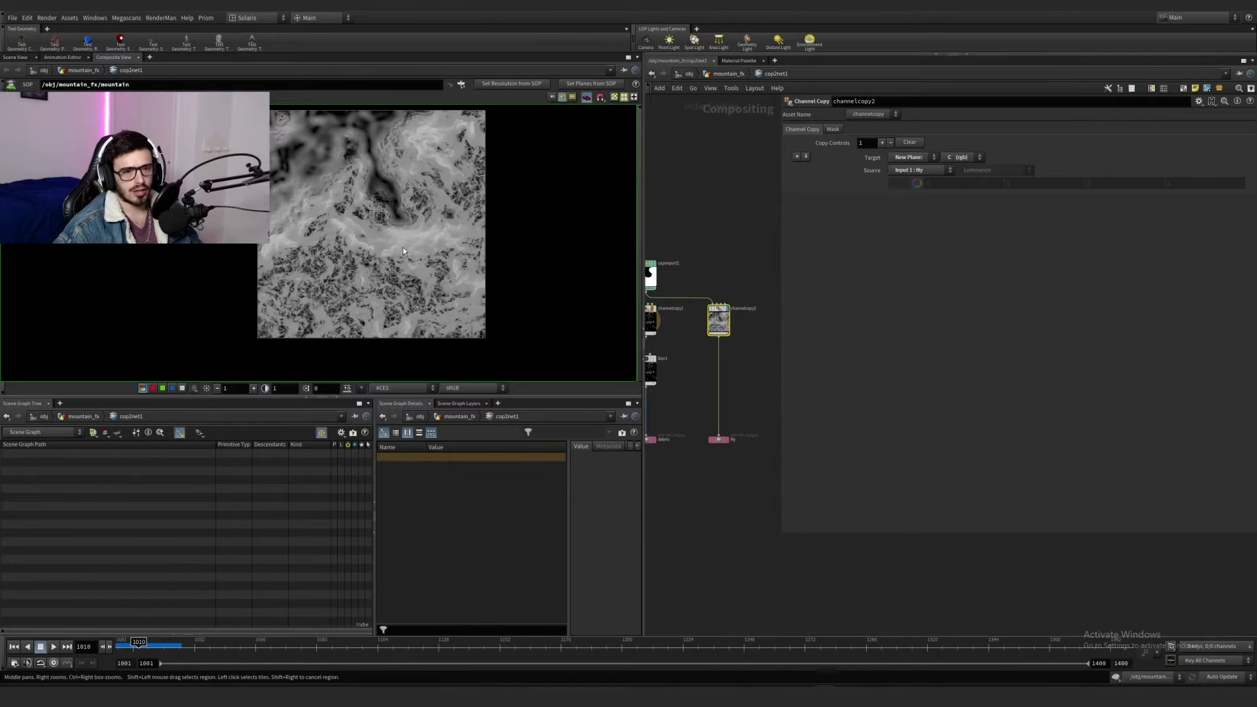
pyautogui.scroll(3, 403, 246)
# Step: Compare the output settings of the Ny and debris ROP File Output nodes
pyautogui.click(720, 440)
pyautogui.moveTo(681, 484); pyautogui.dragTo(707, 473, button='middle')
pyautogui.click(671, 430)
pyautogui.moveTo(655, 411); pyautogui.dragTo(714, 412)
pyautogui.click(744, 430)
pyautogui.click(671, 430)
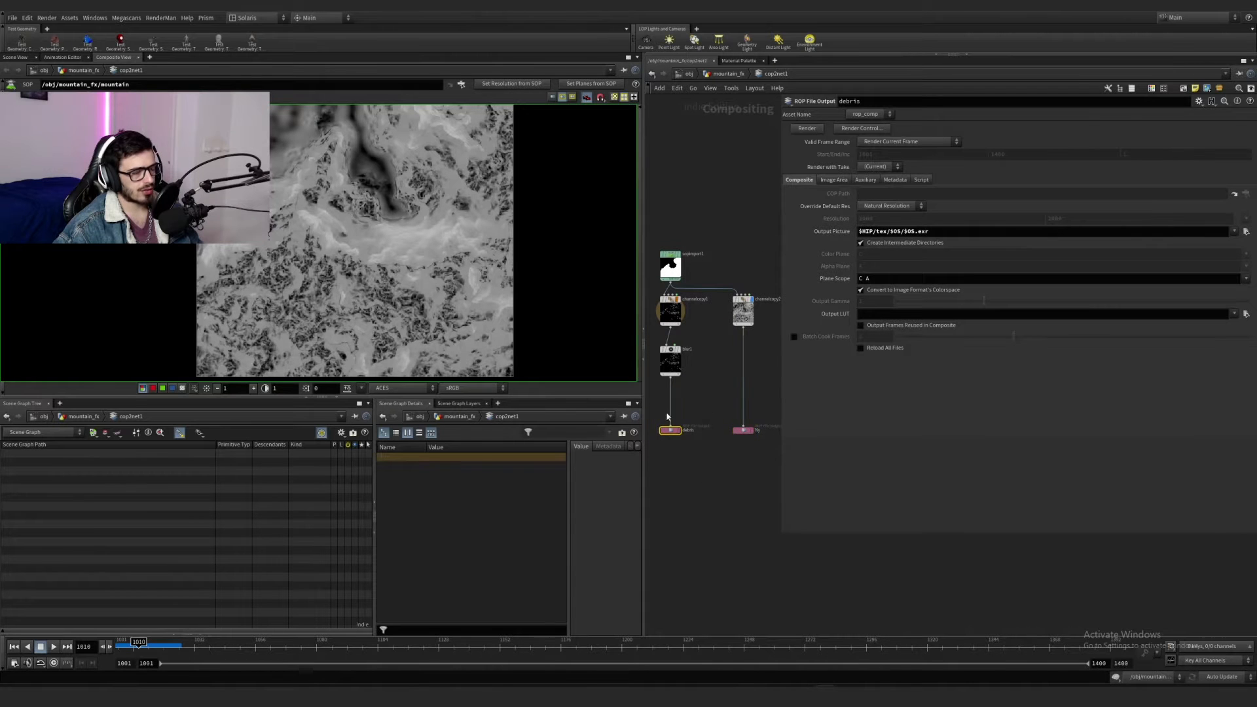
# Step: Return to the mountain_fx network, bring back the 3D scene view and switch to the Build desktop
pyautogui.click(726, 73)
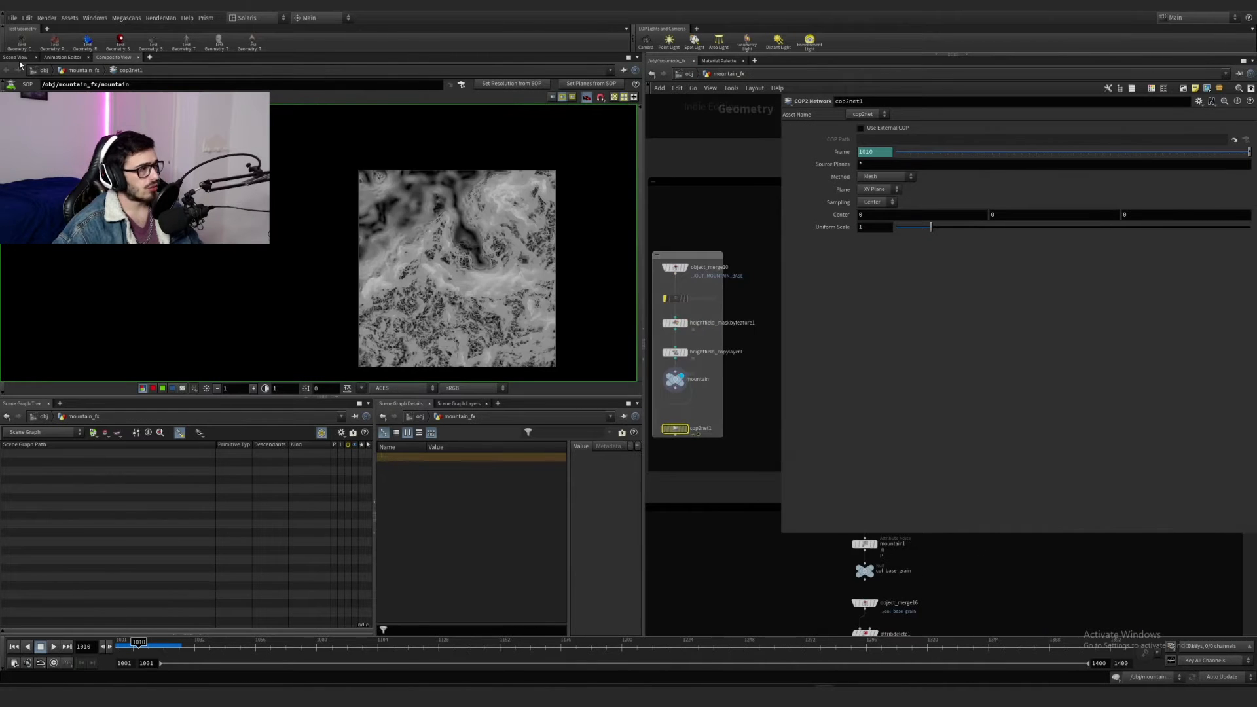
pyautogui.click(18, 58)
pyautogui.click(254, 18)
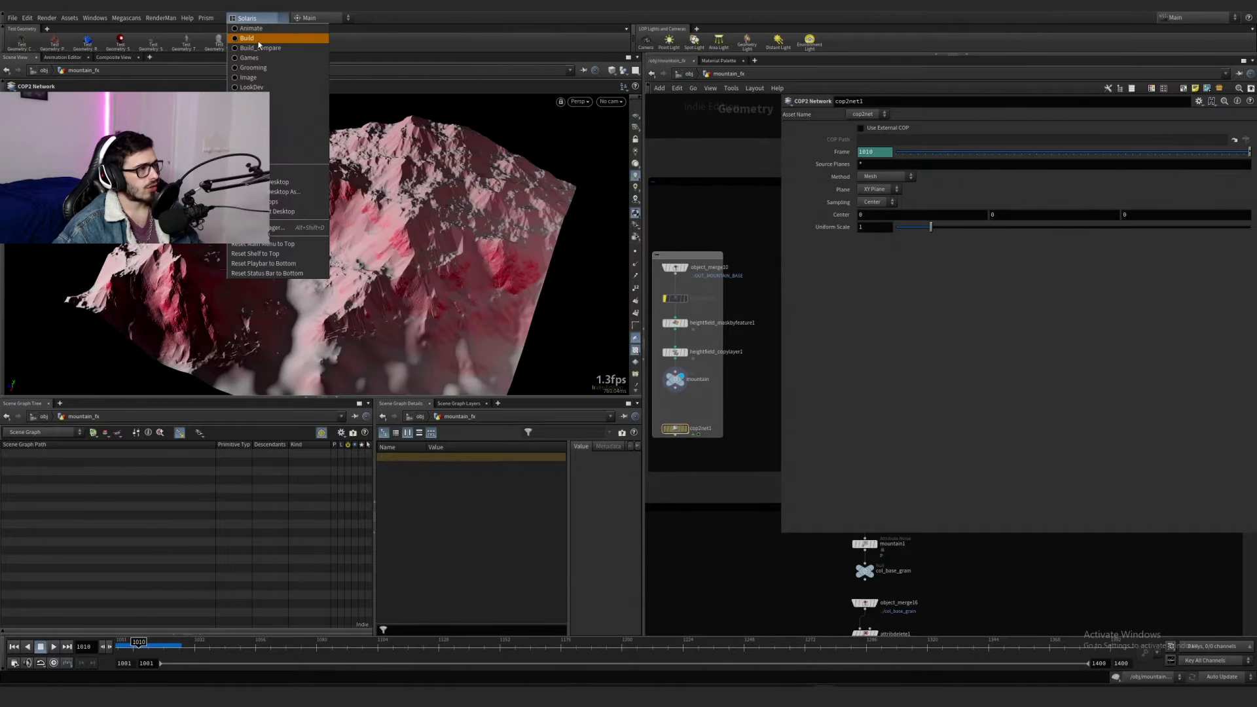
pyautogui.click(260, 44)
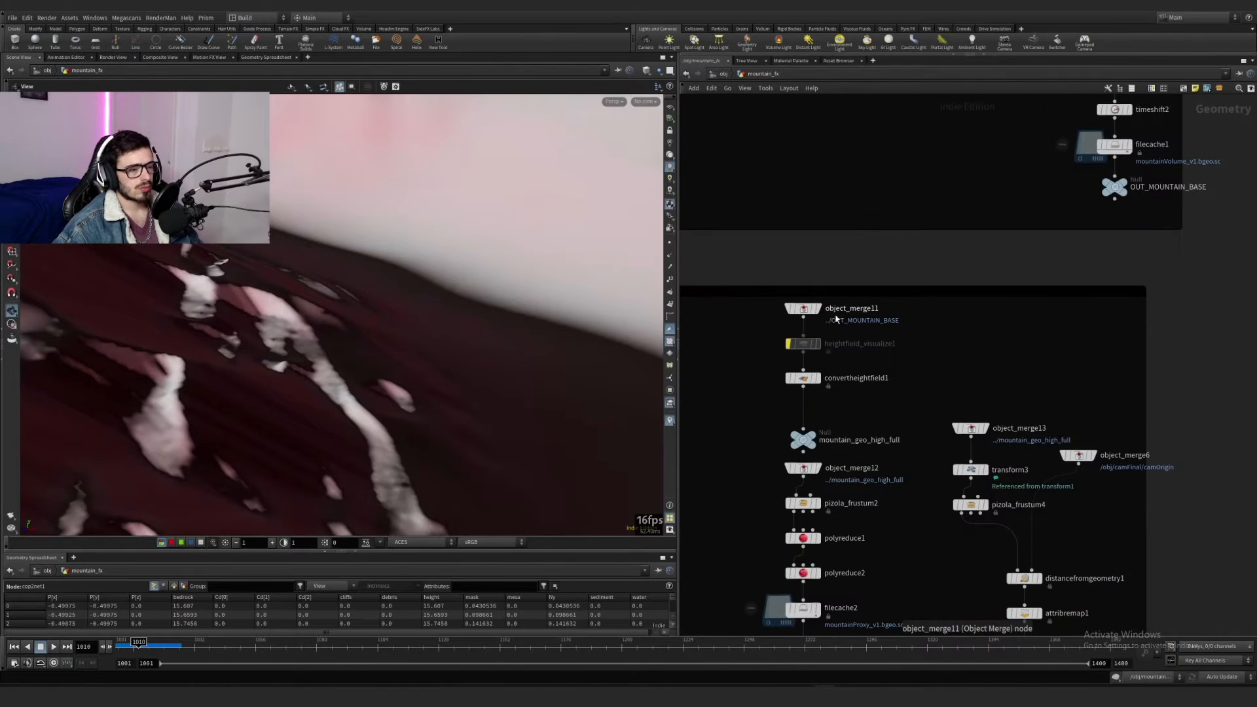
# Step: Display object_merge11 with dependency links shown for selected nodes, and look through cam1
pyautogui.click(802, 308)
pyautogui.click(745, 87)
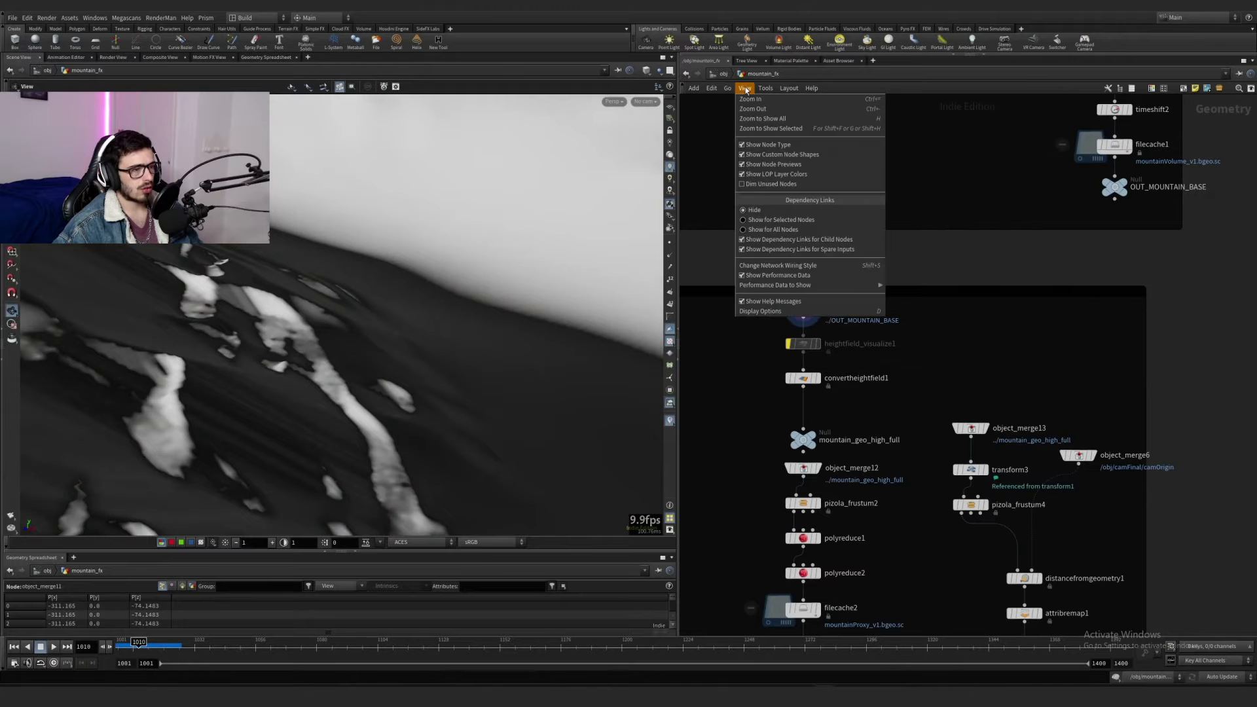
pyautogui.click(805, 216)
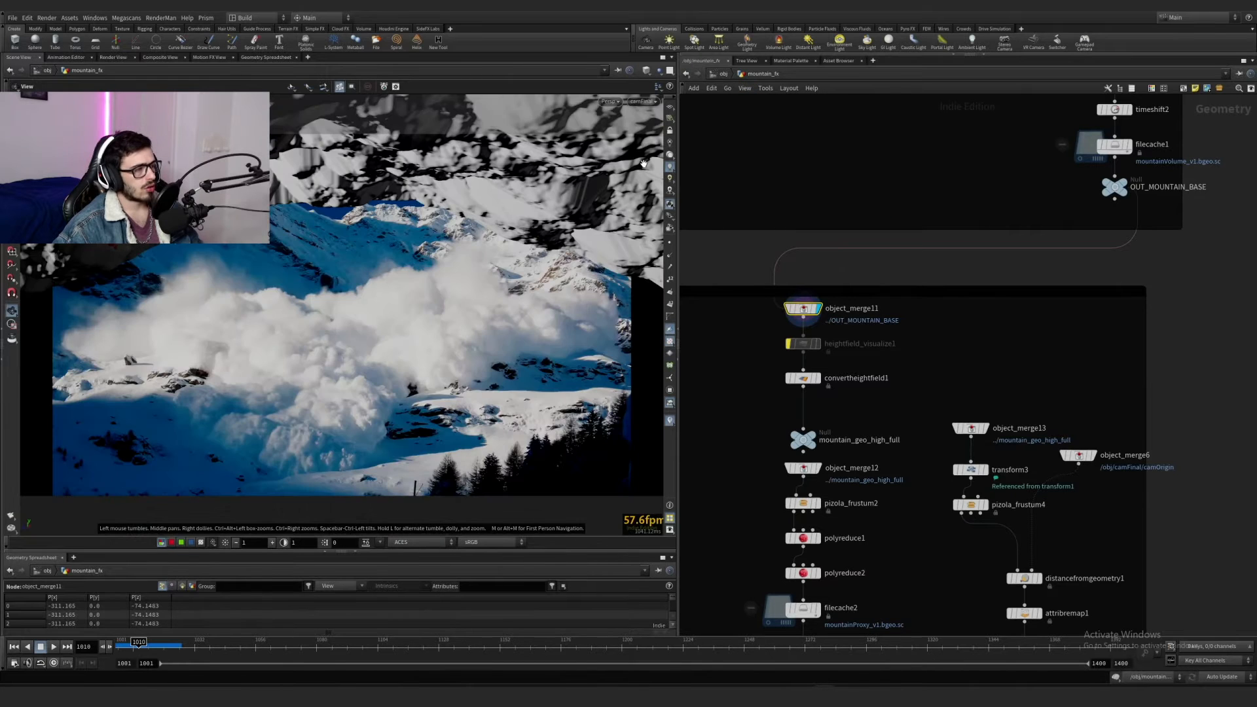
pyautogui.click(643, 102)
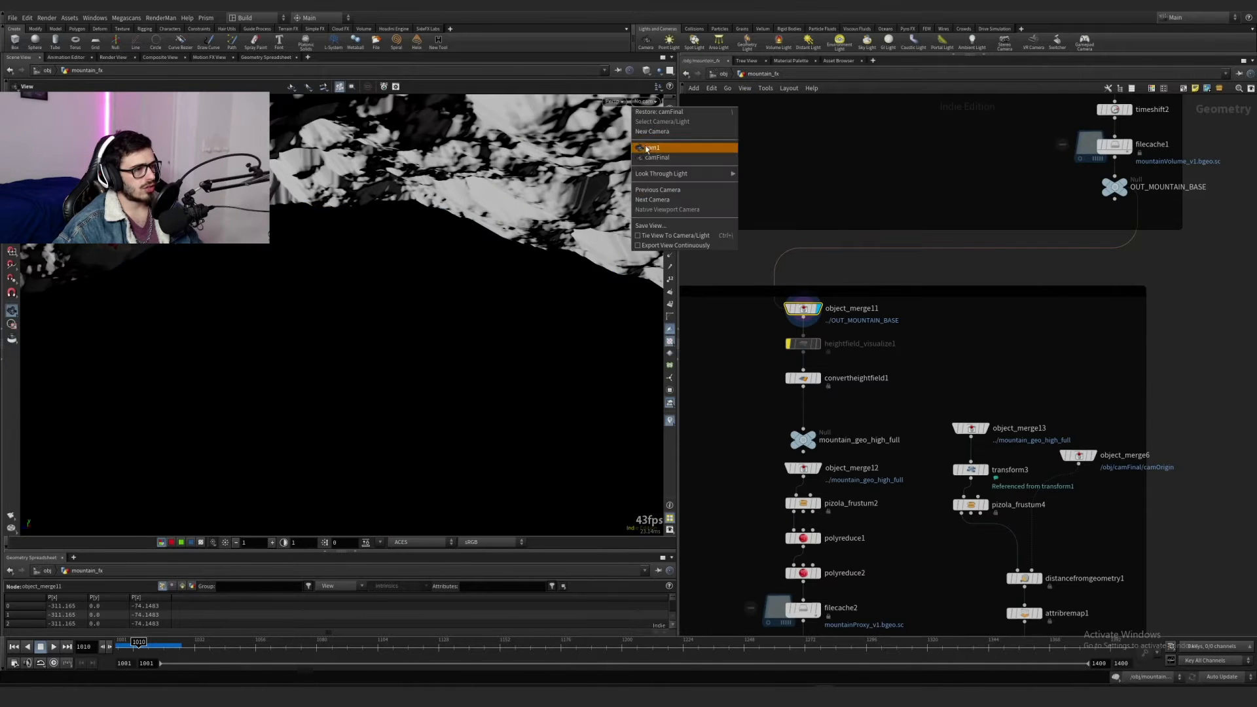
pyautogui.click(680, 140)
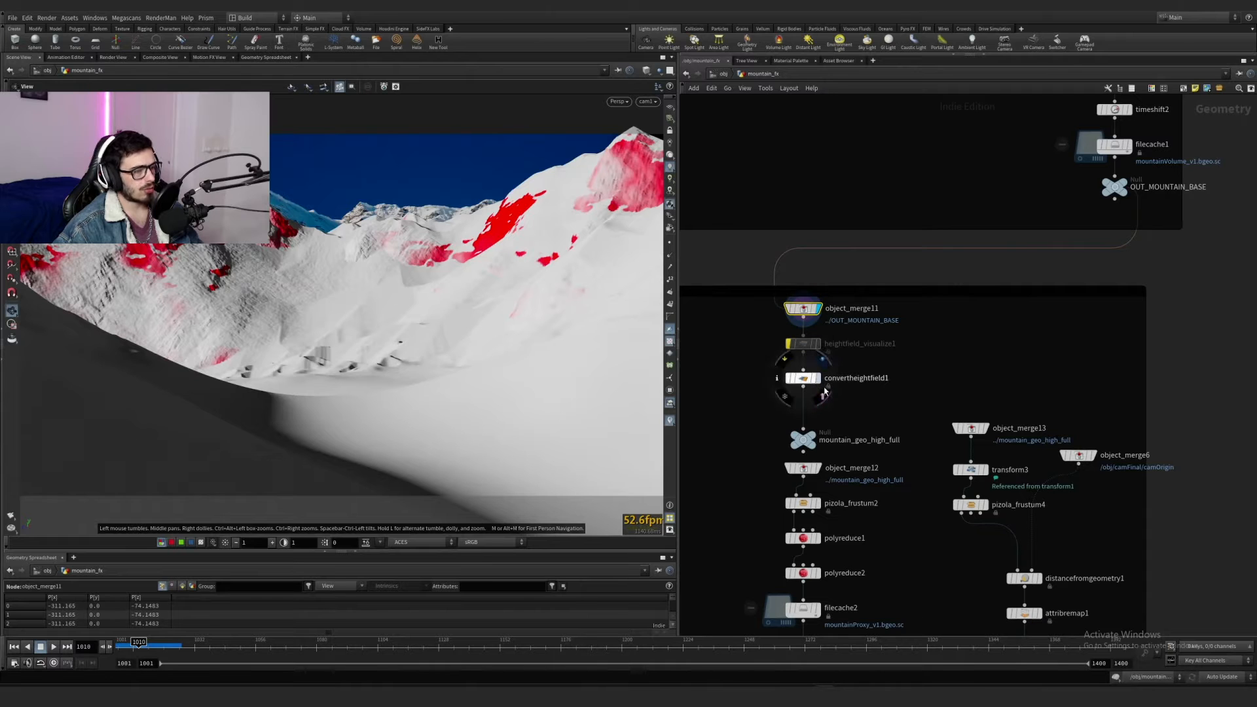
# Step: Display convertheightfield1 in the viewport and overlay the wireframe on its shaded mesh
pyautogui.click(818, 378)
pyautogui.click(803, 378)
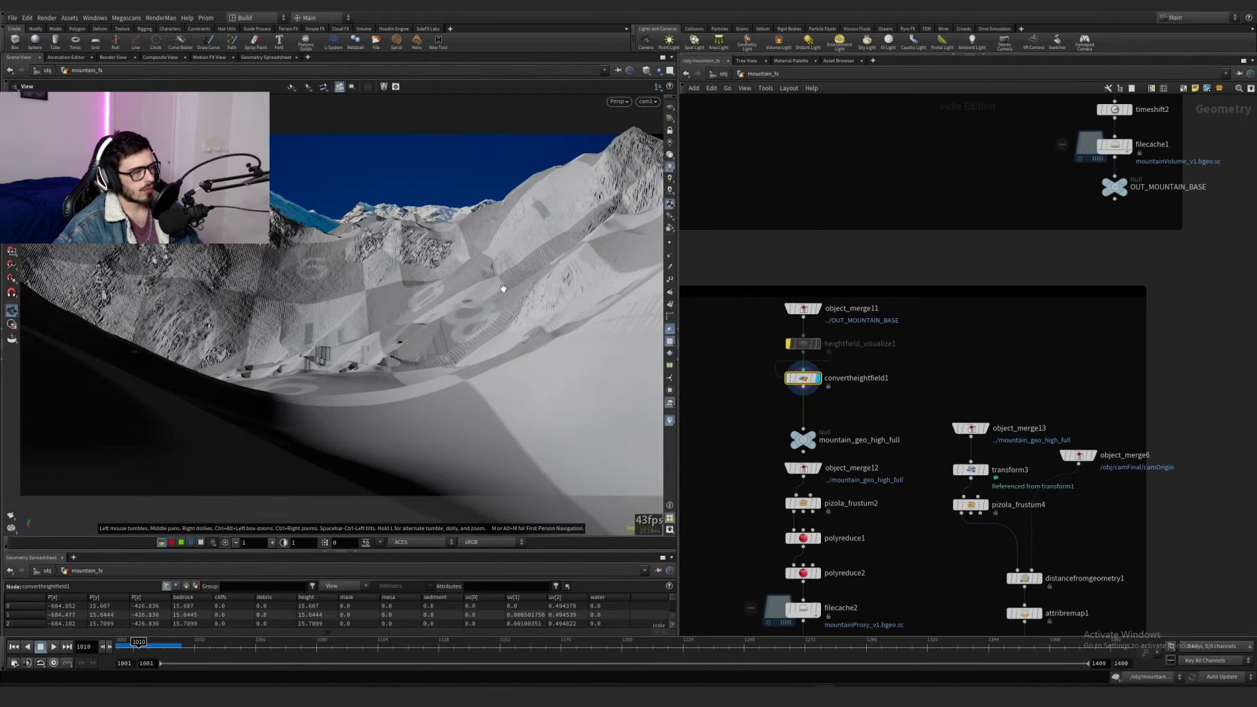
pyautogui.click(646, 70)
pyautogui.click(654, 170)
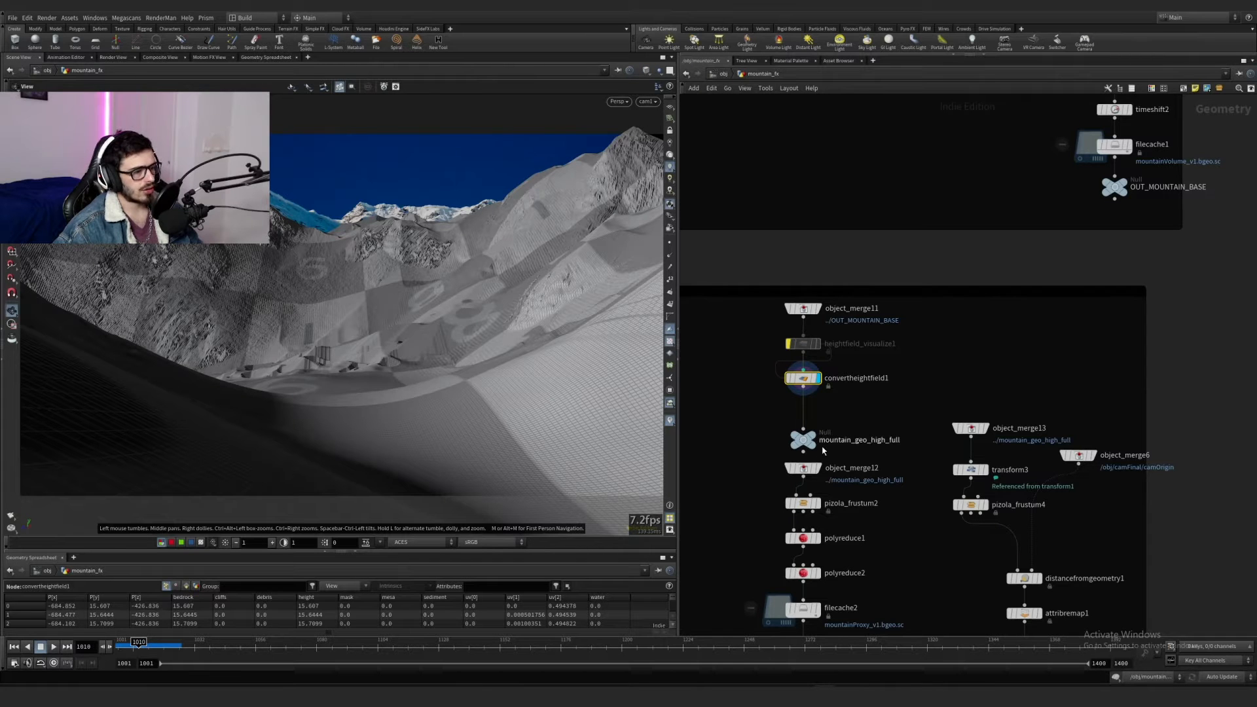
# Step: Display mountain_geo_high_full, nudge the null closer to convertheightfield1, and inspect its branches down to OUT_GEO_PROXY and OUT_GEO
pyautogui.moveTo(816, 447)
pyautogui.click(821, 421)
pyautogui.moveTo(805, 437); pyautogui.dragTo(805, 425)
pyautogui.moveTo(858, 453); pyautogui.dragTo(851, 385, button='middle')
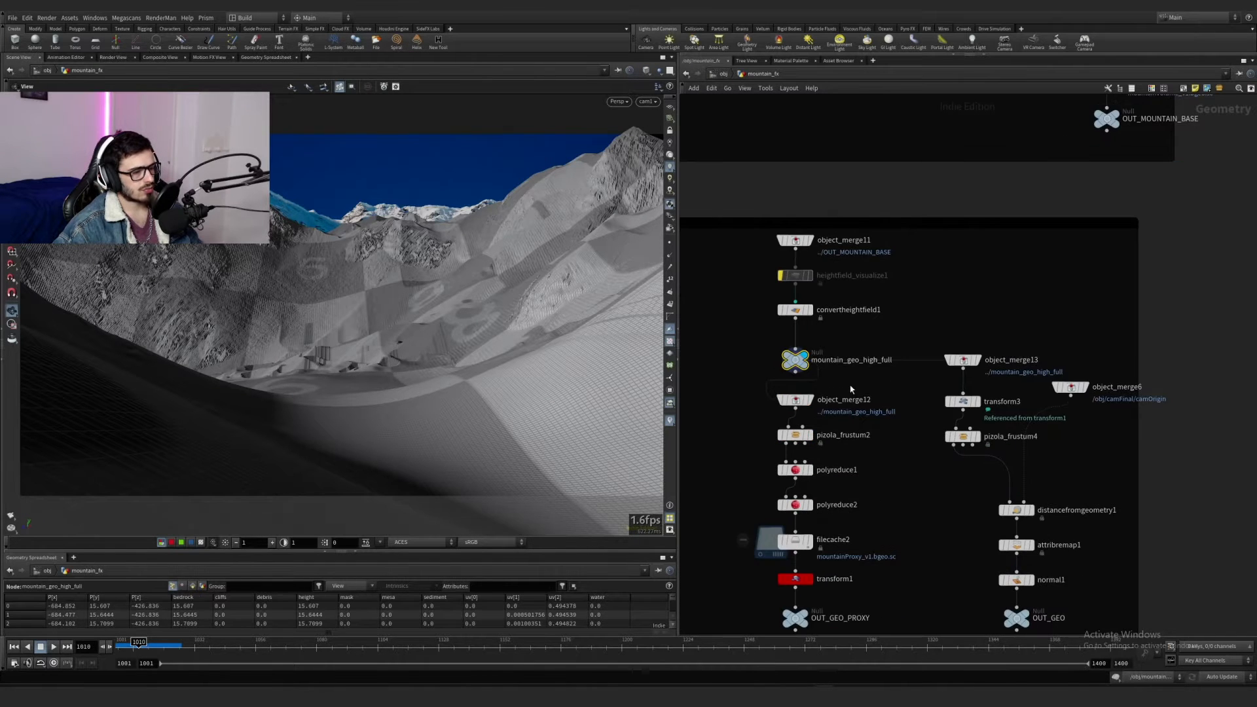
pyautogui.moveTo(992, 317)
pyautogui.mouseDown()
pyautogui.moveTo(919, 371)
pyautogui.moveTo(996, 312)
pyautogui.mouseUp()
pyautogui.moveTo(994, 311); pyautogui.dragTo(986, 268, button='middle')
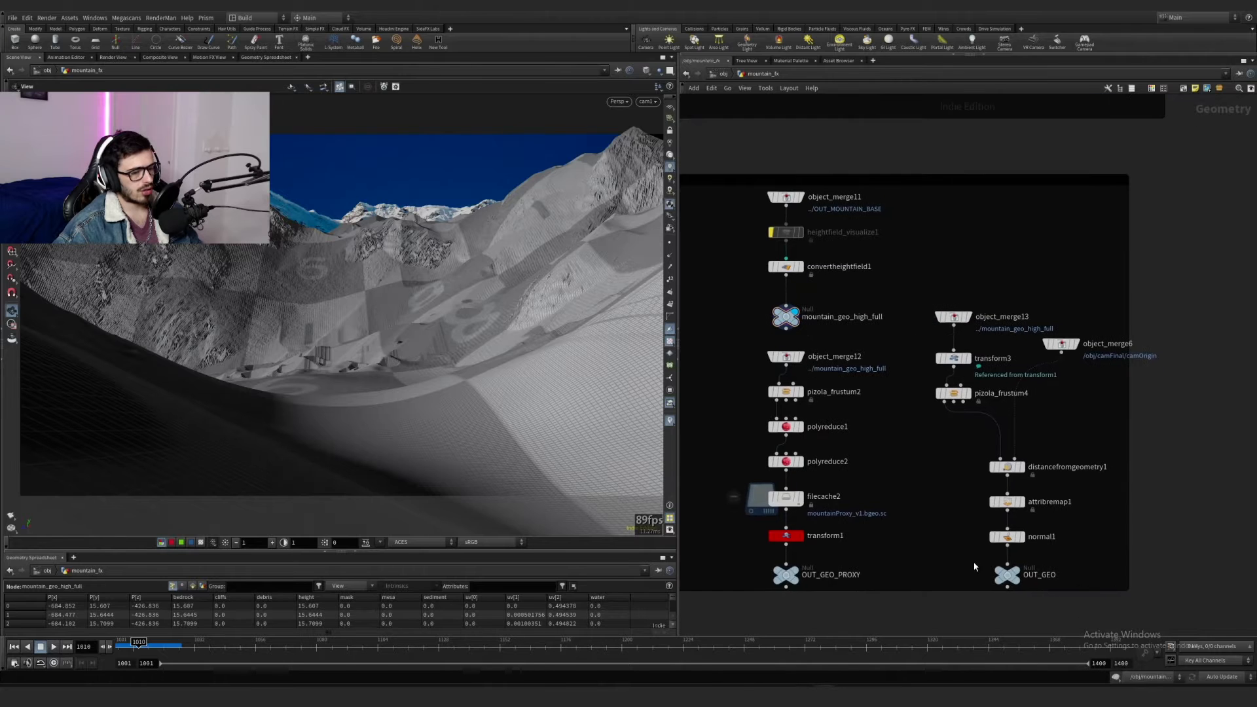
pyautogui.moveTo(975, 564); pyautogui.dragTo(971, 529)
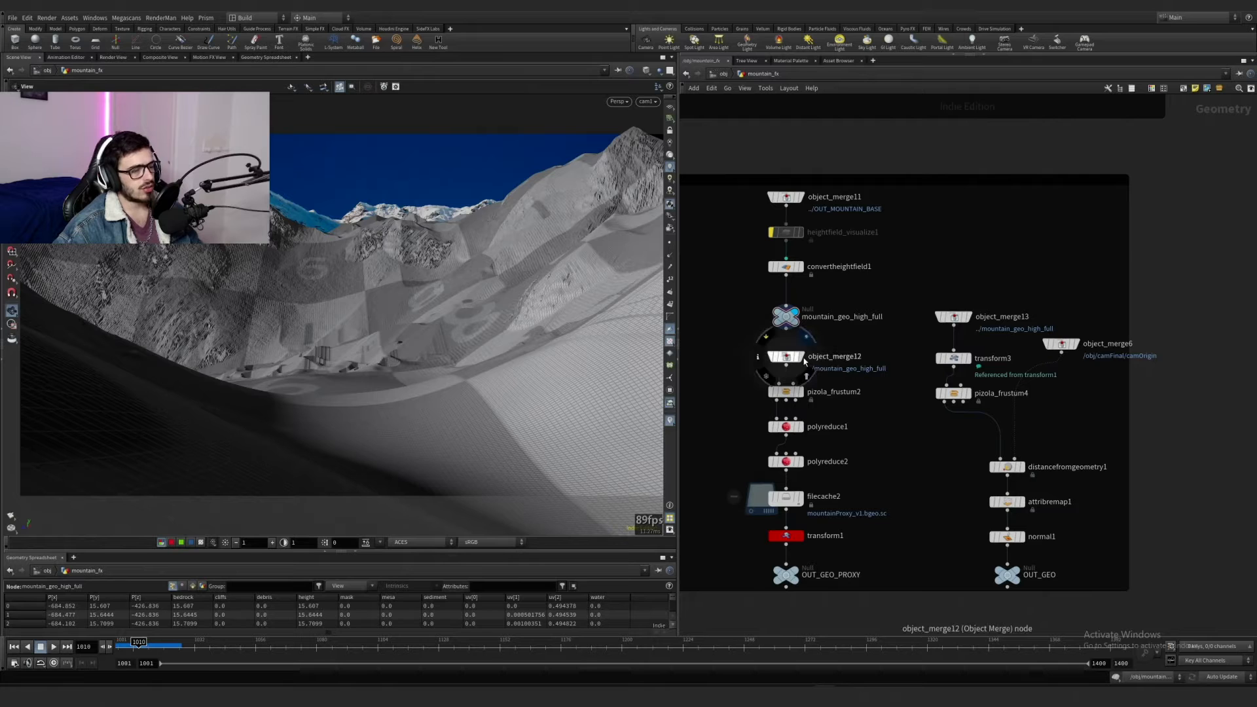
# Step: Check object_merge12's parameters, and display pizola_frustum2 to examine its camera, clipping and padding settings
pyautogui.click(785, 357)
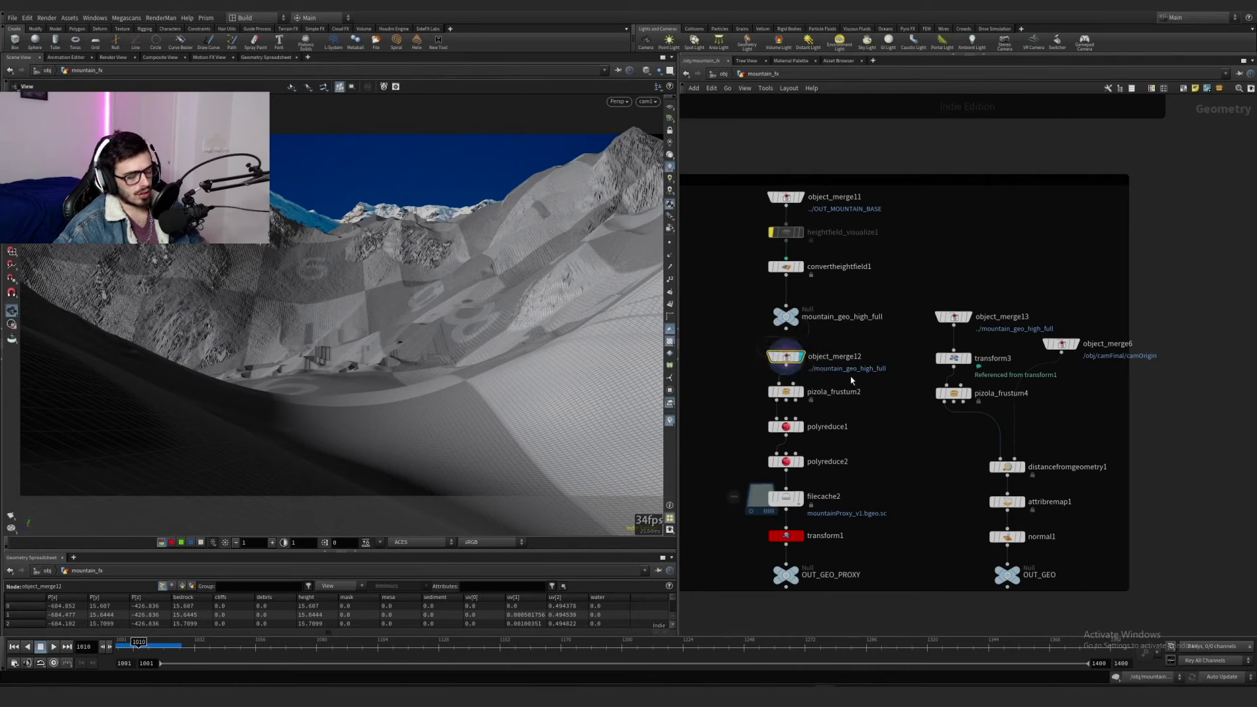
pyautogui.press('p')
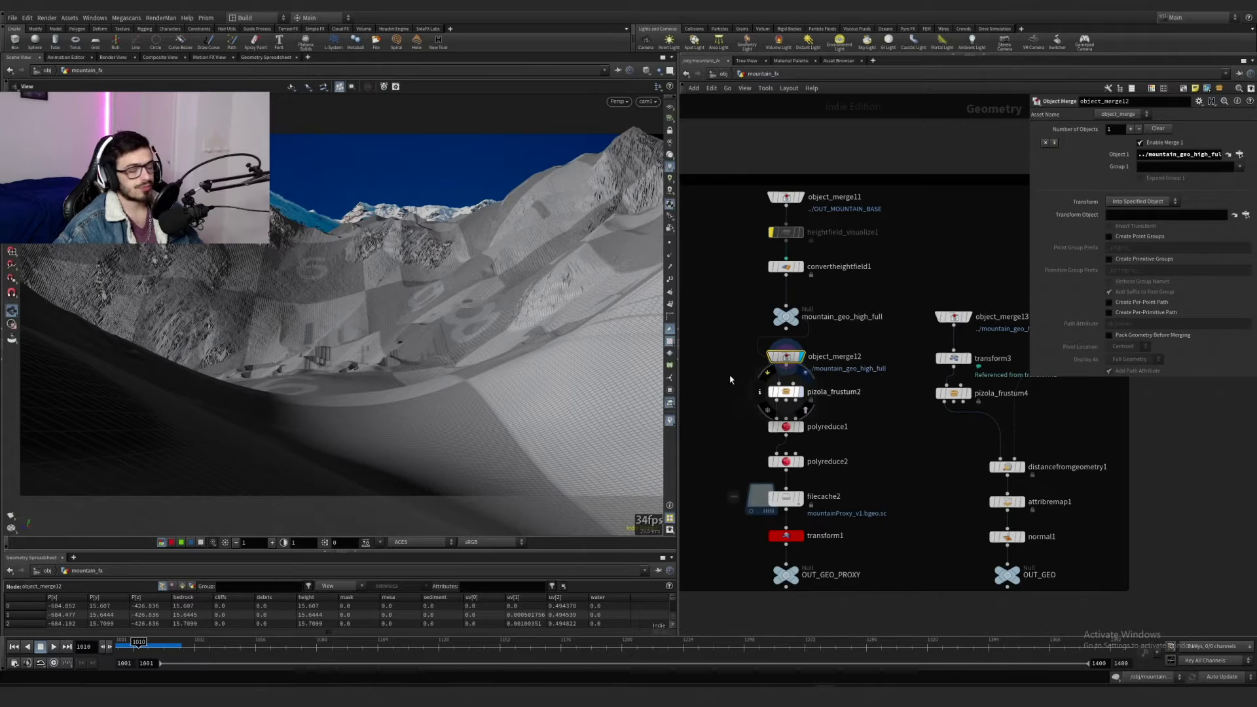
pyautogui.press('Down')
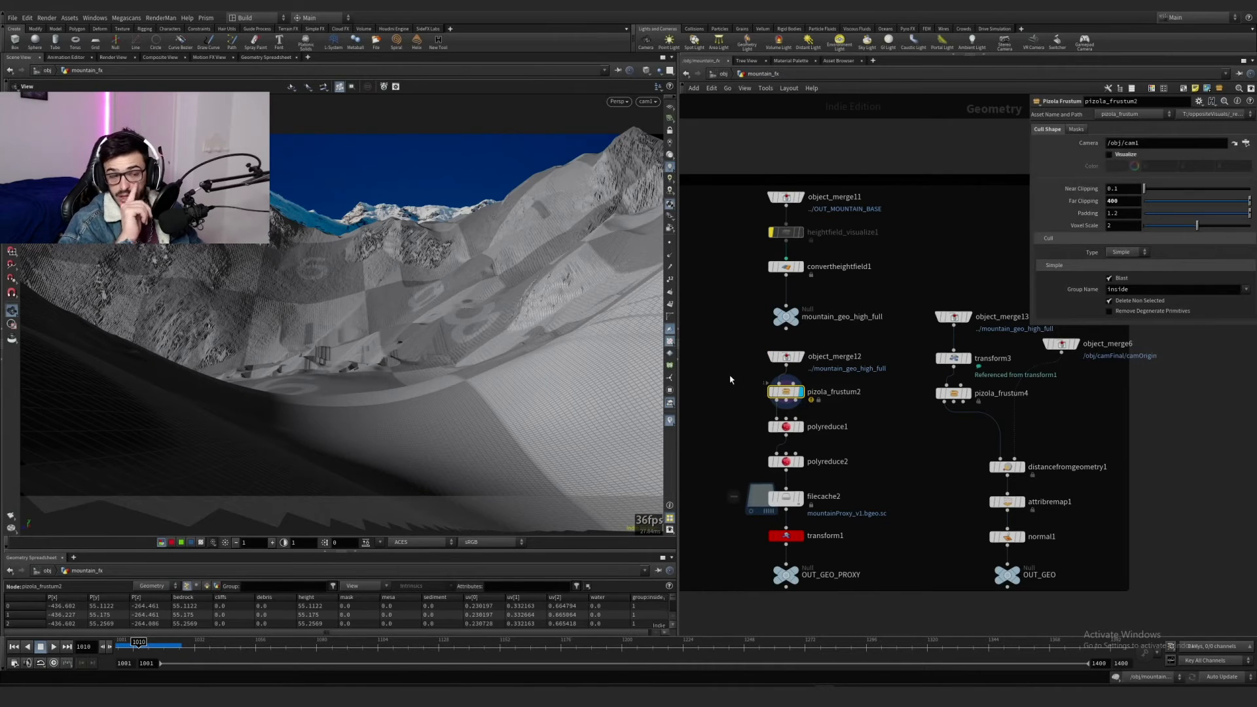
# Step: Allow editing of pizola_frustum2's contents, frame its culled mesh in the viewport, and enter the node's internal network
pyautogui.rightClick(786, 395)
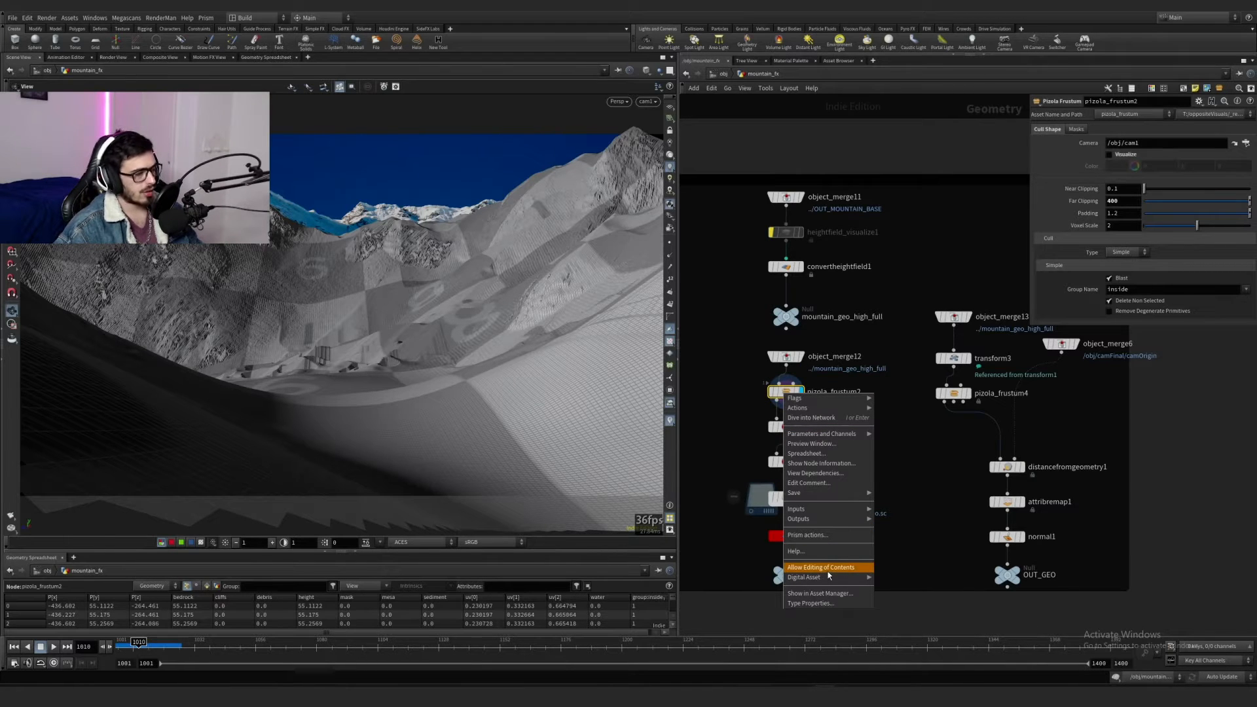
pyautogui.click(828, 570)
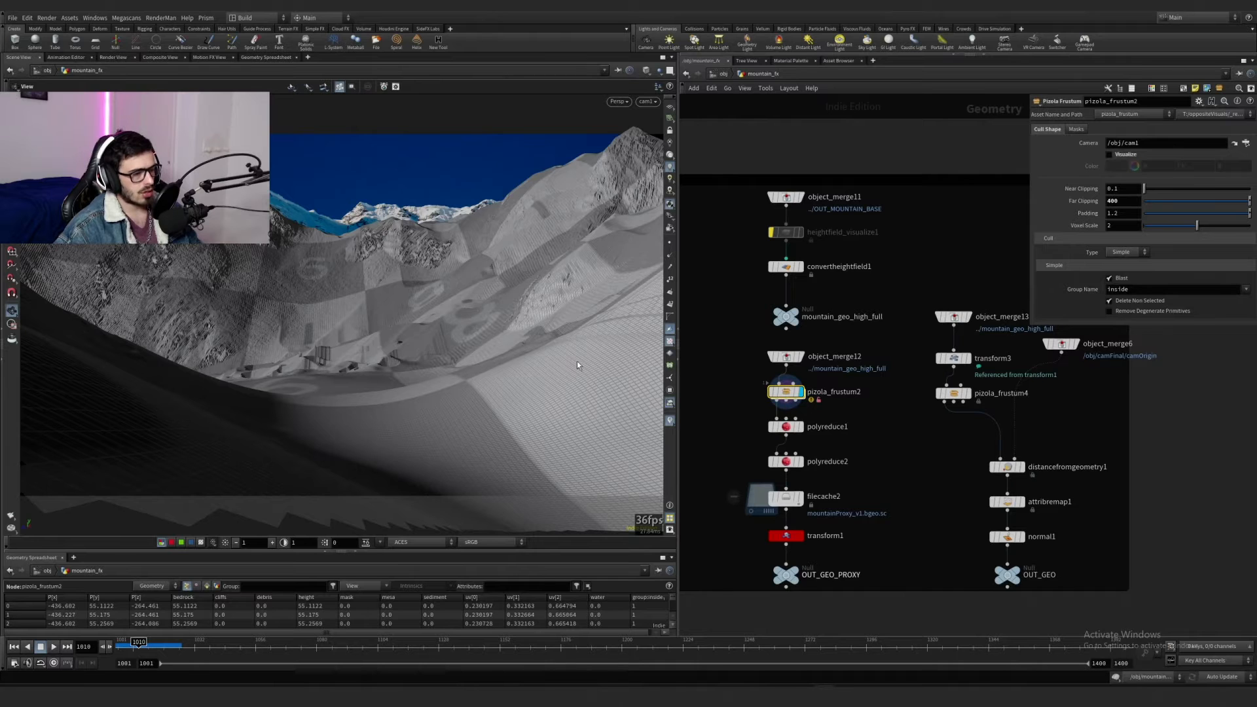
pyautogui.hotkey('space', 'g')
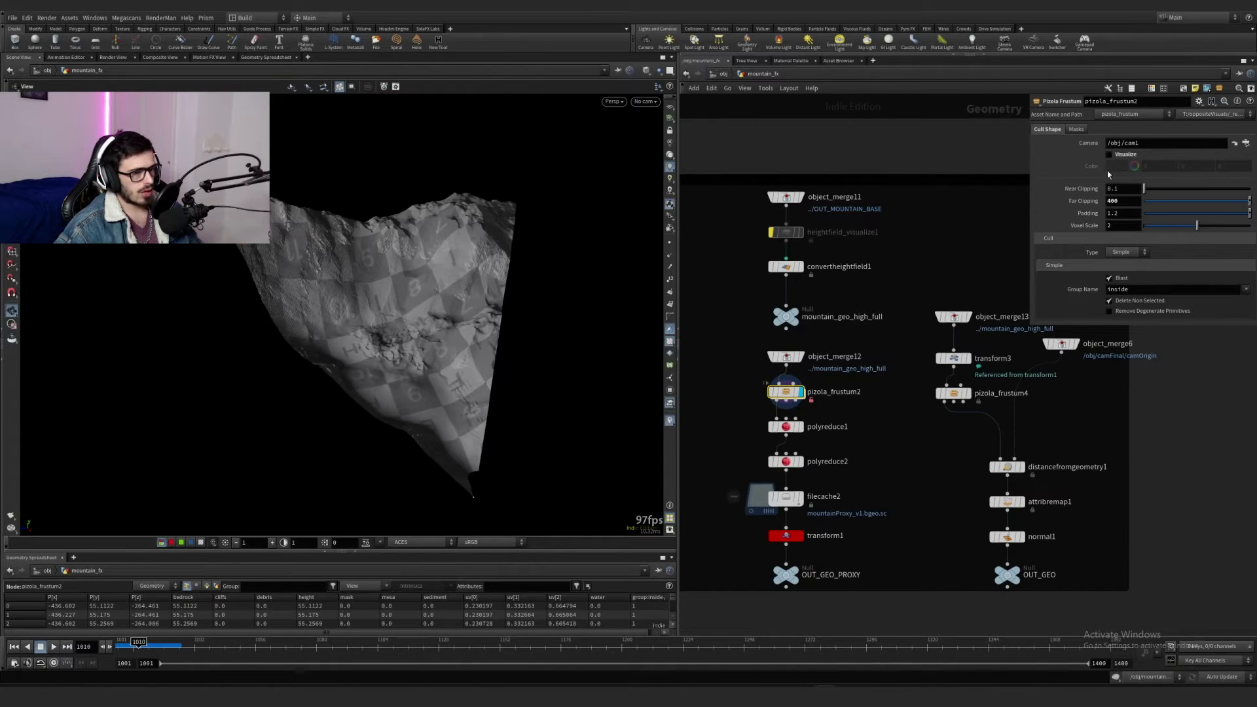
pyautogui.doubleClick(785, 391)
pyautogui.scroll(5, 807, 333)
# Step: Display box1 at the start of the frustum network, frame it and turn on the viewport's reference grid
pyautogui.click(818, 290)
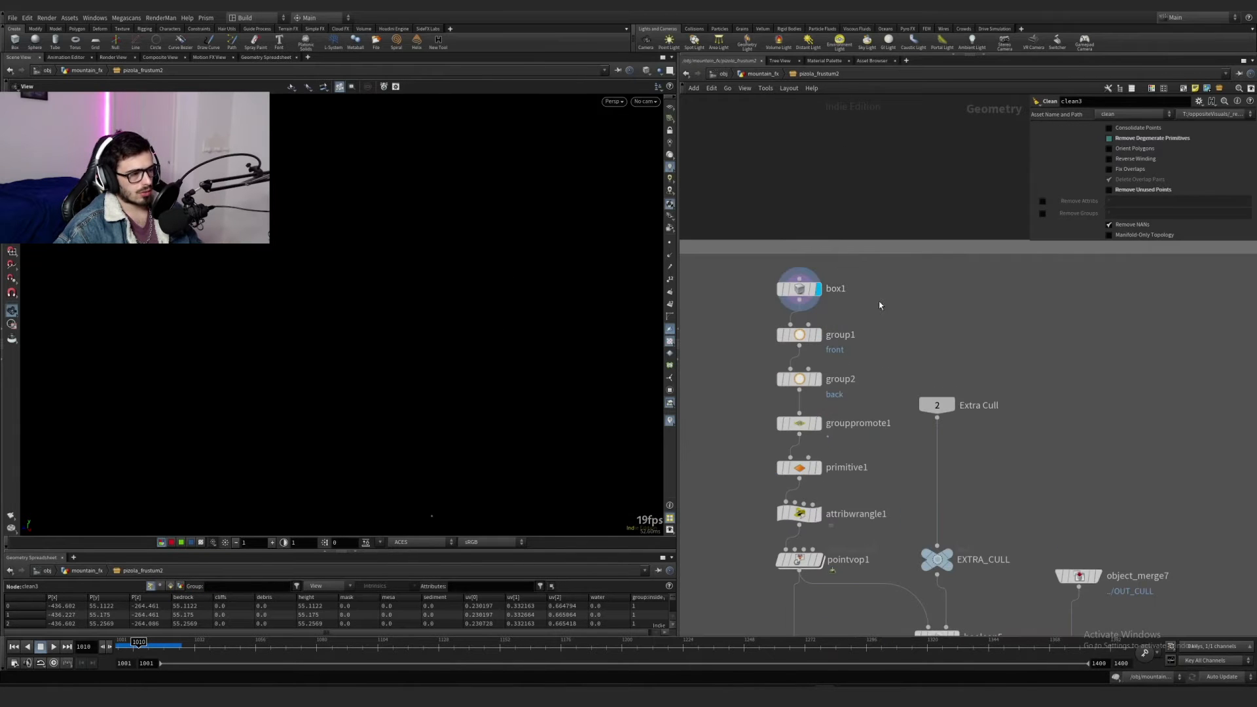
pyautogui.hotkey('space', 'g')
pyautogui.click(669, 107)
# Step: Examine box1 from the top and other orthographic views, finishing in the top view against the grid
pyautogui.hotkey('space', '2')
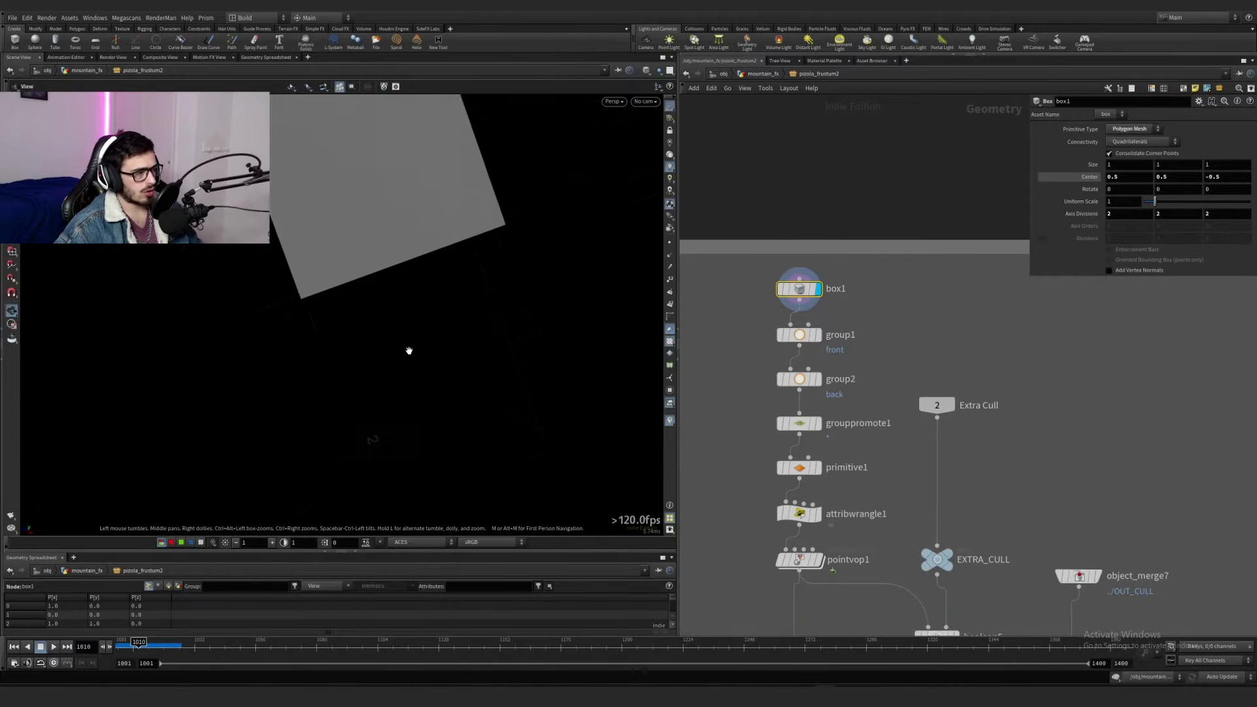
pyautogui.scroll(-3, 406, 351)
pyautogui.hotkey('space', '3')
pyautogui.hotkey('space', '5')
pyautogui.hotkey('space', '4')
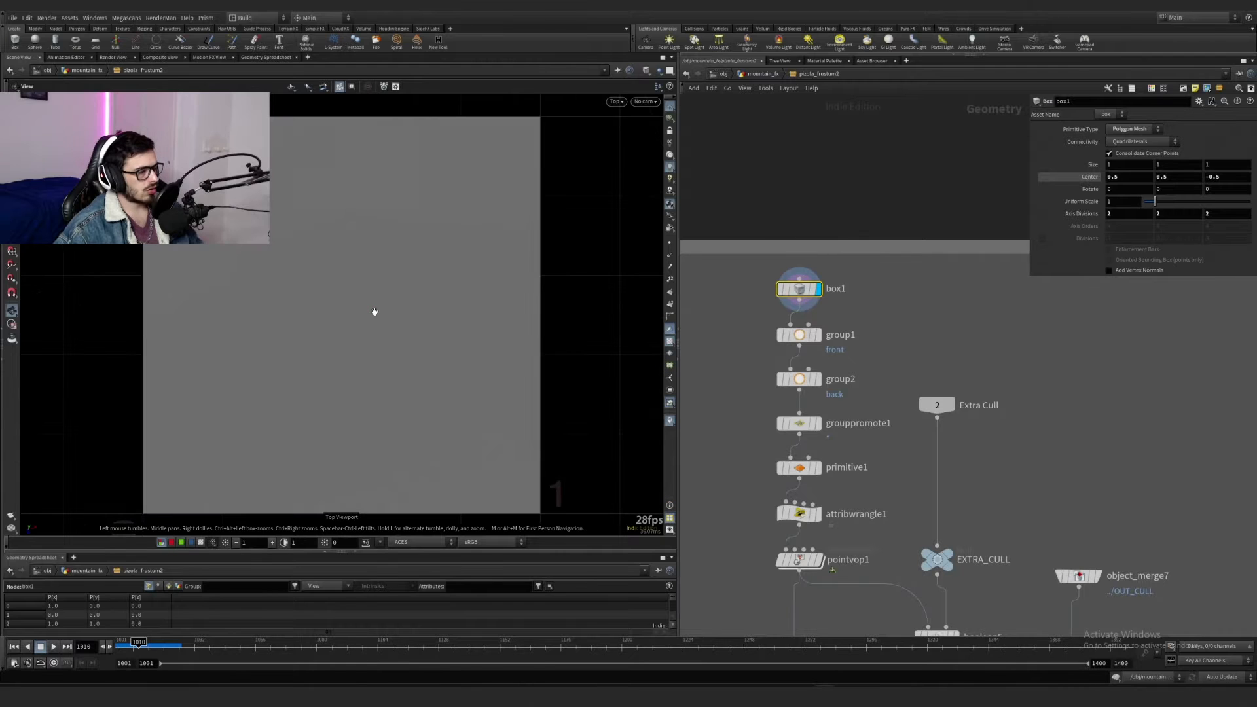
pyautogui.hotkey('space', '3')
pyautogui.hotkey('space', 'h')
pyautogui.hotkey('space', '1')
pyautogui.hotkey('space', '2')
pyautogui.scroll(-5, 419, 307)
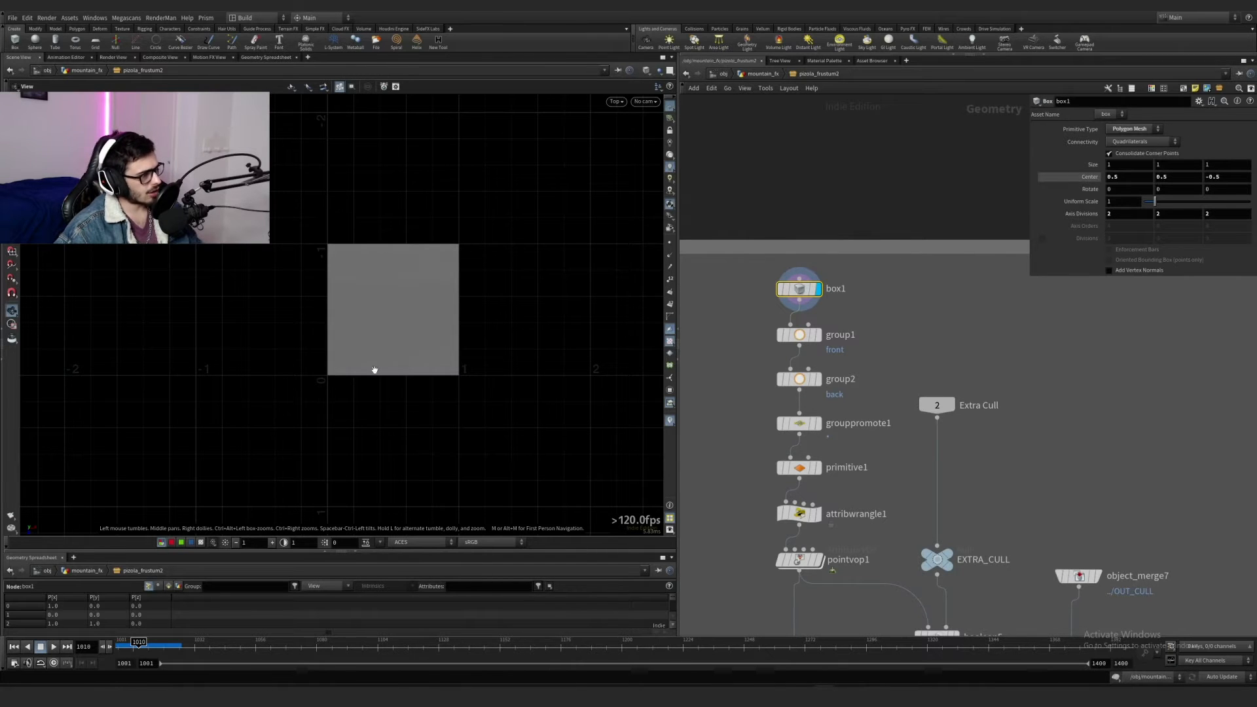
# Step: Display group1 and group2 in the perspective view and examine the box's front and back face groups
pyautogui.click(801, 336)
pyautogui.hotkey('space', '1')
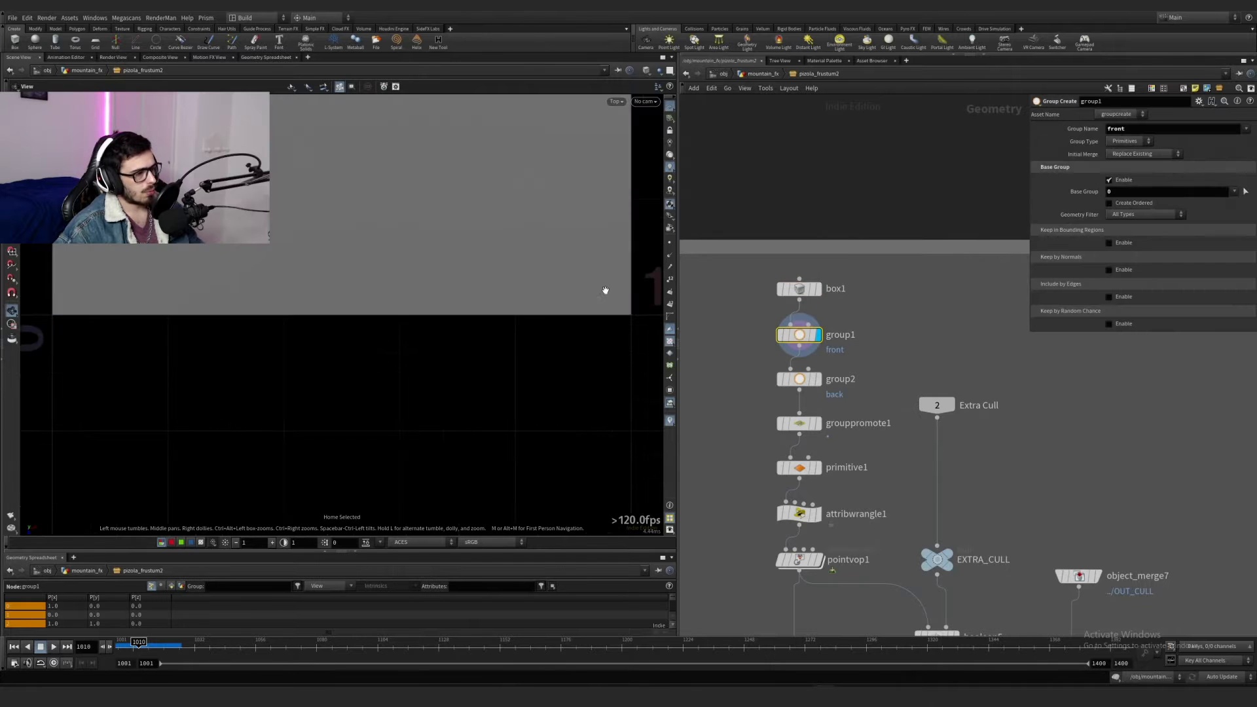
pyautogui.moveTo(550, 290); pyautogui.dragTo(451, 331)
pyautogui.scroll(-5, 451, 331)
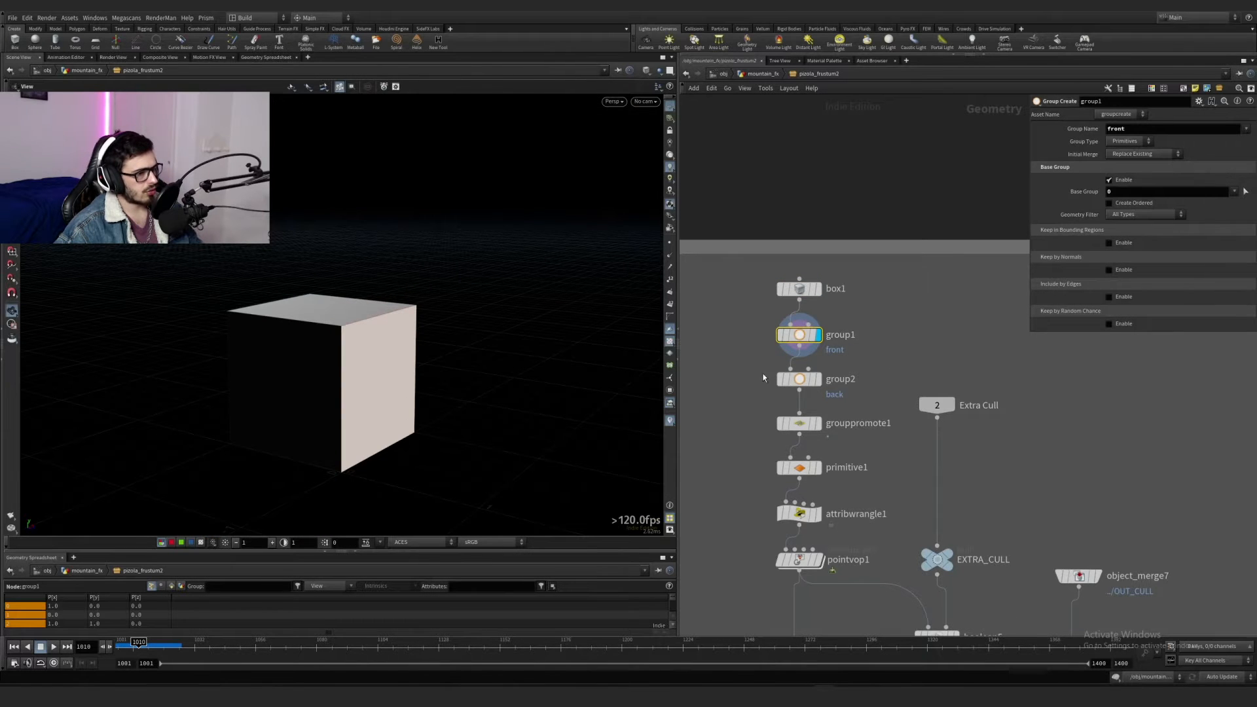
pyautogui.click(818, 383)
pyautogui.moveTo(552, 353); pyautogui.dragTo(468, 328)
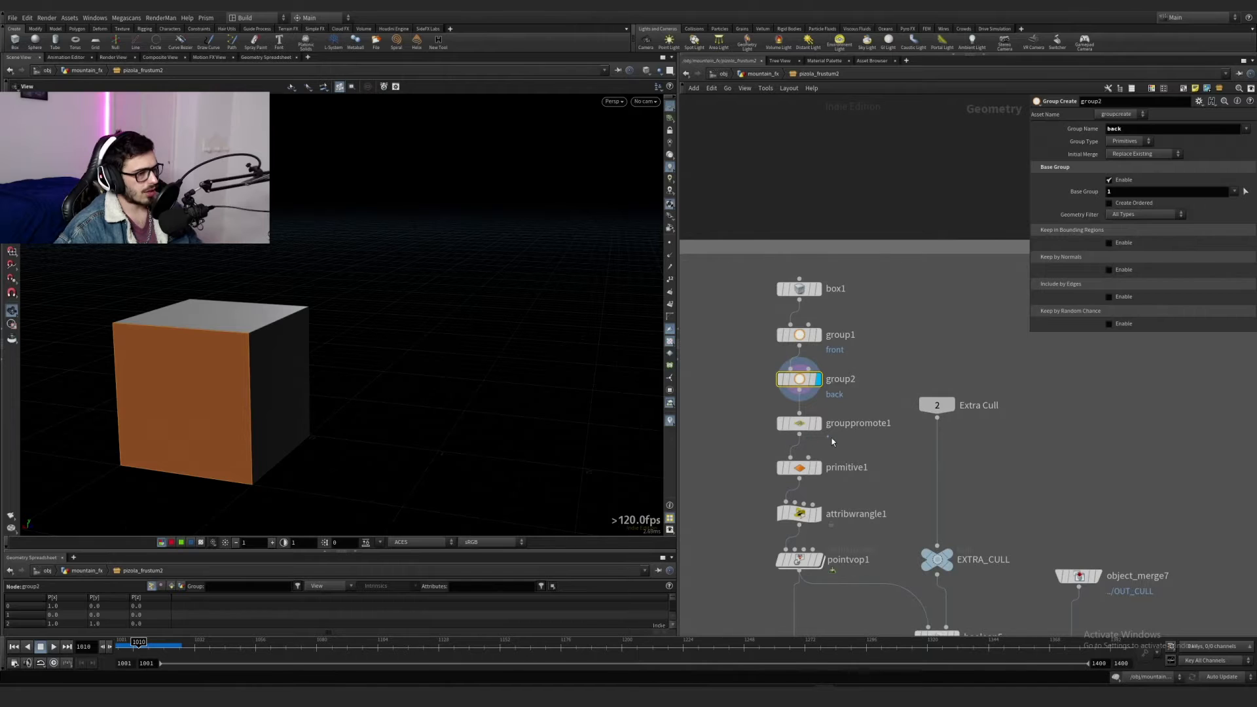
# Step: Display grouppromote1 and primitive1 in turn, examining the group conversion and transform scale settings
pyautogui.click(799, 423)
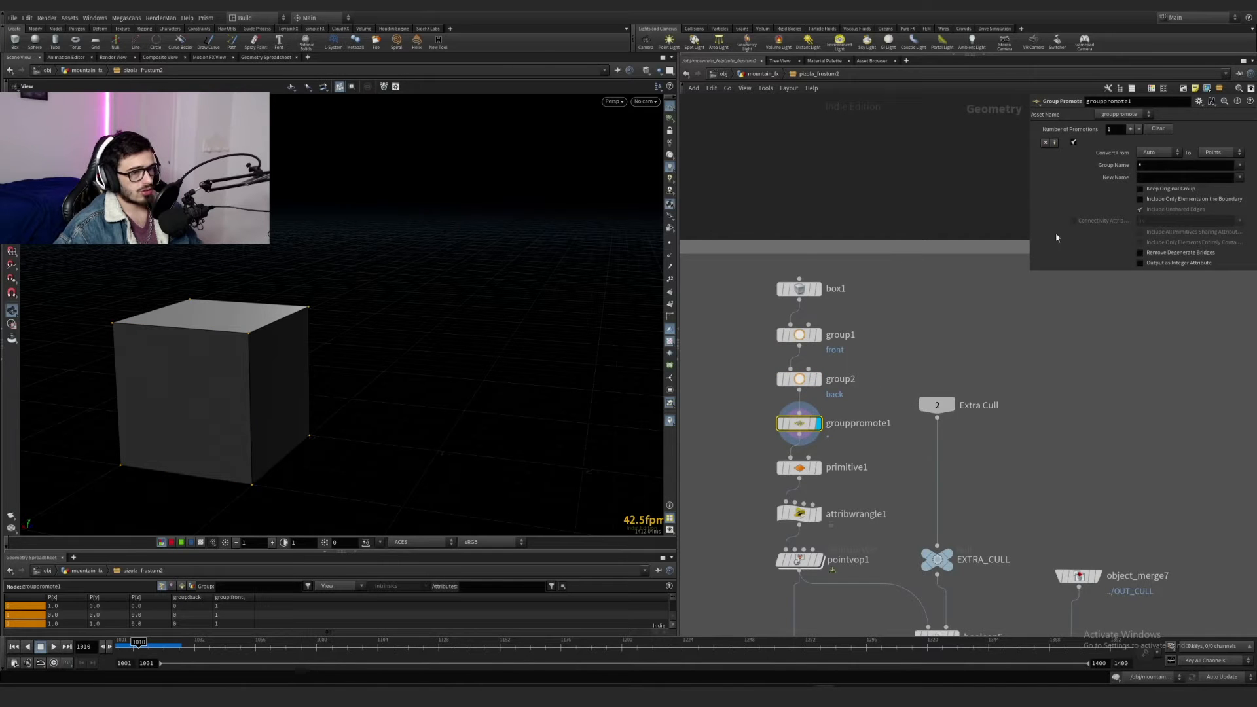
pyautogui.moveTo(840, 436); pyautogui.dragTo(847, 342, button='middle')
pyautogui.click(807, 373)
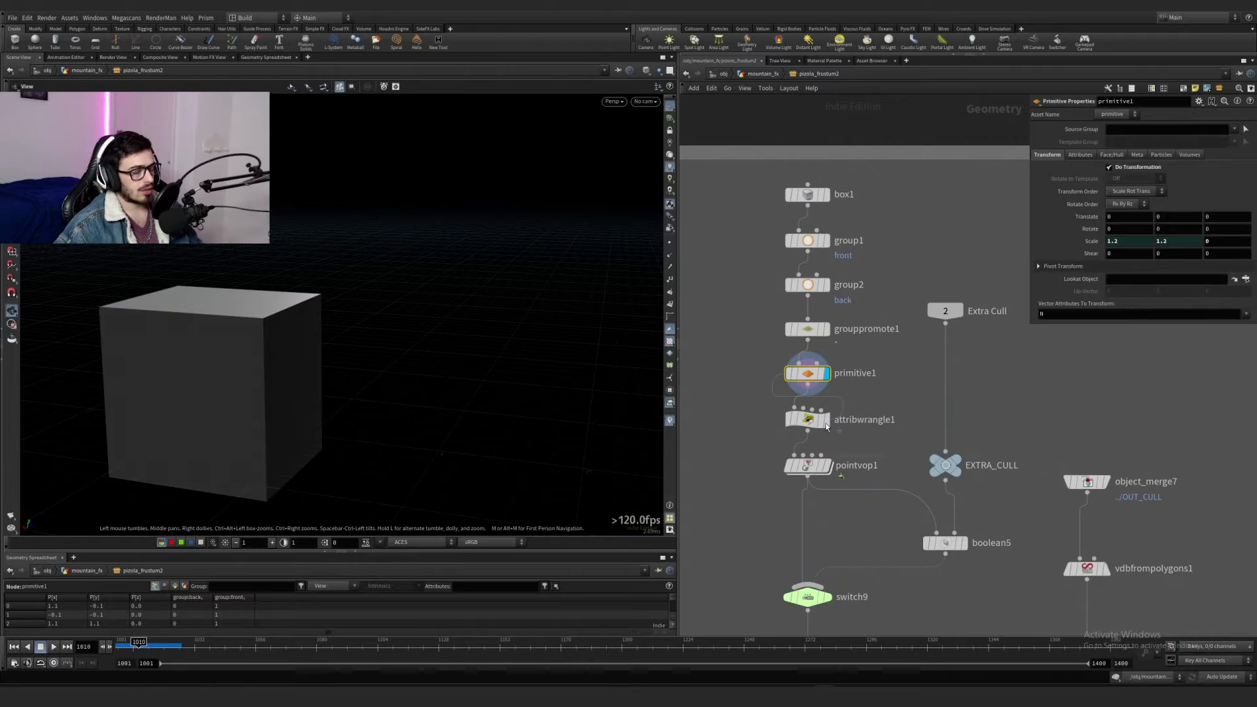
# Step: Display attribwrangle1 and examine the stretched box together with the VEX code for the front, back and padding values
pyautogui.click(829, 428)
pyautogui.moveTo(884, 435); pyautogui.dragTo(713, 394)
pyautogui.moveTo(210, 337); pyautogui.dragTo(84, 353)
pyautogui.moveTo(84, 354); pyautogui.dragTo(77, 364, button='right')
pyautogui.moveTo(77, 364); pyautogui.dragTo(252, 300)
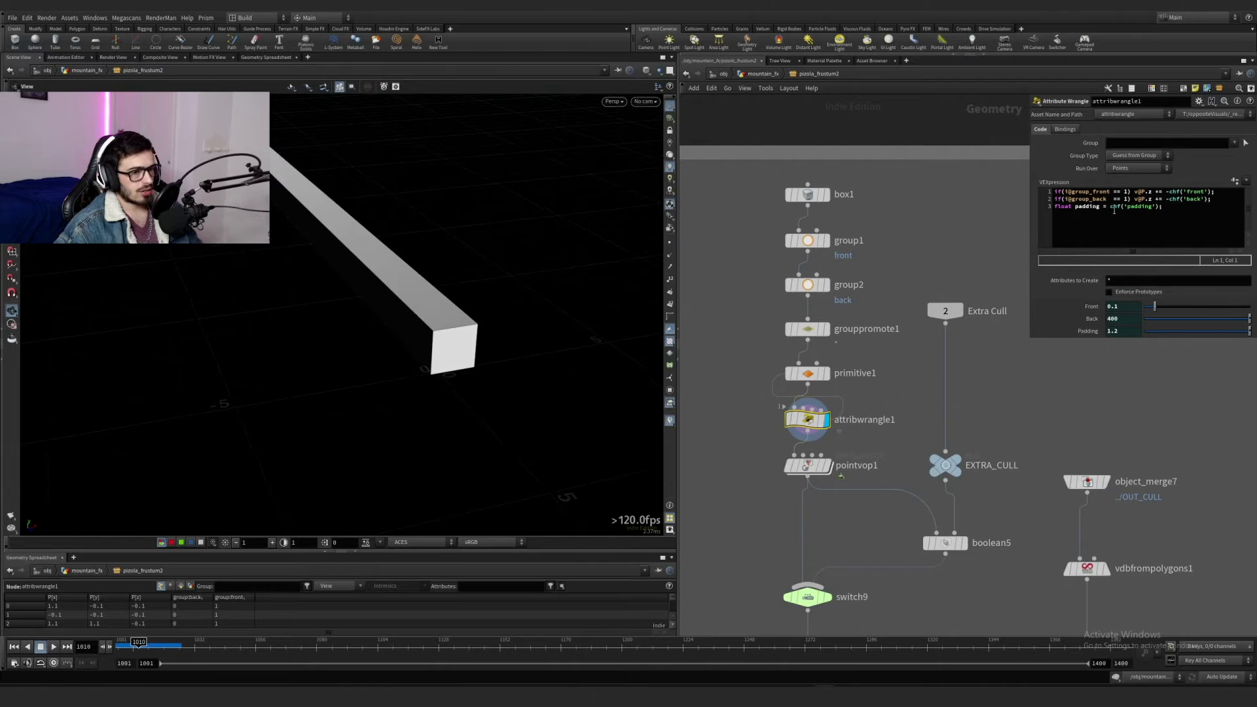
pyautogui.moveTo(395, 284); pyautogui.dragTo(281, 175)
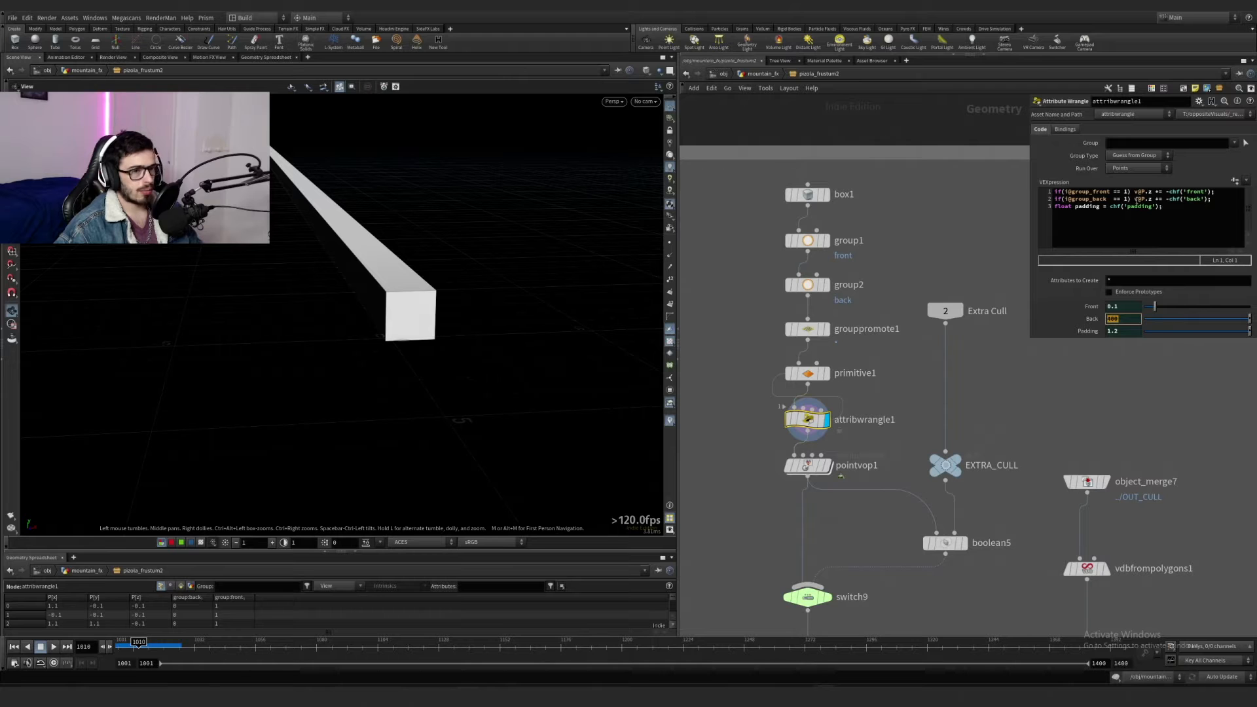
pyautogui.click(1133, 199)
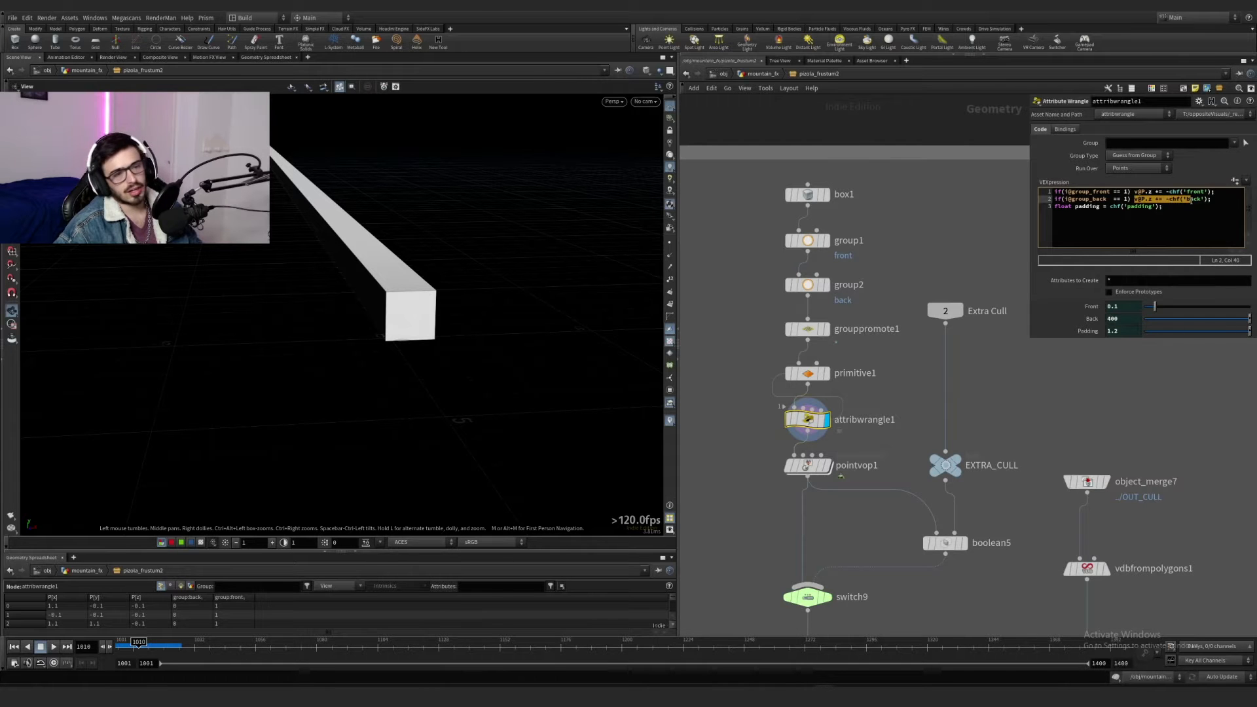
pyautogui.click(1153, 207)
# Step: Display pointvop1, inspect the camera reference of fromndcgeo1 inside it, and return to the pizola_frustum2 network
pyautogui.moveTo(845, 478); pyautogui.dragTo(827, 403, button='middle')
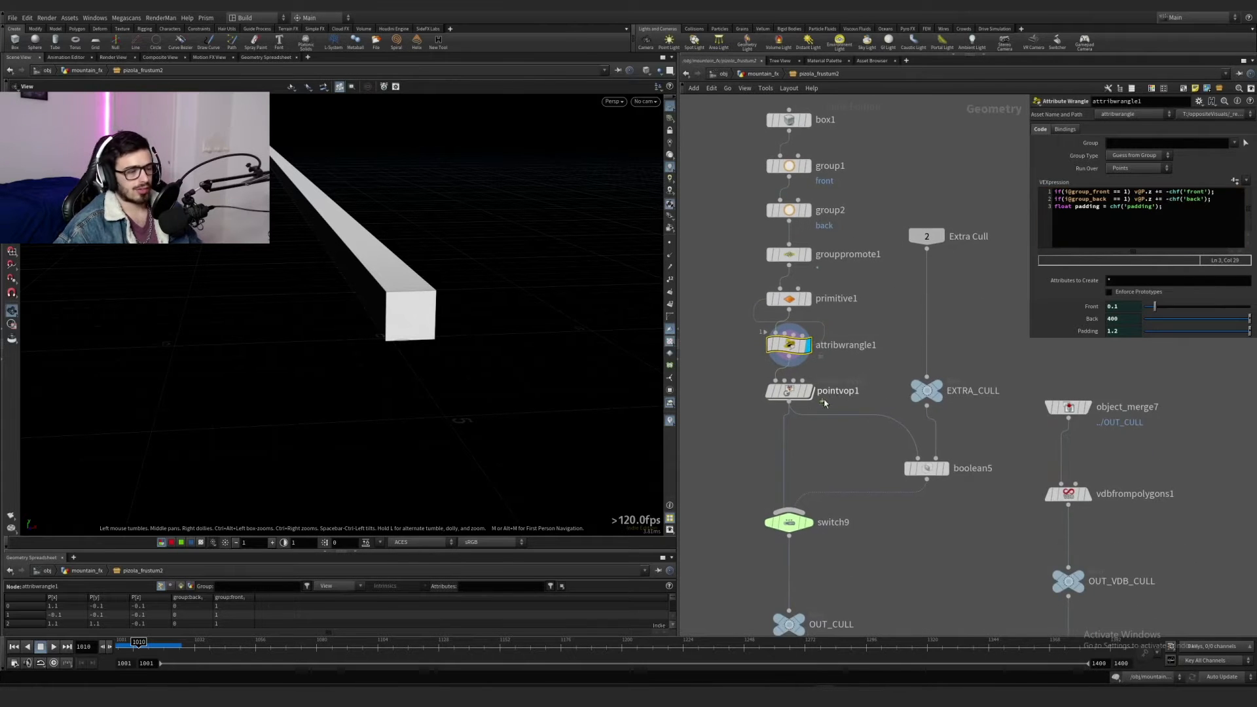
pyautogui.click(809, 392)
pyautogui.doubleClick(811, 395)
pyautogui.press('g')
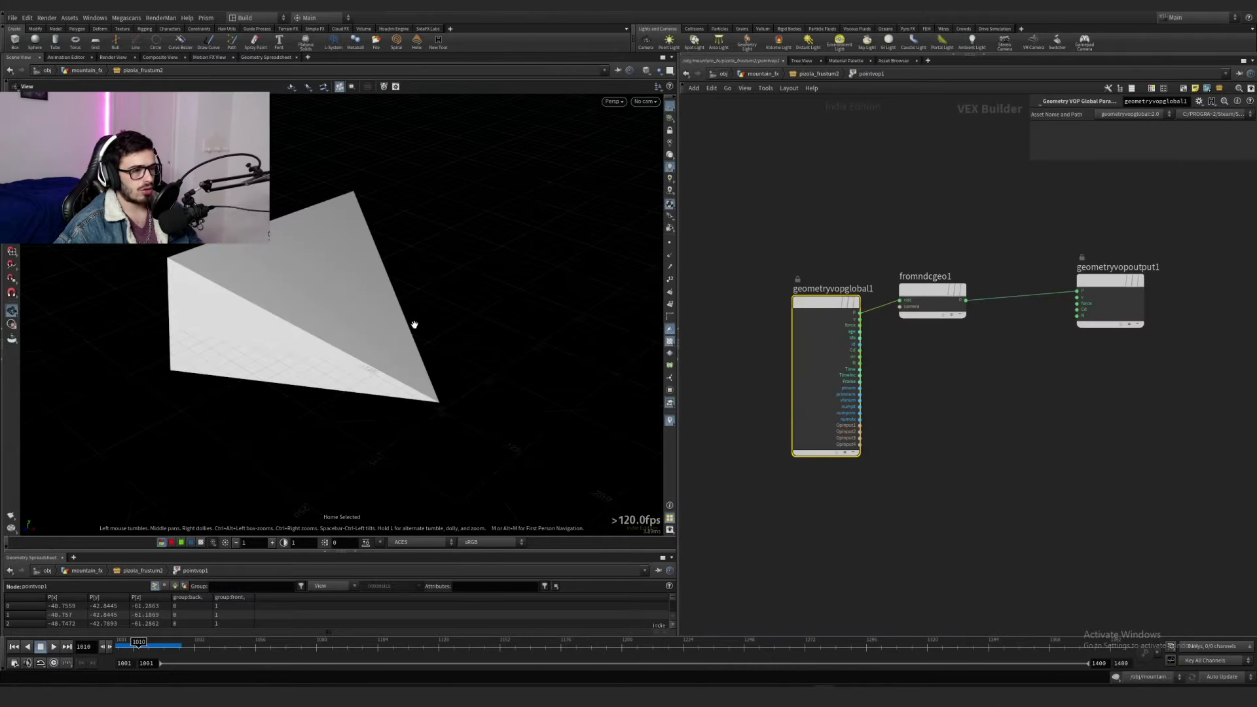
pyautogui.moveTo(981, 256); pyautogui.dragTo(940, 300)
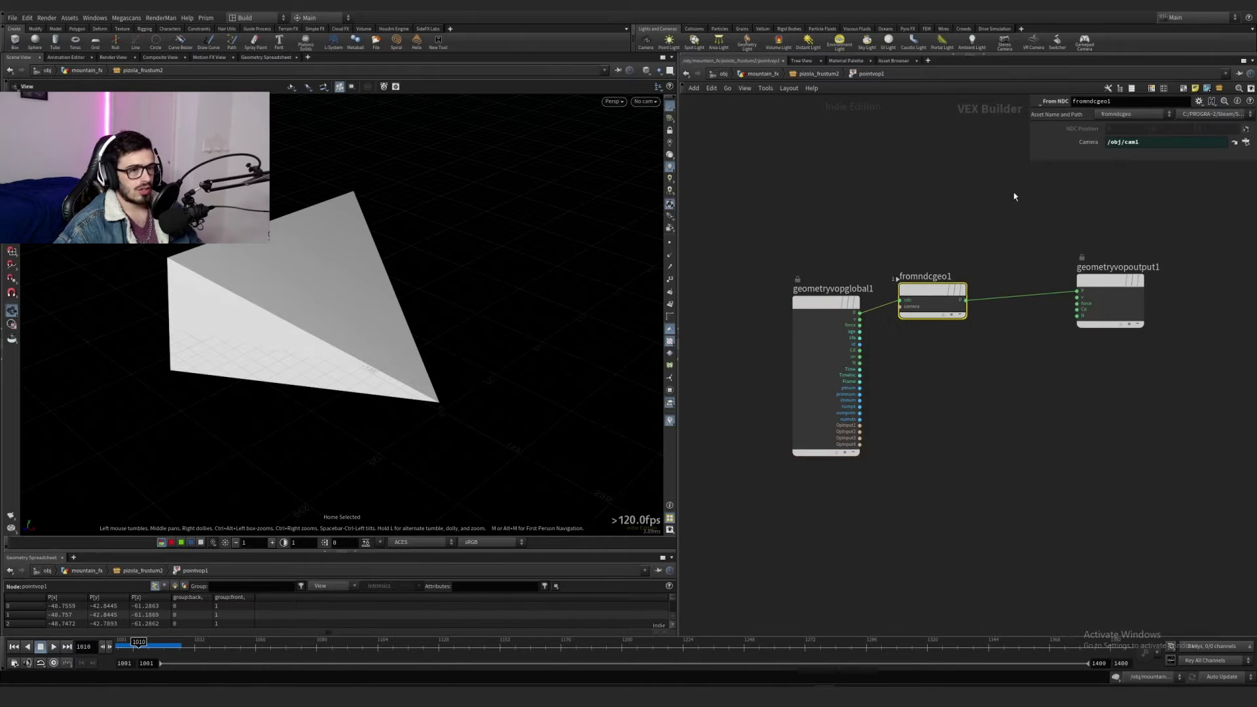
pyautogui.click(1149, 143)
pyautogui.click(818, 73)
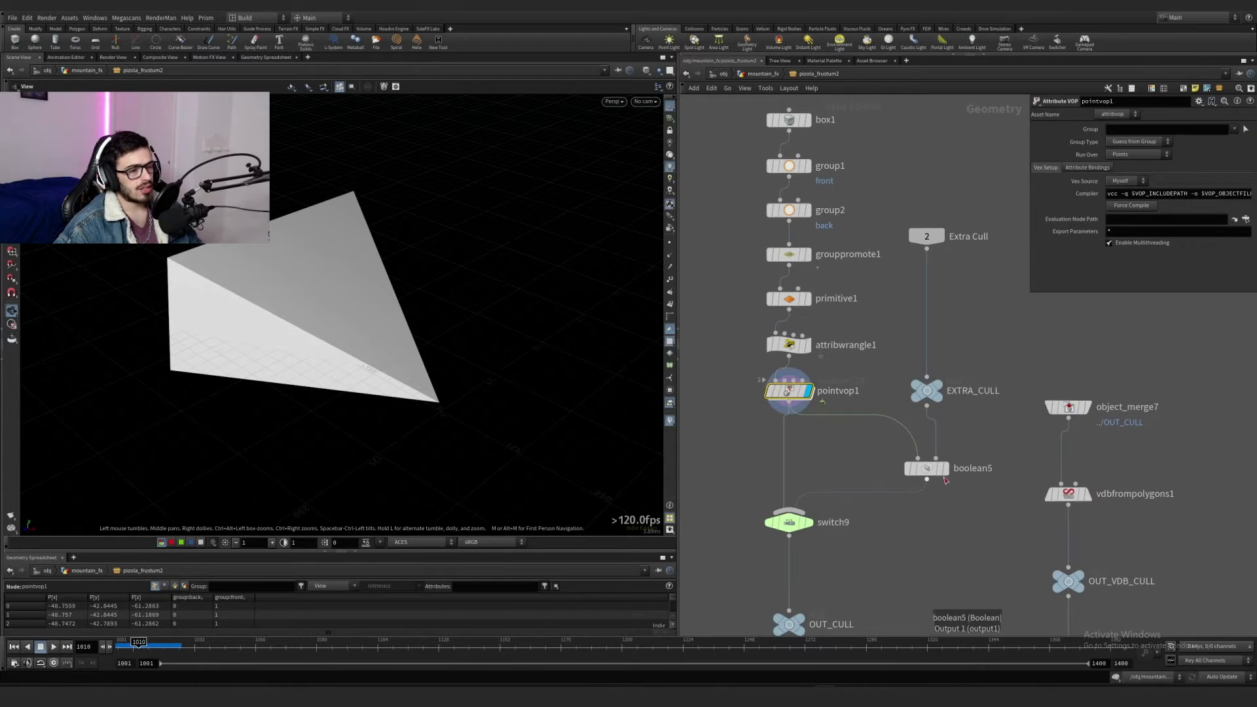
# Step: Go back up to the mountain_fx network and examine the mountain geometry culled by pizola_frustum2 from several angles and distances
pyautogui.scroll(-3, 833, 442)
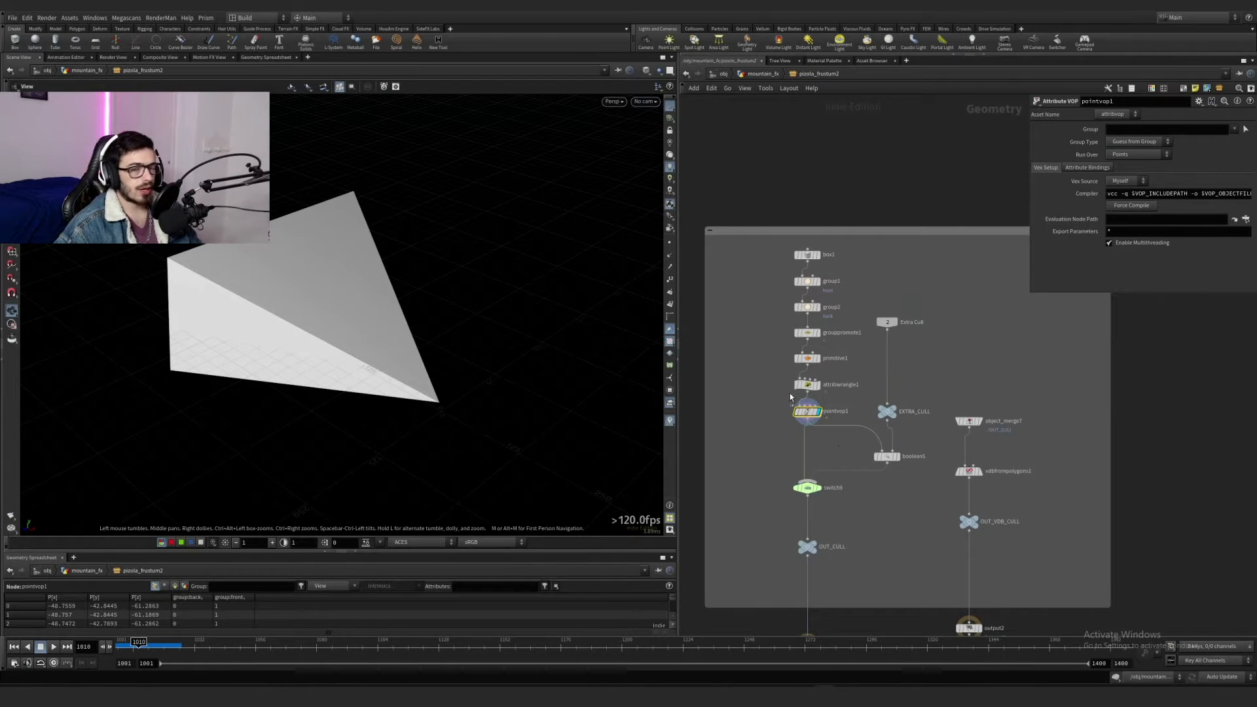
pyautogui.press('u')
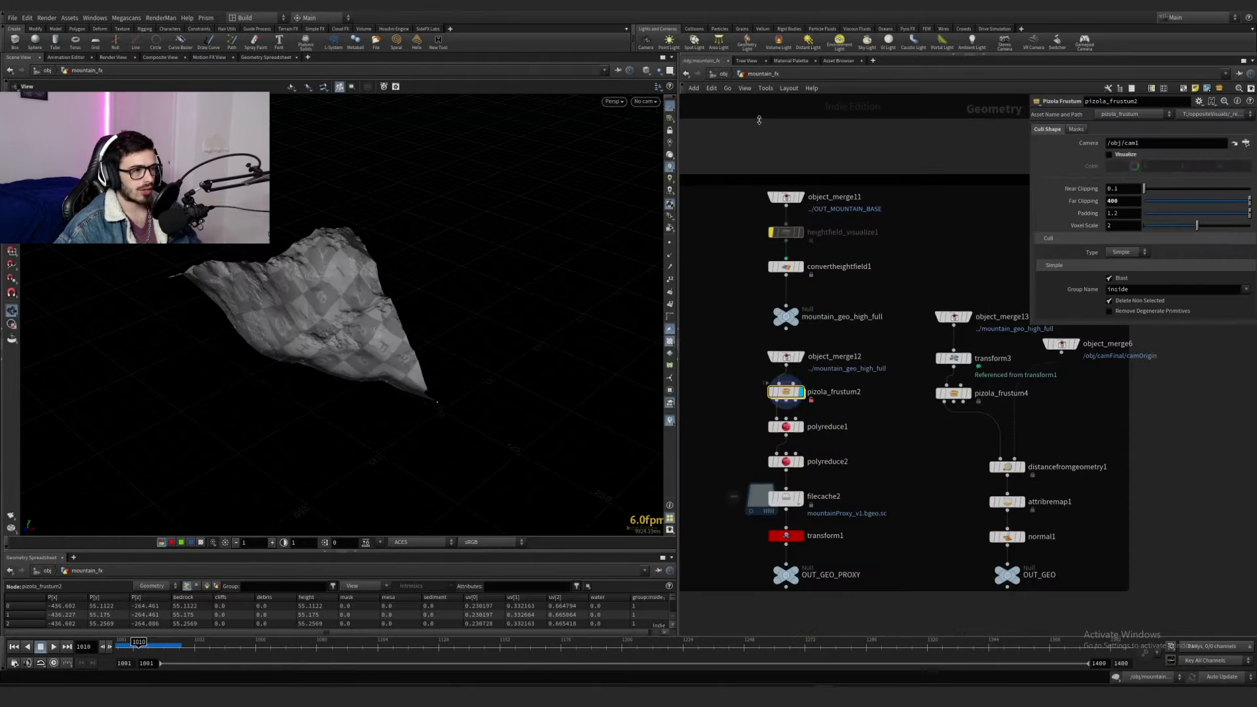
pyautogui.moveTo(452, 350); pyautogui.dragTo(353, 412)
pyautogui.moveTo(353, 412); pyautogui.dragTo(650, 319, button='right')
pyautogui.moveTo(650, 319); pyautogui.dragTo(410, 325)
pyautogui.moveTo(409, 325); pyautogui.dragTo(584, 309, button='right')
pyautogui.moveTo(584, 309); pyautogui.dragTo(418, 326)
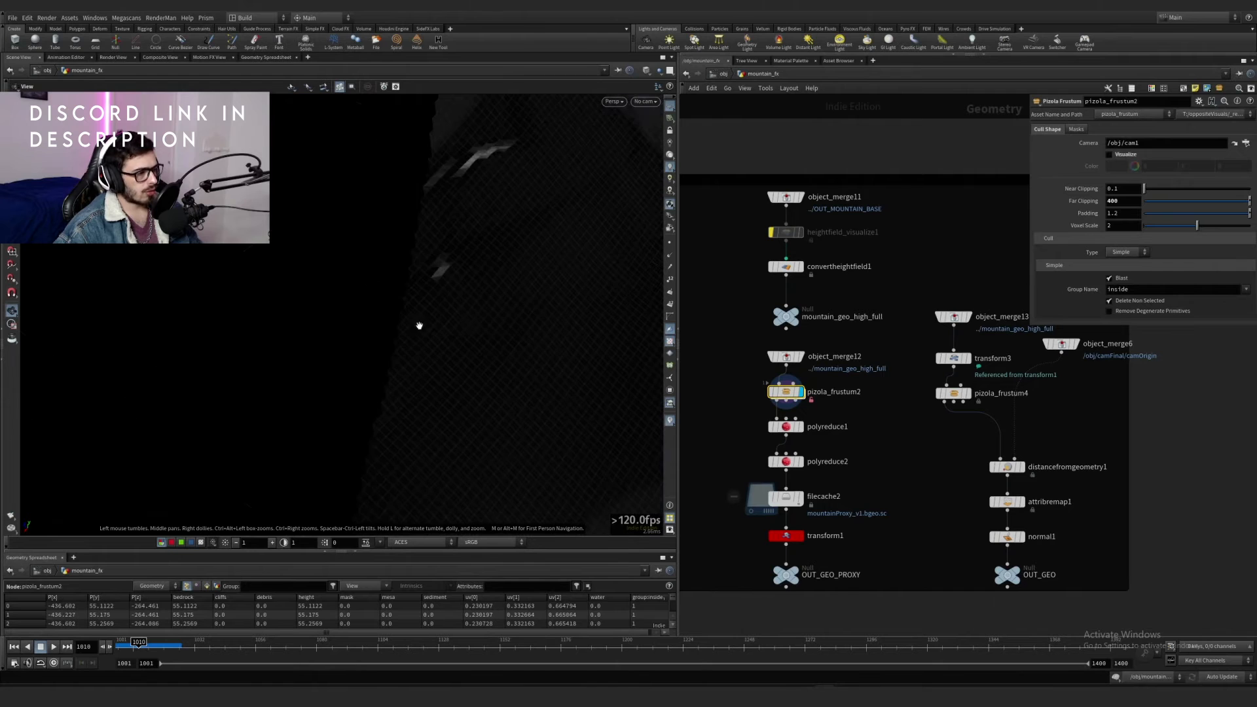
pyautogui.moveTo(419, 325); pyautogui.dragTo(479, 288, button='right')
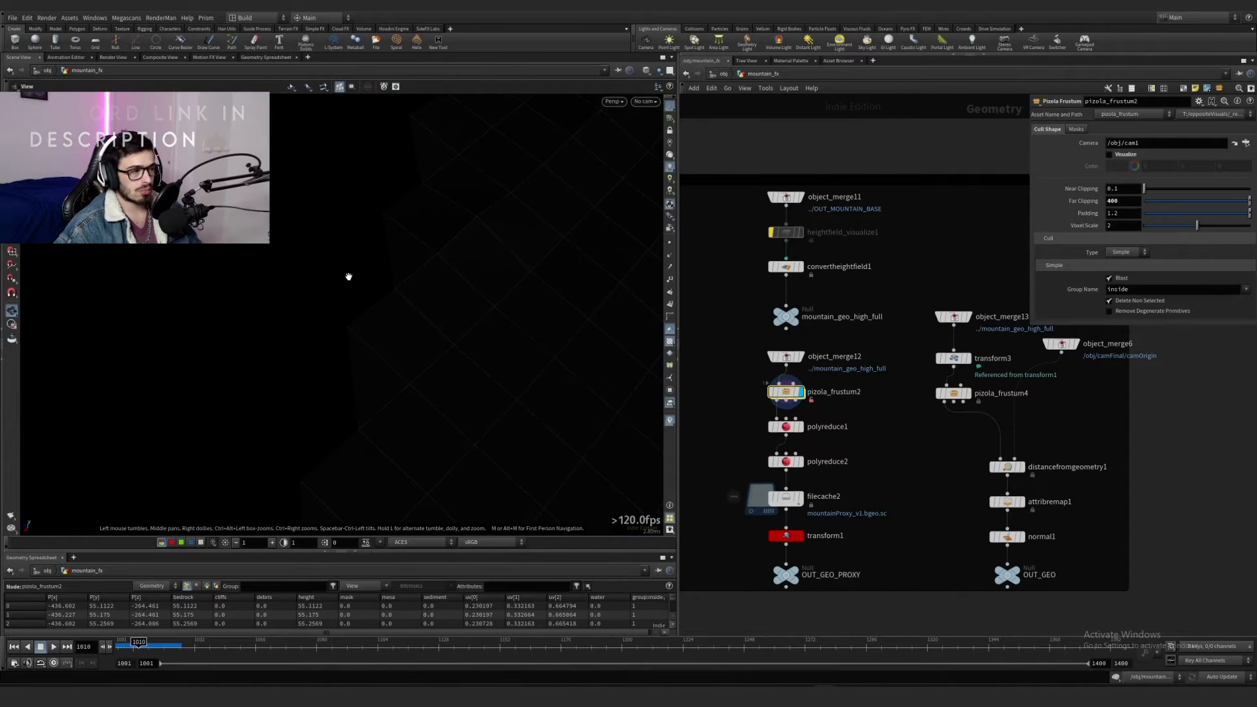
pyautogui.moveTo(388, 244); pyautogui.dragTo(491, 351)
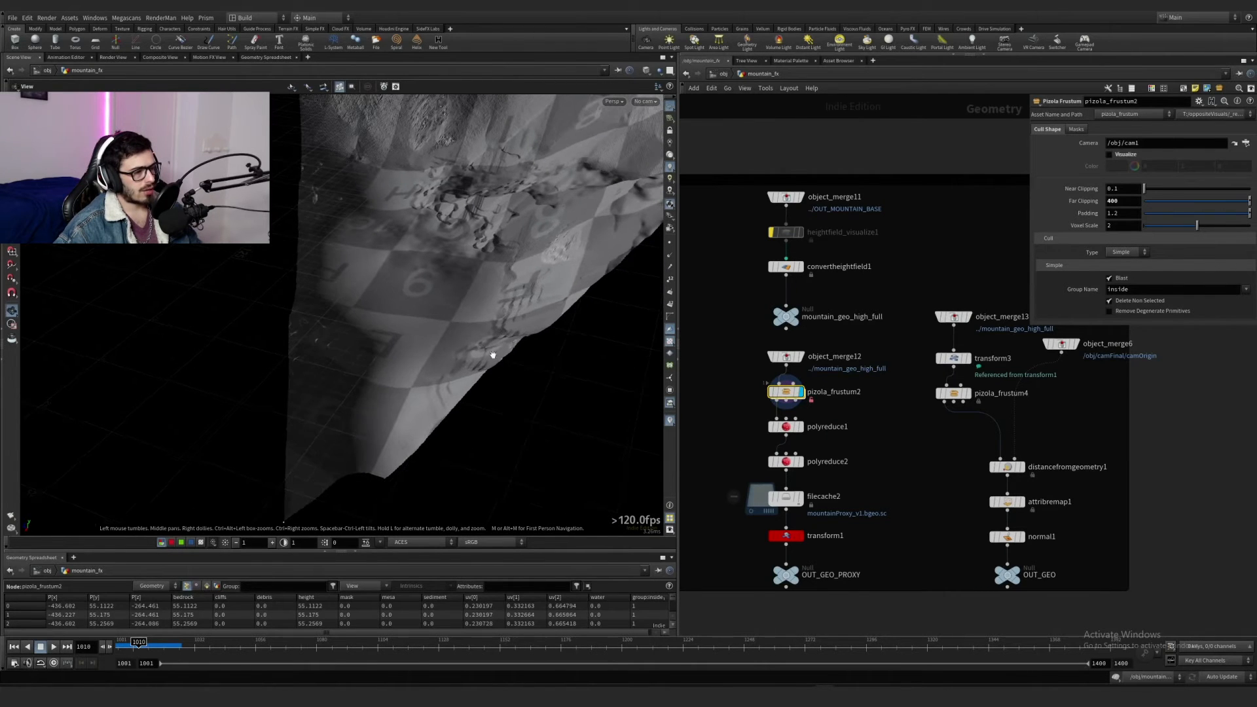
# Step: Display polyreduce1 and examine its reduction settings and the resulting mountain mesh
pyautogui.click(801, 428)
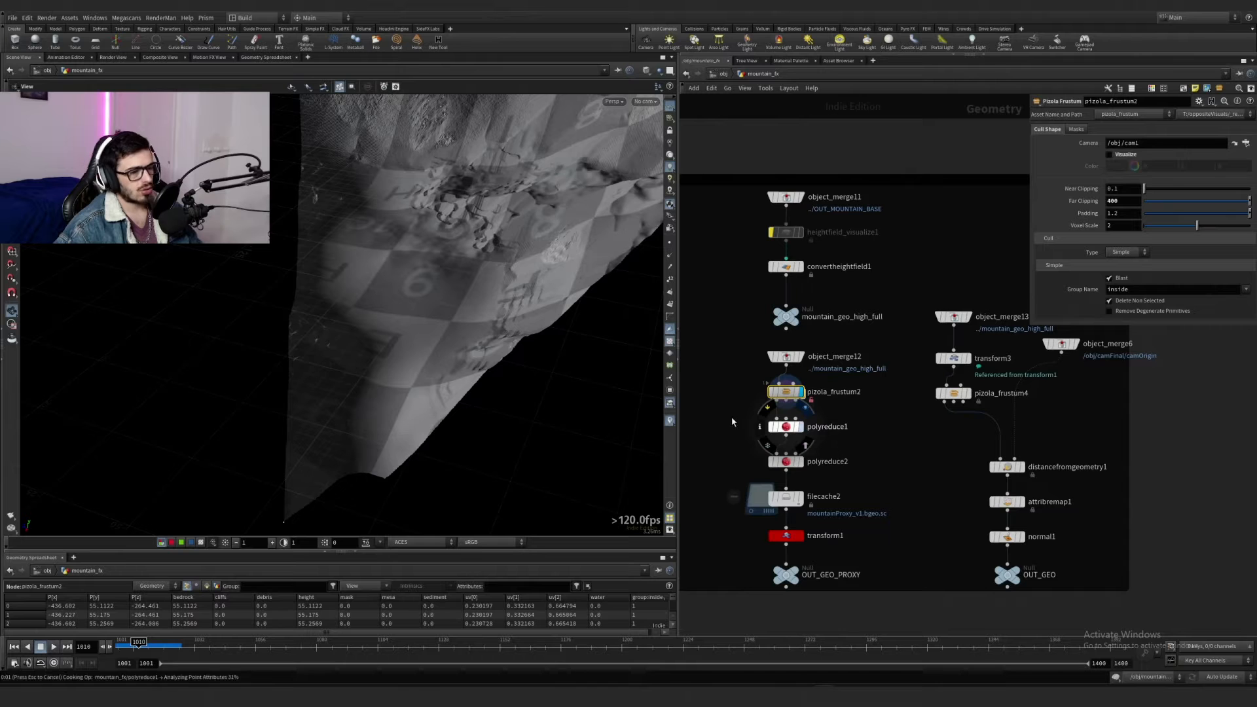
pyautogui.click(786, 426)
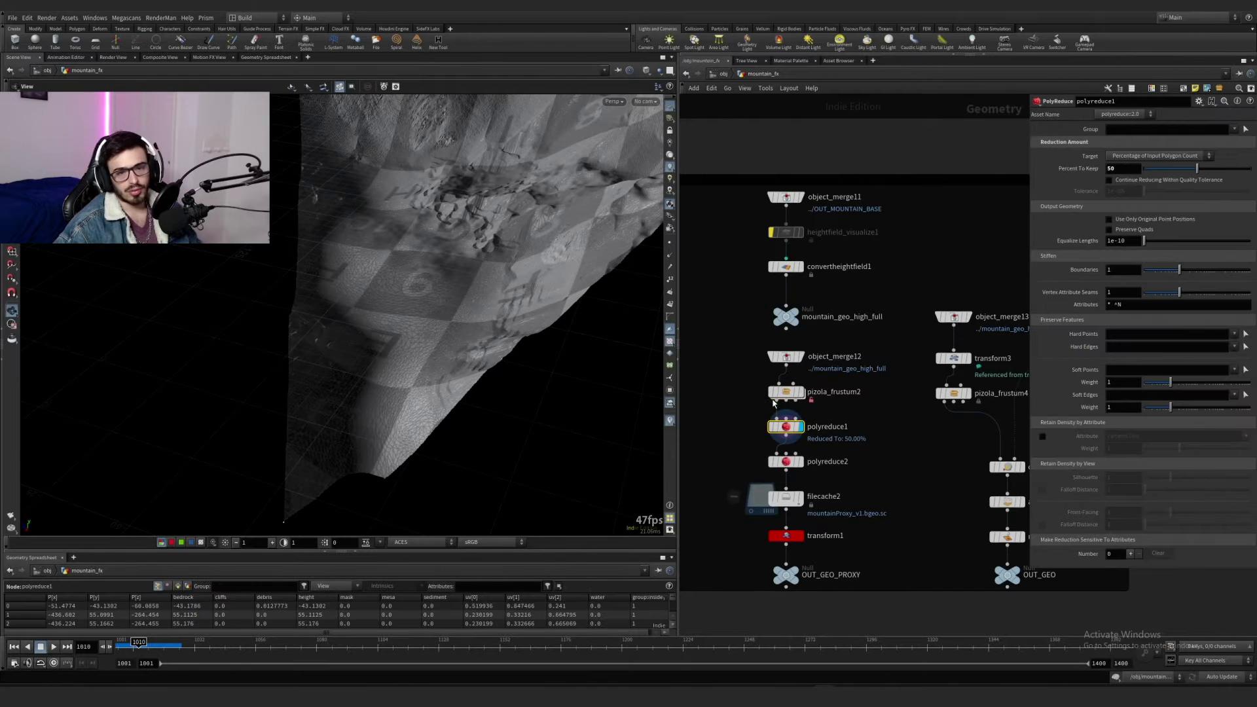
pyautogui.moveTo(556, 317); pyautogui.dragTo(458, 327)
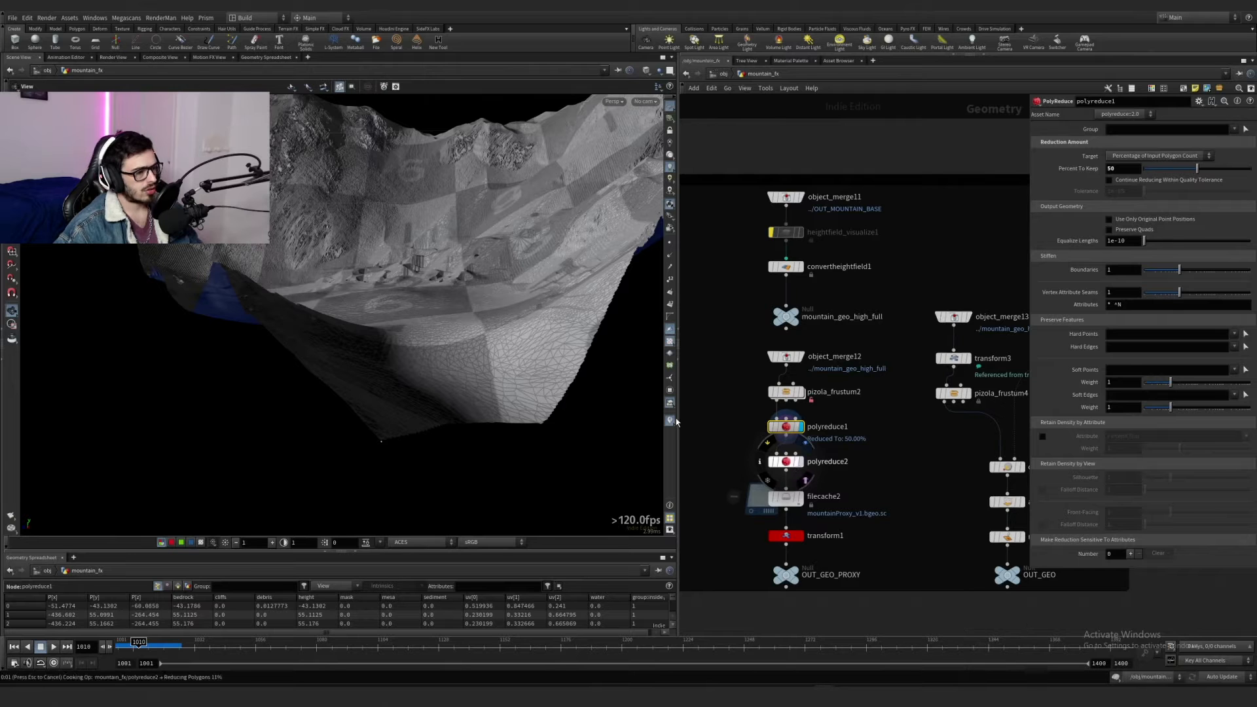
# Step: Display polyreduce2 and compare the geometry information of polyreduce2, pizola_frustum2 and filecache2
pyautogui.click(786, 461)
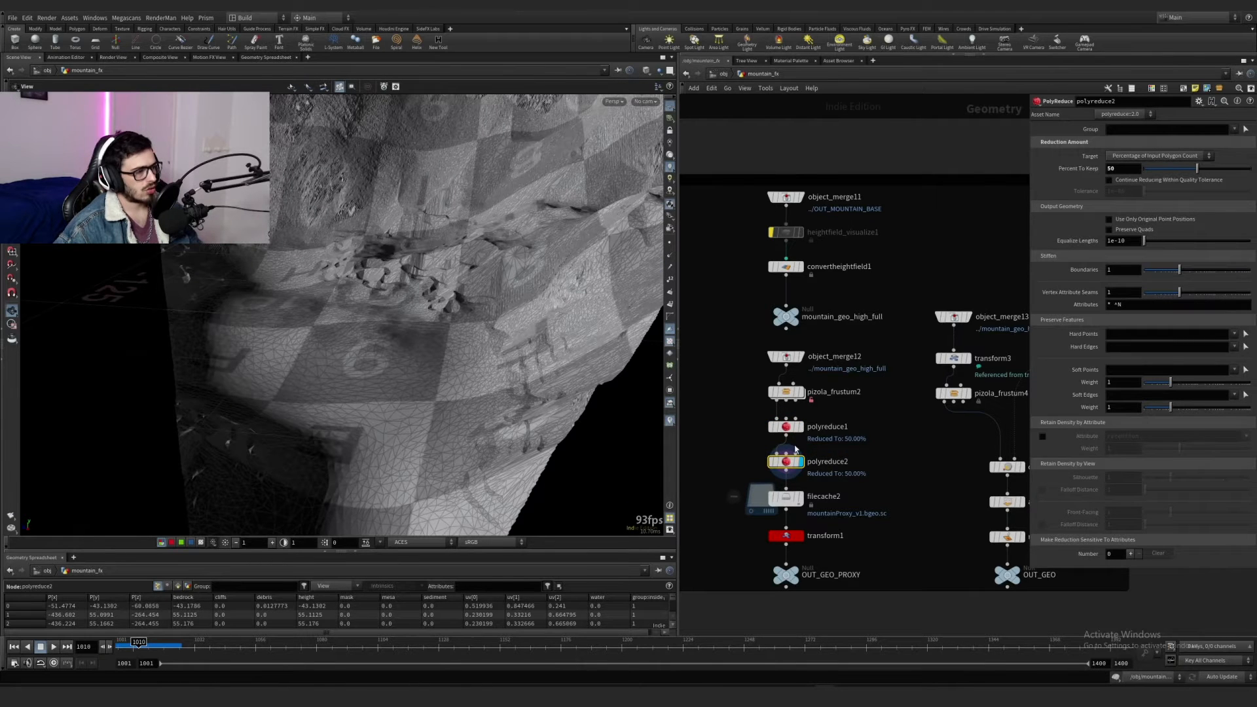
pyautogui.middleClick(792, 469)
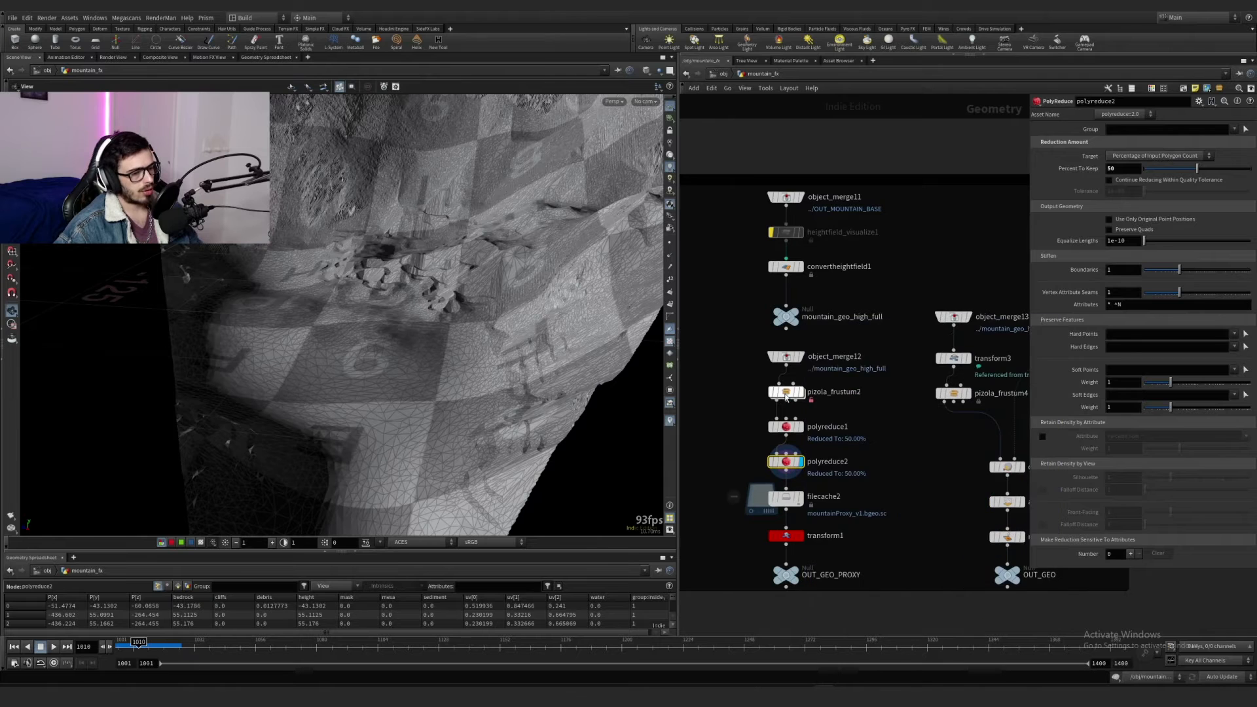
pyautogui.middleClick(785, 396)
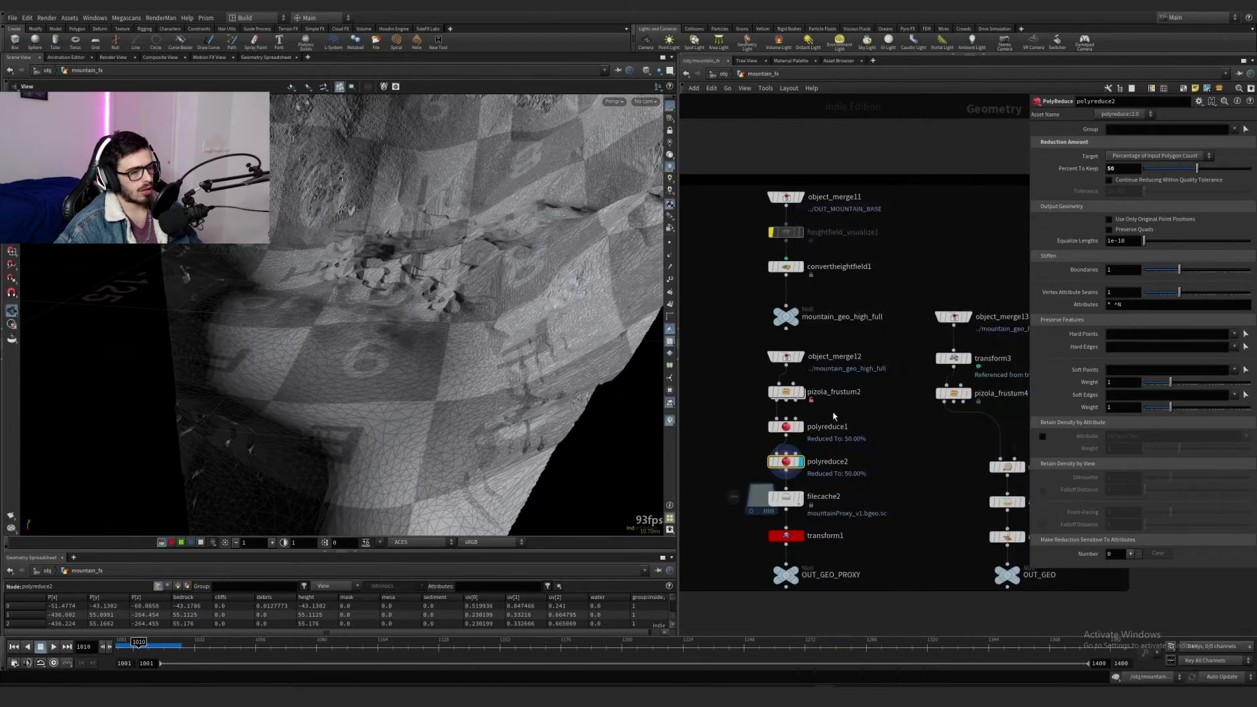
pyautogui.scroll(-2, 821, 418)
pyautogui.middleClick(794, 486)
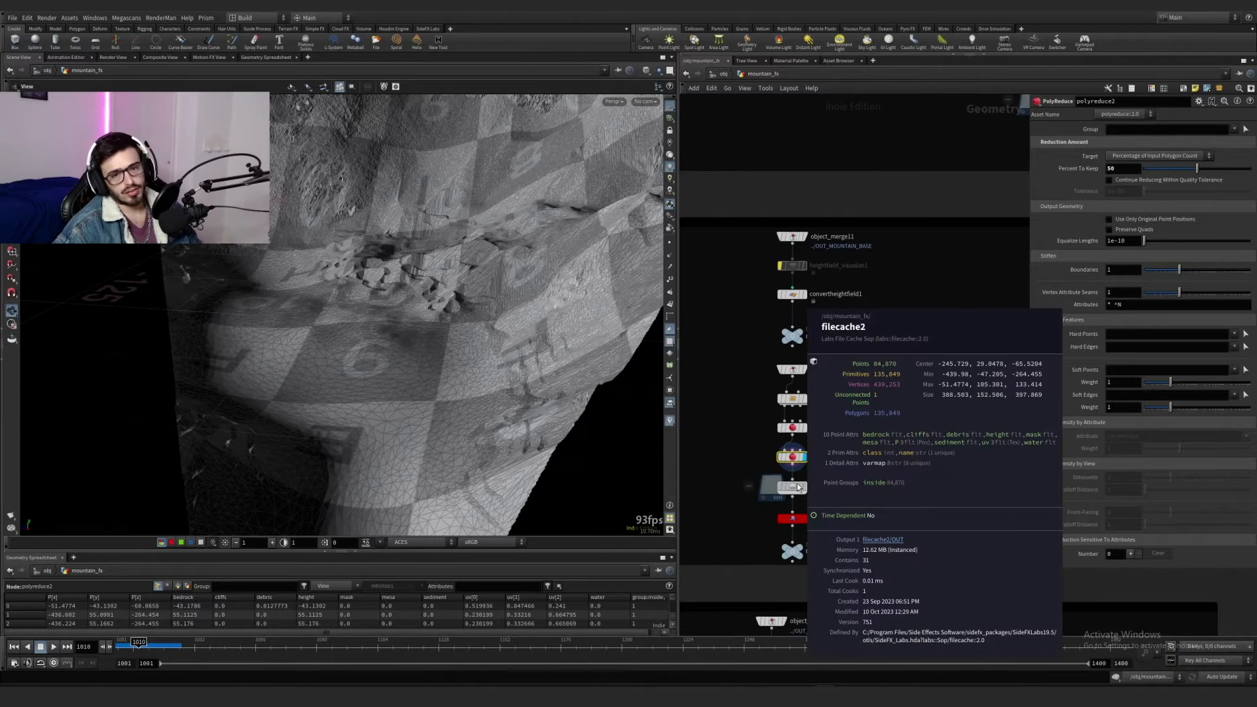
pyautogui.scroll(4, 794, 484)
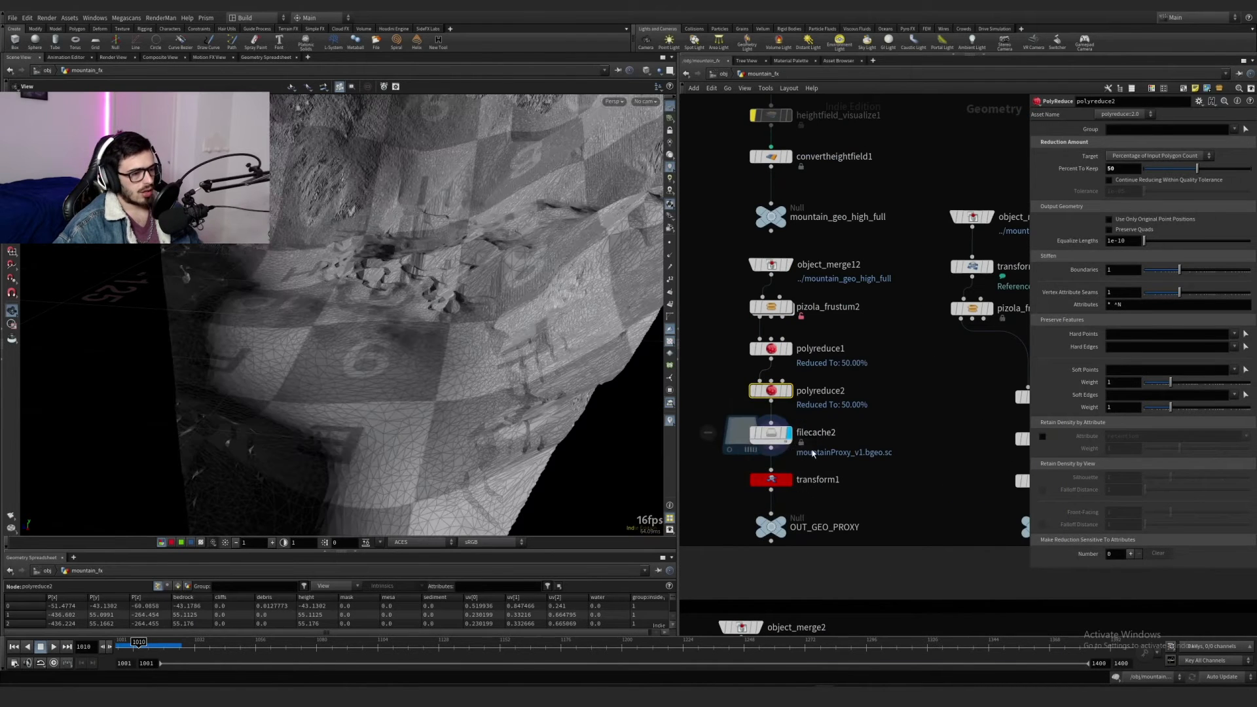
# Step: Inspect filecache2's cache settings and view the cached mountain through camFinal and cam1
pyautogui.click(770, 433)
pyautogui.click(645, 101)
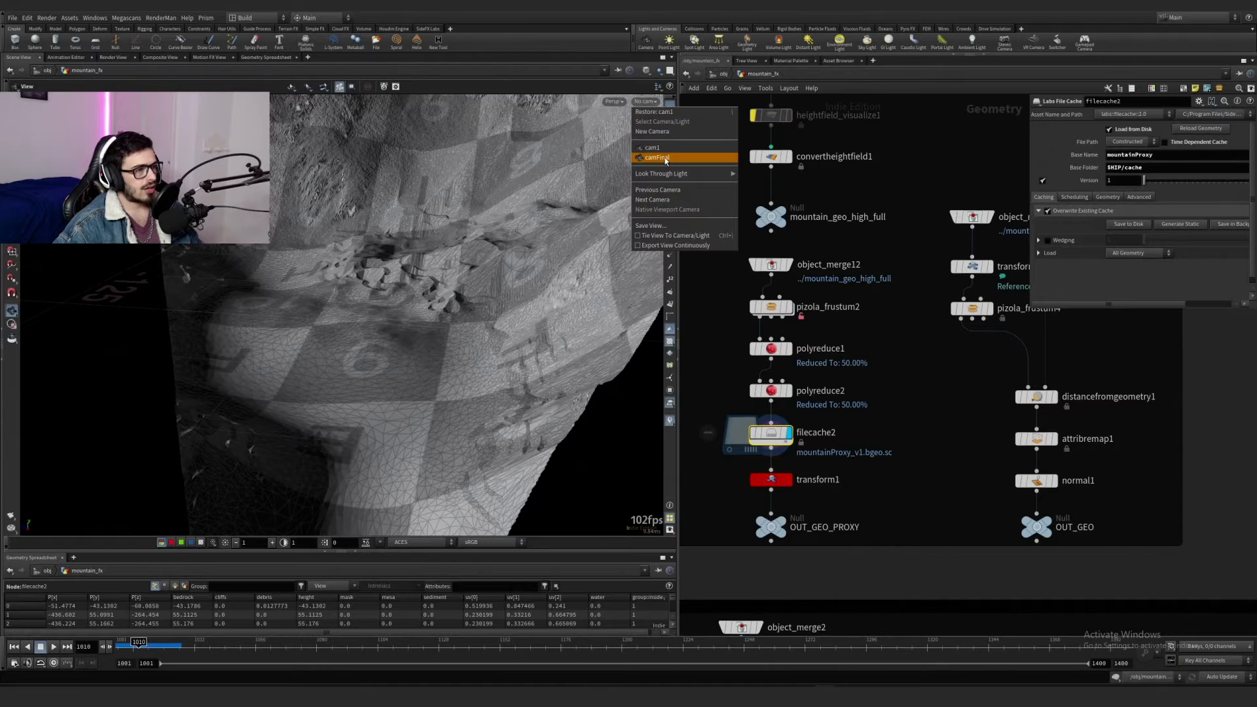
pyautogui.click(659, 157)
pyautogui.click(646, 102)
pyautogui.click(656, 148)
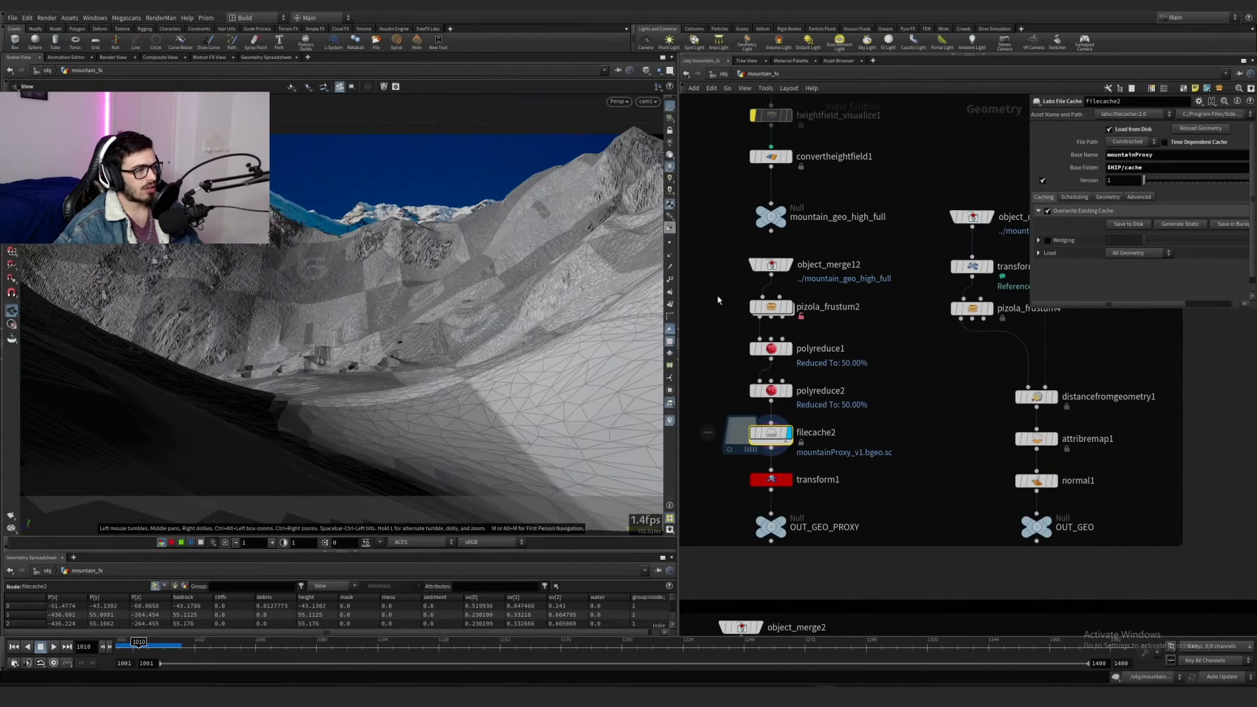
# Step: Display transform1, examine its uniform scale and compare the scaled mountain through cam1 and camFinal
pyautogui.click(771, 479)
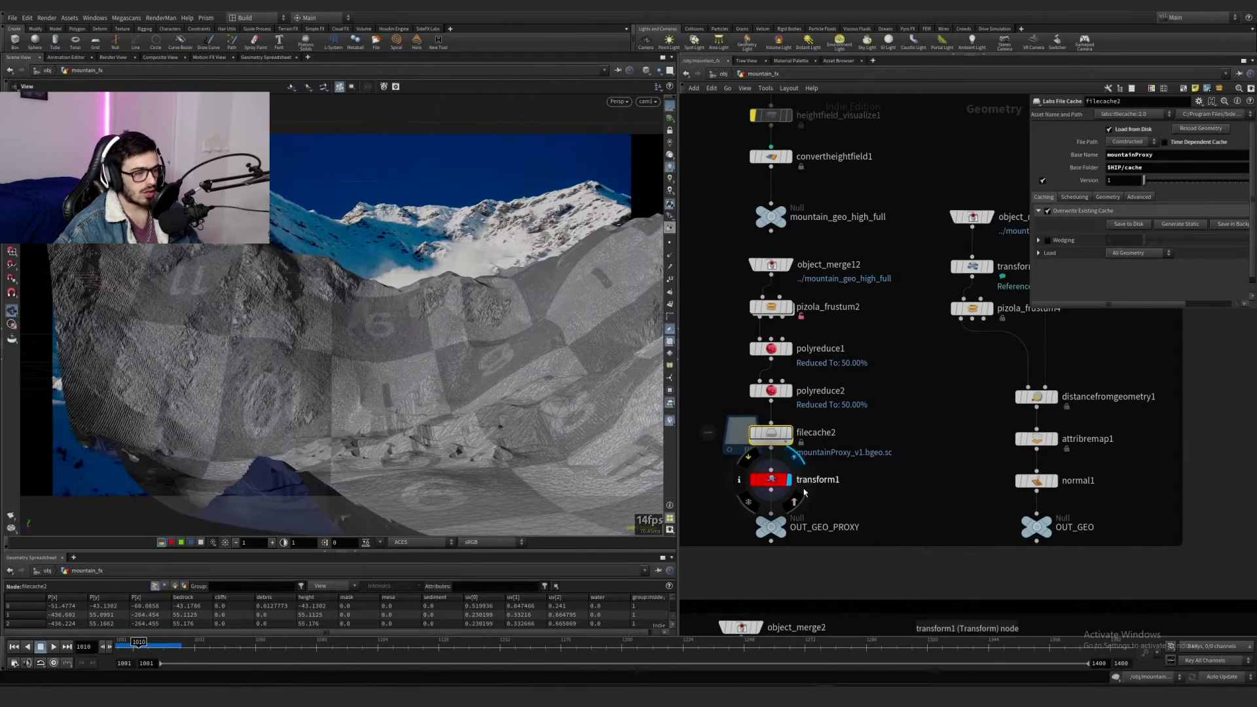
pyautogui.click(788, 479)
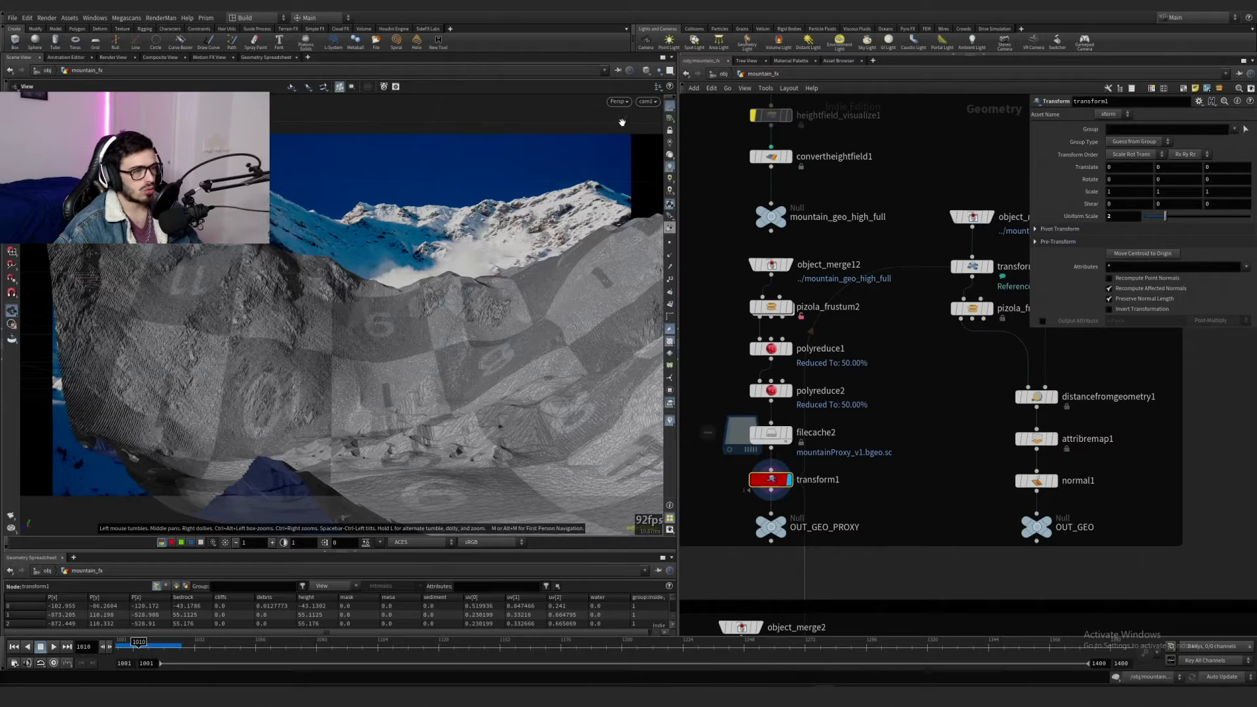
pyautogui.click(646, 101)
pyautogui.click(656, 147)
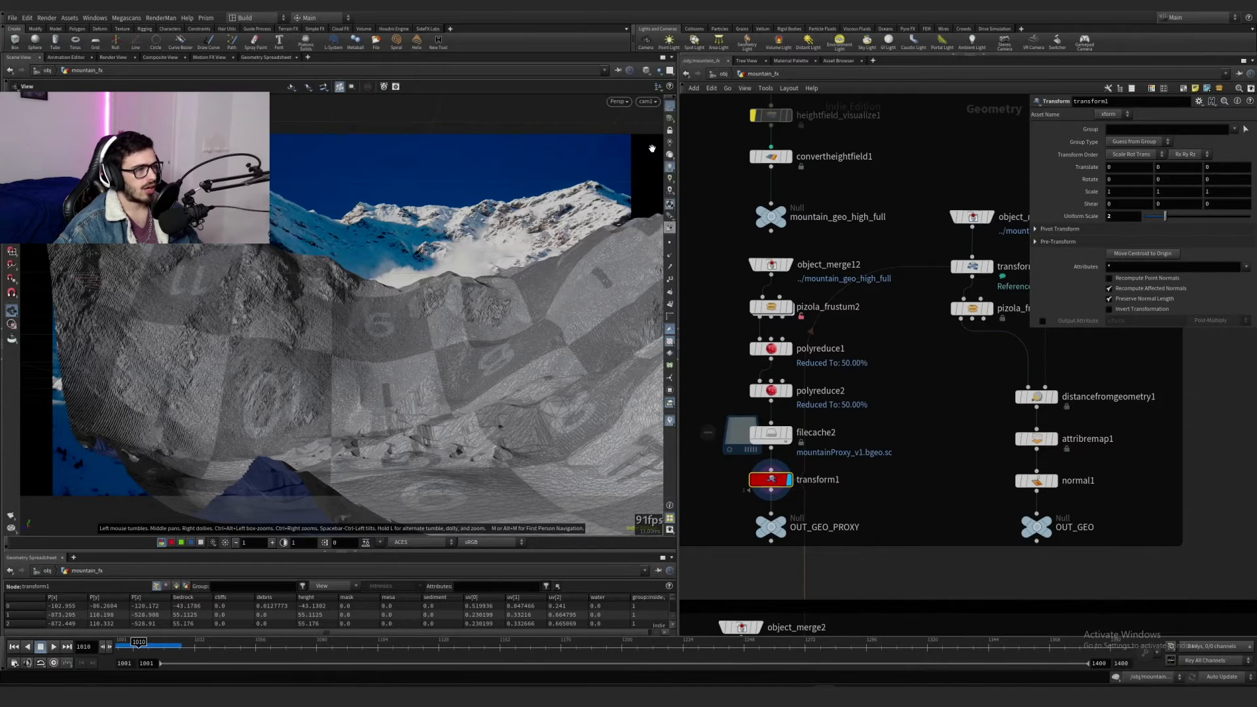
pyautogui.click(646, 102)
pyautogui.click(662, 157)
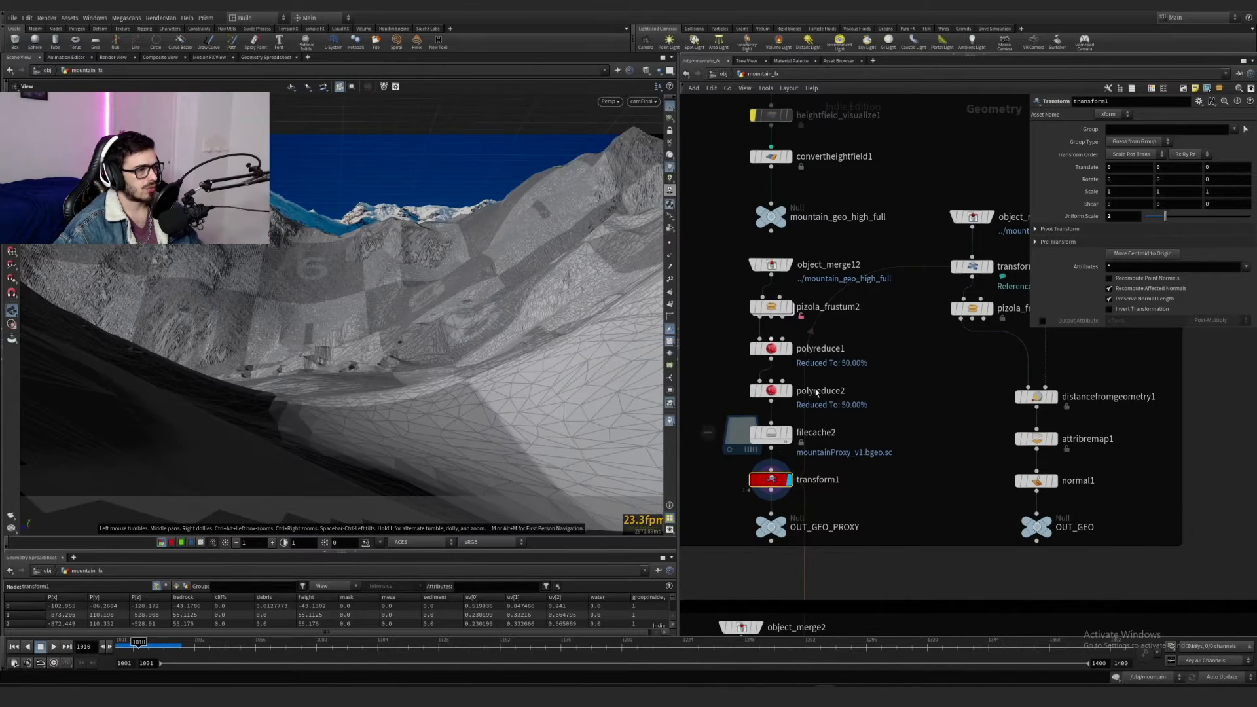
# Step: Inspect the uniform scale of the null parenting the cameras at object level, and return inside mountain_fx
pyautogui.click(722, 73)
pyautogui.click(891, 195)
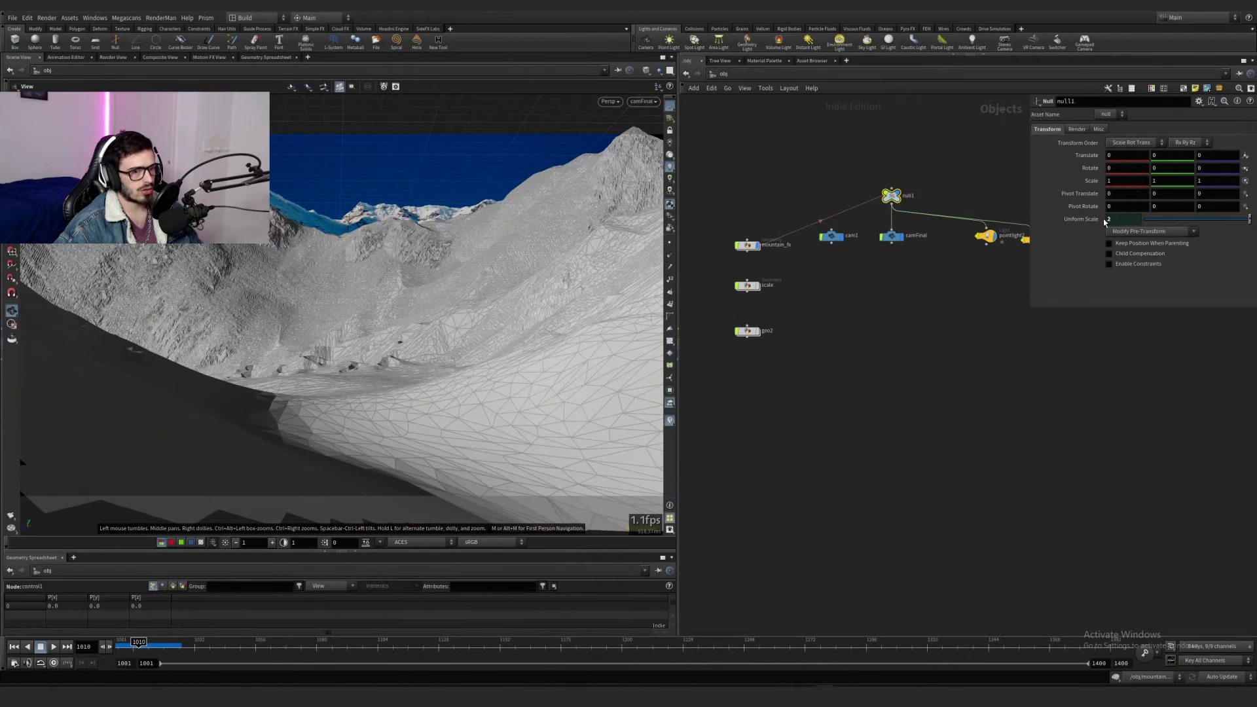
pyautogui.click(1067, 218)
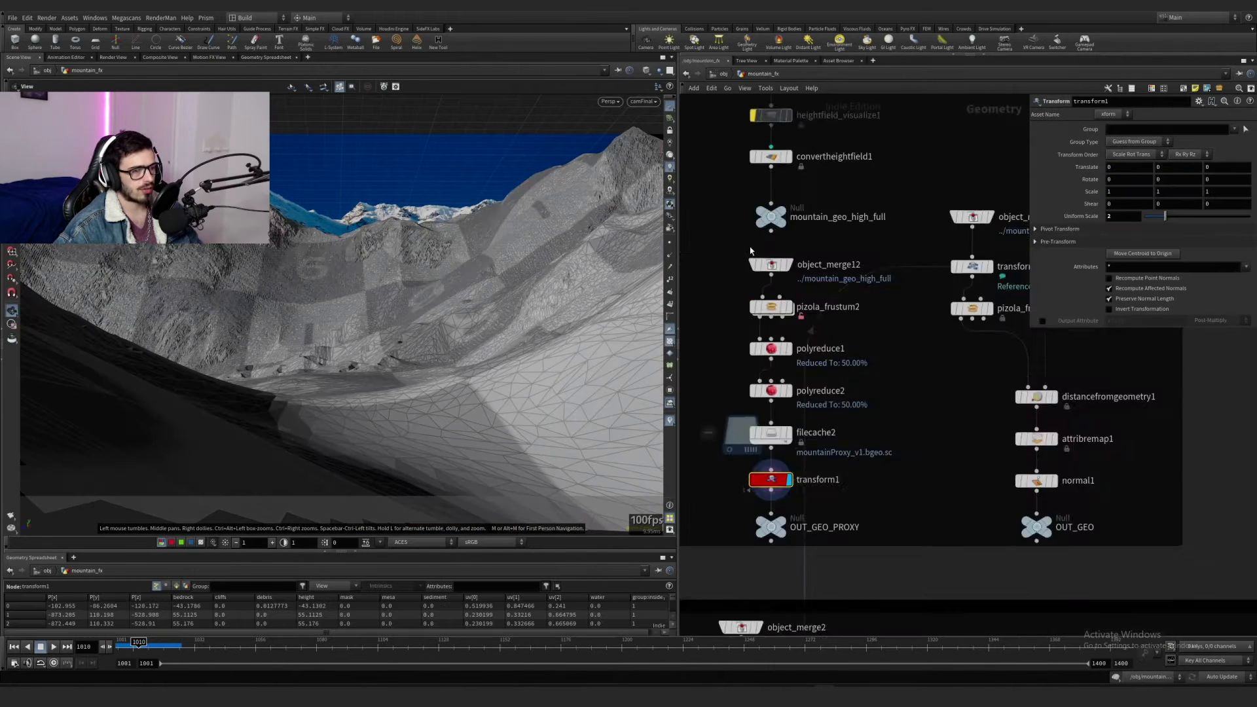
pyautogui.doubleClick(747, 245)
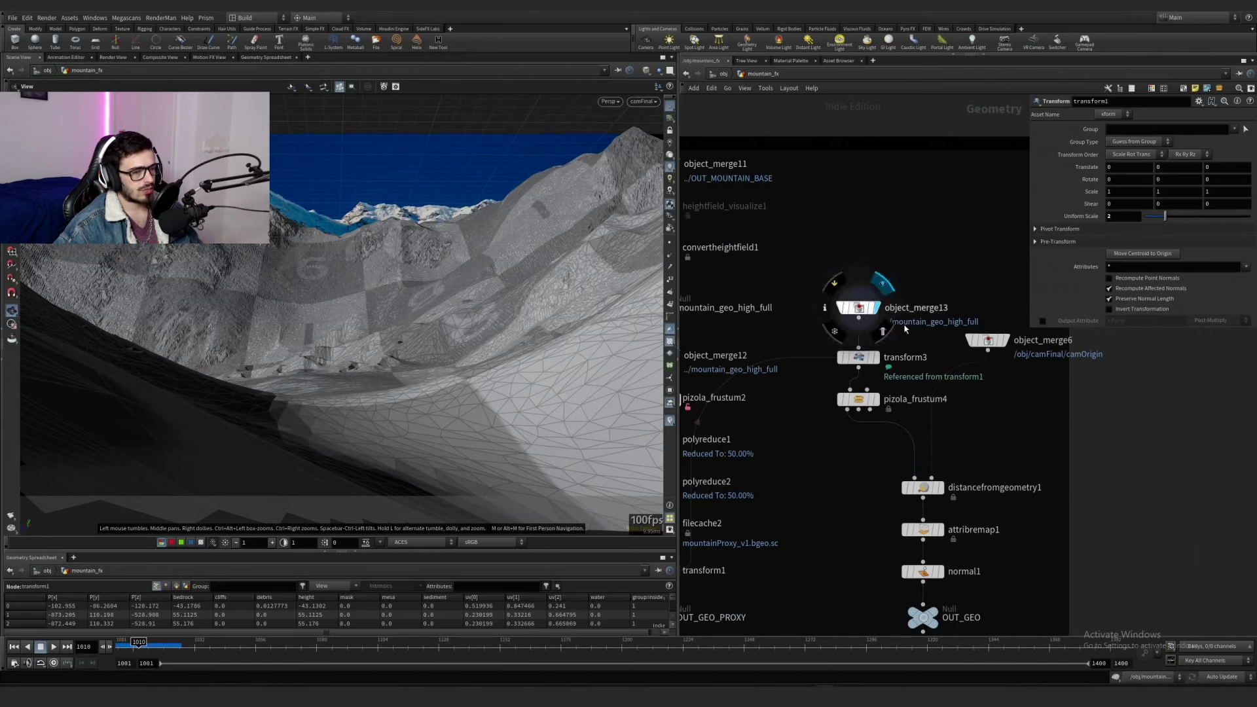
# Step: Display object_merge13 and transform3 in turn, examining the merged high-resolution mountain and its referenced scale
pyautogui.click(812, 282)
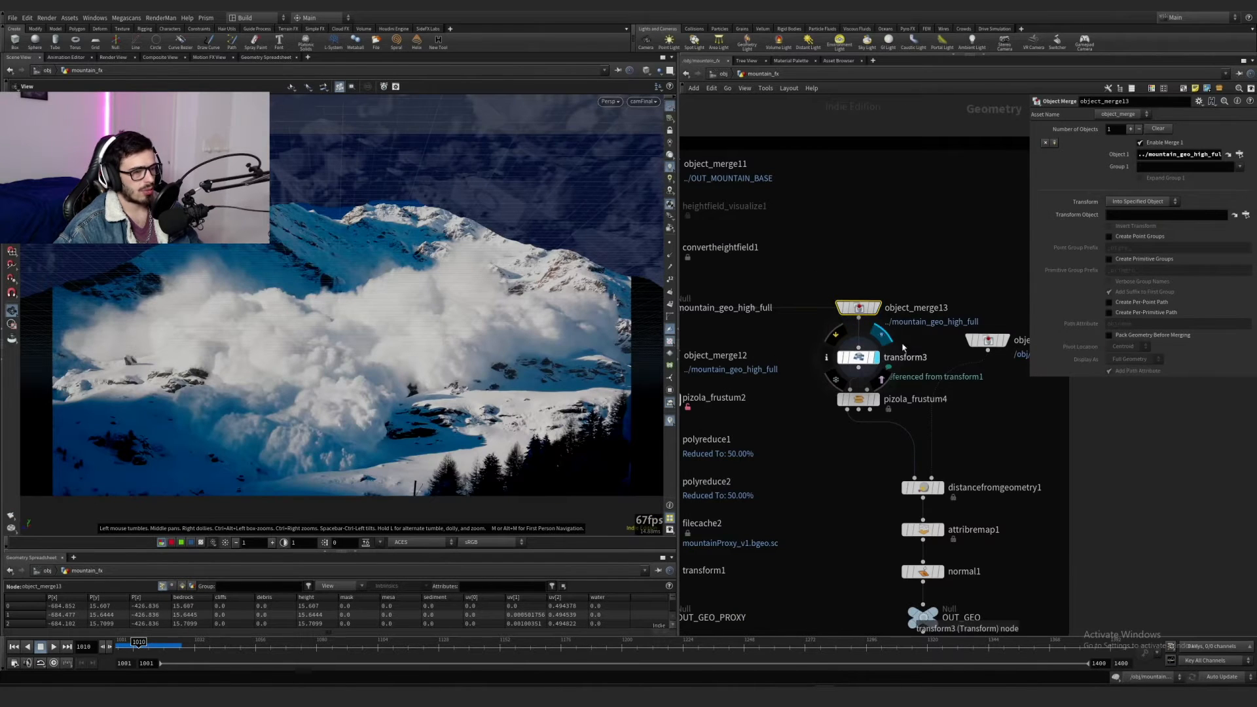
pyautogui.click(830, 373)
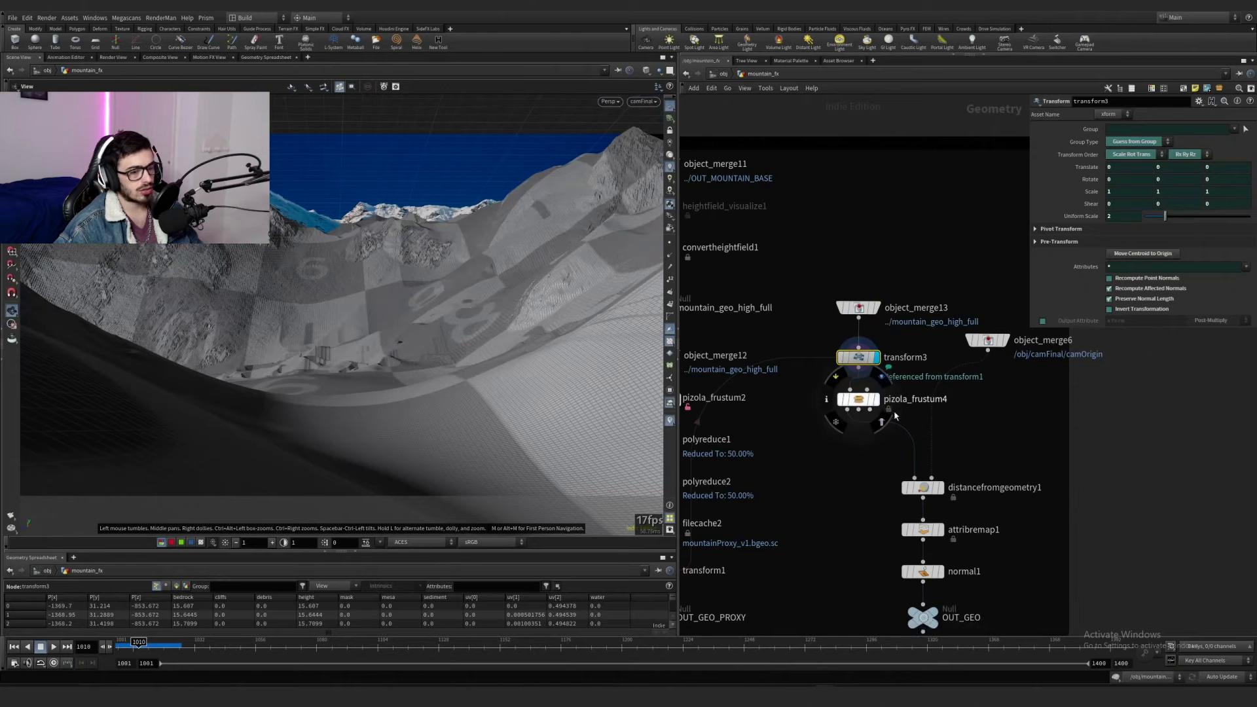
pyautogui.moveTo(970, 460); pyautogui.dragTo(936, 416, button='middle')
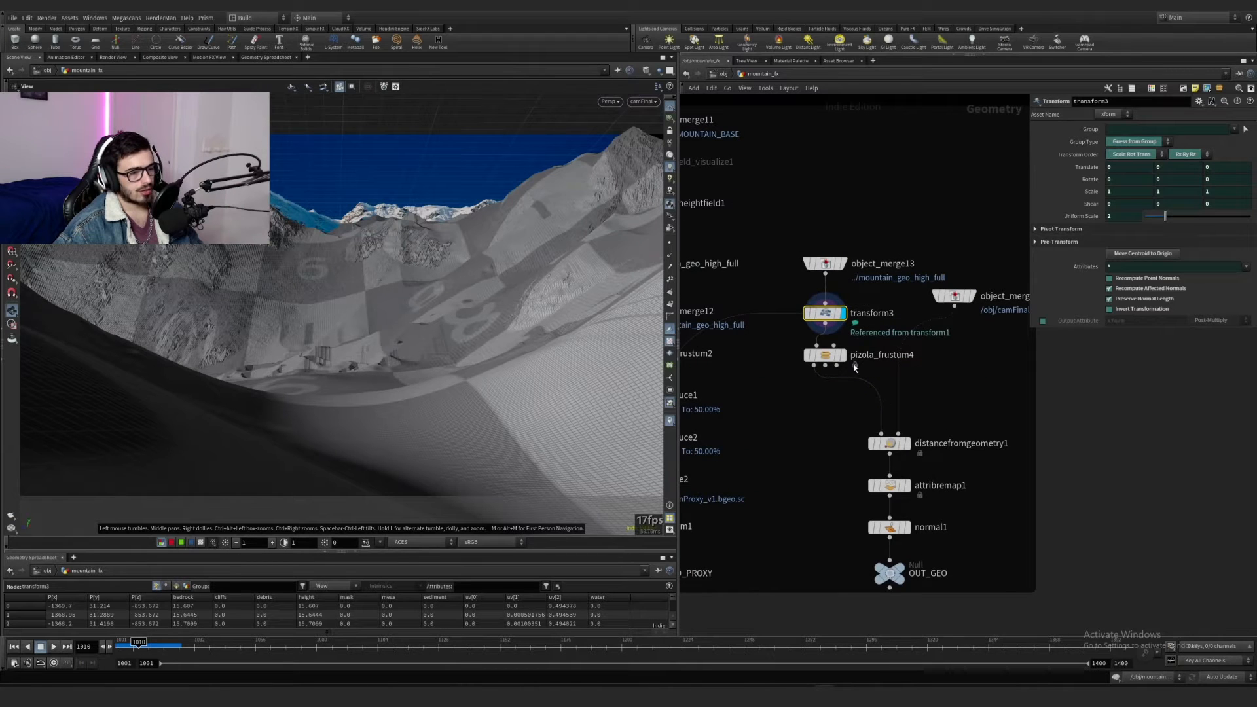
# Step: Display pizola_frustum4, orbit around its culled mountain, and display distancefromgeometry1 to examine its distance attribute settings
pyautogui.moveTo(854, 398)
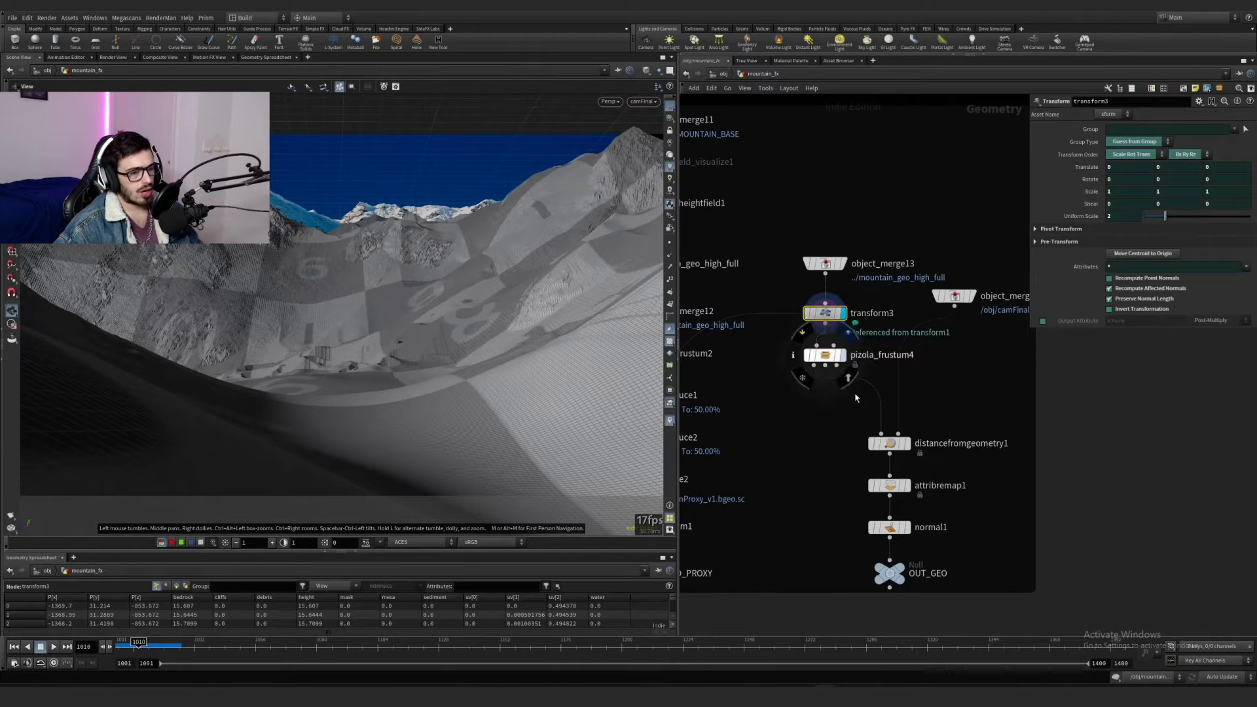
pyautogui.click(825, 354)
pyautogui.moveTo(434, 356); pyautogui.dragTo(515, 406)
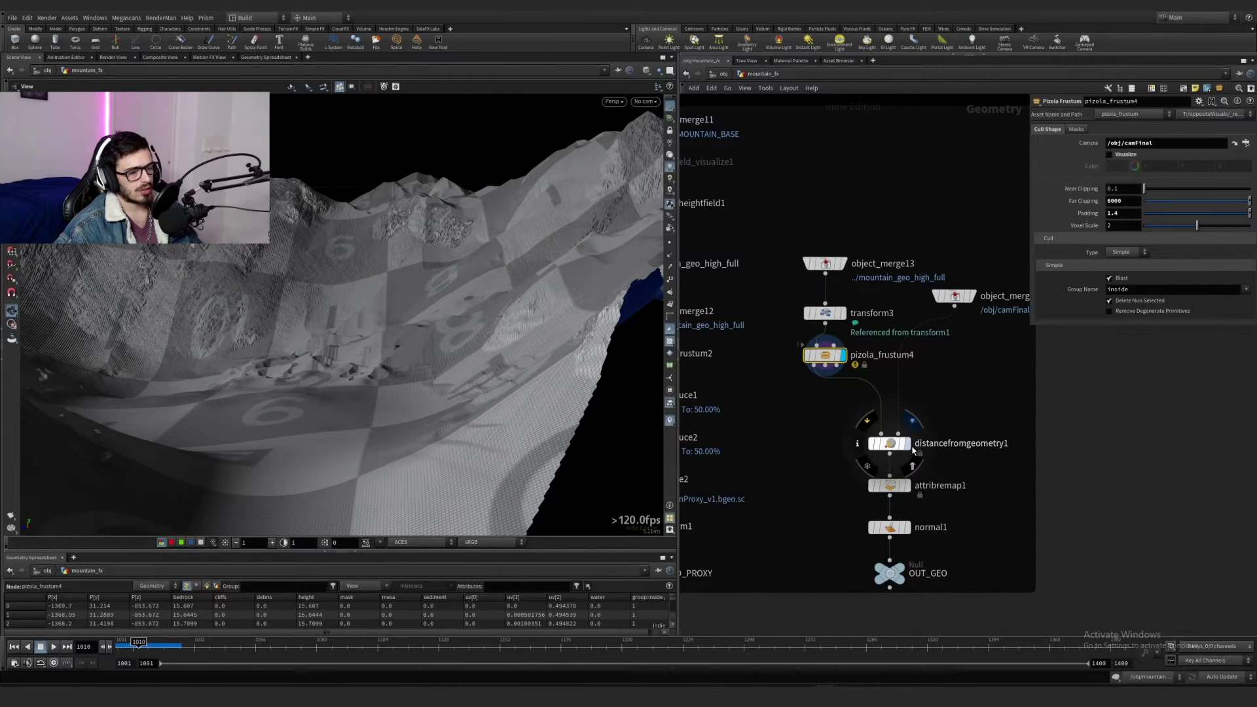
pyautogui.click(907, 444)
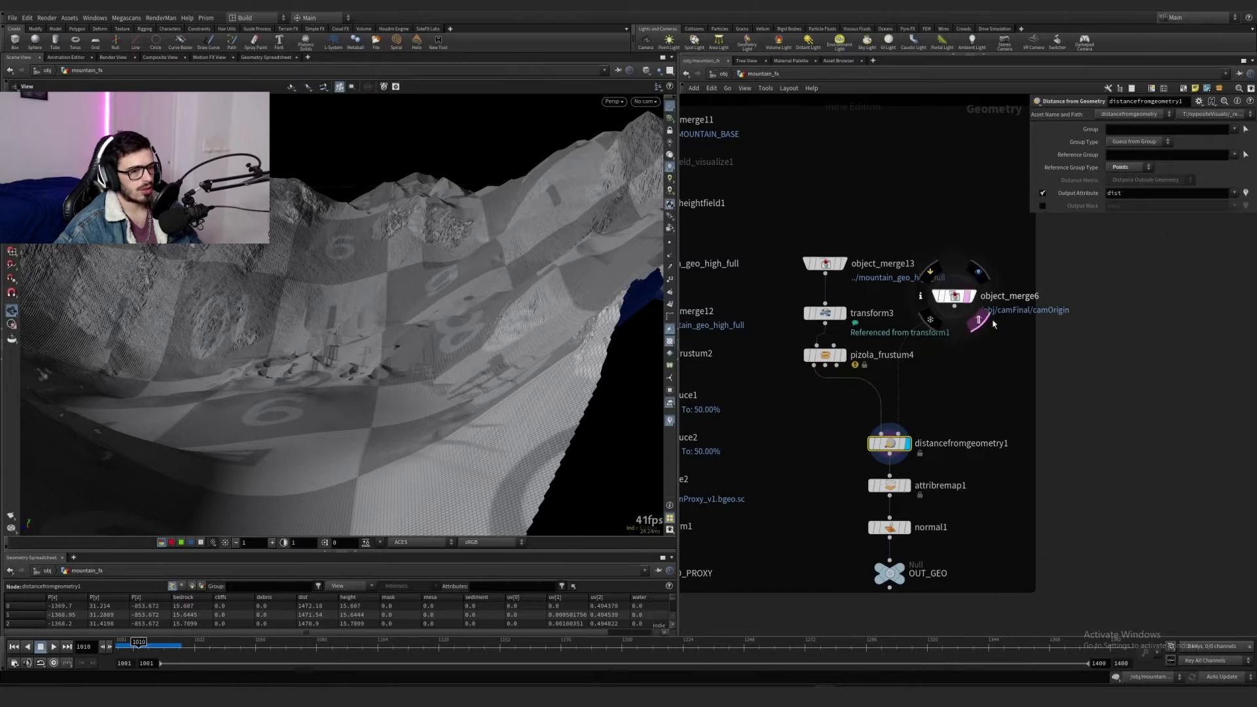
# Step: Display object_merge6 to examine its /obj/camFinal/camOrigin path, and return to displaying distancefromgeometry1
pyautogui.click(971, 296)
pyautogui.press('g')
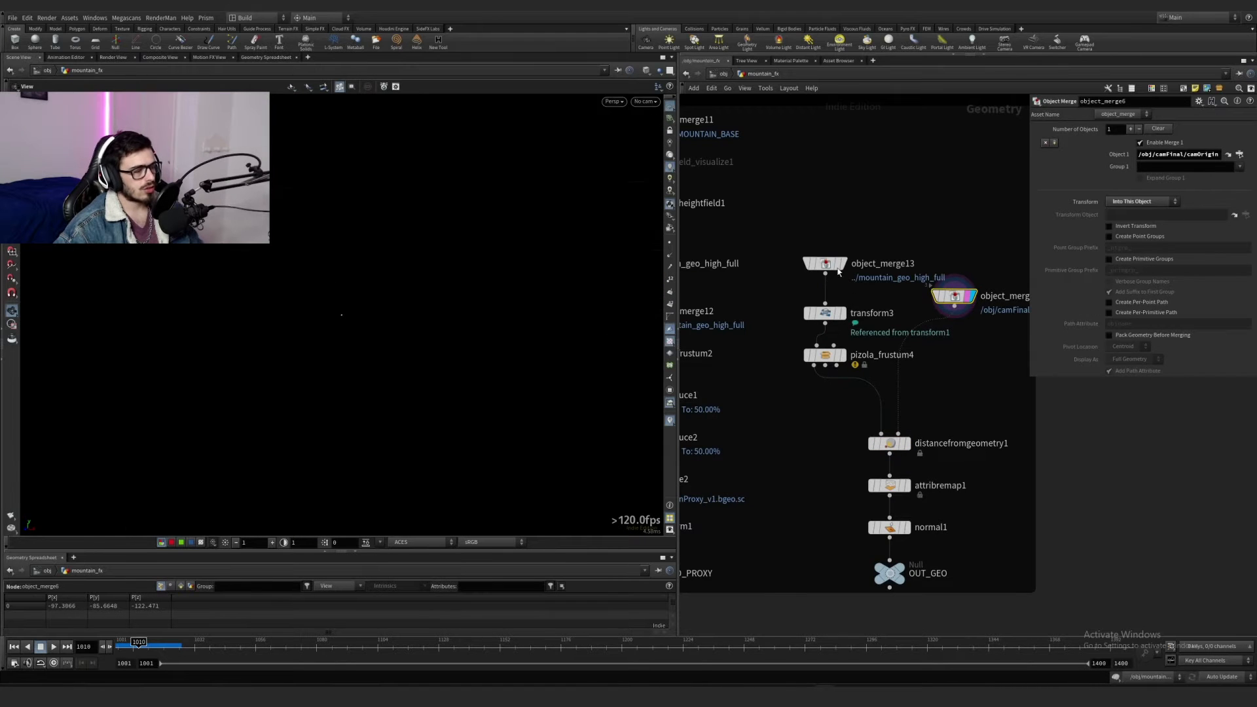
pyautogui.moveTo(1179, 154); pyautogui.dragTo(1218, 155)
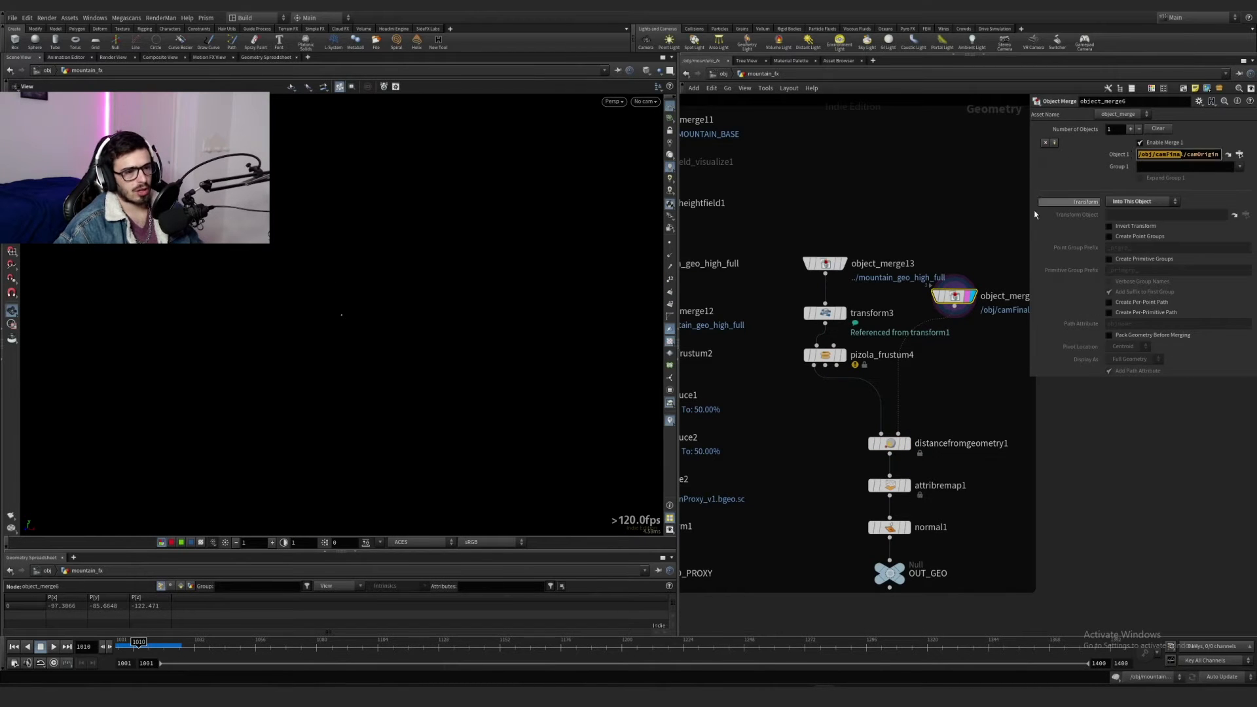
pyautogui.click(907, 444)
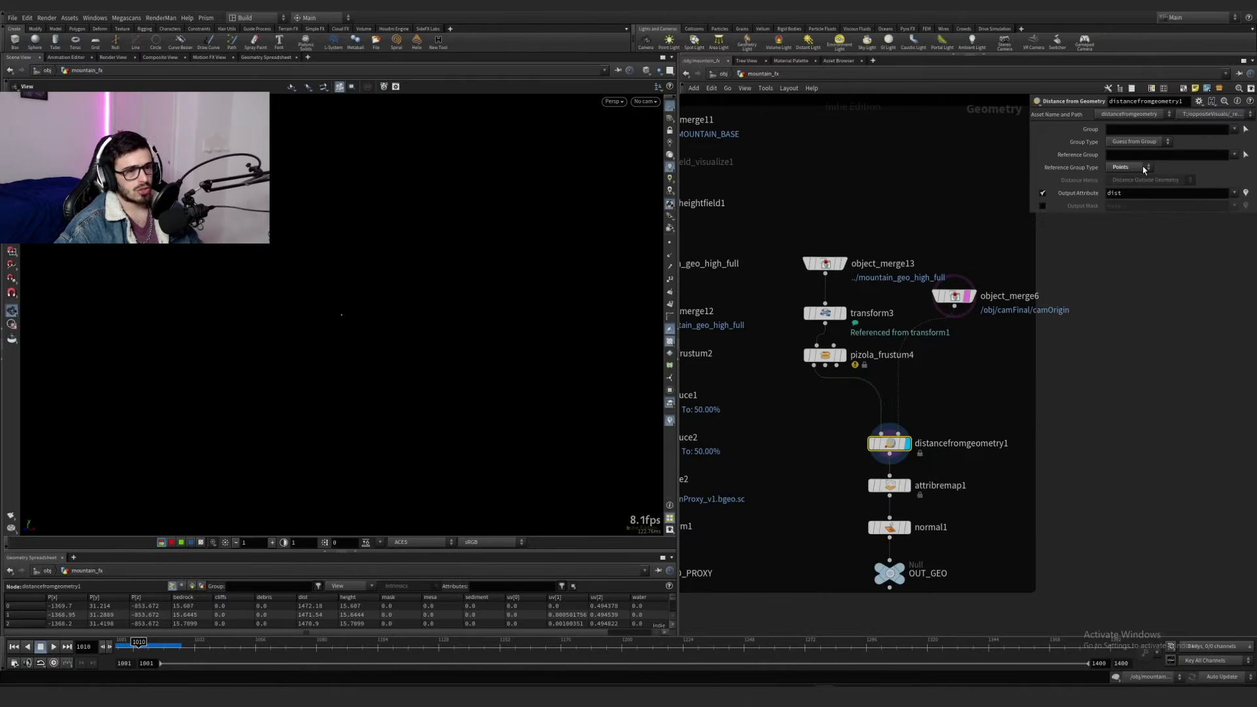
# Step: Display attribremap1, look through camFinal and turn on the dist visualizer to show the remapped distance on the mountain
pyautogui.moveTo(951, 442); pyautogui.dragTo(949, 373, button='middle')
pyautogui.click(905, 417)
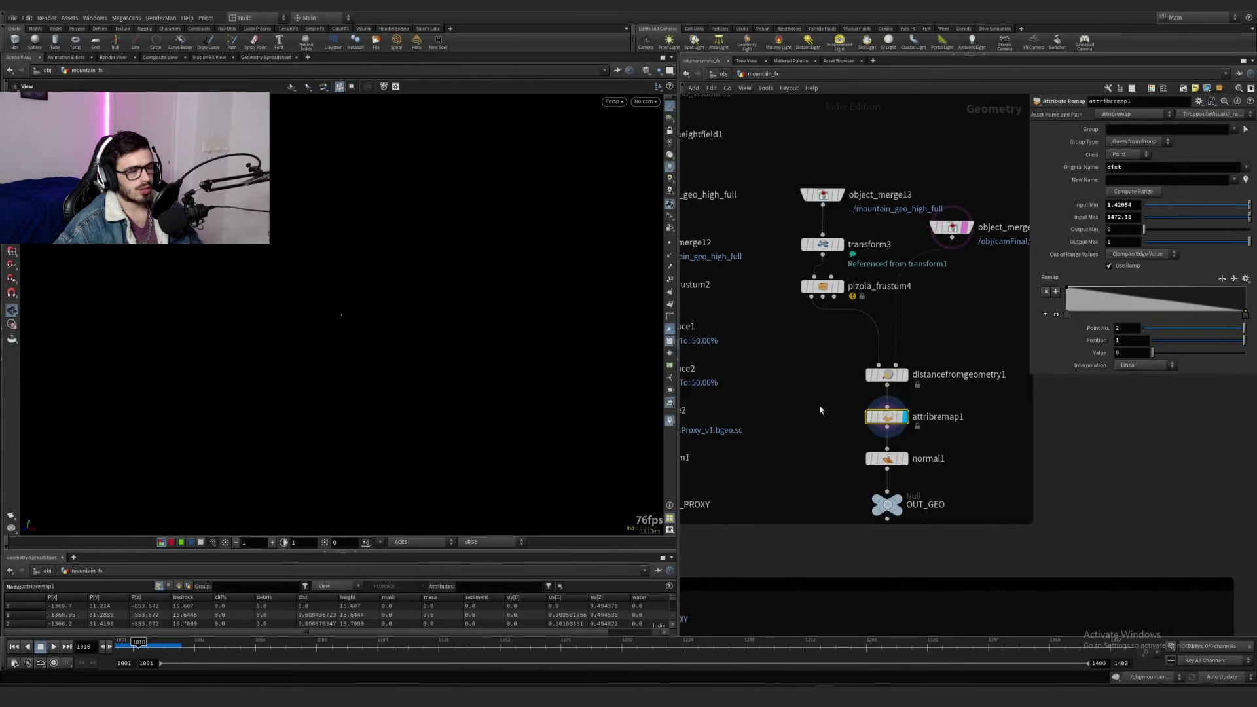
pyautogui.click(648, 102)
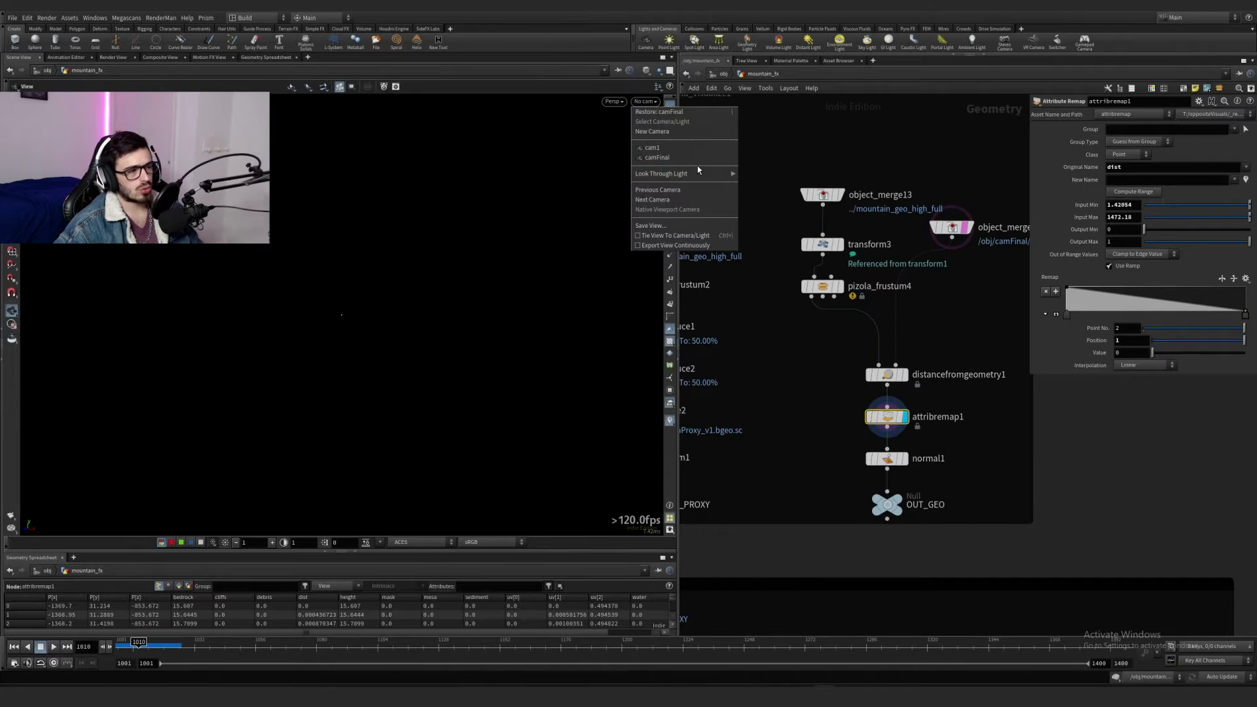
pyautogui.click(658, 157)
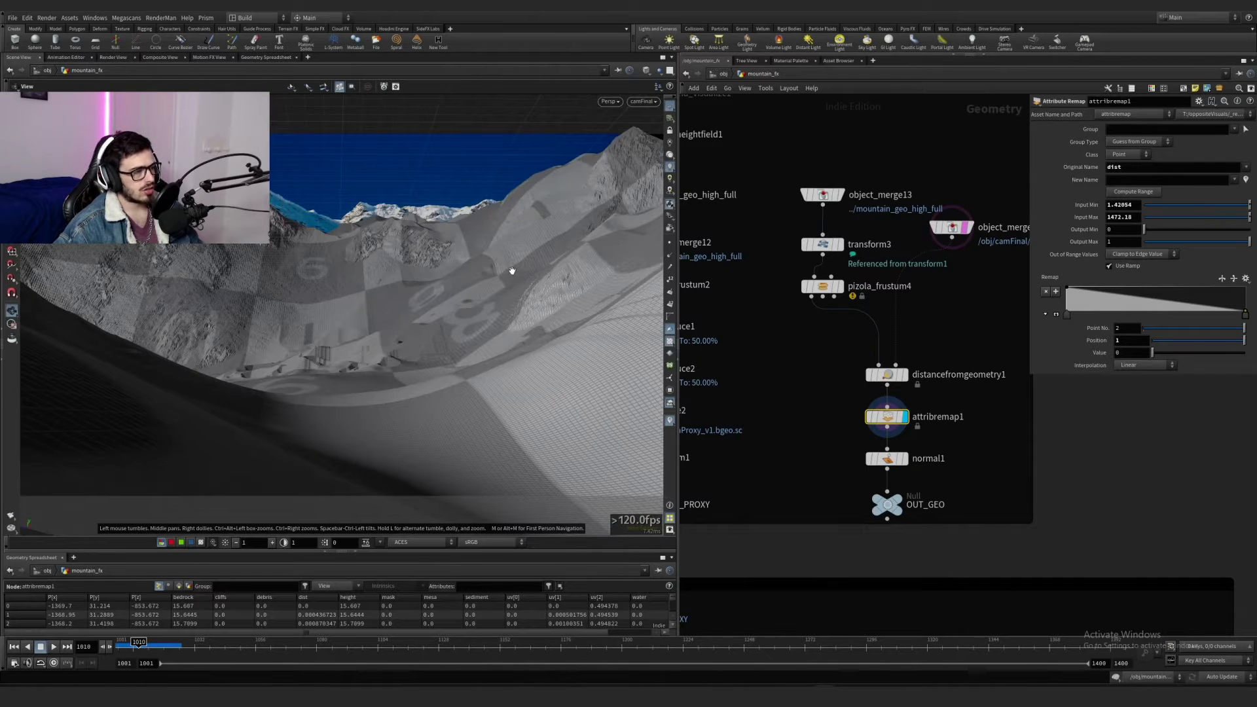
pyautogui.click(669, 420)
pyautogui.click(674, 409)
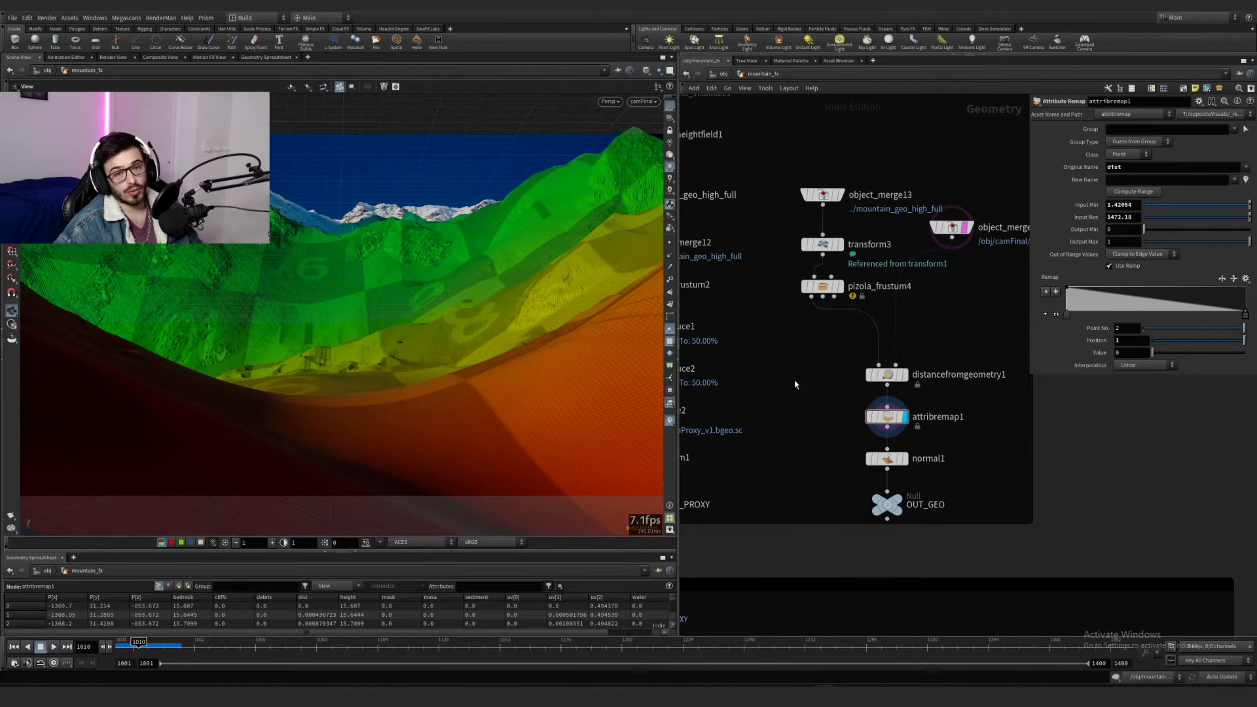
# Step: Display normal1 and the OUT_GEO null at the end of the high-resolution branch
pyautogui.click(904, 458)
pyautogui.moveTo(954, 480); pyautogui.dragTo(759, 399)
pyautogui.scroll(-5, 759, 400)
pyautogui.moveTo(769, 403); pyautogui.dragTo(791, 408, button='middle')
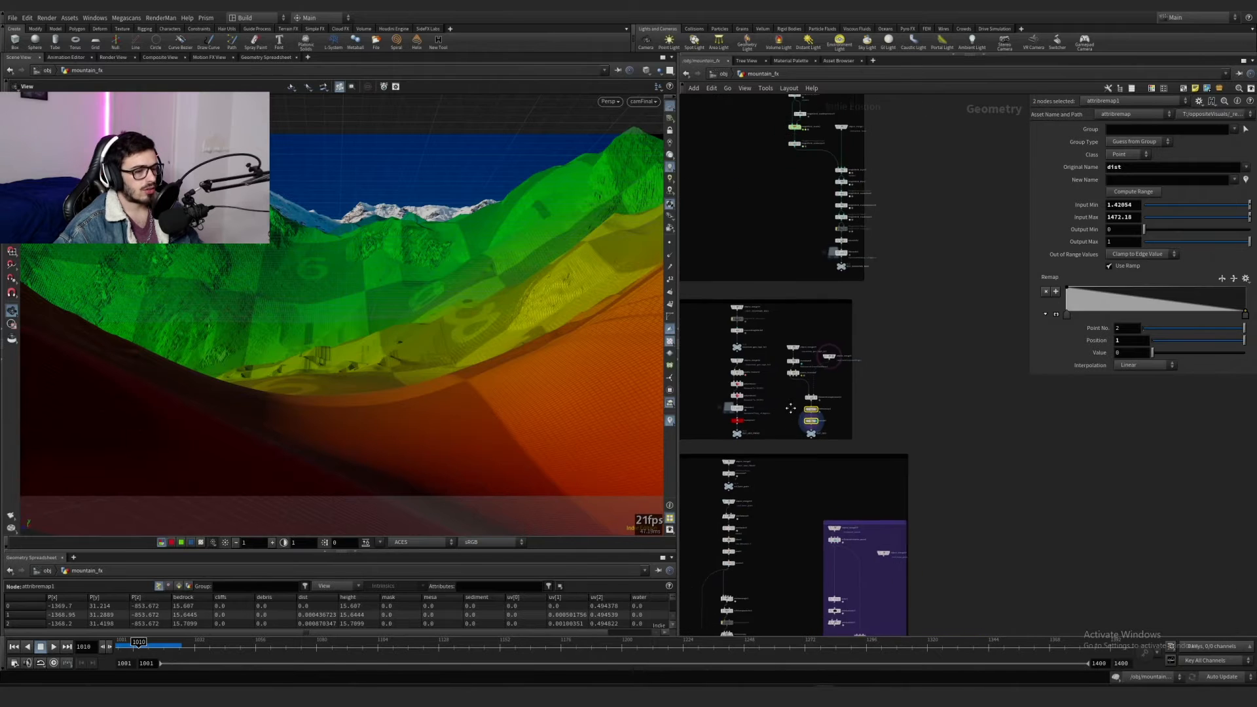
pyautogui.scroll(4, 792, 449)
pyautogui.moveTo(855, 432); pyautogui.dragTo(746, 386)
pyautogui.scroll(-5, 810, 432)
pyautogui.scroll(6, 822, 438)
pyautogui.click(798, 400)
pyautogui.moveTo(870, 379); pyautogui.dragTo(854, 341)
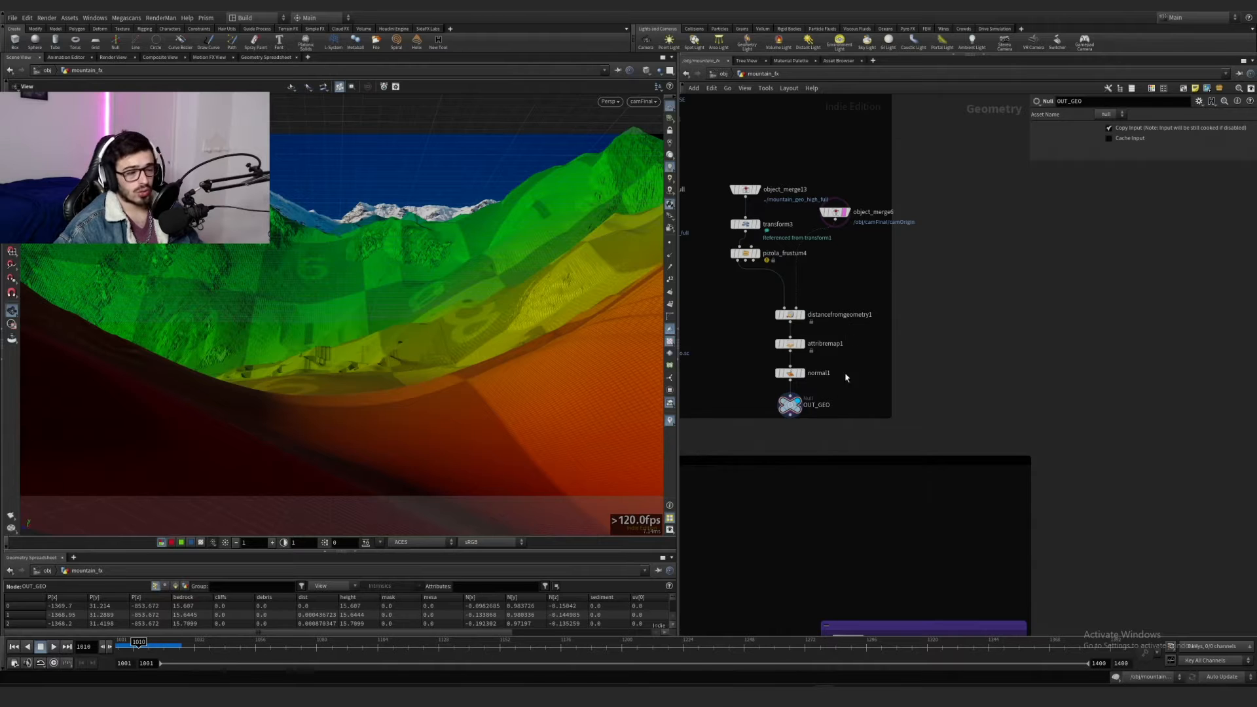
pyautogui.hotkey('ctrl', 'z')
pyautogui.moveTo(836, 434); pyautogui.dragTo(735, 379)
pyautogui.click(789, 405)
pyautogui.press('h')
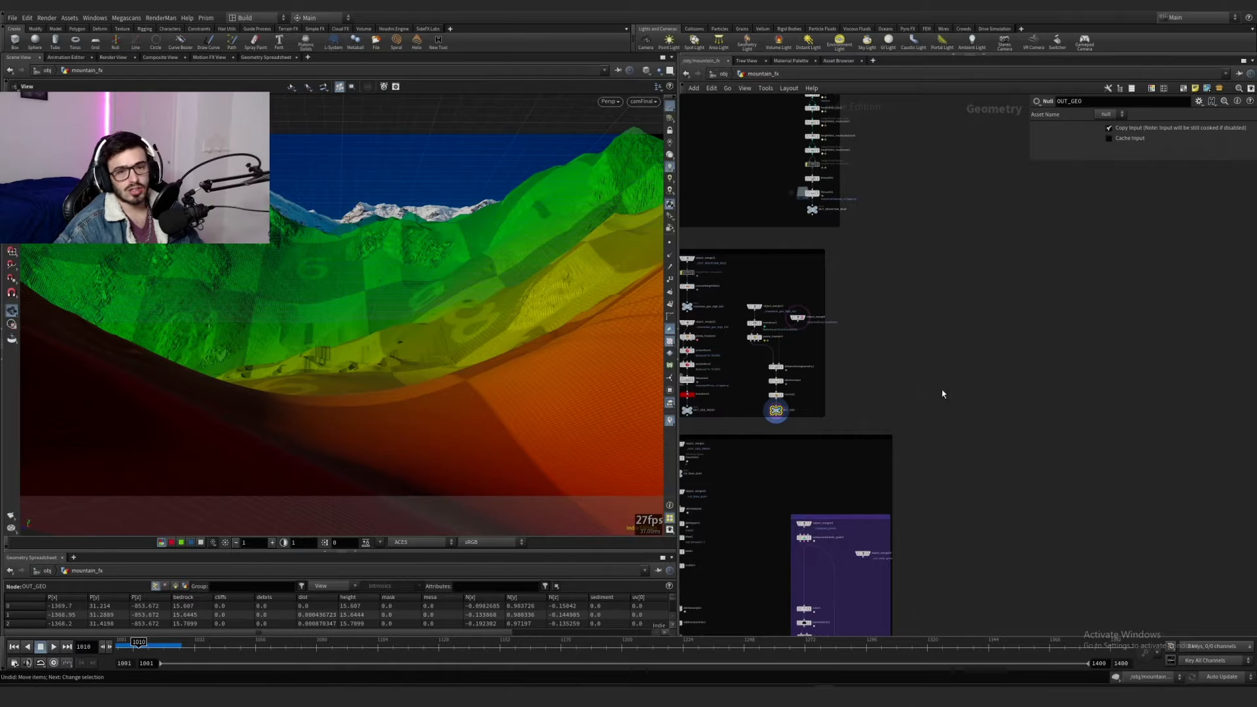
# Step: Display object_merge2 and the mountain1 attribute noise in turn to compare the proxy before and after displacement
pyautogui.scroll(10, 943, 394)
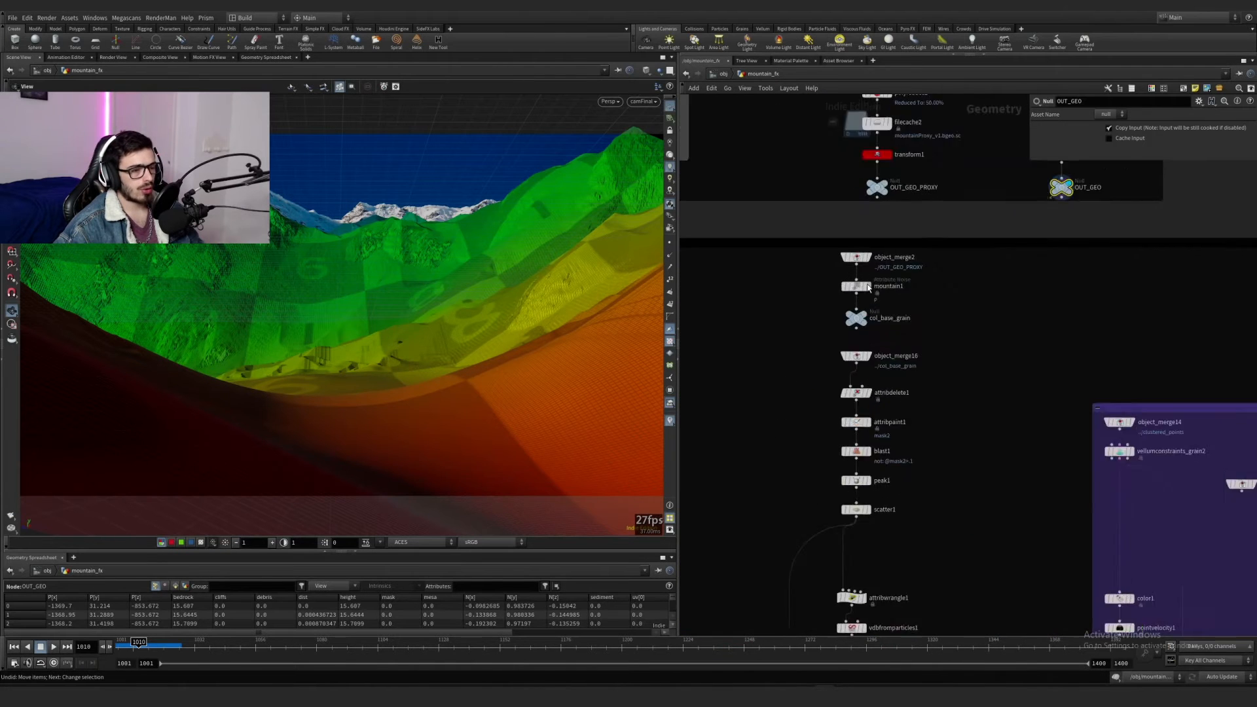
pyautogui.scroll(3, 869, 288)
pyautogui.press('Up')
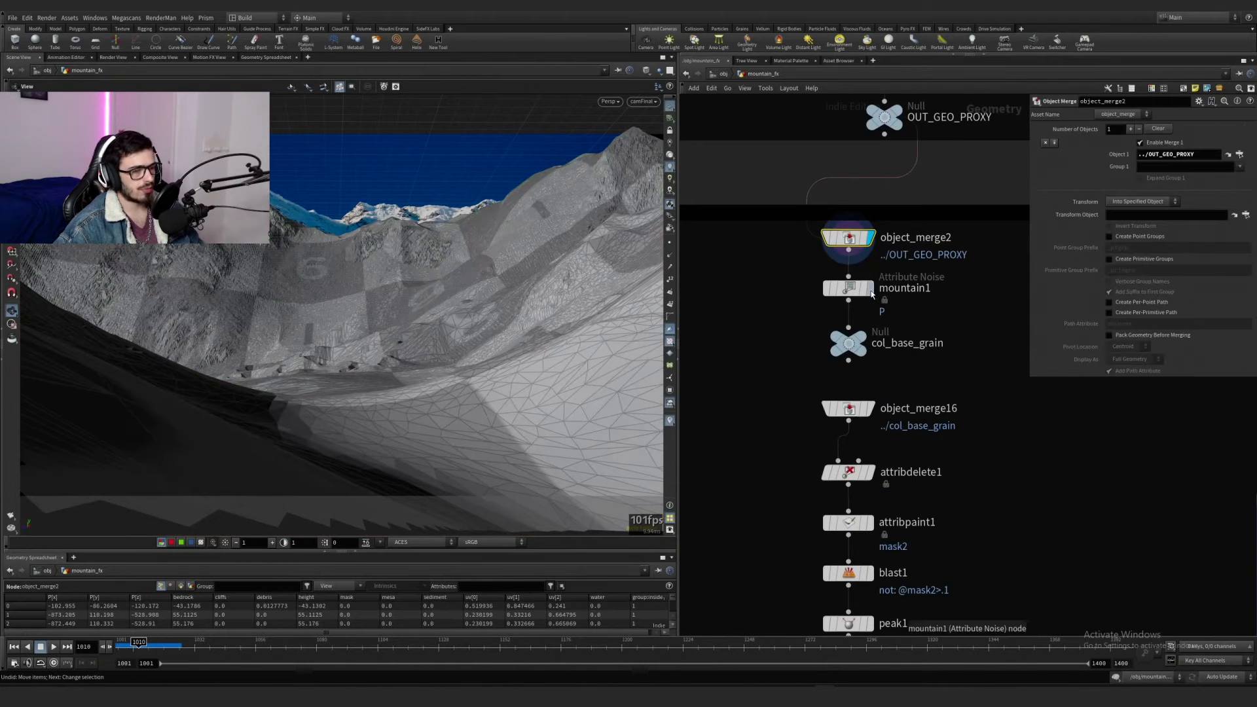
pyautogui.moveTo(915, 307)
pyautogui.press('Down')
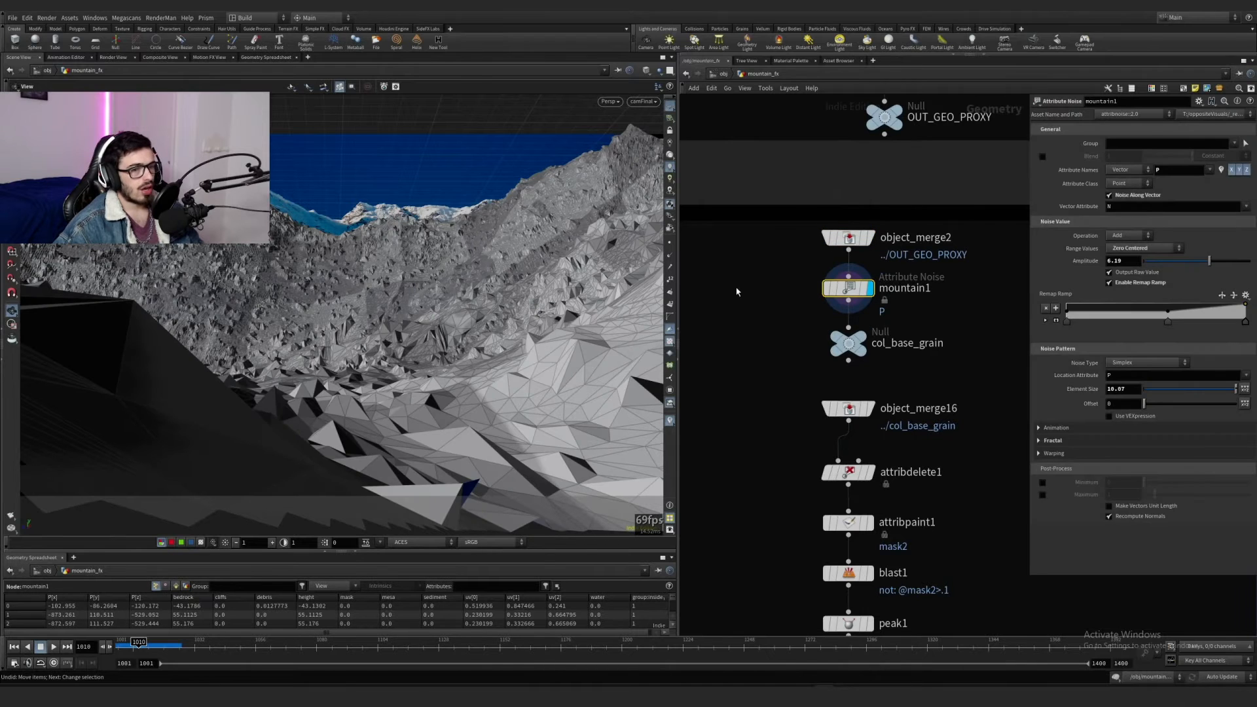
# Step: Expand mountain1's remap ramp with its point values and select the middle ramp point
pyautogui.click(1055, 320)
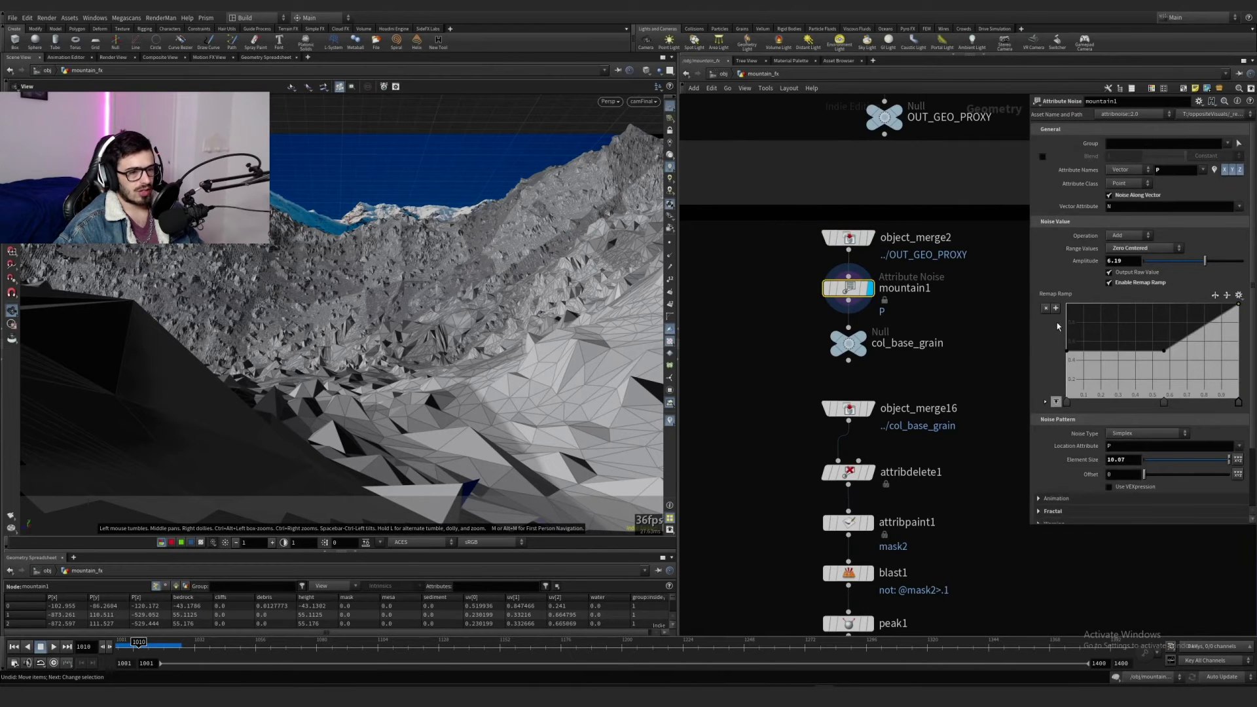
pyautogui.click(1045, 401)
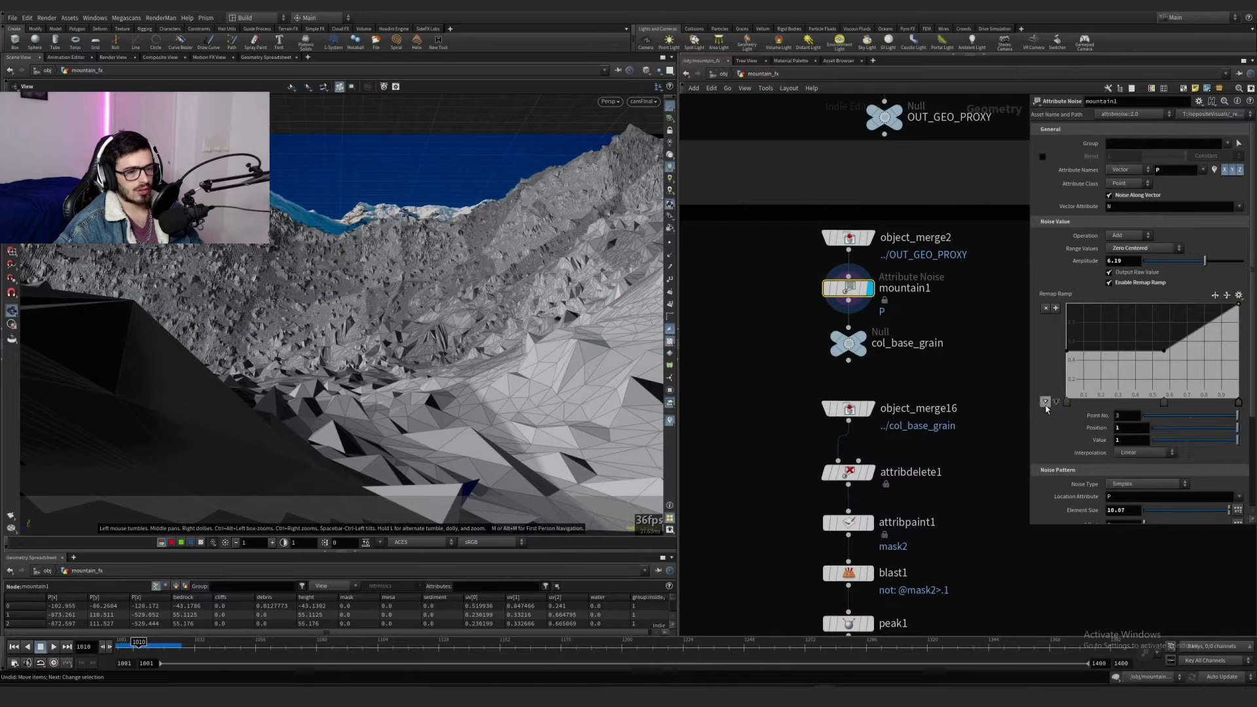
pyautogui.click(1163, 402)
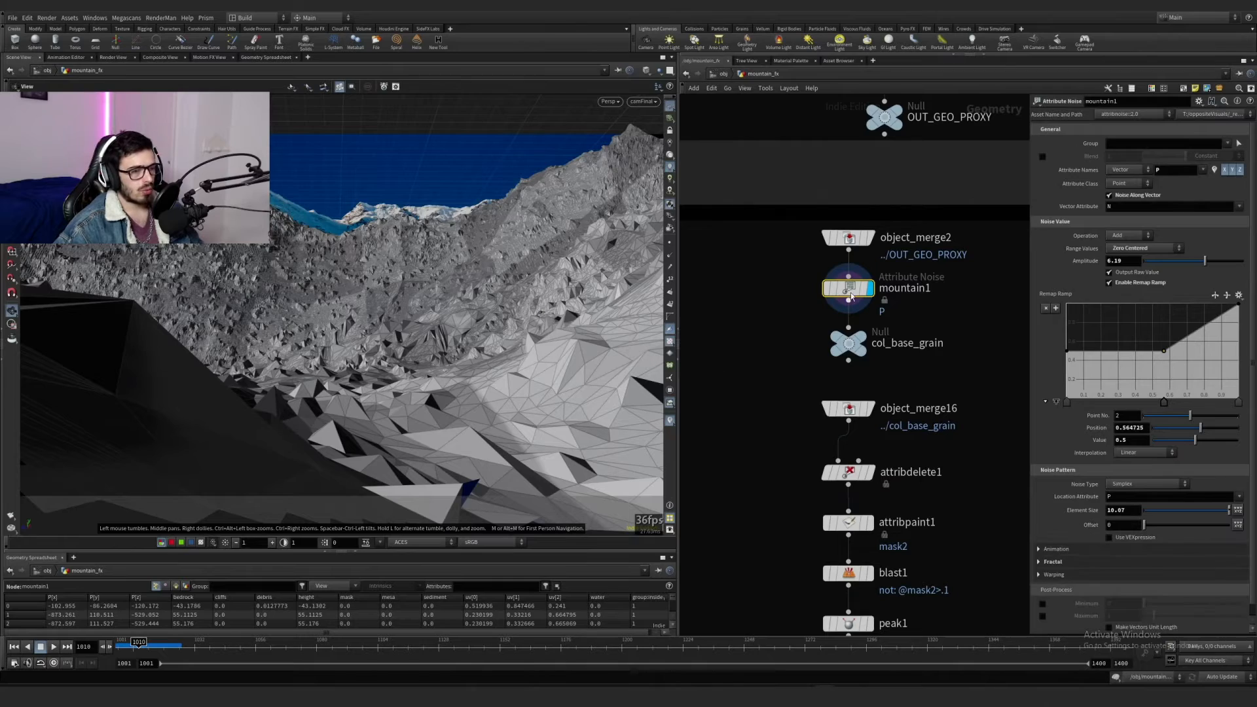
# Step: Template object_merge2 beneath the displayed mountain1 and orbit around the noisy mountain to compare it with the original proxy
pyautogui.click(865, 237)
pyautogui.moveTo(584, 370); pyautogui.dragTo(288, 327)
pyautogui.press('g')
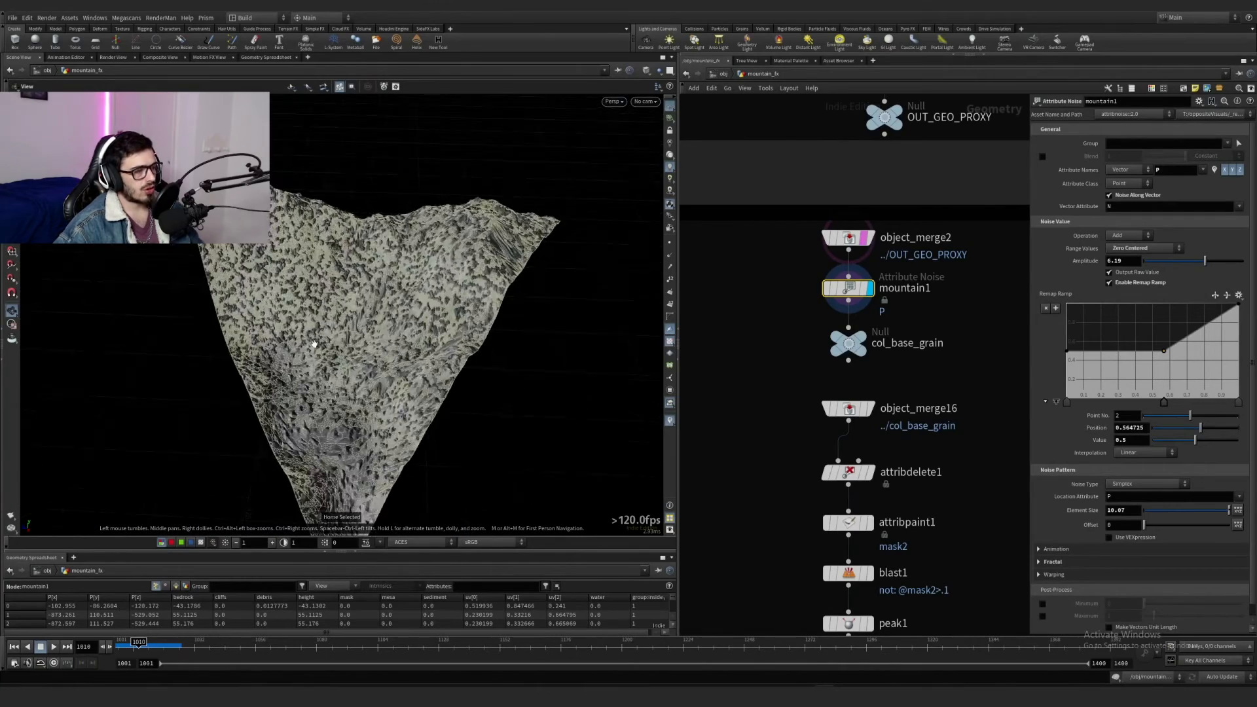
pyautogui.moveTo(288, 327); pyautogui.dragTo(526, 264, button='right')
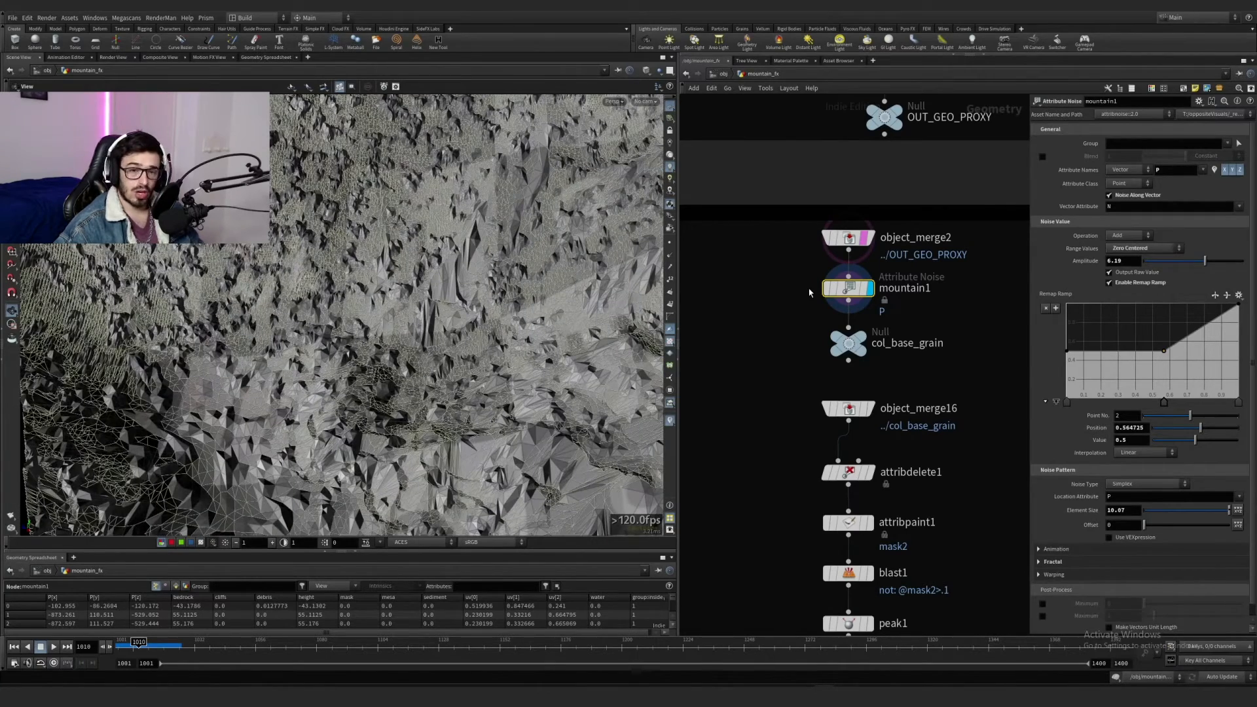
pyautogui.moveTo(503, 282); pyautogui.dragTo(430, 216)
# Step: Display the col_base_grain null that ends the noise-displaced collision base
pyautogui.scroll(-3, 753, 396)
pyautogui.scroll(-2, 760, 387)
pyautogui.scroll(3, 819, 360)
pyautogui.click(817, 358)
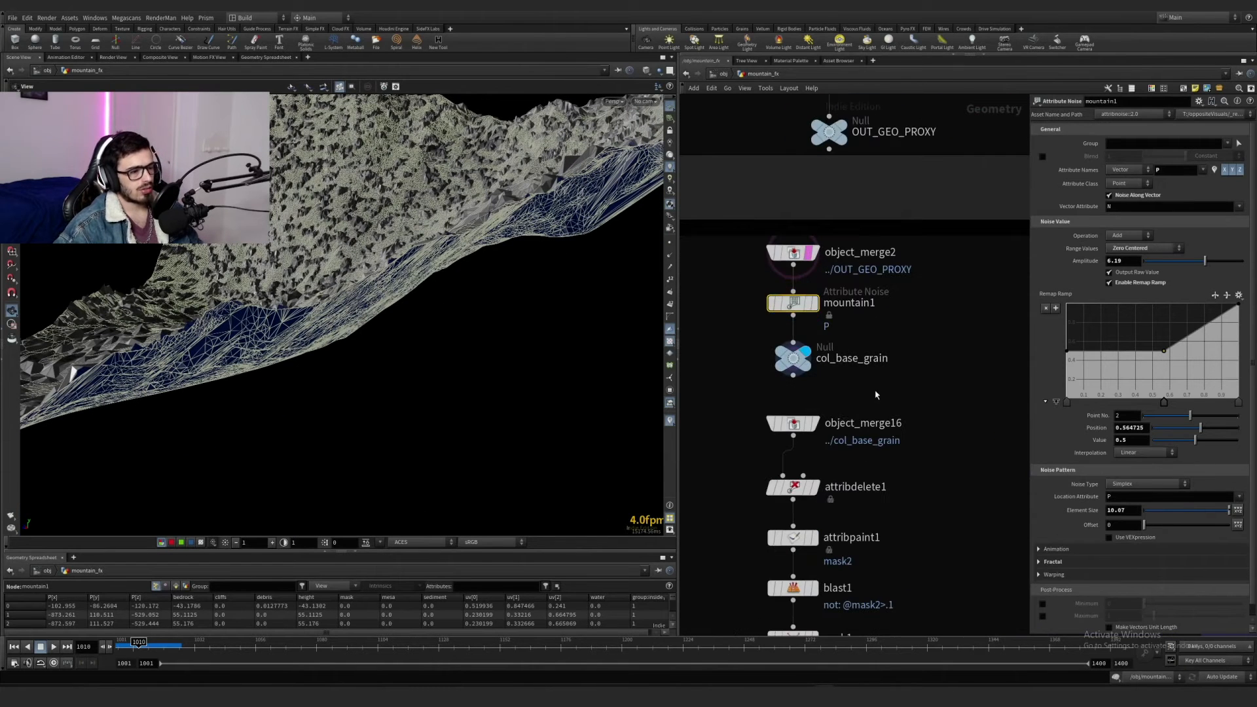
pyautogui.scroll(-5, 823, 370)
pyautogui.scroll(5, 823, 371)
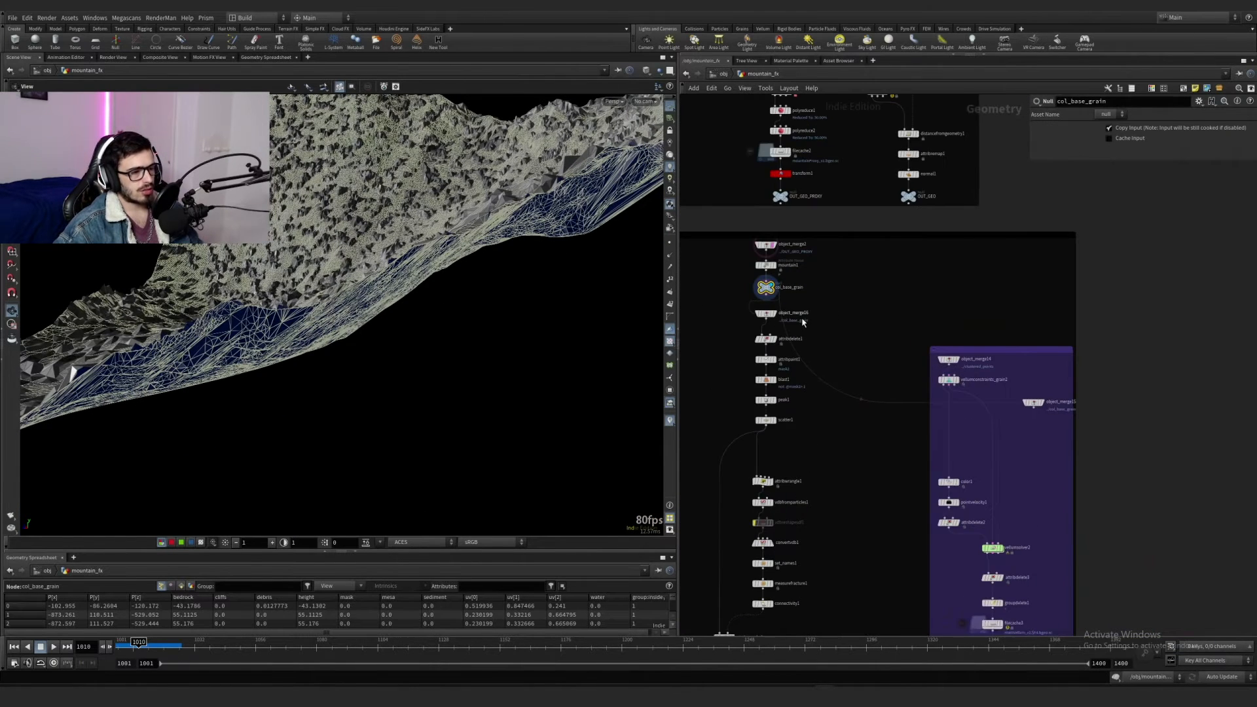
# Step: Survey the grain simulation network and display object_merge1, which brings in OUT_GEO_PROXY above the first Vellum grain setup
pyautogui.scroll(-1, 811, 337)
pyautogui.moveTo(821, 331); pyautogui.dragTo(998, 247, button='middle')
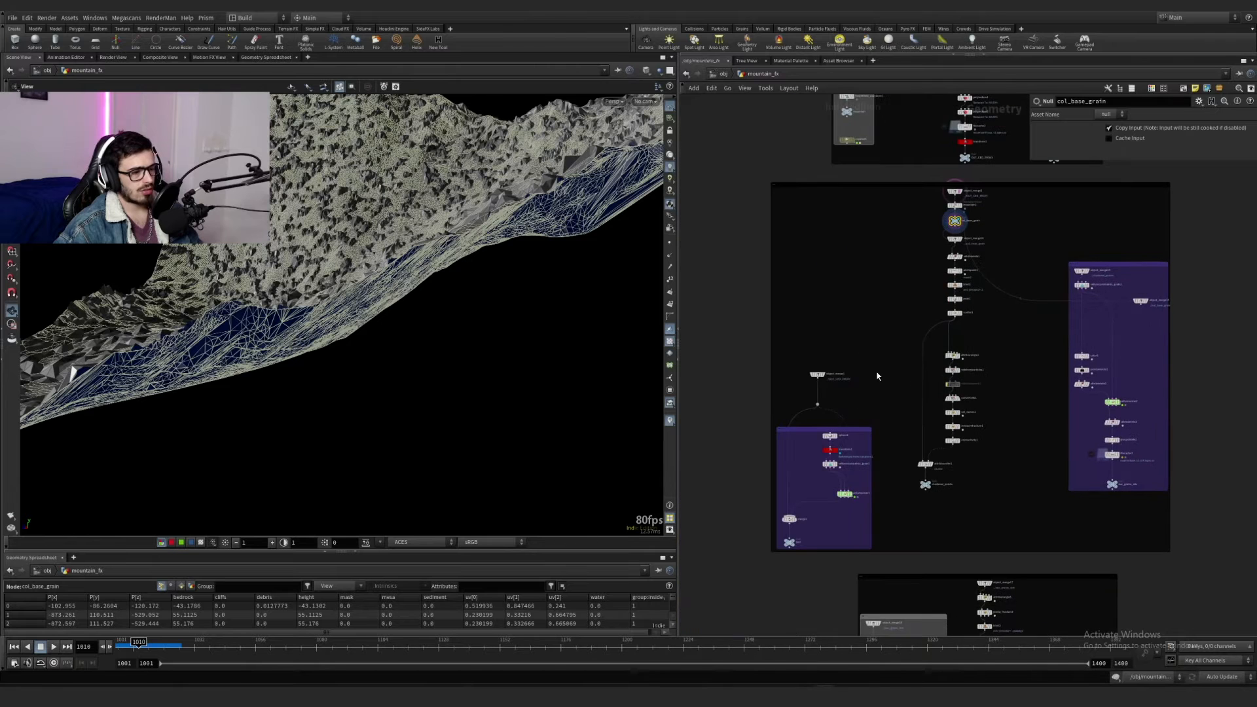
pyautogui.scroll(4, 879, 375)
pyautogui.moveTo(924, 300); pyautogui.dragTo(919, 256, button='middle')
pyautogui.click(794, 329)
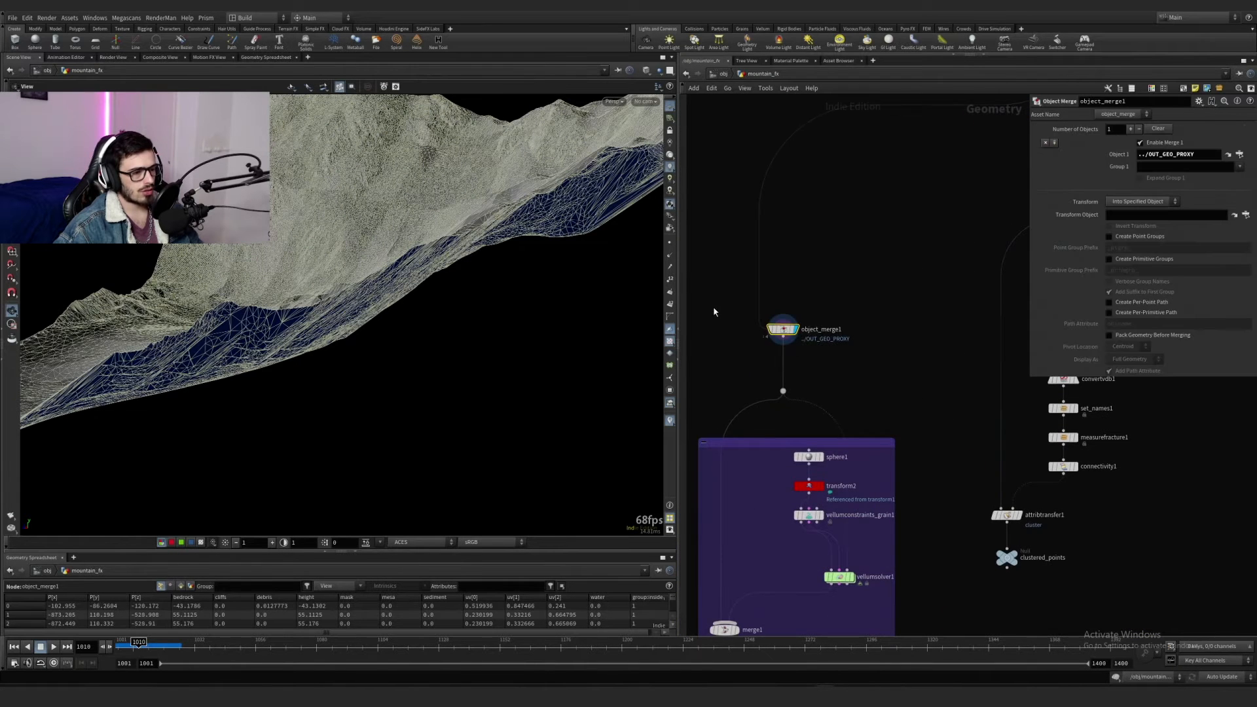
pyautogui.scroll(-1, 824, 361)
# Step: Display object_merge16 with the whole mountain framed, and examine attribdelete1's attribute deletion settings
pyautogui.moveTo(856, 350); pyautogui.dragTo(694, 506, button='middle')
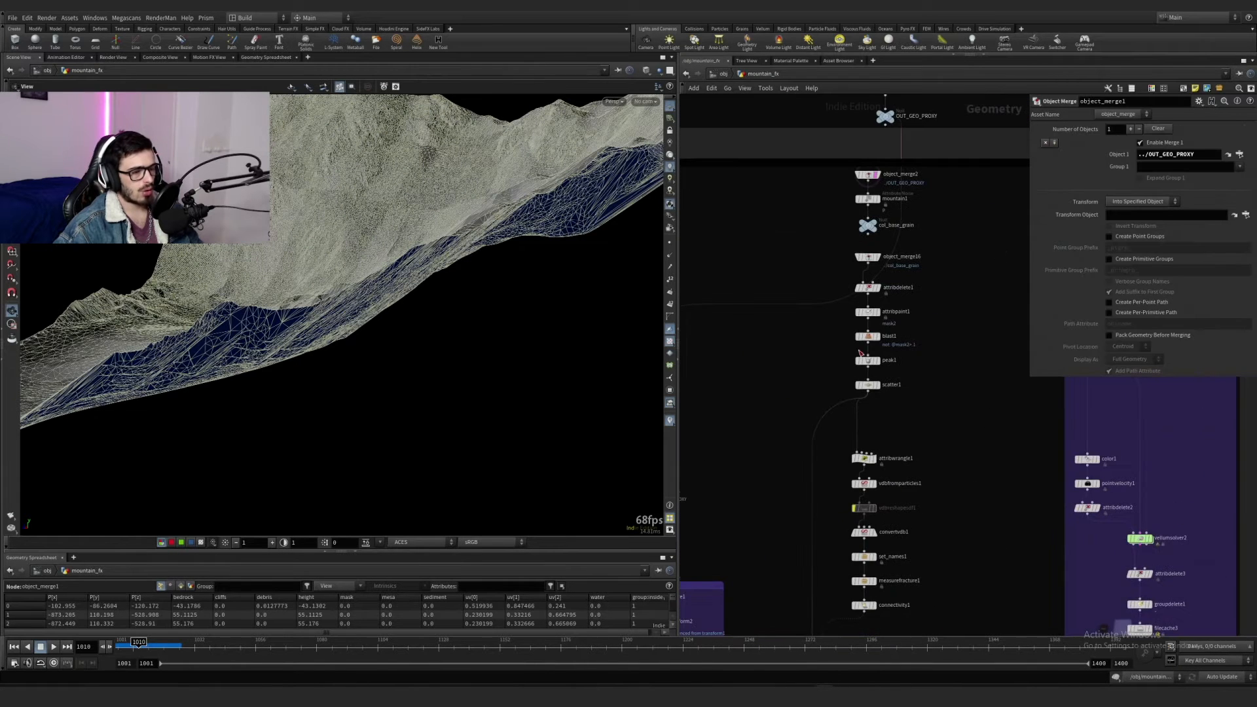
pyautogui.click(876, 257)
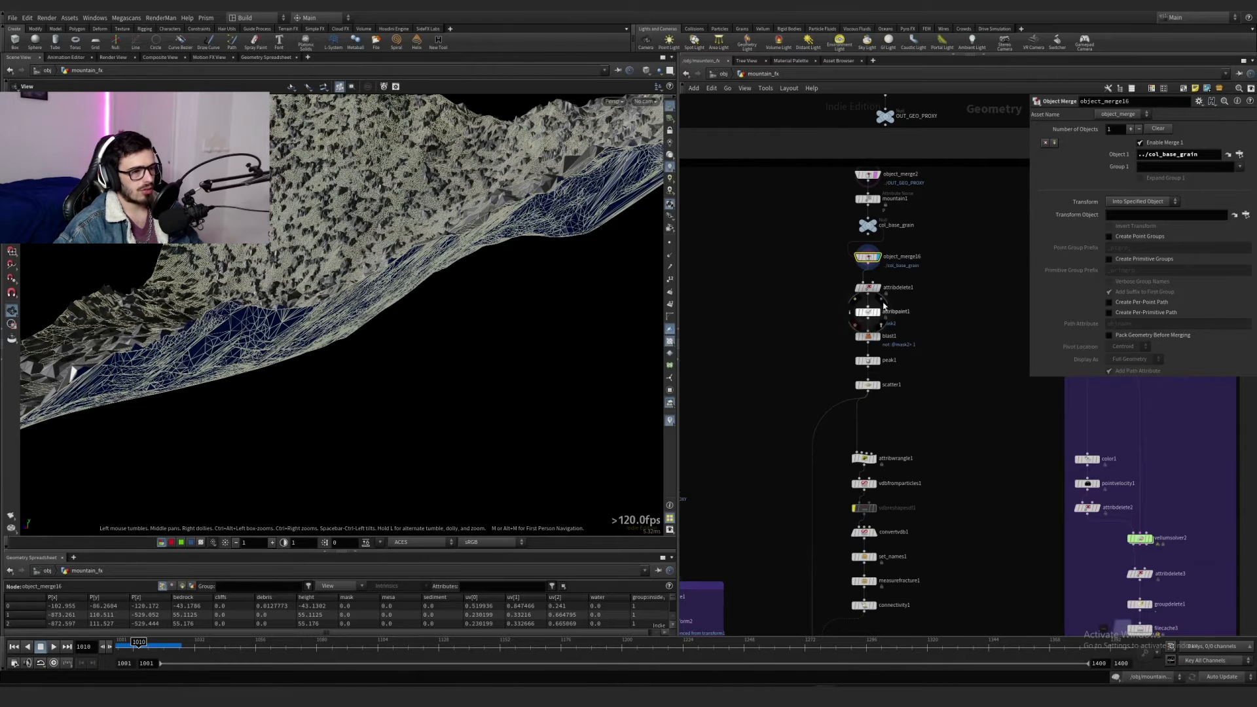
pyautogui.scroll(3, 899, 301)
pyautogui.hotkey('space', 'g')
pyautogui.moveTo(387, 310); pyautogui.dragTo(265, 310)
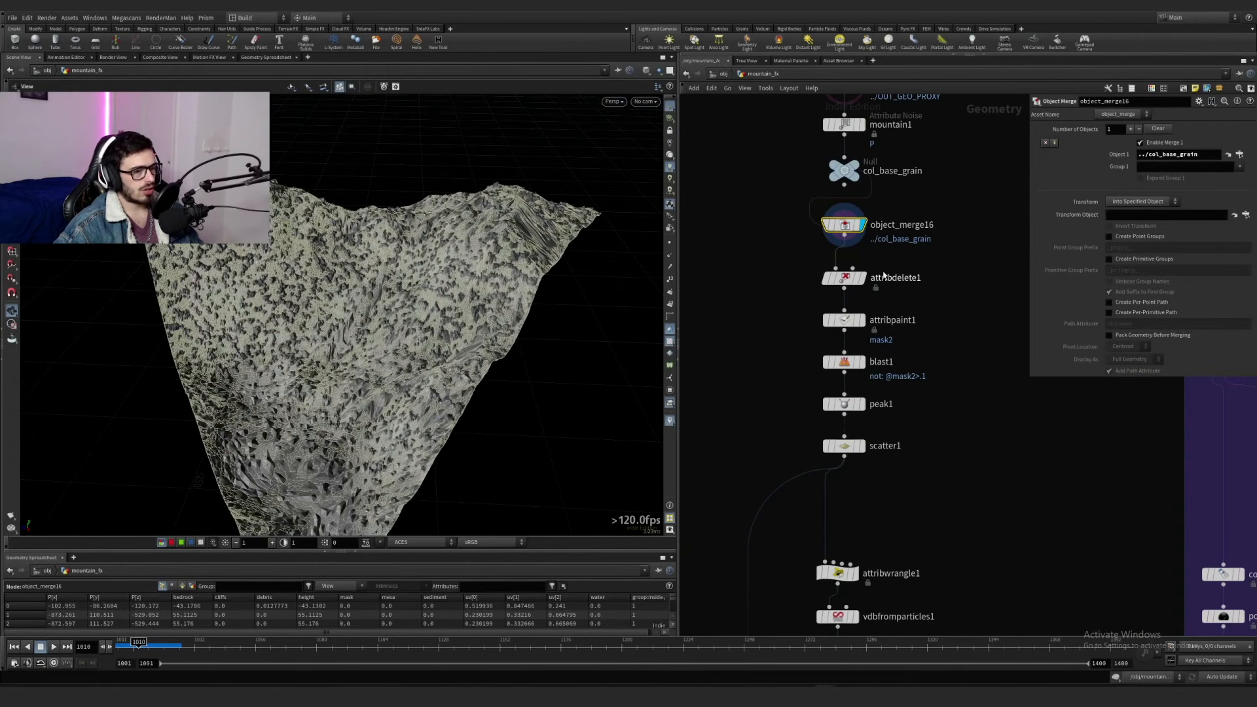
pyautogui.click(844, 277)
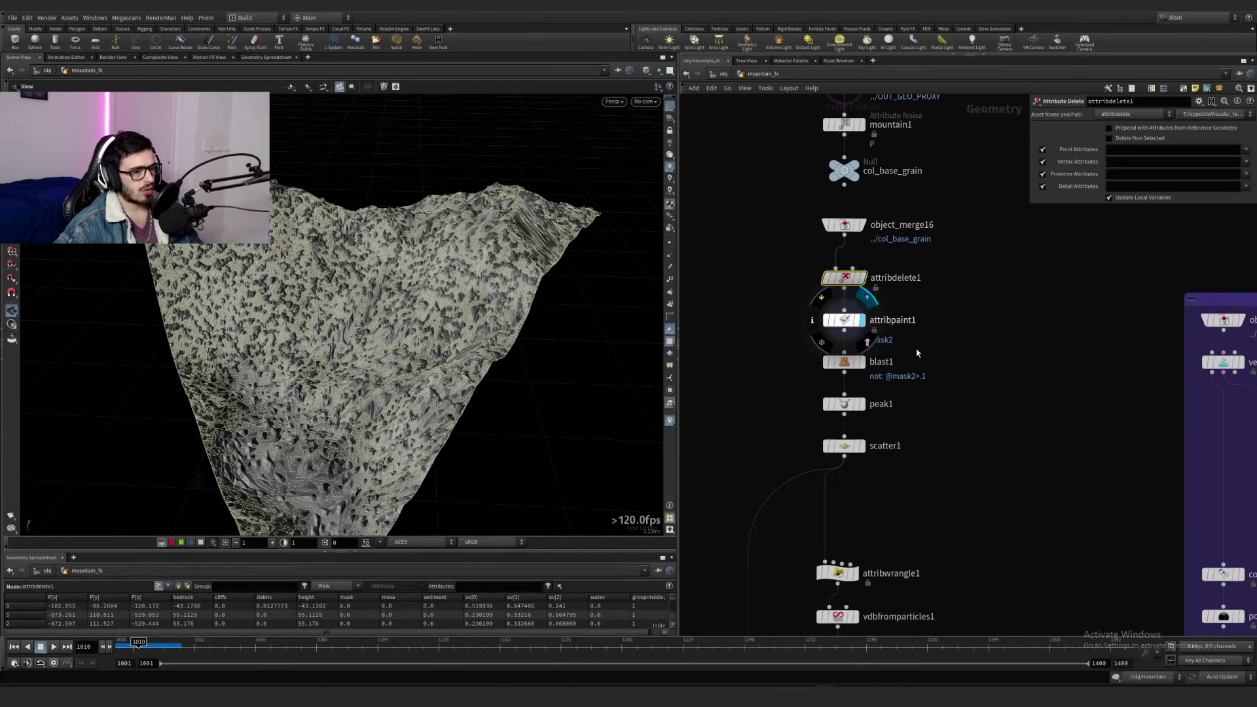
# Step: Display attribpaint1, activate its paint tool and orbit close to the painted mask2 areas
pyautogui.click(844, 319)
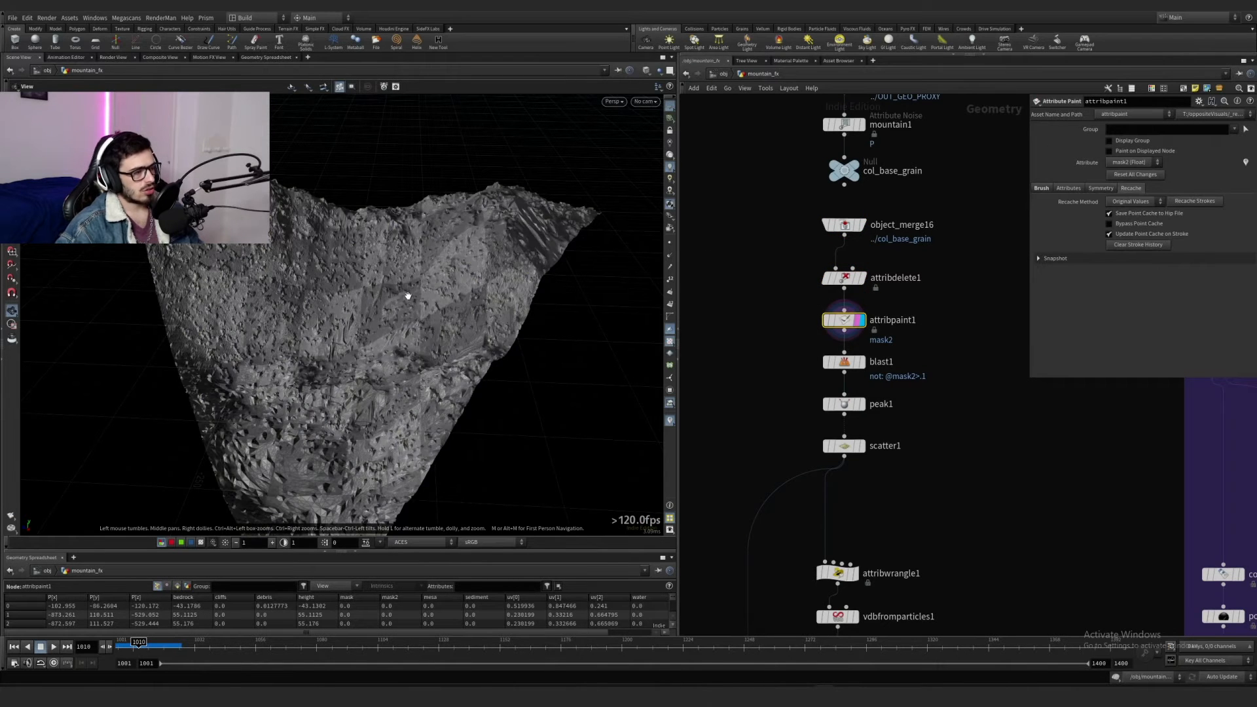
pyautogui.press('Return')
pyautogui.moveTo(342, 235); pyautogui.dragTo(367, 221)
pyautogui.moveTo(367, 221); pyautogui.dragTo(532, 208, button='right')
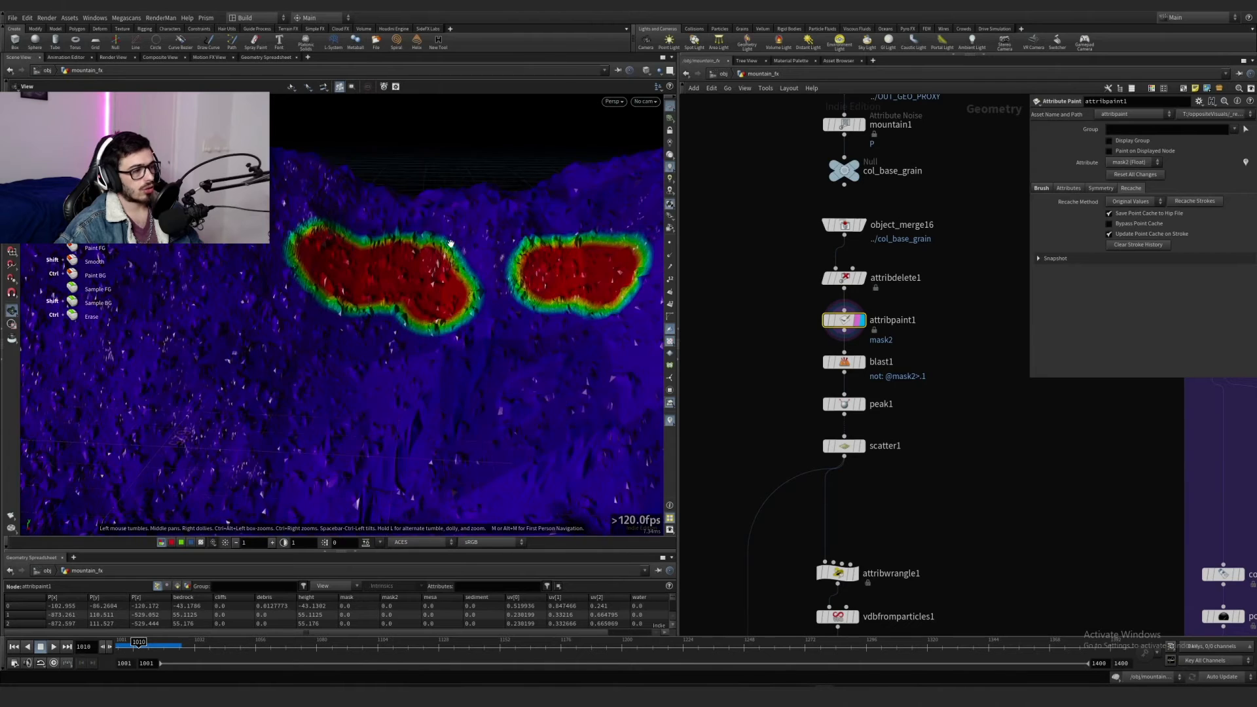
pyautogui.keyDown('alt'); pyautogui.moveTo(450, 244); pyautogui.dragTo(452, 221); pyautogui.keyUp('alt')
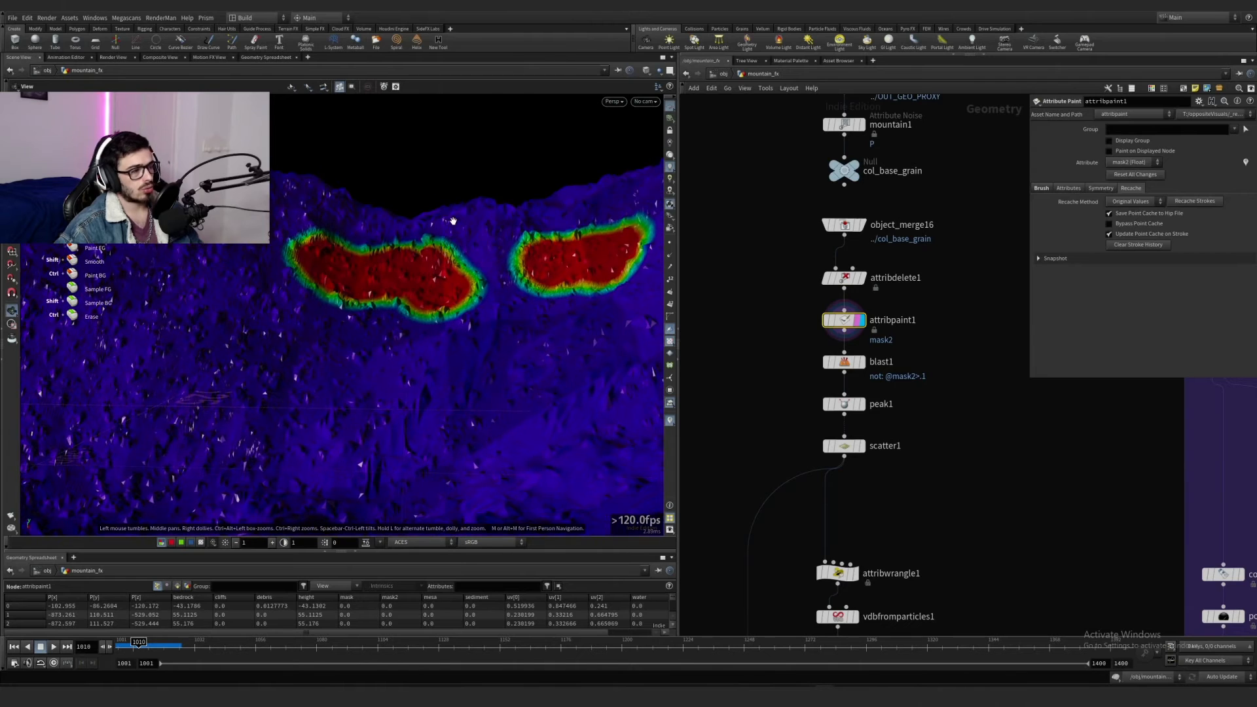
pyautogui.click(863, 362)
pyautogui.moveTo(924, 393); pyautogui.dragTo(759, 337)
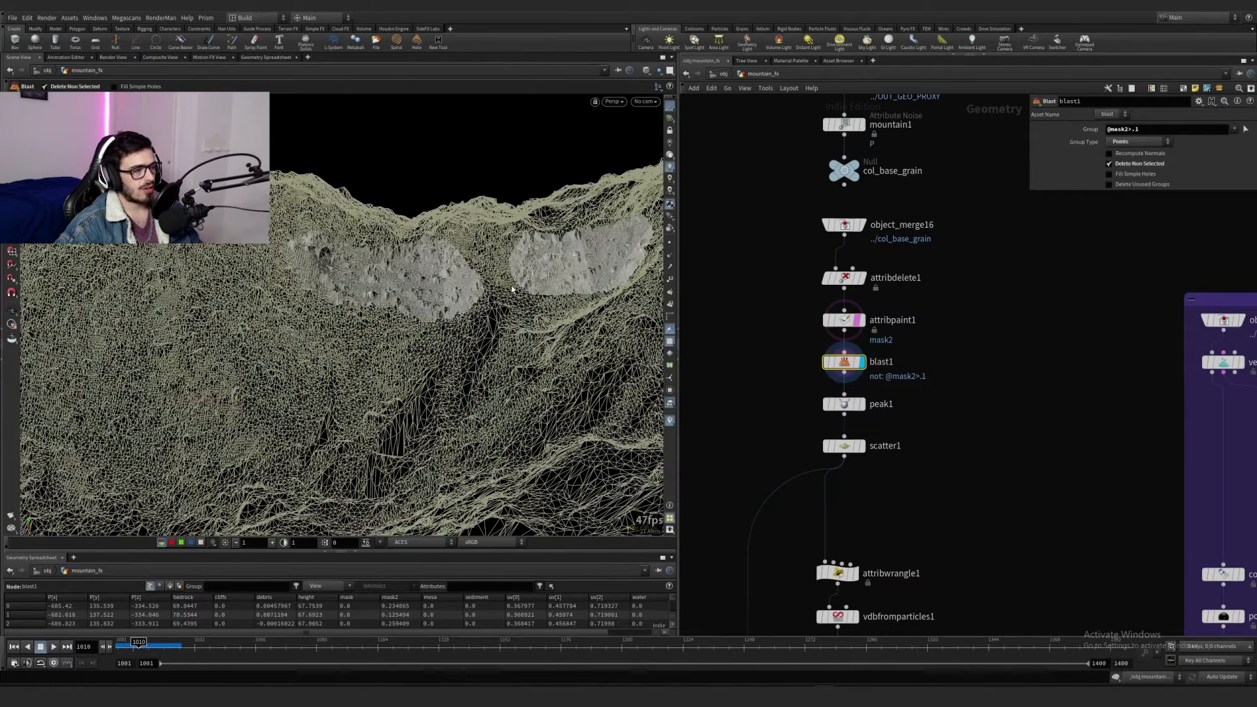
pyautogui.click(857, 362)
pyautogui.click(857, 362)
# Step: Display peak1 and scatter1 in turn, examining the offset patches and the points scattered by mask2 density
pyautogui.click(862, 406)
pyautogui.click(847, 405)
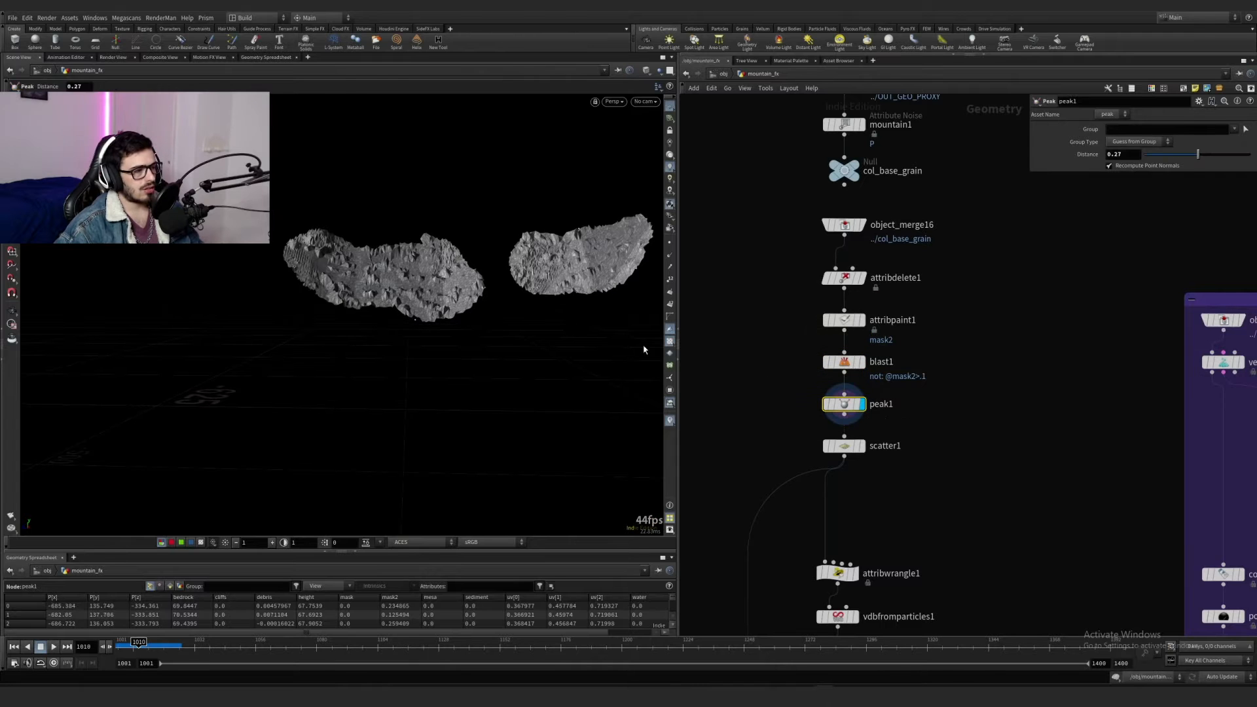
pyautogui.keyDown('alt'); pyautogui.moveTo(488, 267); pyautogui.dragTo(382, 245); pyautogui.keyUp('alt')
pyautogui.keyDown('alt'); pyautogui.moveTo(381, 245); pyautogui.dragTo(583, 247, button='right'); pyautogui.keyUp('alt')
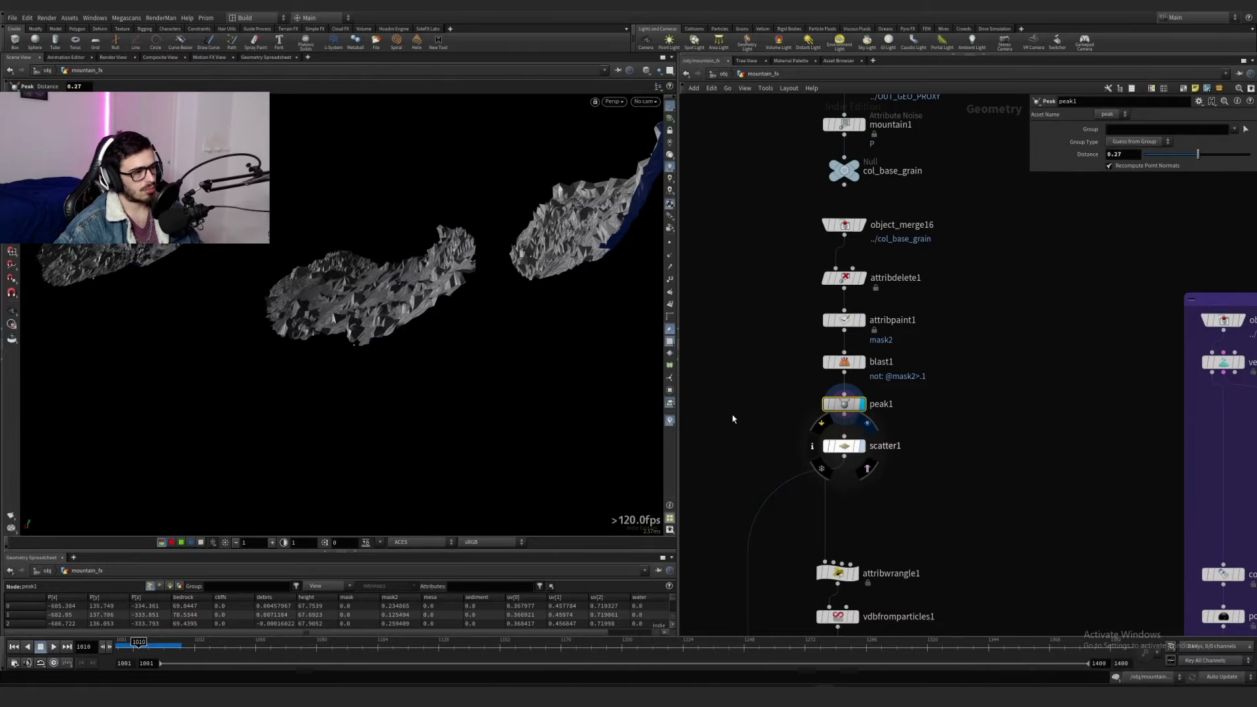
pyautogui.keyDown('alt'); pyautogui.moveTo(600, 313); pyautogui.dragTo(419, 275); pyautogui.keyUp('alt')
pyautogui.moveTo(892, 494); pyautogui.dragTo(875, 347, button='middle')
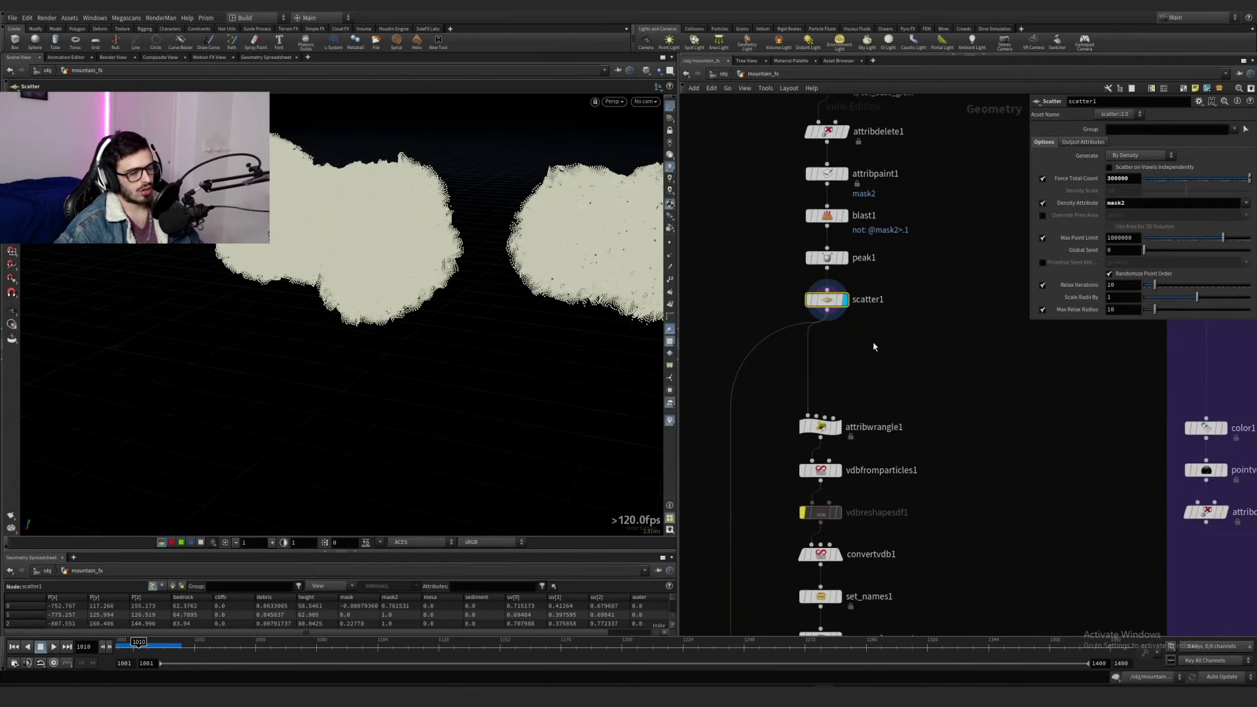
# Step: Display attribwrangle1, turn on the density visualizer and orbit close to the coloured scatter points
pyautogui.scroll(-3, 873, 347)
pyautogui.click(845, 395)
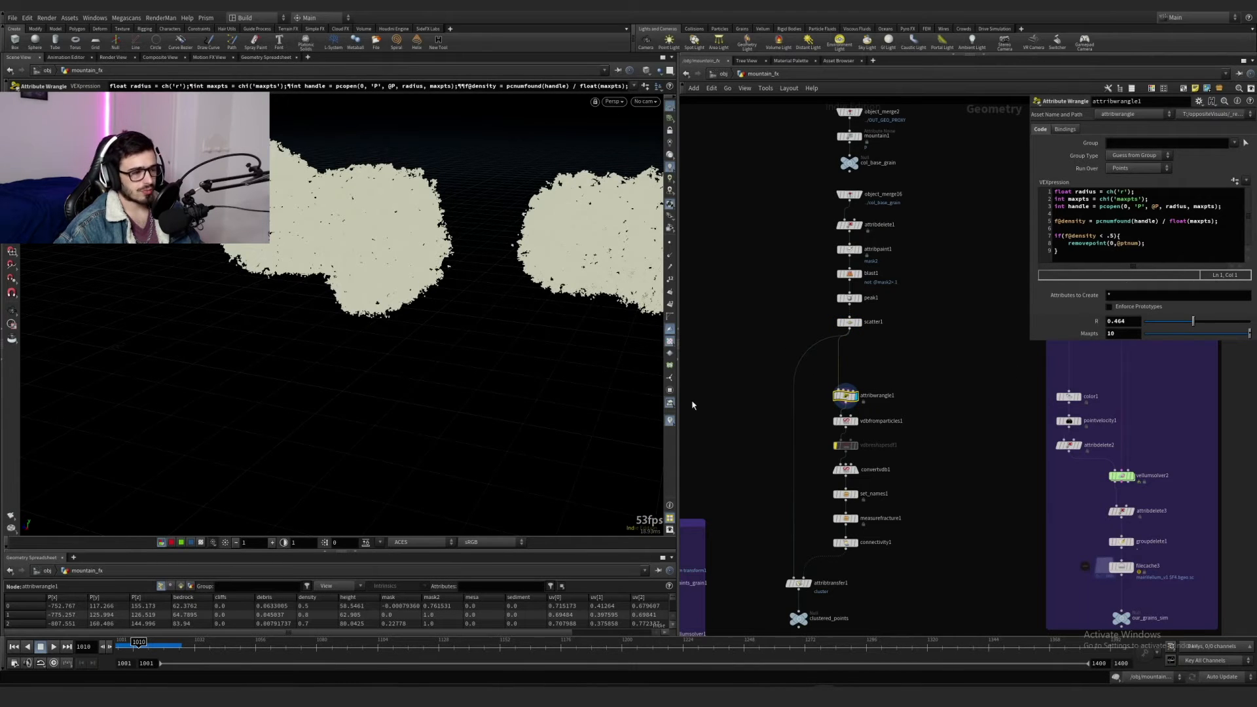
pyautogui.click(669, 421)
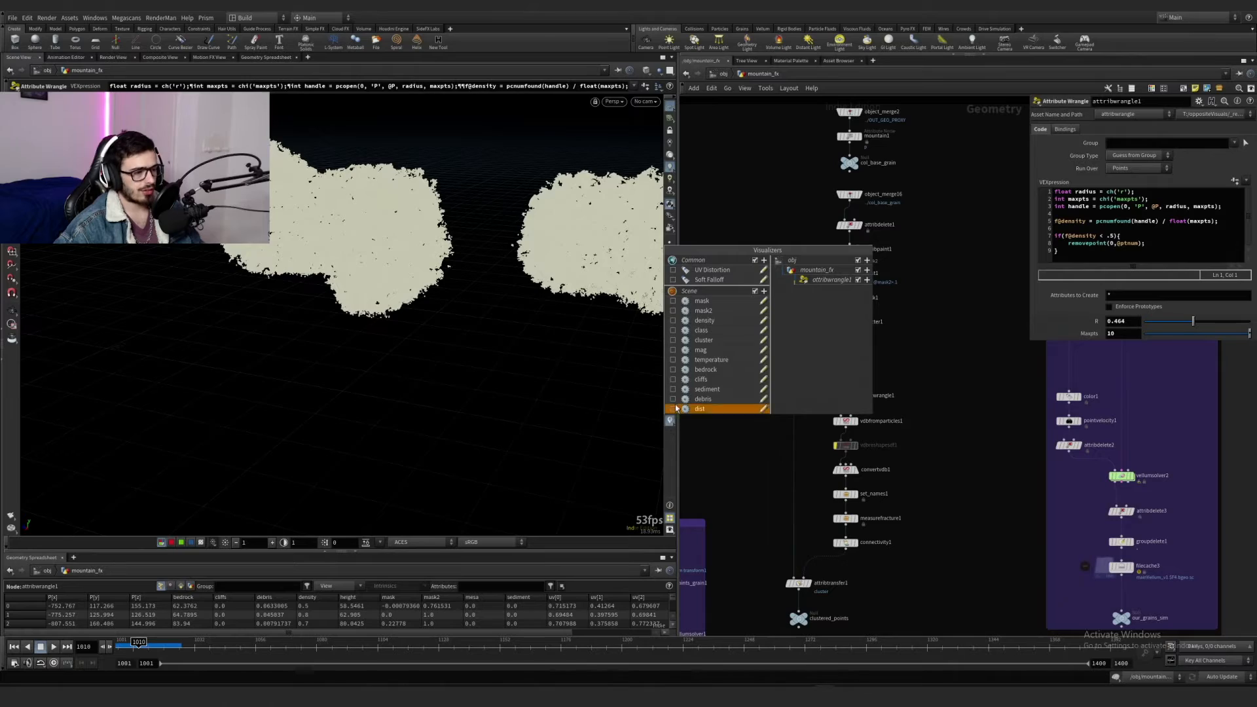
pyautogui.click(672, 320)
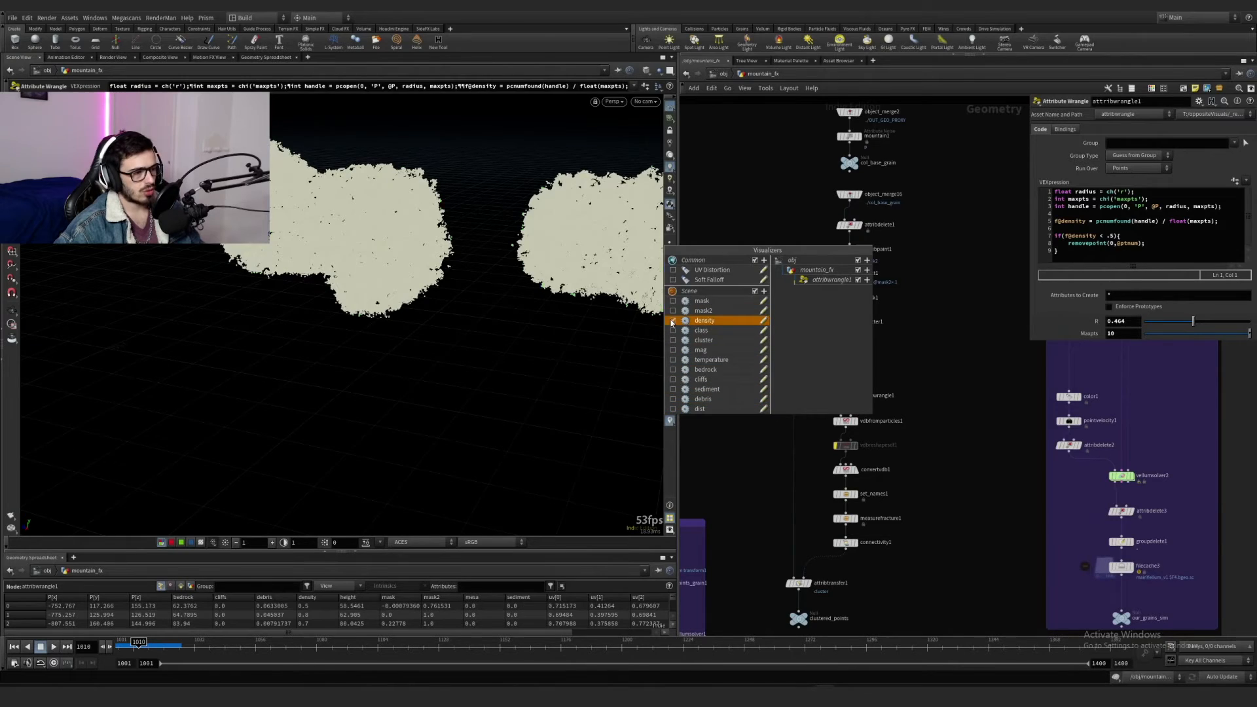
pyautogui.click(967, 367)
pyautogui.keyDown('alt'); pyautogui.moveTo(569, 265); pyautogui.dragTo(530, 297); pyautogui.keyUp('alt')
pyautogui.scroll(5, 471, 298)
pyautogui.press('Return')
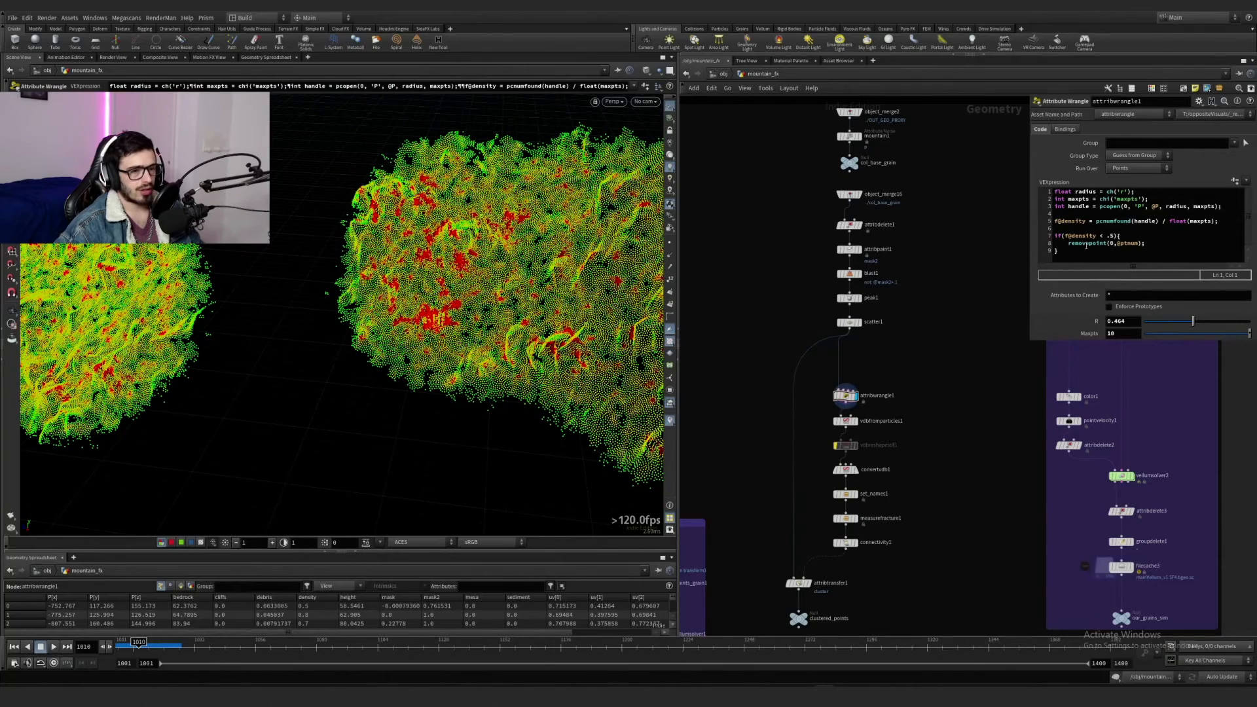
# Step: Try .1 as the density threshold in attribwrangle1's removepoint condition, undo it and re-enter .5
pyautogui.click(1111, 236)
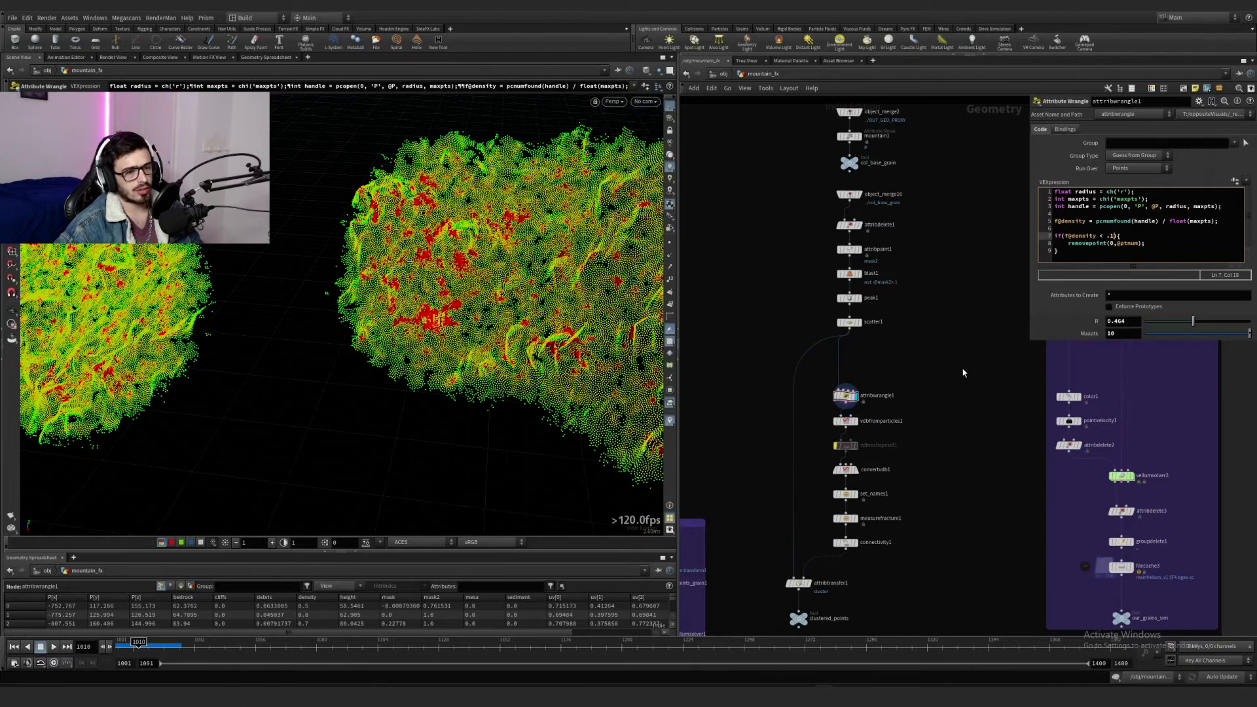
pyautogui.hotkey('ctrl', 'Return')
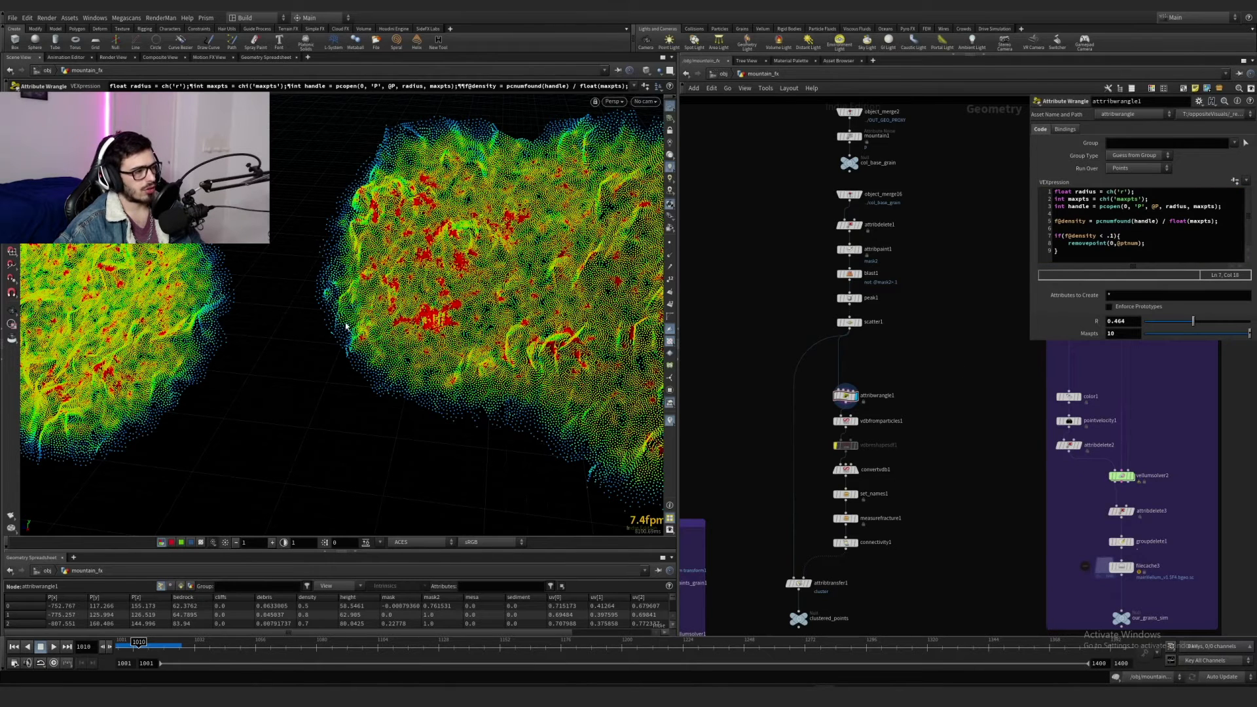
pyautogui.hotkey('ctrl', 'z')
pyautogui.keyDown('alt'); pyautogui.moveTo(506, 413); pyautogui.dragTo(507, 179, button='right'); pyautogui.keyUp('alt')
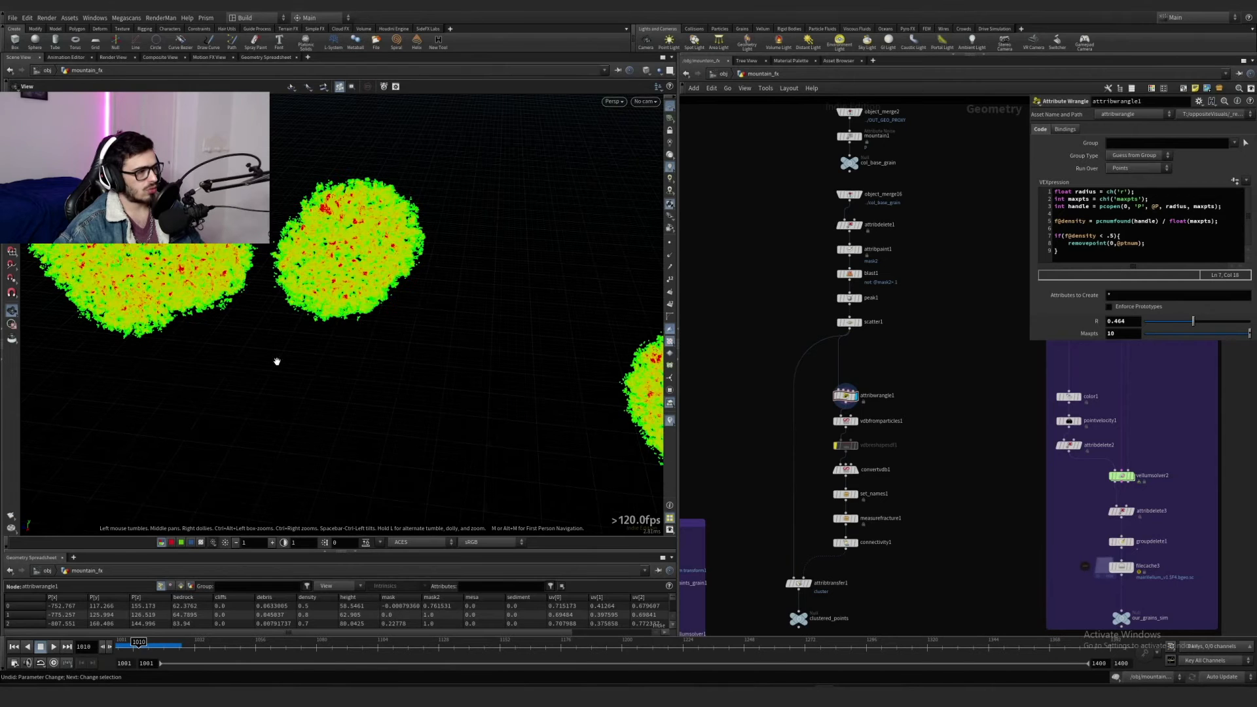
pyautogui.click(1111, 236)
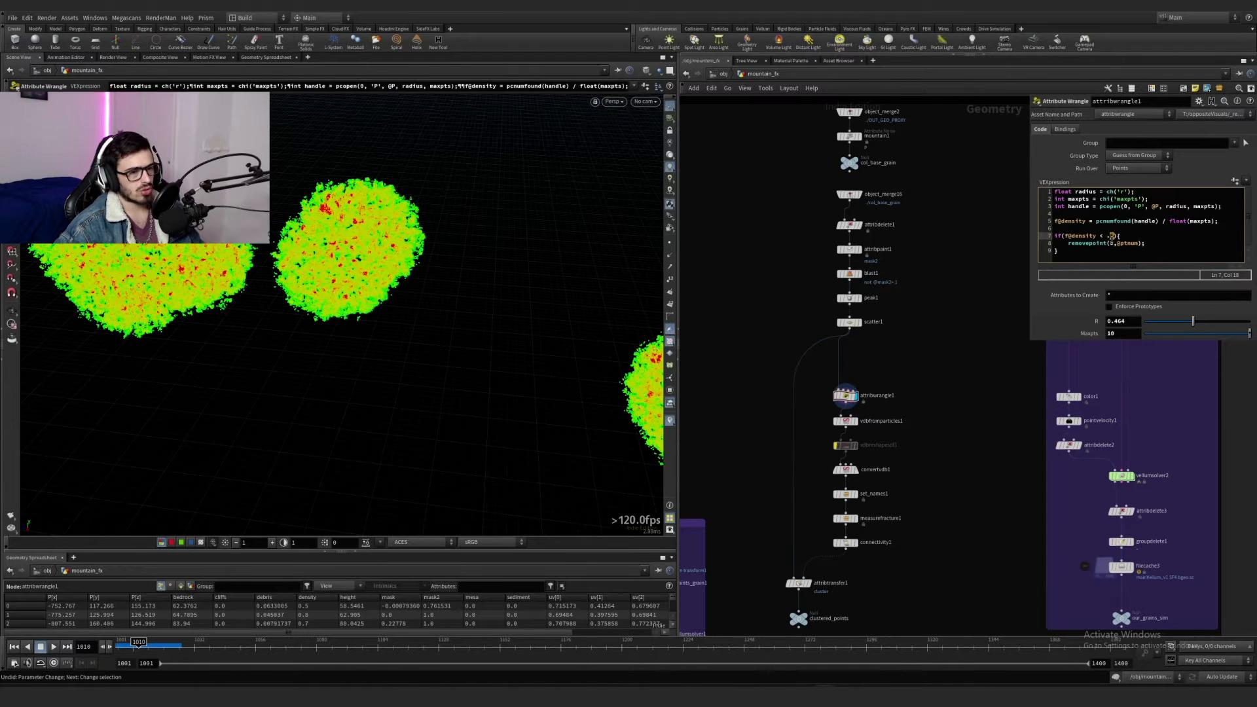
pyautogui.press('Delete')
pyautogui.write('1')
pyautogui.press('BackSpace')
pyautogui.write('5')
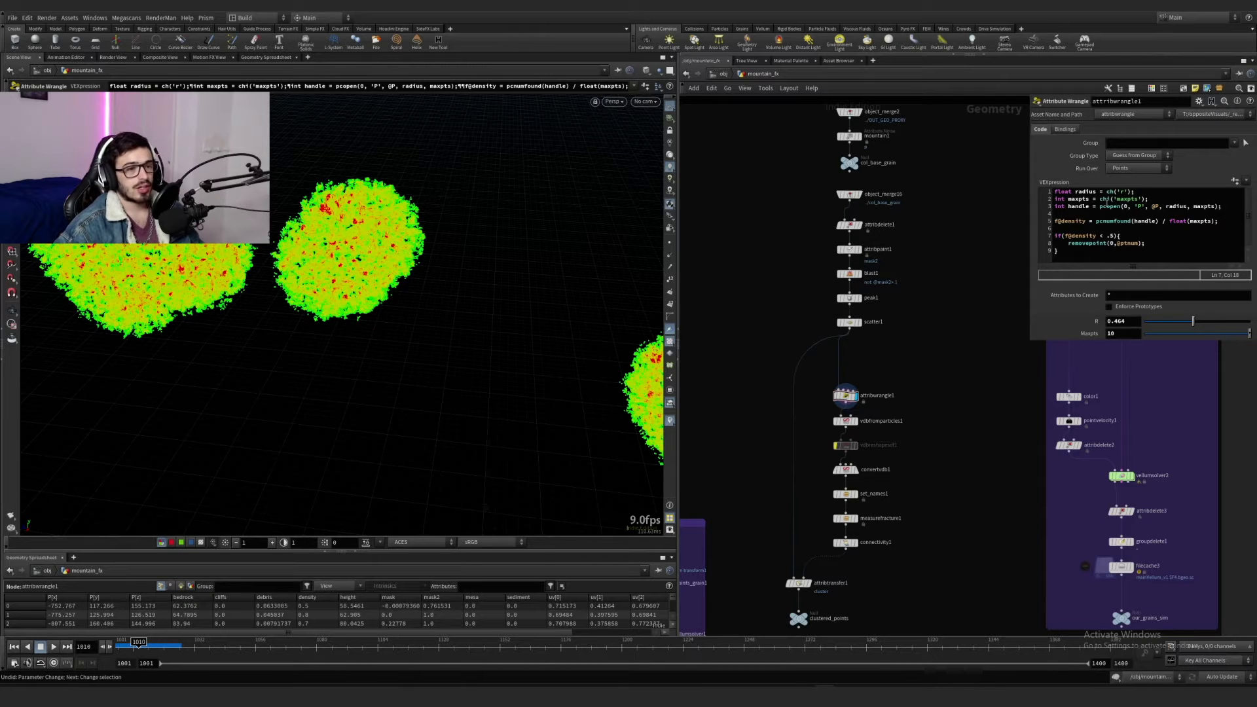
# Step: Set attribwrangle1's R to 0.447 while reviewing the radius, maxpts and pcopen lines of the code
pyautogui.moveTo(1134, 191); pyautogui.dragTo(1052, 192)
pyautogui.moveTo(1197, 319)
pyautogui.mouseDown()
pyautogui.moveTo(1227, 331)
pyautogui.moveTo(1191, 324)
pyautogui.mouseUp()
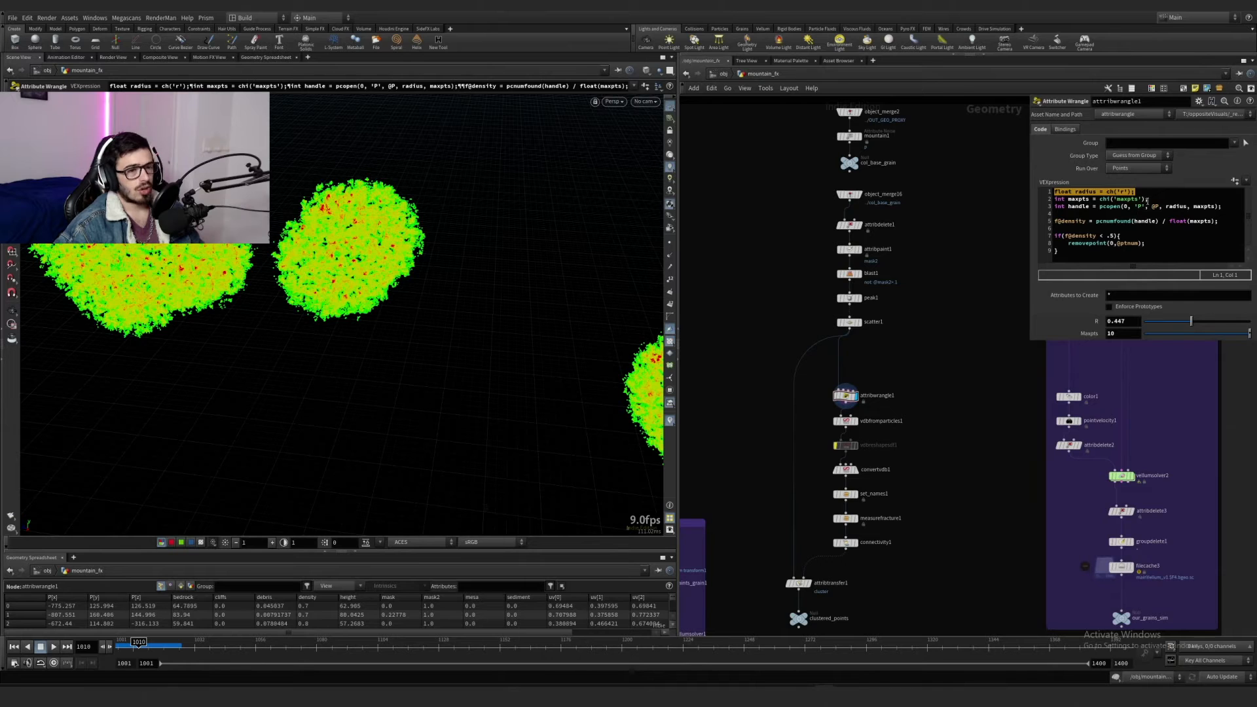
pyautogui.moveTo(1147, 200); pyautogui.dragTo(1095, 199)
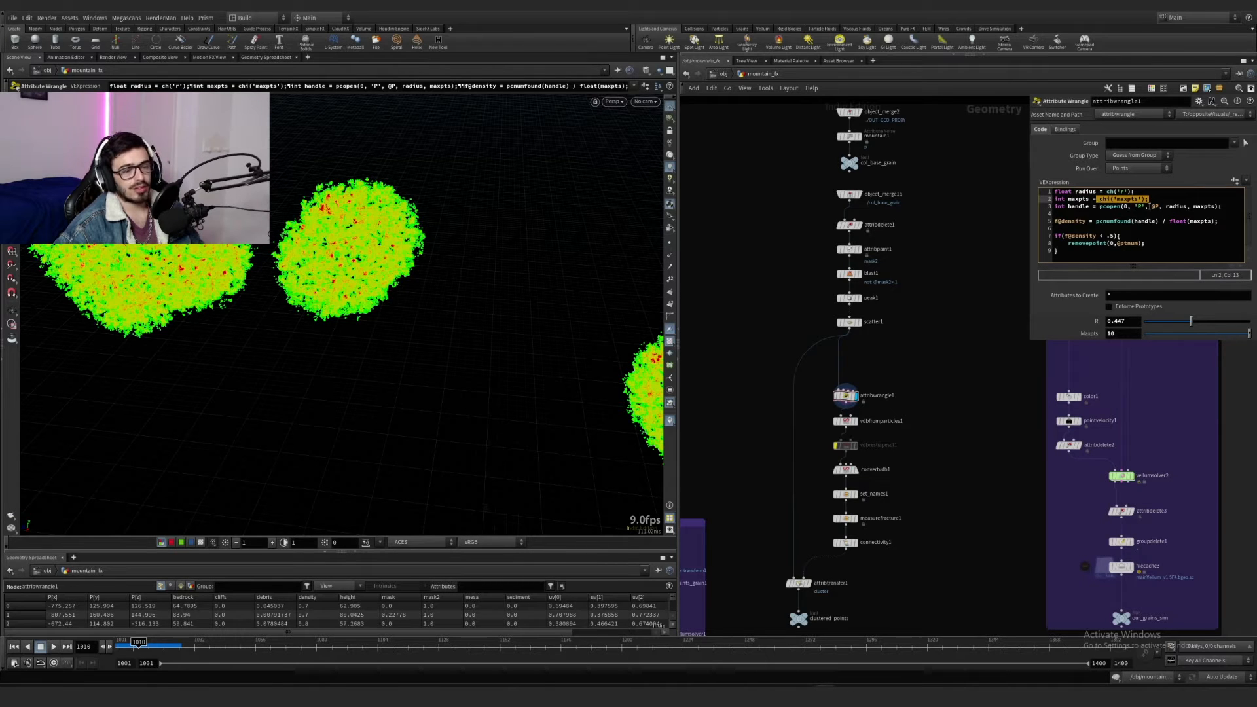
pyautogui.moveTo(1150, 206); pyautogui.dragTo(1164, 206)
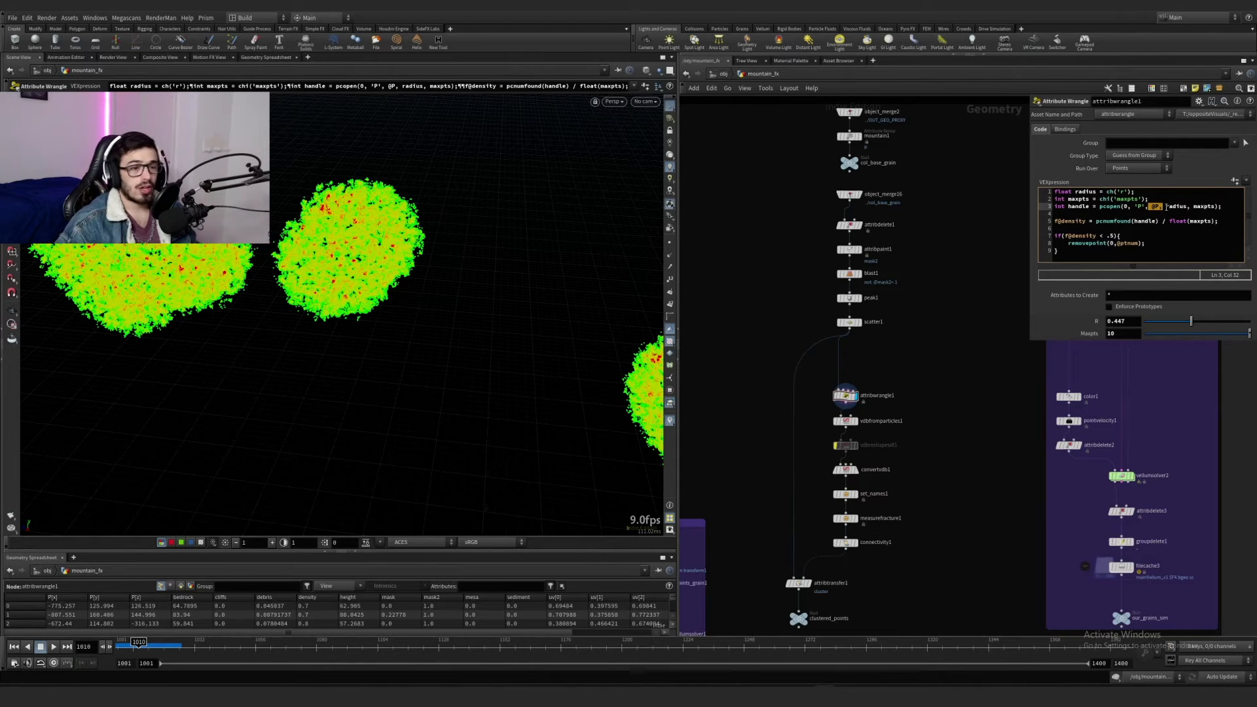
# Step: Examine the pcnumfound over maxpts density calculation and the removal condition, dismissing the autosave prompt without saving
pyautogui.moveTo(1096, 222); pyautogui.dragTo(1152, 223)
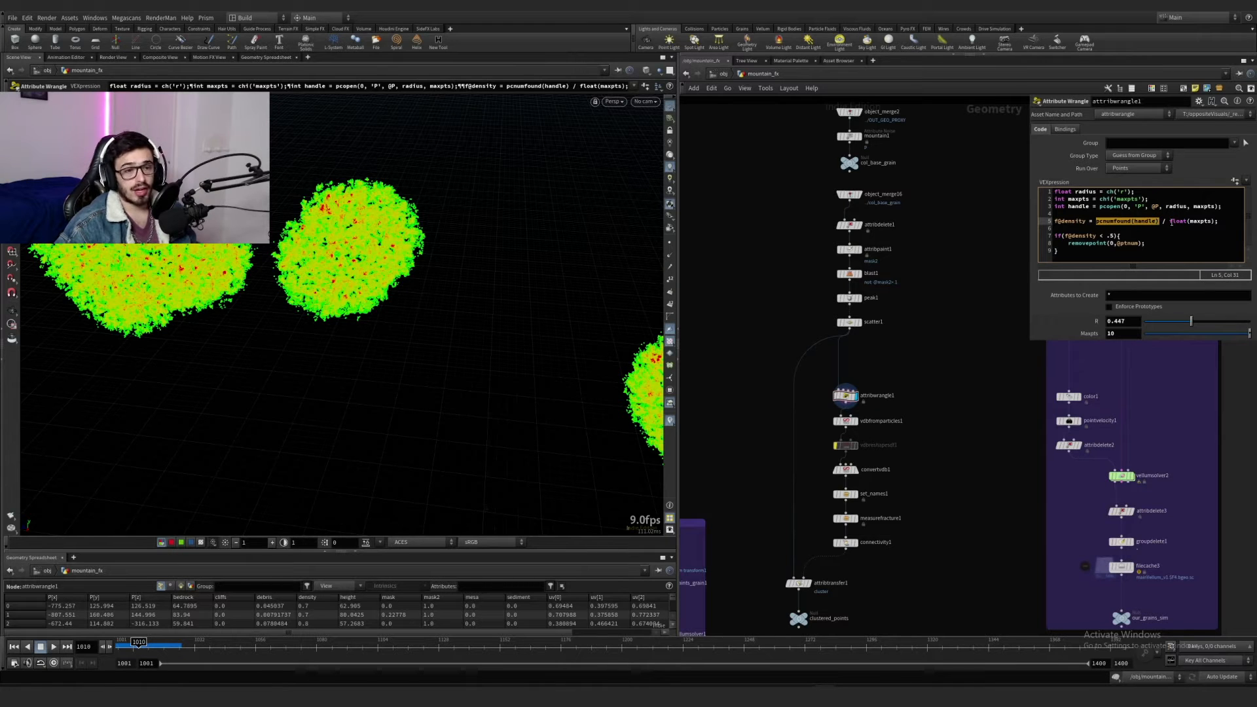
pyautogui.click(1175, 222)
pyautogui.moveTo(1170, 221); pyautogui.dragTo(1216, 223)
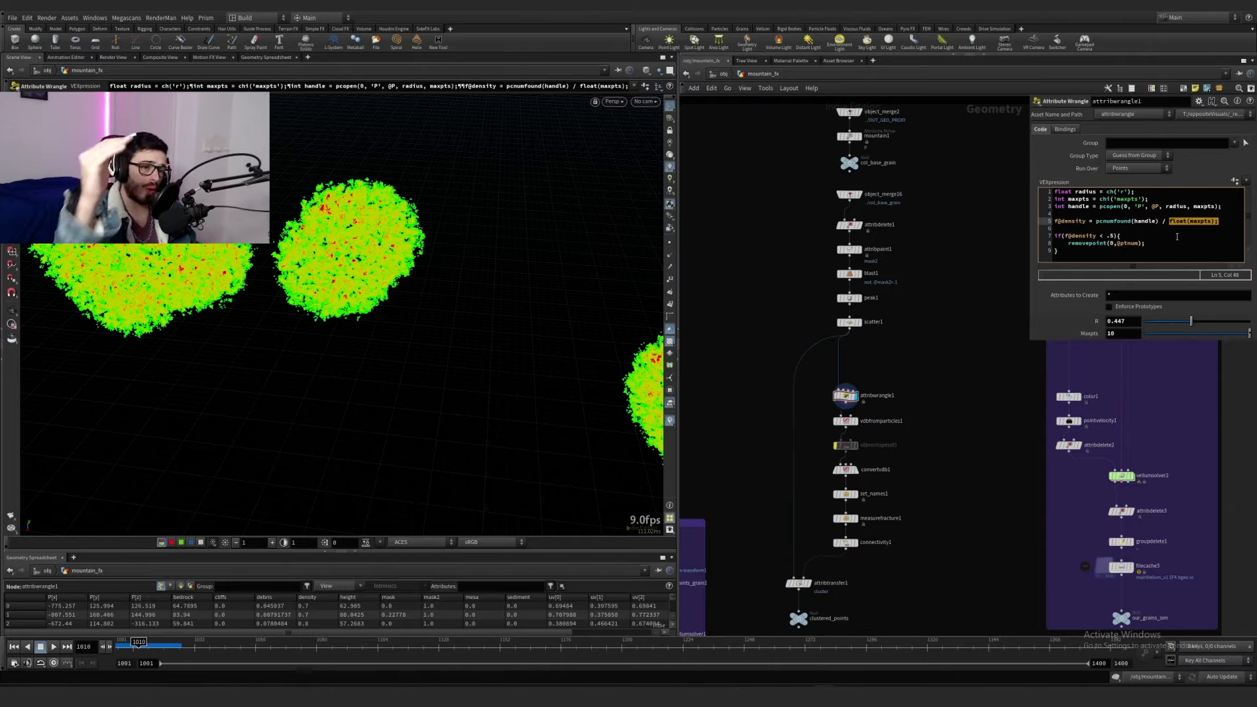
pyautogui.click(1111, 235)
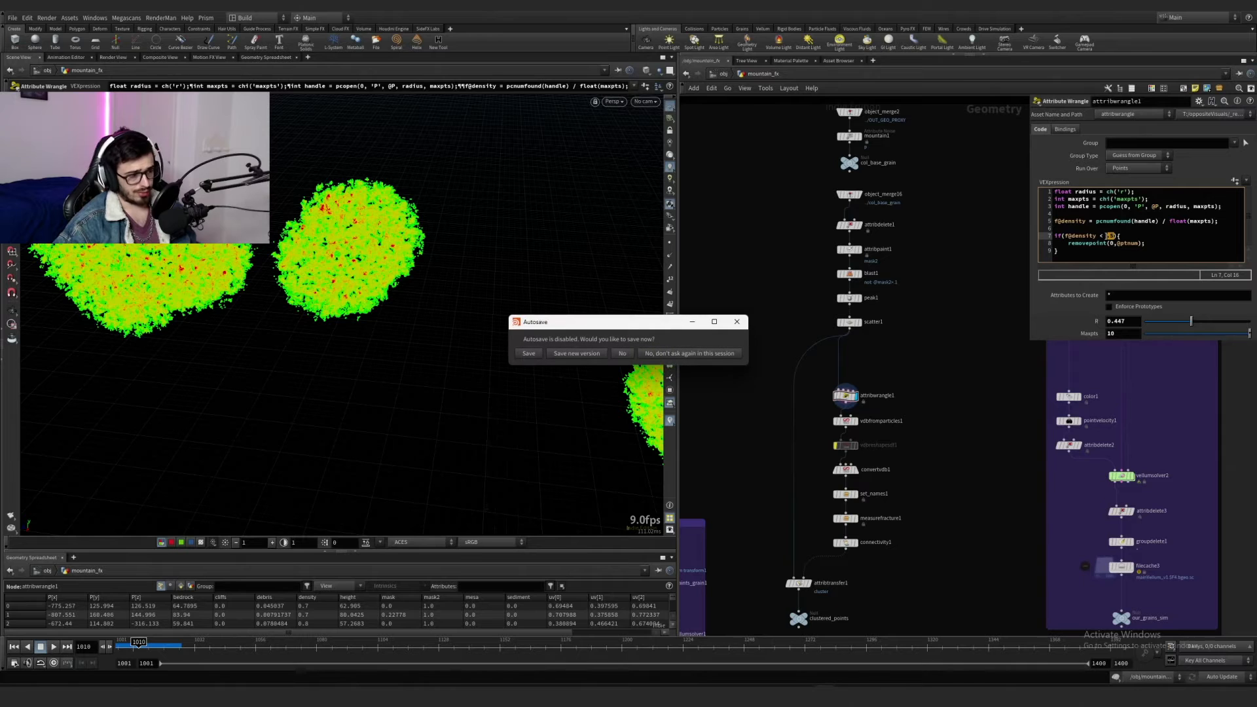
pyautogui.moveTo(1091, 248); pyautogui.dragTo(1059, 239)
pyautogui.click(1111, 236)
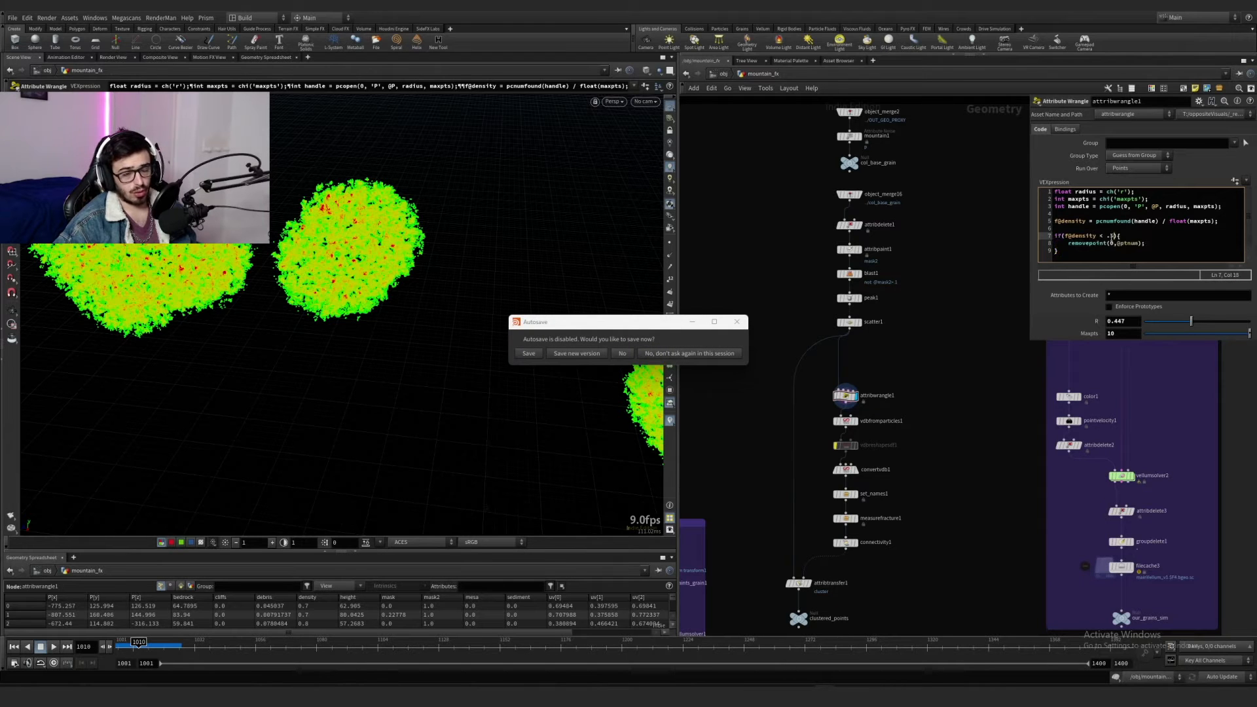
pyautogui.click(736, 321)
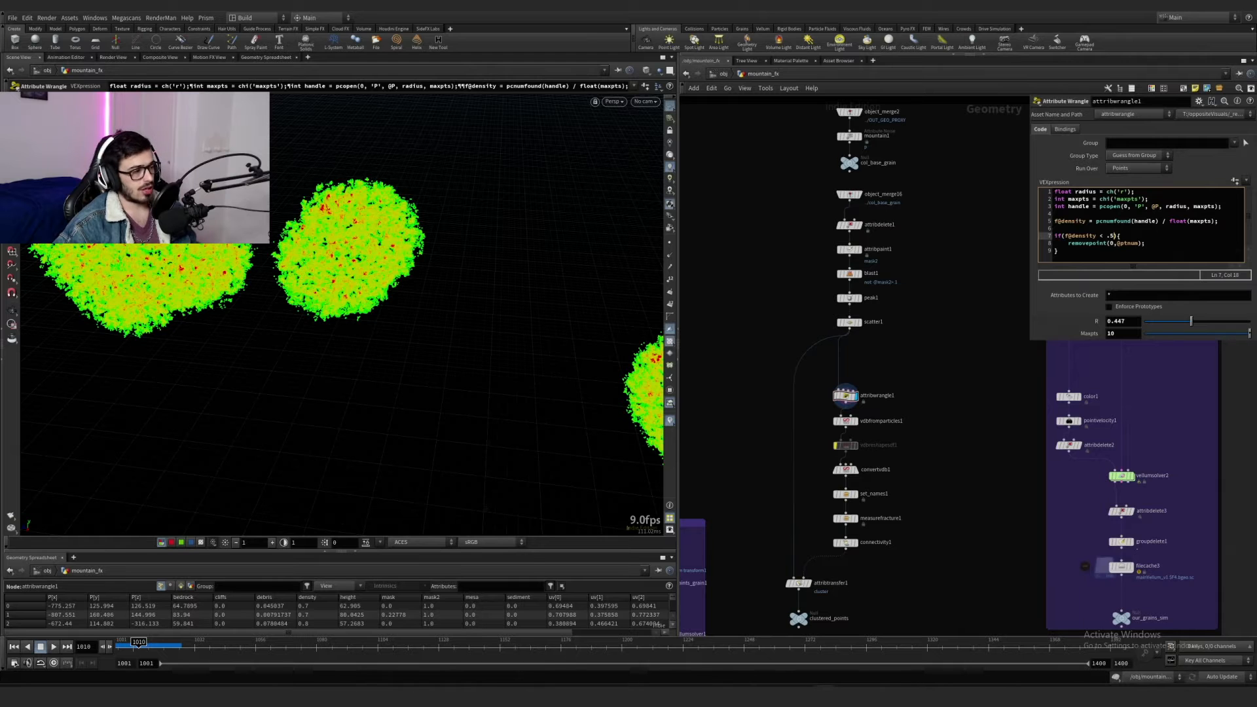
# Step: Display vdbfromparticles1 and convertvdb1 in turn, comparing the VDB surface with the converted polygons
pyautogui.scroll(3, 916, 341)
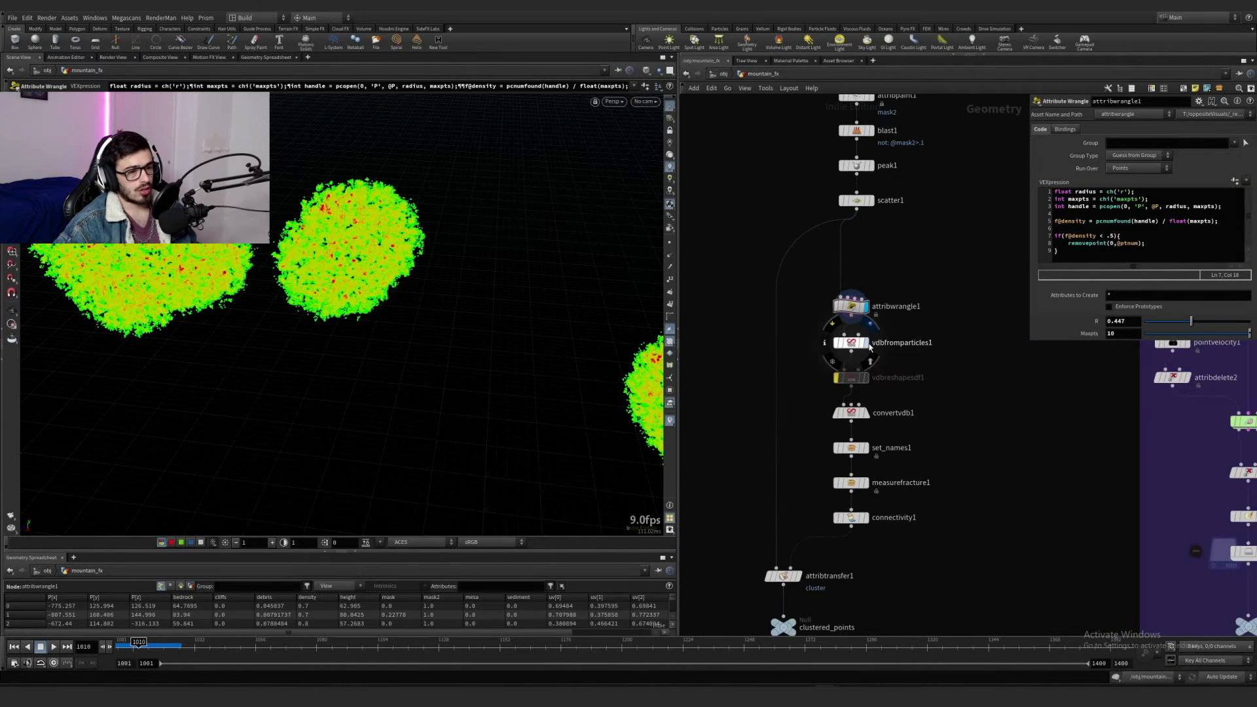
pyautogui.click(839, 346)
pyautogui.click(849, 343)
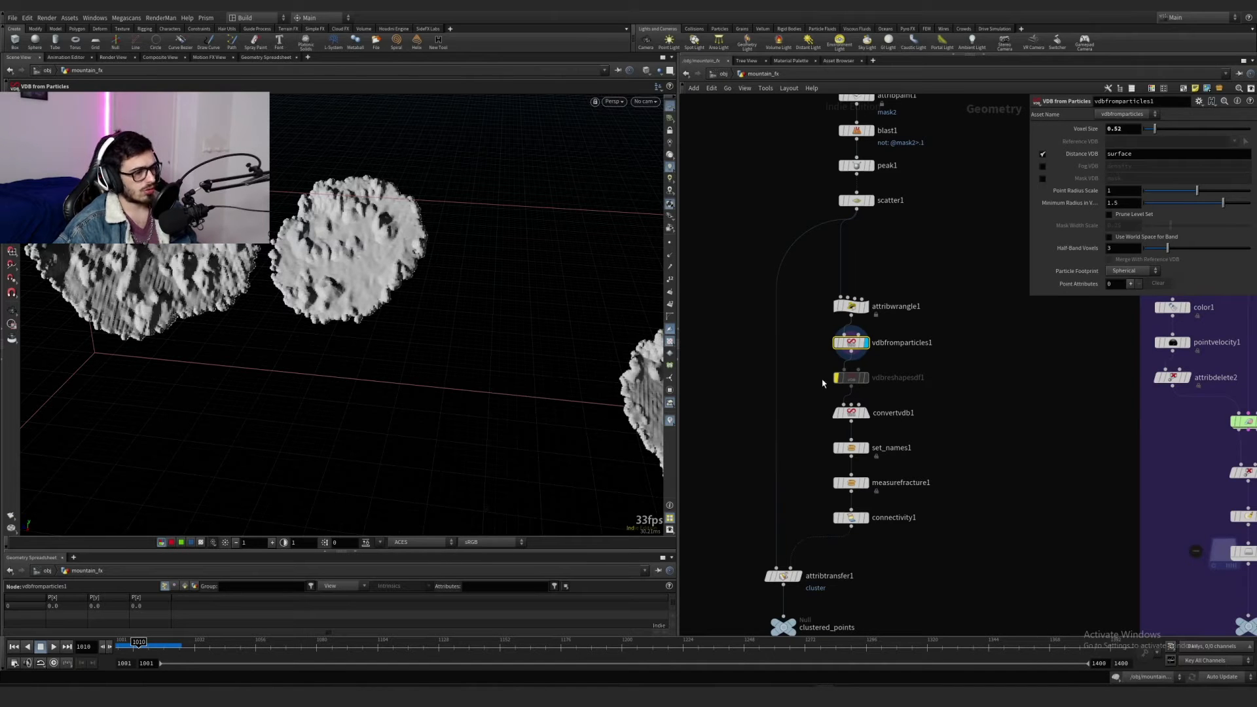
pyautogui.click(862, 413)
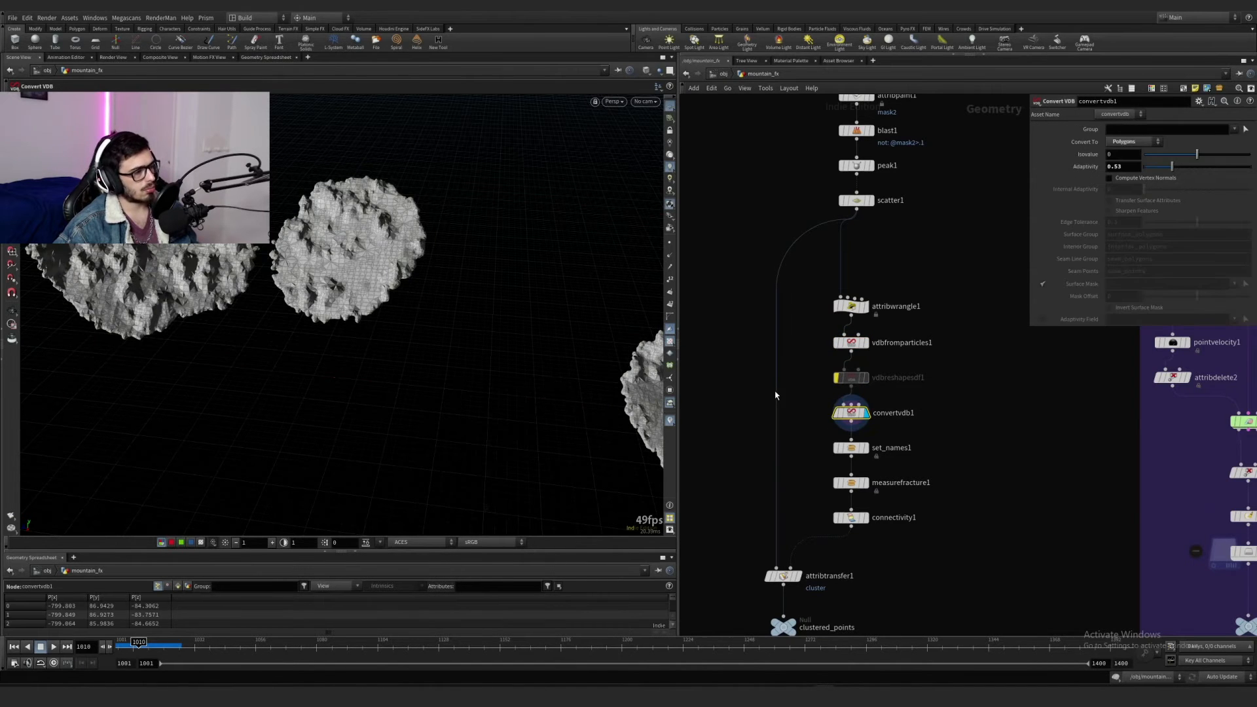
# Step: Display set_names1, examine its inner class connectivity and set_name wrangle, and return to mountain_fx
pyautogui.click(866, 450)
pyautogui.moveTo(946, 475); pyautogui.dragTo(771, 428)
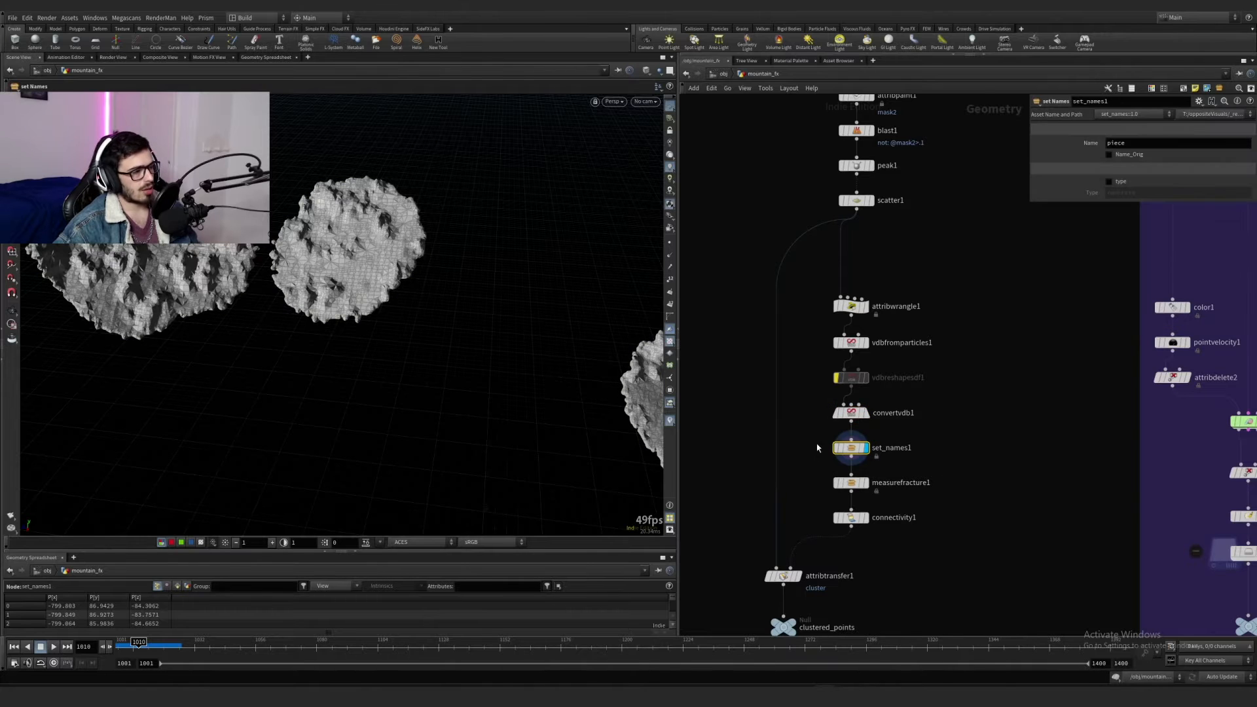
pyautogui.doubleClick(855, 449)
pyautogui.click(968, 245)
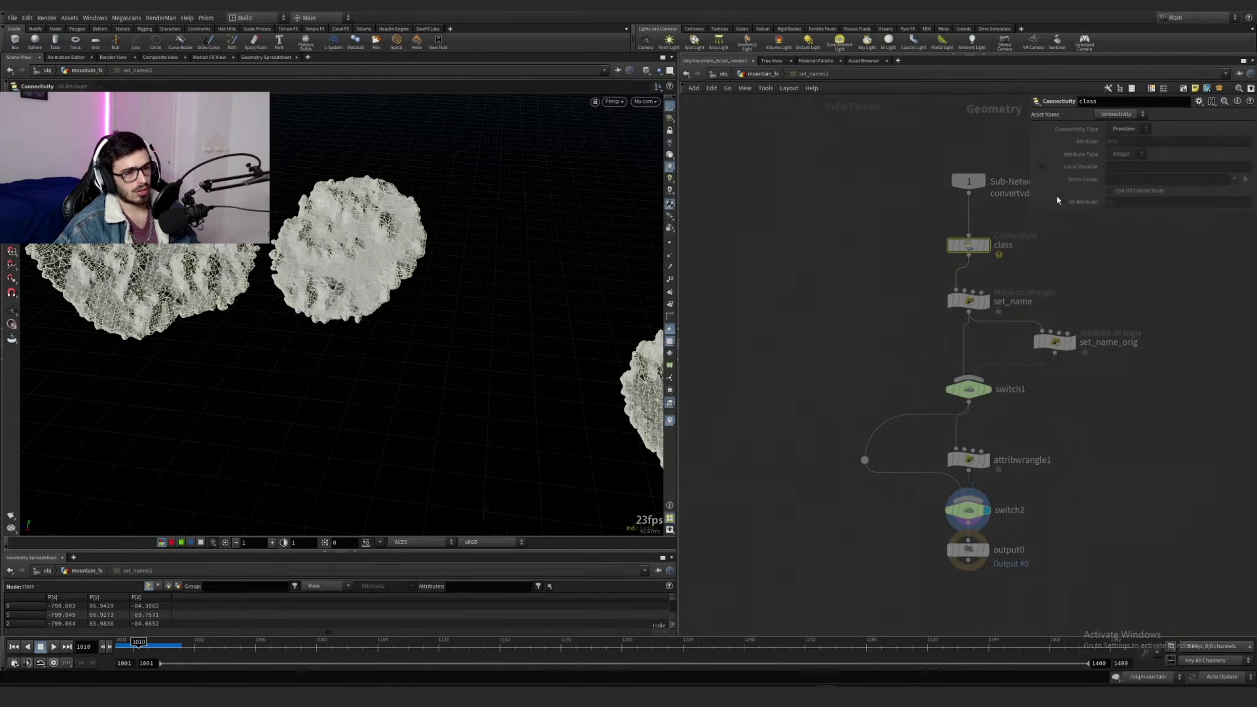
pyautogui.click(968, 302)
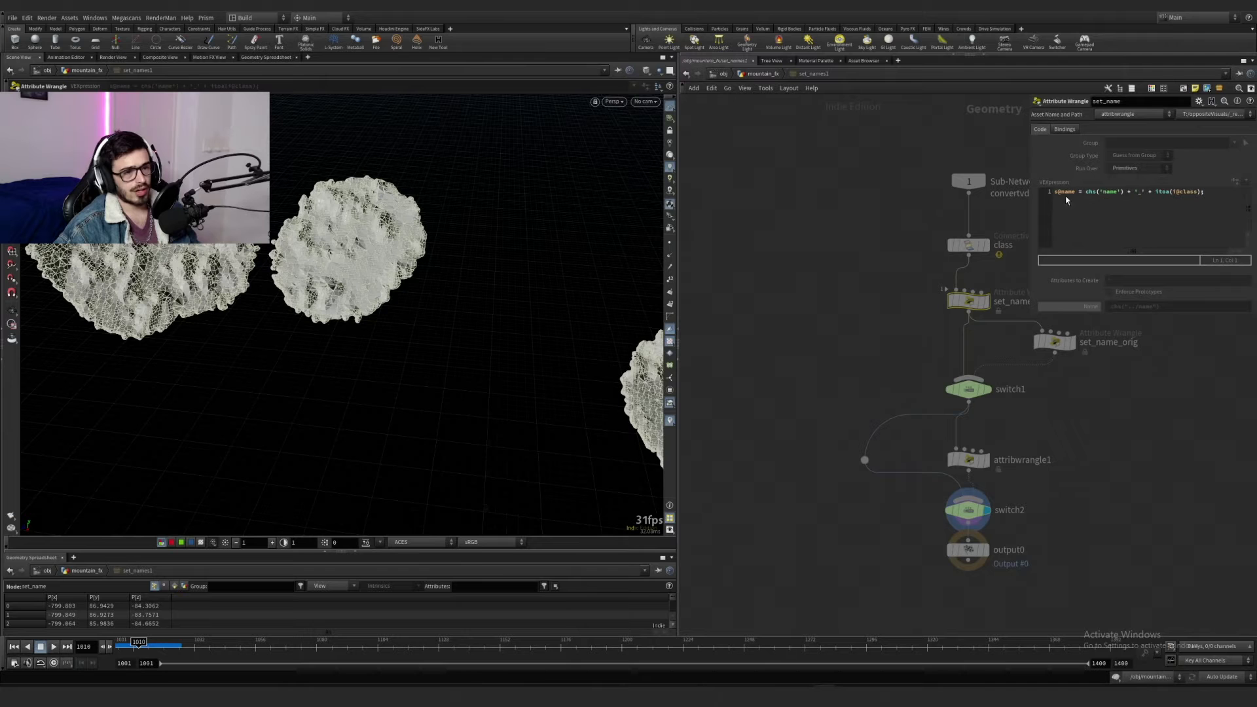
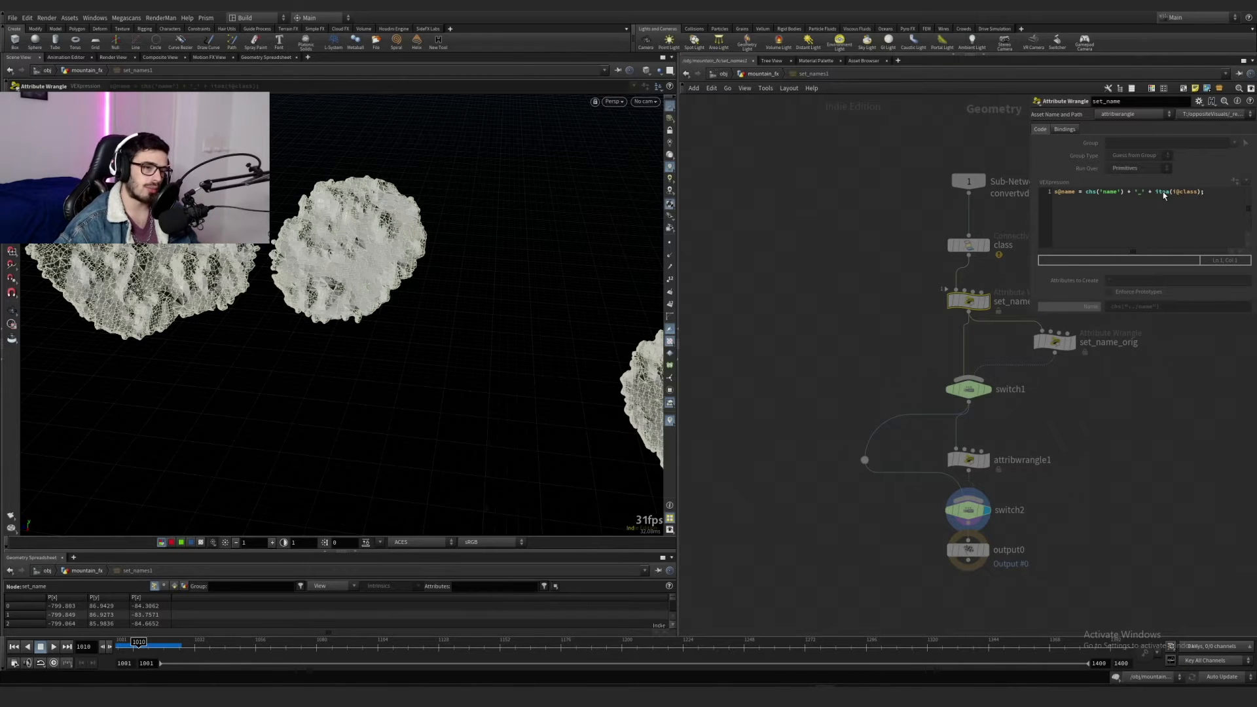
pyautogui.press('u')
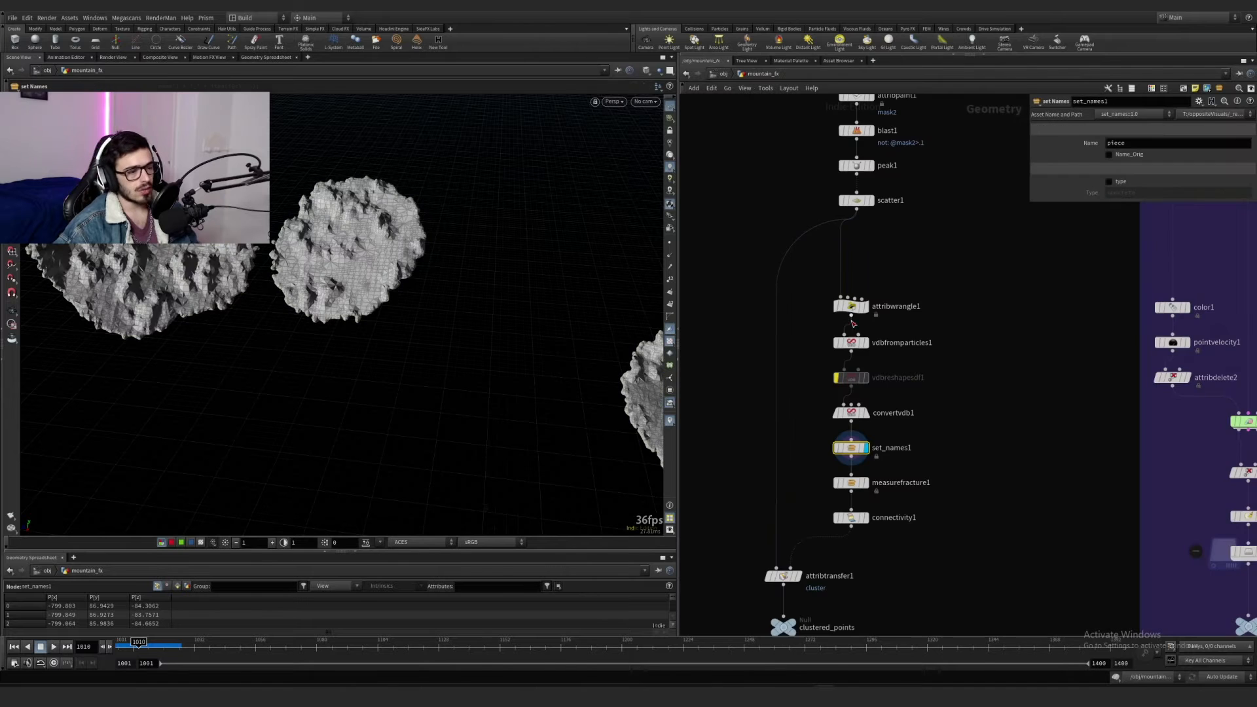
# Step: Visualize the name attribute from set_names1's node info and inspect the coloured pieces and small fragments up close
pyautogui.click(858, 438)
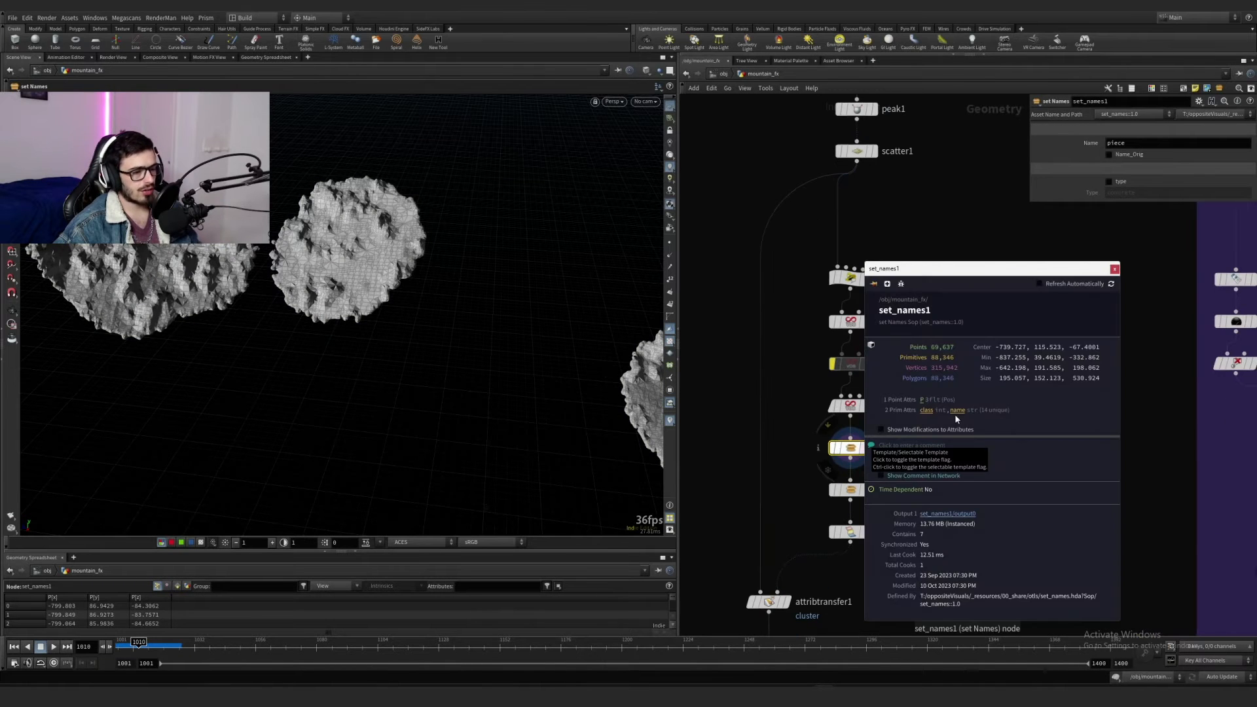
pyautogui.click(957, 410)
pyautogui.keyDown('alt'); pyautogui.moveTo(530, 269); pyautogui.dragTo(320, 334, button='right'); pyautogui.keyUp('alt')
pyautogui.keyDown('alt'); pyautogui.moveTo(320, 334); pyautogui.dragTo(265, 258); pyautogui.keyUp('alt')
pyautogui.keyDown('alt'); pyautogui.moveTo(525, 321); pyautogui.dragTo(420, 338, button='middle'); pyautogui.keyUp('alt')
pyautogui.keyDown('alt'); pyautogui.moveTo(420, 337); pyautogui.dragTo(376, 351); pyautogui.keyUp('alt')
pyautogui.keyDown('alt'); pyautogui.moveTo(375, 351); pyautogui.dragTo(779, 272, button='right'); pyautogui.keyUp('alt')
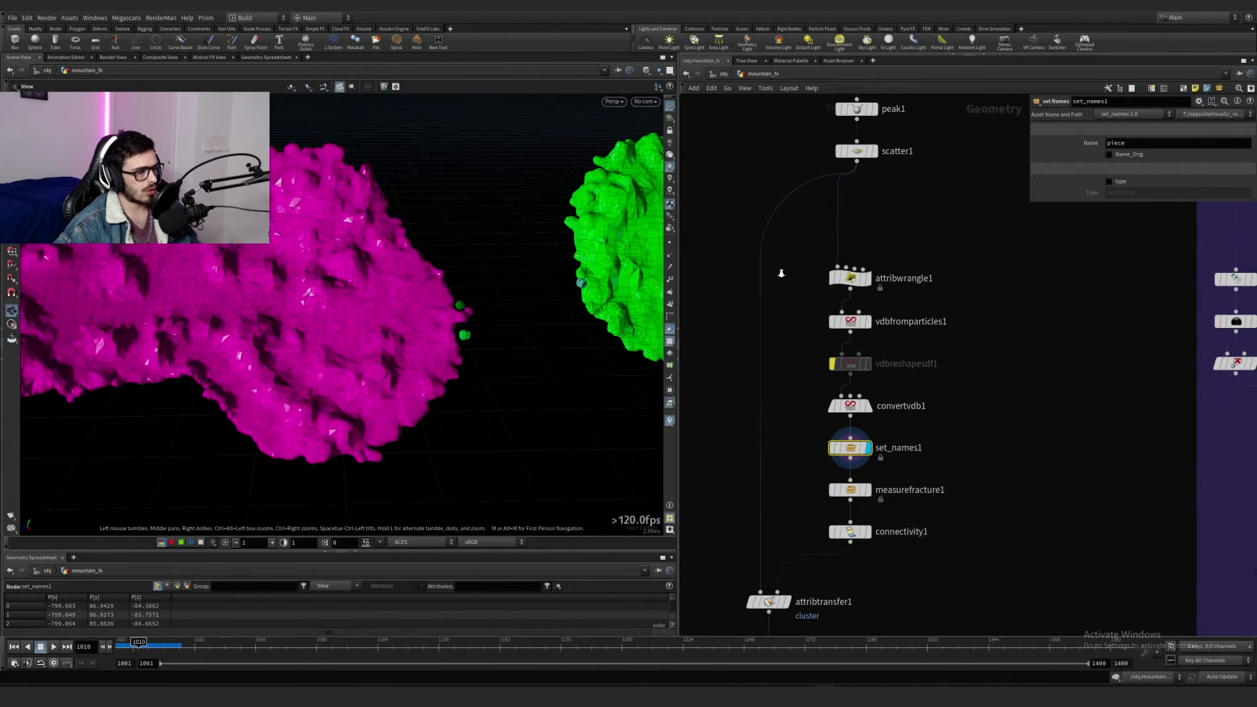
pyautogui.keyDown('alt'); pyautogui.moveTo(490, 321); pyautogui.dragTo(687, 307, button='right'); pyautogui.keyUp('alt')
pyautogui.keyDown('alt'); pyautogui.moveTo(440, 323); pyautogui.dragTo(477, 328); pyautogui.keyUp('alt')
pyautogui.keyDown('alt'); pyautogui.moveTo(576, 229); pyautogui.dragTo(460, 253, button='middle'); pyautogui.keyUp('alt')
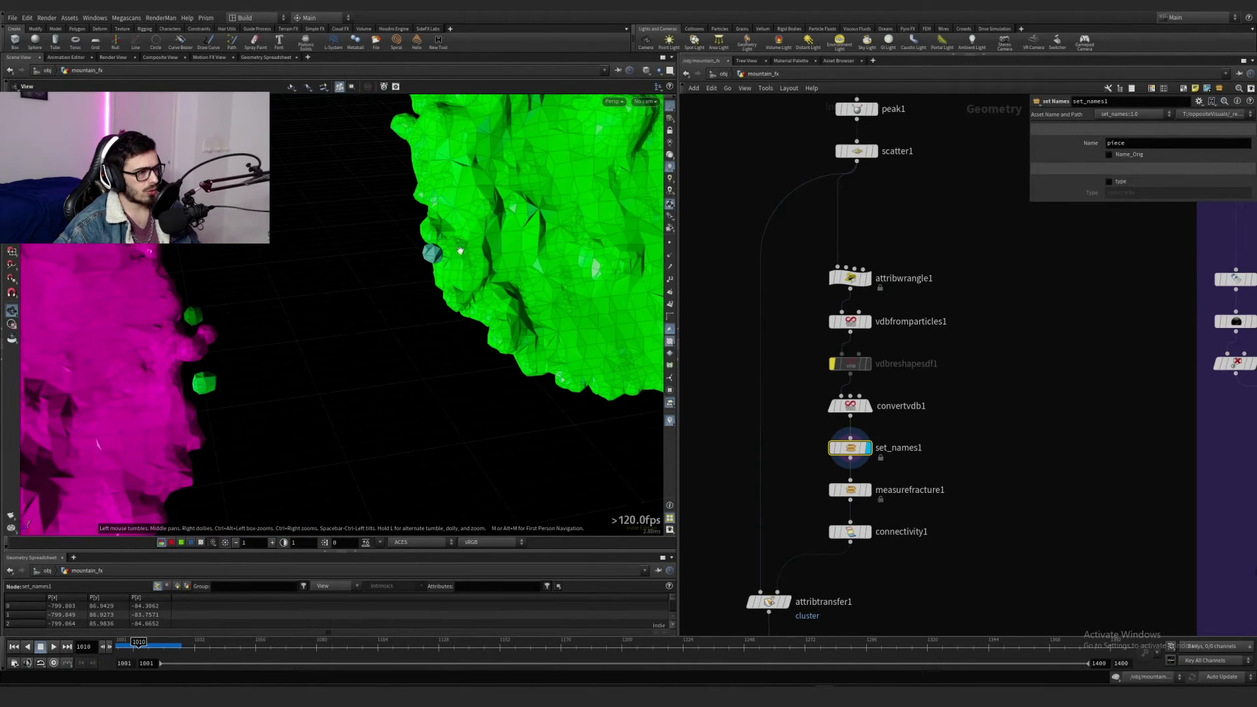
pyautogui.keyDown('alt'); pyautogui.moveTo(460, 253); pyautogui.dragTo(108, 344, button='right'); pyautogui.keyUp('alt')
pyautogui.keyDown('alt'); pyautogui.moveTo(222, 290); pyautogui.dragTo(371, 323, button='middle'); pyautogui.keyUp('alt')
pyautogui.keyDown('alt'); pyautogui.moveTo(468, 299); pyautogui.dragTo(356, 320, button='right'); pyautogui.keyUp('alt')
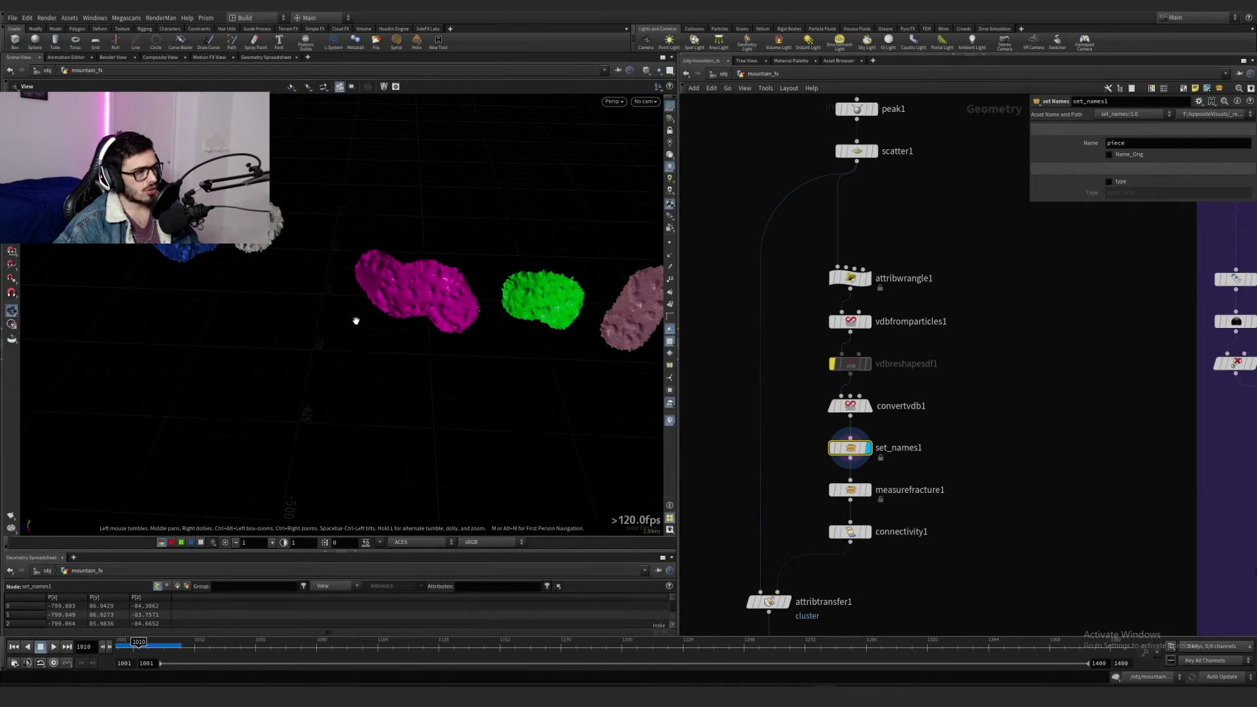
# Step: Display measurefracture1 and connectivity1 in turn, examining the pieces that receive the cluster attribute
pyautogui.click(856, 492)
pyautogui.click(868, 489)
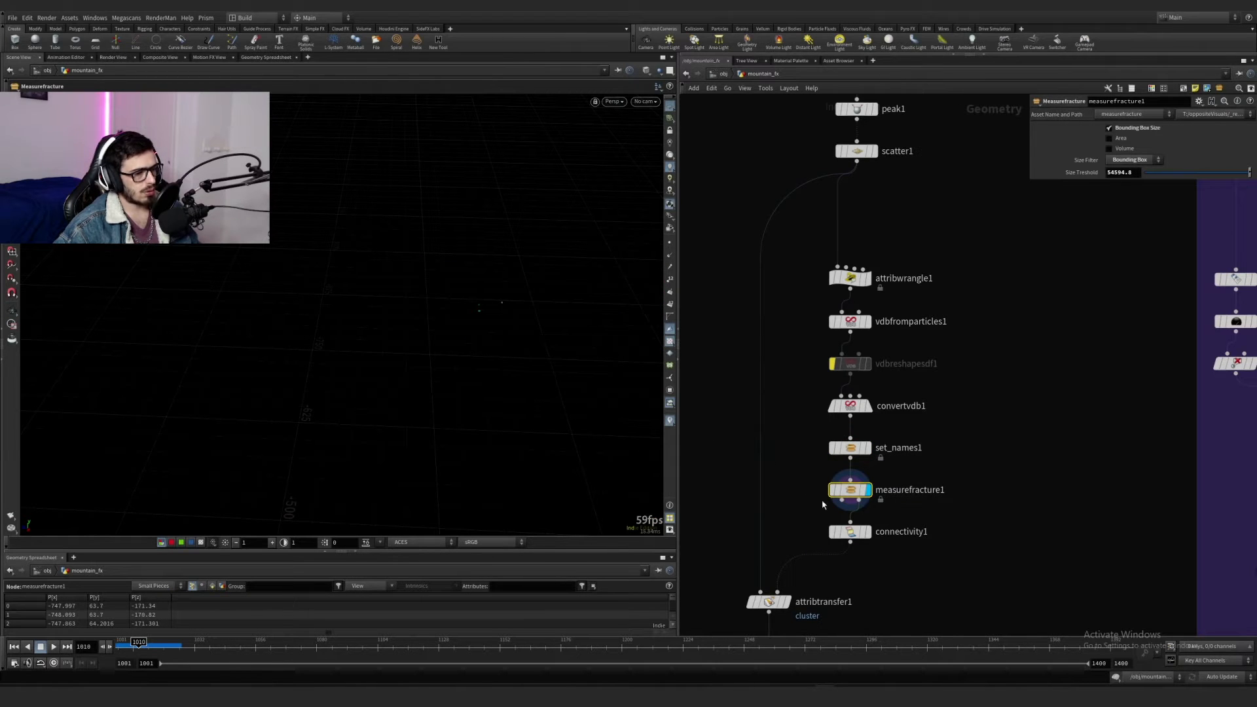
pyautogui.press('Down')
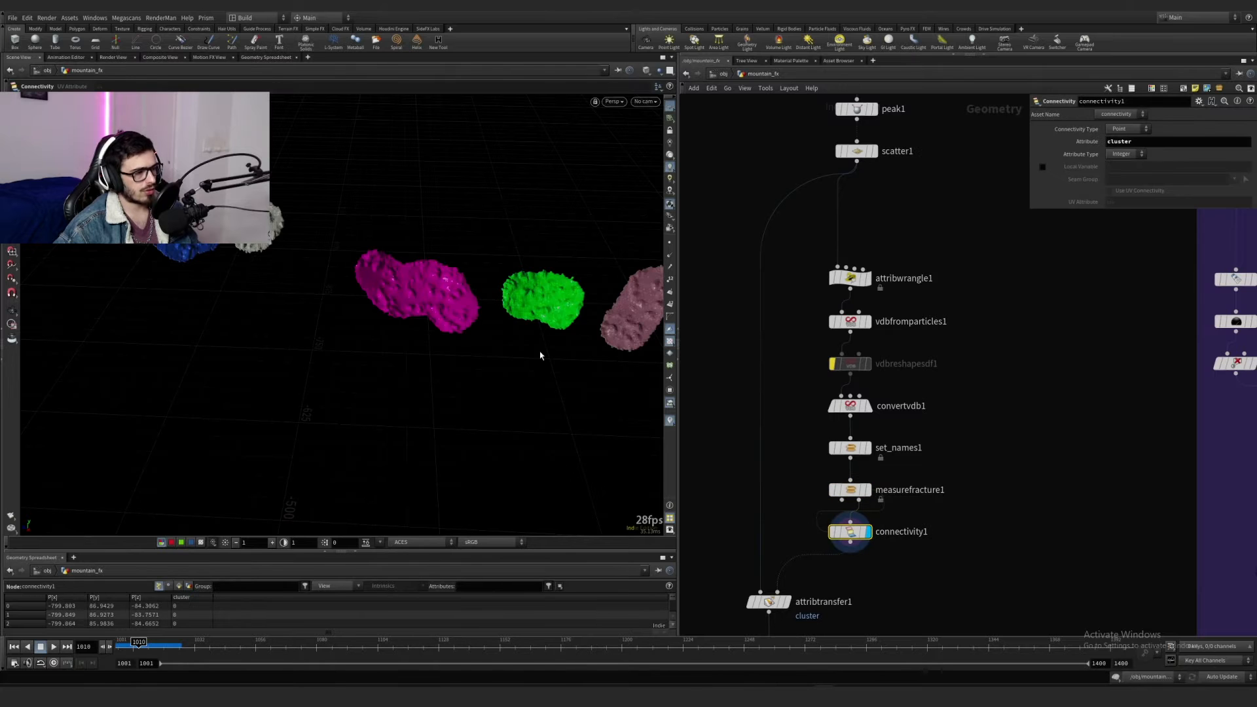
pyautogui.keyDown('alt'); pyautogui.moveTo(540, 355); pyautogui.dragTo(794, 261, button='right'); pyautogui.keyUp('alt')
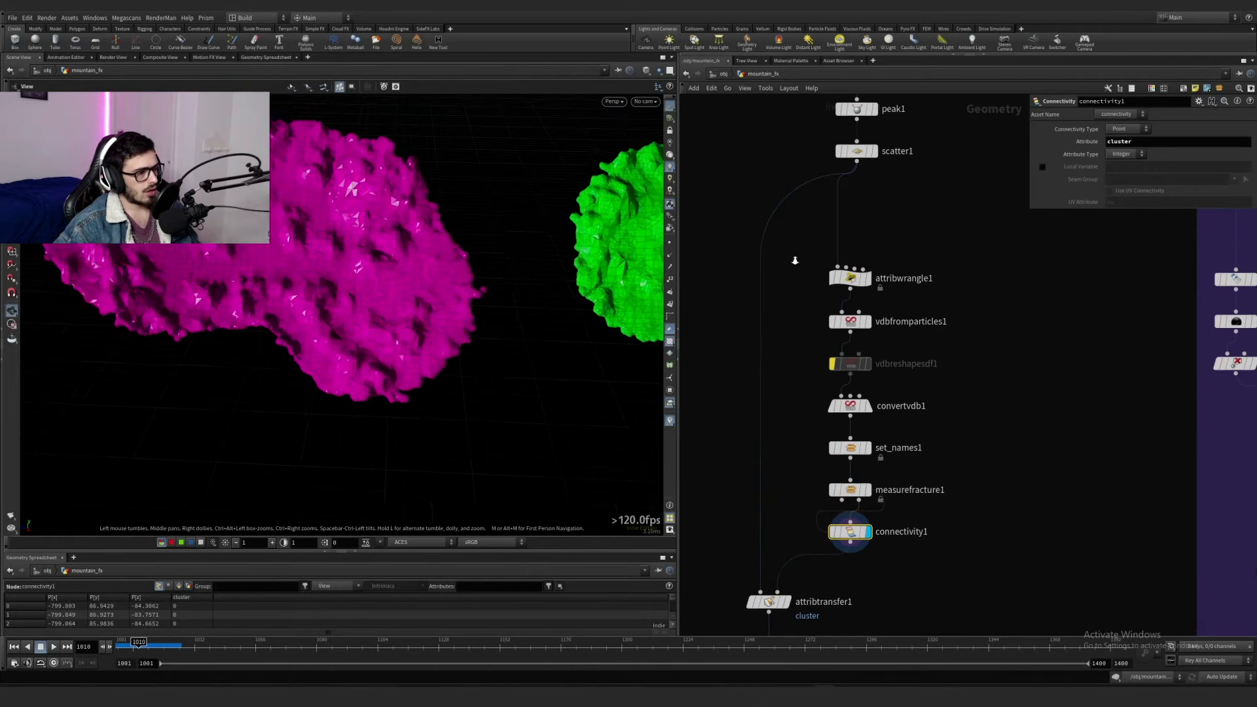
# Step: Look inside measurefracture1 and examine the bbox_size wrangle's bounding box code within the for-each loop
pyautogui.doubleClick(859, 492)
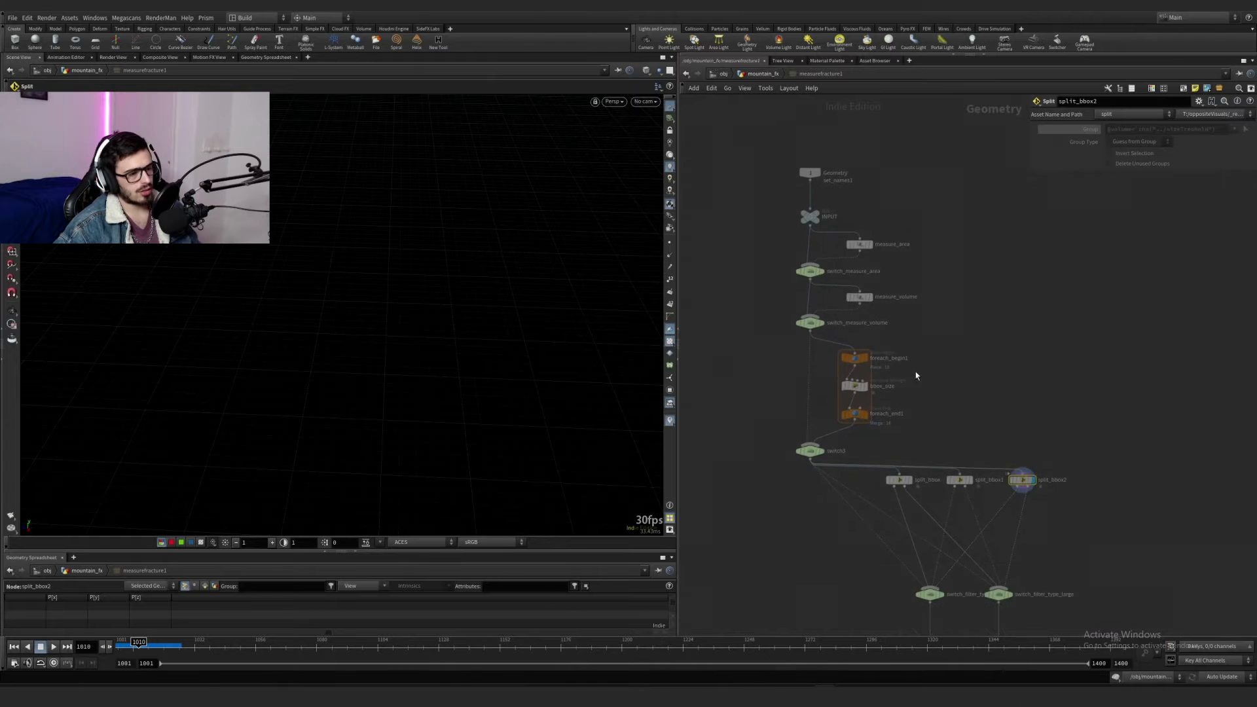
pyautogui.scroll(3, 915, 371)
pyautogui.click(759, 74)
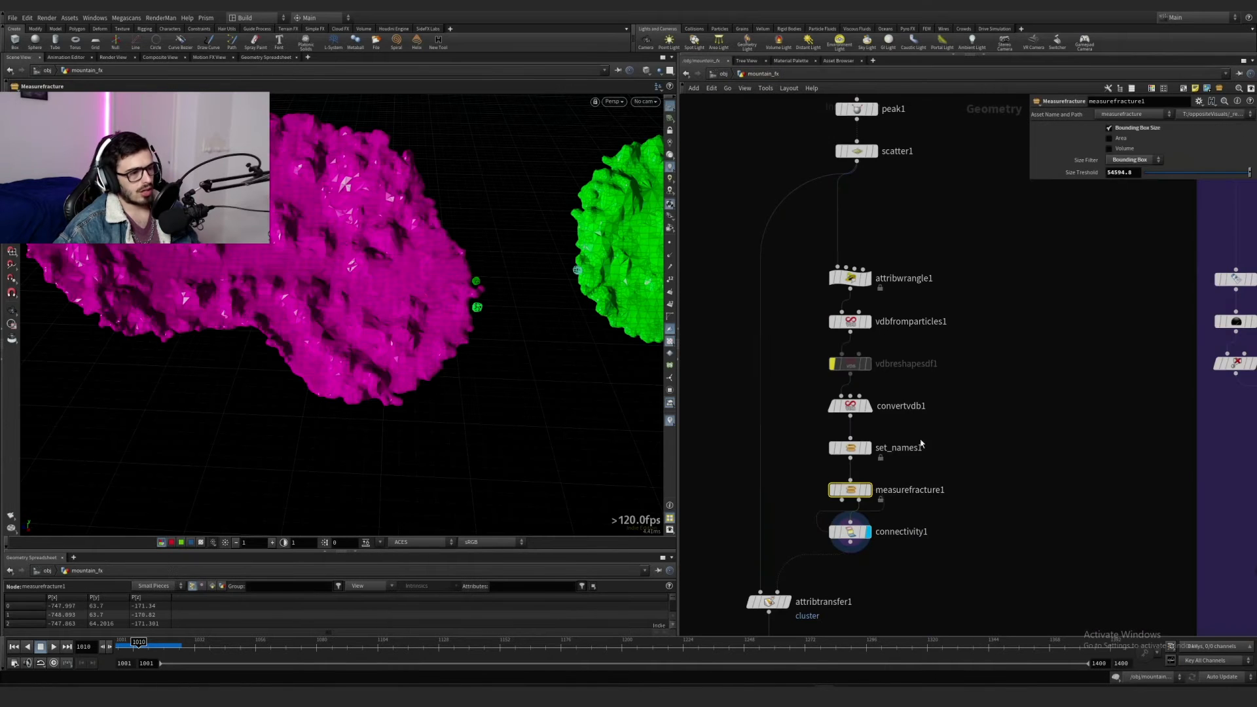
pyautogui.doubleClick(860, 492)
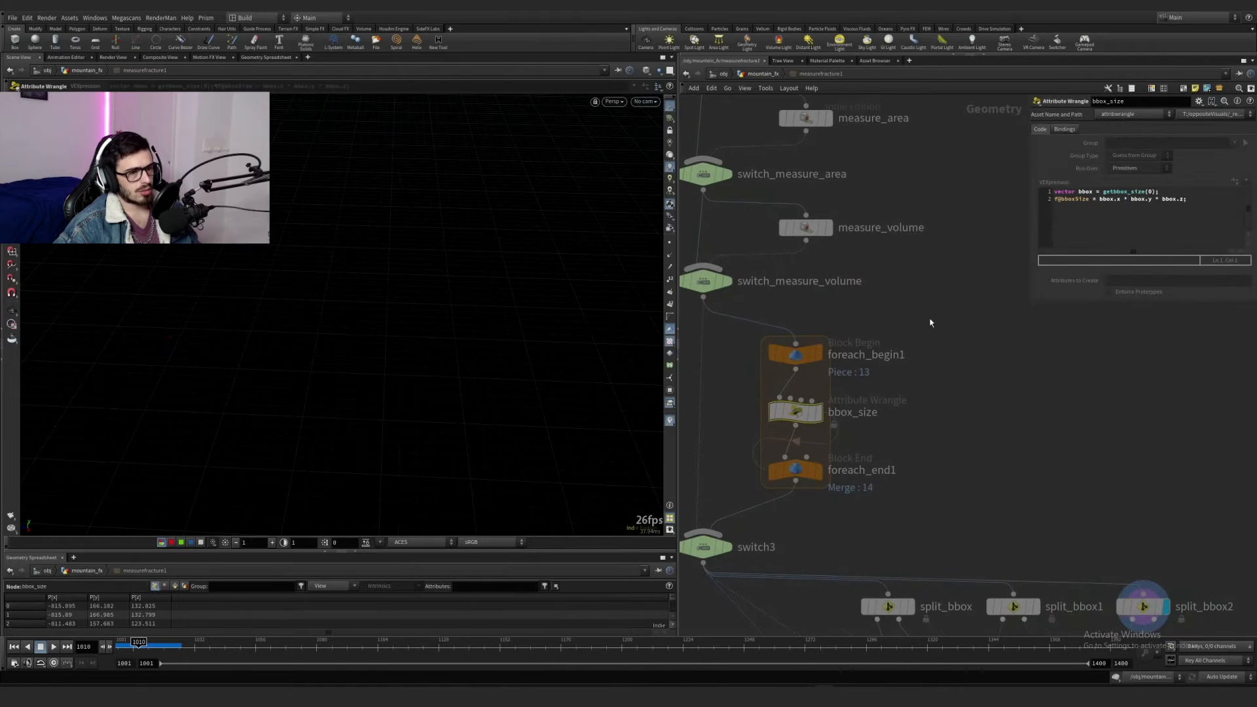
# Step: Examine foreach_end1's piece settings, the bbox_size code and the split_bbox nodes inside measurefracture1, and return to mountain_fx
pyautogui.click(782, 478)
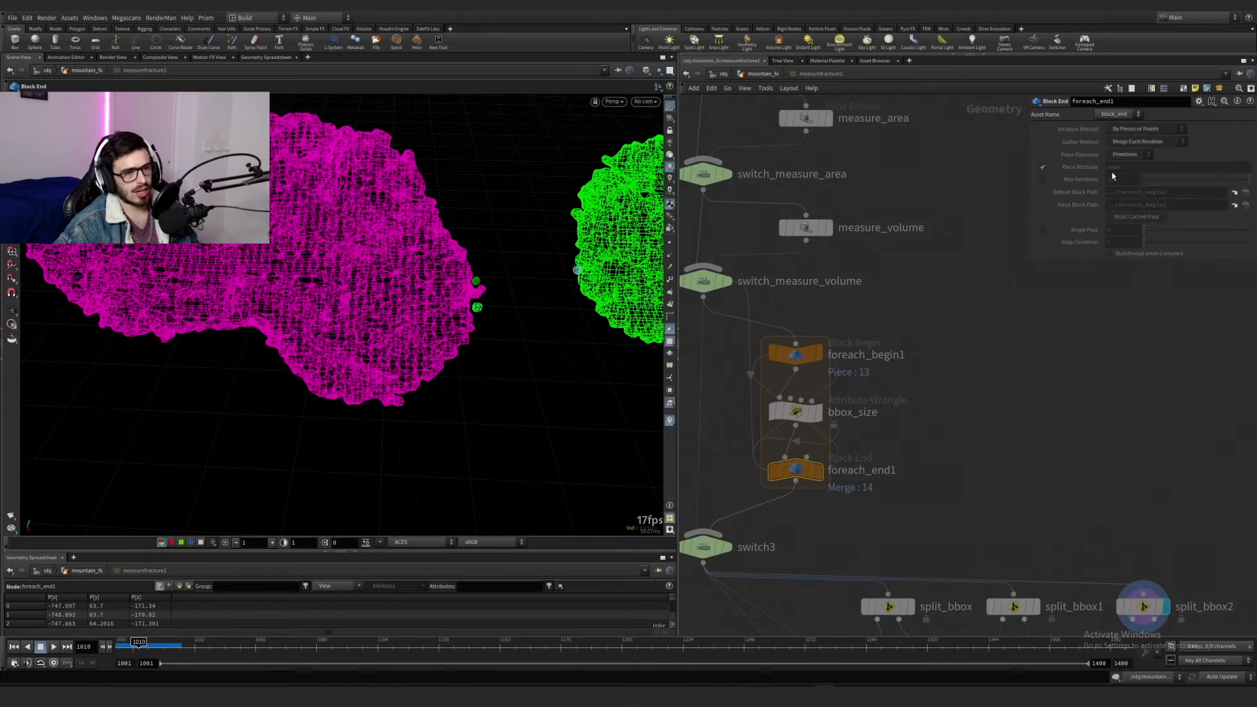
pyautogui.click(815, 416)
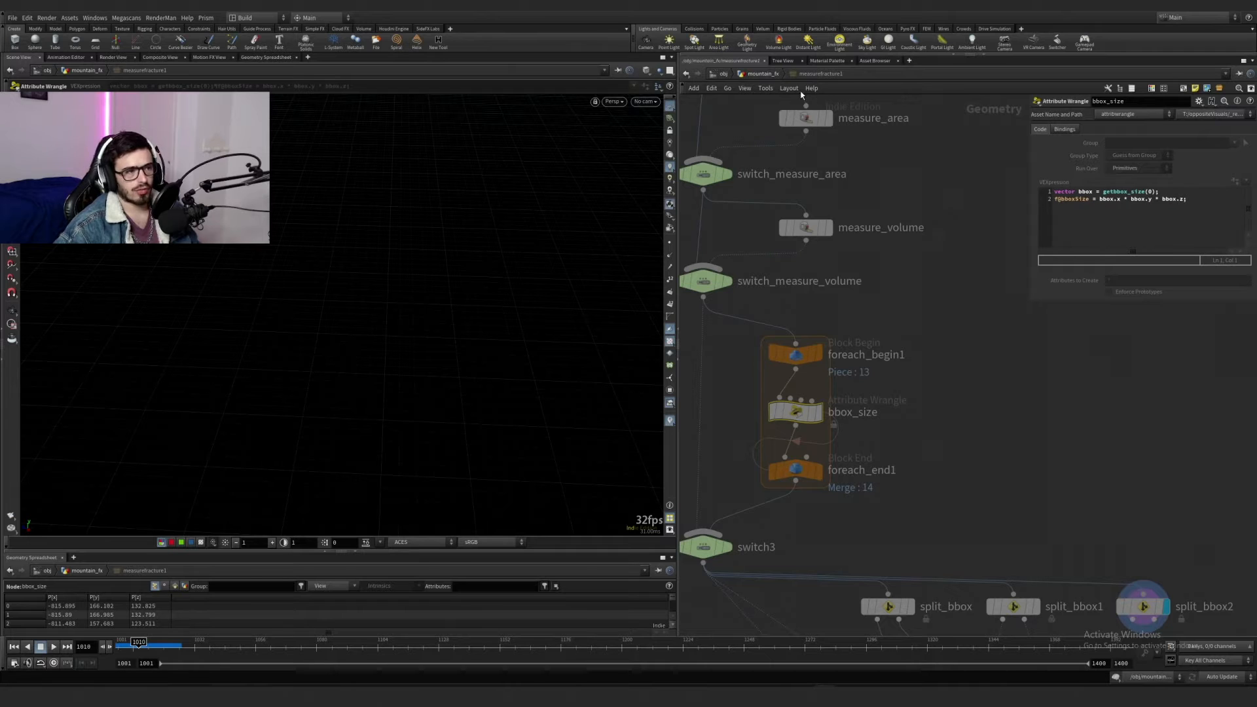
pyautogui.scroll(-2, 801, 95)
pyautogui.moveTo(1021, 393); pyautogui.dragTo(959, 356, button='middle')
pyautogui.moveTo(1018, 363); pyautogui.dragTo(929, 449)
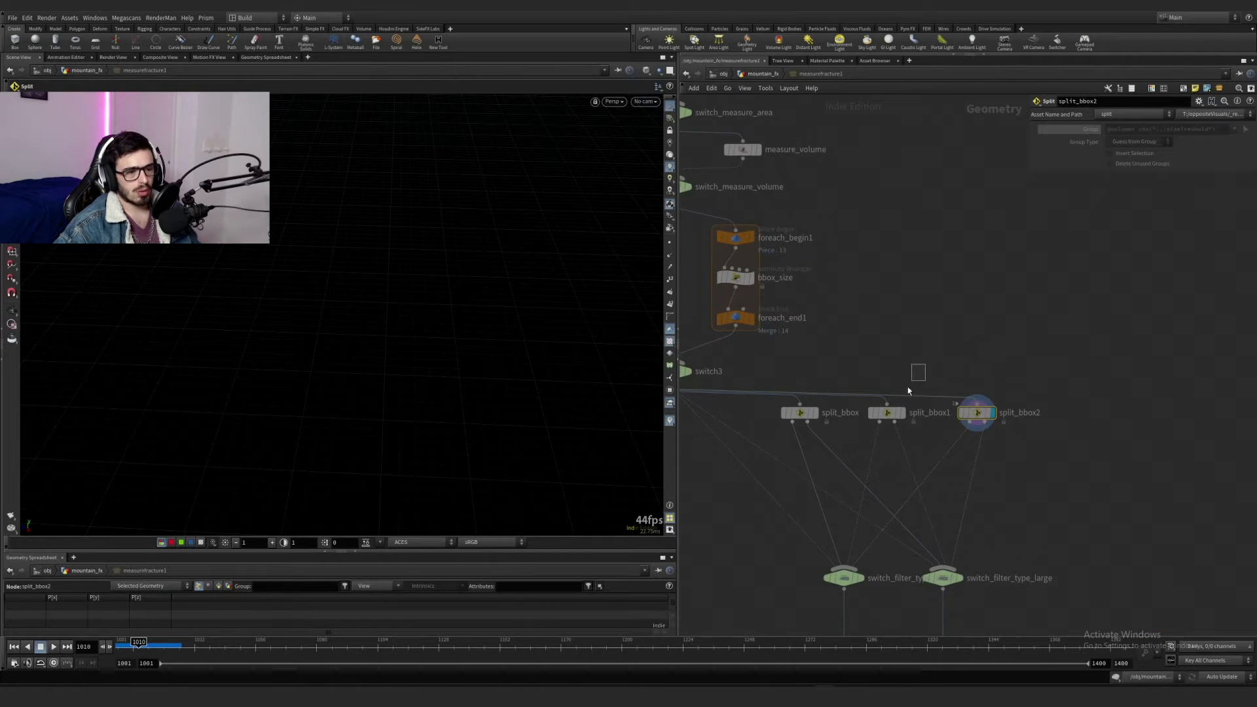
pyautogui.click(800, 413)
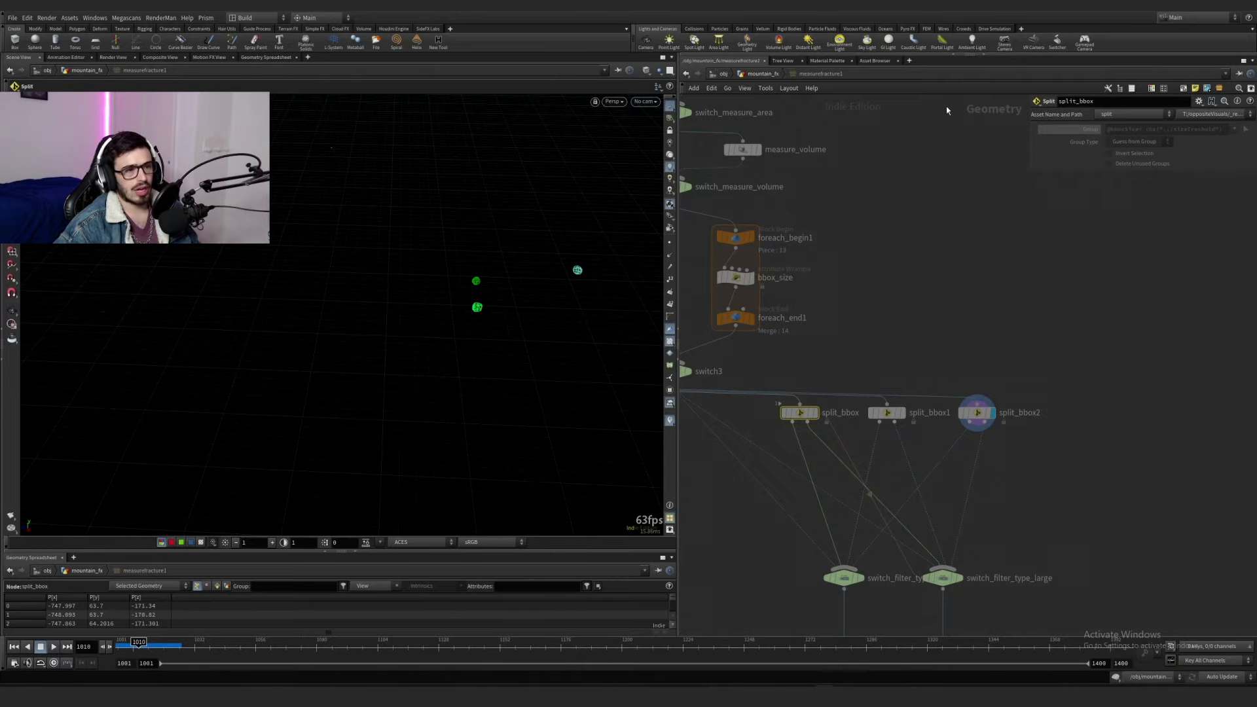
pyautogui.press('u')
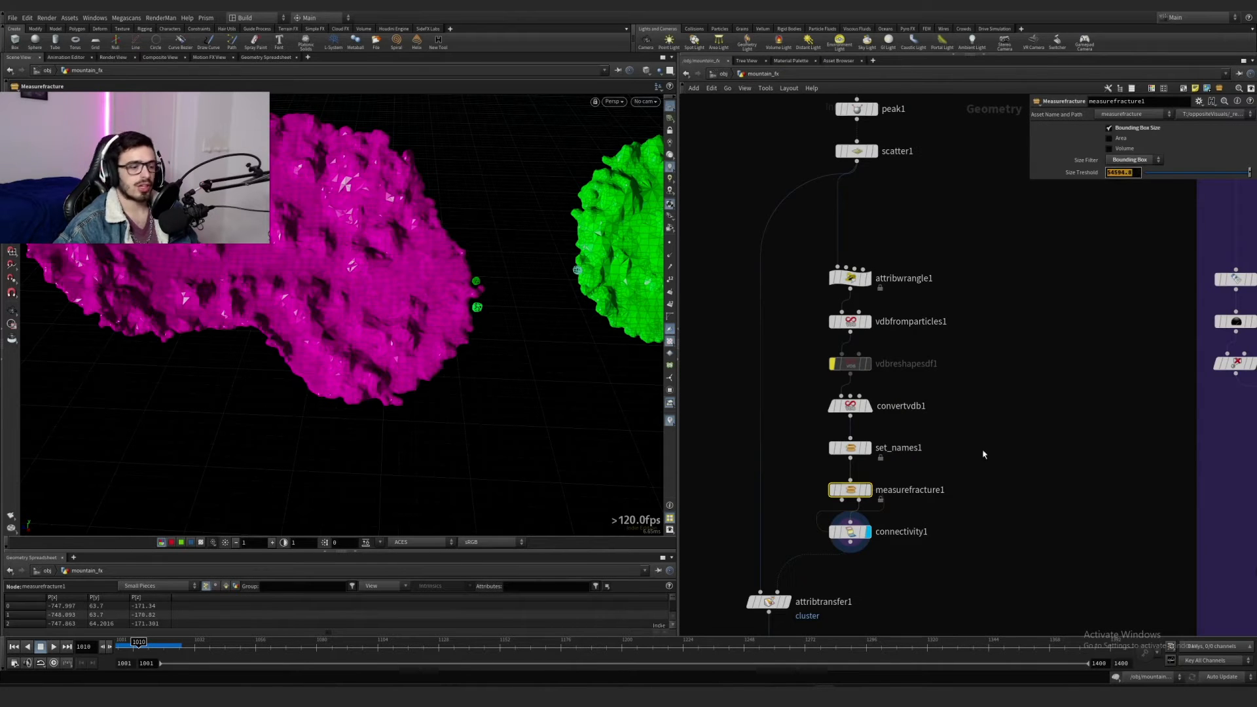
# Step: Examine connectivity1's pieces and its primitive and point attributes in the spreadsheet, ordering the points by cluster
pyautogui.click(850, 501)
pyautogui.press('Escape')
pyautogui.moveTo(916, 559); pyautogui.dragTo(790, 508)
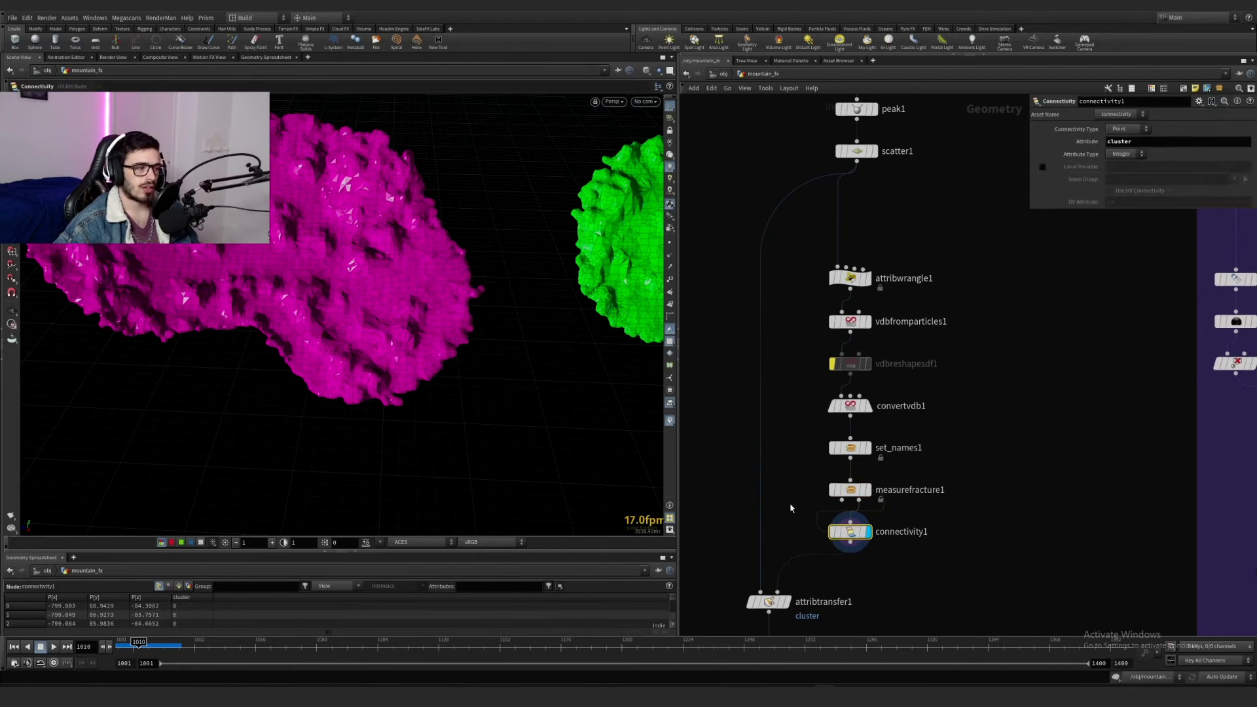
pyautogui.scroll(-5, 112, 379)
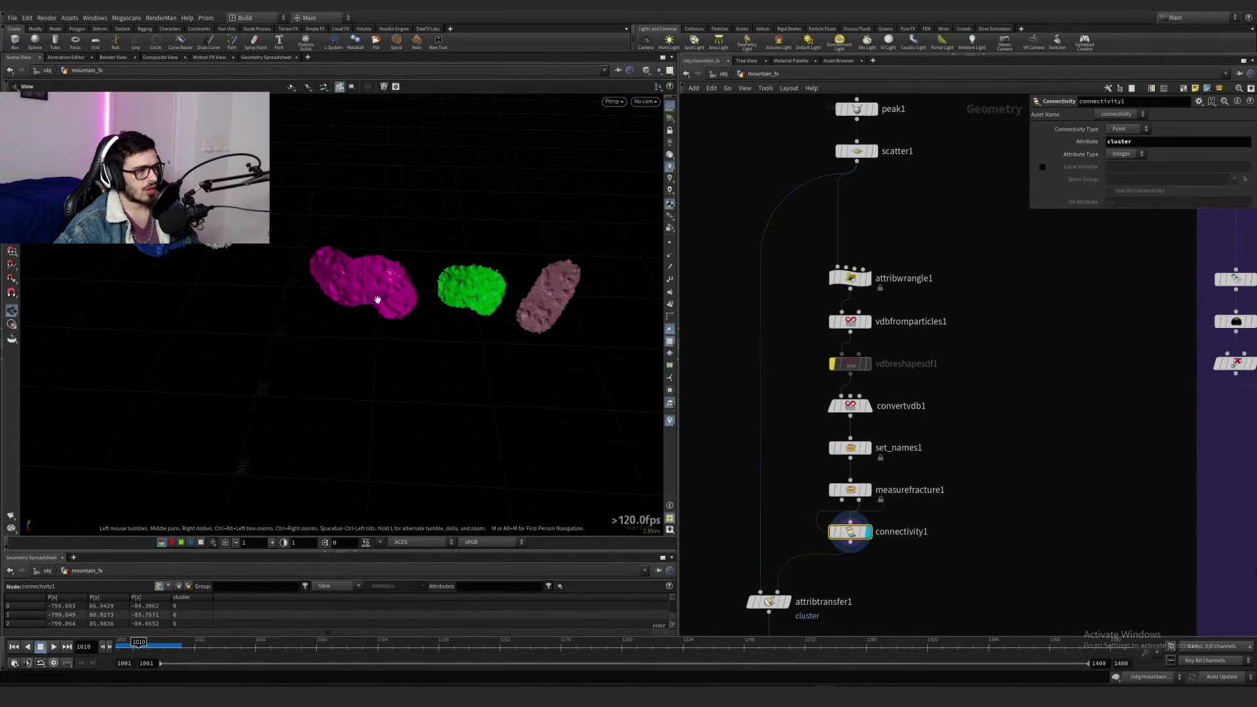
pyautogui.middleClick(849, 490)
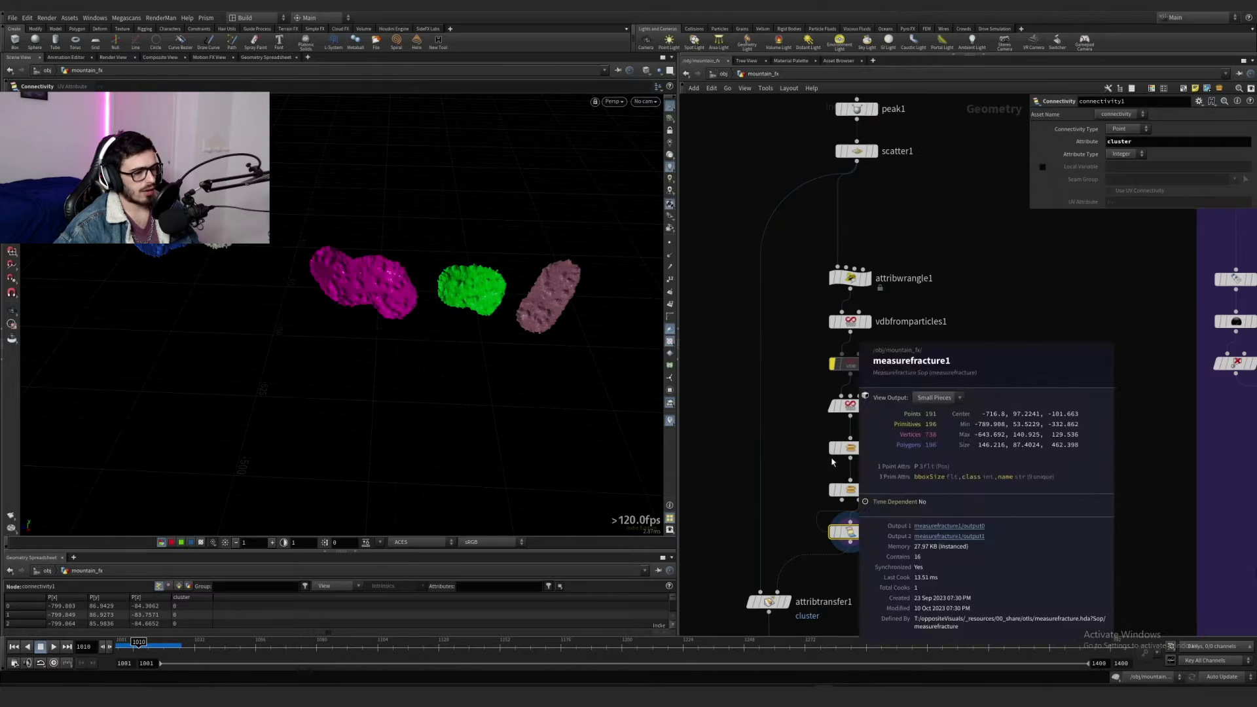
pyautogui.moveTo(782, 517); pyautogui.dragTo(772, 428, button='middle')
pyautogui.click(178, 586)
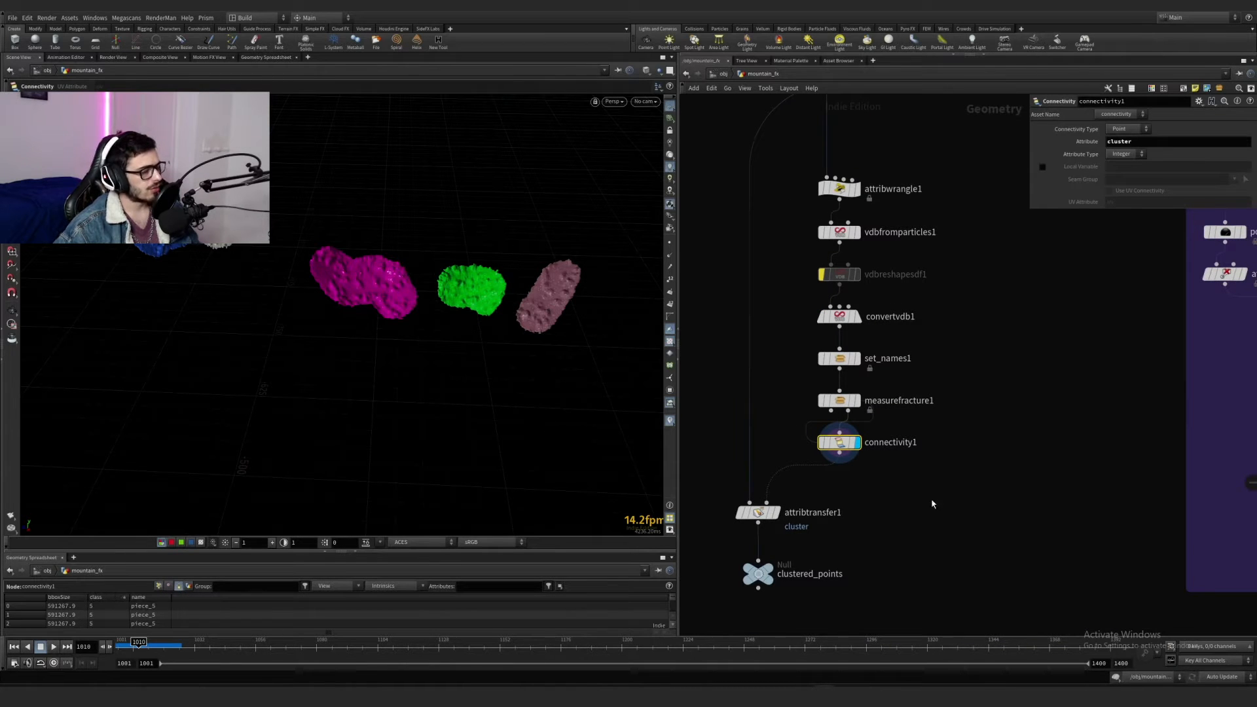
pyautogui.moveTo(973, 494); pyautogui.dragTo(809, 438)
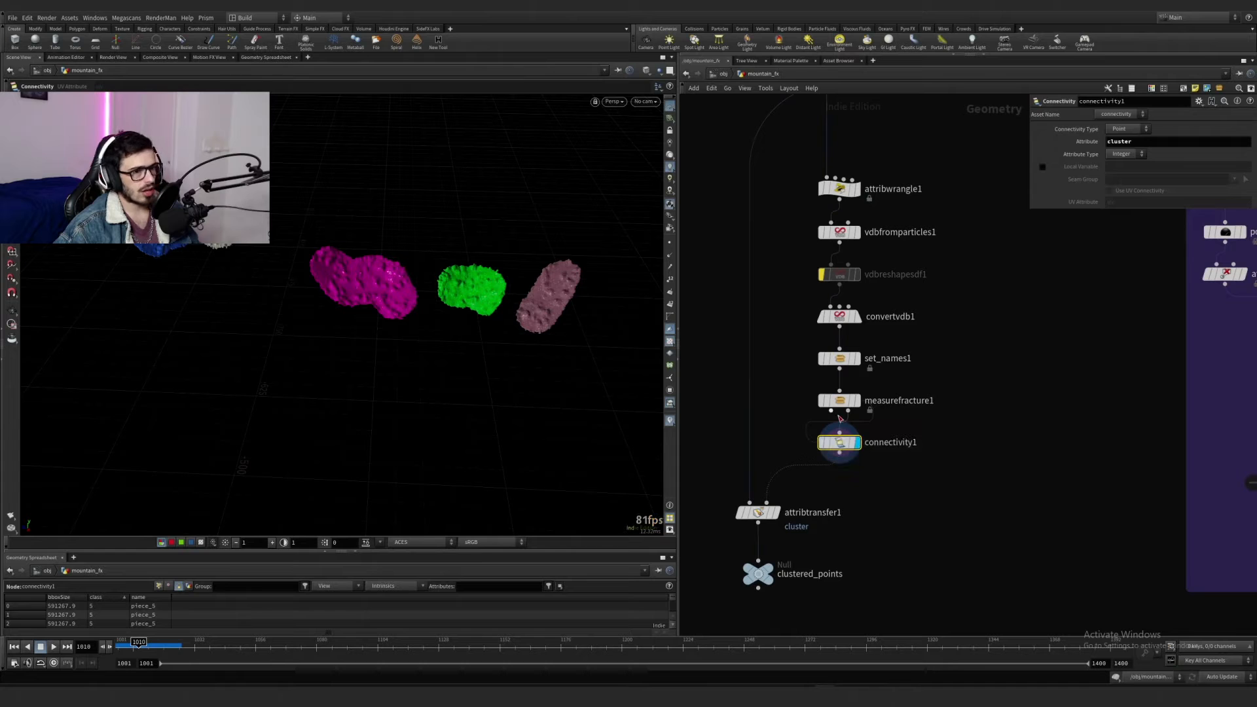
pyautogui.click(159, 587)
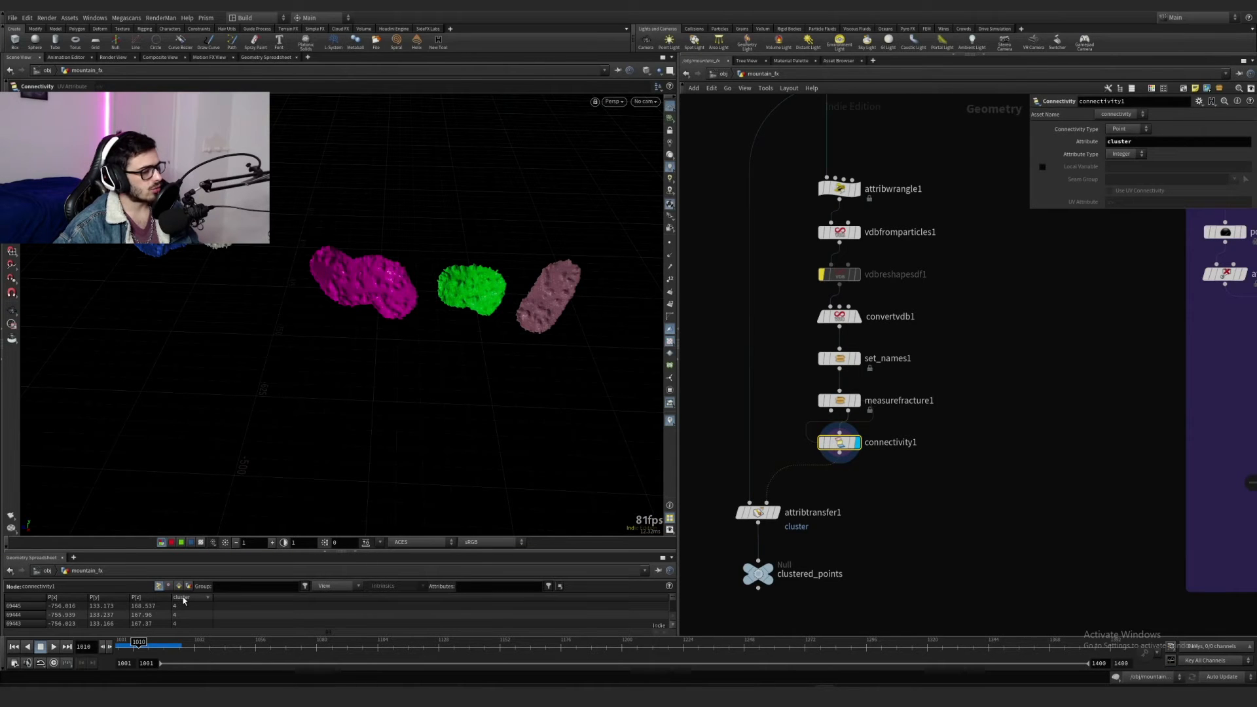
# Step: Display attribtransfer1, enable the cluster visualizer and inspect the coloured point clusters from several angles
pyautogui.click(777, 512)
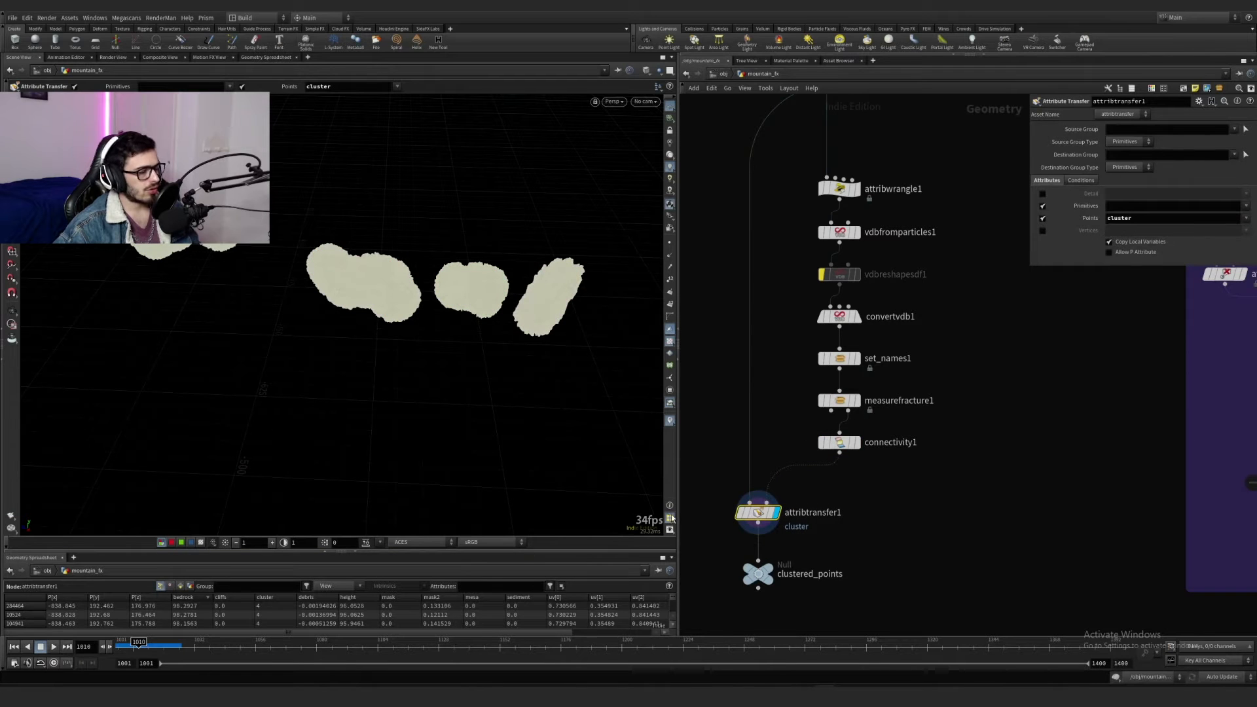
pyautogui.click(670, 423)
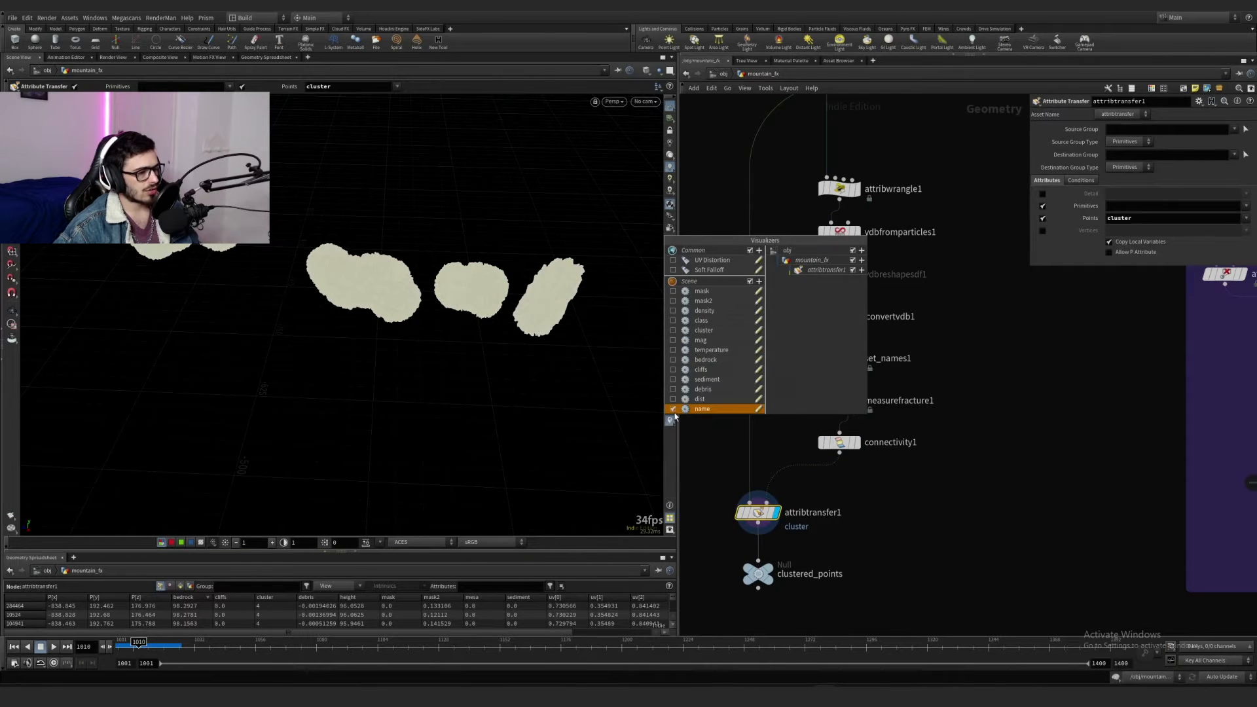
pyautogui.click(673, 330)
pyautogui.click(735, 455)
pyautogui.moveTo(255, 269); pyautogui.dragTo(331, 219)
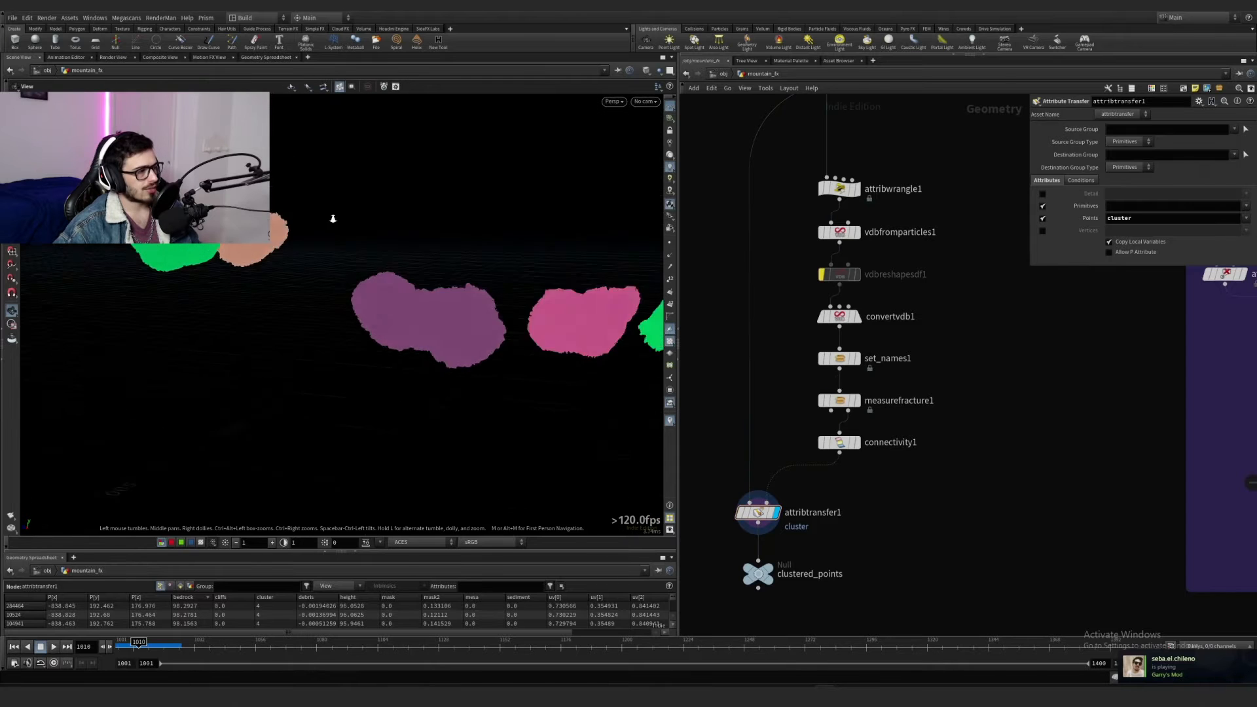
pyautogui.moveTo(331, 218); pyautogui.dragTo(247, 282, button='right')
pyautogui.moveTo(247, 282); pyautogui.dragTo(292, 283)
pyautogui.moveTo(292, 283); pyautogui.dragTo(118, 337, button='right')
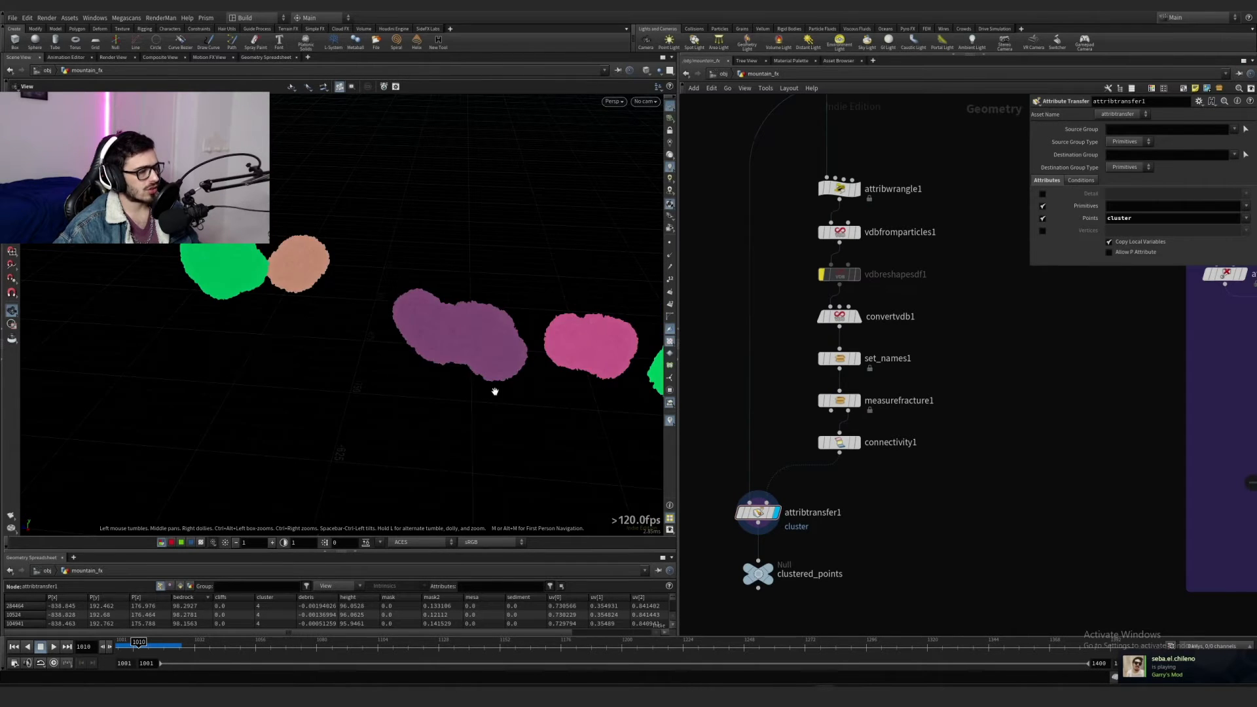
pyautogui.moveTo(494, 390); pyautogui.dragTo(373, 402)
pyautogui.moveTo(373, 403); pyautogui.dragTo(272, 383, button='right')
# Step: Display the clustered_points null and trace it to object_merge14 in the grain simulation network
pyautogui.scroll(-5, 896, 478)
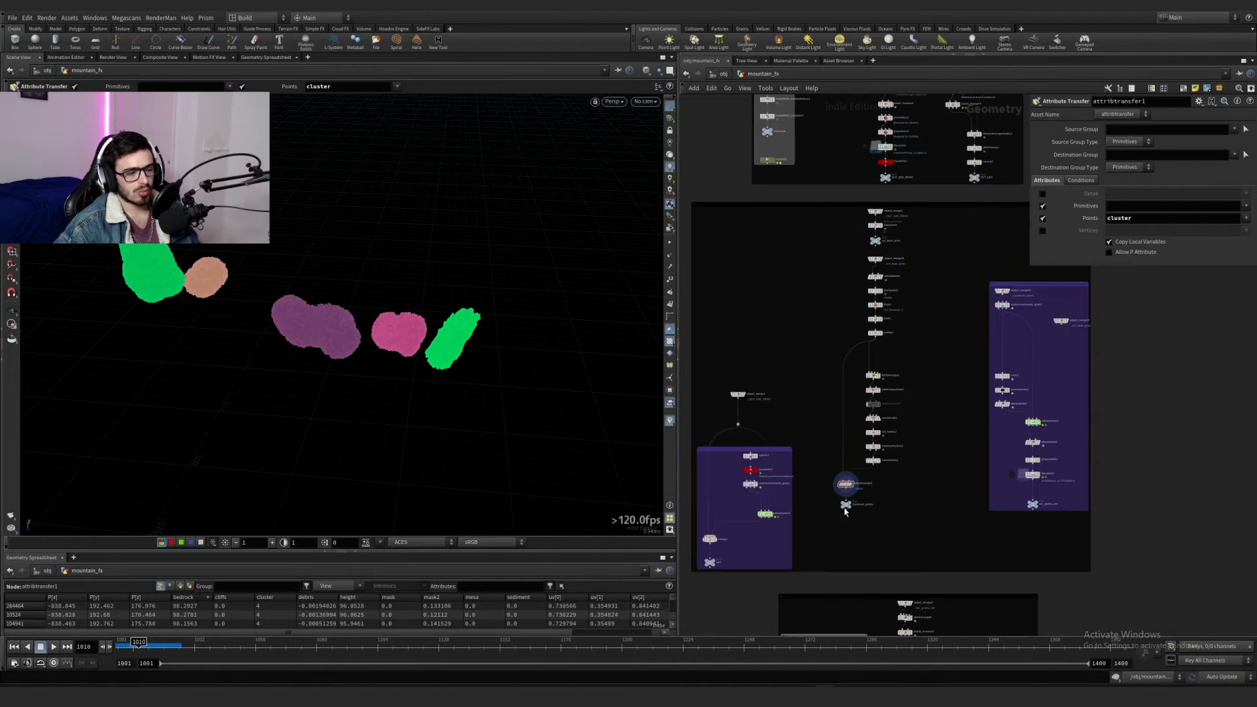
pyautogui.scroll(4, 845, 505)
pyautogui.click(858, 502)
pyautogui.scroll(-4, 863, 500)
pyautogui.moveTo(942, 576); pyautogui.dragTo(926, 432, button='middle')
pyautogui.scroll(3, 923, 419)
pyautogui.scroll(1, 849, 392)
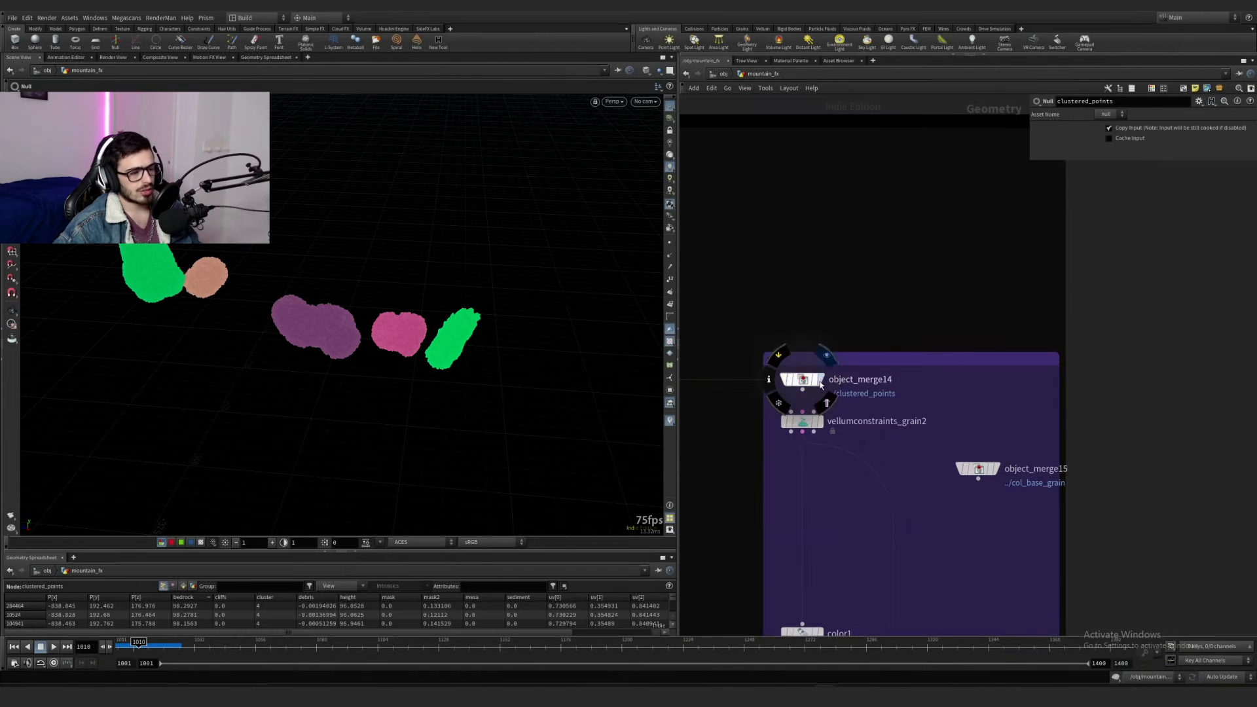
pyautogui.click(793, 380)
# Step: Display vellumconstraints_grain2, turn off the attribute visualizers and inspect the grain points up close
pyautogui.click(818, 421)
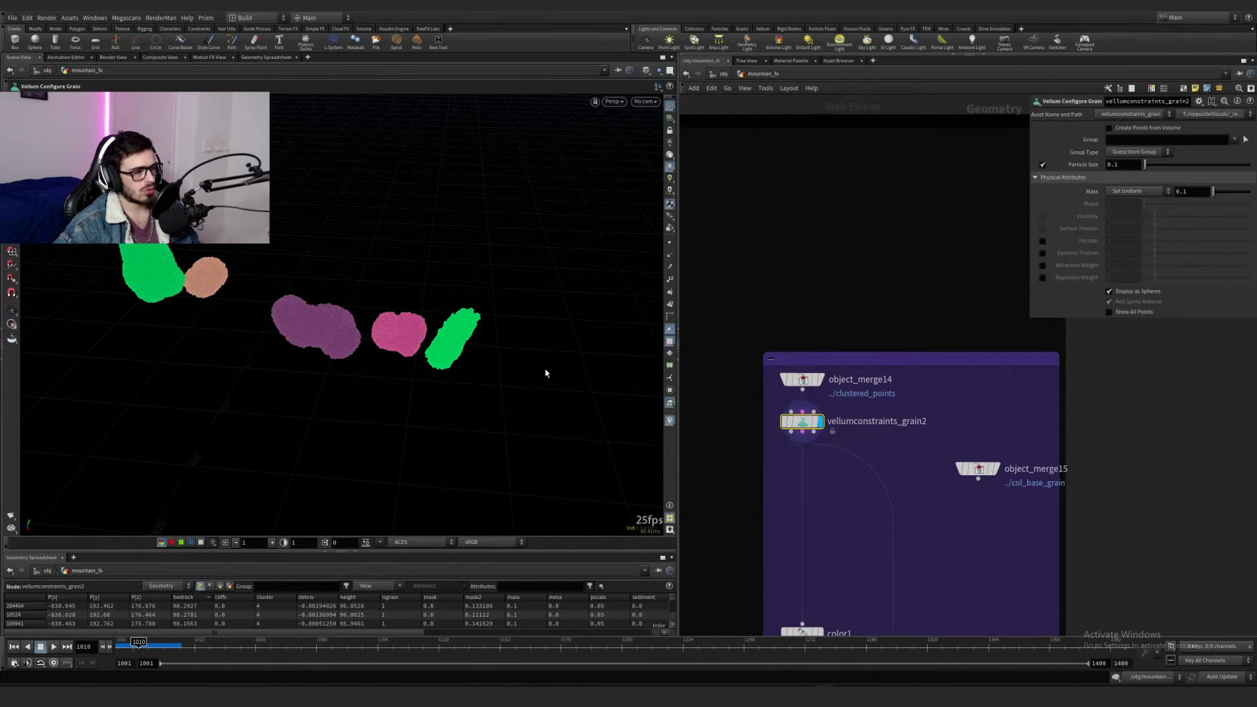
pyautogui.scroll(5, 544, 370)
pyautogui.click(668, 422)
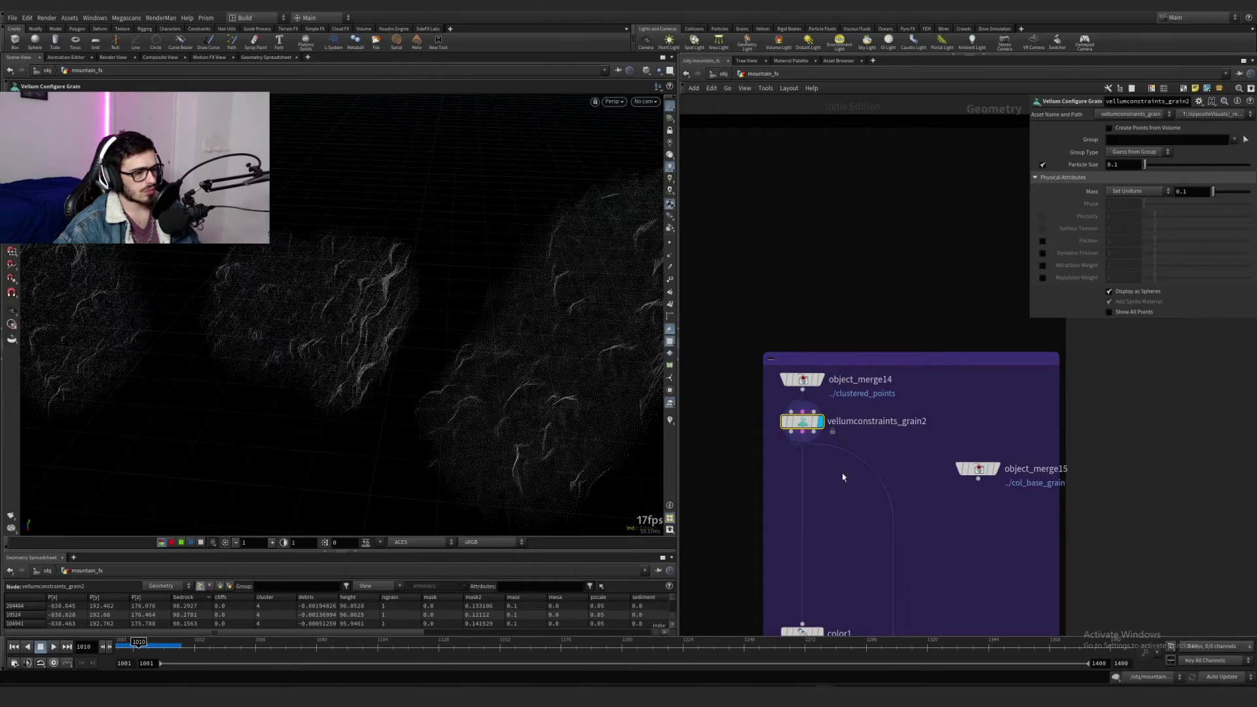
pyautogui.moveTo(599, 410); pyautogui.dragTo(572, 384)
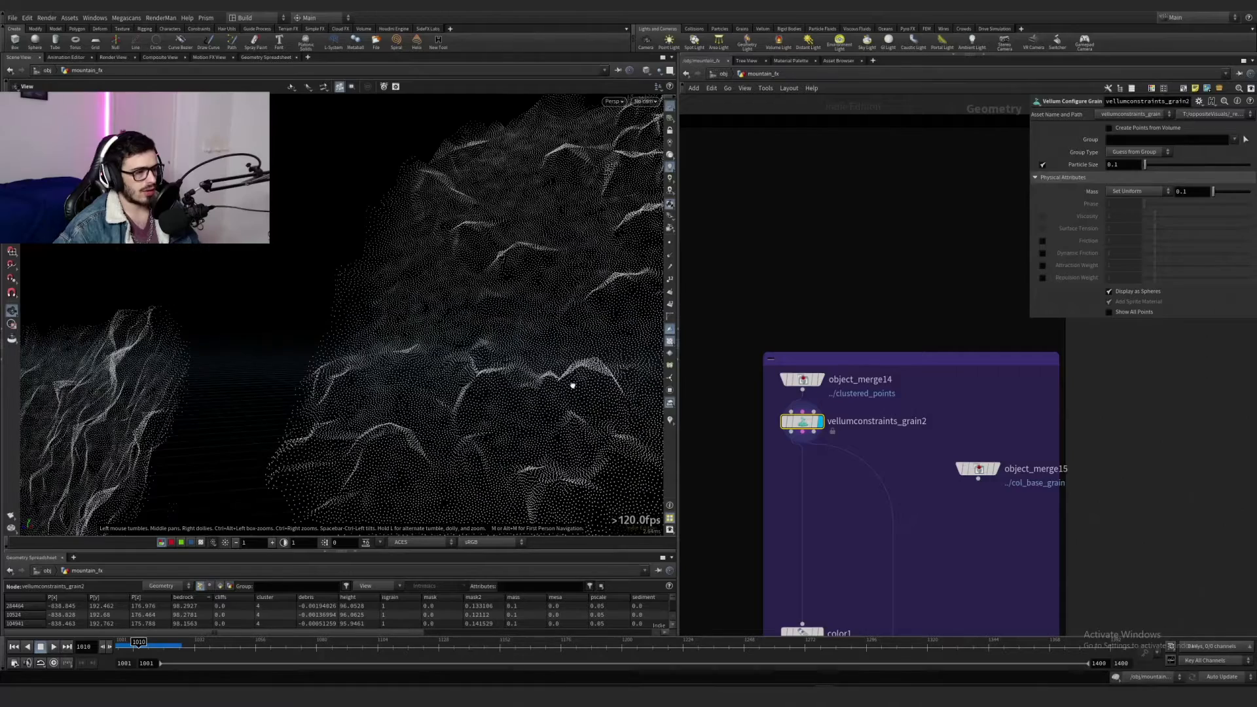
# Step: Display color1 in the grain simulation network and inspect the coloured points
pyautogui.scroll(-1, 838, 514)
pyautogui.moveTo(838, 511); pyautogui.dragTo(819, 381, button='middle')
pyautogui.scroll(1, 820, 381)
pyautogui.scroll(1, 795, 501)
pyautogui.click(803, 498)
pyautogui.click(786, 499)
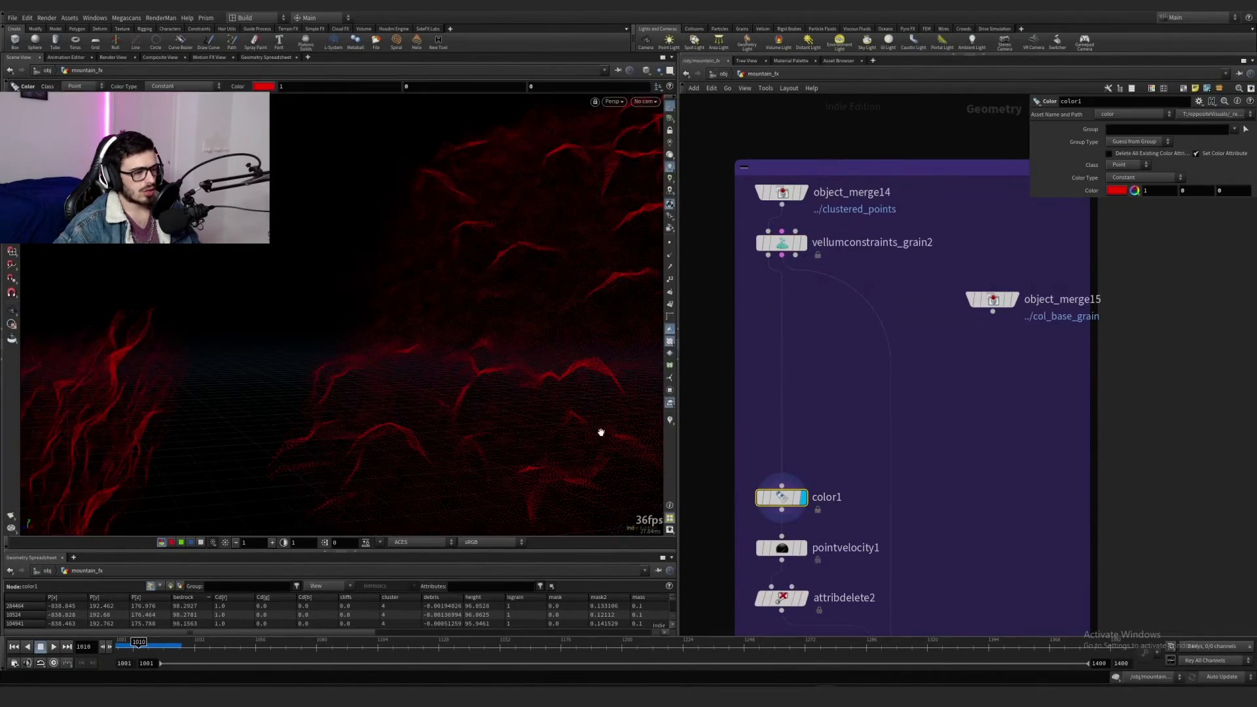
pyautogui.keyDown('alt'); pyautogui.moveTo(600, 432); pyautogui.dragTo(387, 412); pyautogui.keyUp('alt')
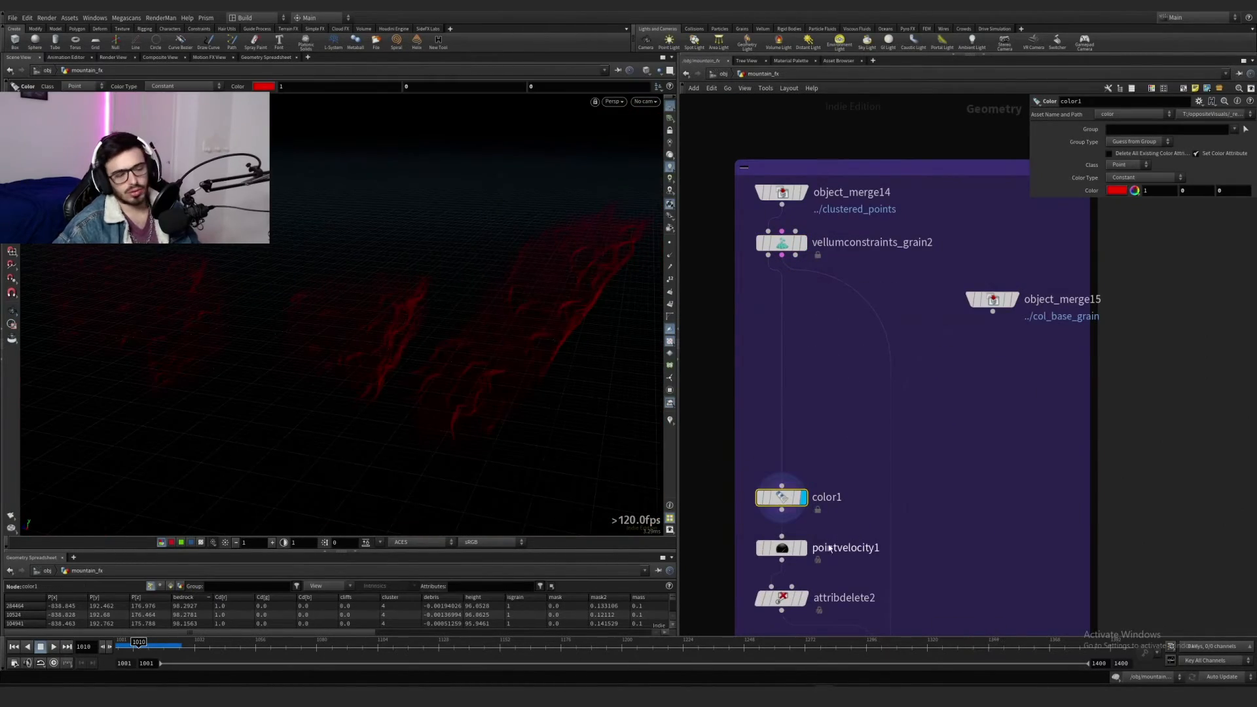
# Step: Display pointvelocity1, examine its Basic and Curl Noise settings, and show point trails to inspect the velocities
pyautogui.click(782, 548)
pyautogui.click(800, 548)
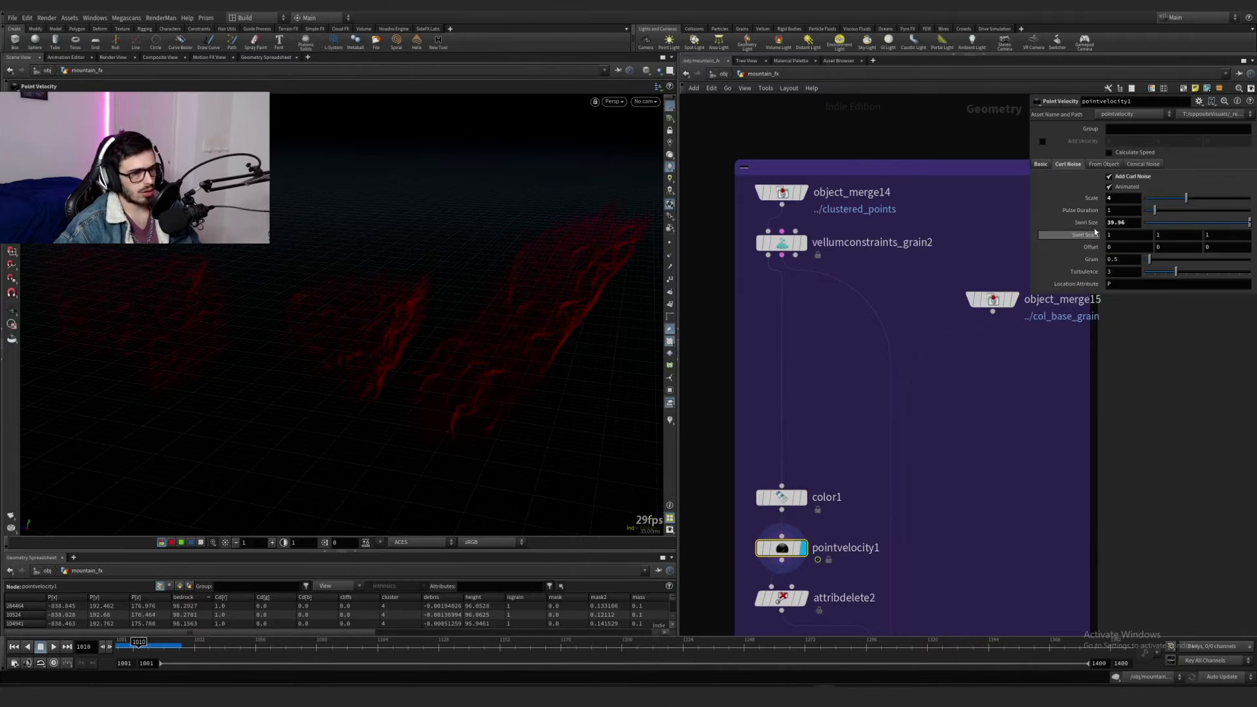
pyautogui.click(1041, 165)
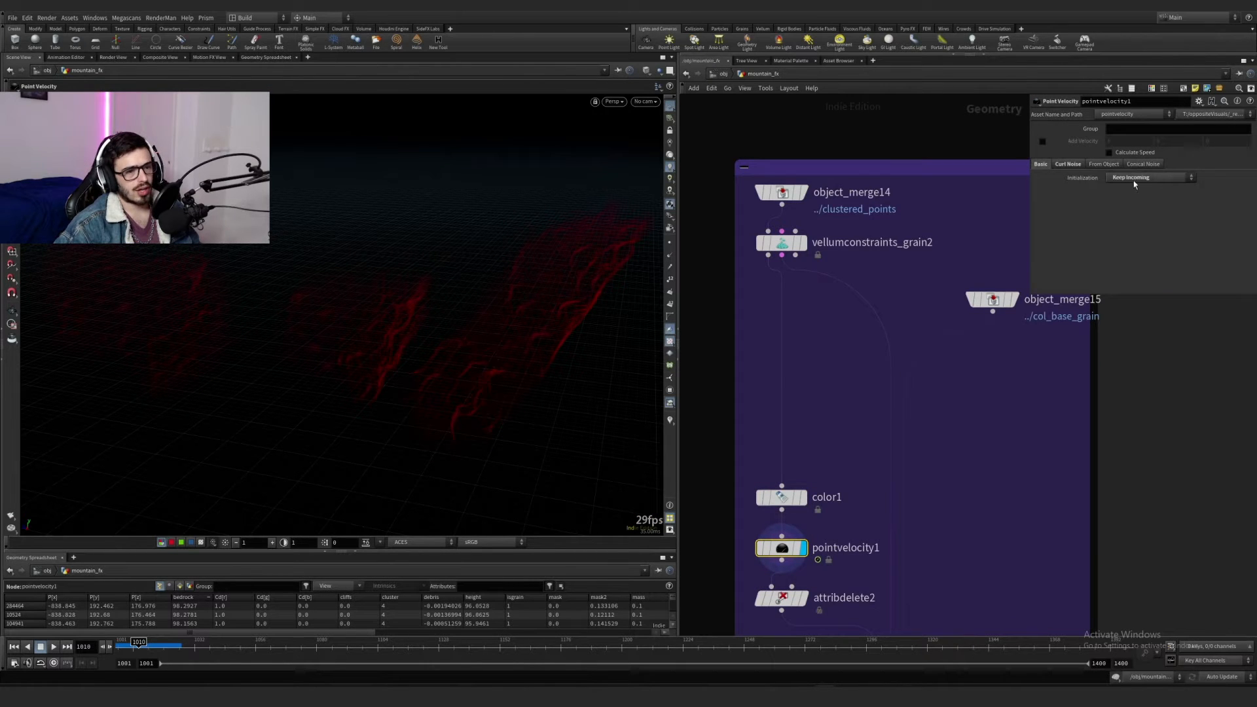
pyautogui.click(1071, 165)
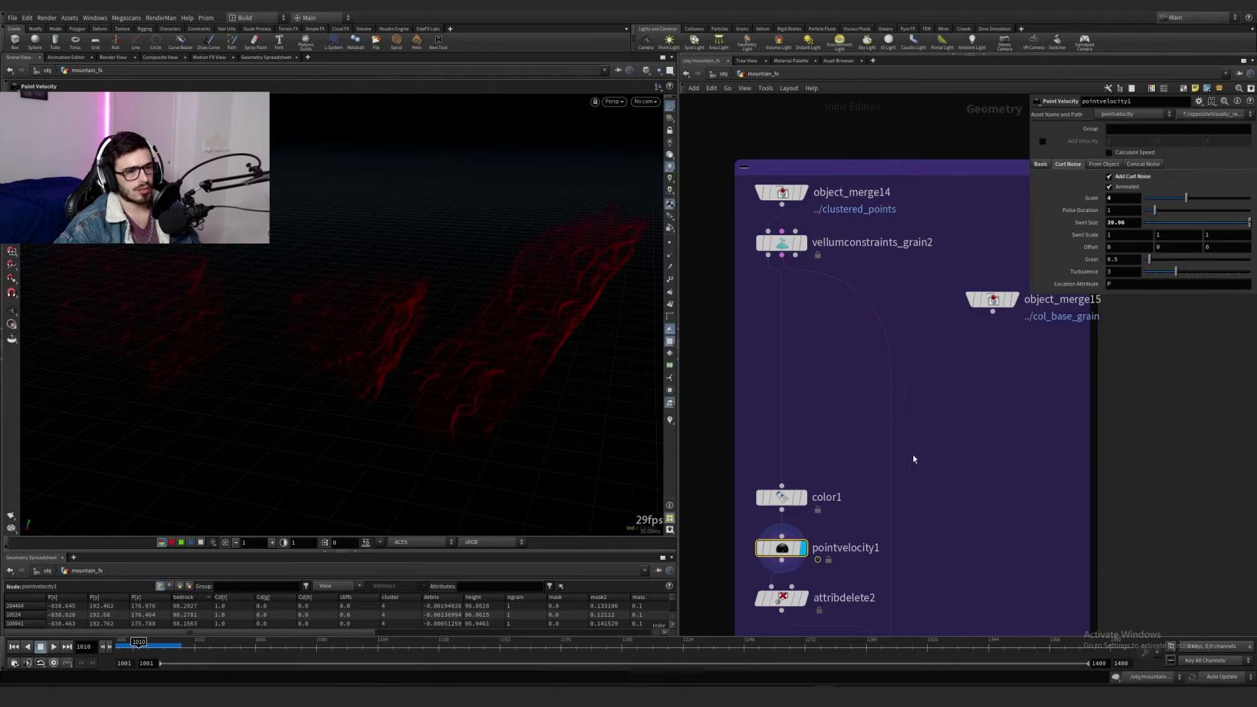
pyautogui.click(669, 267)
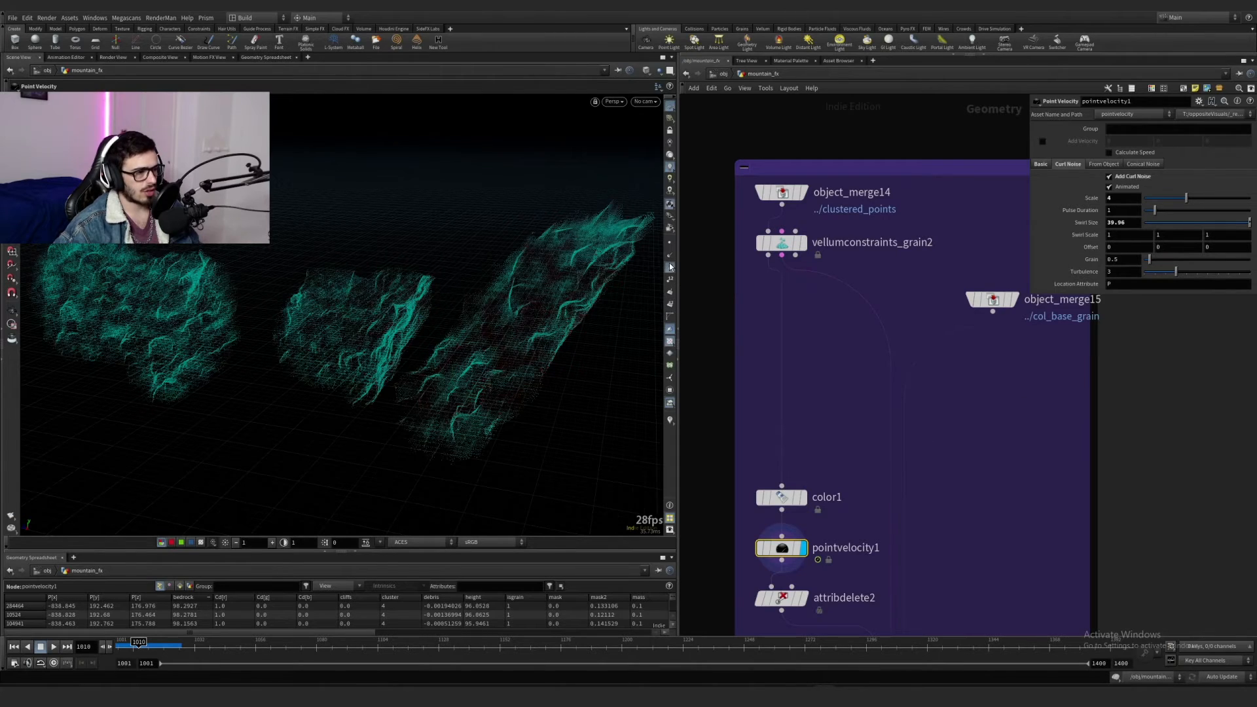
pyautogui.keyDown('alt'); pyautogui.moveTo(500, 354); pyautogui.dragTo(271, 378); pyautogui.keyUp('alt')
# Step: Display attribdelete2 and examine the gl_spherepoints detail attribute it removes before the vellum solver
pyautogui.moveTo(830, 553); pyautogui.dragTo(823, 430, button='middle')
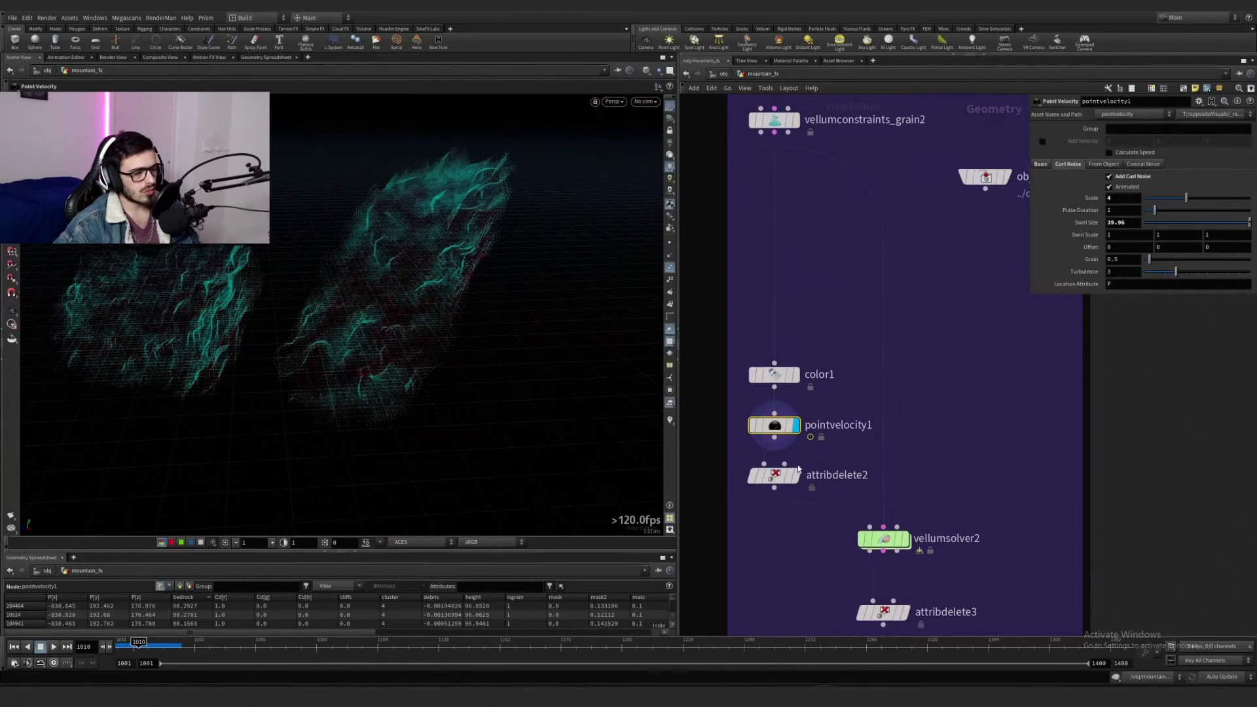
pyautogui.click(796, 475)
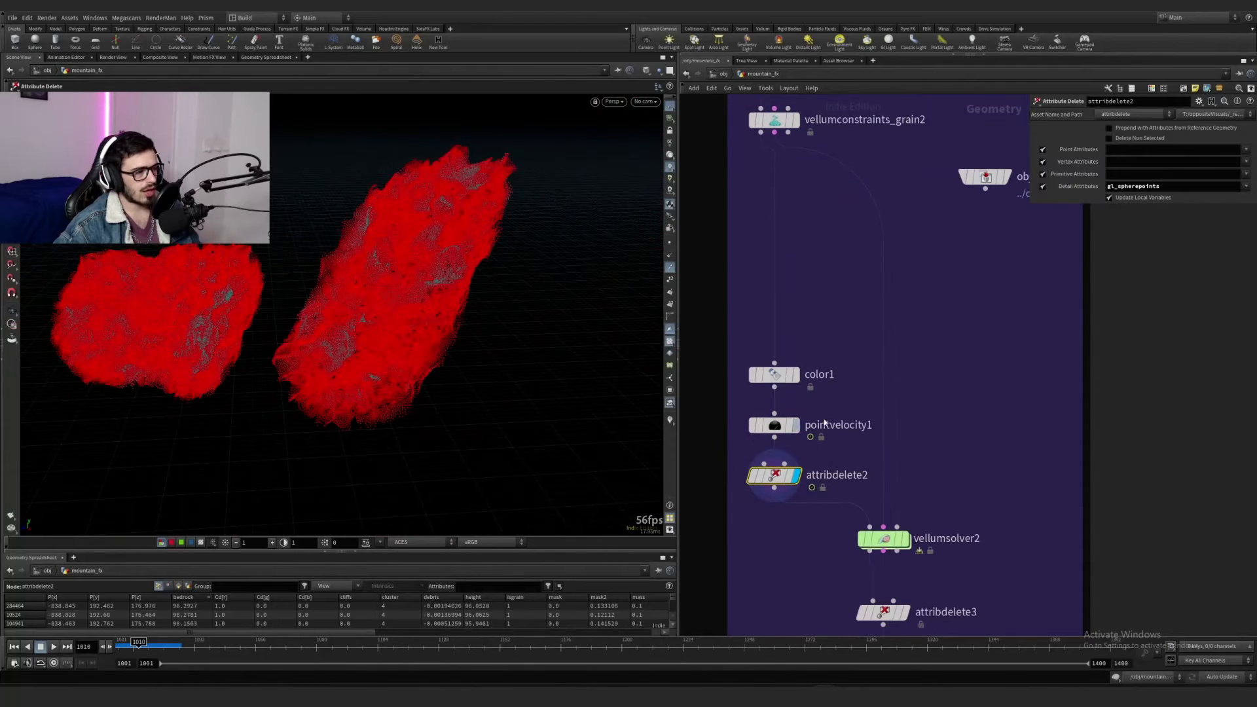
pyautogui.click(1106, 187)
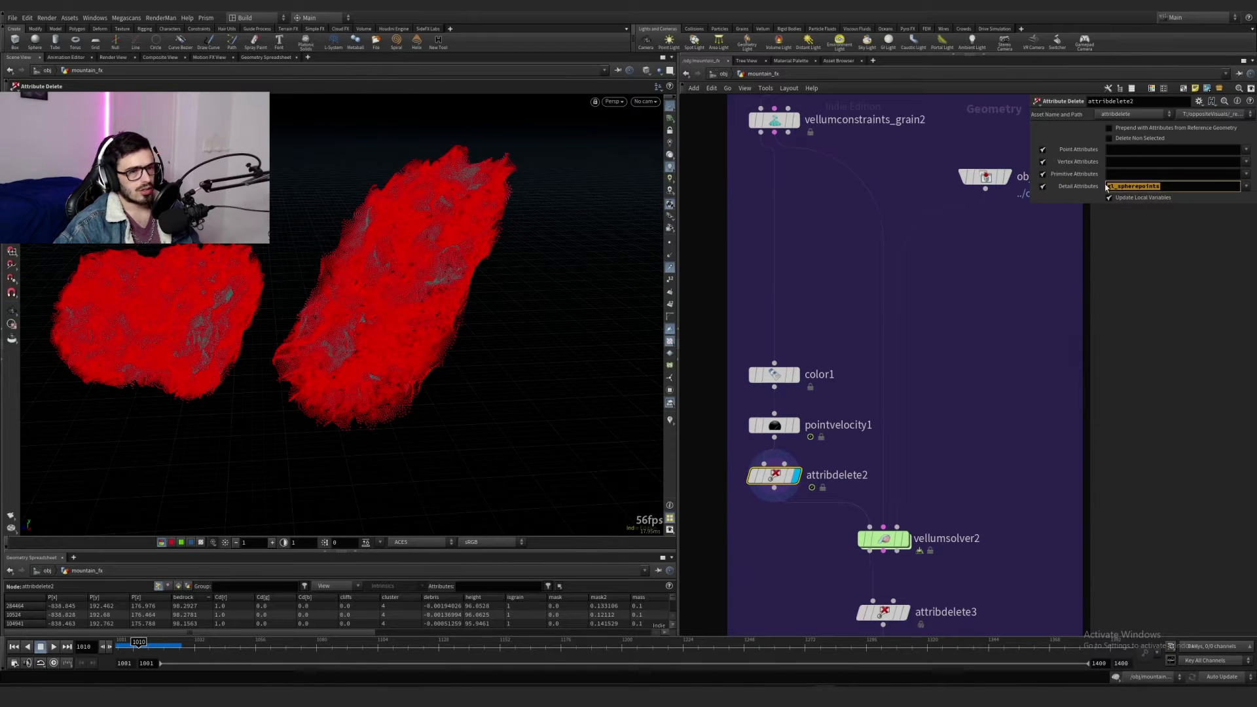
pyautogui.press('Return')
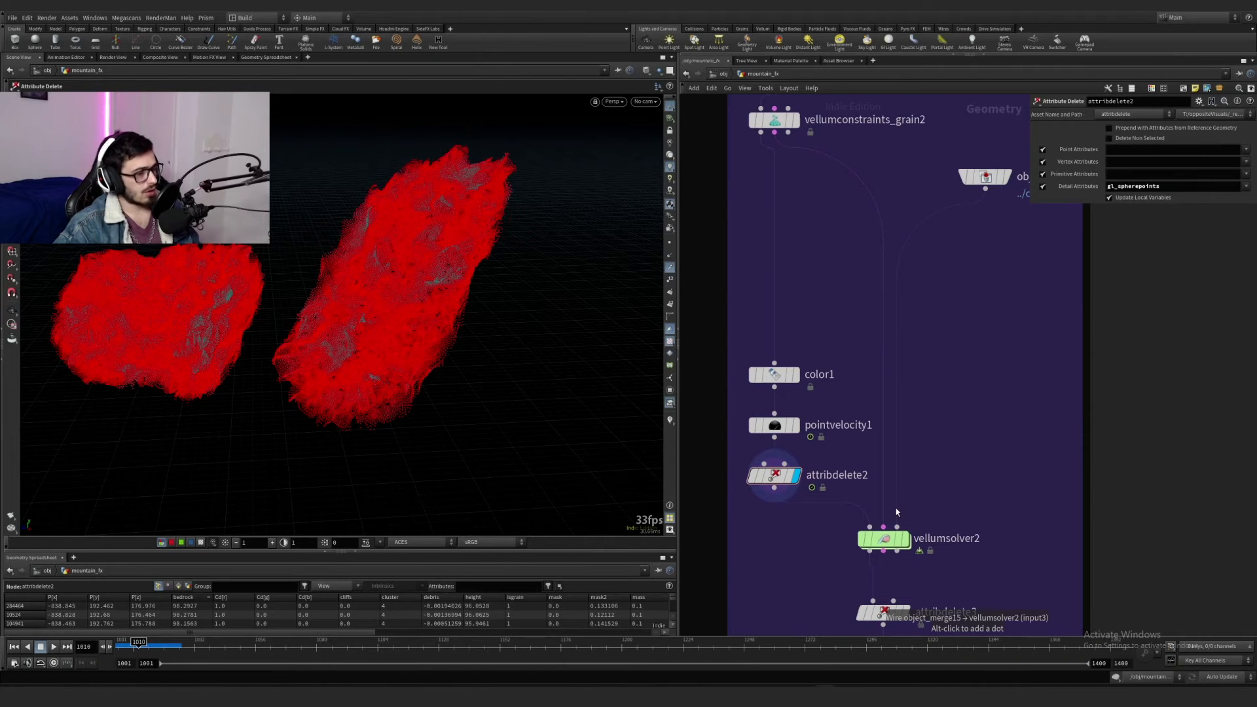
# Step: Select object_merge15, trace its col_base_grain collision source in the network, and return to the grain simulation nodes
pyautogui.moveTo(1033, 300); pyautogui.dragTo(952, 130)
pyautogui.scroll(-8, 971, 347)
pyautogui.scroll(3, 955, 357)
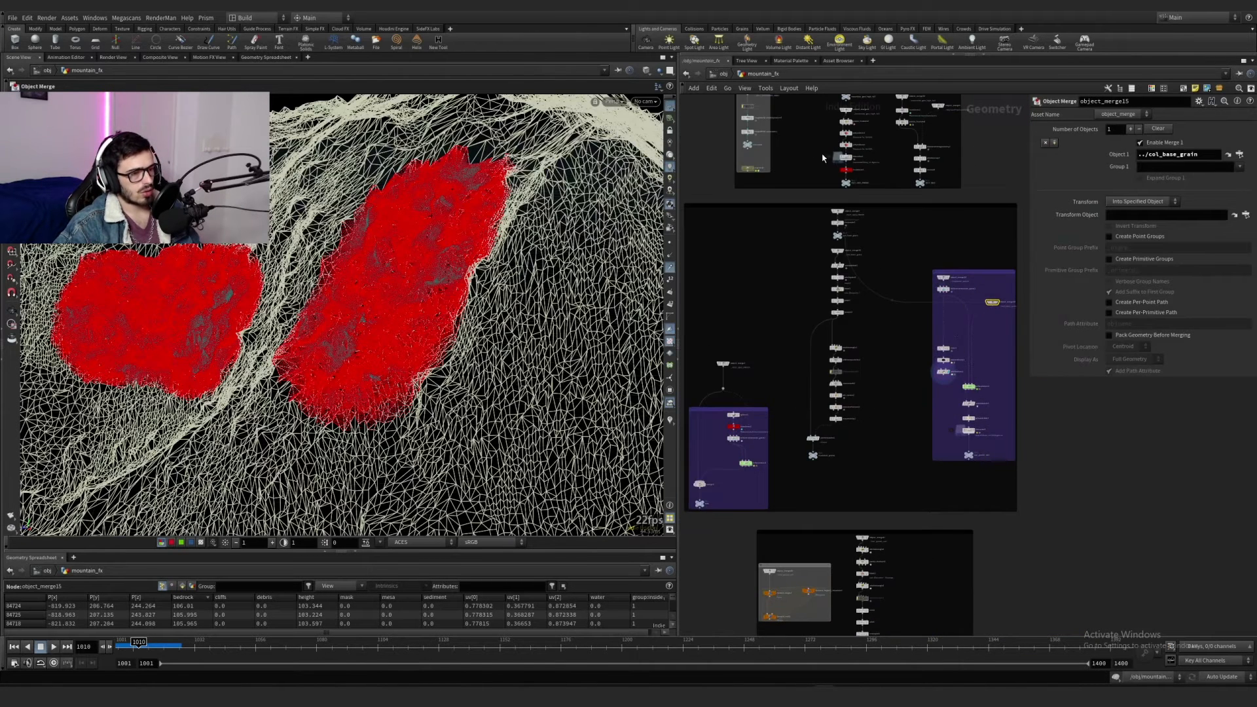
pyautogui.scroll(8, 968, 379)
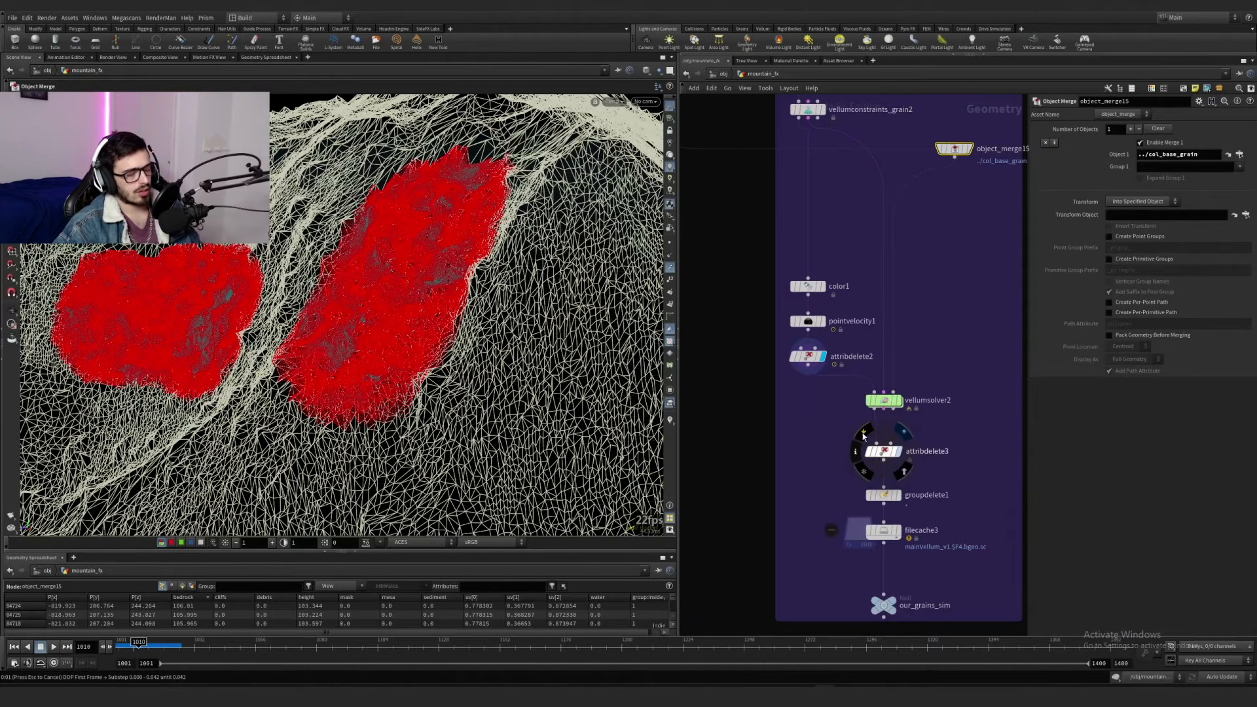
# Step: Display attribdelete3 and filecache3 in turn to view the cached grain simulation, and close the Houdini Console
pyautogui.click(863, 434)
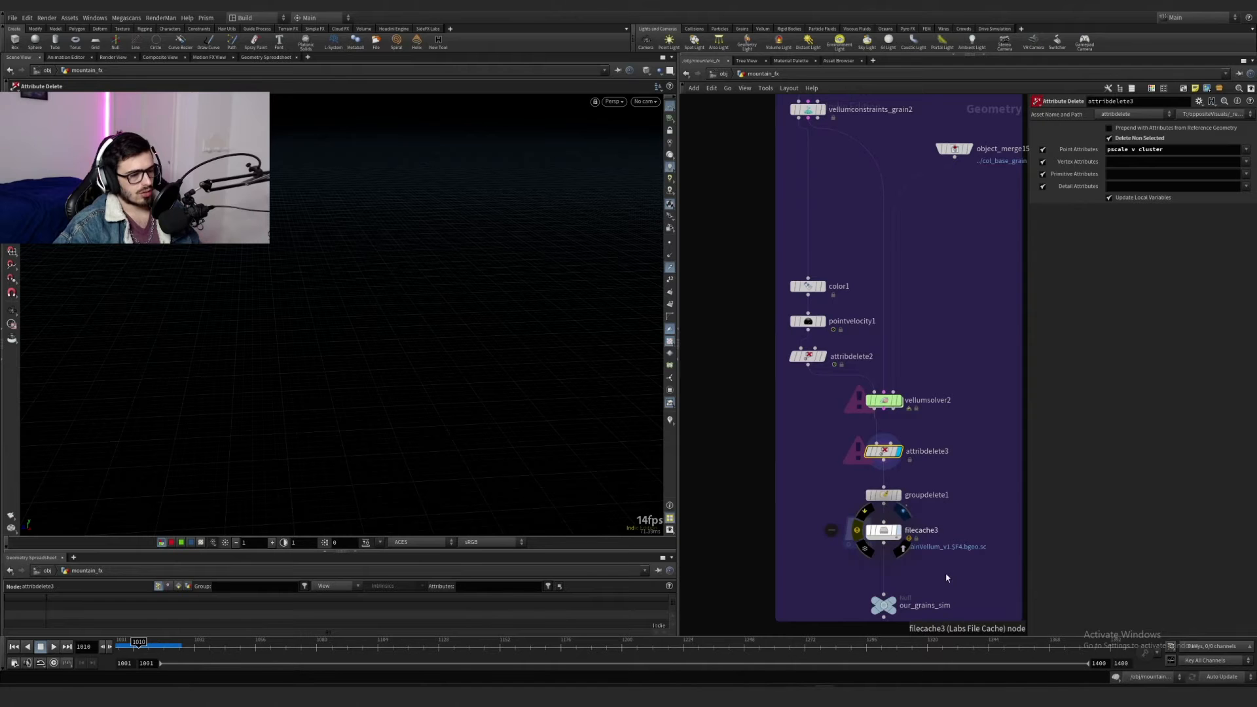
pyautogui.click(883, 531)
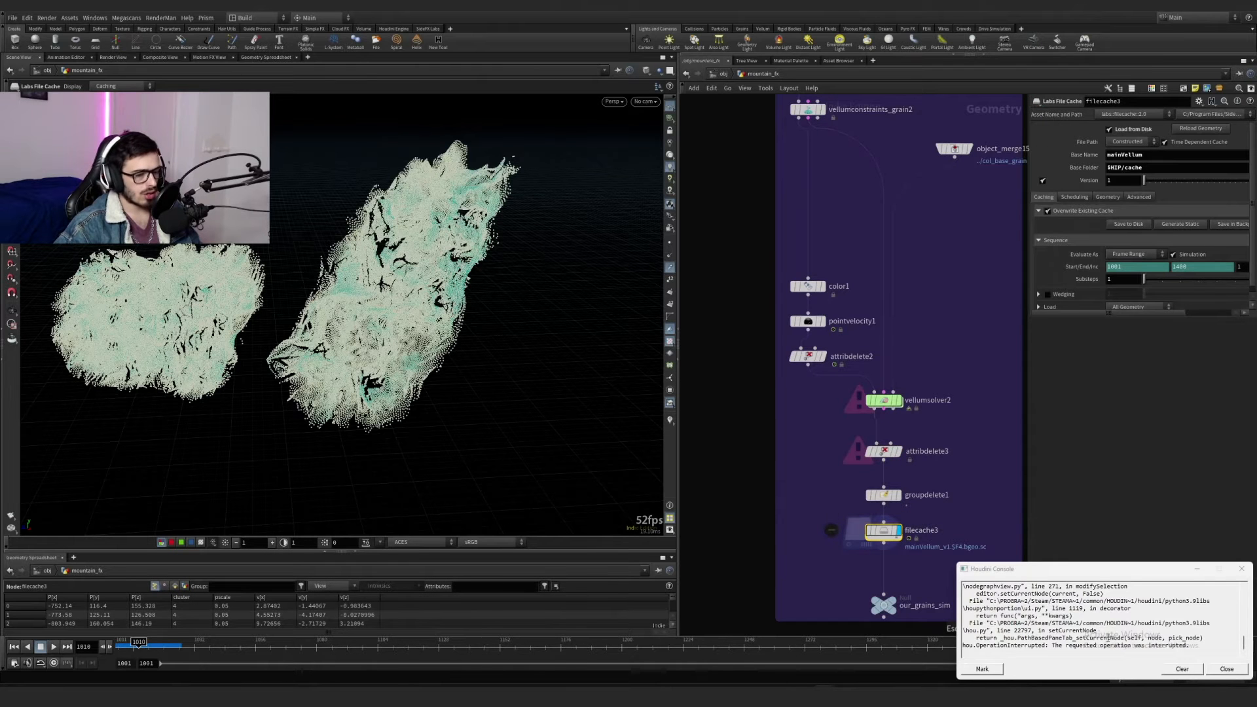
pyautogui.click(1226, 669)
# Step: Look through cam1 and scrub the cached grain simulation forward to frame 1183
pyautogui.click(644, 101)
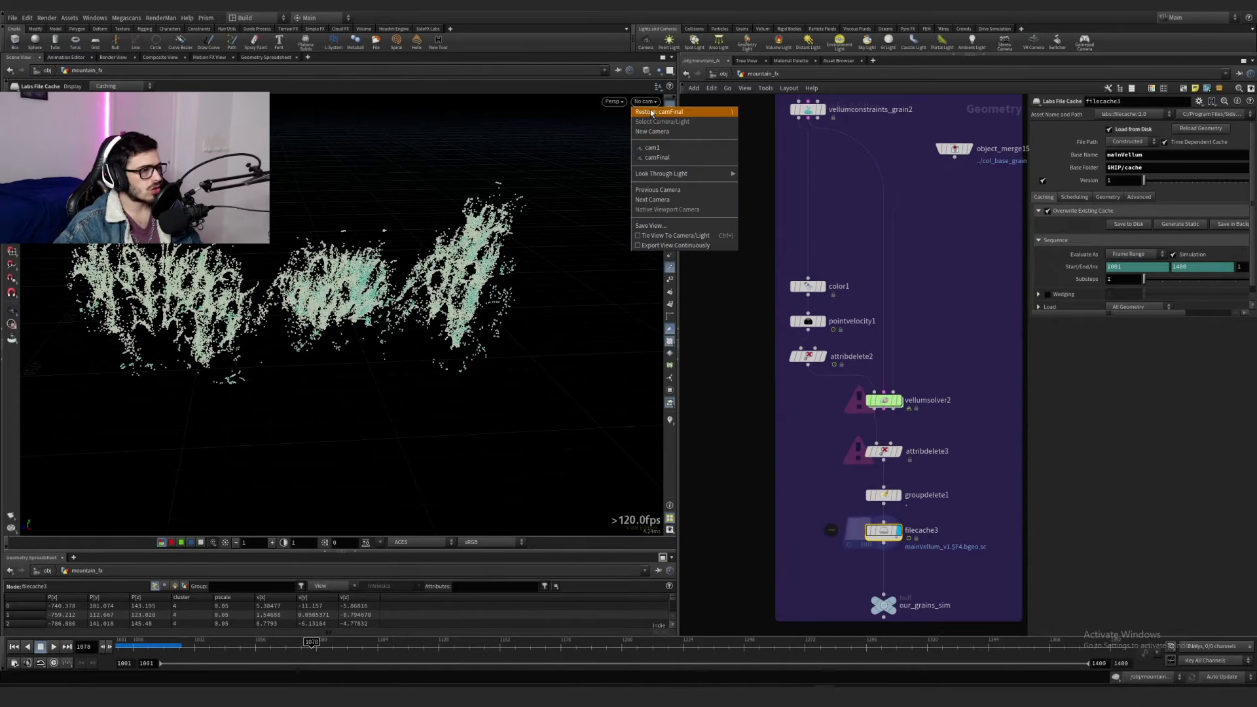
pyautogui.click(659, 152)
pyautogui.scroll(-3, 909, 363)
pyautogui.scroll(3, 825, 274)
pyautogui.scroll(-3, 818, 255)
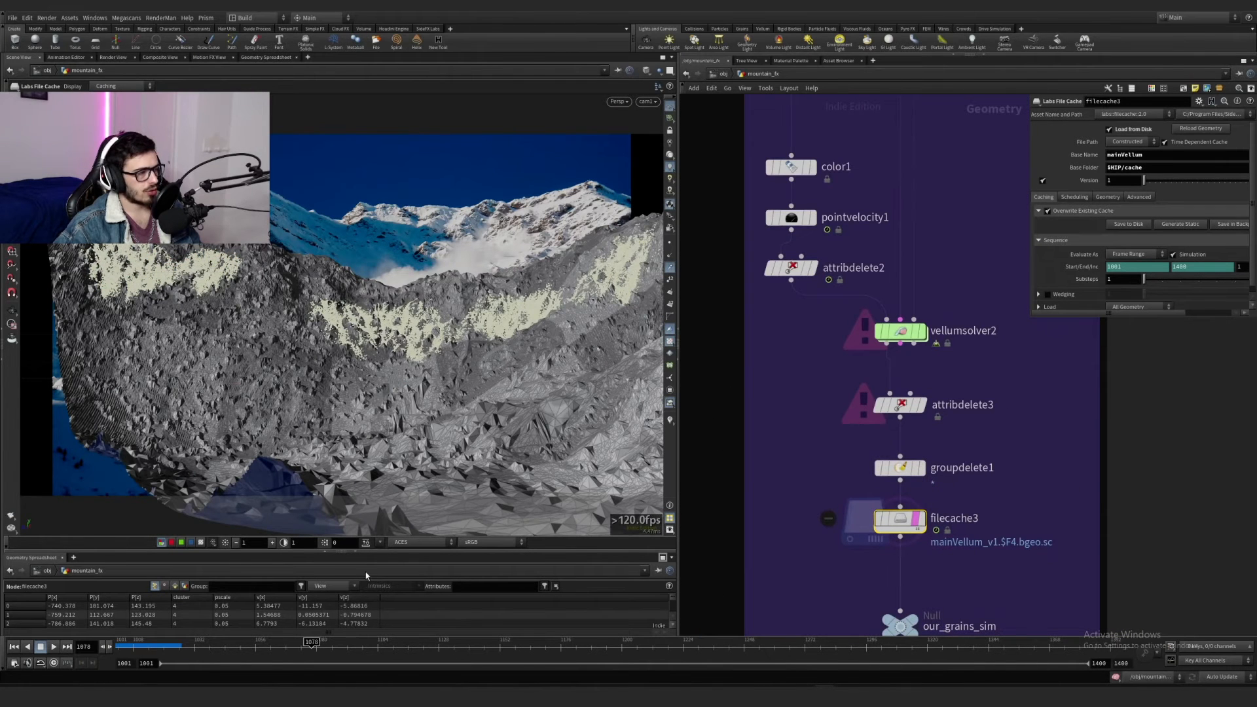
pyautogui.moveTo(195, 646); pyautogui.dragTo(578, 643)
# Step: Examine the simulated grains close up against the mountain's cliff surface
pyautogui.keyDown('alt'); pyautogui.moveTo(367, 360); pyautogui.dragTo(524, 327, button='right'); pyautogui.keyUp('alt')
pyautogui.keyDown('alt'); pyautogui.moveTo(524, 327); pyautogui.dragTo(367, 327); pyautogui.keyUp('alt')
pyautogui.keyDown('alt'); pyautogui.moveTo(367, 328); pyautogui.dragTo(445, 327, button='right'); pyautogui.keyUp('alt')
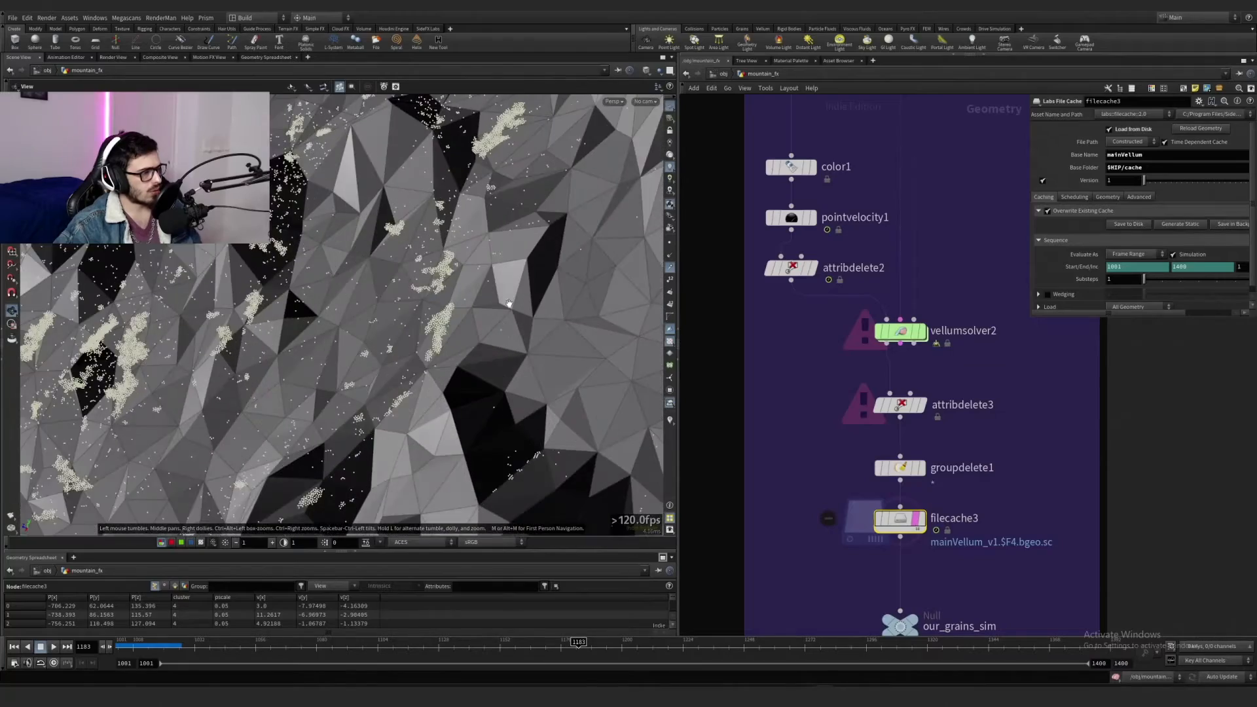
pyautogui.moveTo(445, 327)
pyautogui.keyDown('alt'); pyautogui.mouseDown()
pyautogui.moveTo(402, 312)
pyautogui.moveTo(414, 357)
pyautogui.moveTo(444, 342)
pyautogui.mouseUp(); pyautogui.keyUp('alt')
# Step: Select vellumsolver2 and examine its Advanced, Forces and Solver settings
pyautogui.moveTo(858, 320); pyautogui.dragTo(993, 367)
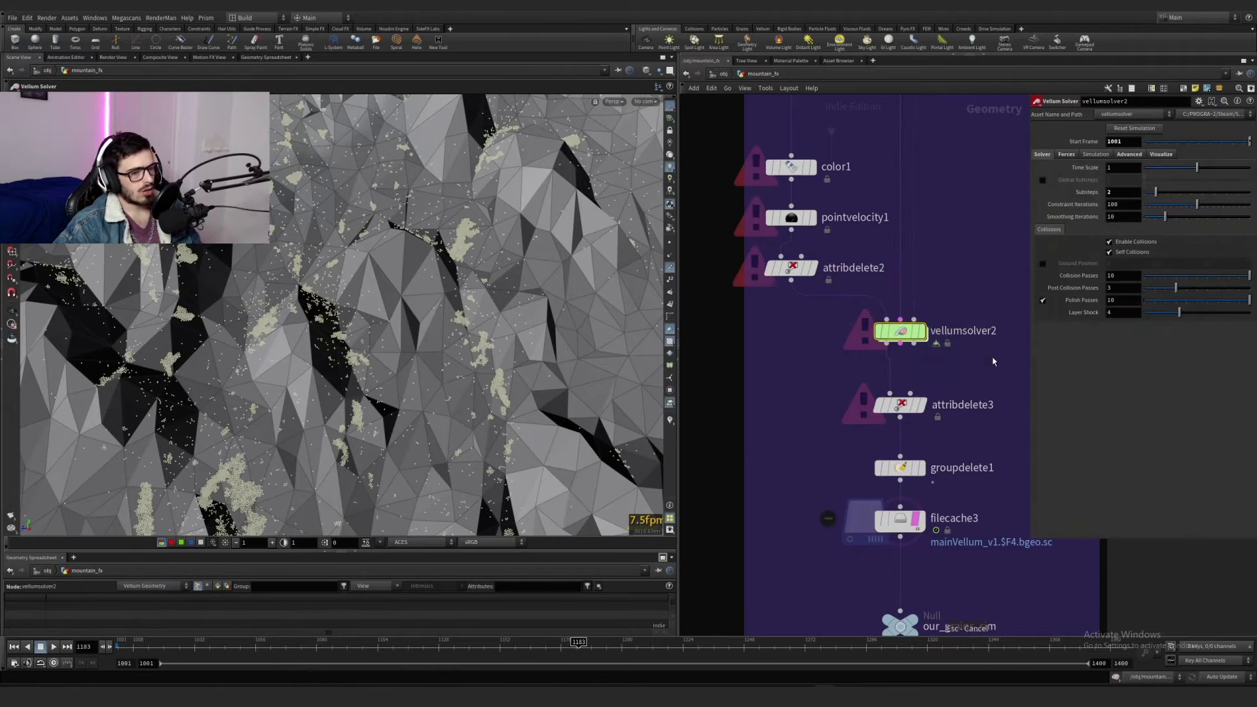
pyautogui.click(1127, 155)
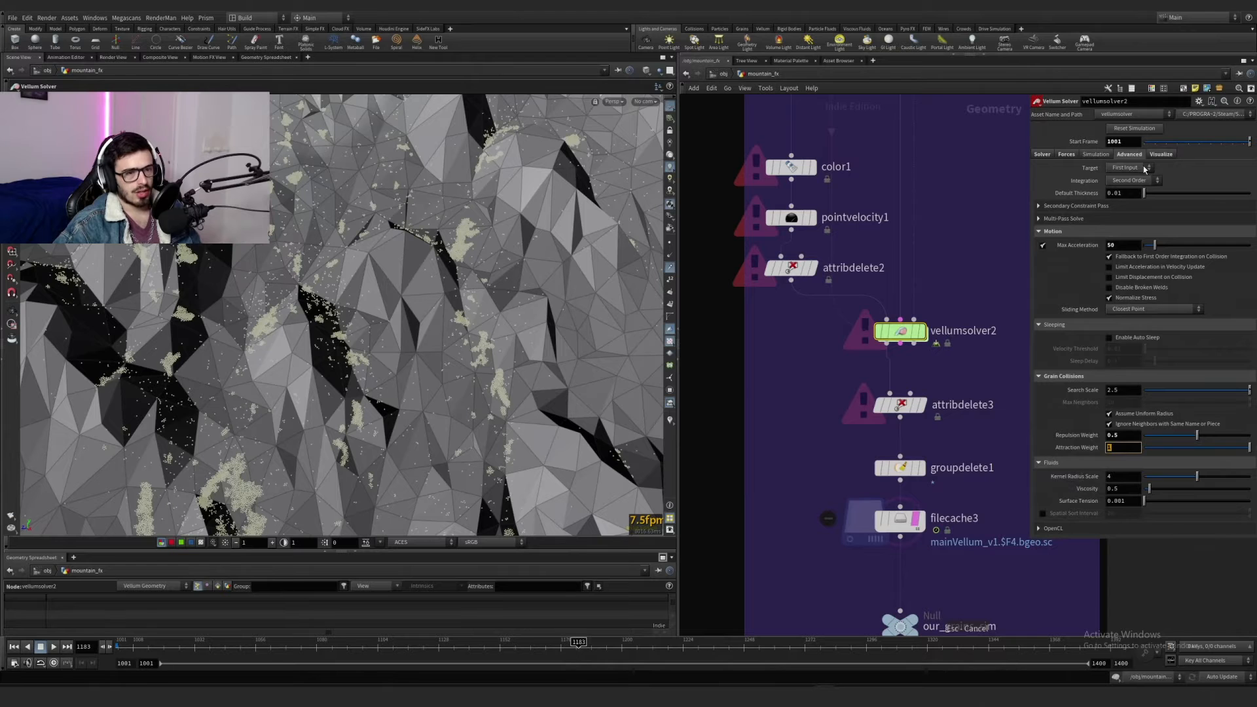
pyautogui.click(1059, 156)
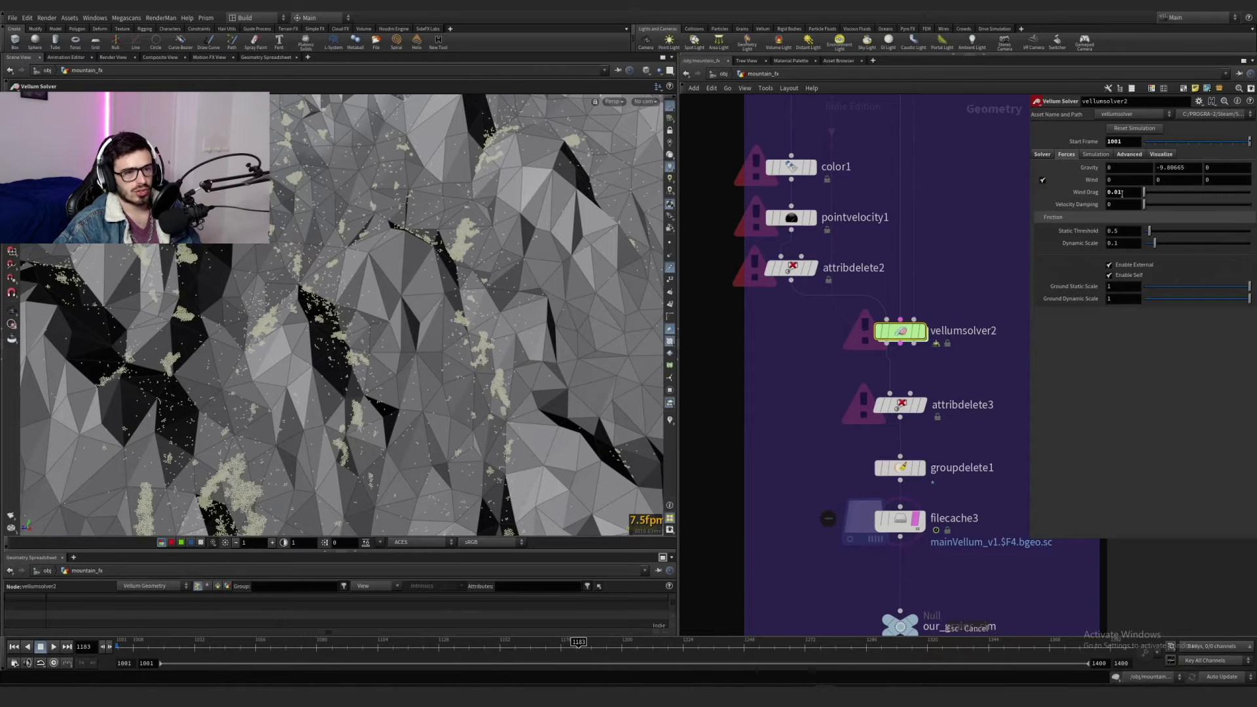
pyautogui.click(1041, 154)
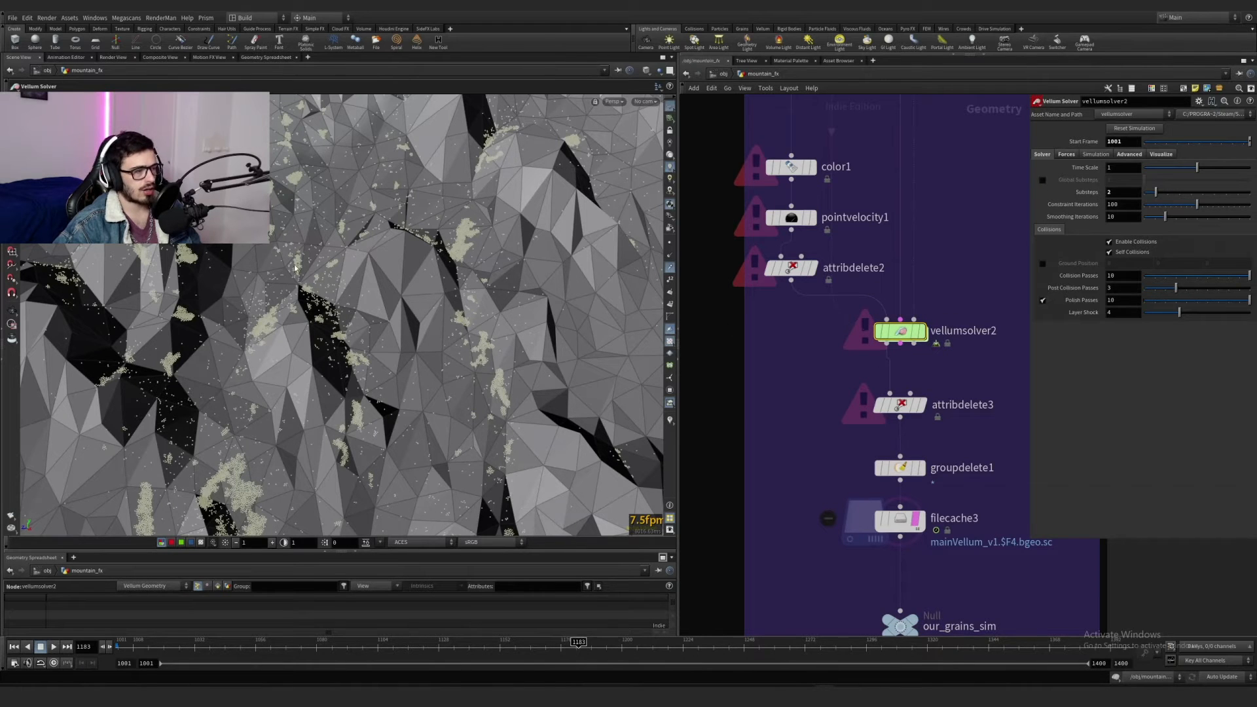
# Step: Look inside vellumsolver2 at its FORCE and SOURCE outputs, return to mountain_fx and review the solver's Advanced settings
pyautogui.doubleClick(901, 332)
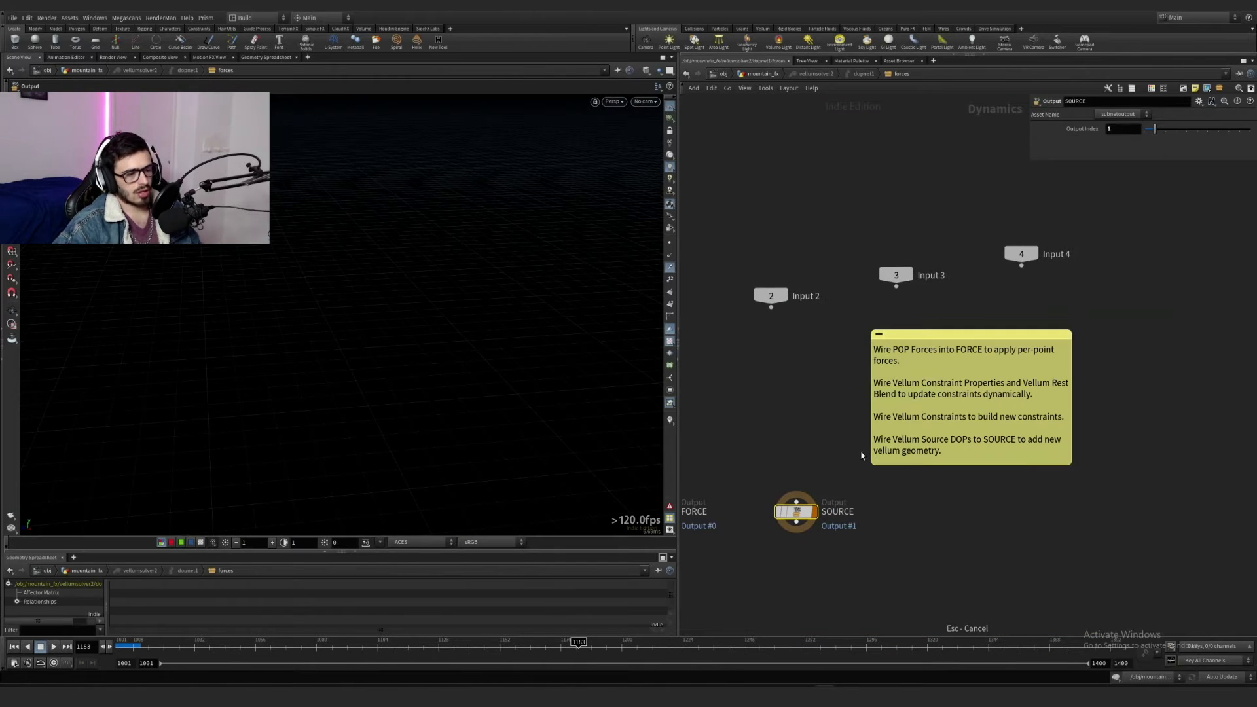
pyautogui.click(766, 75)
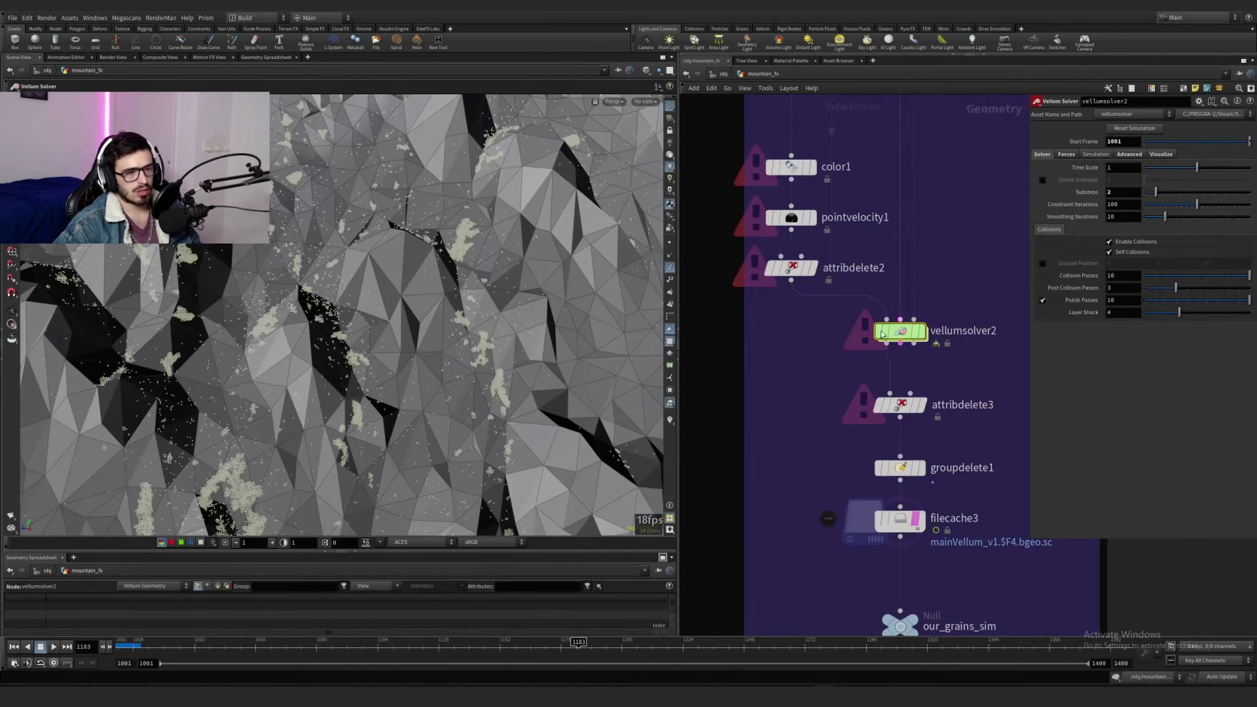
pyautogui.click(1130, 157)
pyautogui.moveTo(944, 501); pyautogui.dragTo(929, 424, button='middle')
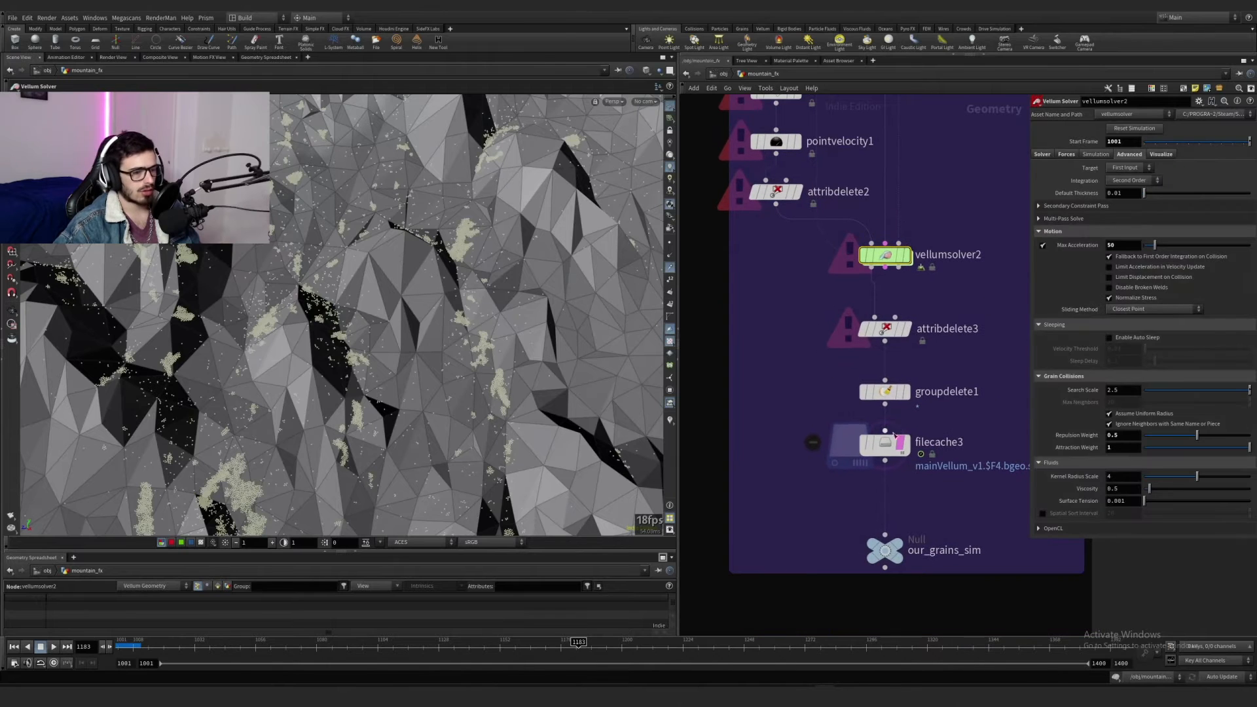
# Step: Display filecache3 on its own to view the cached grain points
pyautogui.click(906, 448)
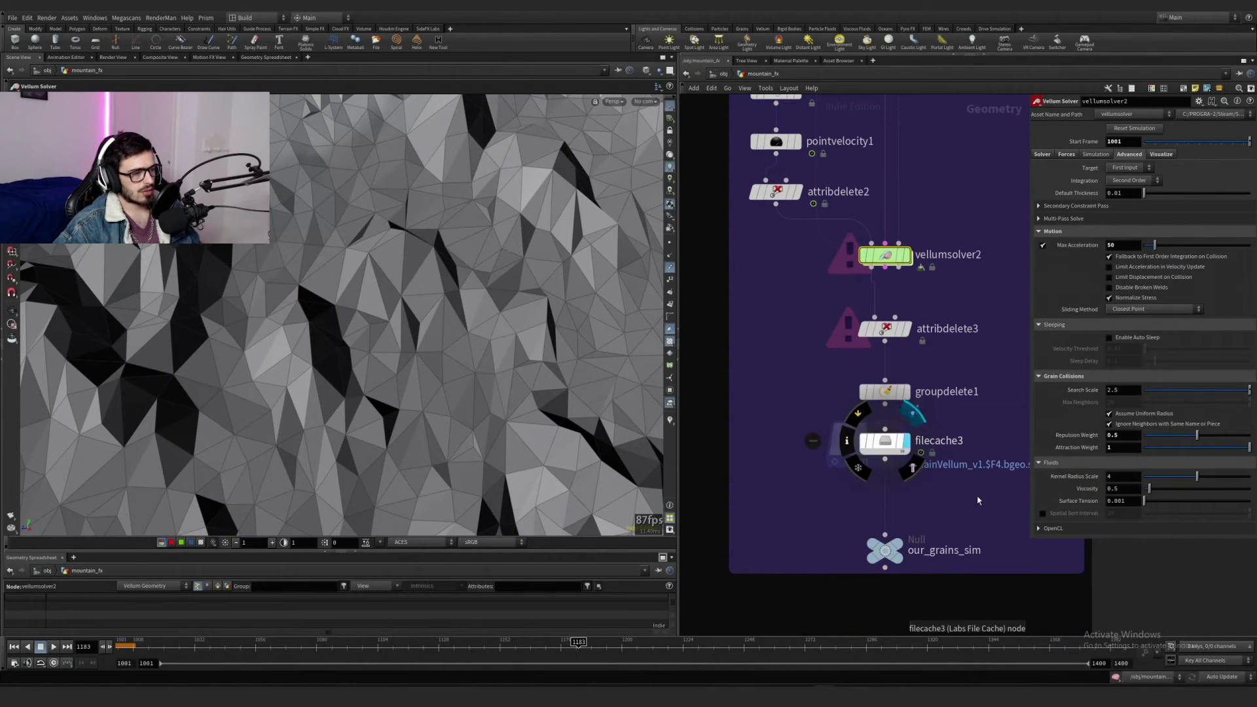
pyautogui.click(911, 414)
pyautogui.moveTo(461, 374); pyautogui.dragTo(401, 328, button='middle')
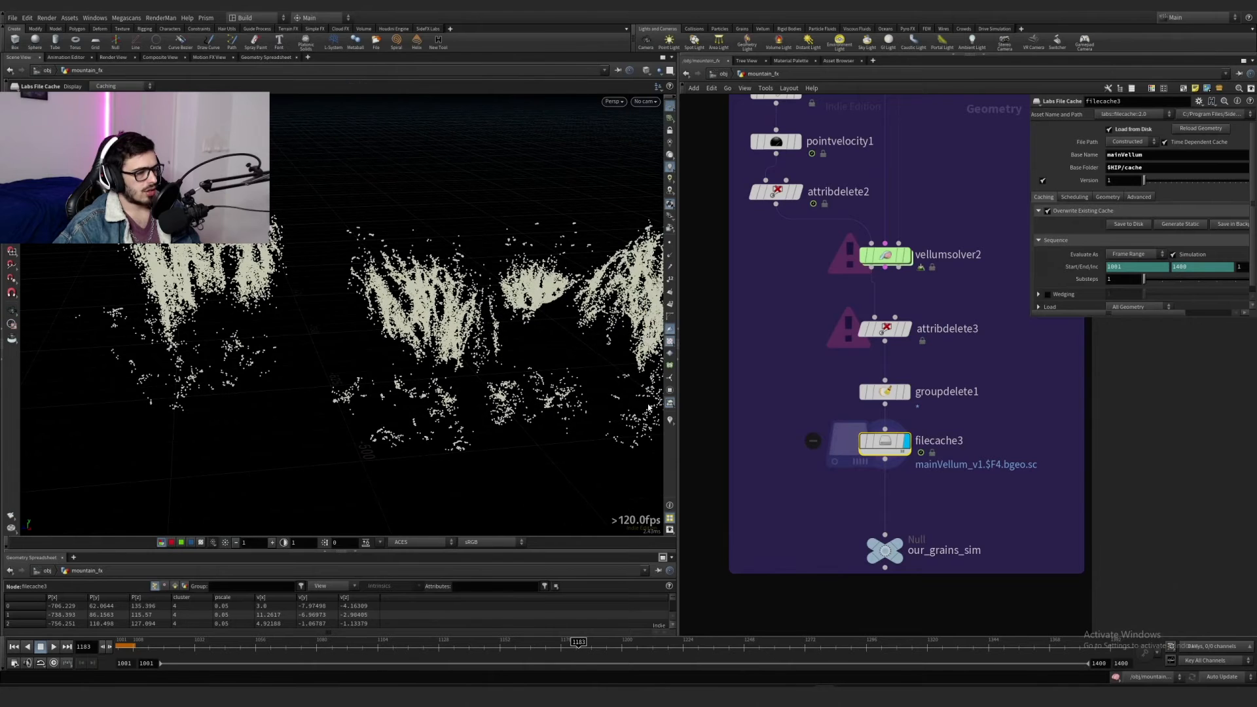
# Step: Turn on the cluster visualizer to color the cached grains and scrub the simulation to frame 1349
pyautogui.click(670, 420)
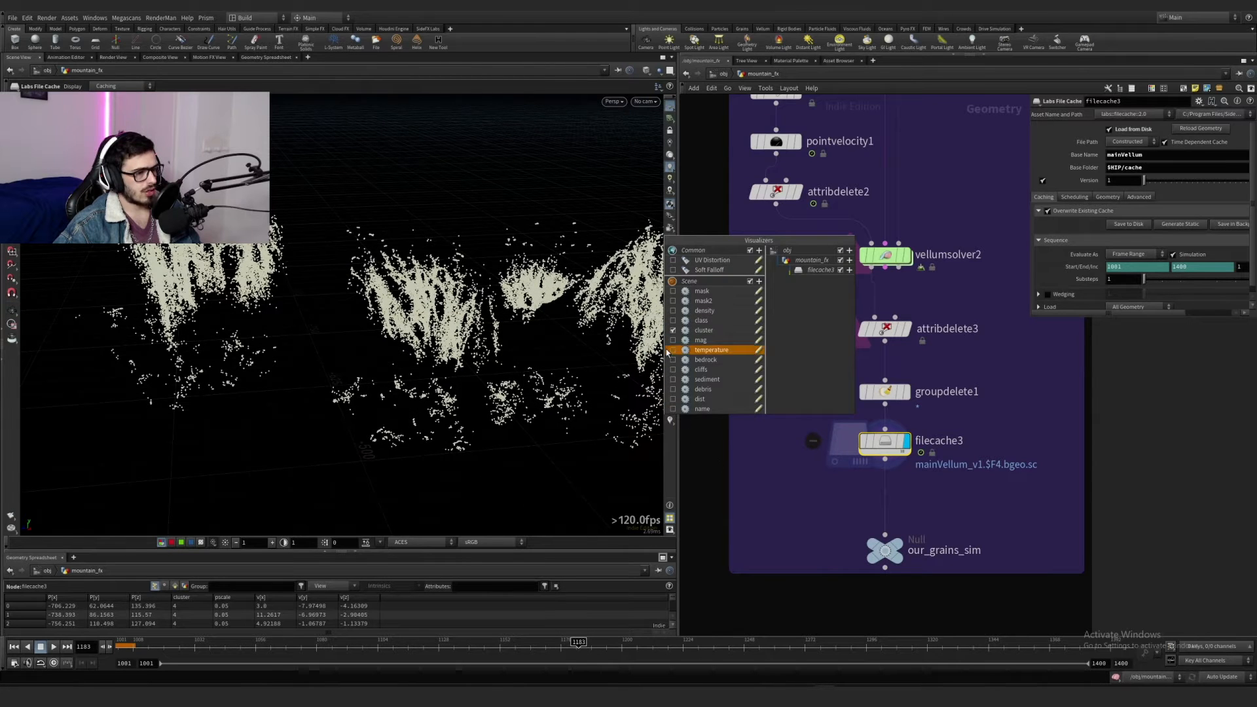
pyautogui.moveTo(810, 461); pyautogui.dragTo(933, 420)
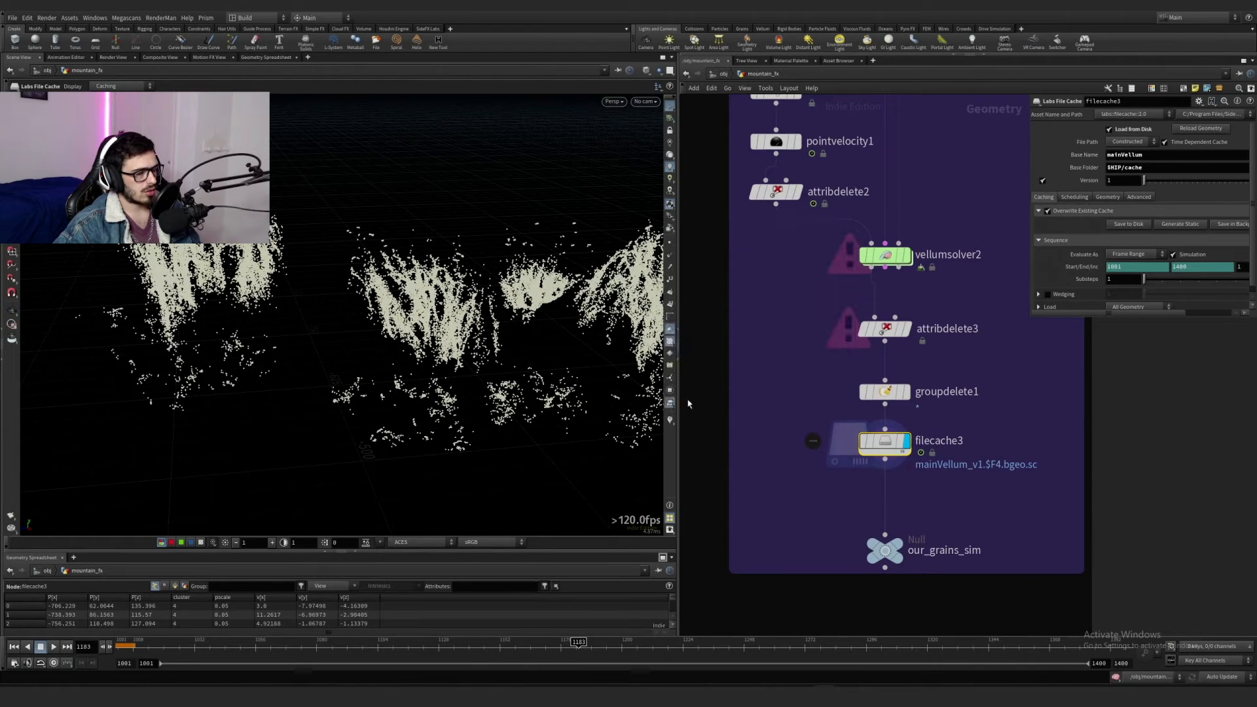
pyautogui.click(670, 422)
pyautogui.keyDown('alt'); pyautogui.moveTo(340, 367); pyautogui.dragTo(214, 350, button='right'); pyautogui.keyUp('alt')
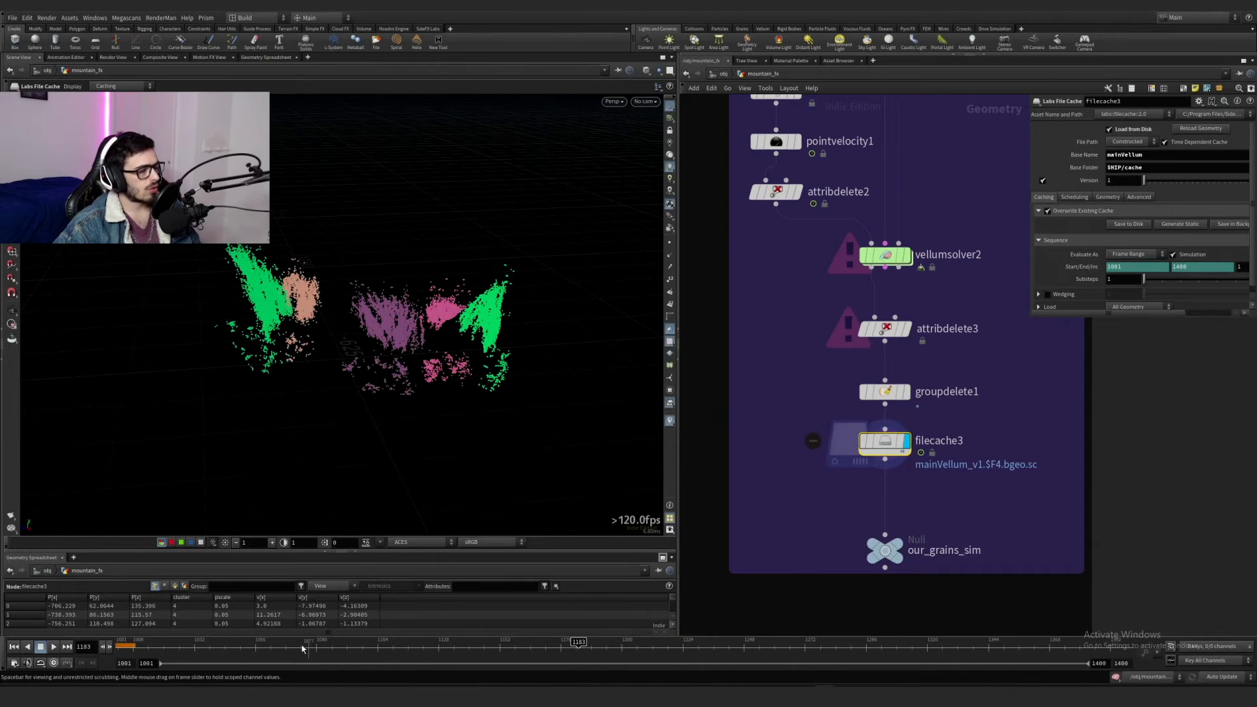
pyautogui.moveTo(194, 645); pyautogui.dragTo(881, 644)
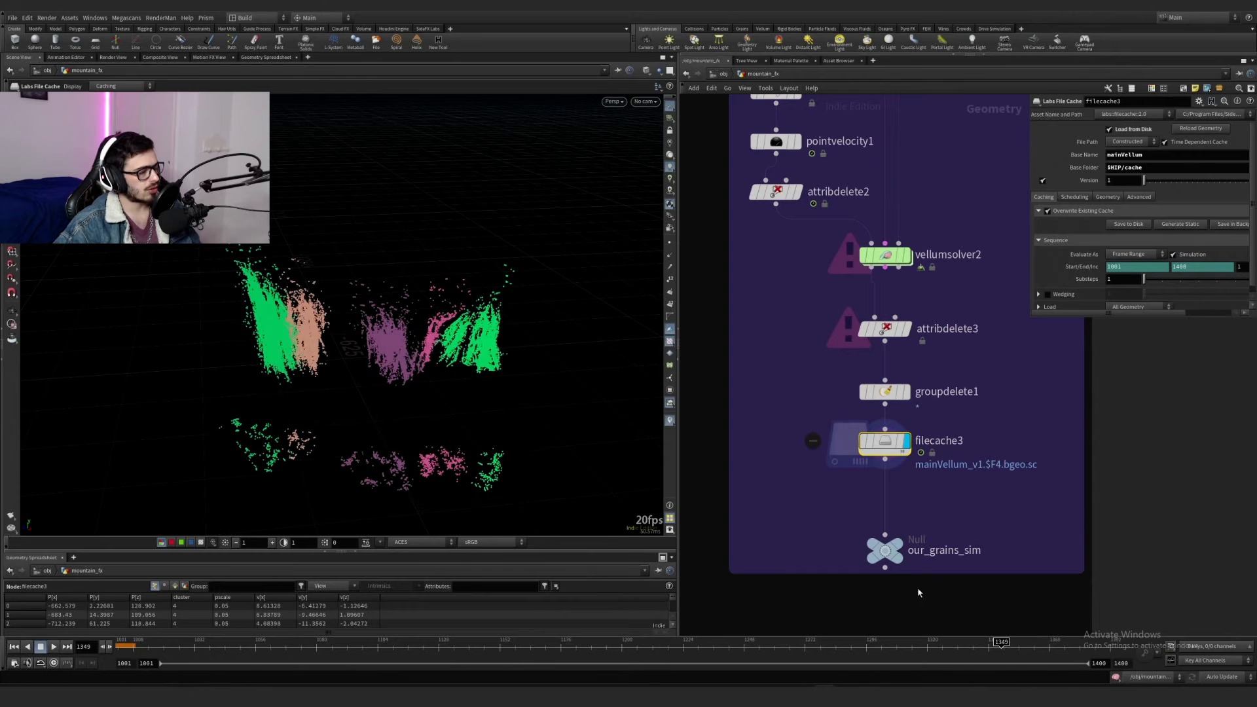
pyautogui.keyDown('alt'); pyautogui.moveTo(417, 411); pyautogui.dragTo(440, 325); pyautogui.keyUp('alt')
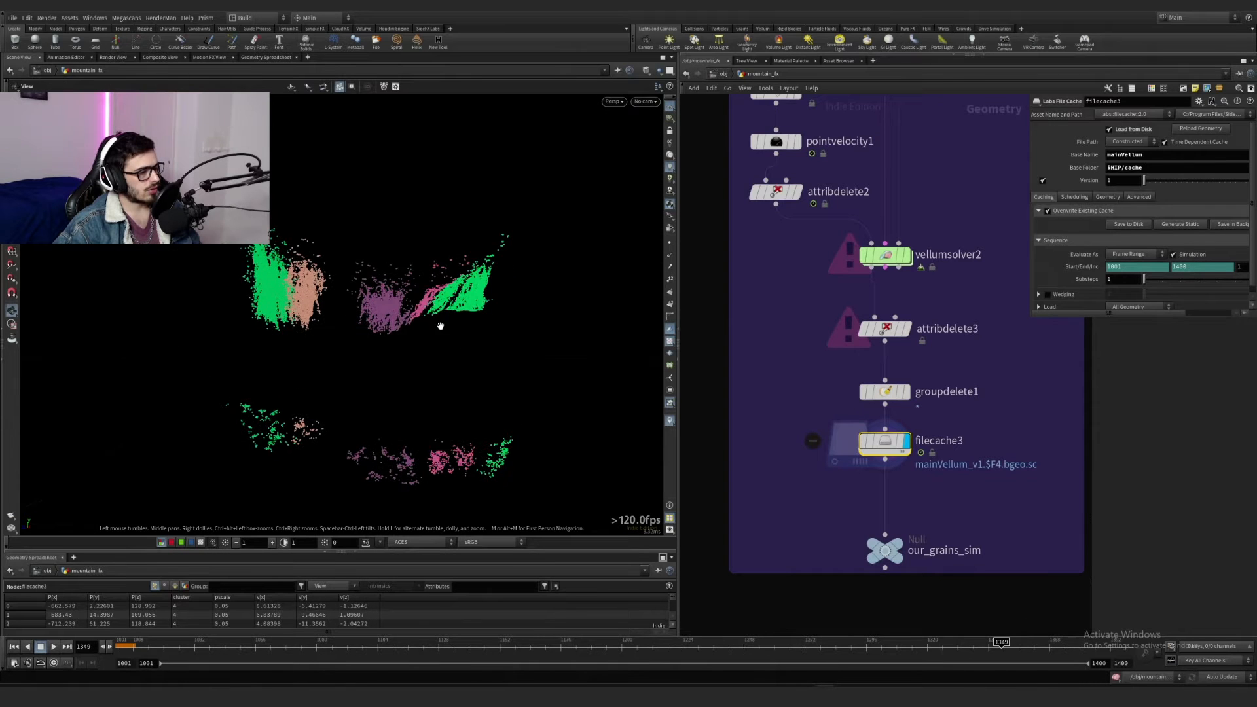
# Step: Locate the grain test setup in the network and display object_merge1 to inspect the OUT_GEO_PROXY mountain geometry
pyautogui.scroll(-6, 871, 453)
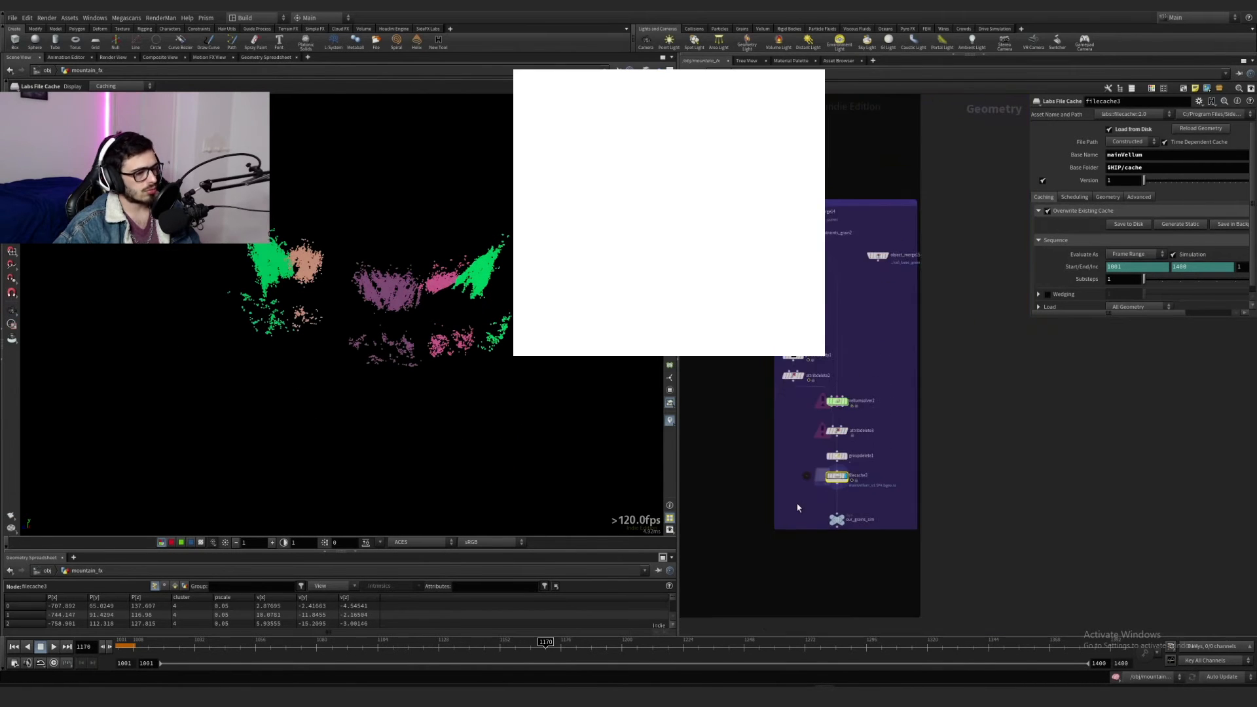
pyautogui.scroll(4, 716, 397)
pyautogui.scroll(-3, 754, 378)
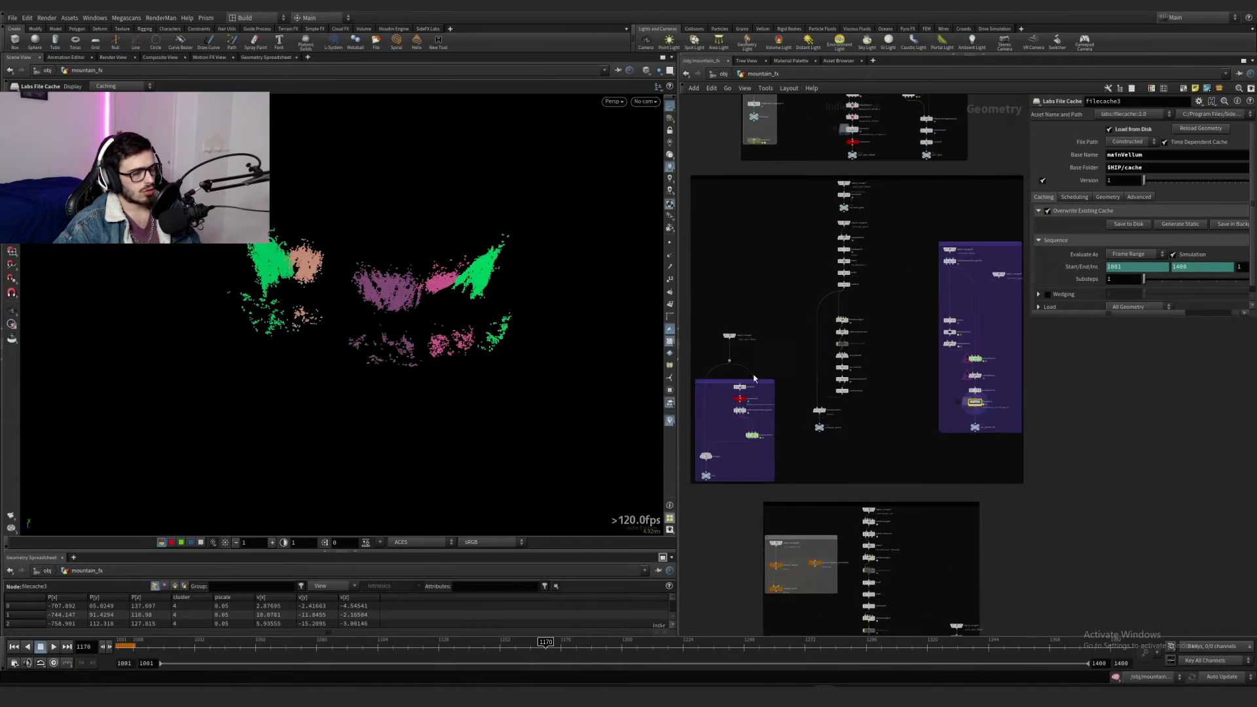
pyautogui.scroll(3, 836, 382)
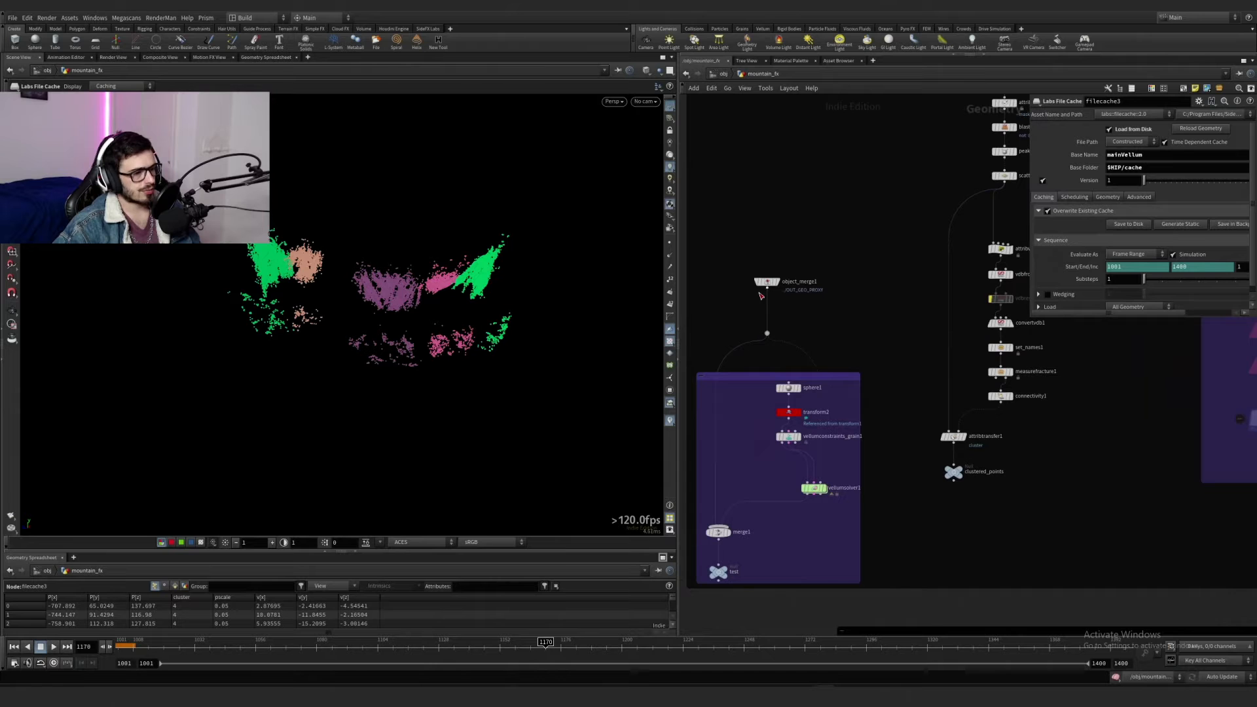
pyautogui.click(761, 282)
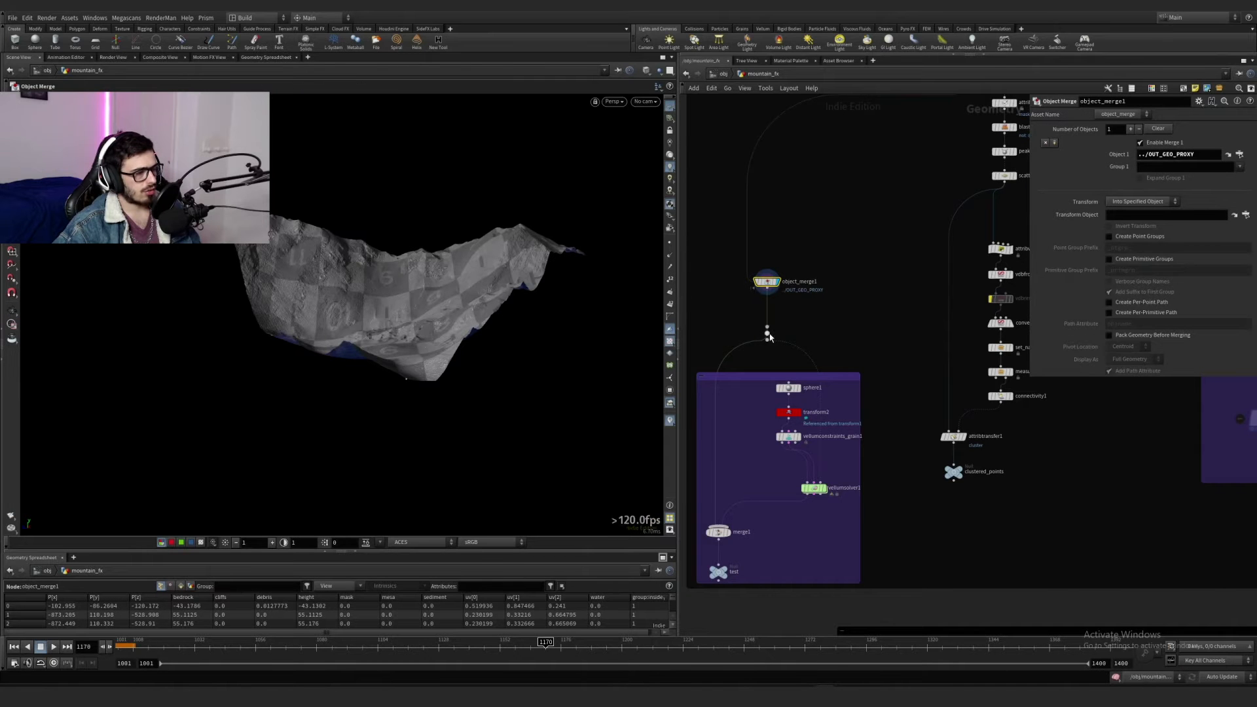
pyautogui.moveTo(491, 296)
pyautogui.keyDown('alt'); pyautogui.mouseDown()
pyautogui.moveTo(480, 331)
pyautogui.moveTo(477, 312)
pyautogui.mouseUp(); pyautogui.keyUp('alt')
pyautogui.keyDown('alt'); pyautogui.moveTo(477, 311); pyautogui.dragTo(519, 289, button='right'); pyautogui.keyUp('alt')
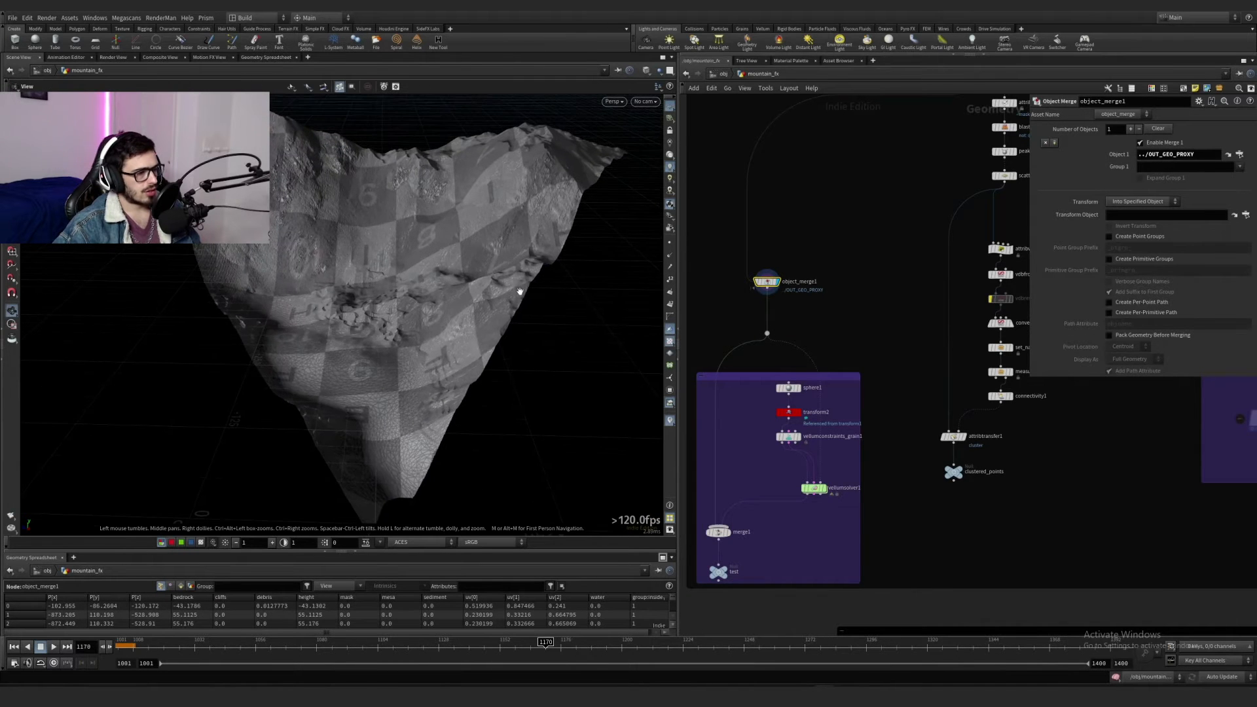
# Step: Display sphere1 and vellumconstraints_grain1 in turn to examine the source of the test grains
pyautogui.scroll(2, 805, 387)
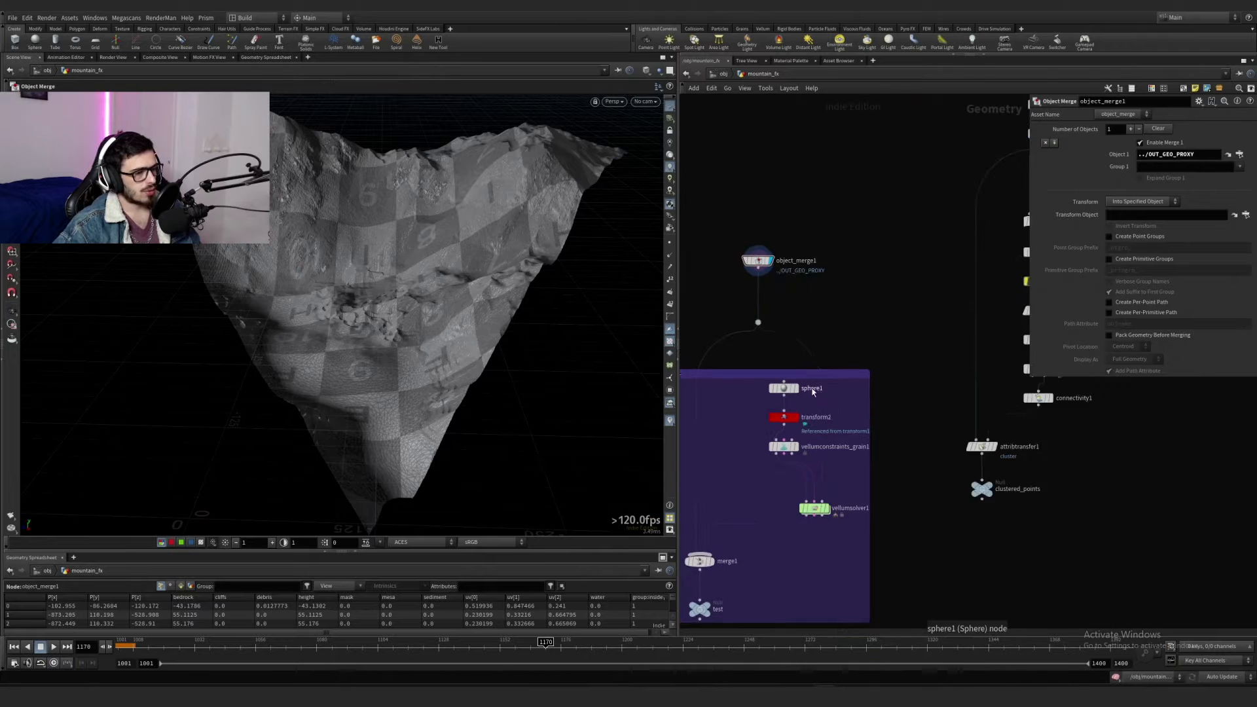
pyautogui.click(796, 390)
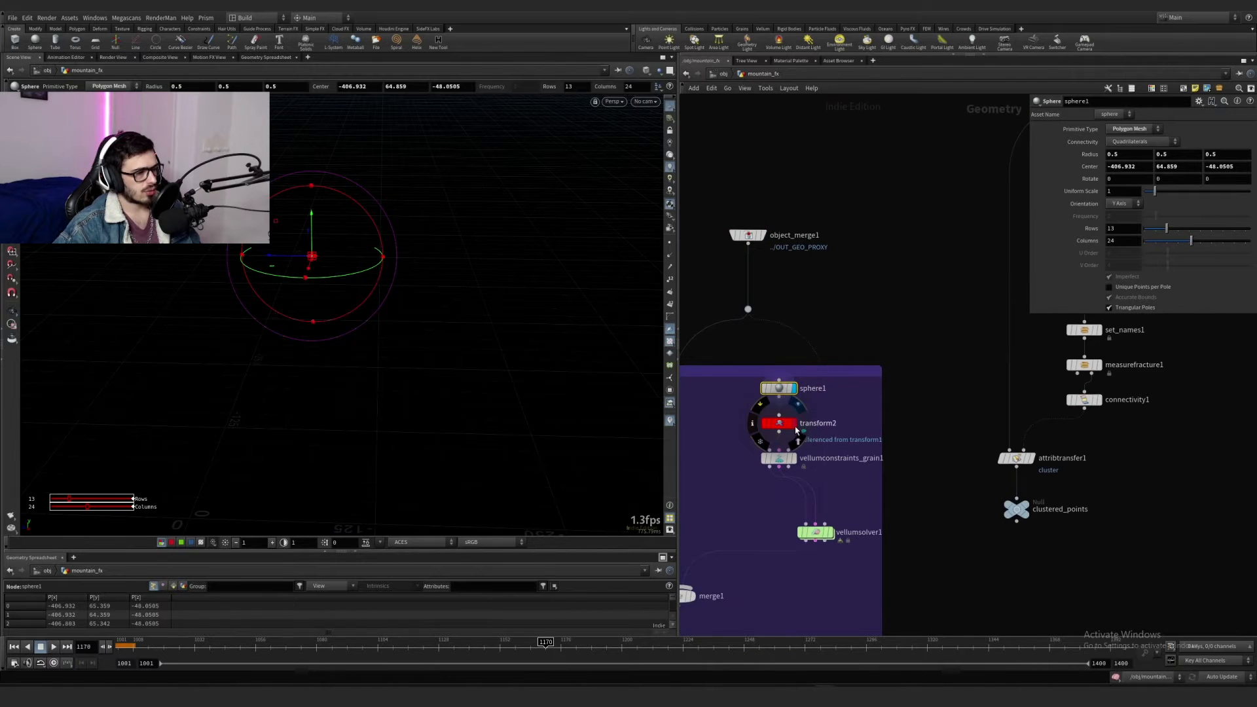
pyautogui.click(802, 461)
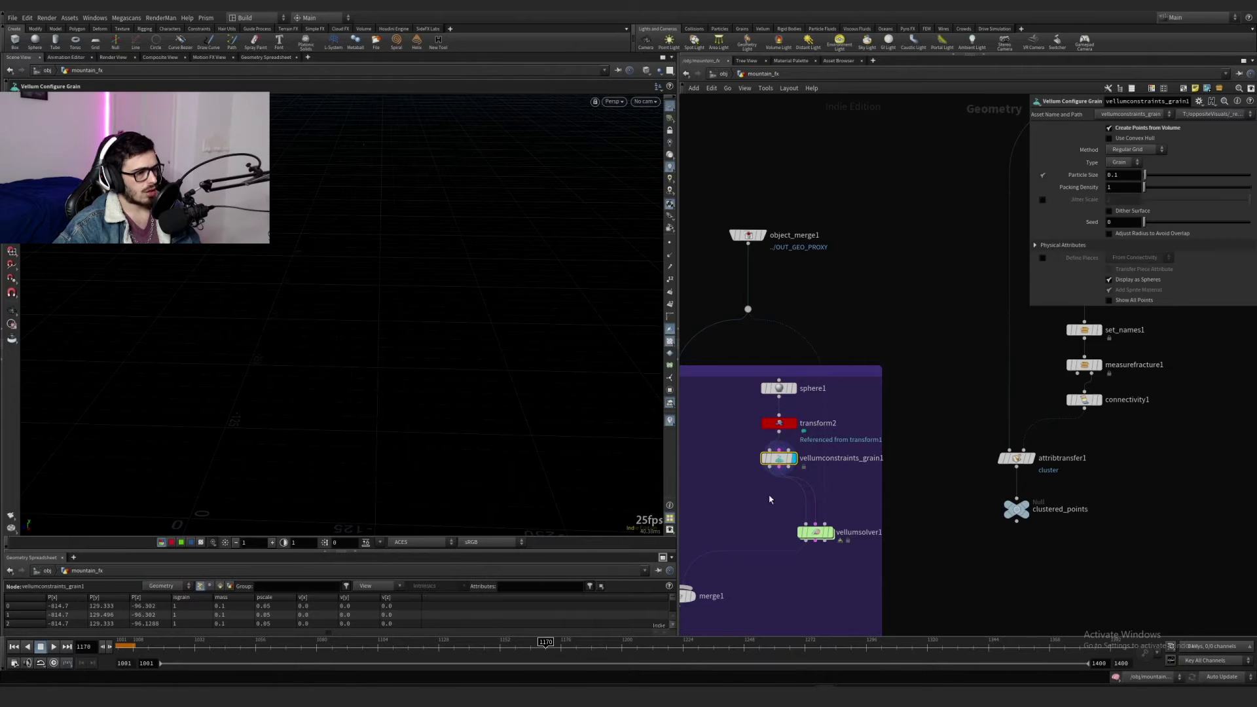
# Step: Display vellumsolver1, play its simulation from frame 1001 and look through camFinal
pyautogui.moveTo(772, 504); pyautogui.dragTo(830, 440, button='middle')
pyautogui.click(872, 469)
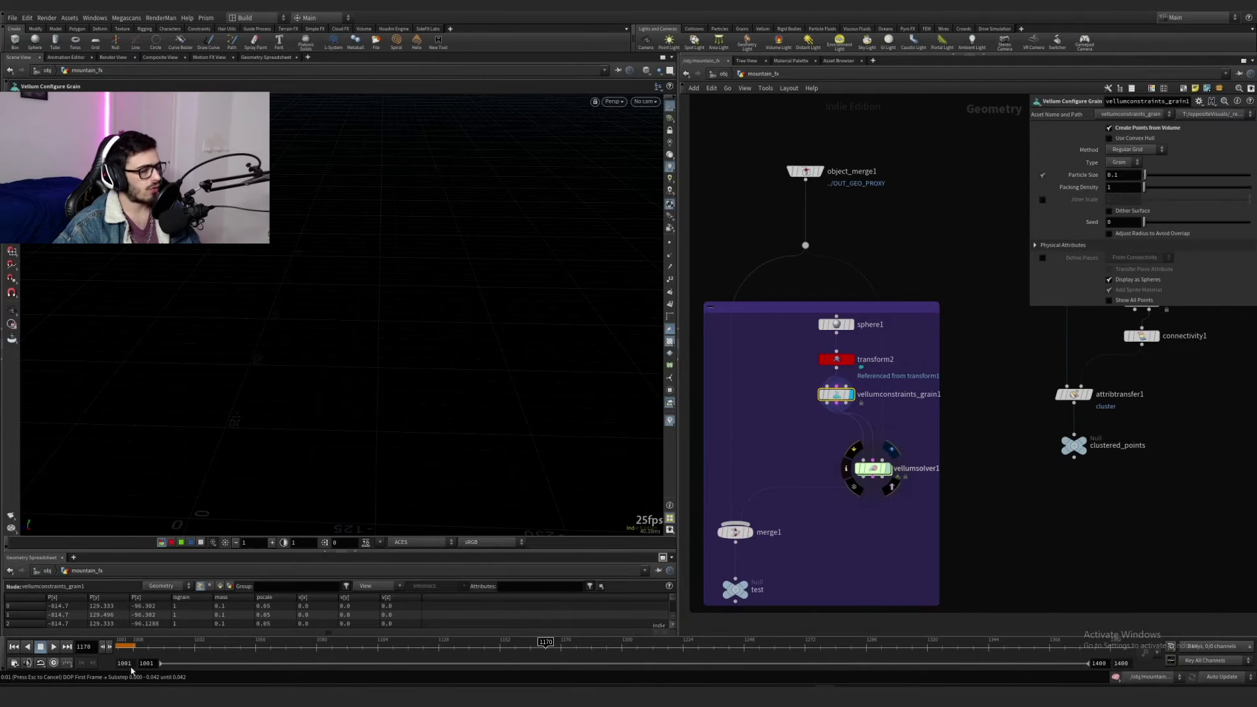
pyautogui.click(119, 648)
pyautogui.moveTo(85, 650); pyautogui.dragTo(98, 653)
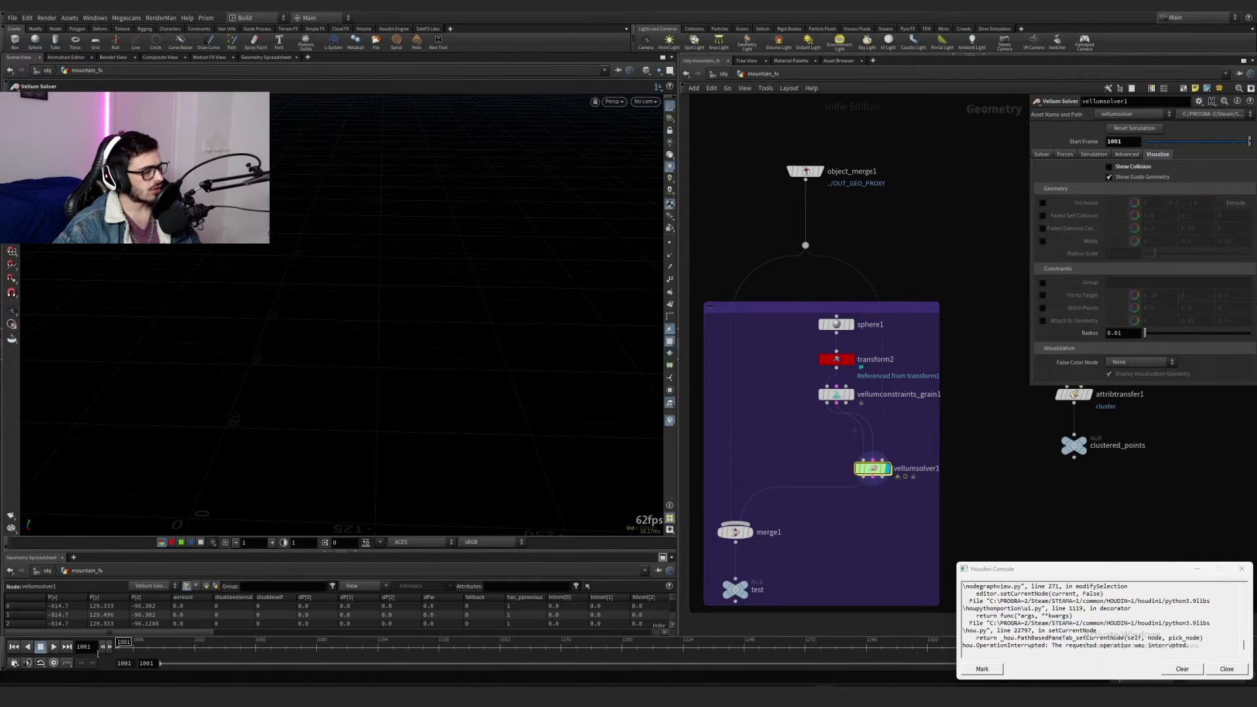
pyautogui.click(54, 646)
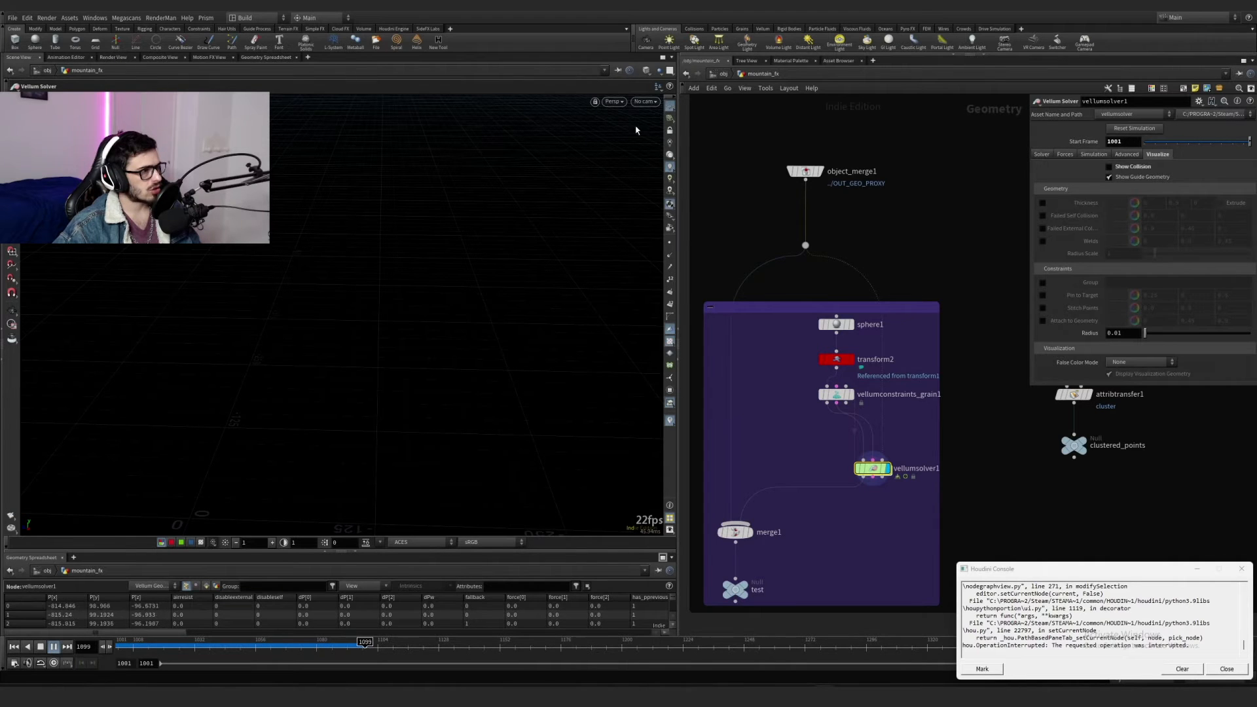
pyautogui.click(644, 102)
pyautogui.click(664, 157)
# Step: Show object_merge1 as a template wireframe and scrub the vellumsolver1 simulation to inspect its grains close up
pyautogui.click(850, 360)
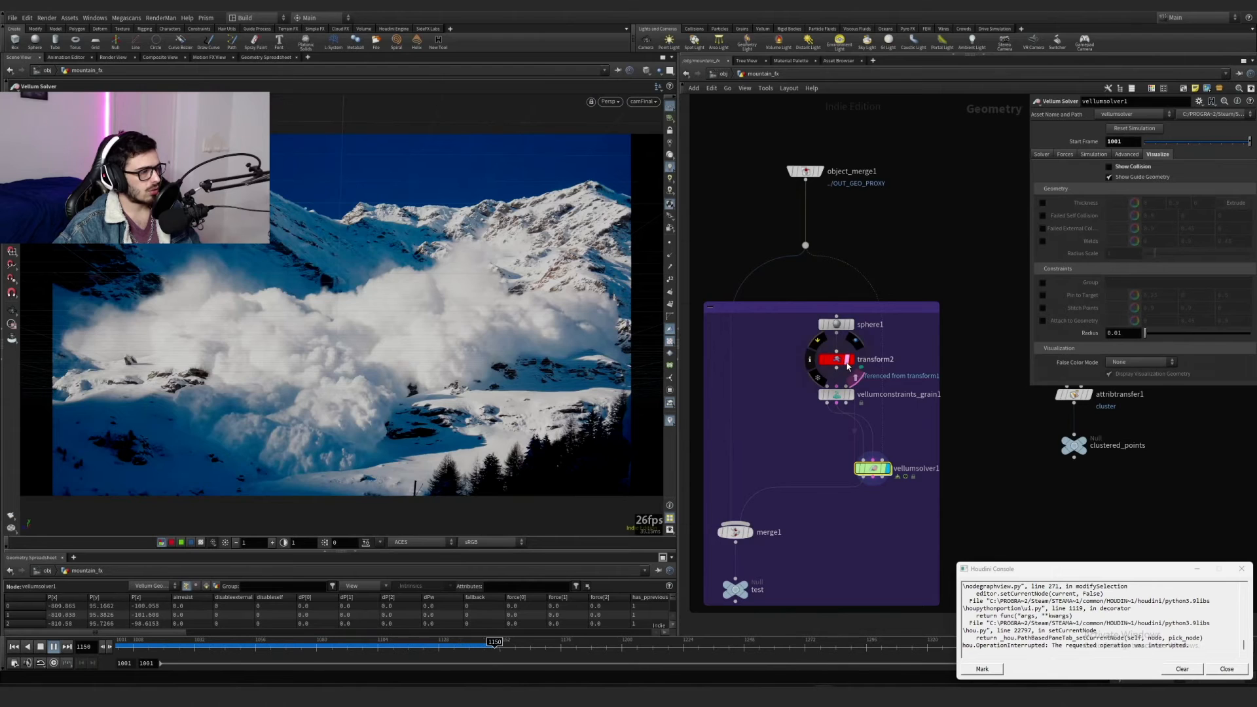
pyautogui.click(888, 469)
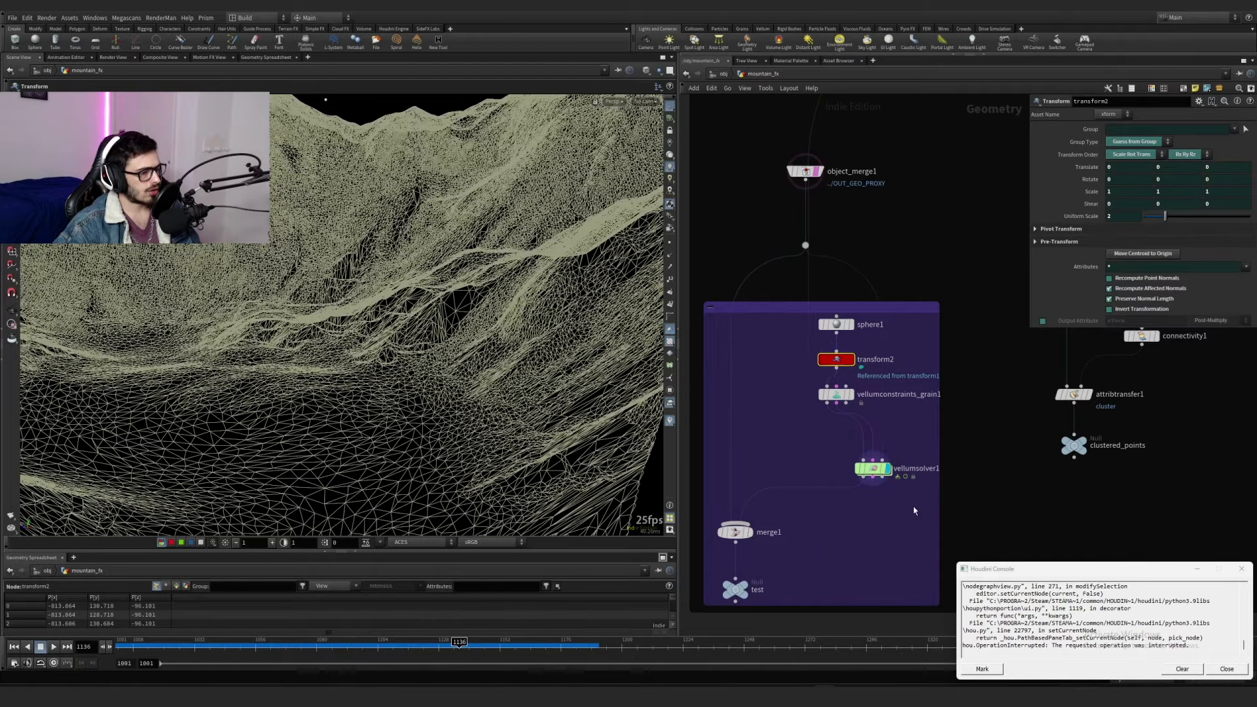
pyautogui.moveTo(378, 646); pyautogui.dragTo(591, 665)
pyautogui.moveTo(513, 297); pyautogui.dragTo(426, 138, button='right')
pyautogui.press('Up')
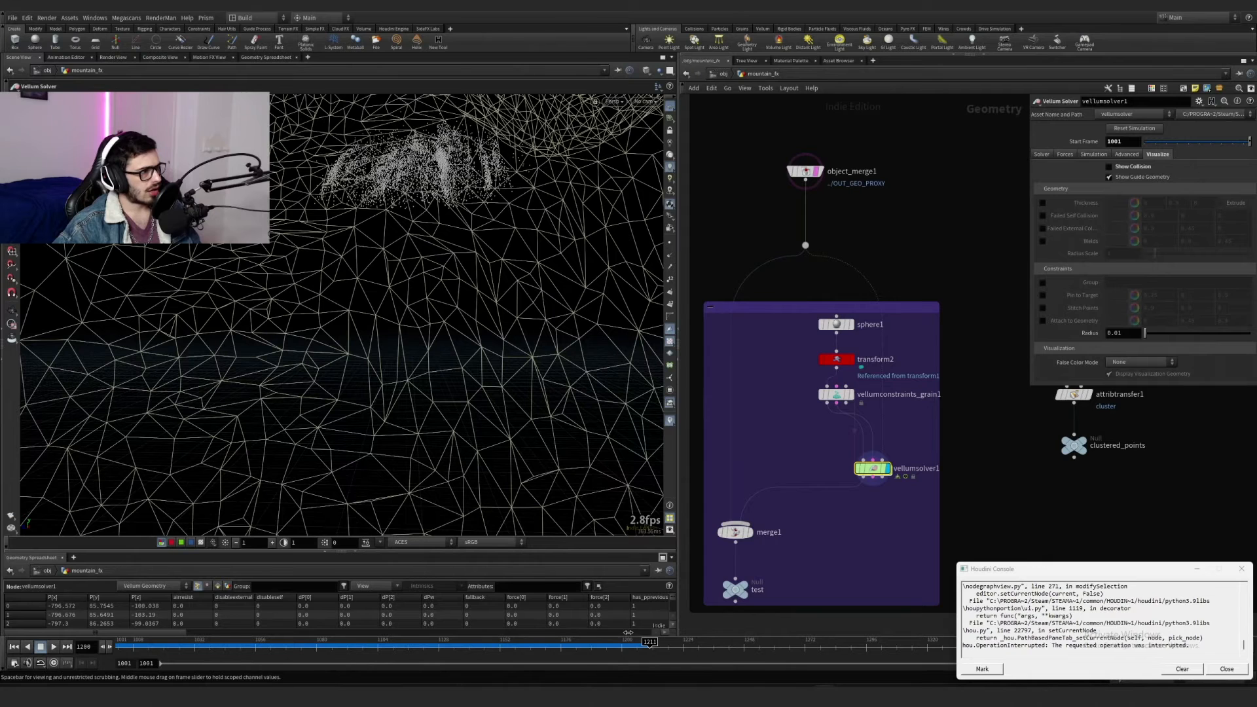
# Step: Select transform2, highlight the whole grain test setup, and move on to the network section ending in point_pre_source
pyautogui.click(835, 358)
pyautogui.scroll(-3, 822, 429)
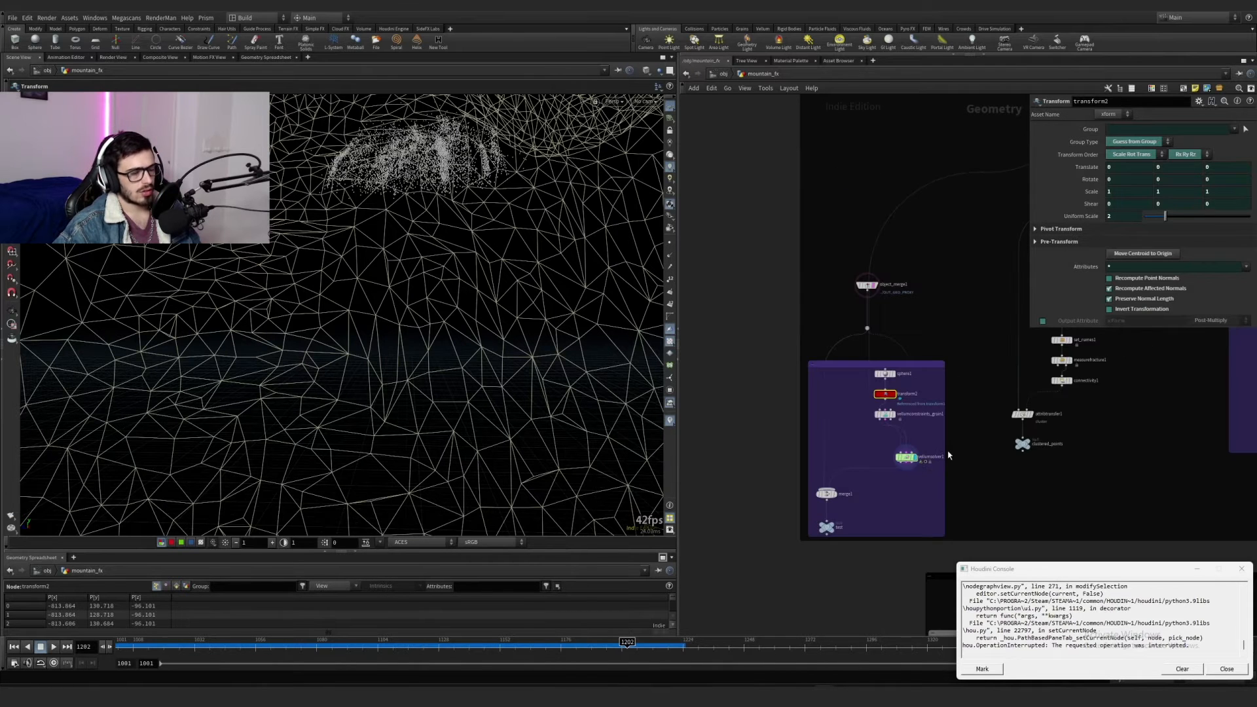
pyautogui.moveTo(728, 234); pyautogui.dragTo(925, 532)
pyautogui.scroll(-5, 803, 502)
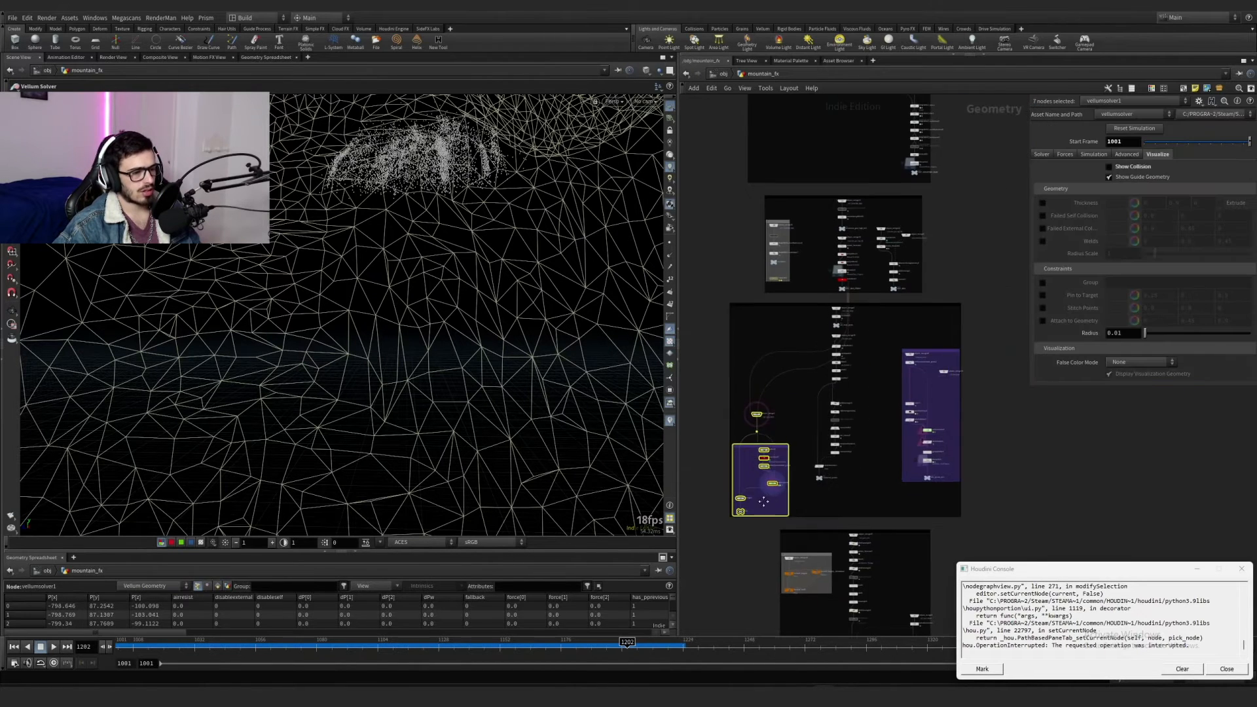
pyautogui.moveTo(854, 506); pyautogui.dragTo(892, 398)
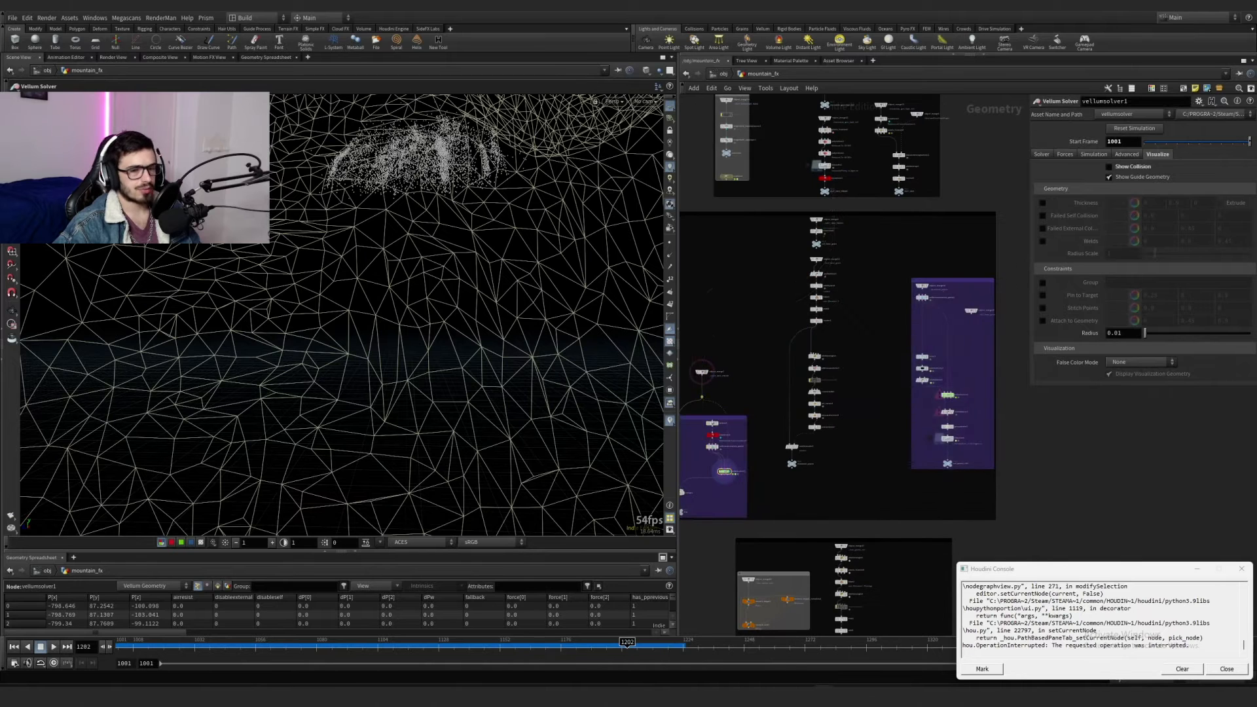
pyautogui.scroll(6, 818, 262)
pyautogui.scroll(-1, 818, 260)
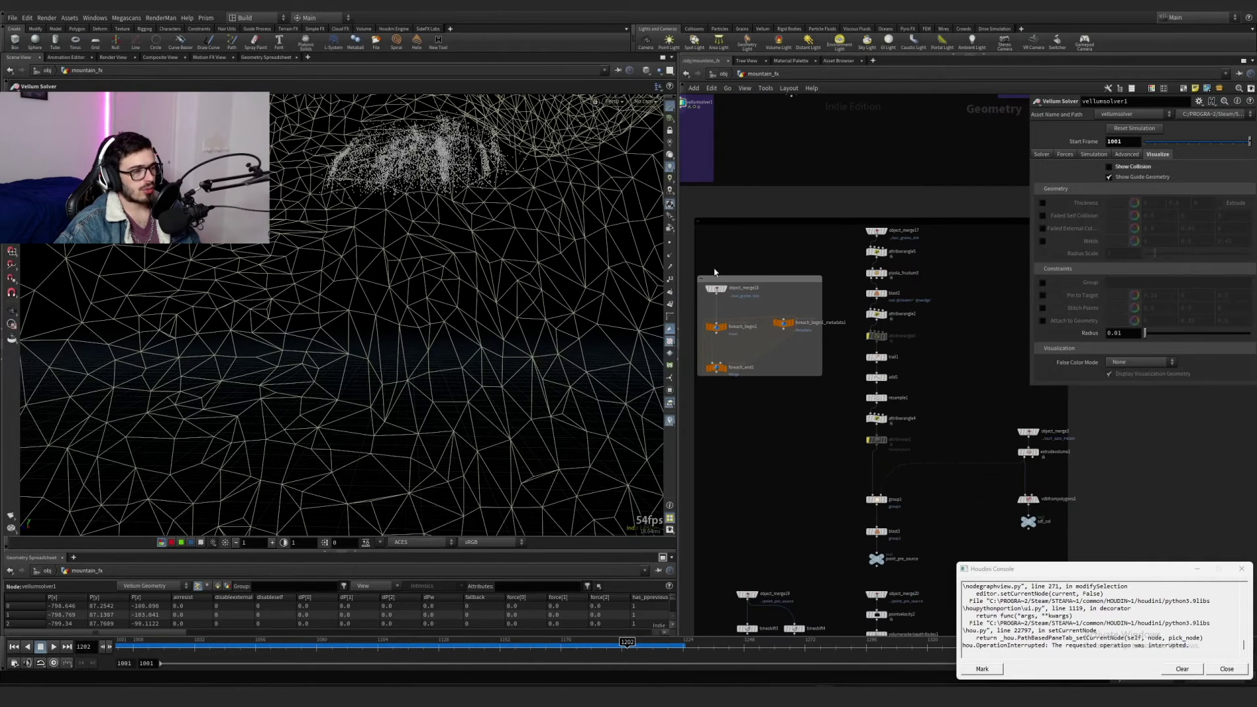
# Step: Display object_merge18 to view the imported grains on the terrain, and close the Houdini Console
pyautogui.moveTo(678, 275); pyautogui.dragTo(606, 275)
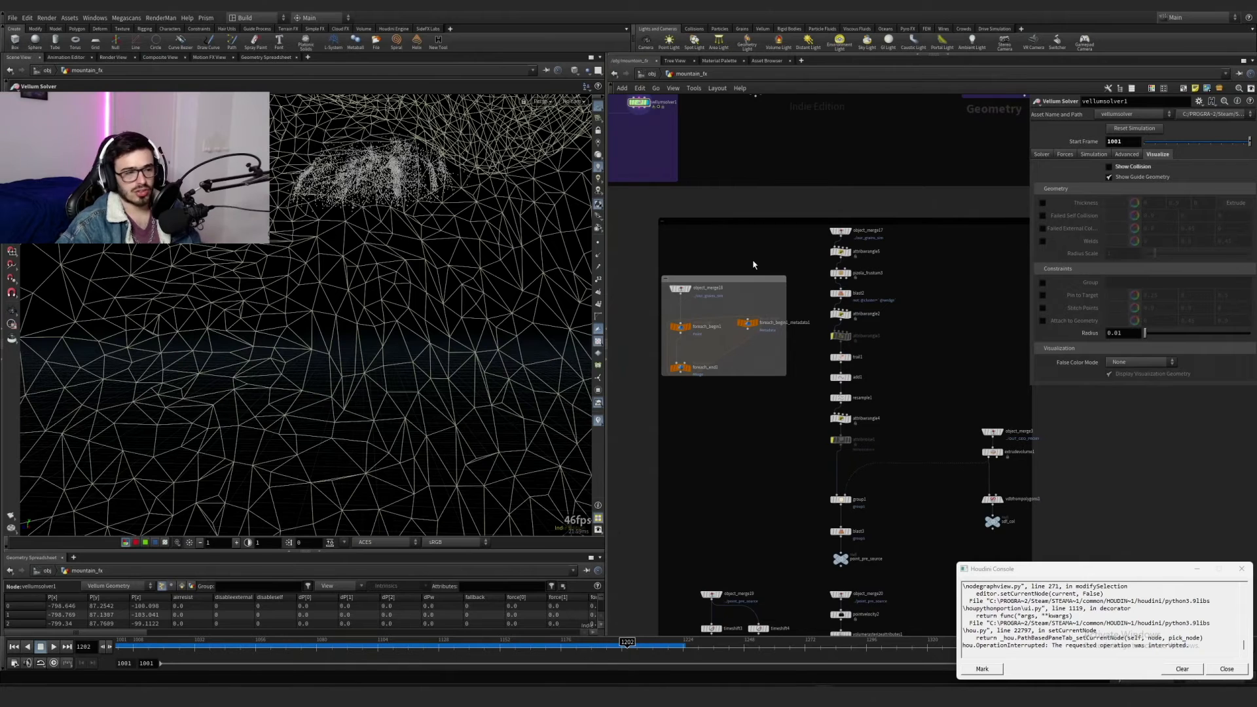
pyautogui.moveTo(745, 322); pyautogui.dragTo(745, 326)
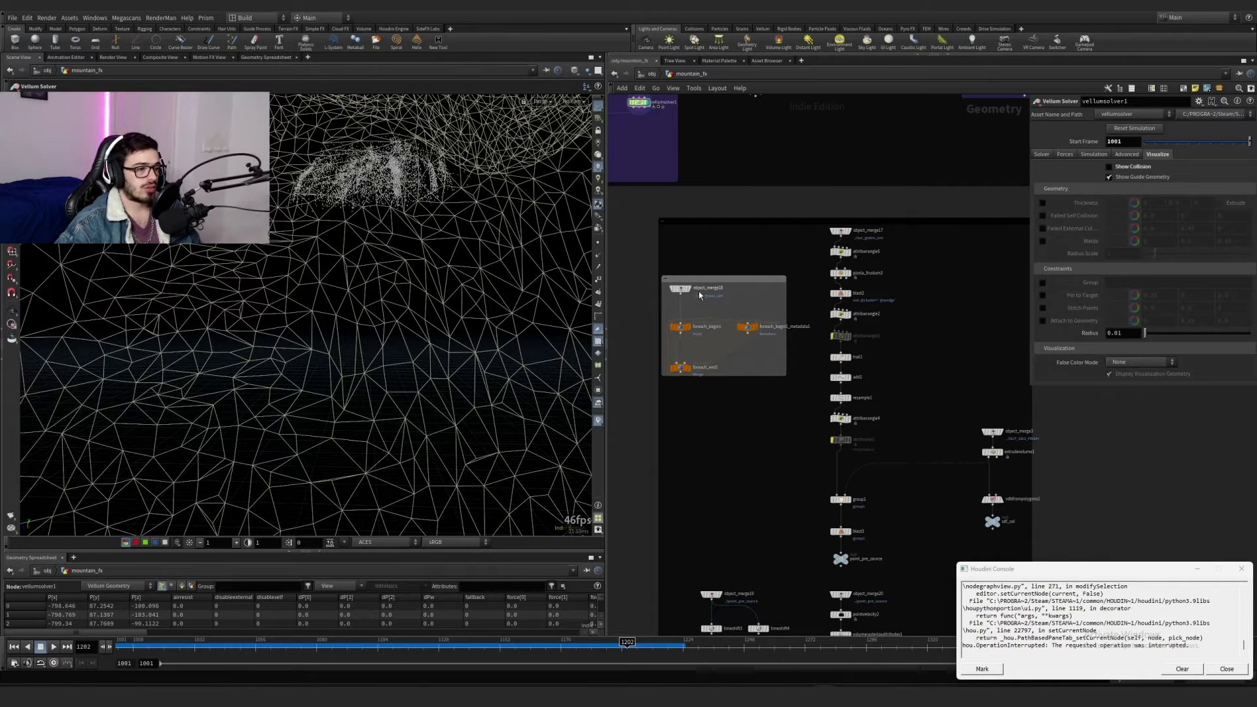
pyautogui.click(693, 292)
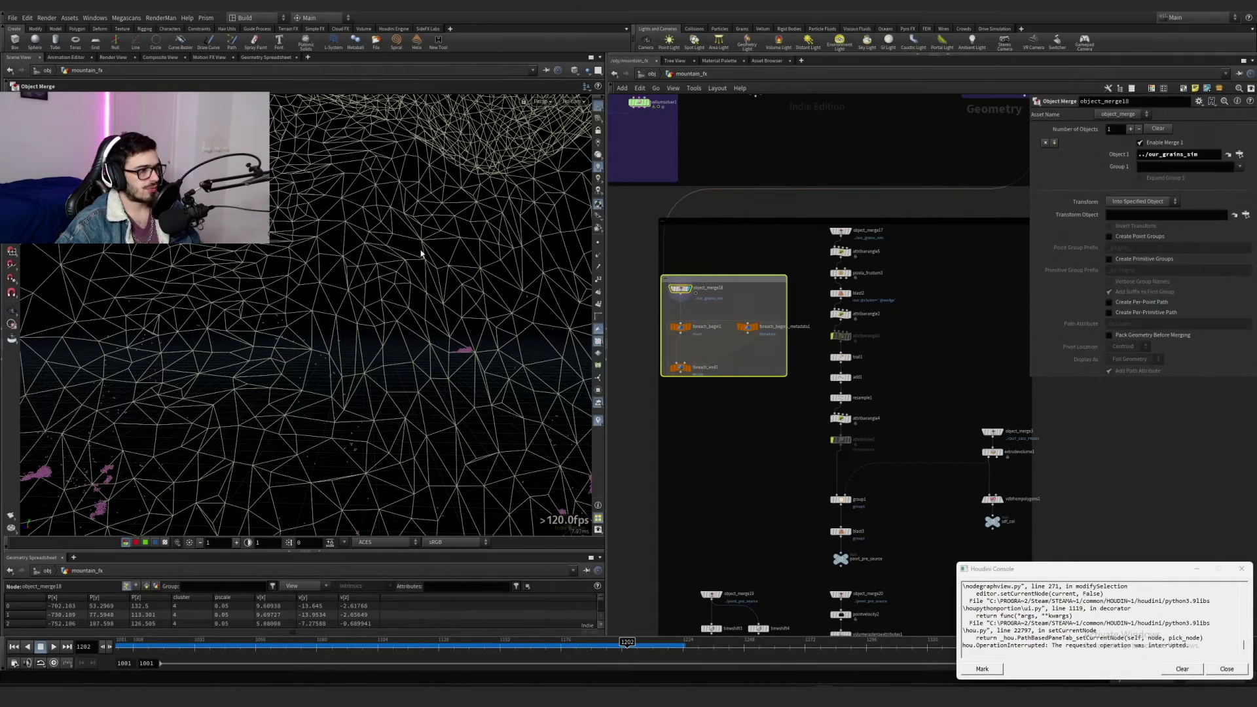
pyautogui.keyDown('alt'); pyautogui.moveTo(373, 247); pyautogui.dragTo(256, 322); pyautogui.keyUp('alt')
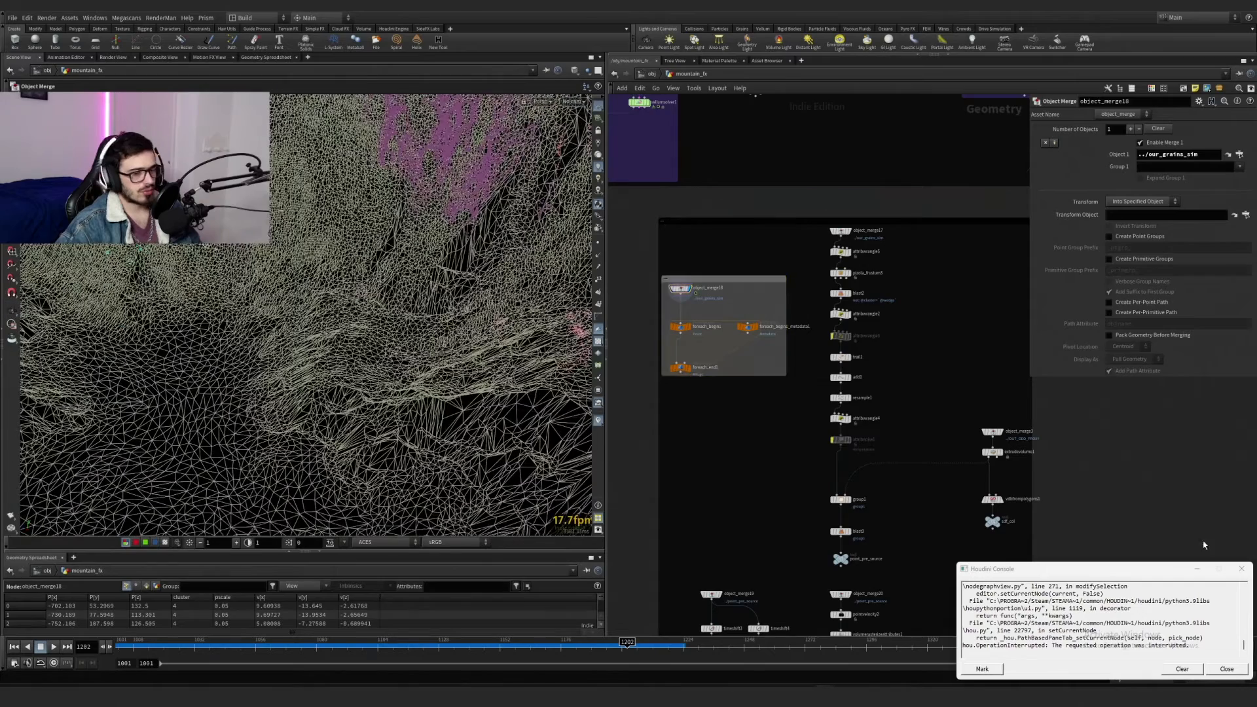
pyautogui.click(1241, 569)
# Step: Highlight the three for-each block nodes below object_merge18 and scrub to frame 1105 to view the coloured grain clusters
pyautogui.scroll(3, 690, 321)
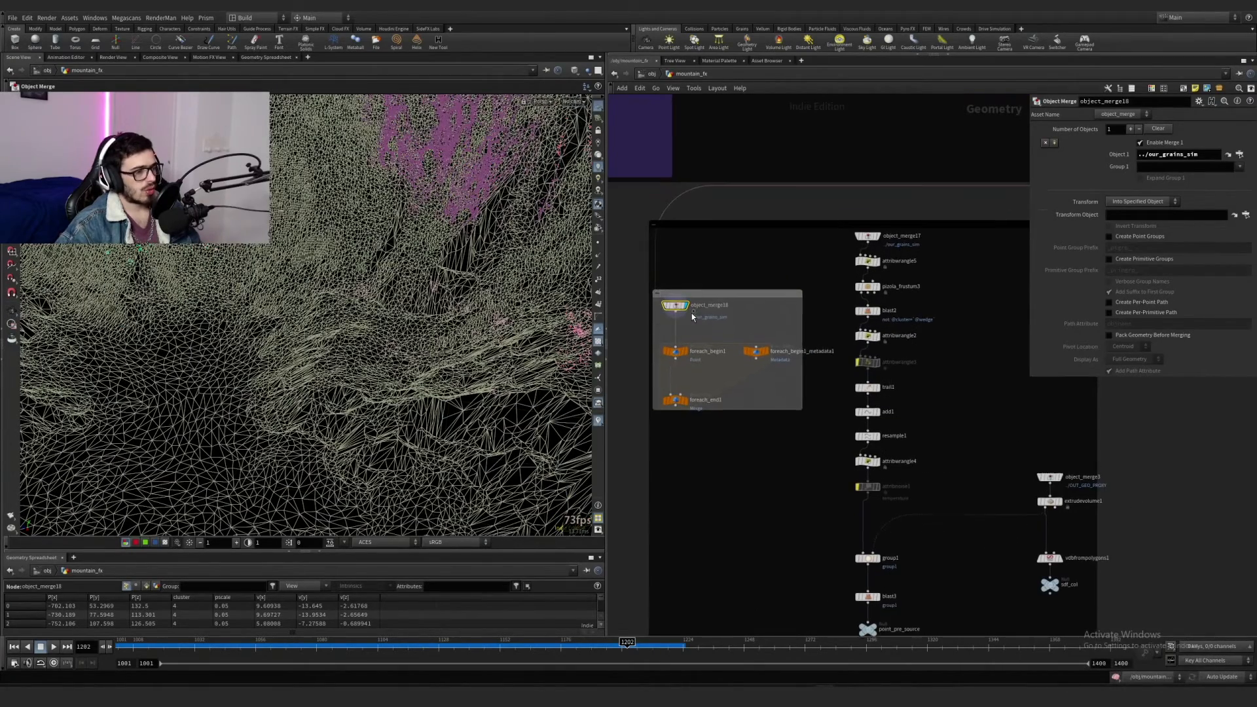
pyautogui.moveTo(692, 315); pyautogui.dragTo(695, 336, button='middle')
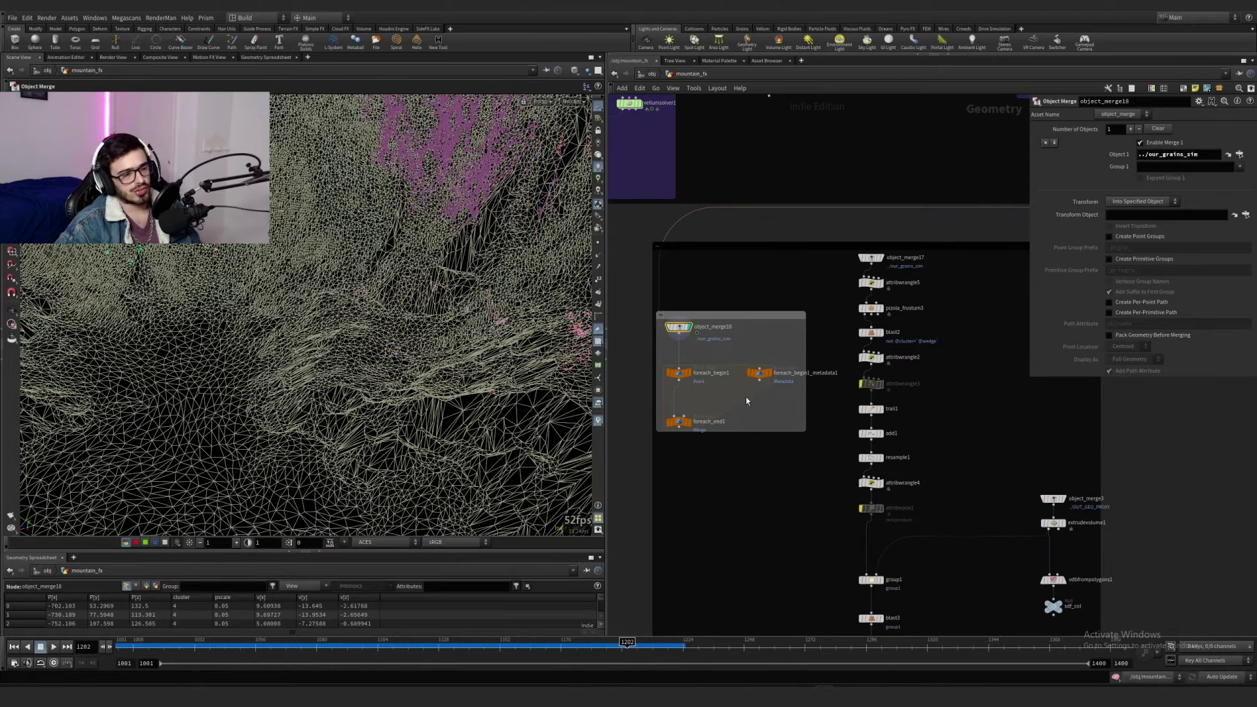
pyautogui.moveTo(772, 448); pyautogui.dragTo(666, 345)
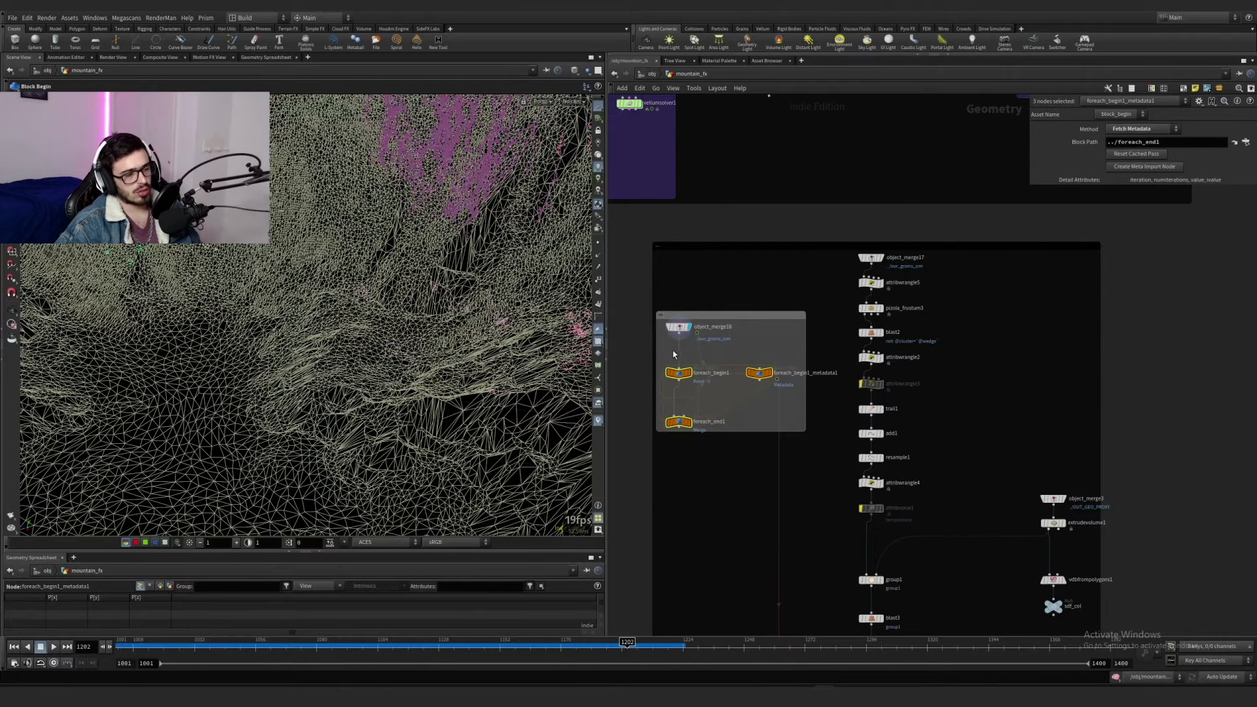
pyautogui.click(712, 351)
pyautogui.moveTo(503, 645); pyautogui.dragTo(584, 646)
pyautogui.keyDown('alt'); pyautogui.moveTo(487, 298); pyautogui.dragTo(415, 327); pyautogui.keyUp('alt')
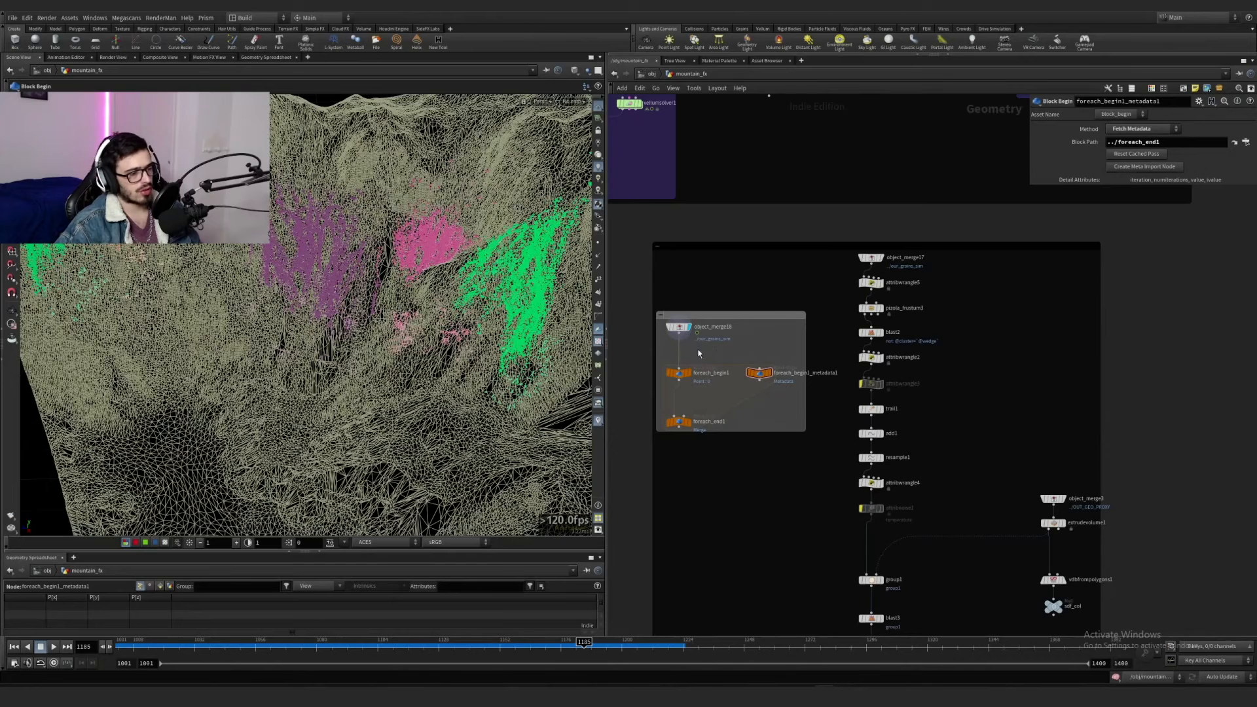
# Step: Display foreach_end1 to examine its cluster piece attribute, and inspect foreach_begin1 and foreach_begin1_metadata1
pyautogui.scroll(3, 684, 352)
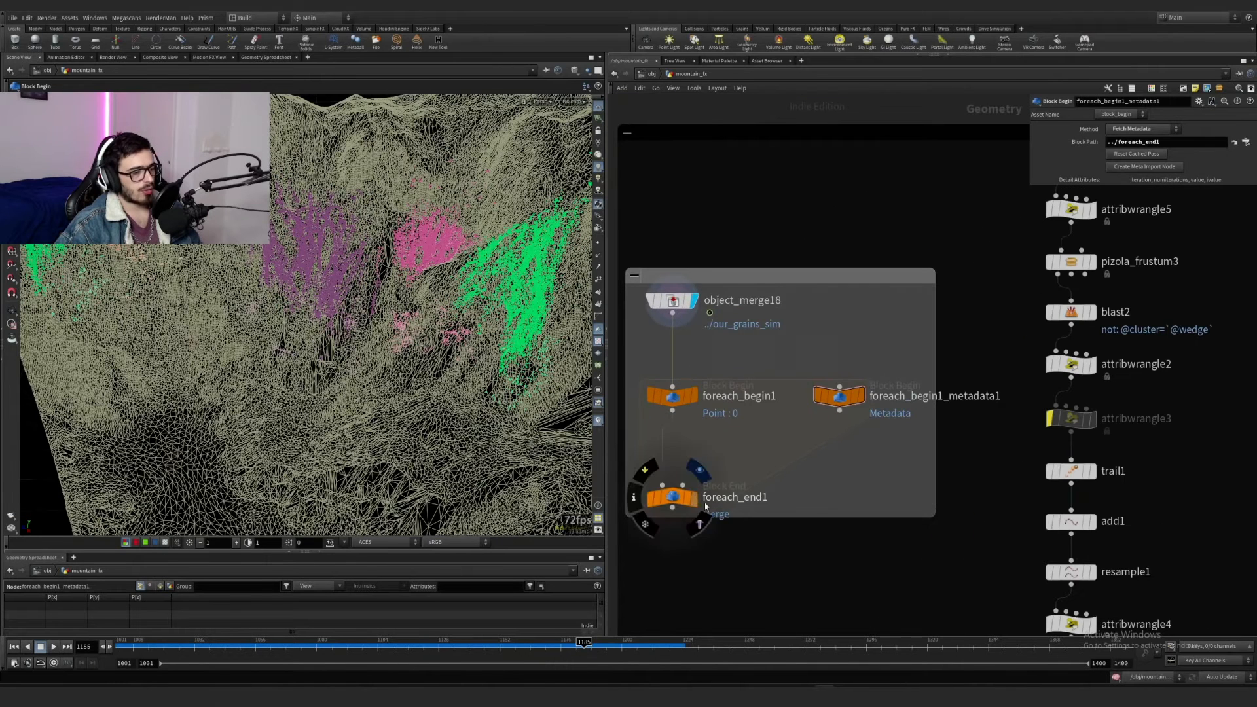
pyautogui.click(688, 499)
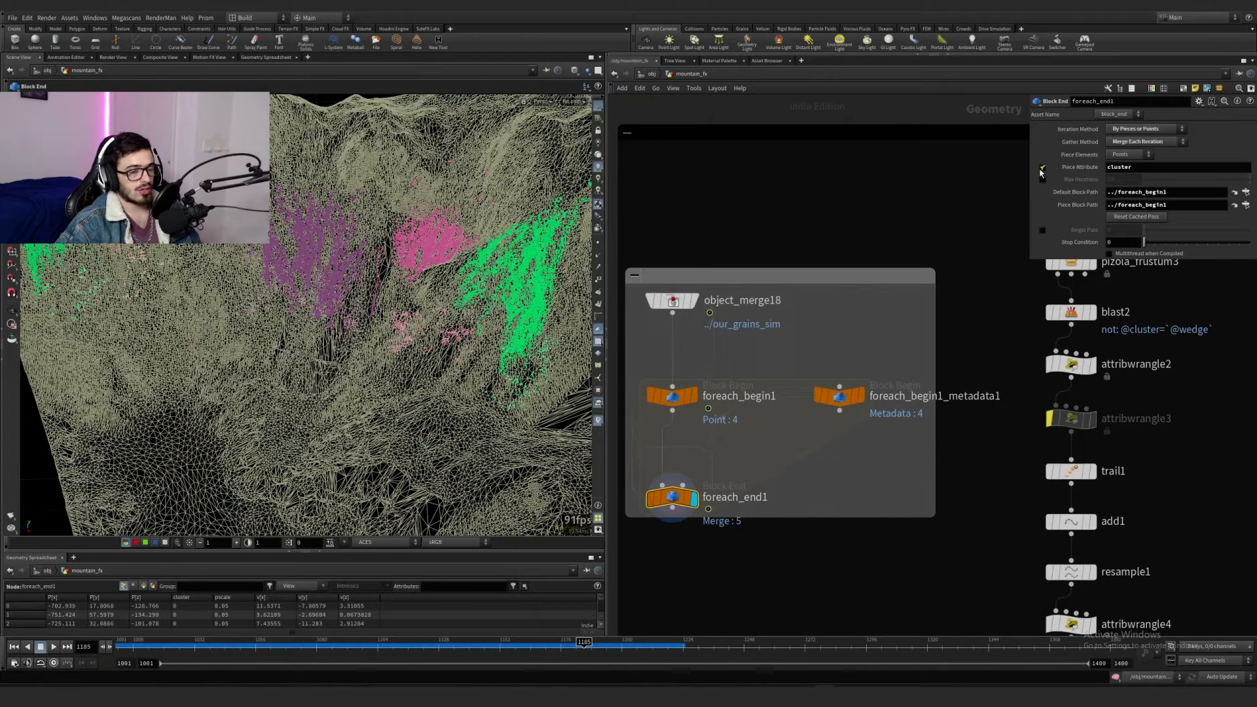
pyautogui.moveTo(898, 338); pyautogui.dragTo(804, 432)
pyautogui.moveTo(676, 452); pyautogui.dragTo(748, 363)
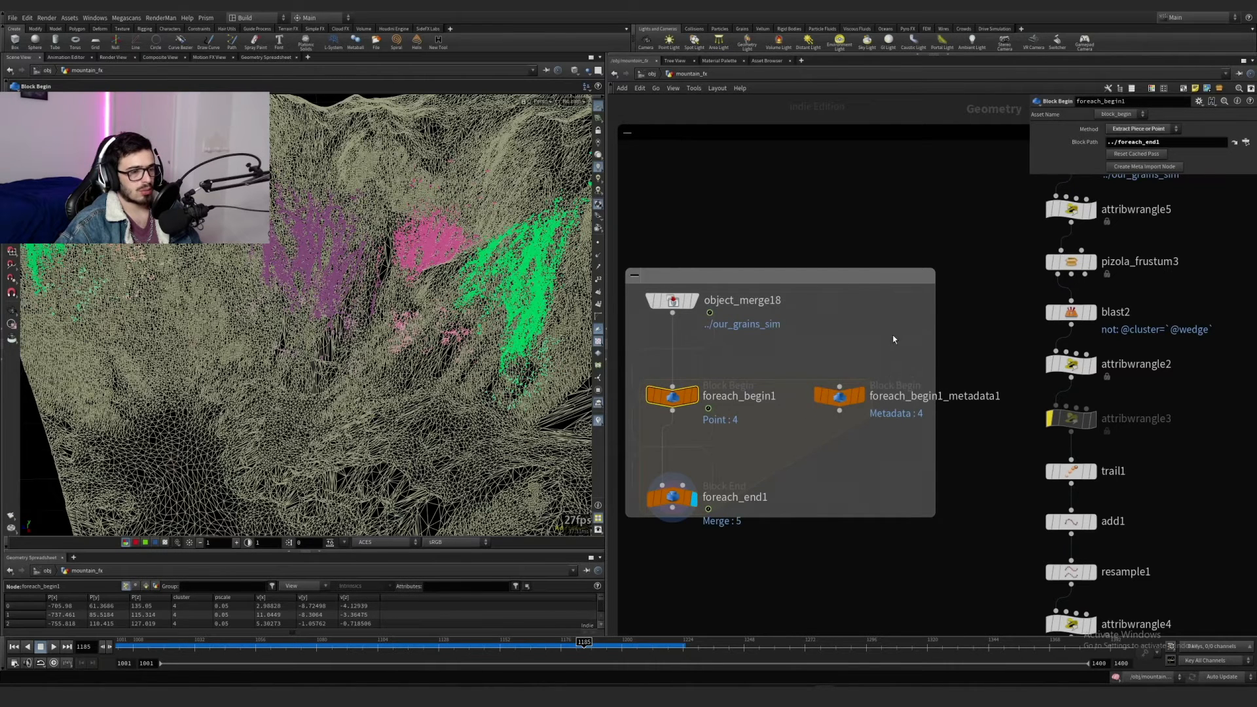
pyautogui.moveTo(893, 339); pyautogui.dragTo(805, 431)
# Step: Display filecache4 and reveal its full Wedge Count expression in a widened parameter area
pyautogui.scroll(-5, 924, 352)
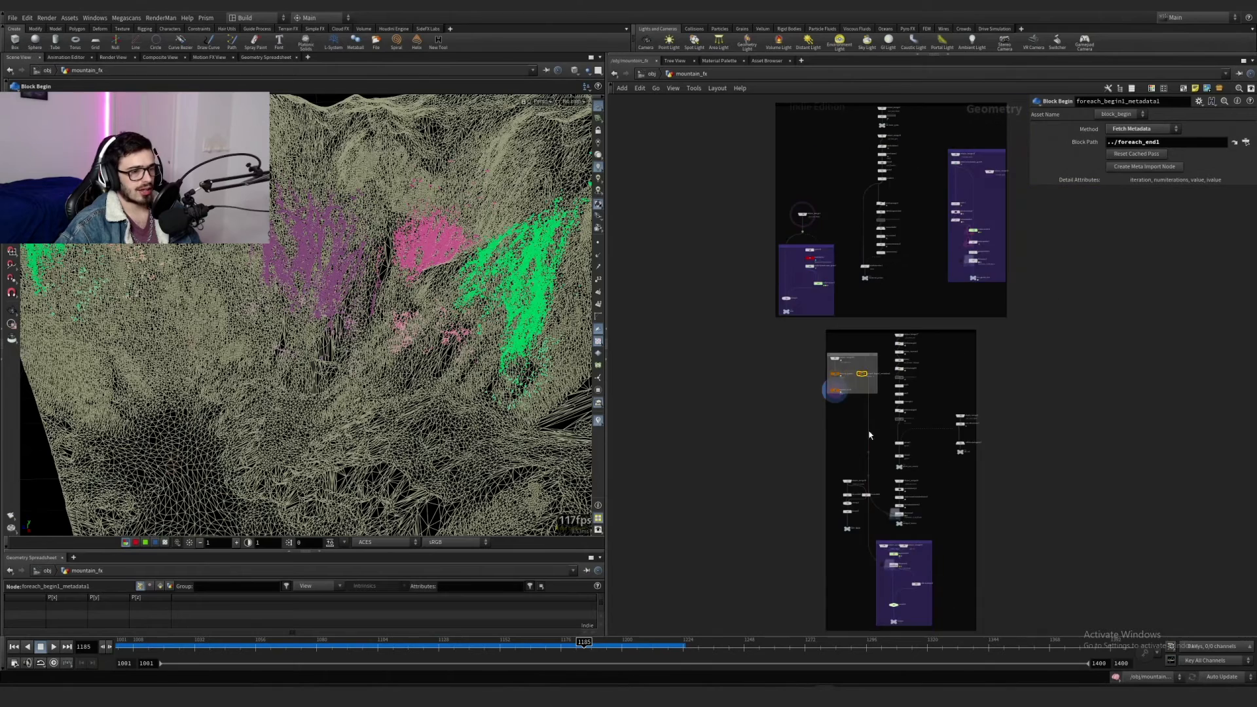
pyautogui.scroll(8, 810, 482)
pyautogui.click(805, 479)
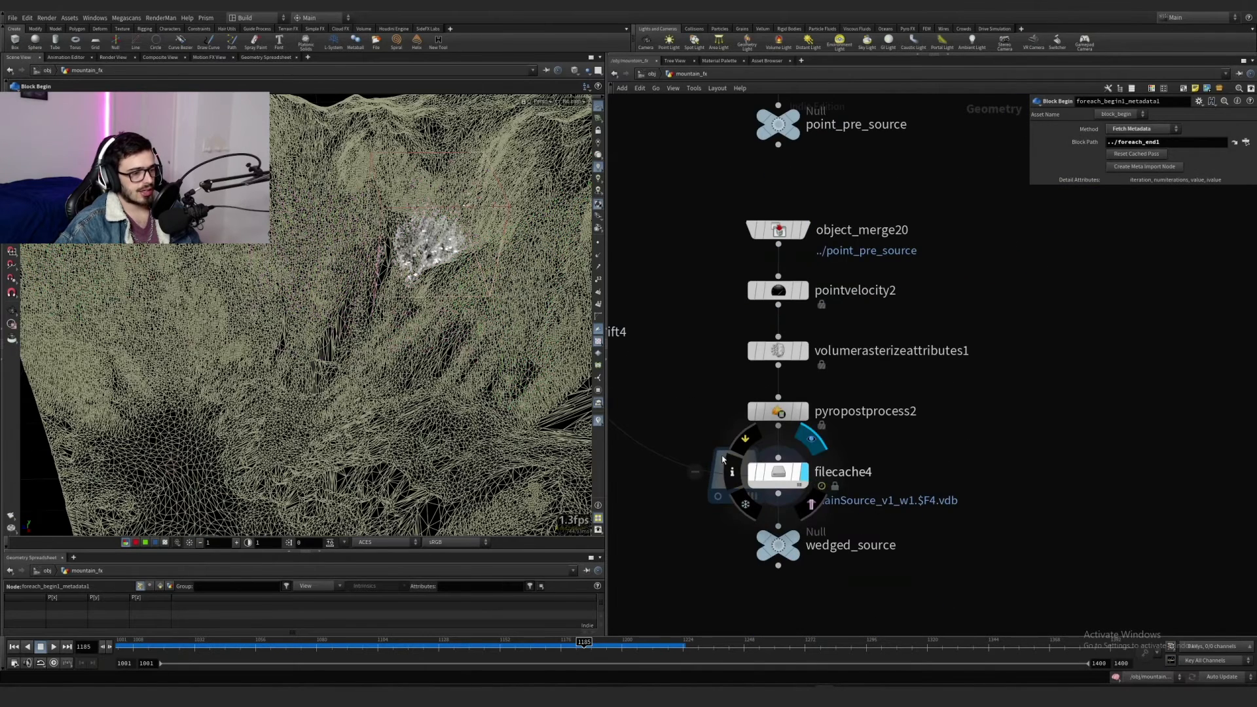
pyautogui.moveTo(450, 228); pyautogui.dragTo(453, 209)
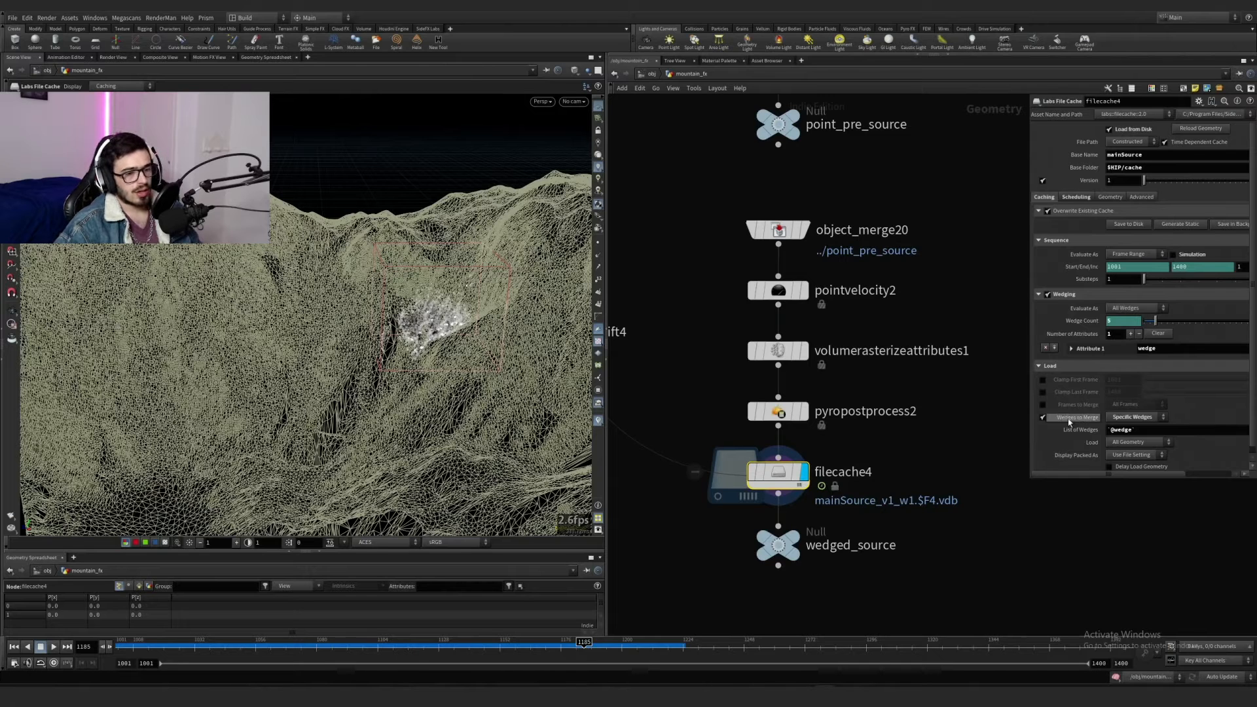
pyautogui.click(1088, 323)
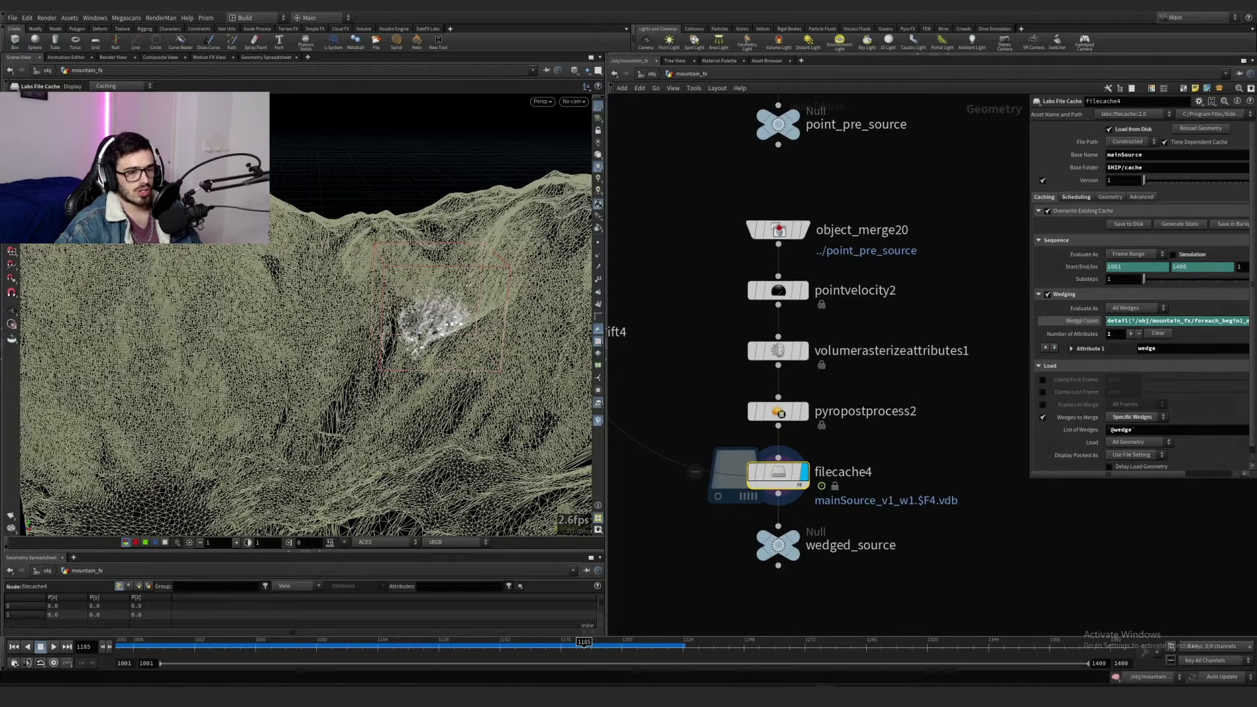
pyautogui.moveTo(1028, 330); pyautogui.dragTo(800, 328)
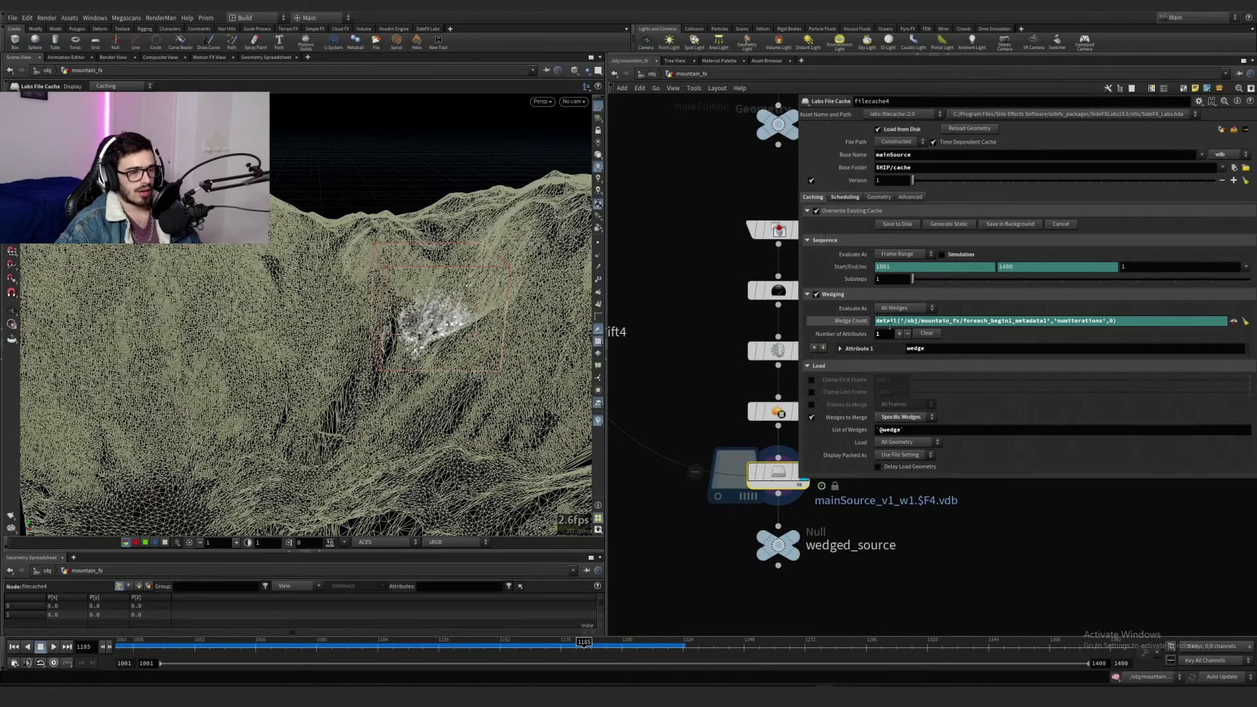
# Step: Examine the numiterations reference in filecache4's Wedge Count expression and switch the field back to its evaluated value
pyautogui.scroll(-6, 722, 258)
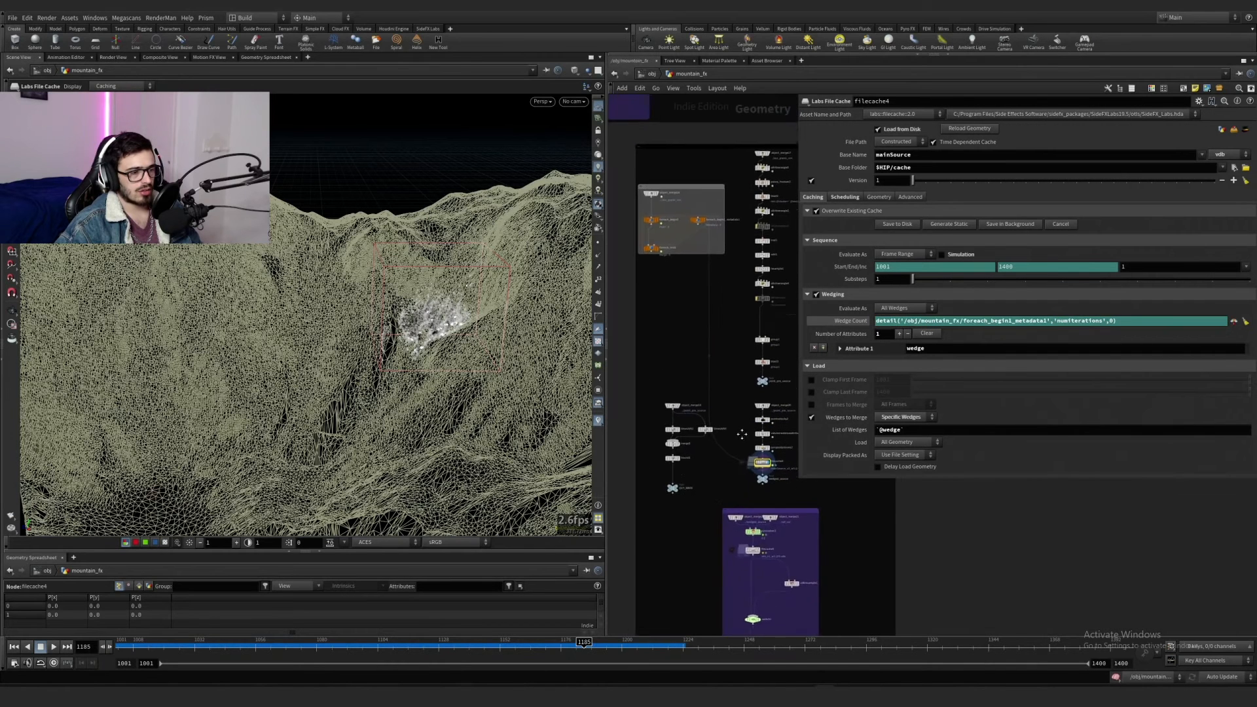
pyautogui.moveTo(901, 321); pyautogui.dragTo(1062, 321)
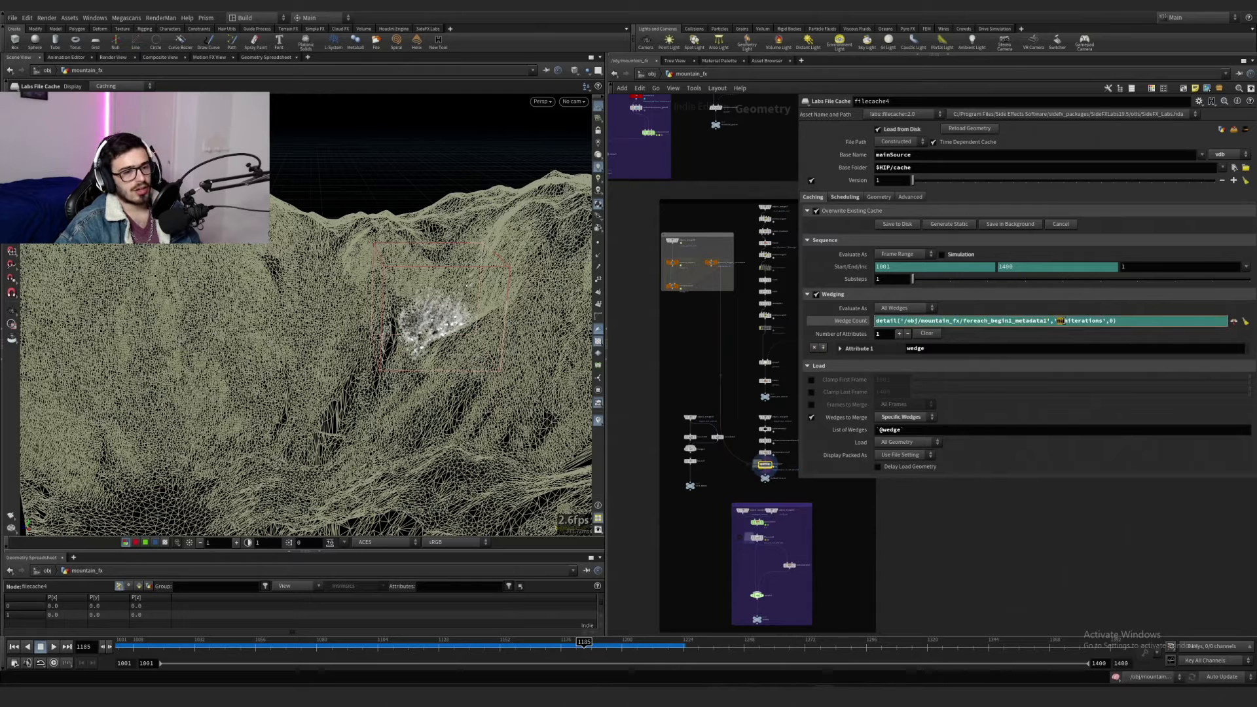
pyautogui.click(1112, 322)
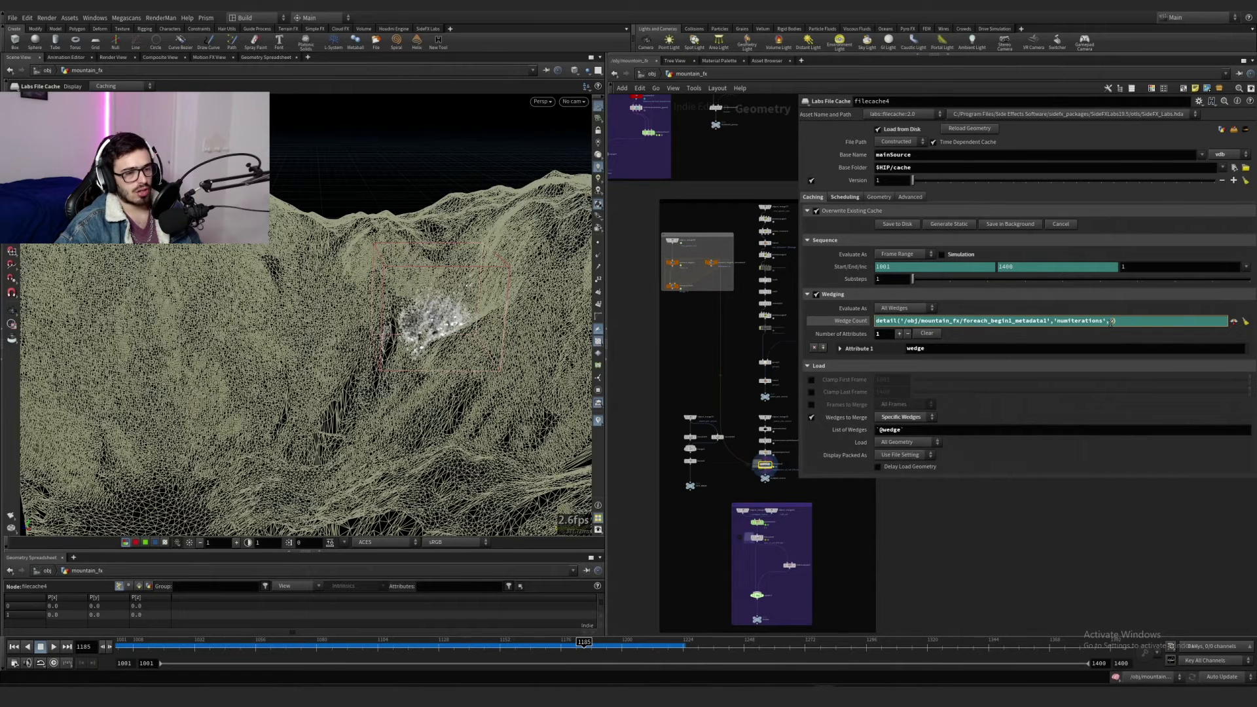
pyautogui.click(850, 321)
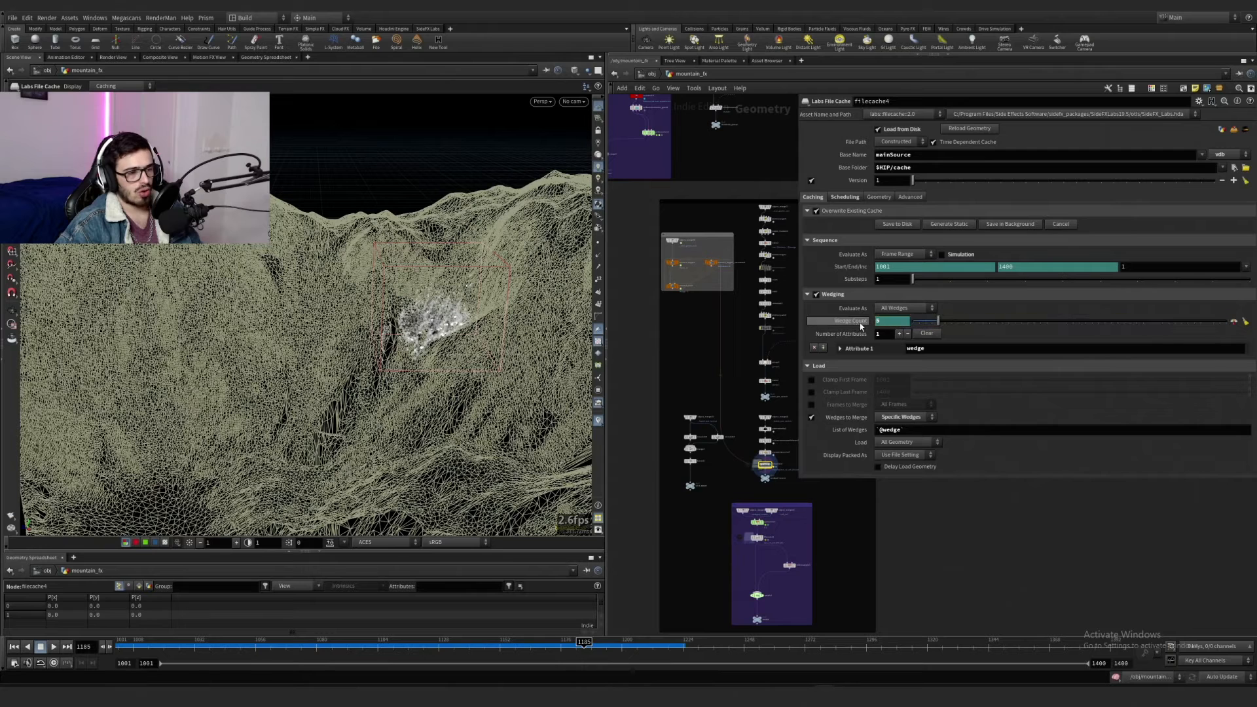
pyautogui.click(839, 349)
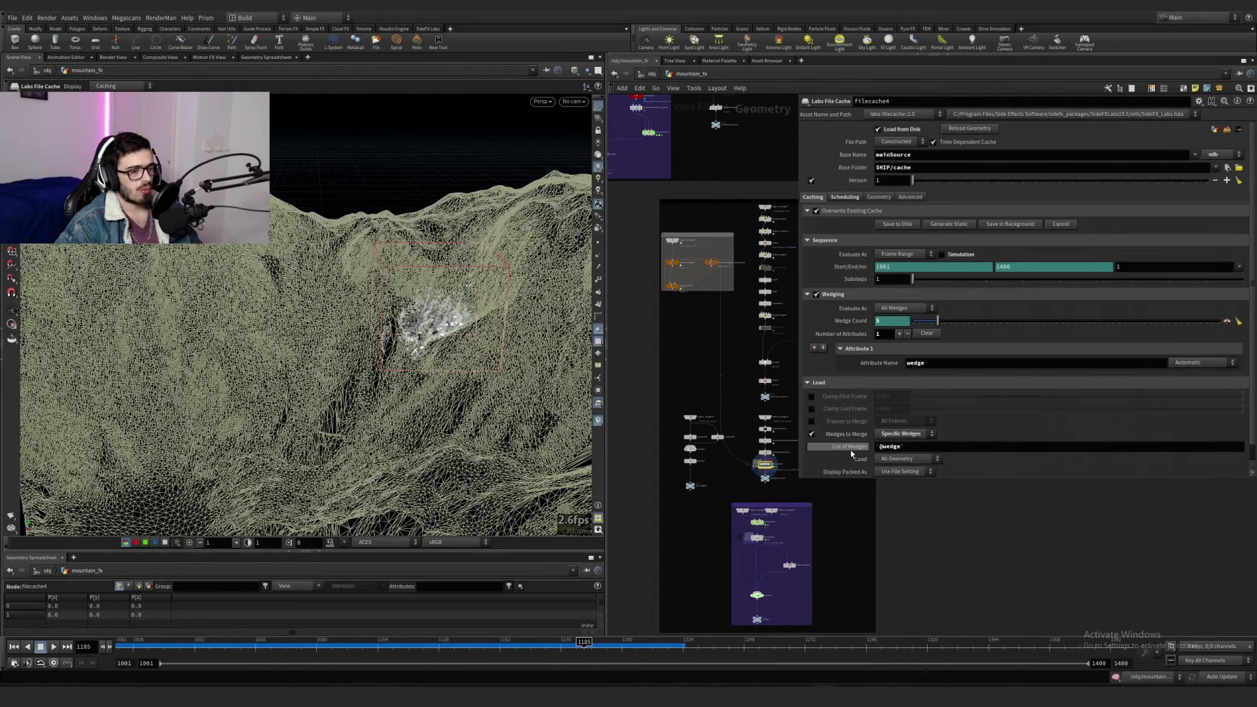
pyautogui.doubleClick(900, 447)
pyautogui.click(910, 449)
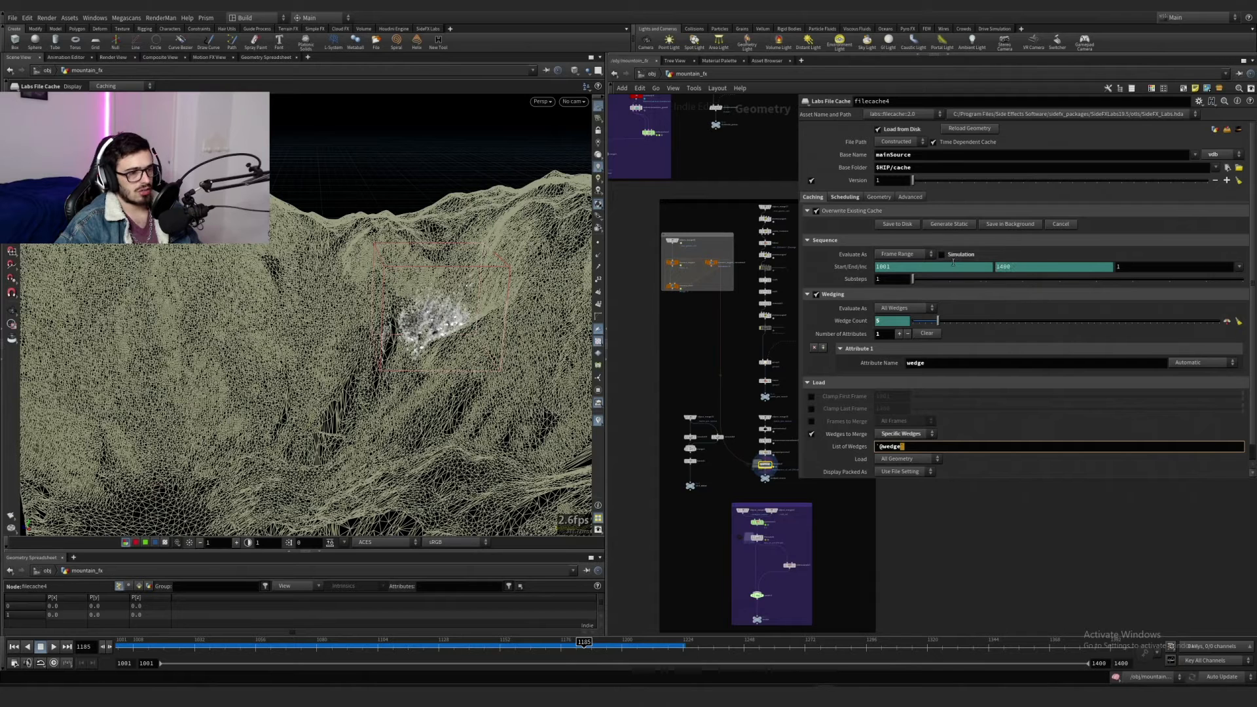
# Step: Enable Simulation for filecache4 and review its CPUs per Batch and CPU Count to Use scheduling options
pyautogui.scroll(5, 786, 491)
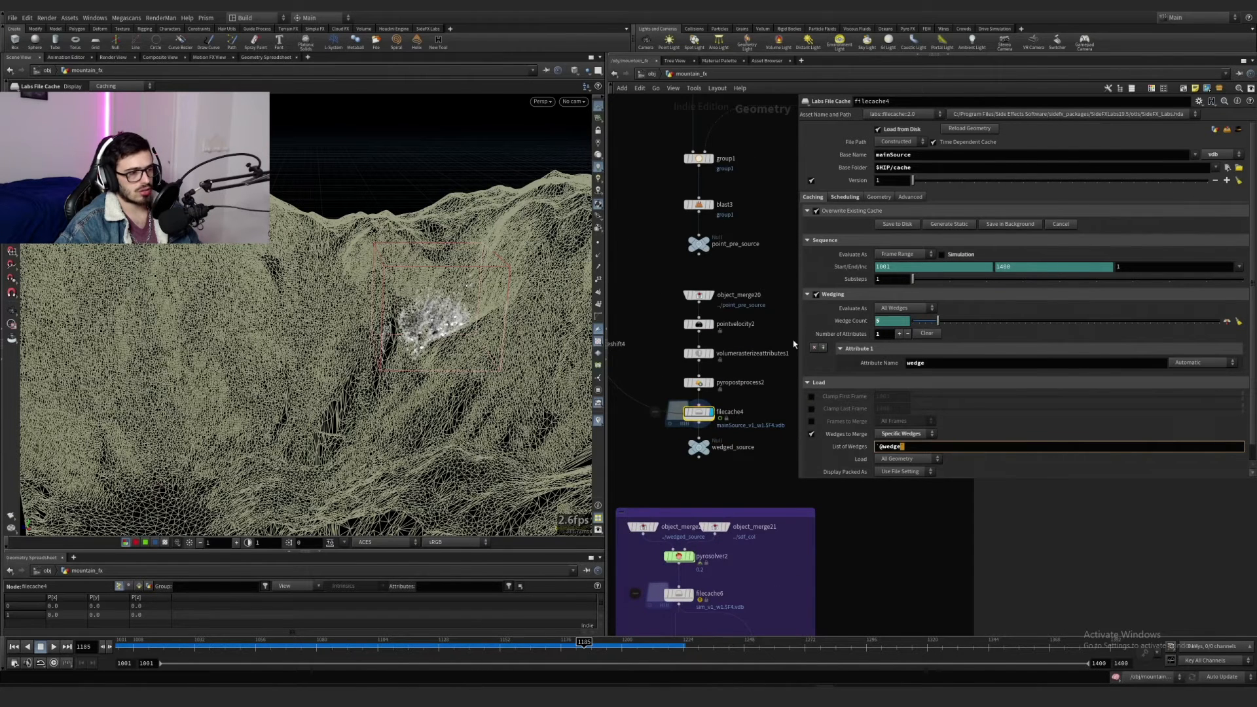
pyautogui.moveTo(790, 327); pyautogui.dragTo(775, 393, button='middle')
pyautogui.click(941, 254)
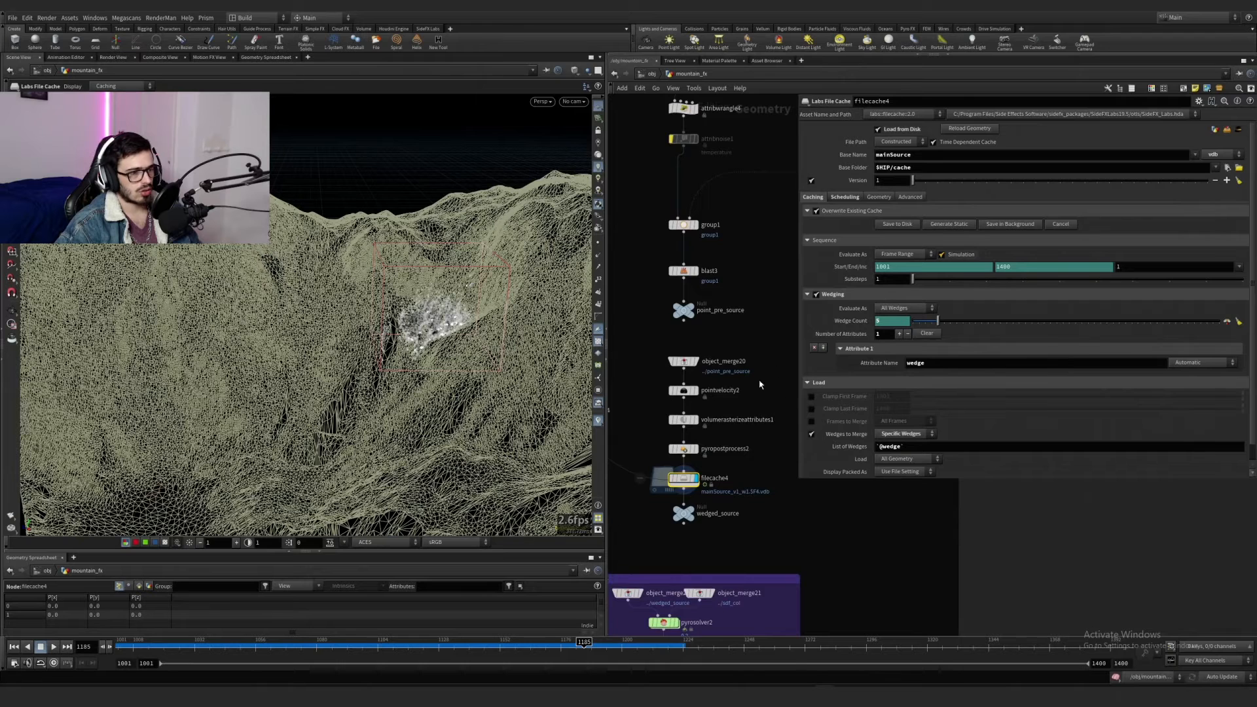
pyautogui.click(836, 196)
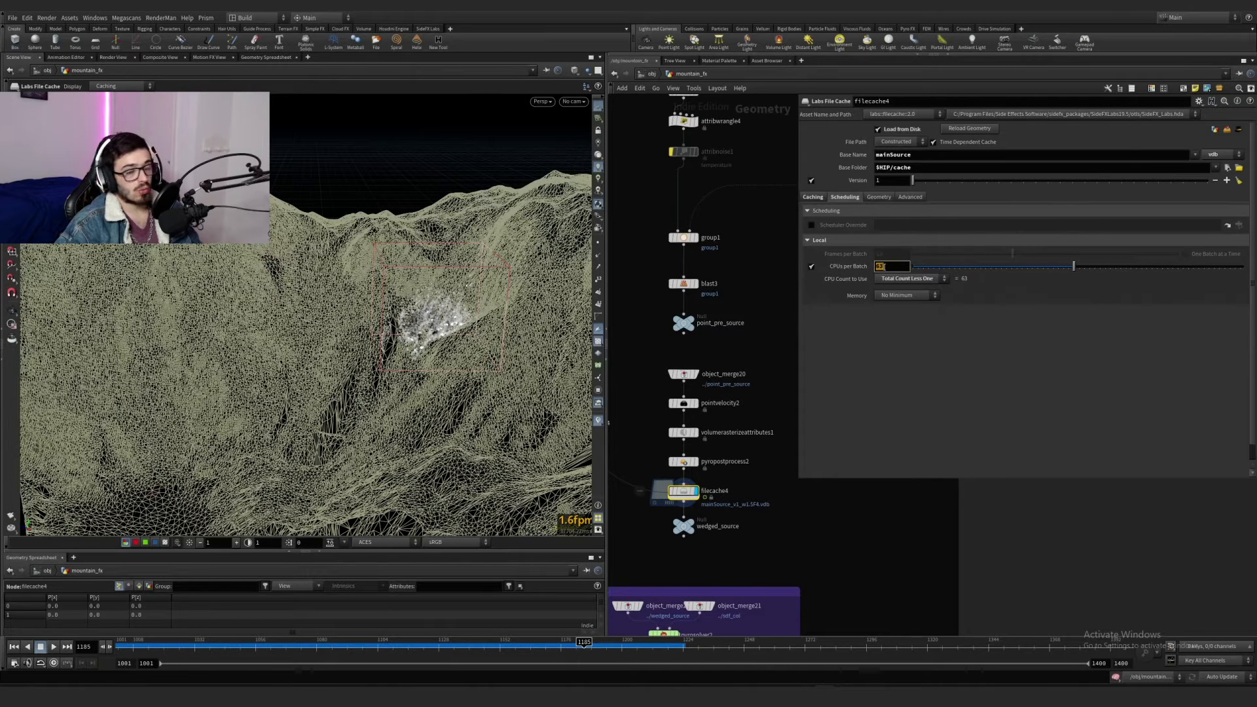
pyautogui.click(910, 281)
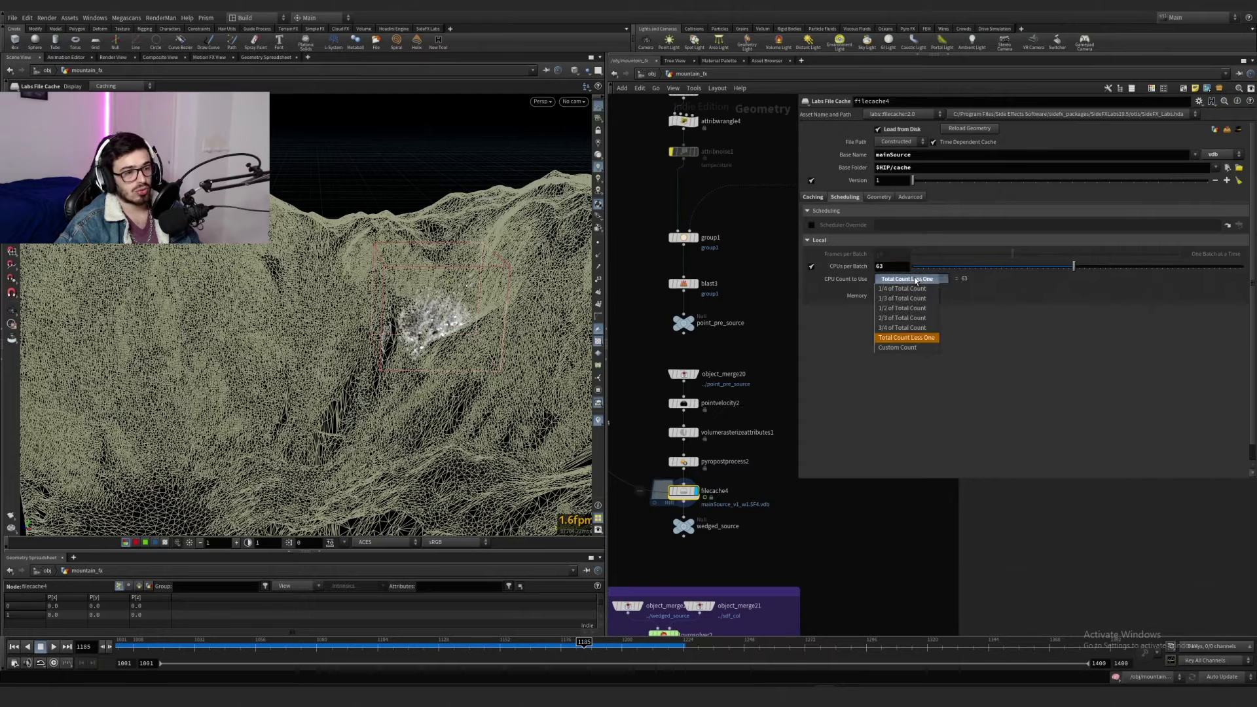
pyautogui.click(981, 298)
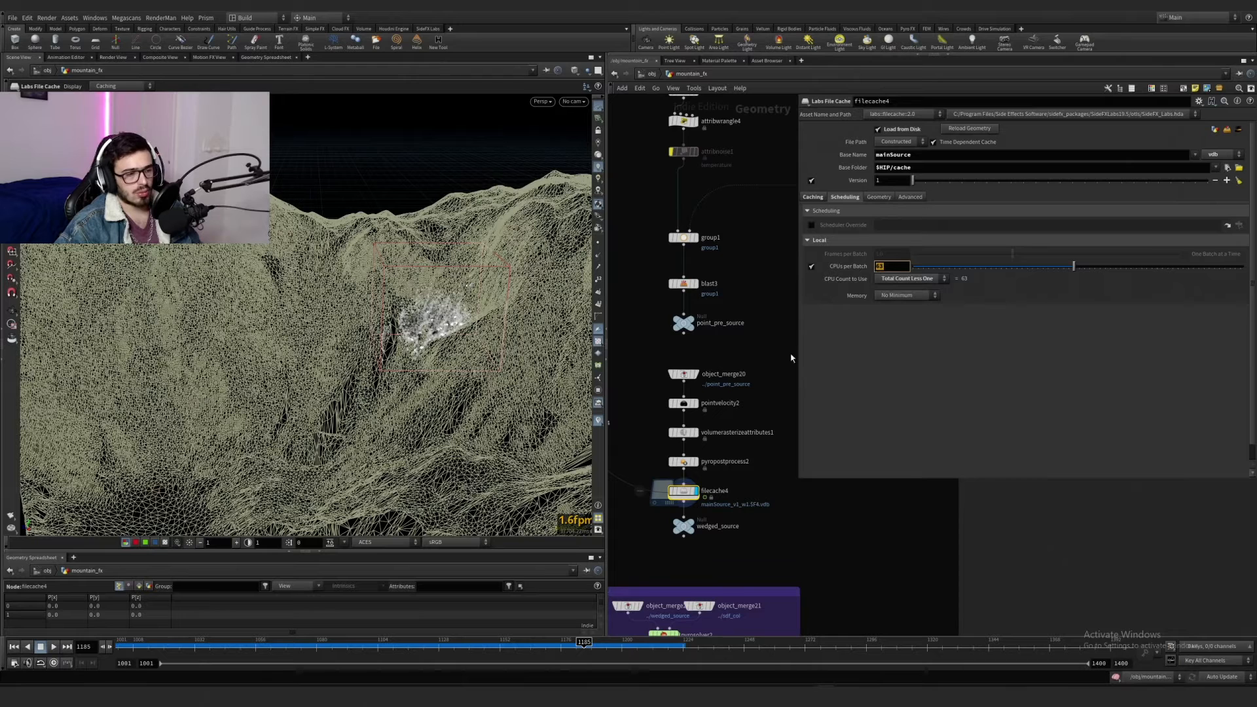
# Step: Turn off Simulation on filecache4 to check the Frames per Batch and One Batch at a Time options, and re-enable it
pyautogui.click(812, 197)
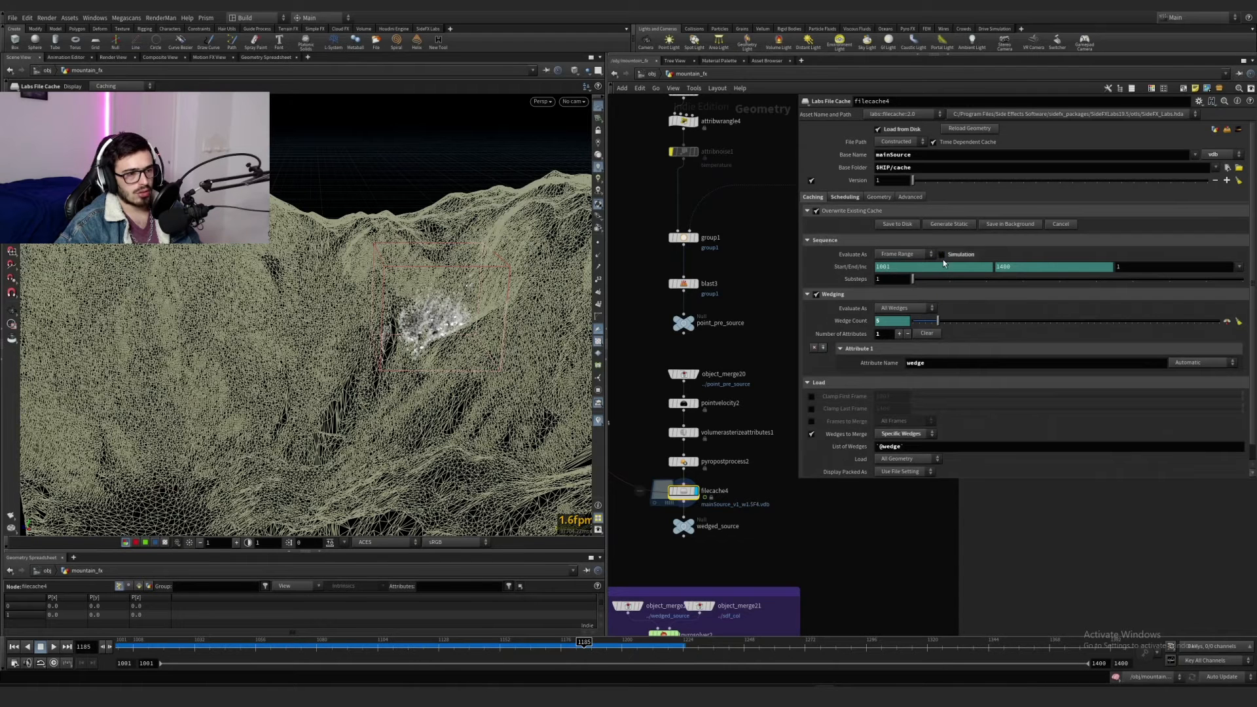
pyautogui.click(844, 197)
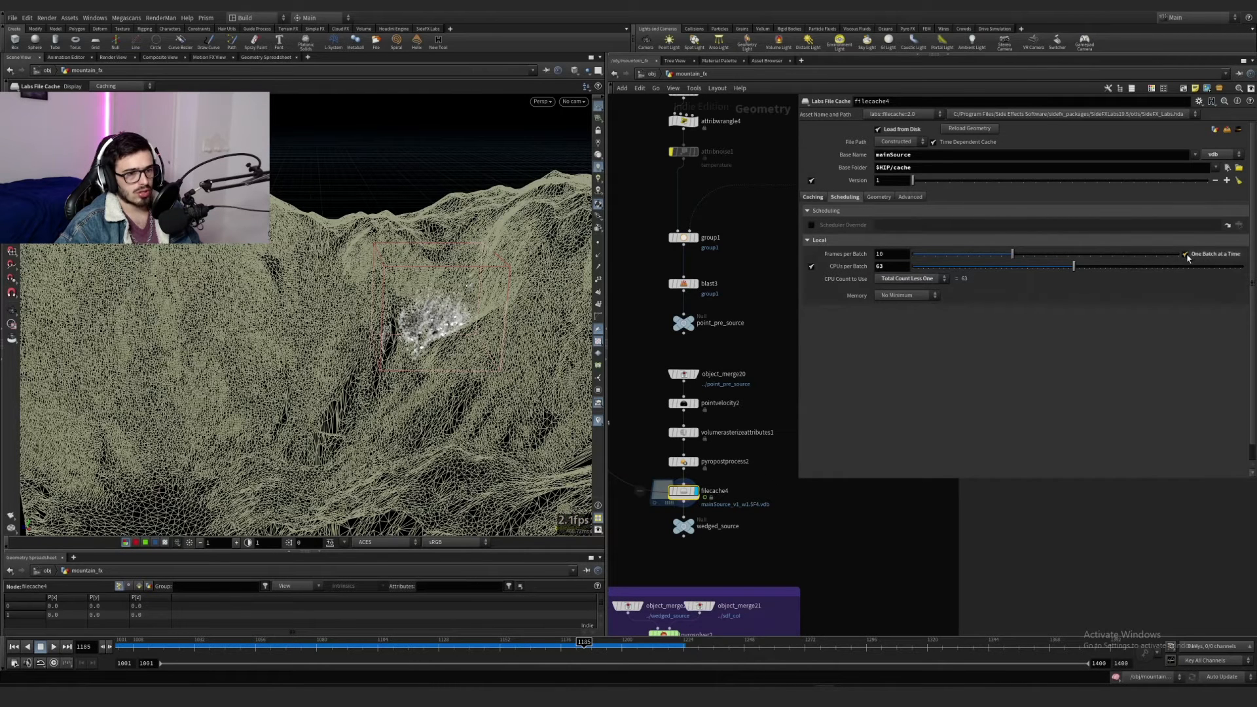
pyautogui.click(814, 197)
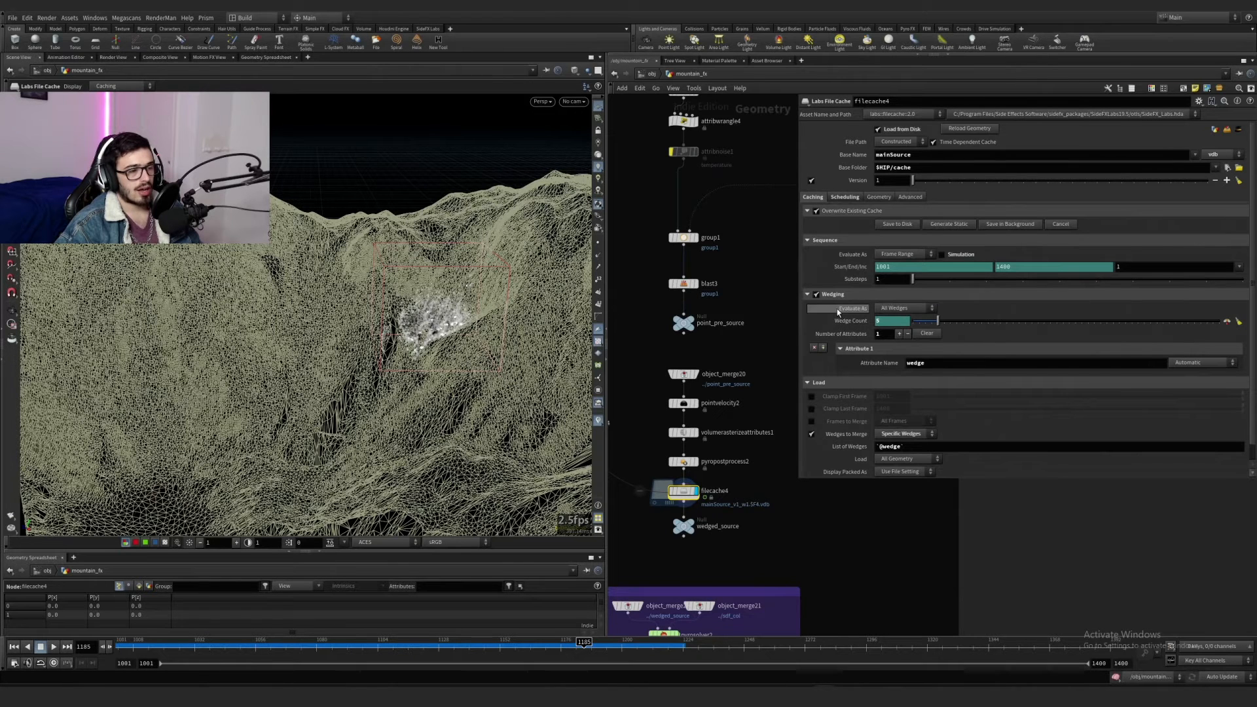
pyautogui.click(845, 197)
pyautogui.click(814, 197)
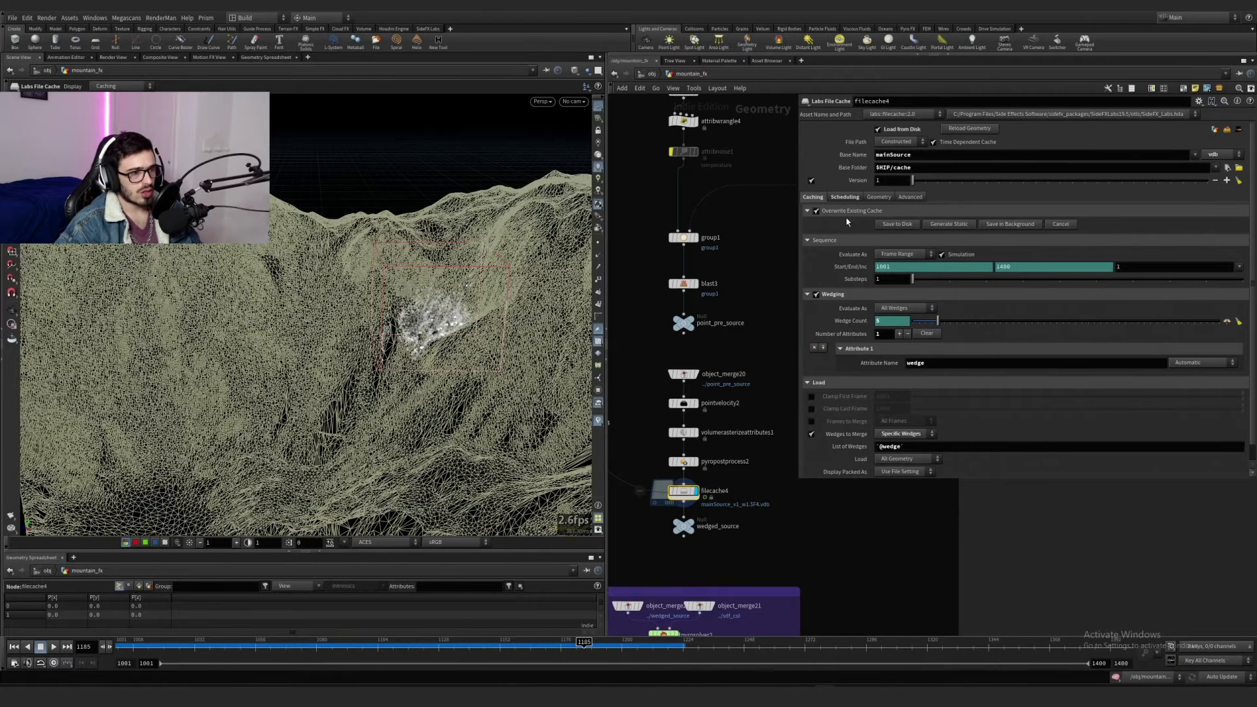
# Step: Inspect filecache4's mainSource base name and $HIP/cache base folder
pyautogui.click(919, 155)
pyautogui.press('Tab')
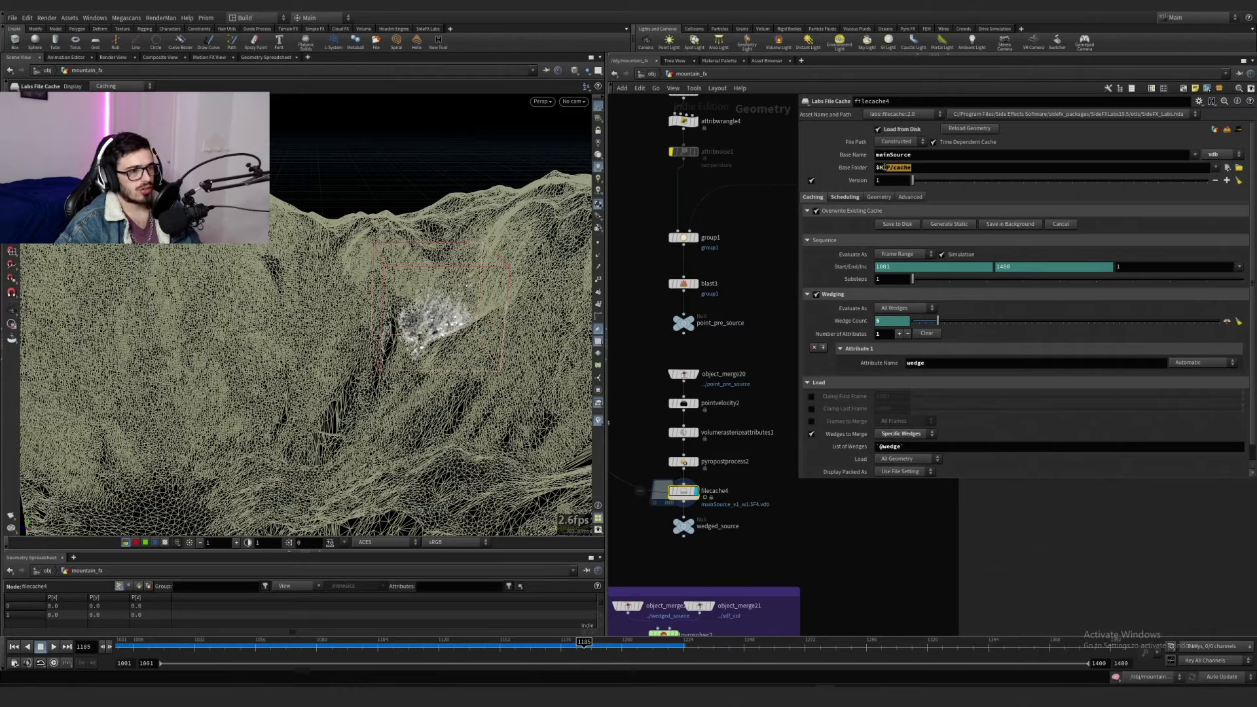
pyautogui.moveTo(912, 155); pyautogui.dragTo(869, 153)
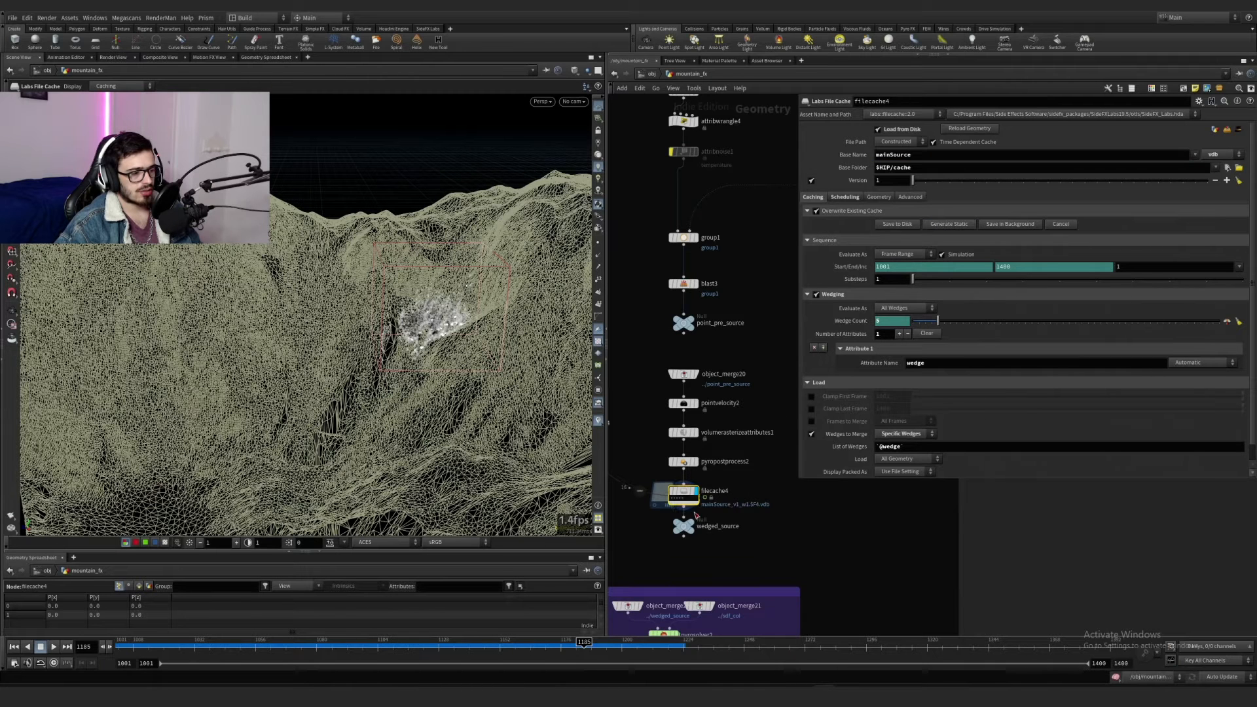
# Step: Compare another wedge of filecache4's source, and display object_merge17 to view all incoming grain clusters
pyautogui.scroll(4, 683, 506)
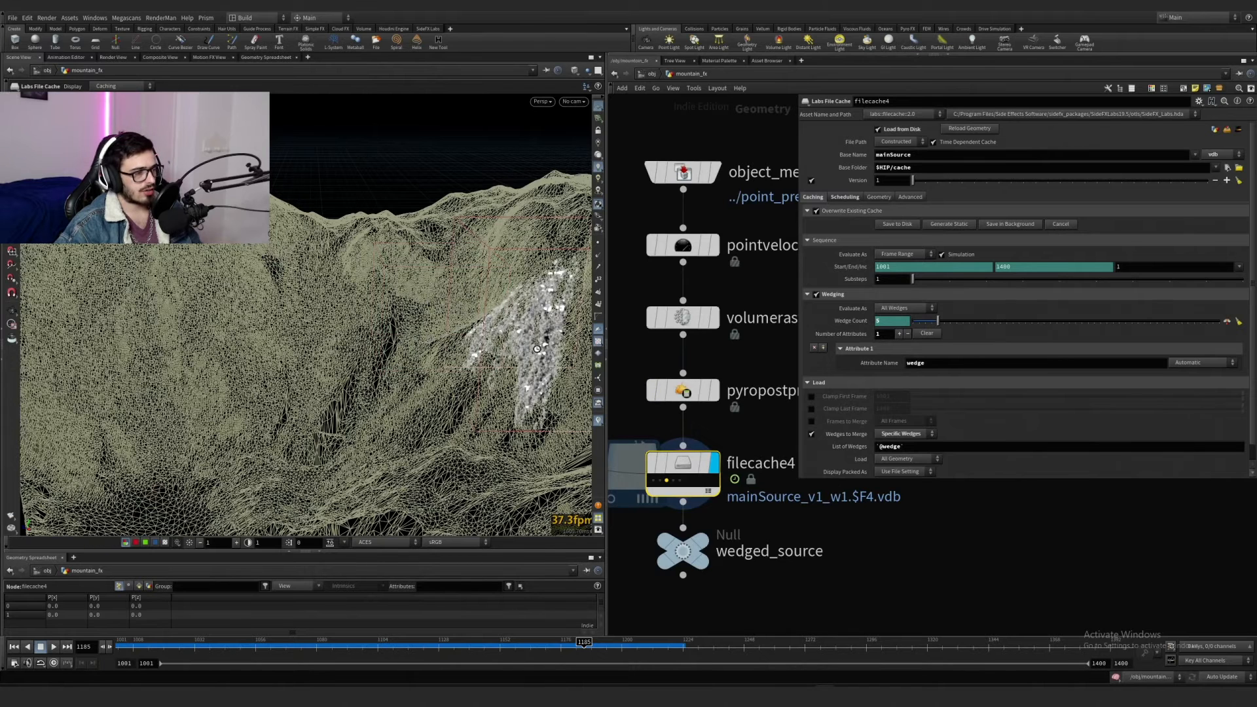
pyautogui.scroll(-2, 672, 481)
pyautogui.scroll(-6, 732, 359)
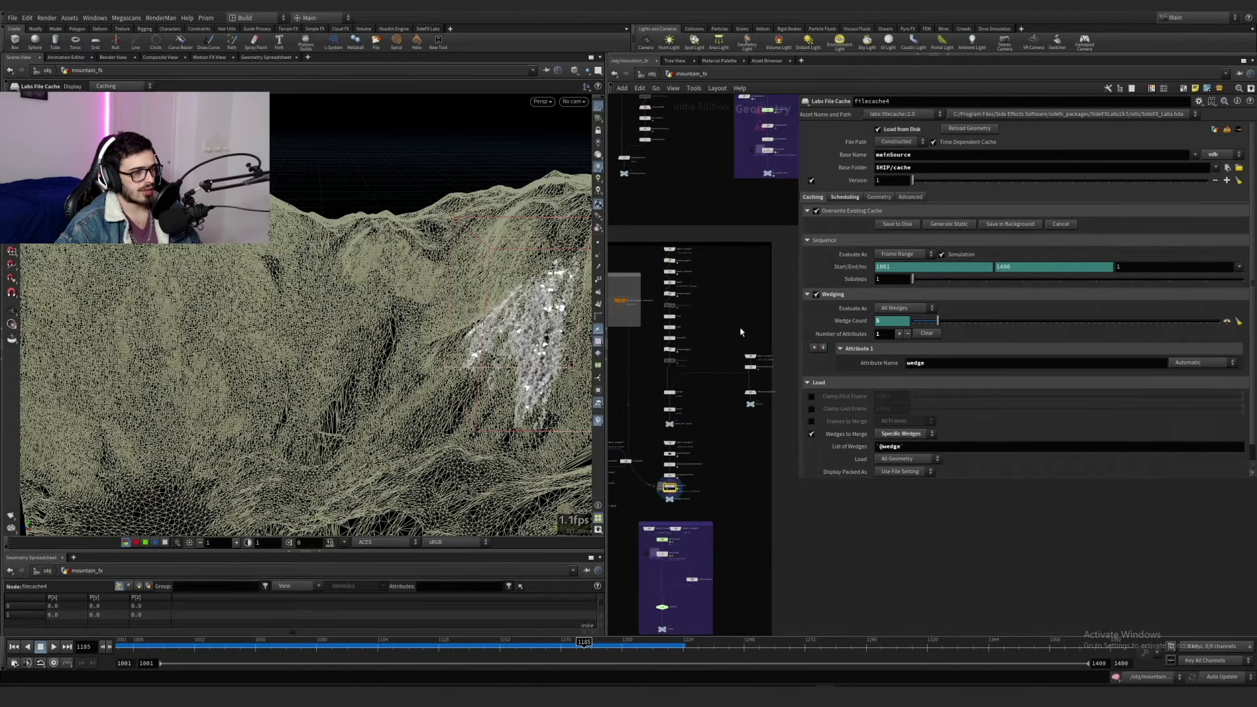
pyautogui.scroll(6, 749, 340)
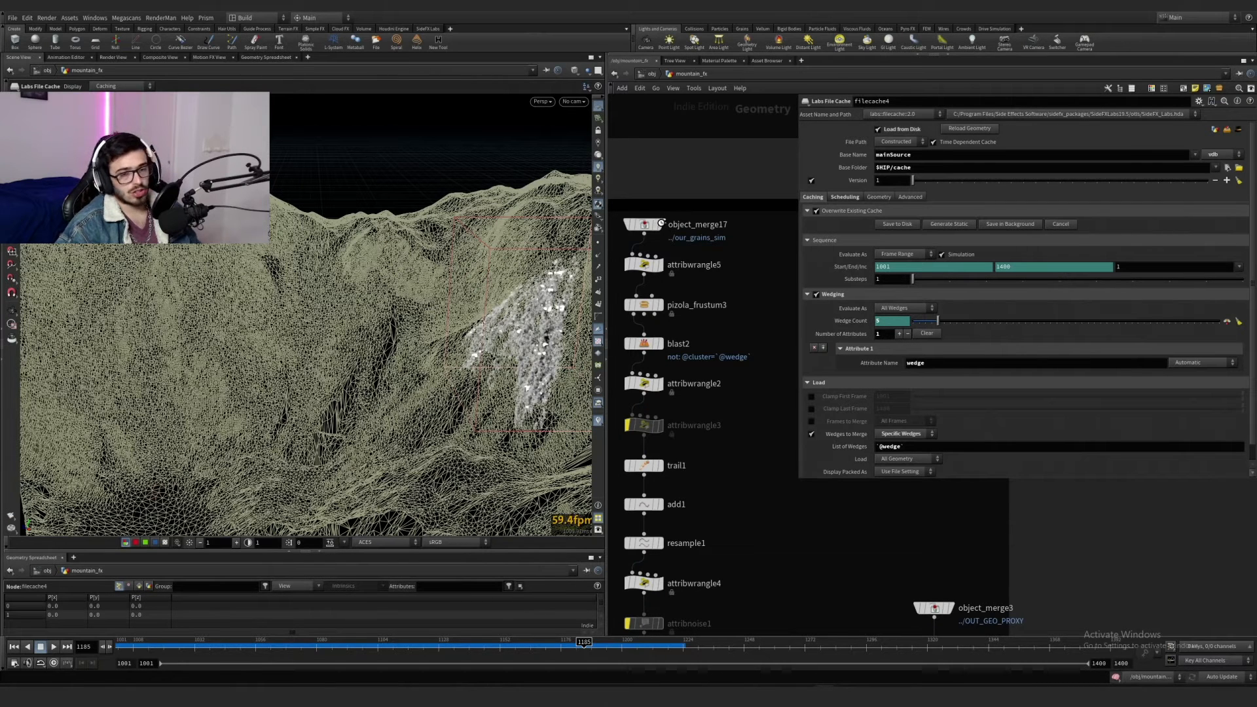
pyautogui.click(662, 223)
pyautogui.click(644, 224)
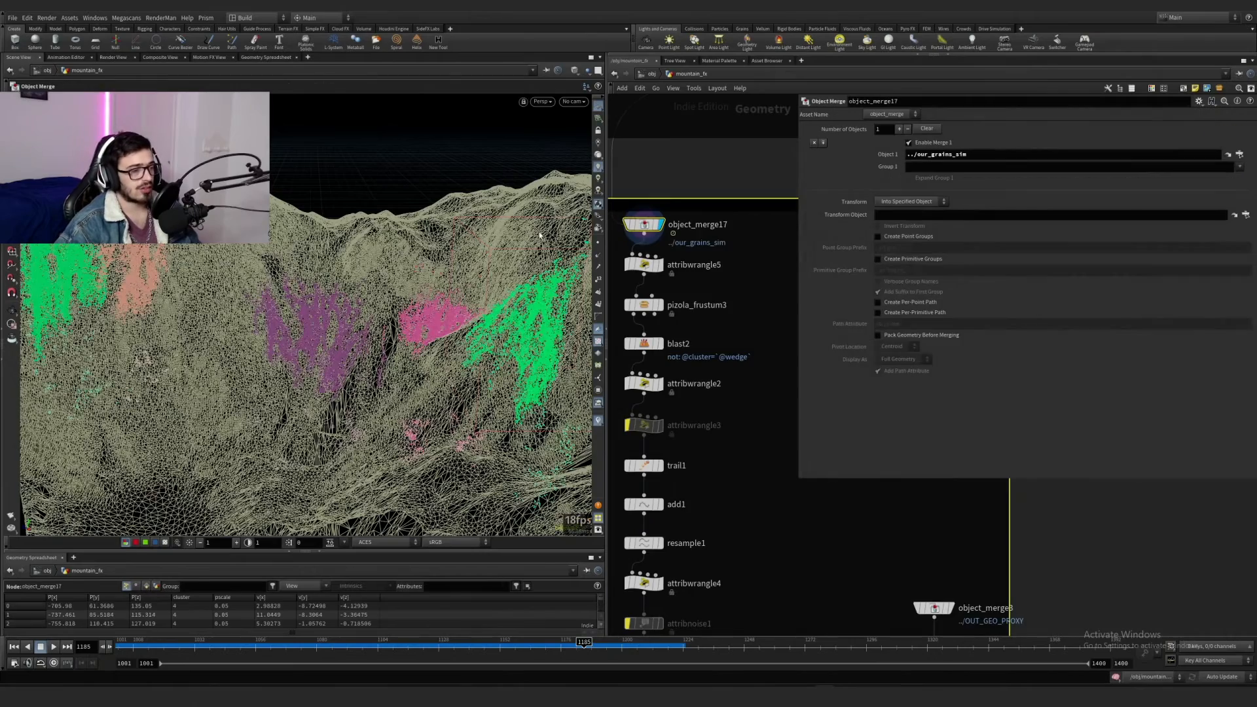
# Step: Inspect the simulated grain points on the mountain, and display attribwrangle5 to examine its point id expression
pyautogui.press('Escape')
pyautogui.moveTo(540, 234); pyautogui.dragTo(497, 215)
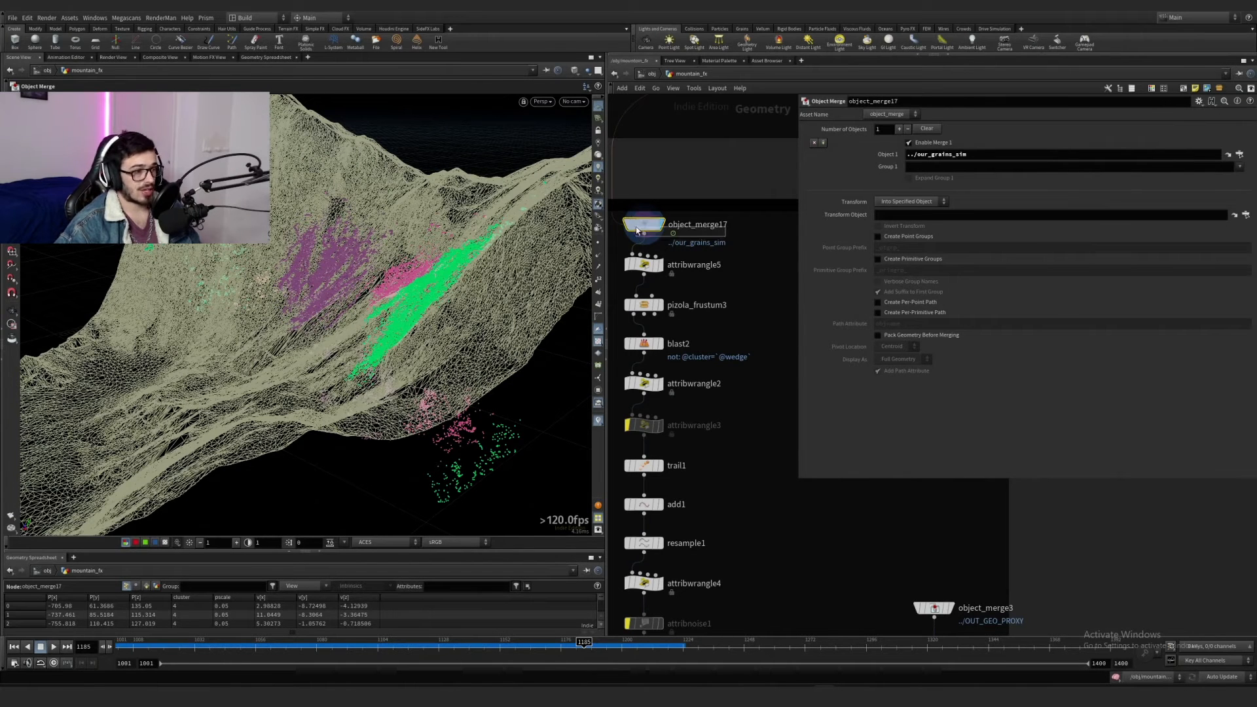
pyautogui.moveTo(716, 252); pyautogui.dragTo(625, 289)
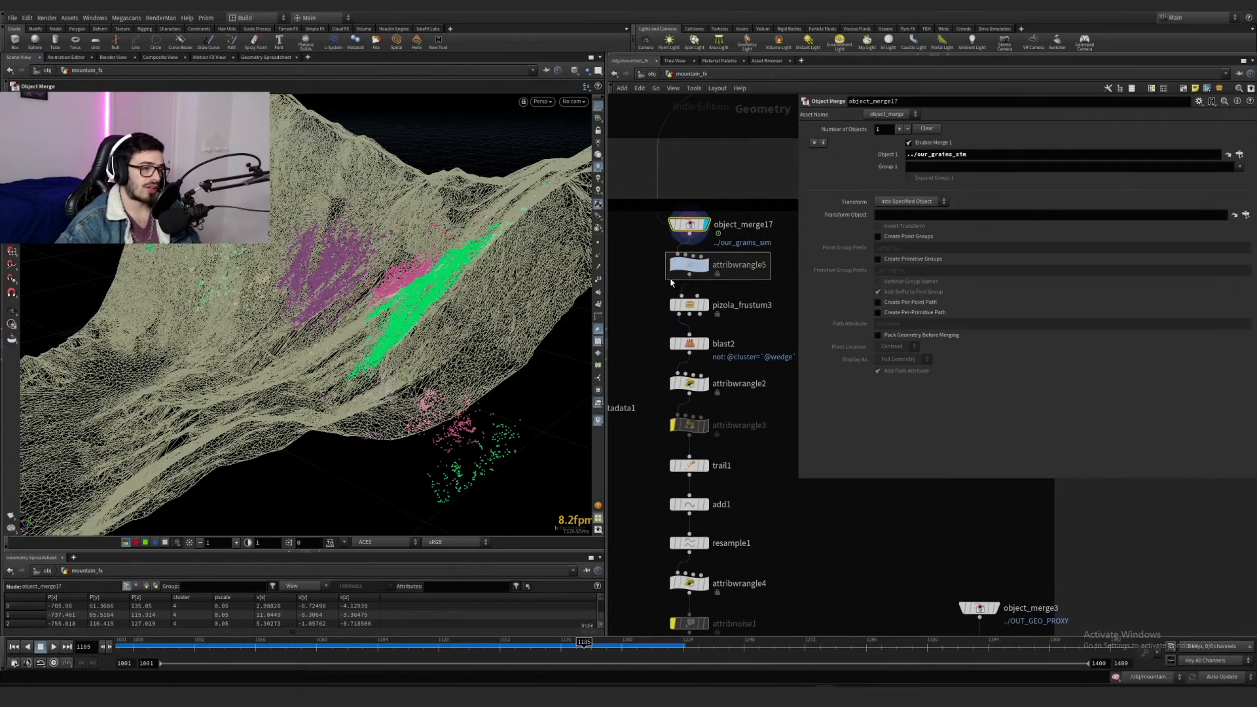
pyautogui.scroll(-2, 648, 286)
pyautogui.keyDown('alt'); pyautogui.moveTo(437, 288); pyautogui.dragTo(511, 305); pyautogui.keyUp('alt')
pyautogui.scroll(2, 723, 267)
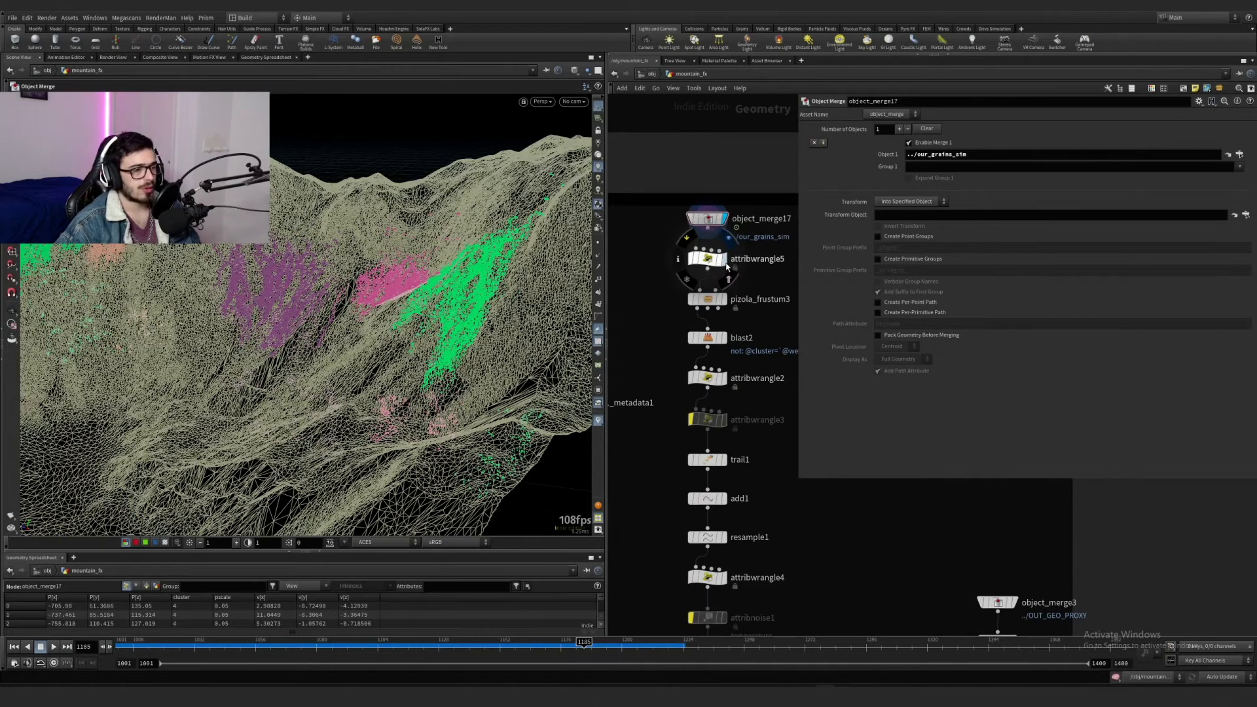
pyautogui.click(724, 258)
pyautogui.moveTo(892, 202); pyautogui.dragTo(814, 197)
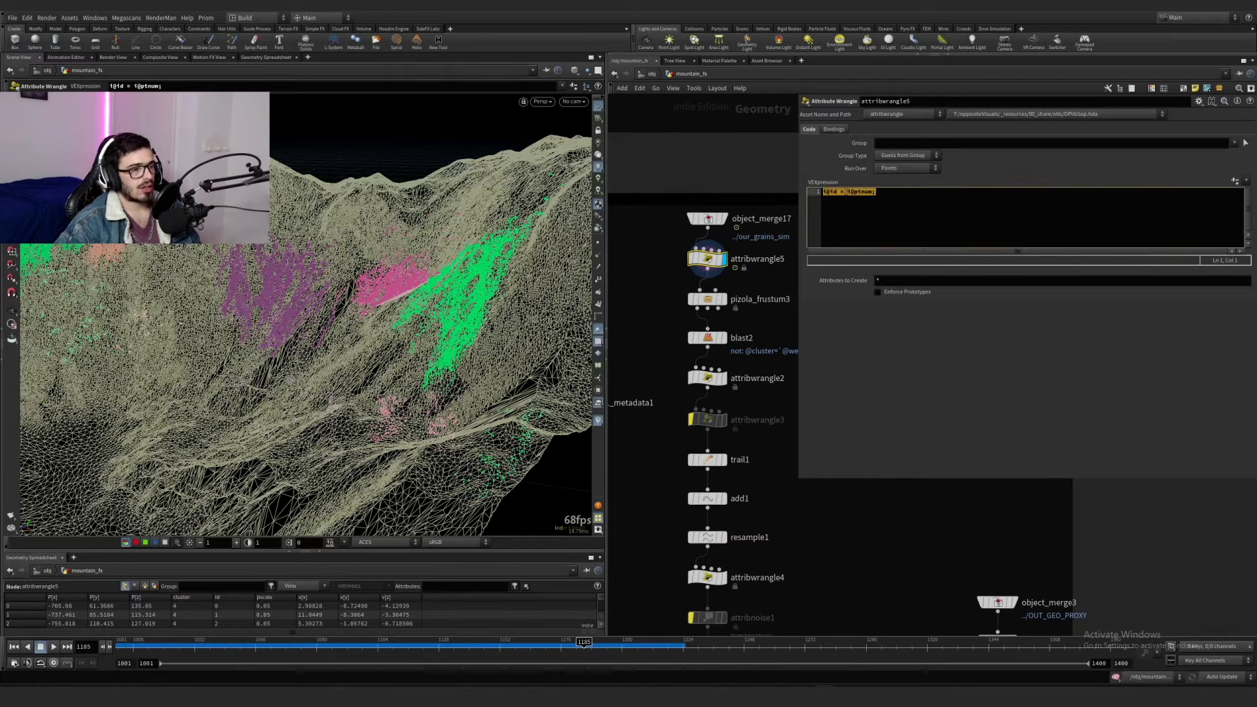
# Step: Display pizola_frustum3 and look through the camFinal camera in the viewport
pyautogui.click(723, 298)
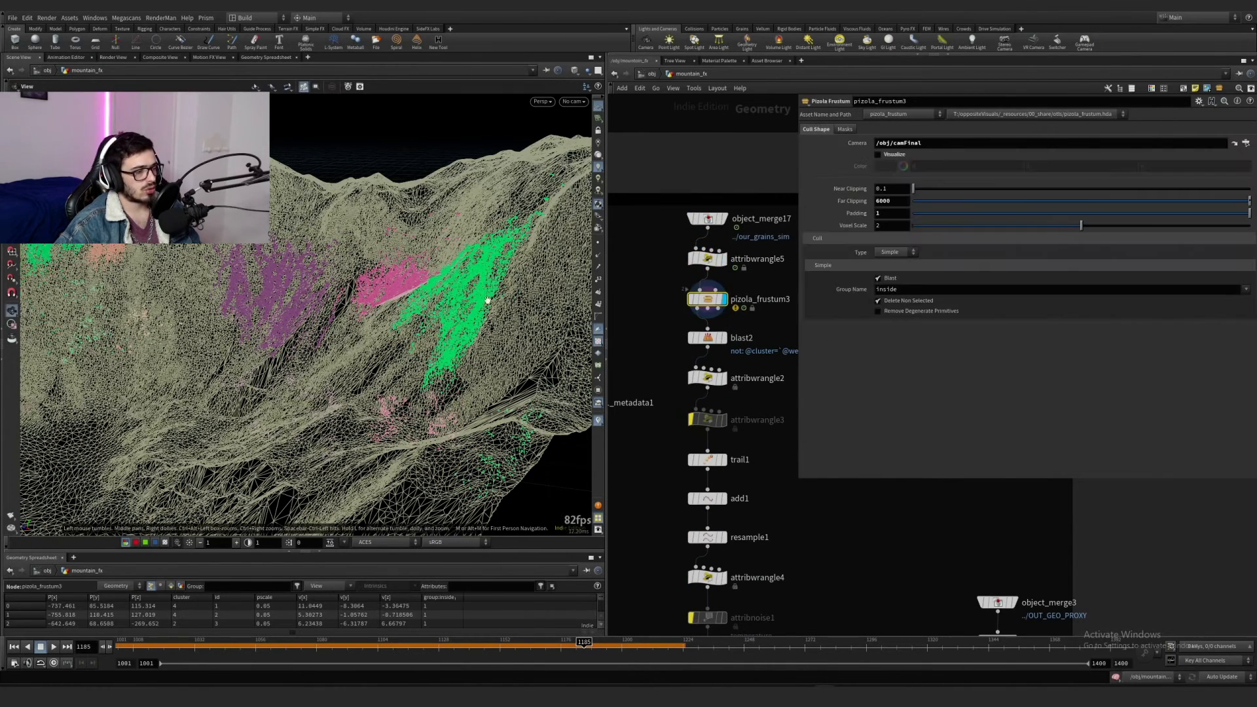
pyautogui.keyDown('alt'); pyautogui.moveTo(406, 307); pyautogui.dragTo(435, 305); pyautogui.keyUp('alt')
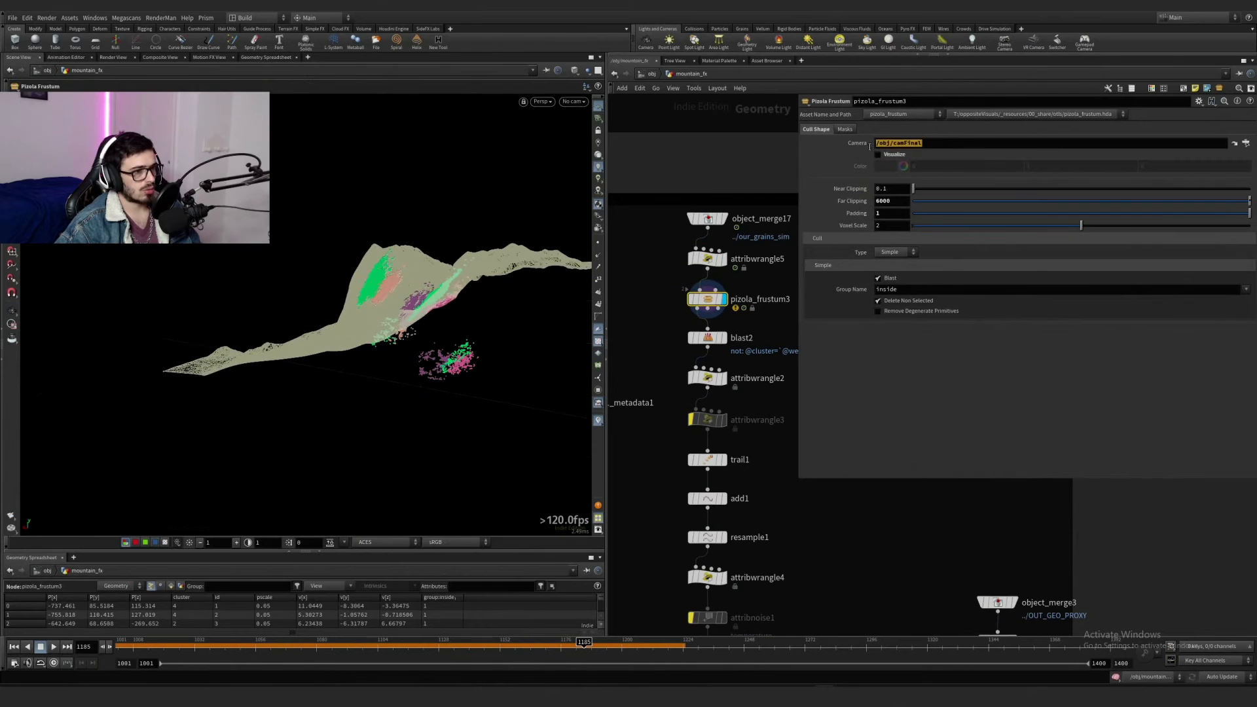
pyautogui.click(574, 102)
pyautogui.click(585, 157)
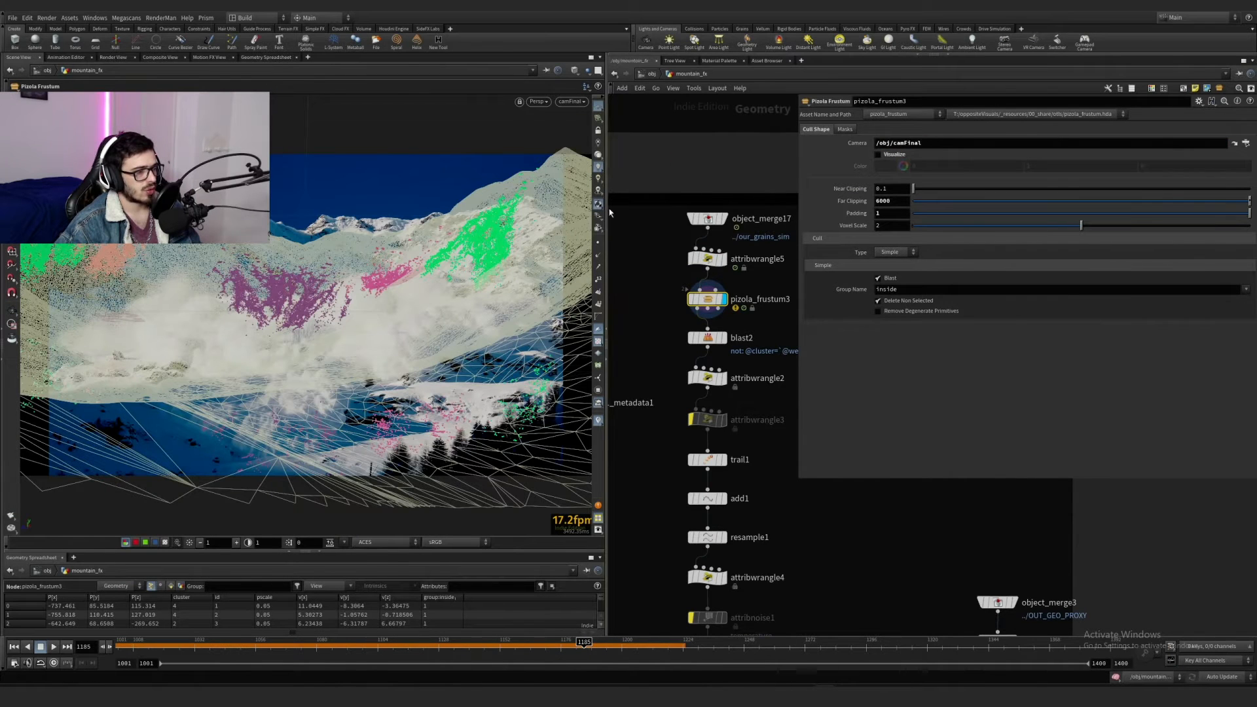
# Step: Display blast2 to examine its cluster and wedge group expression, and open filecache4 to review its wedging settings
pyautogui.click(725, 342)
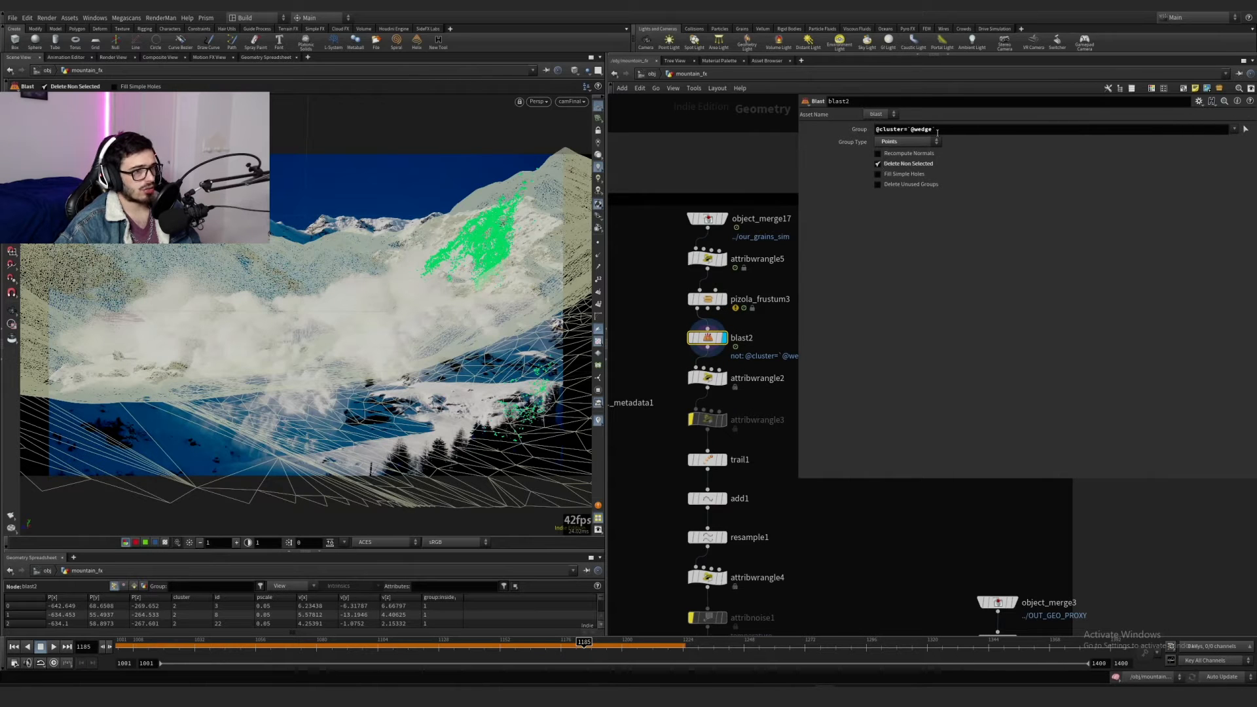
pyautogui.scroll(-3, 788, 489)
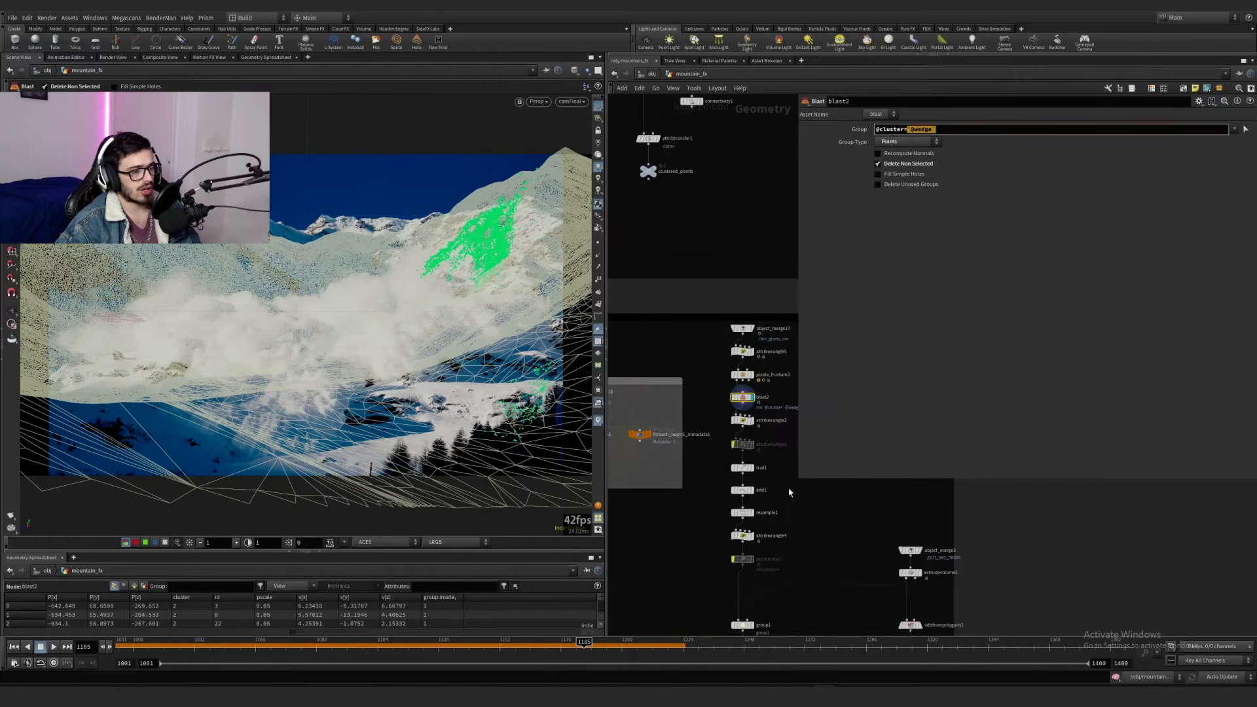
pyautogui.moveTo(788, 491); pyautogui.dragTo(740, 224, button='middle')
pyautogui.scroll(4, 699, 429)
pyautogui.scroll(-2, 749, 531)
pyautogui.moveTo(767, 516); pyautogui.dragTo(743, 399, button='middle')
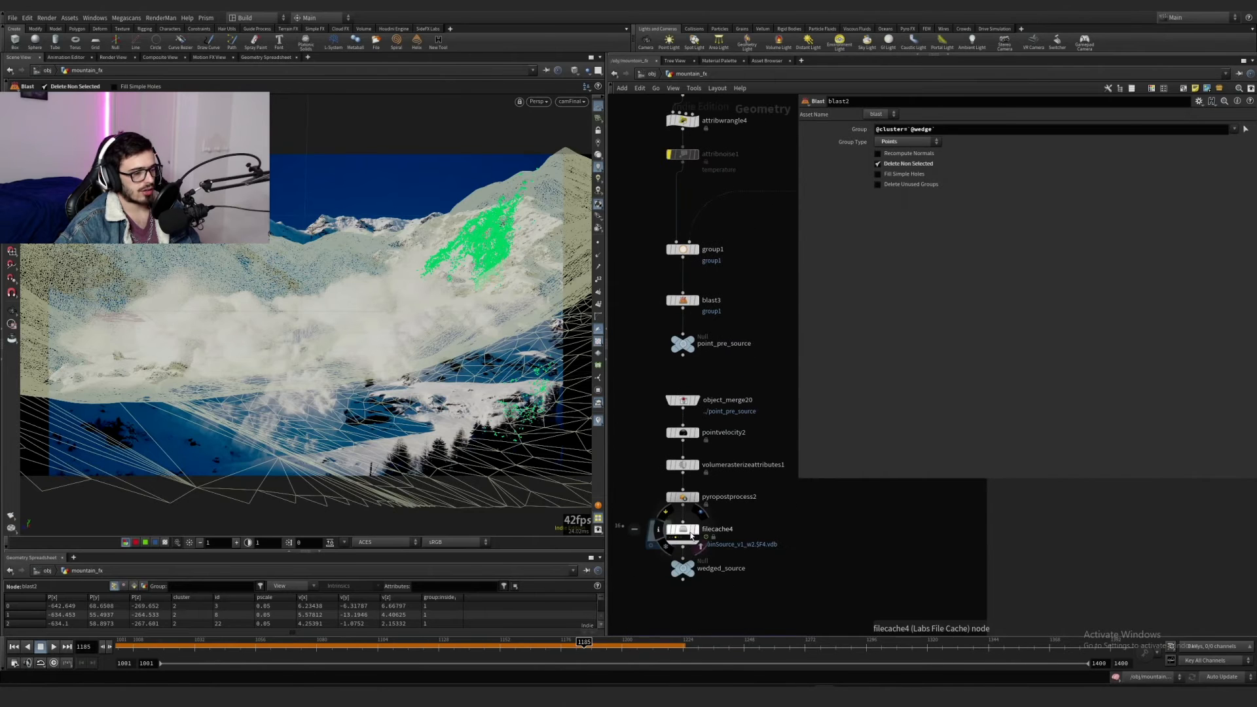
pyautogui.click(679, 542)
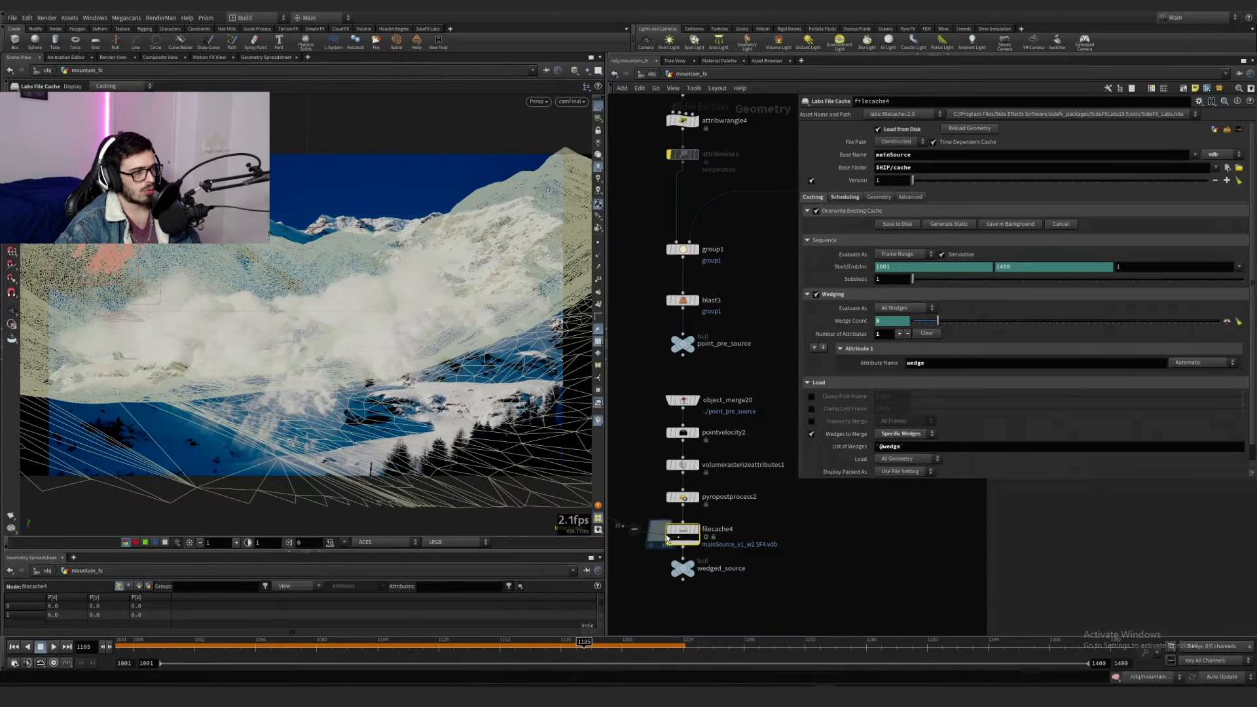
# Step: Display attribwrangle2 and colour its points with the mag visualizer instead of cluster
pyautogui.scroll(-3, 771, 237)
pyautogui.moveTo(771, 238); pyautogui.dragTo(729, 481, button='middle')
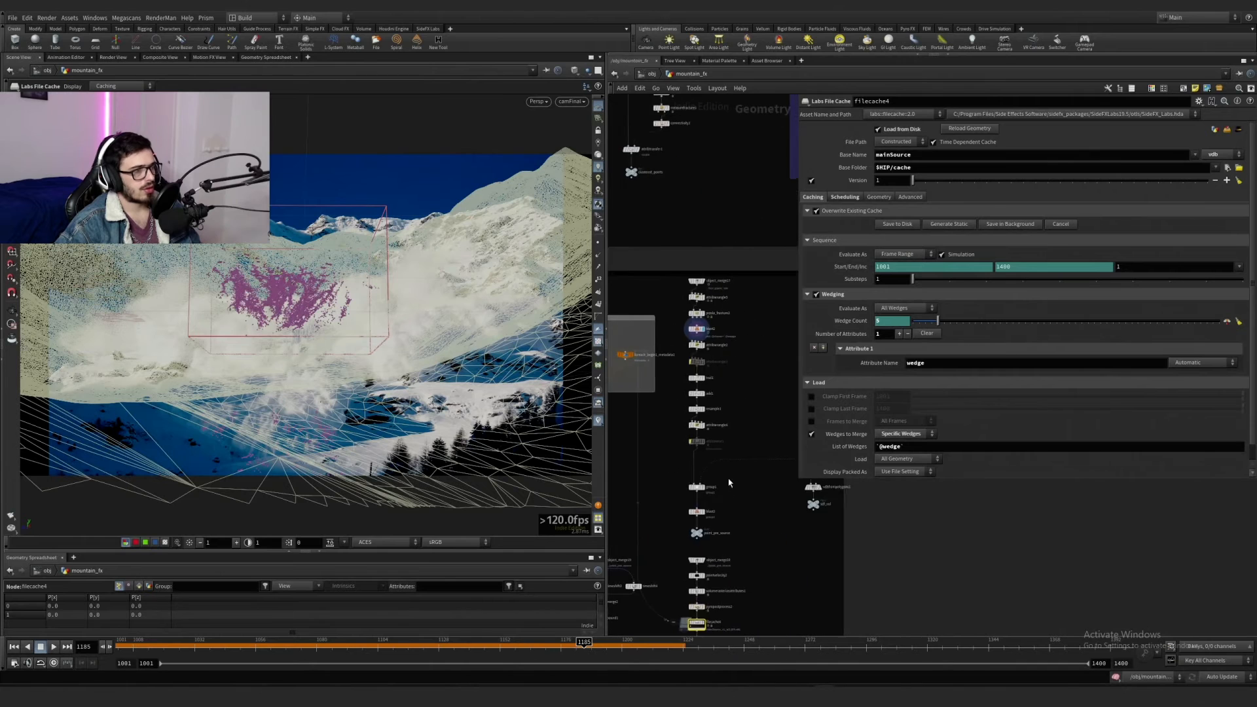
pyautogui.scroll(6, 712, 337)
pyautogui.click(689, 358)
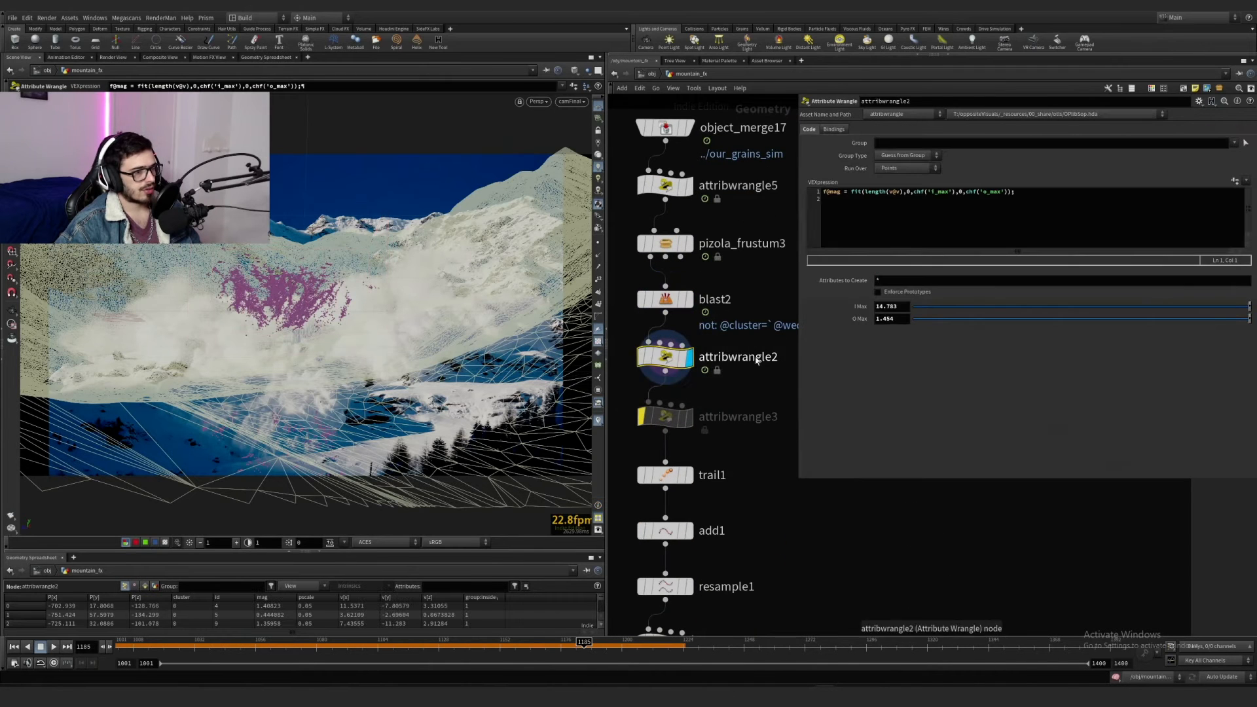
pyautogui.scroll(-2, 788, 308)
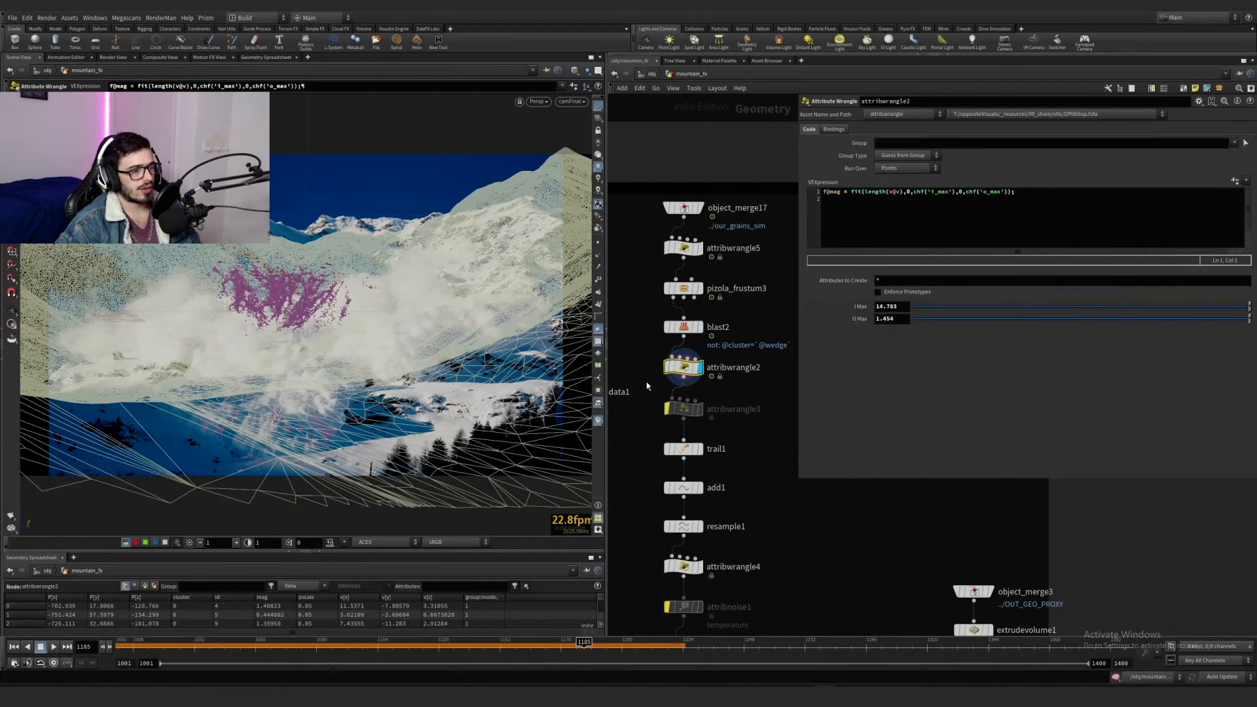
pyautogui.click(598, 420)
pyautogui.click(601, 340)
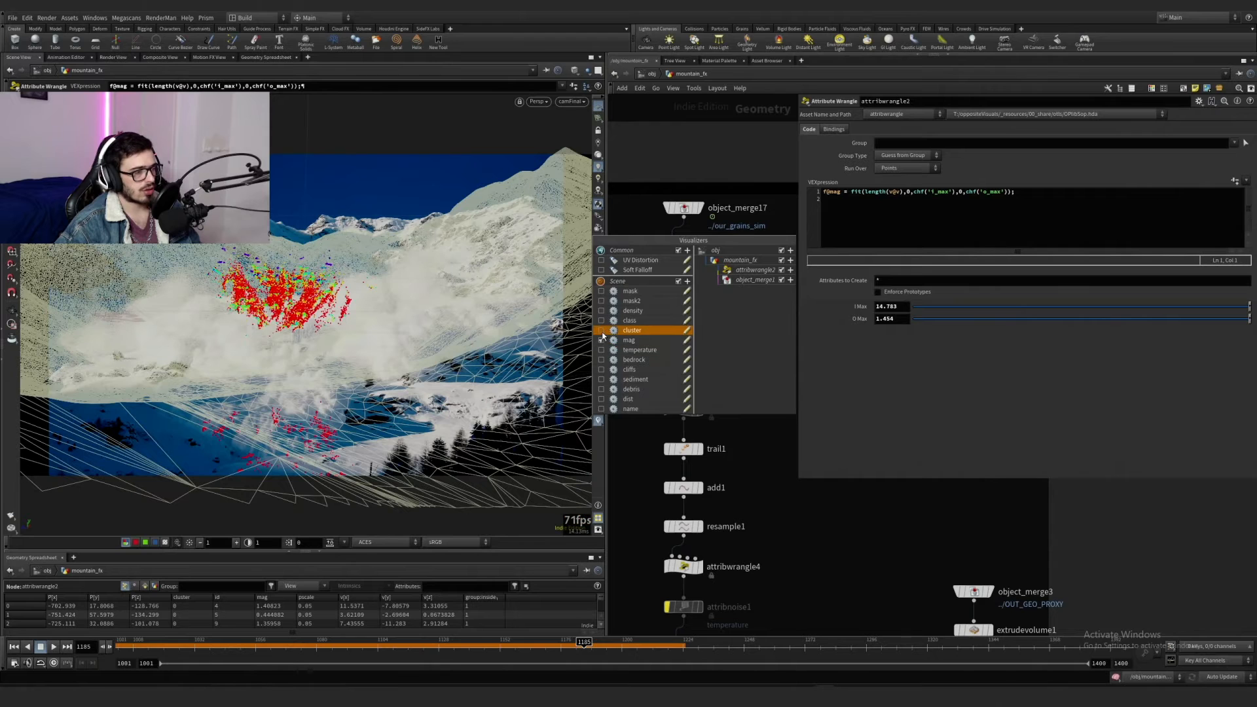
# Step: Move the timeline to frame 1145 and display trail1, viewing its trailed points up close
pyautogui.moveTo(134, 644); pyautogui.dragTo(482, 611)
pyautogui.click(699, 449)
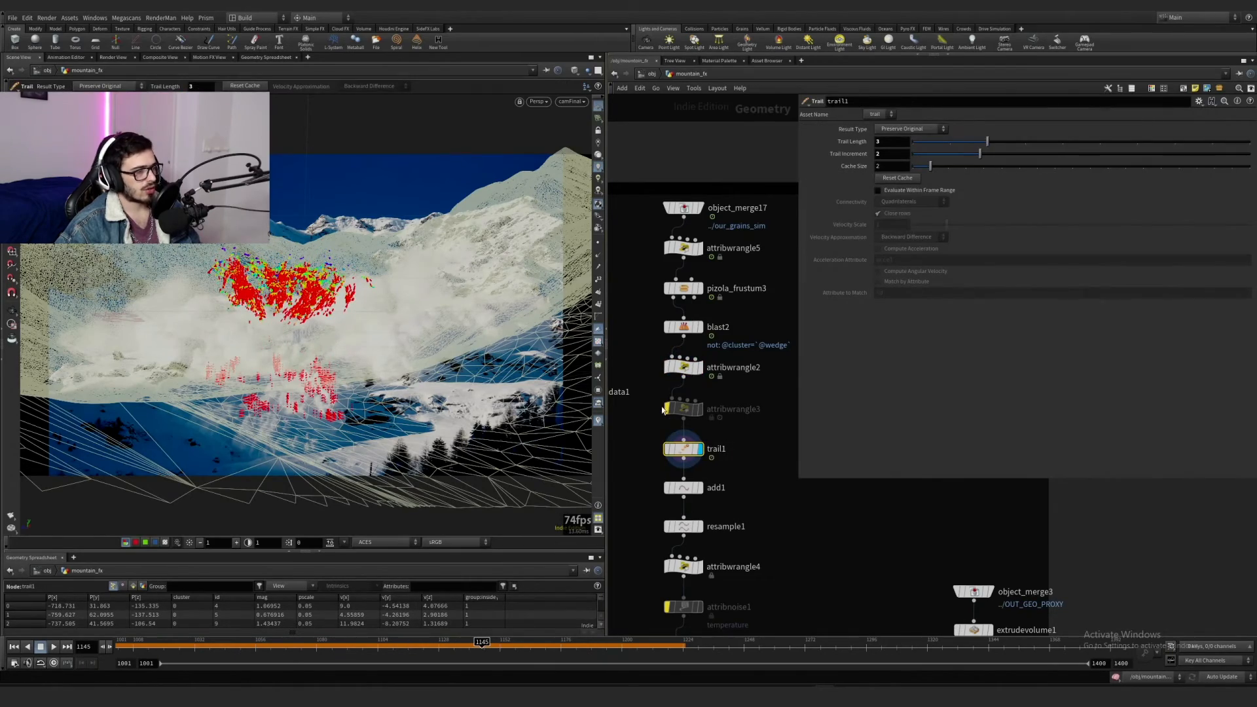
pyautogui.keyDown('alt'); pyautogui.moveTo(391, 307); pyautogui.dragTo(289, 343); pyautogui.keyUp('alt')
pyautogui.keyDown('alt'); pyautogui.moveTo(289, 342); pyautogui.dragTo(429, 286, button='right'); pyautogui.keyUp('alt')
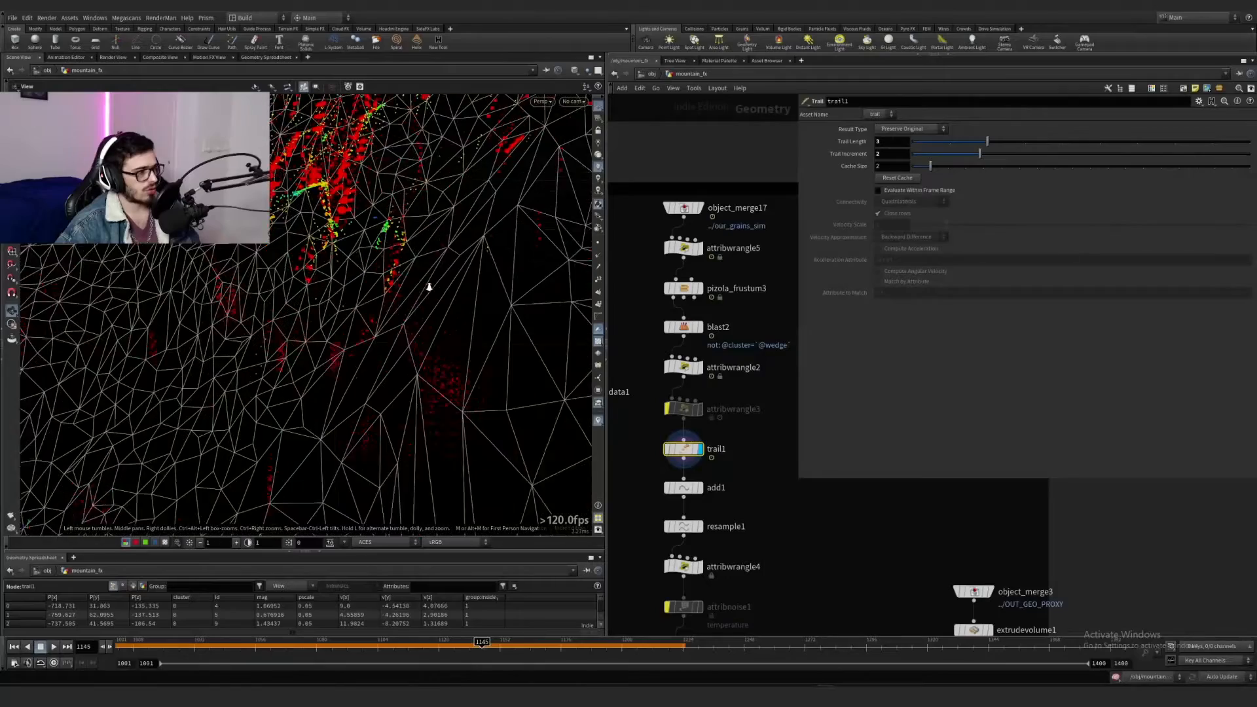
pyautogui.keyDown('alt'); pyautogui.moveTo(430, 286); pyautogui.dragTo(425, 344); pyautogui.keyUp('alt')
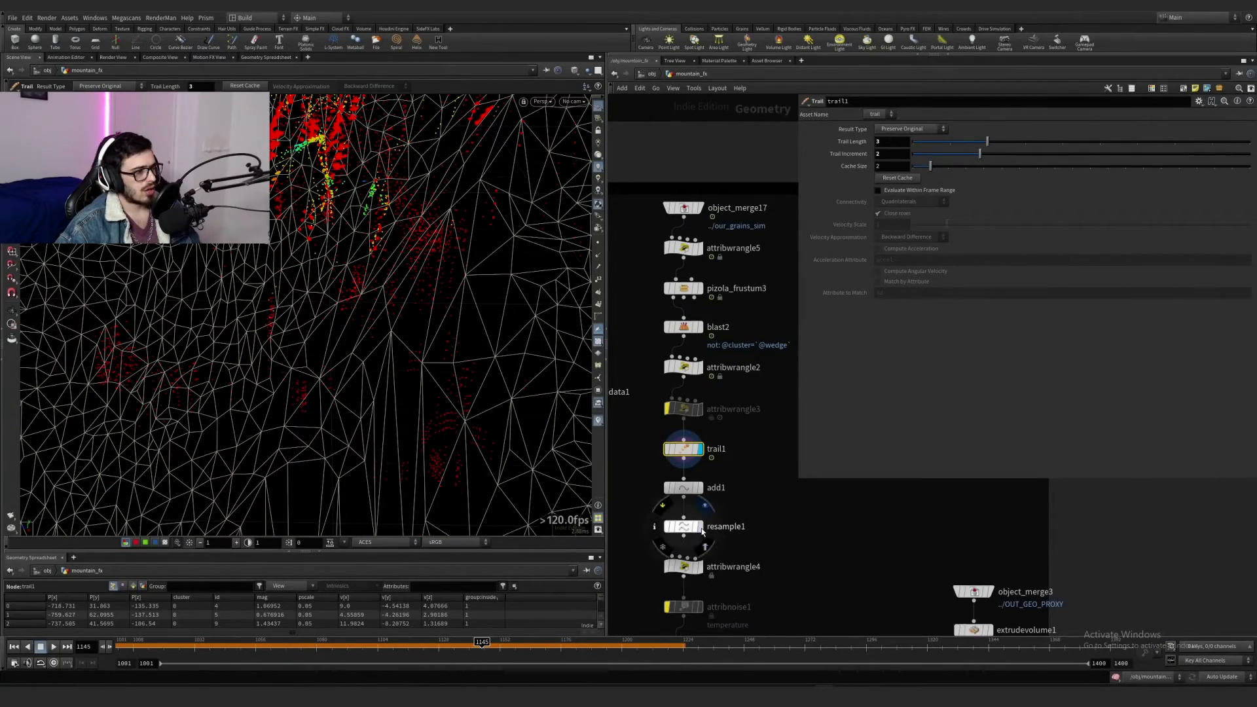
# Step: Display add1 and resample1 in turn to examine how the trailed points are connected by id and resampled
pyautogui.click(699, 488)
pyautogui.click(716, 500)
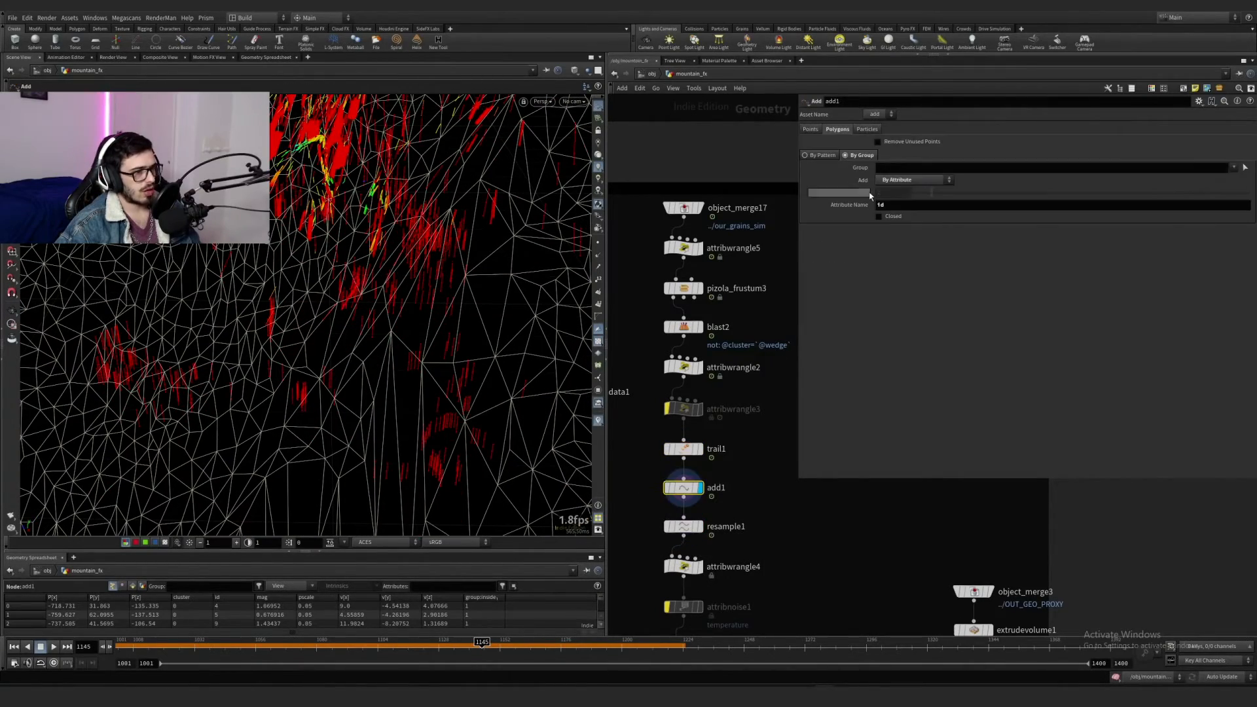
pyautogui.click(699, 526)
pyautogui.click(683, 526)
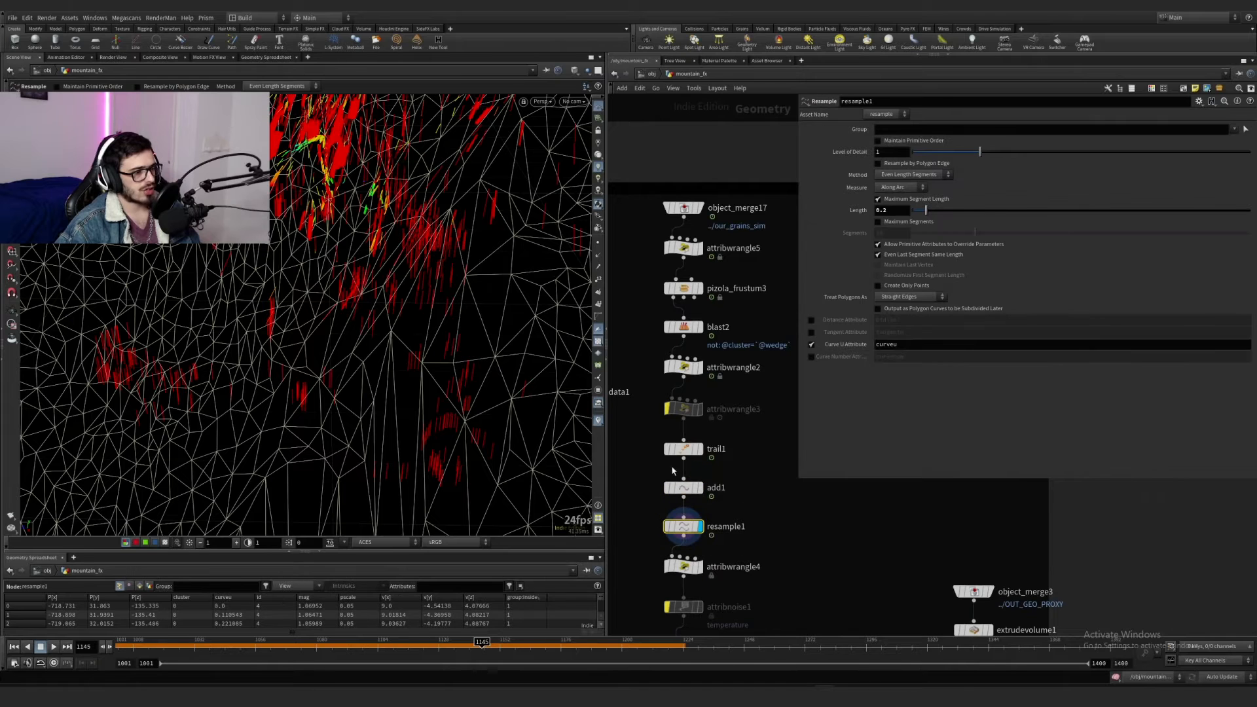
# Step: Examine attribwrangle2's velocity-based mag fit expression with its I Max and O Max parameters, and sort the geometry spreadsheet by mag
pyautogui.click(683, 367)
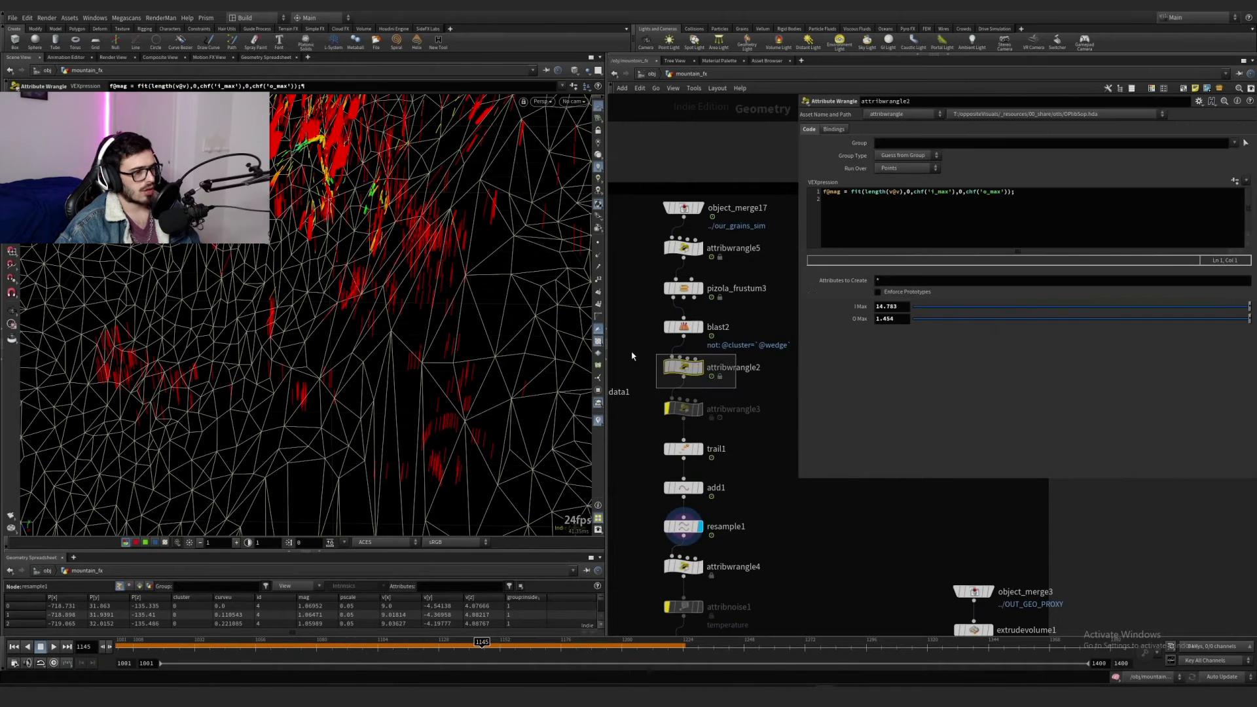
pyautogui.click(864, 192)
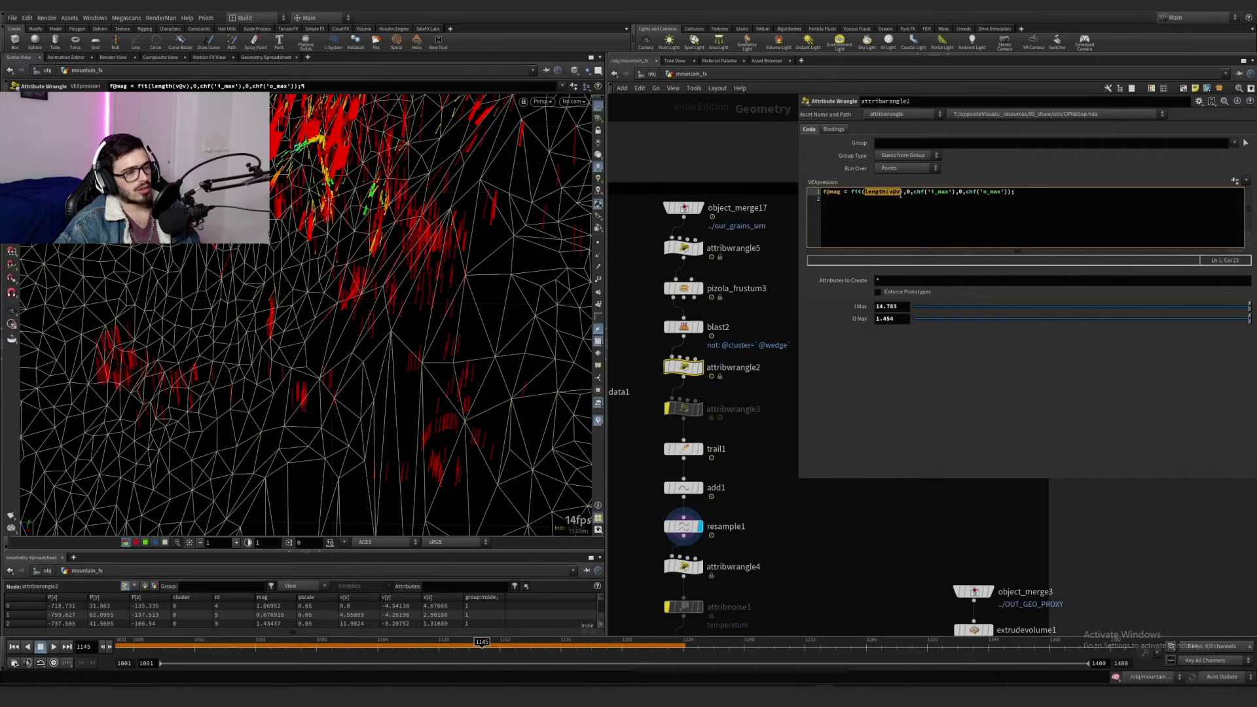
pyautogui.click(906, 193)
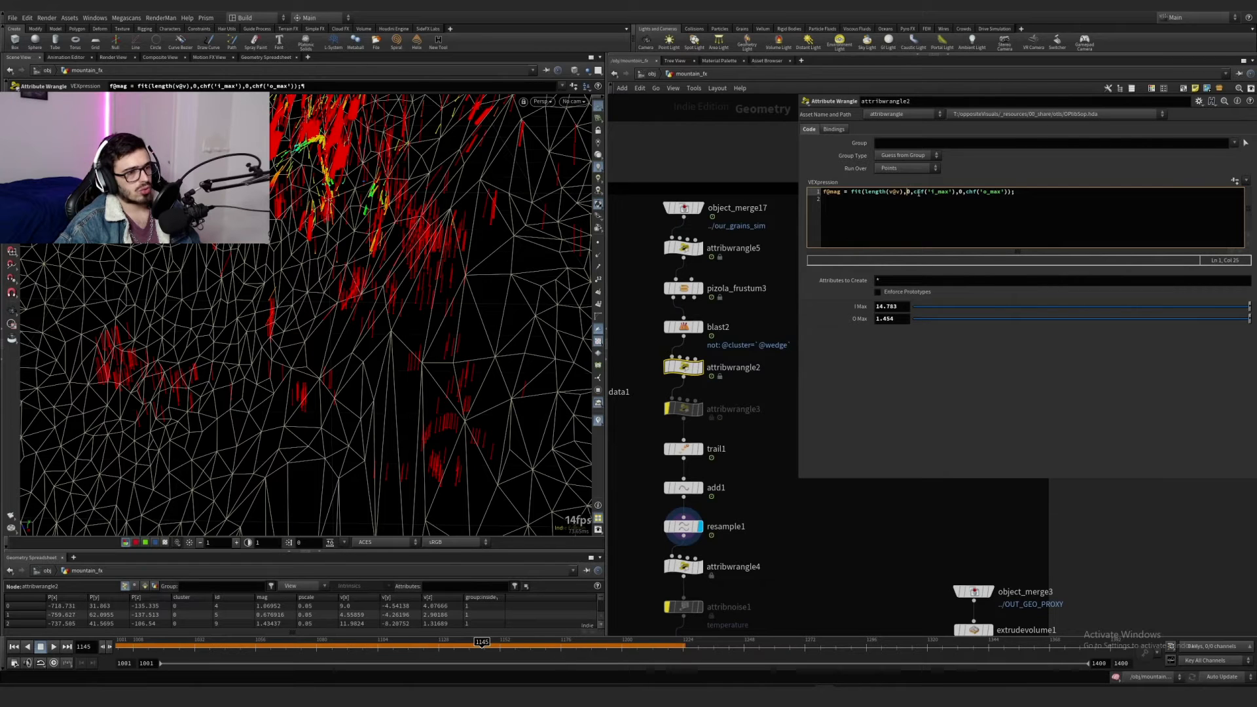
pyautogui.moveTo(907, 307); pyautogui.dragTo(867, 297)
pyautogui.doubleClick(960, 193)
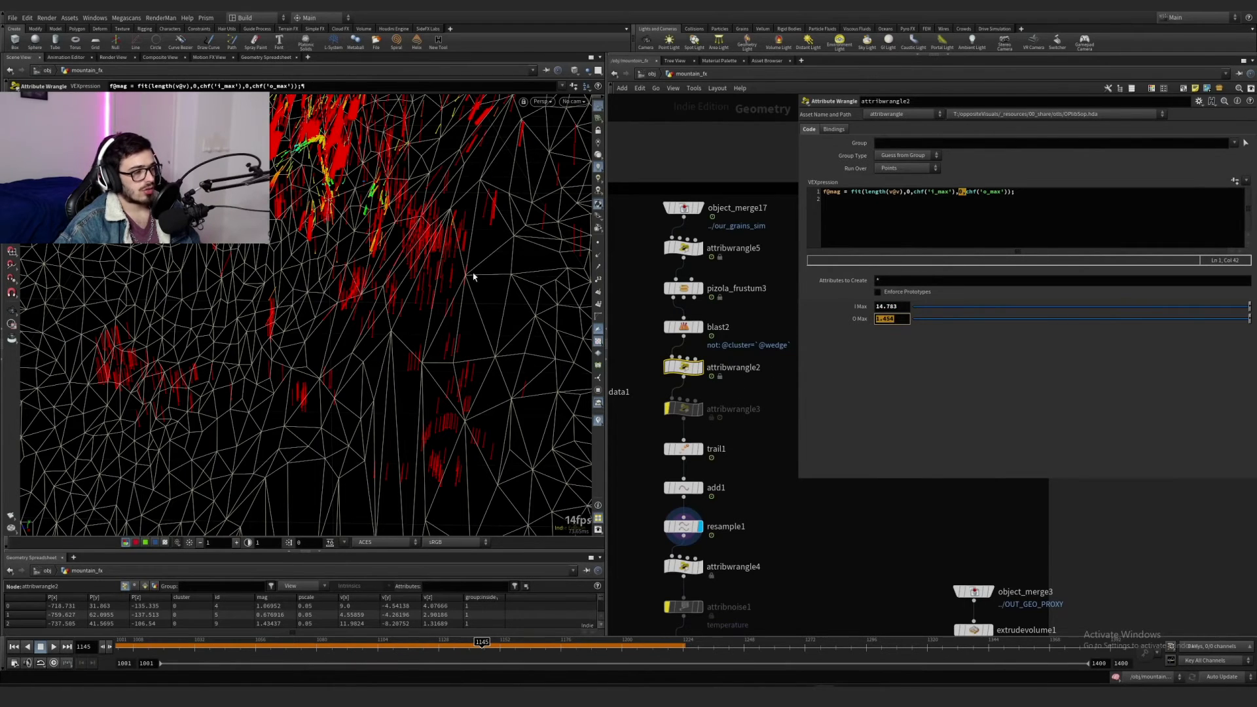
pyautogui.keyDown('alt'); pyautogui.moveTo(351, 294); pyautogui.dragTo(267, 295, button='right'); pyautogui.keyUp('alt')
pyautogui.keyDown('alt'); pyautogui.moveTo(267, 295); pyautogui.dragTo(350, 364); pyautogui.keyUp('alt')
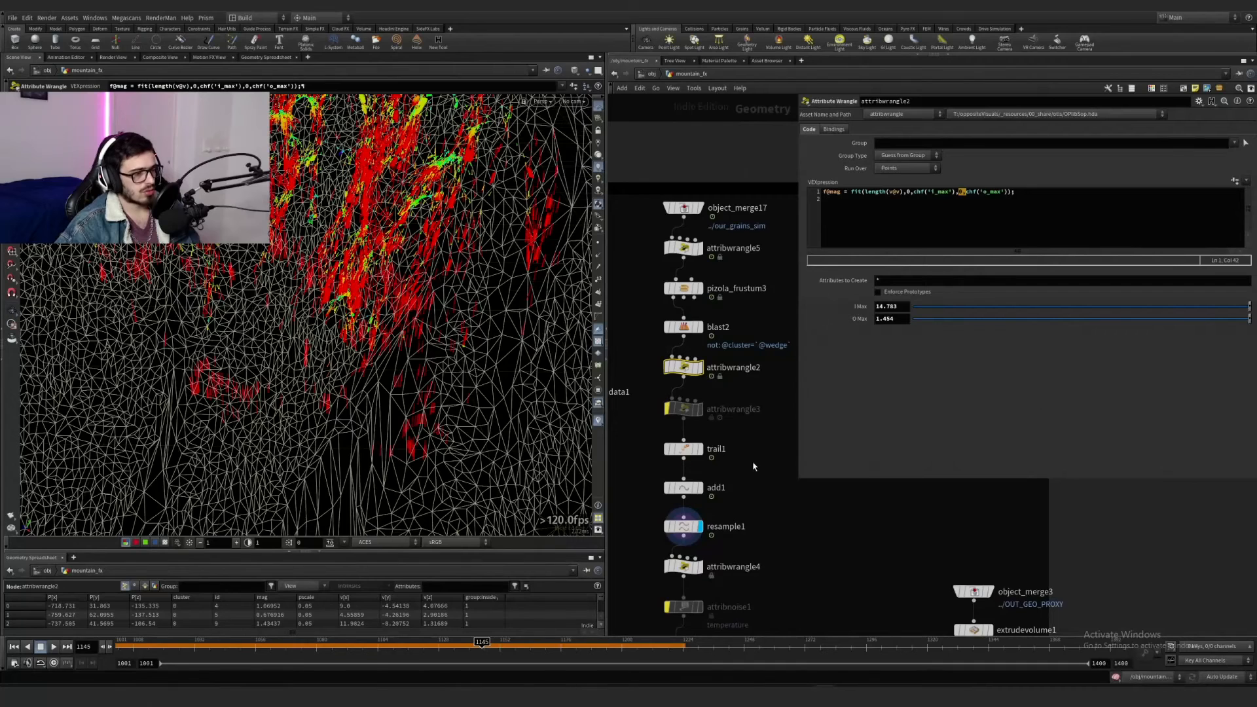
pyautogui.hotkey('ctrl', 'a')
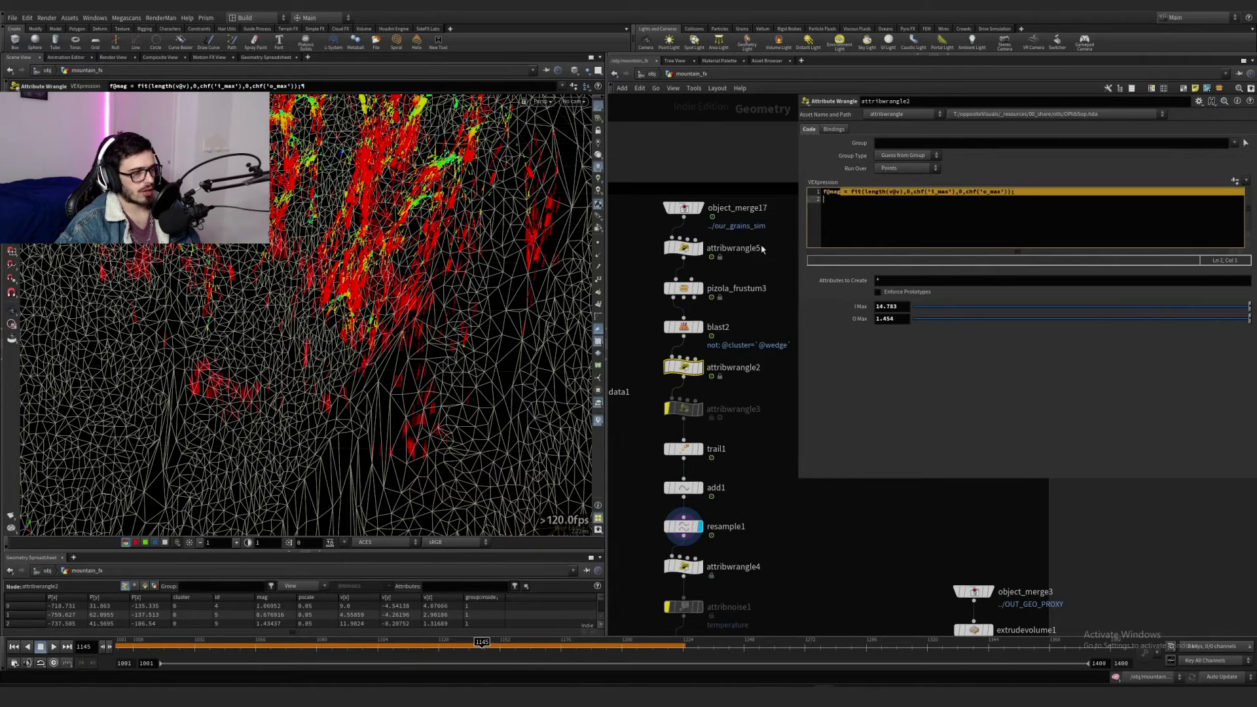
pyautogui.click(274, 595)
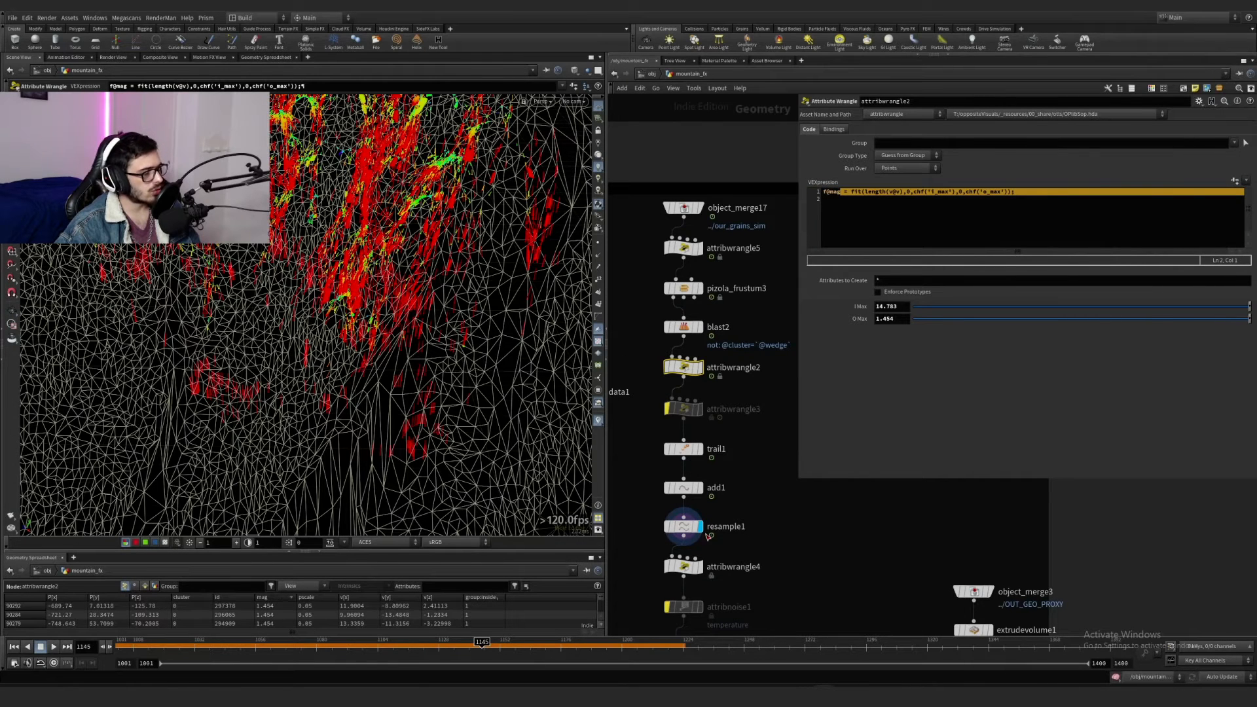
# Step: Display attribwrangle4 and examine its density and pscale expressions
pyautogui.moveTo(709, 535); pyautogui.dragTo(707, 448, button='middle')
pyautogui.click(681, 478)
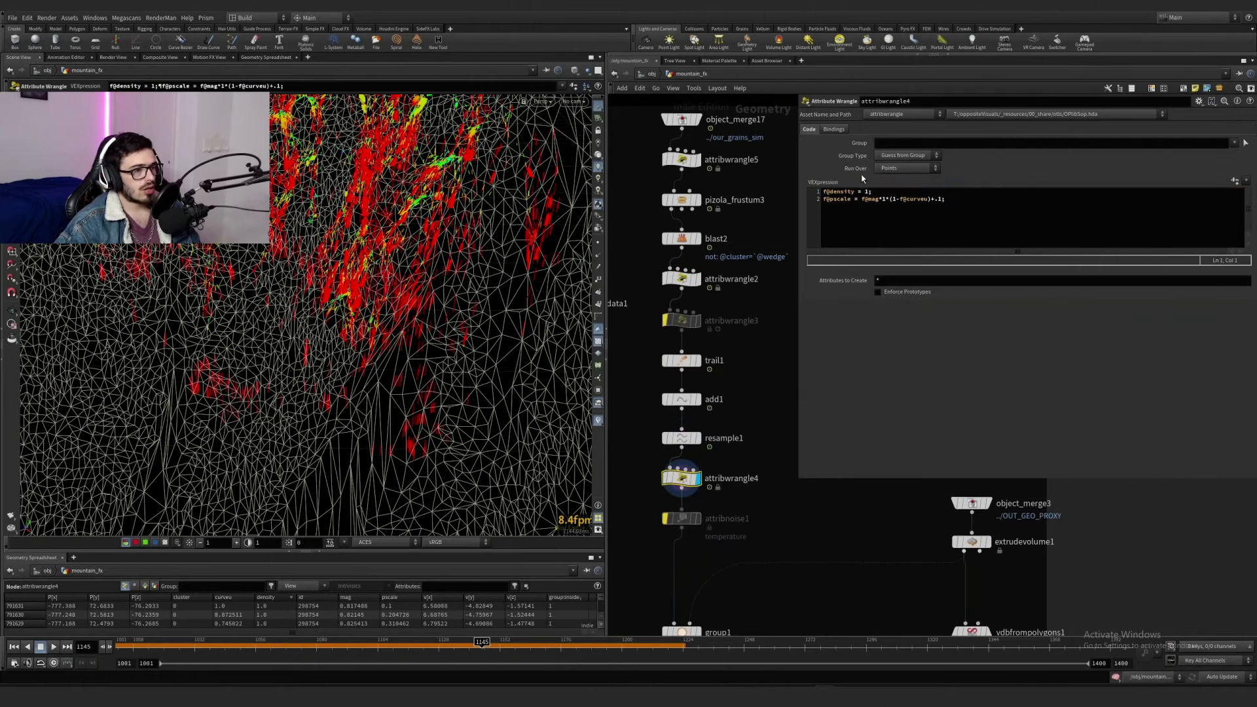
pyautogui.moveTo(872, 191)
pyautogui.mouseDown()
pyautogui.moveTo(813, 199)
pyautogui.moveTo(884, 200)
pyautogui.mouseUp()
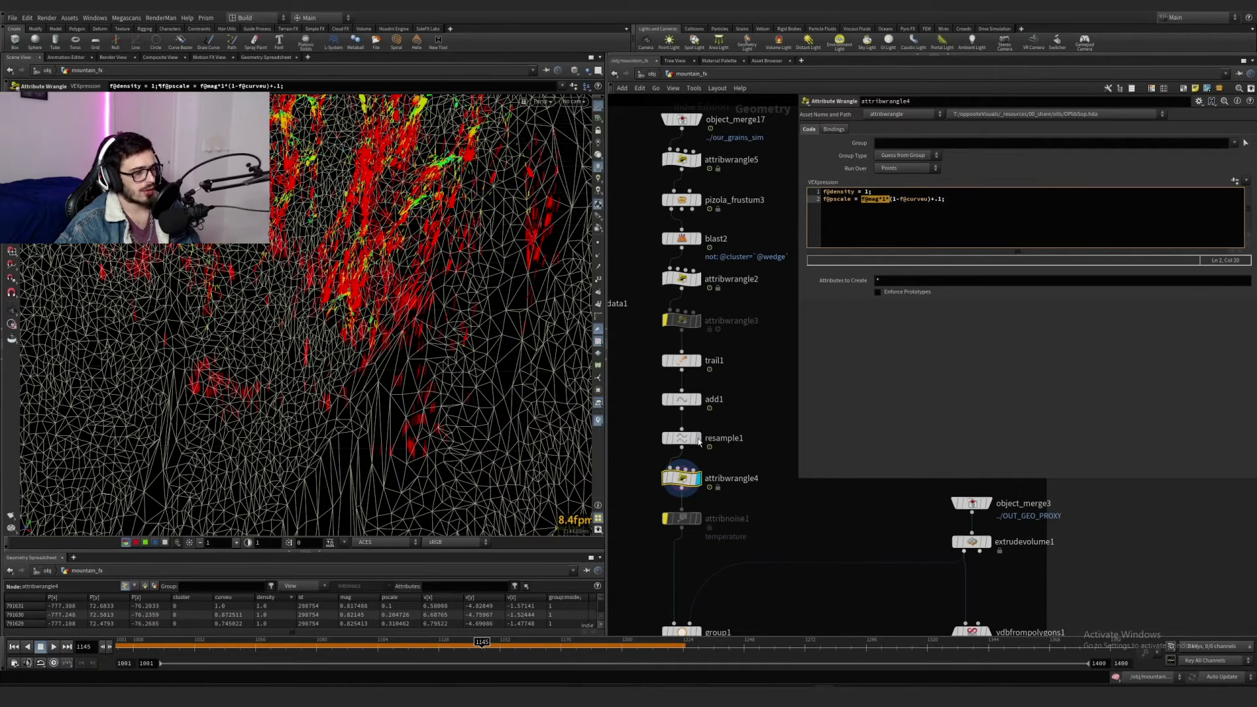
pyautogui.click(731, 457)
# Step: Turn off the mag visualizer and visualize the curveu attribute from resample1's node info
pyautogui.click(596, 421)
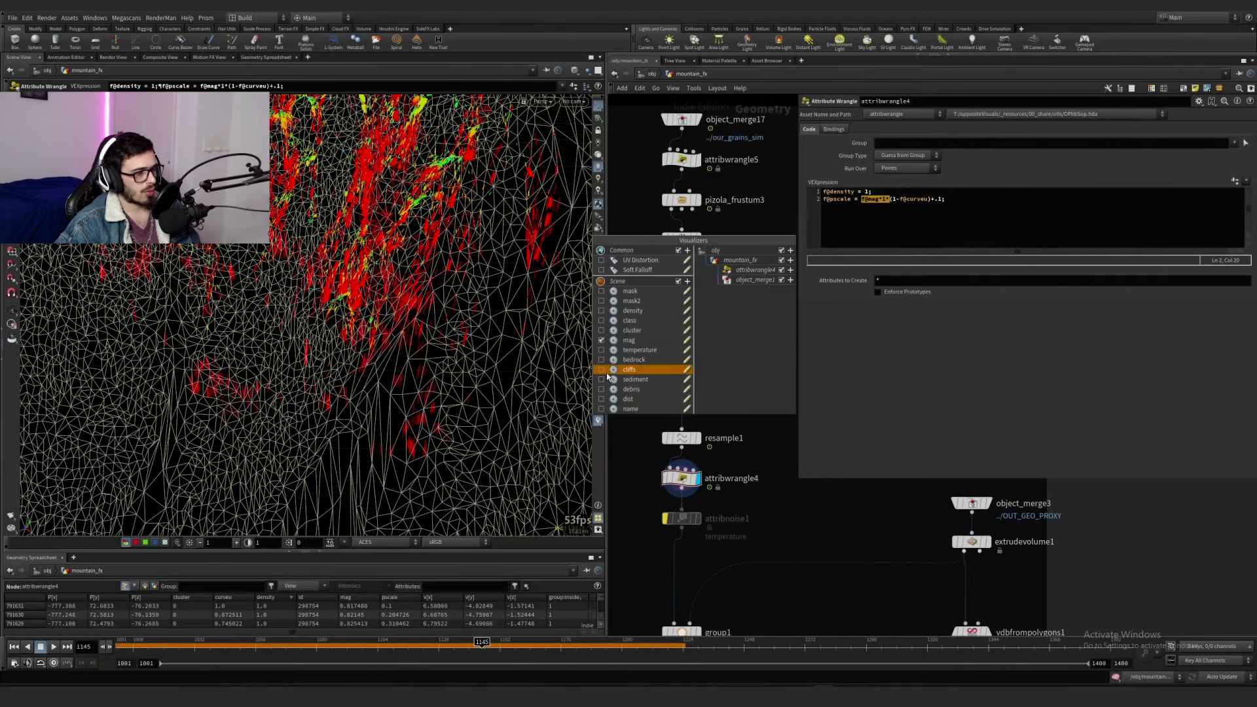
pyautogui.click(603, 334)
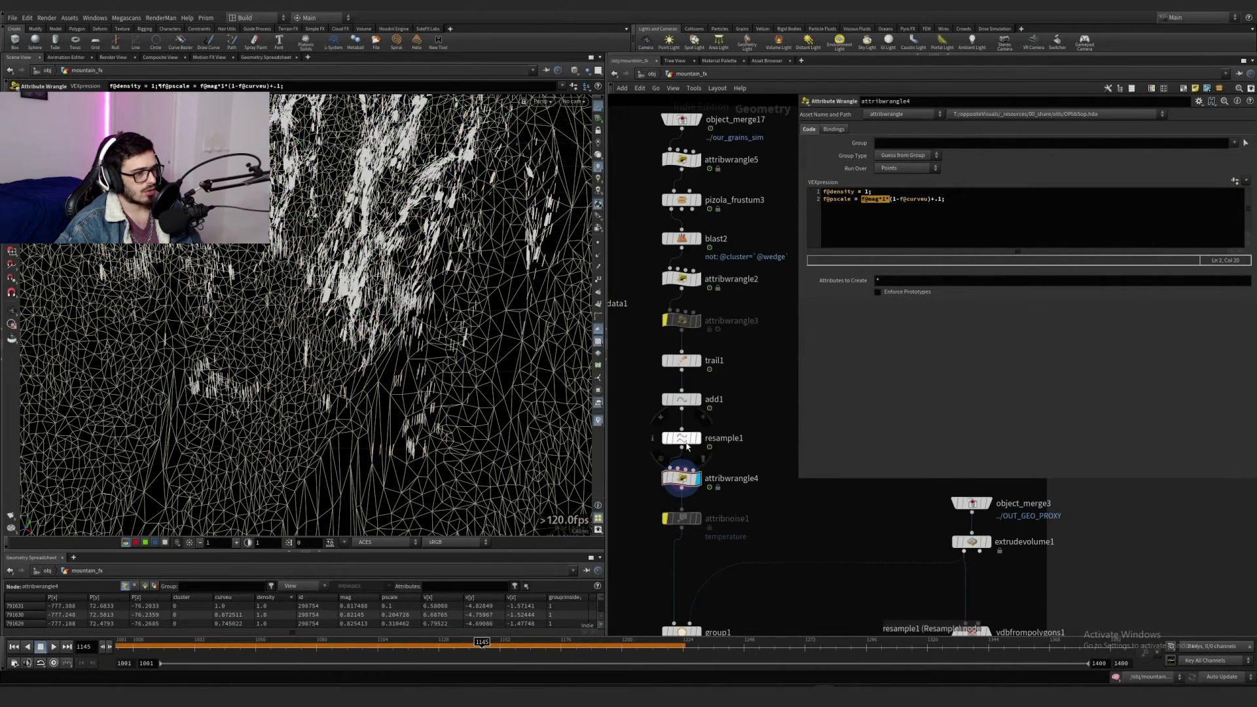
pyautogui.click(651, 438)
pyautogui.click(794, 400)
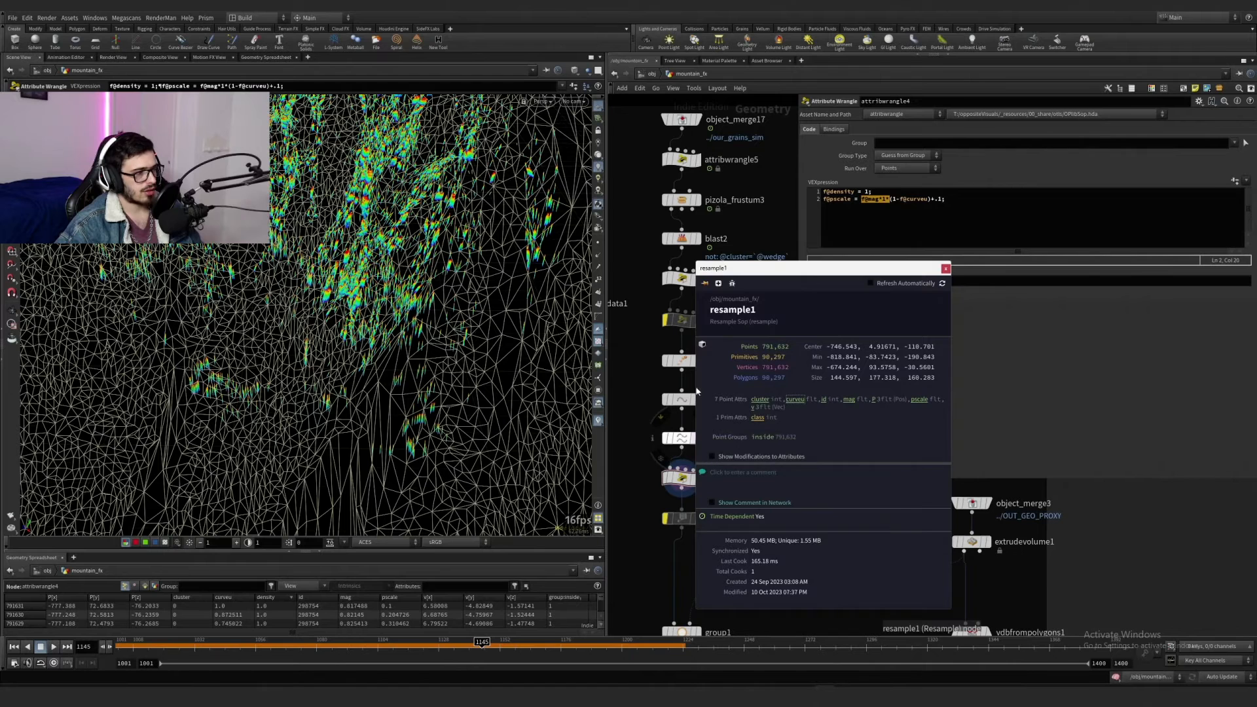
# Step: Check the Curve U Attribute setting on resample1 and return to attribwrangle4's parameters
pyautogui.click(681, 437)
pyautogui.doubleClick(901, 349)
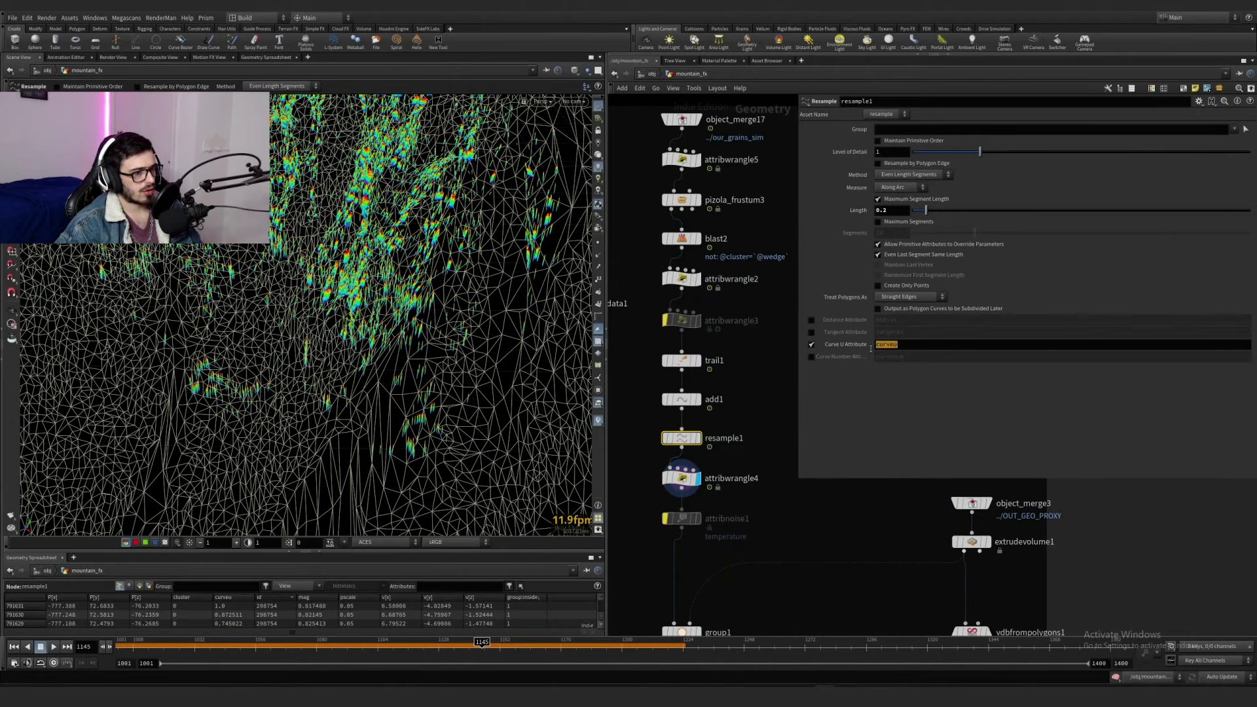
pyautogui.click(681, 479)
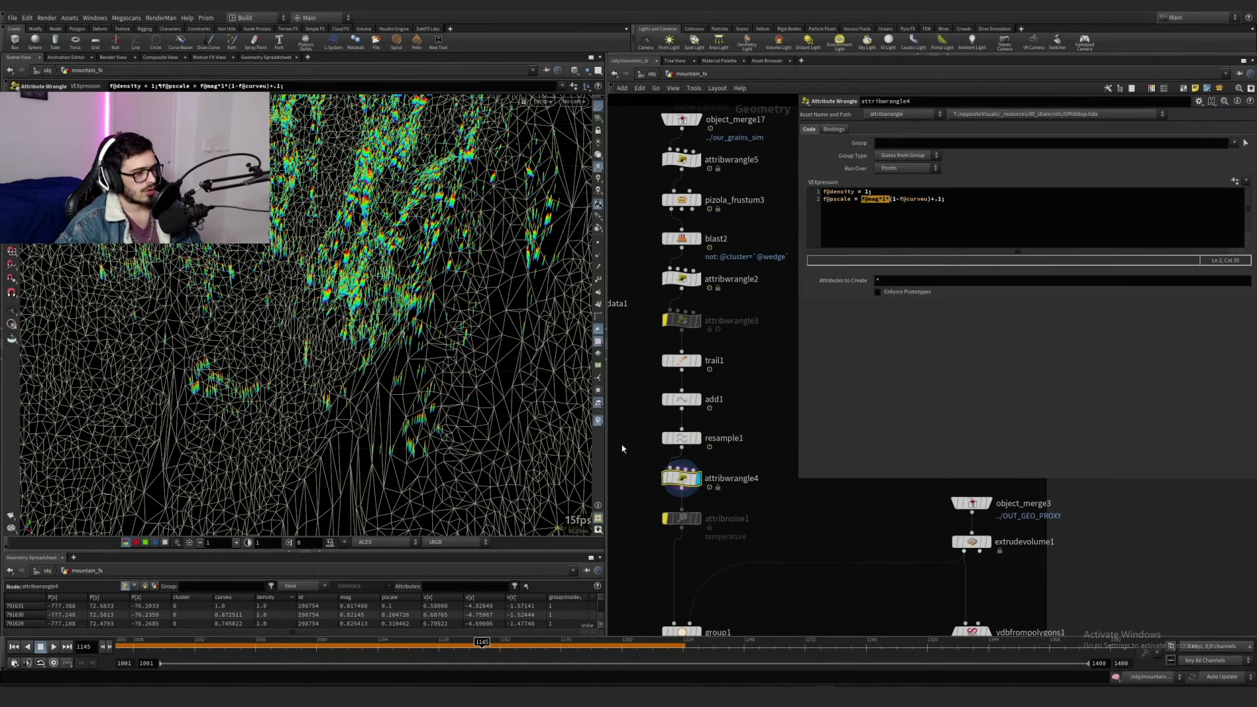
# Step: Display group1 and examine its bounding-object point group settings
pyautogui.moveTo(704, 633); pyautogui.dragTo(707, 495, button='middle')
pyautogui.click(684, 487)
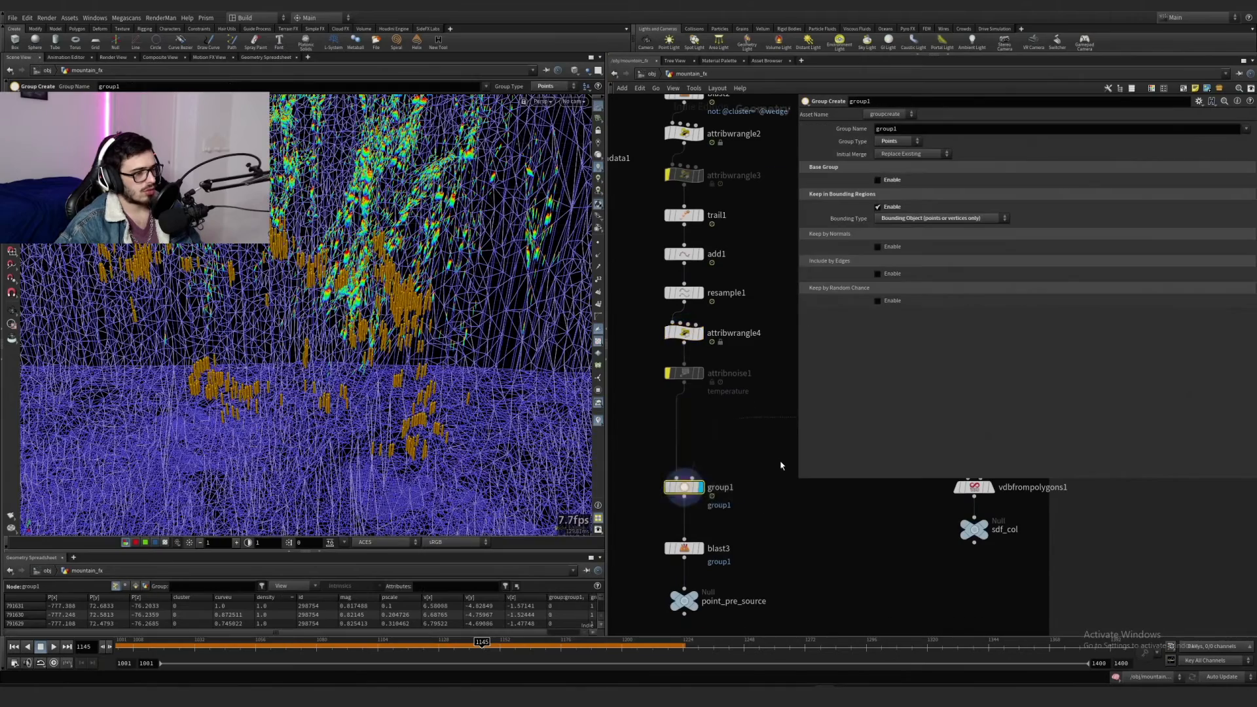
# Step: Display blast3 and inspect the points left over the mountain once group1 is removed
pyautogui.moveTo(1007, 407); pyautogui.dragTo(715, 432, button='middle')
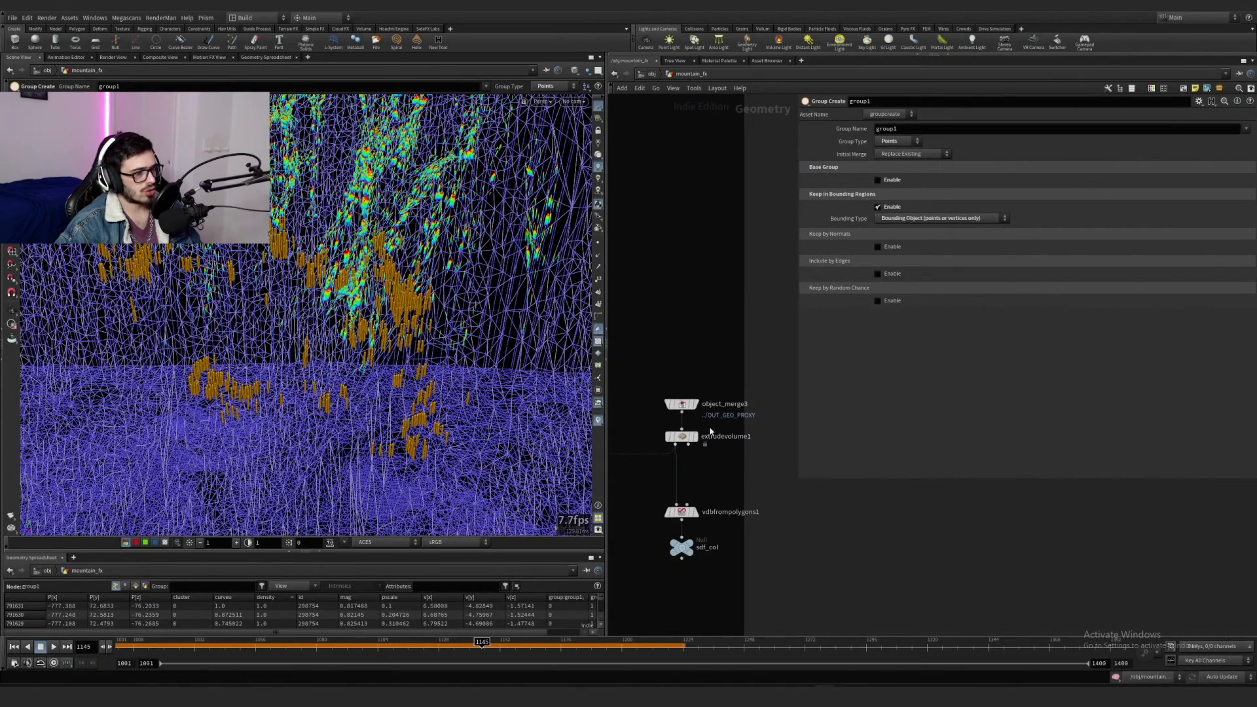
pyautogui.keyDown('alt'); pyautogui.moveTo(423, 371); pyautogui.dragTo(336, 323); pyautogui.keyUp('alt')
pyautogui.keyDown('alt'); pyautogui.moveTo(336, 323); pyautogui.dragTo(418, 395, button='right'); pyautogui.keyUp('alt')
pyautogui.moveTo(658, 481); pyautogui.dragTo(727, 432, button='middle')
pyautogui.click(723, 475)
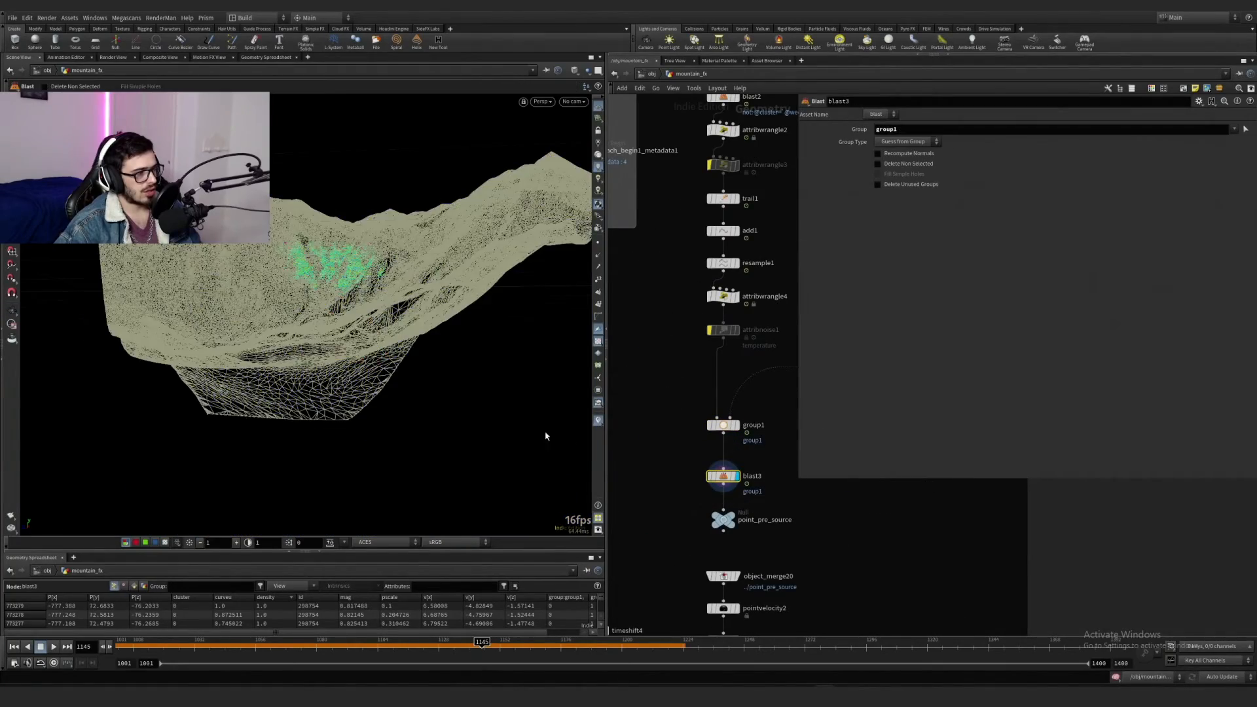
pyautogui.keyDown('alt'); pyautogui.moveTo(546, 436); pyautogui.dragTo(314, 341); pyautogui.keyUp('alt')
pyautogui.scroll(6, 373, 377)
# Step: Display object_merge20 and pointvelocity2 in turn, and examine pointvelocity2's curl noise scale and swirl size settings
pyautogui.moveTo(737, 606); pyautogui.dragTo(689, 381, button='middle')
pyautogui.click(691, 445)
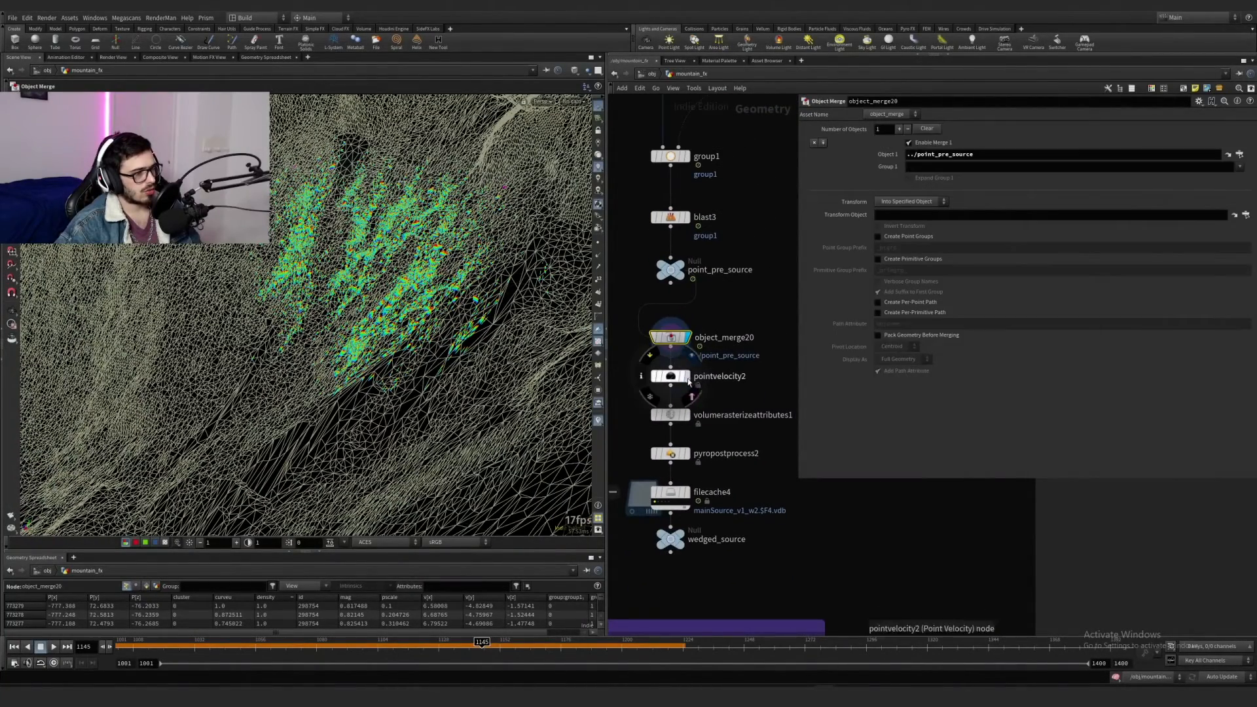
pyautogui.click(684, 378)
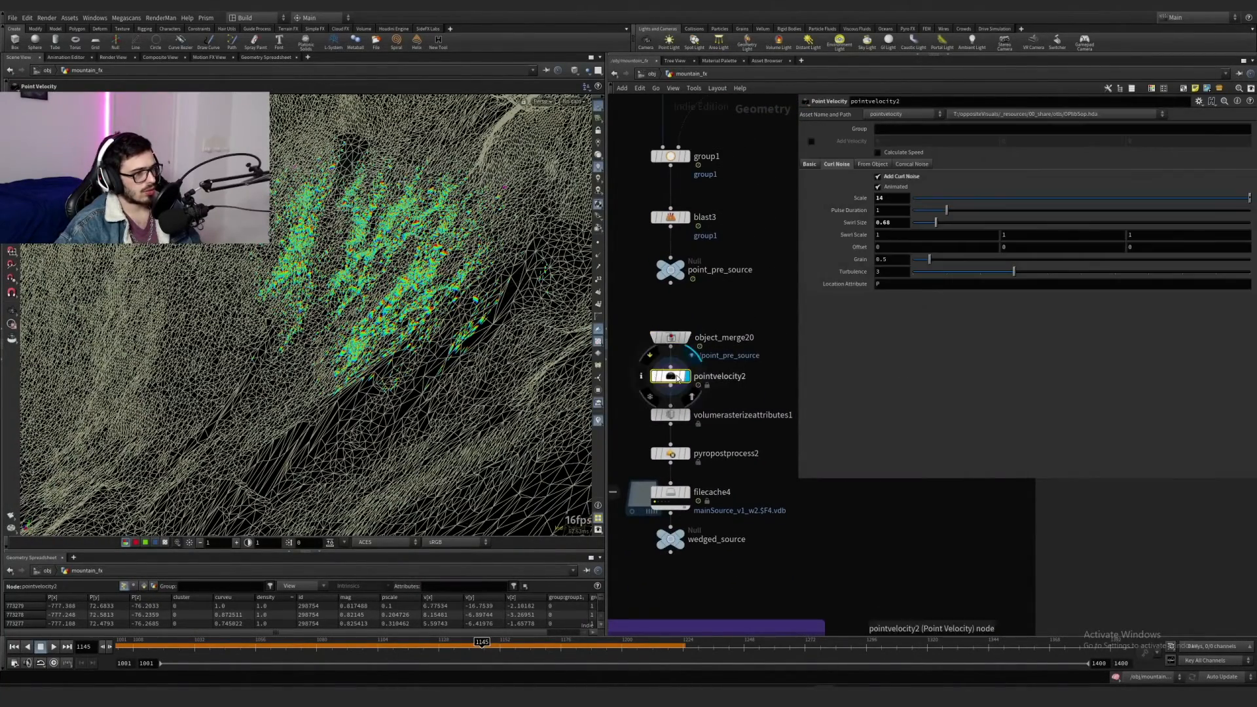
pyautogui.doubleClick(893, 199)
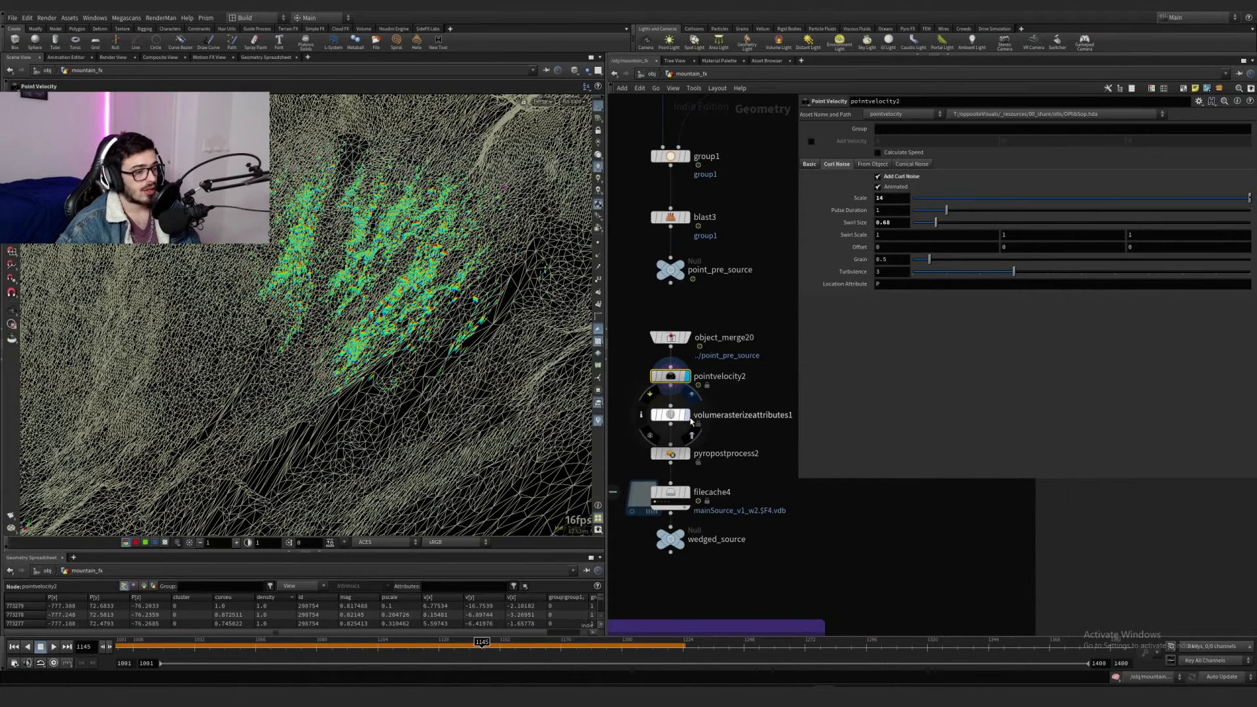
# Step: Display volumerasterizeattributes1 and examine its rasterized attributes, voxel size expression, velocity blur and coverage settings
pyautogui.moveTo(796, 440); pyautogui.dragTo(613, 394)
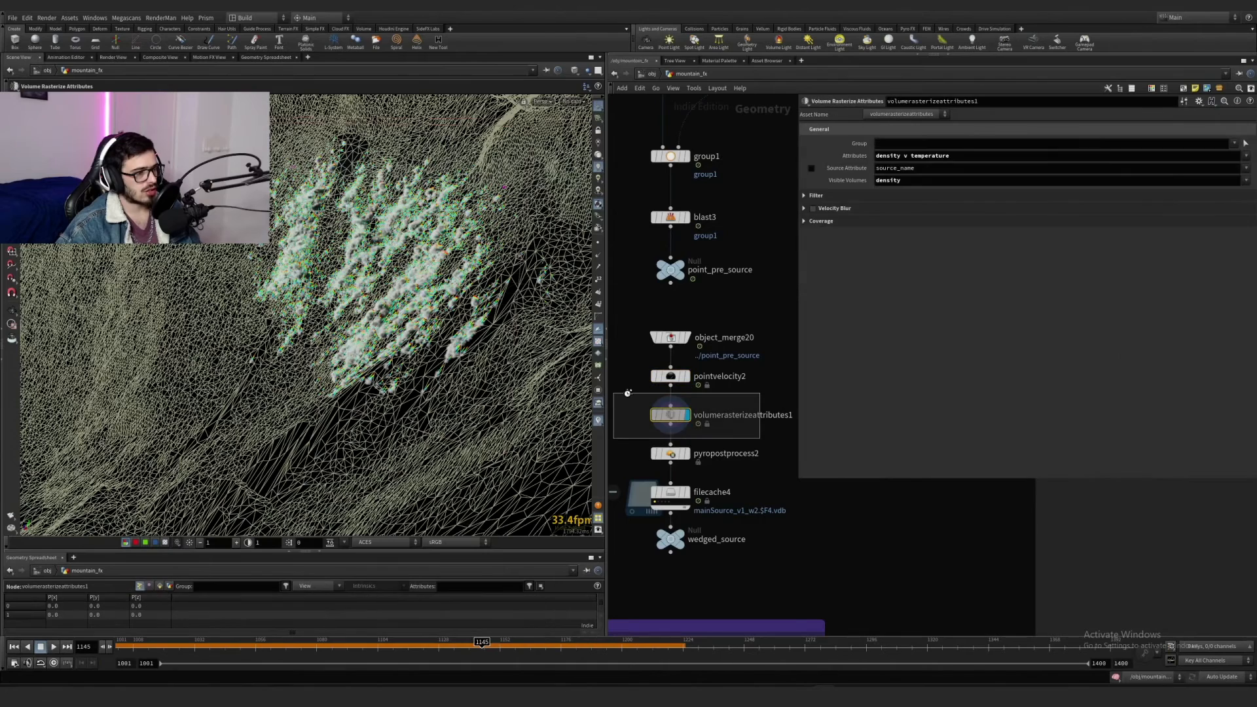
pyautogui.scroll(3, 415, 332)
pyautogui.keyDown('alt'); pyautogui.moveTo(442, 328); pyautogui.dragTo(438, 315); pyautogui.keyUp('alt')
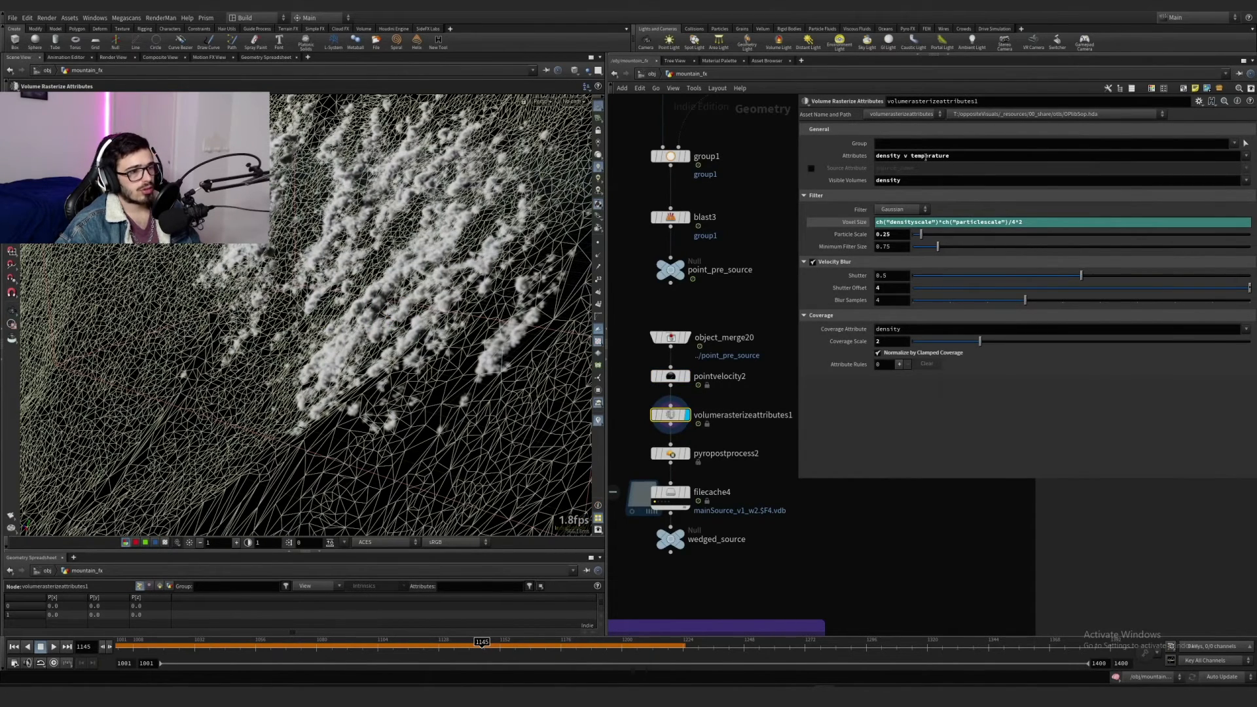
pyautogui.middleClick(669, 420)
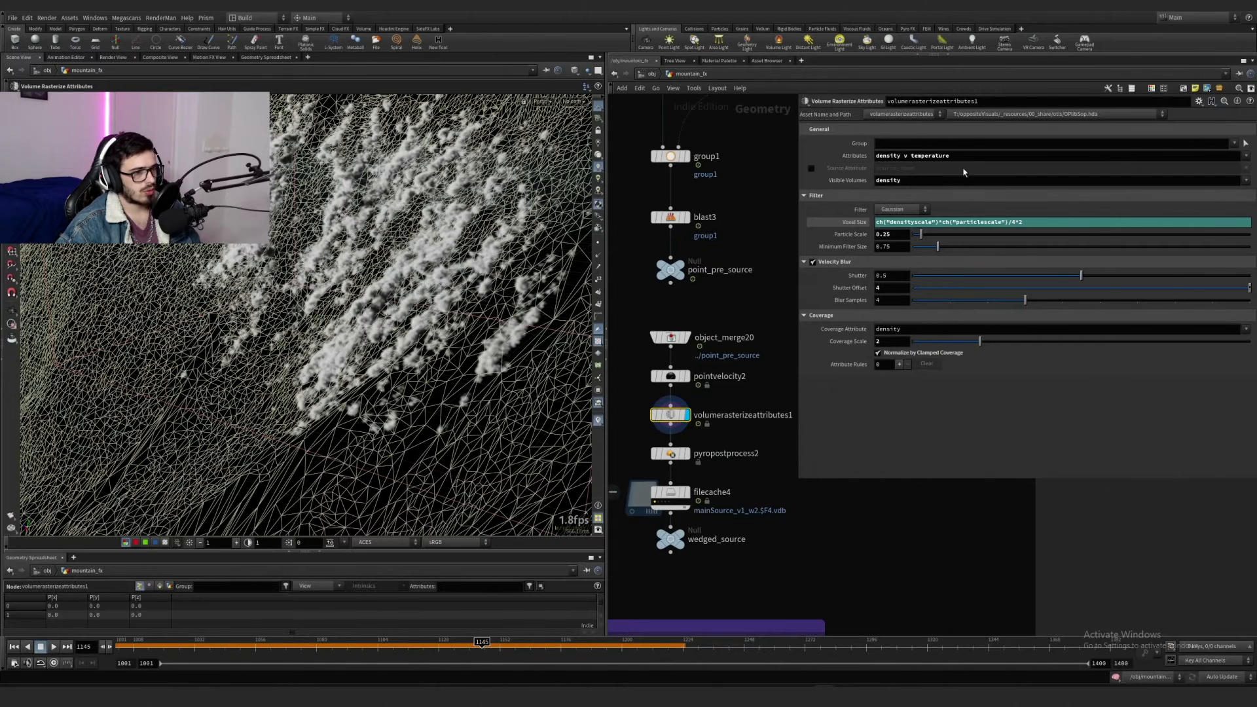
# Step: Display pyropostprocess2 and filecache4 in turn, examining the post-process options and the wedged cache settings
pyautogui.moveTo(773, 478); pyautogui.dragTo(793, 419, button='middle')
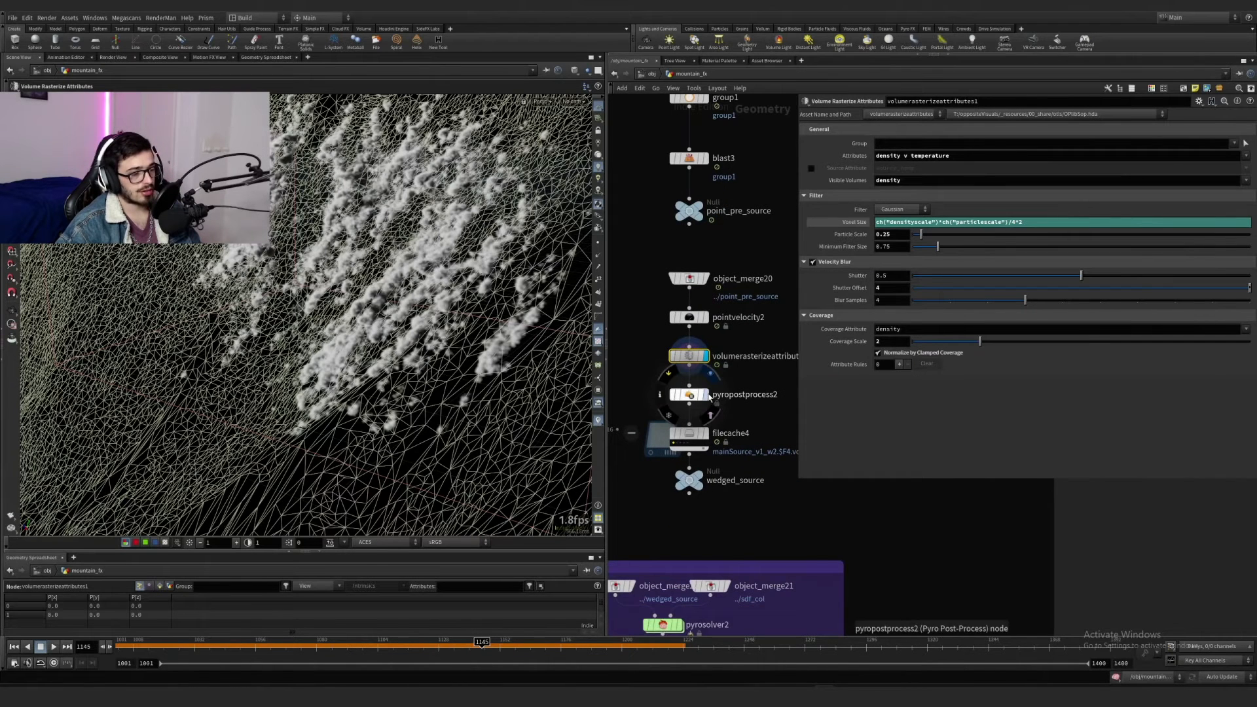
pyautogui.click(686, 397)
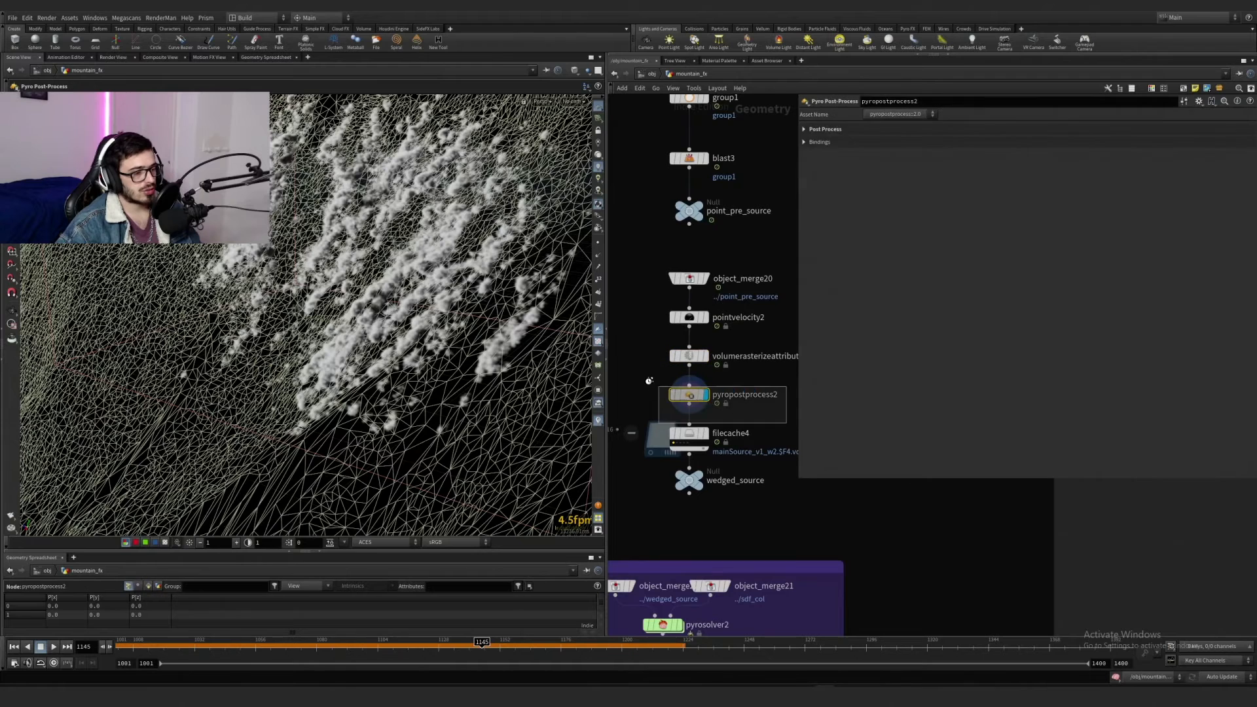
pyautogui.middleClick(686, 401)
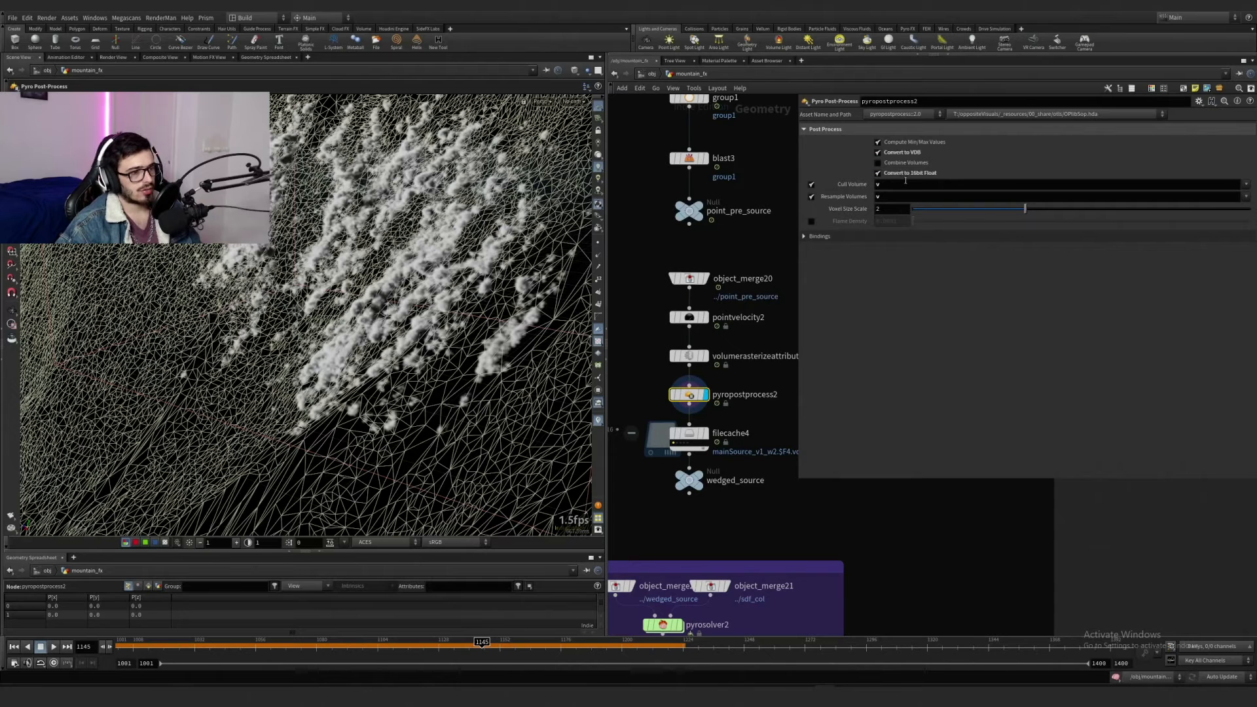
pyautogui.middleClick(708, 439)
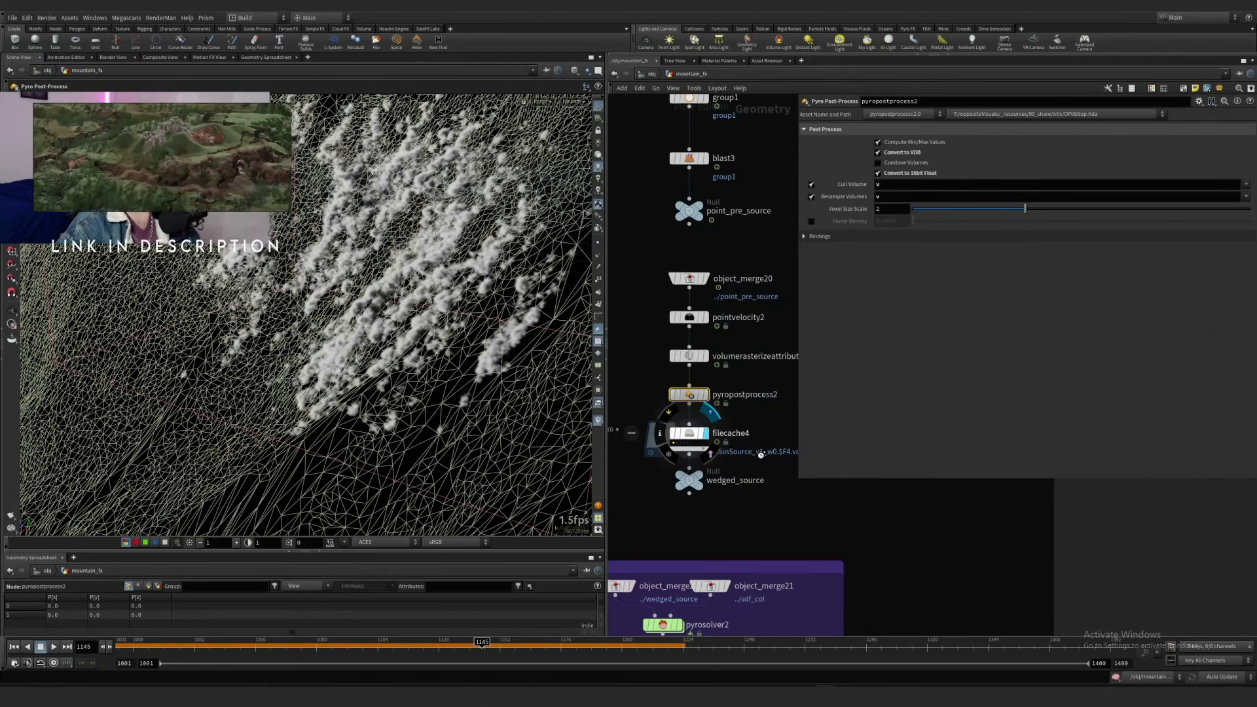
pyautogui.click(704, 438)
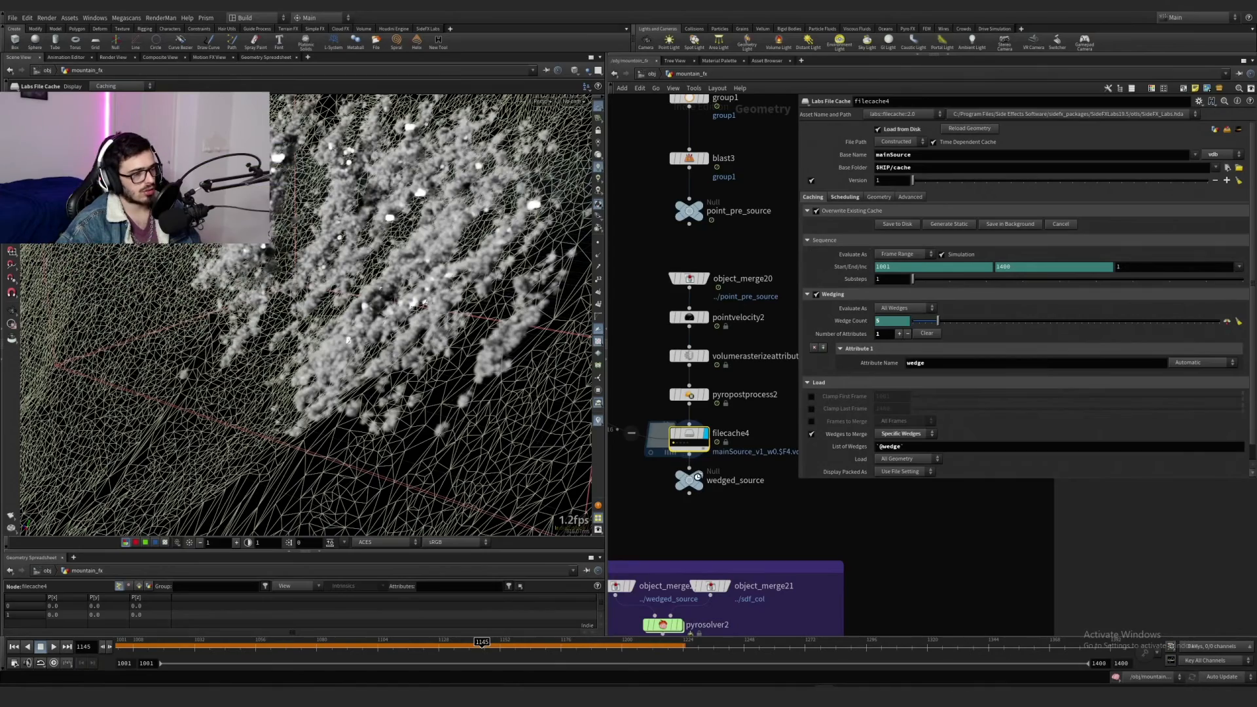
# Step: Display object_merge19 at the head of the bounding-box branch and view its source points on the mountain
pyautogui.scroll(-3, 733, 519)
pyautogui.scroll(-2, 733, 519)
pyautogui.moveTo(652, 506); pyautogui.dragTo(705, 399, button='middle')
pyautogui.scroll(4, 705, 399)
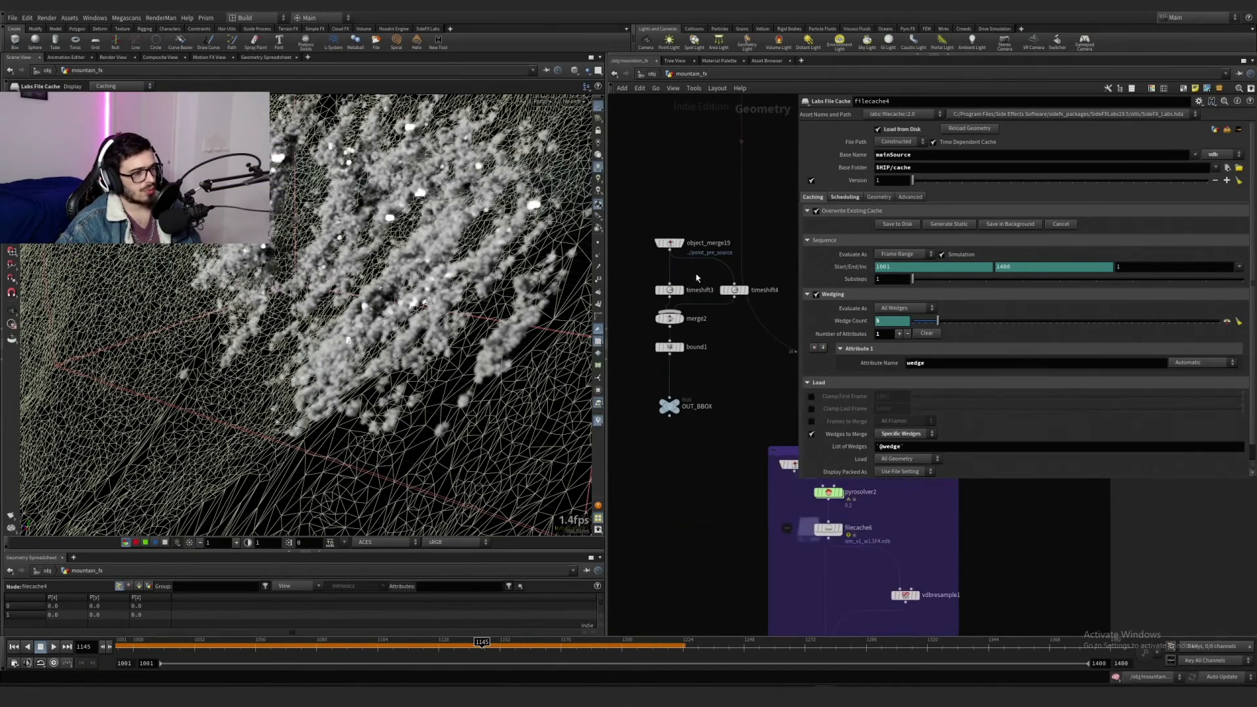
pyautogui.click(682, 243)
pyautogui.moveTo(709, 267); pyautogui.dragTo(631, 219)
pyautogui.moveTo(419, 288); pyautogui.dragTo(182, 404, button='right')
pyautogui.moveTo(183, 403); pyautogui.dragTo(450, 344)
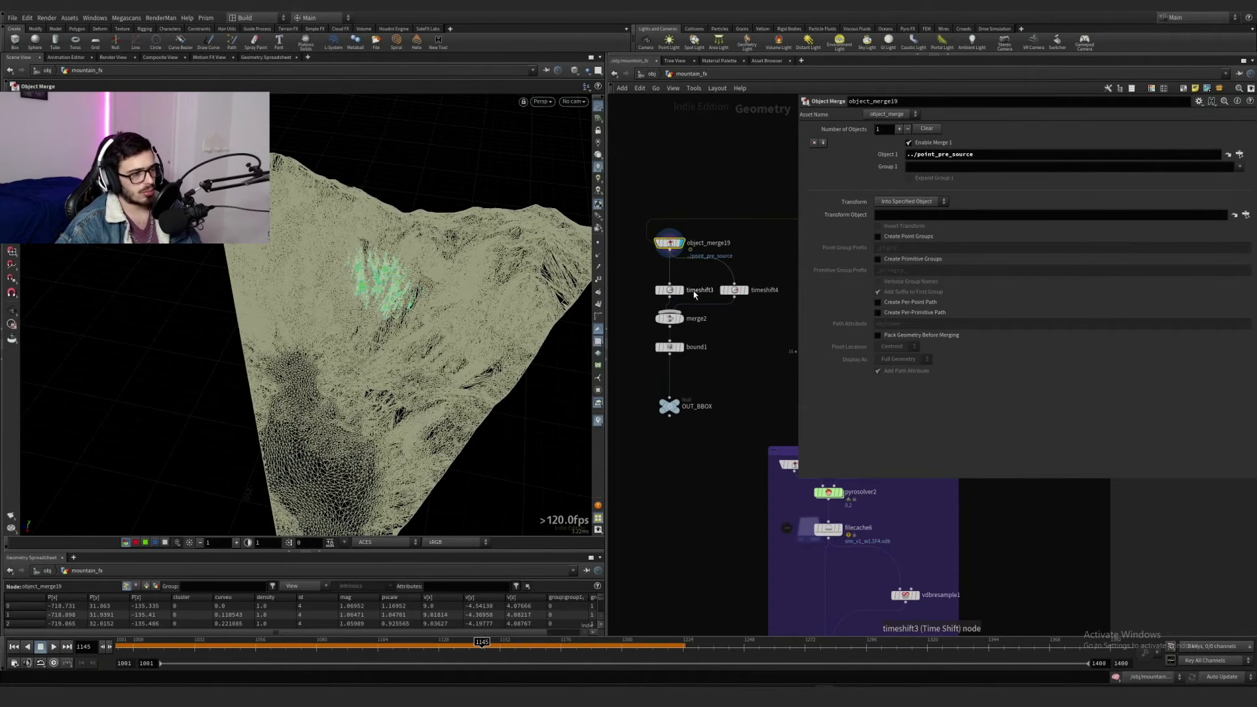
# Step: Check the frame settings of timeshift3 and timeshift4, and display bound1 to inspect the bounding box and its padding
pyautogui.click(660, 300)
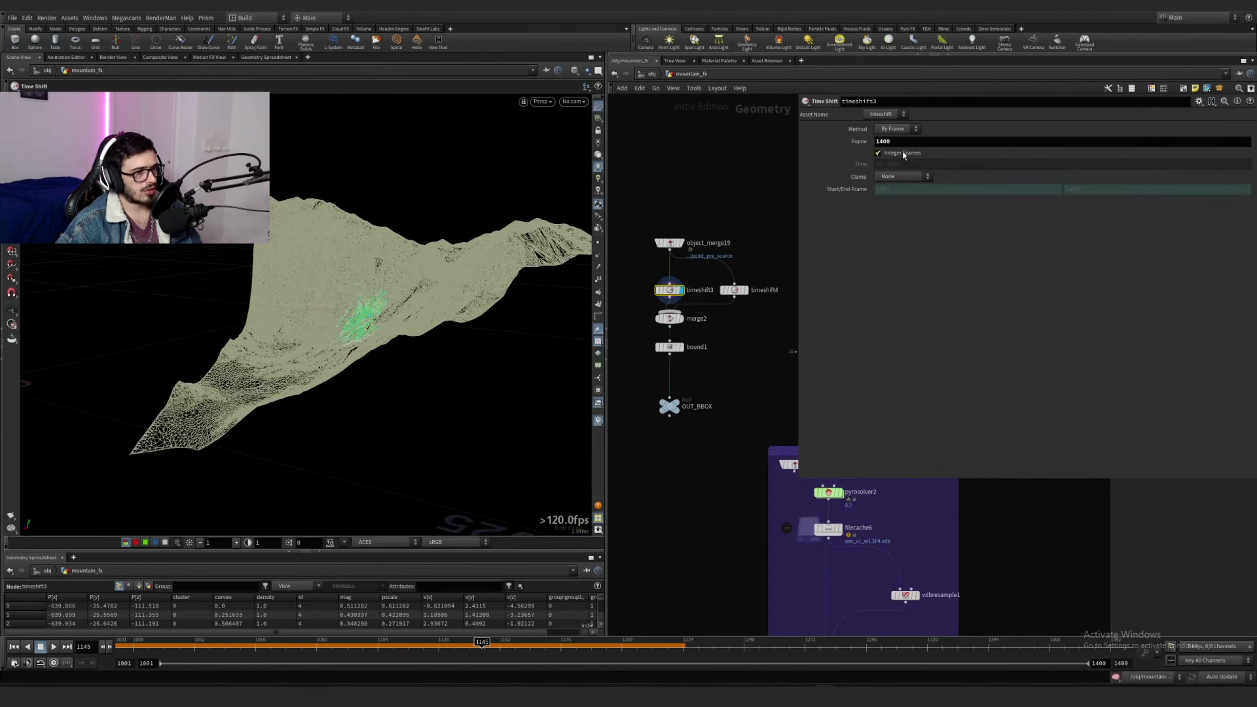
pyautogui.click(742, 290)
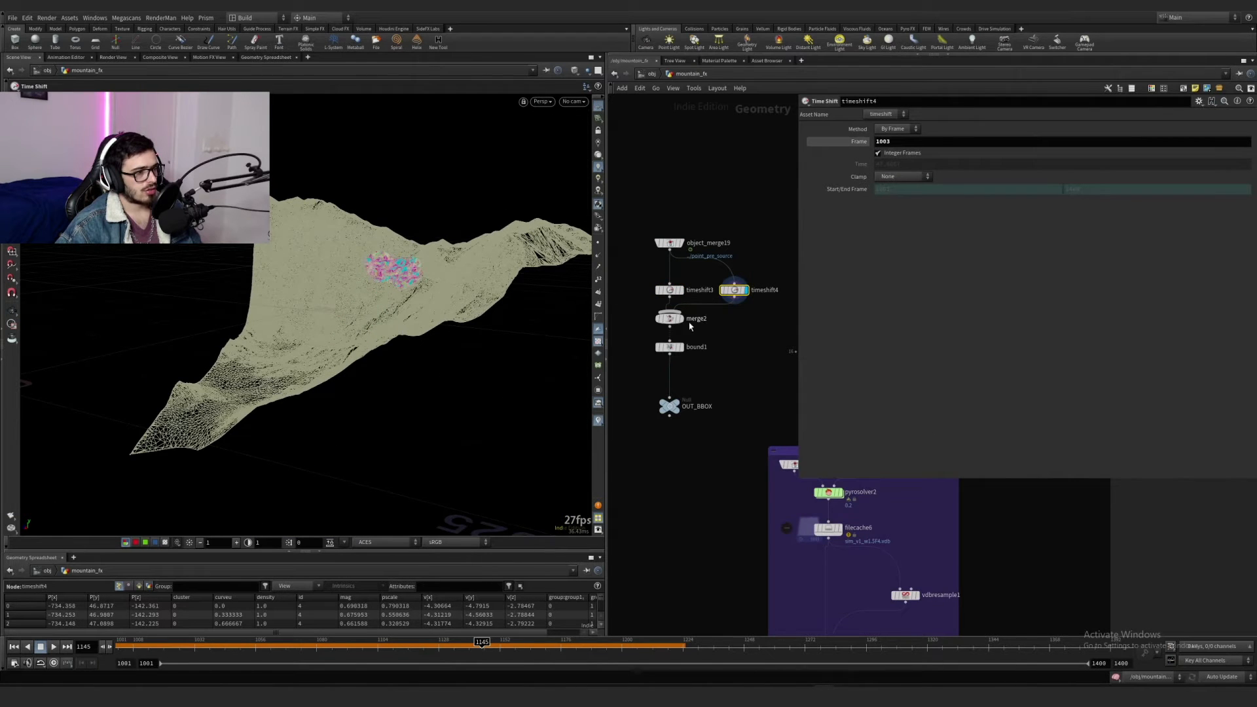
pyautogui.click(669, 347)
pyautogui.scroll(-3, 739, 385)
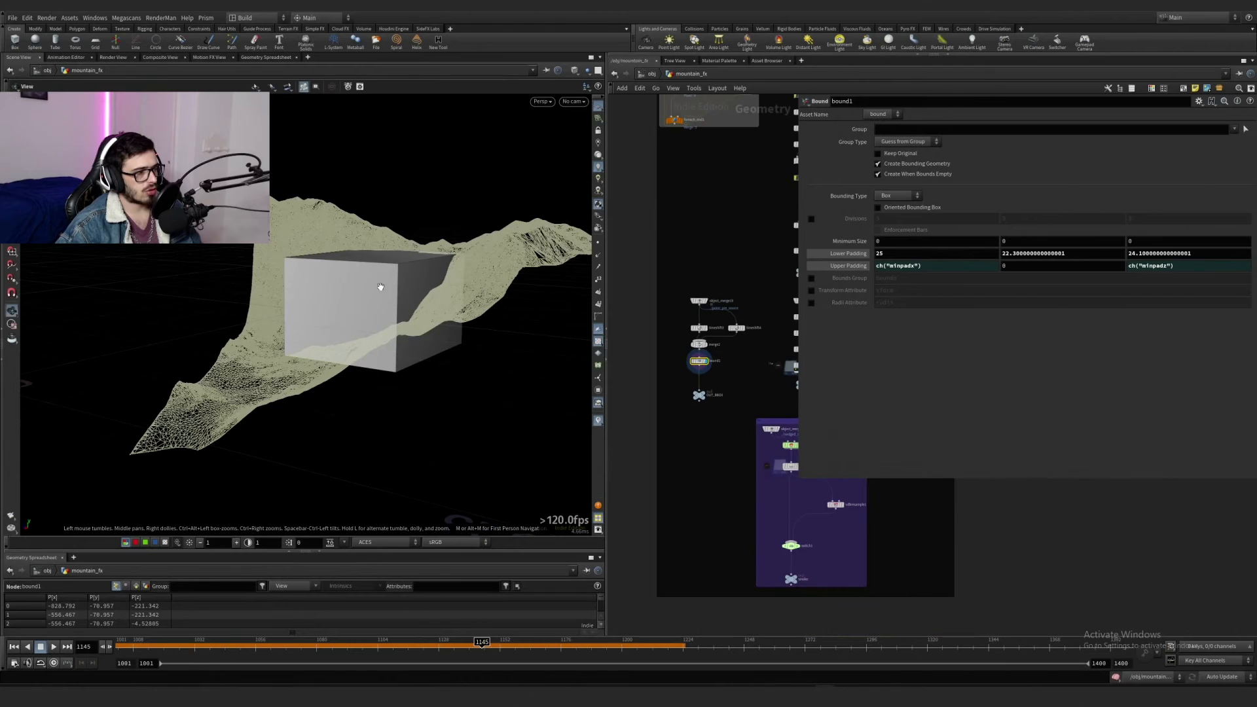
pyautogui.keyDown('alt'); pyautogui.moveTo(379, 283); pyautogui.dragTo(491, 321); pyautogui.keyUp('alt')
# Step: Display the two object merges feeding pyrosolver2, first the wedged_source one and then the sdf_col one
pyautogui.moveTo(729, 401); pyautogui.dragTo(654, 370, button='middle')
pyautogui.scroll(4, 735, 436)
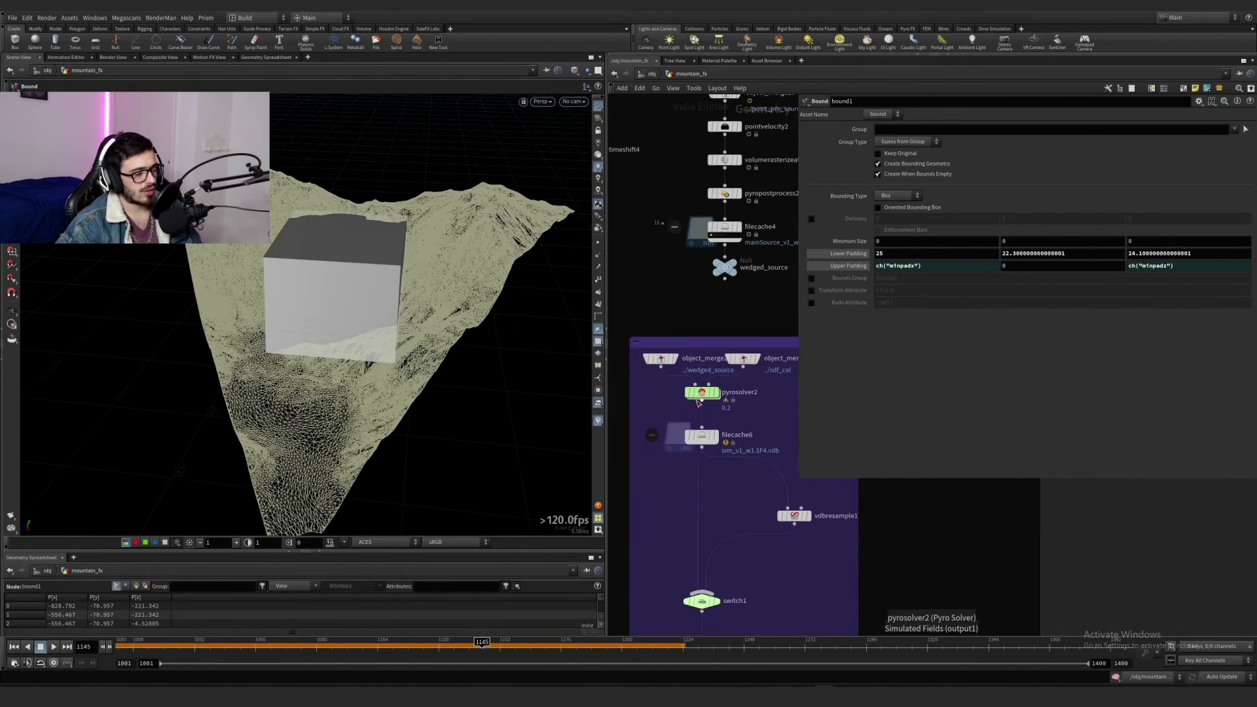
pyautogui.moveTo(705, 391)
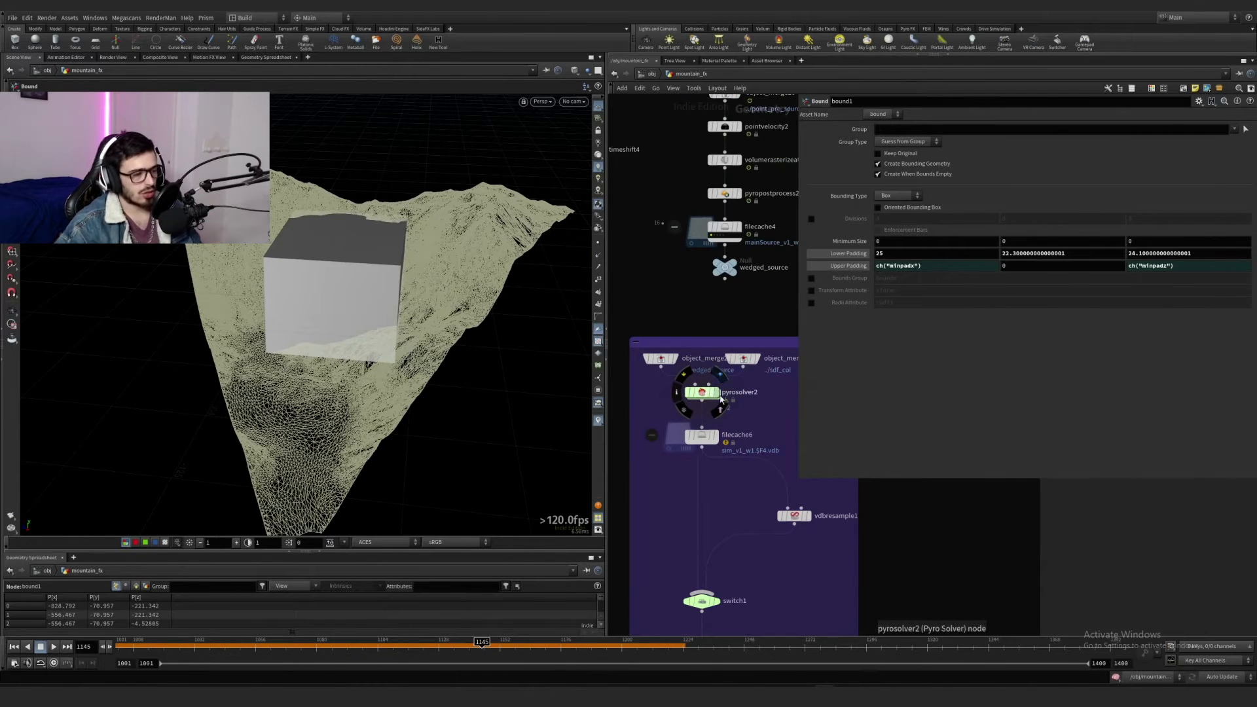
pyautogui.click(675, 359)
pyautogui.click(662, 360)
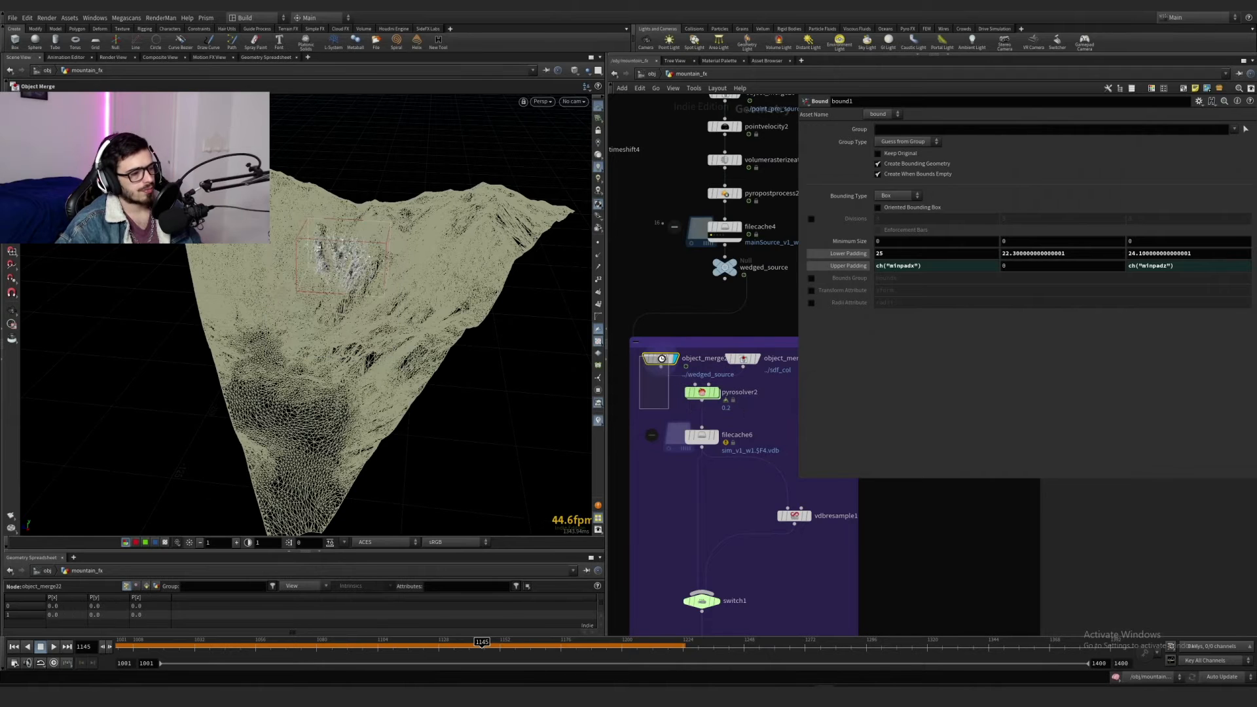
pyautogui.click(744, 359)
# Step: Display vdbfrompolygons1 above sdf_col and examine its voxel size and distance VDB name
pyautogui.scroll(-3, 755, 307)
pyautogui.moveTo(755, 307); pyautogui.dragTo(615, 419, button='middle')
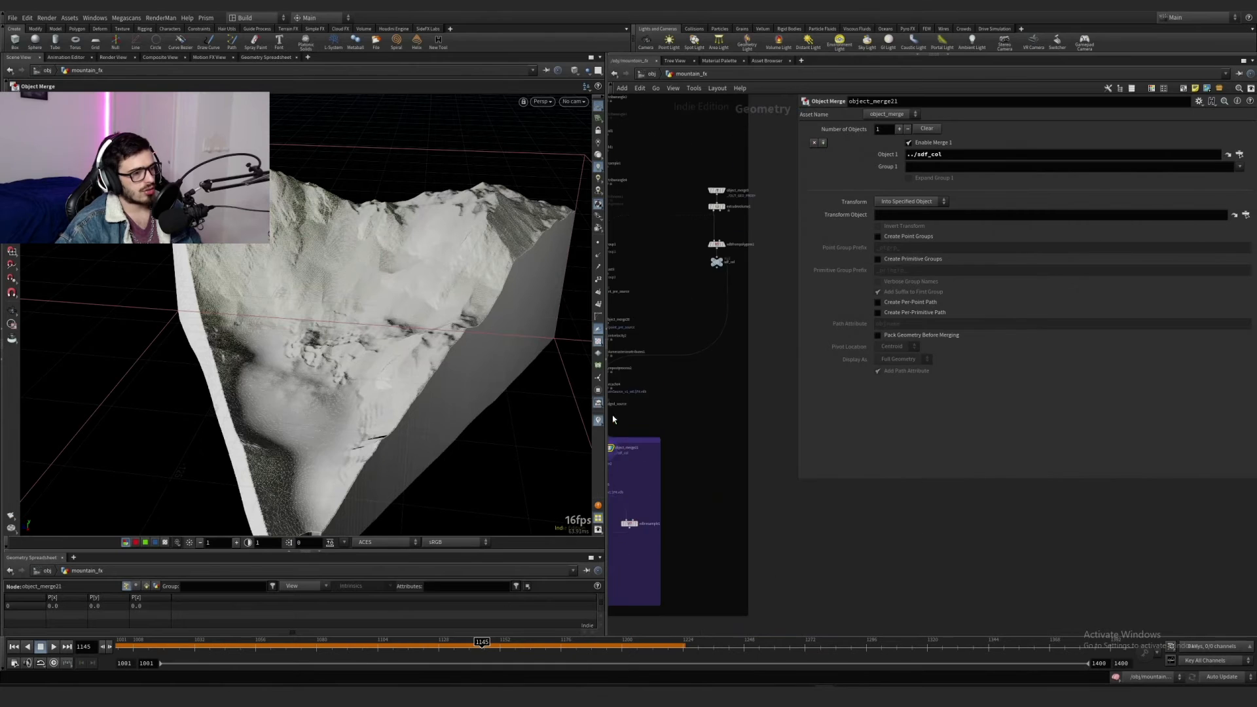
pyautogui.scroll(4, 733, 229)
pyautogui.moveTo(726, 234); pyautogui.dragTo(703, 270)
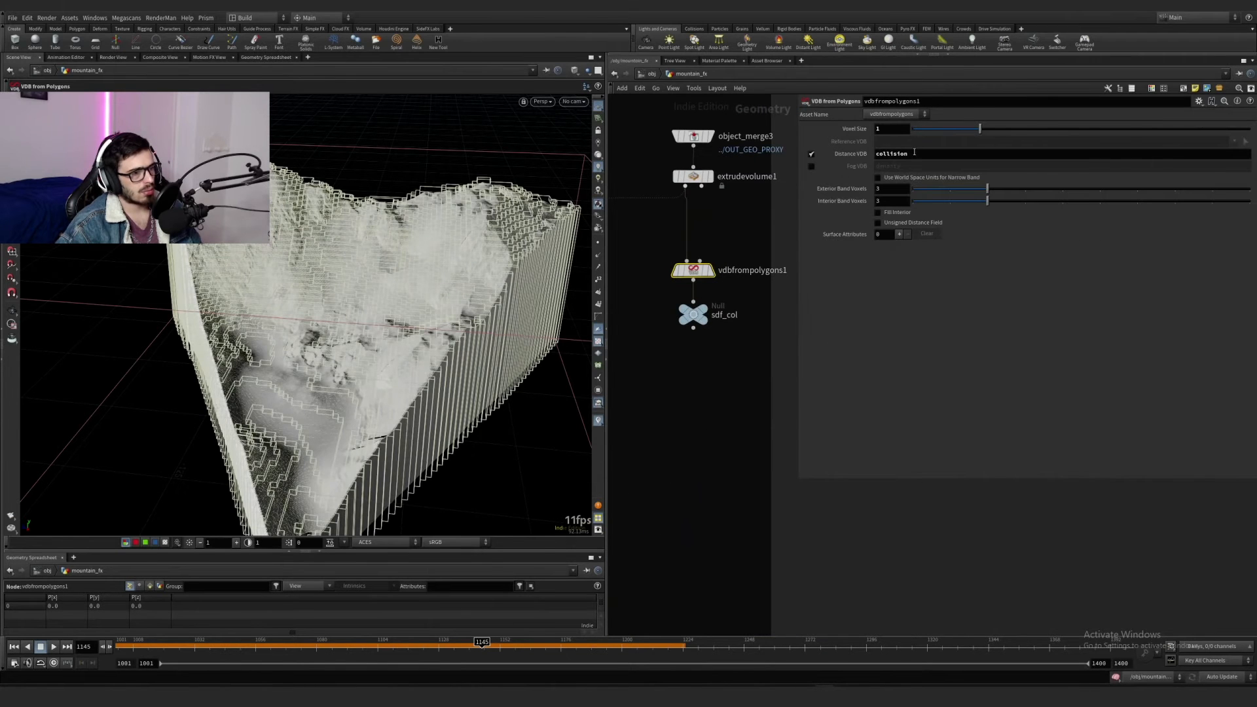
# Step: Go to frame 1001, display pyrosolver2 and select it to show its bounds settings
pyautogui.scroll(-3, 716, 392)
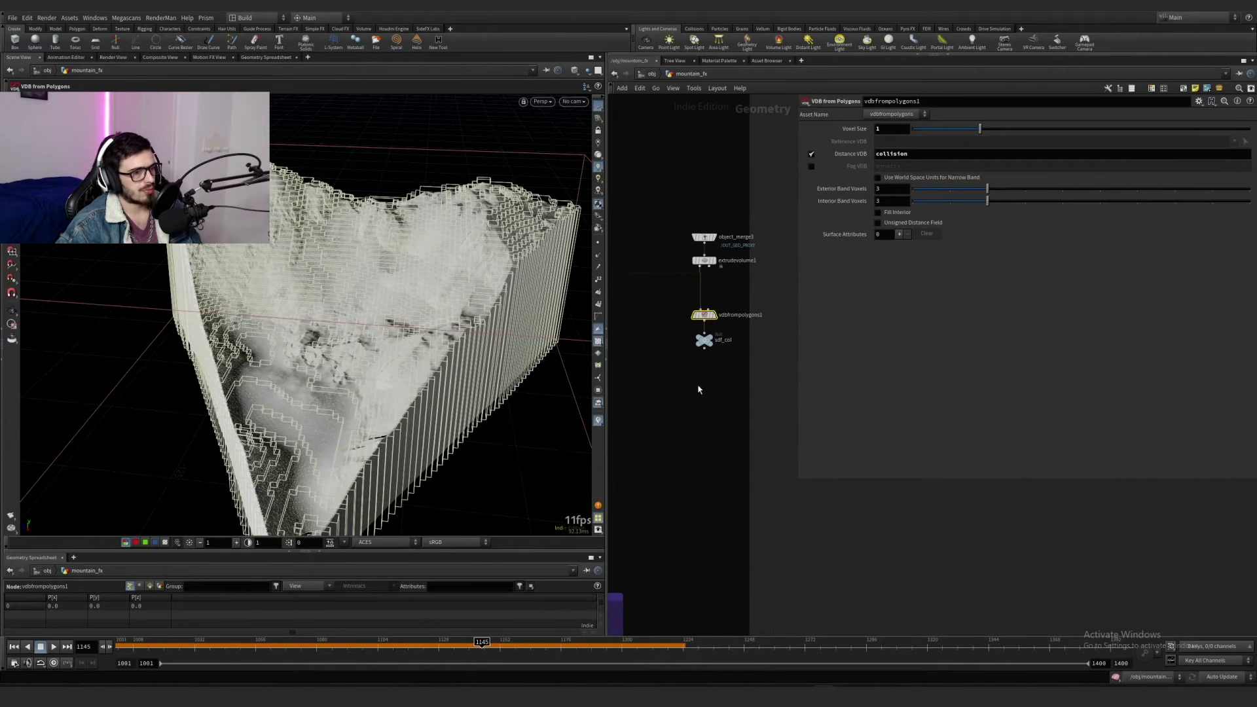
pyautogui.scroll(-1, 705, 392)
pyautogui.moveTo(629, 516); pyautogui.dragTo(791, 285, button='middle')
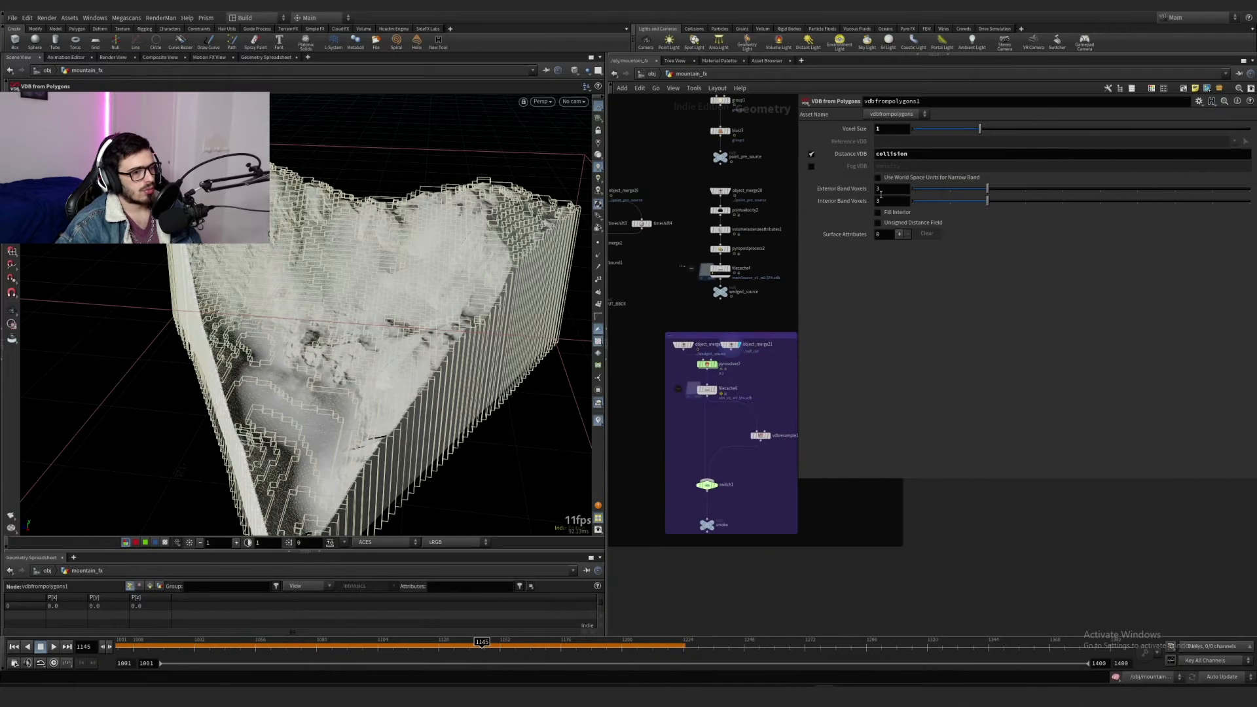
pyautogui.scroll(3, 743, 383)
pyautogui.scroll(3, 708, 378)
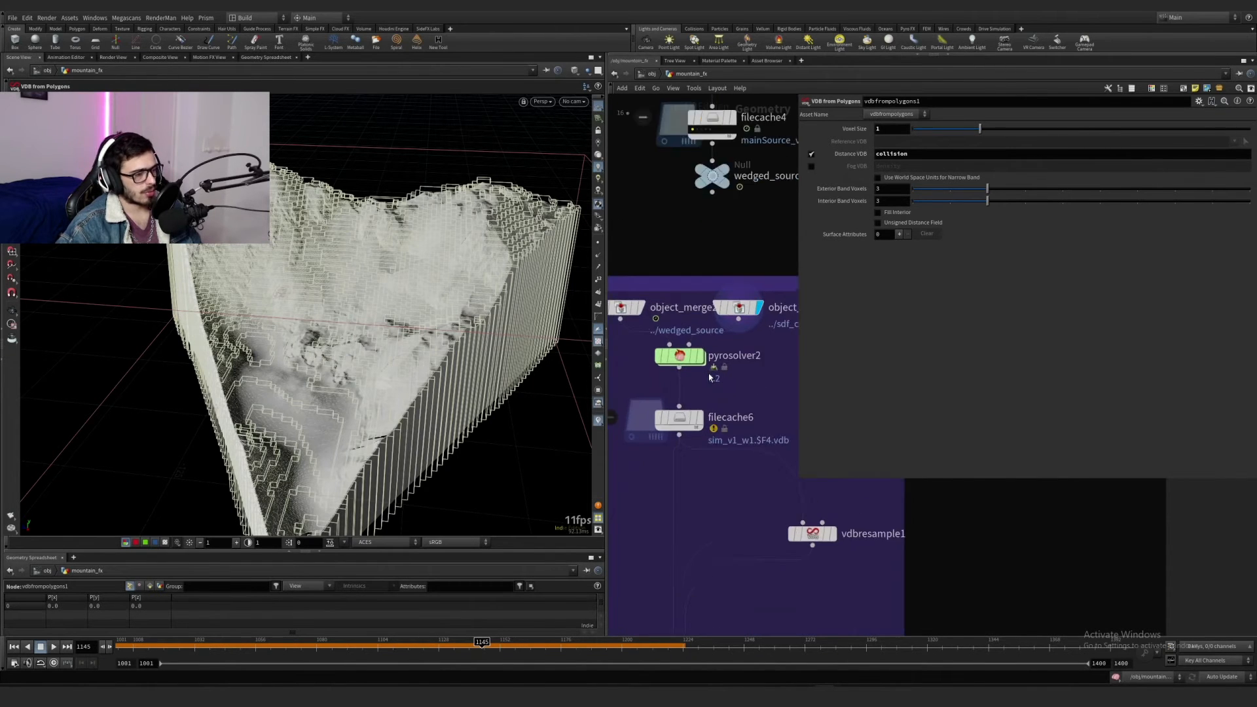
pyautogui.click(116, 647)
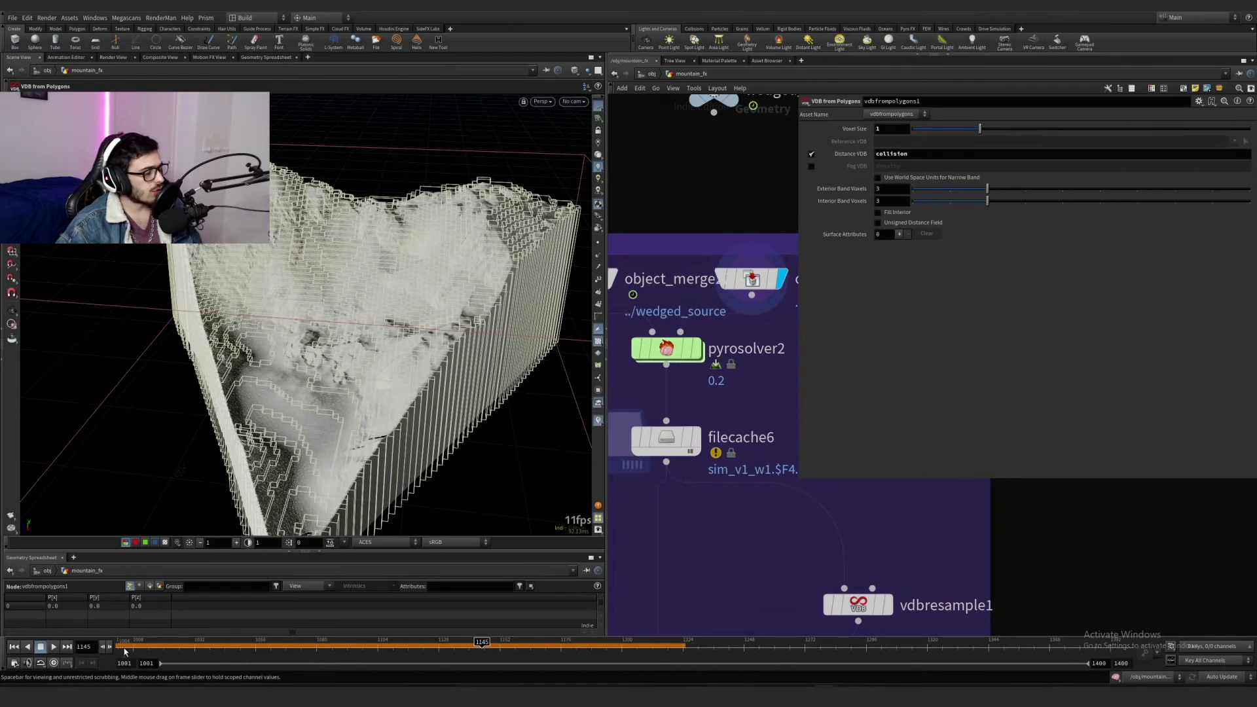
pyautogui.click(698, 349)
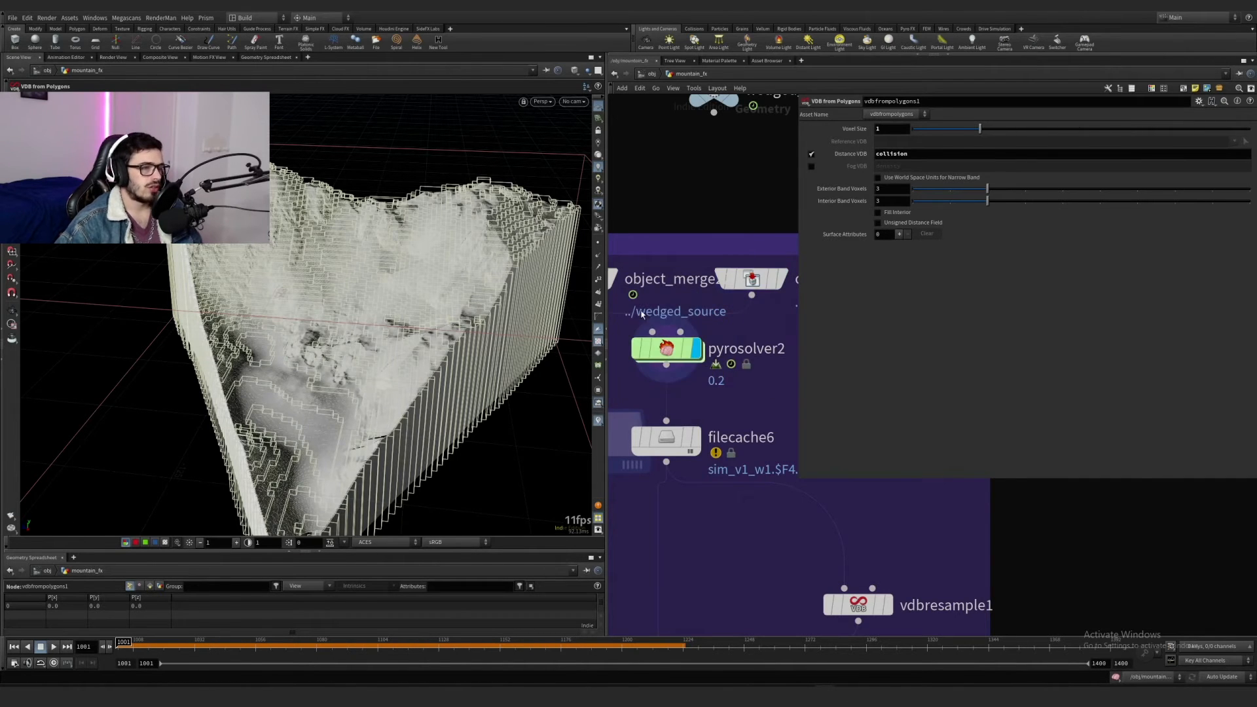
pyautogui.click(666, 349)
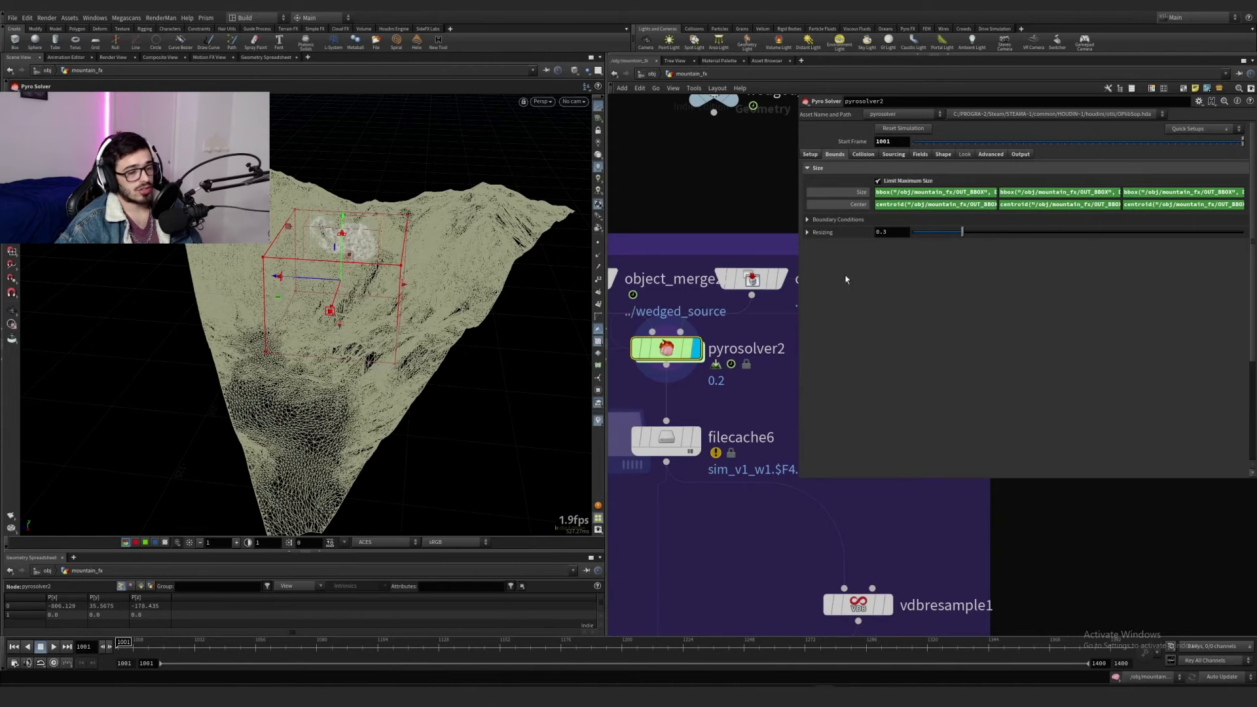
# Step: Examine the bbox expressions referencing OUT_BBOX in pyrosolver2's three maximum Size components
pyautogui.click(885, 192)
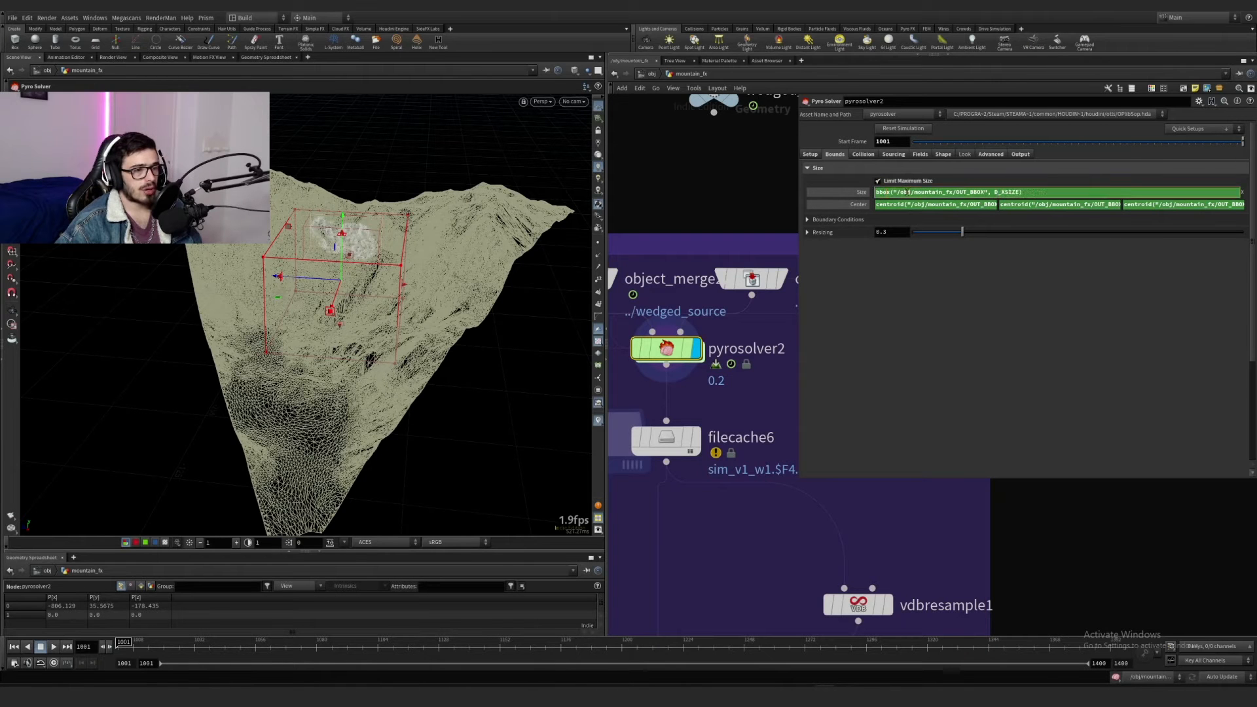
pyautogui.moveTo(908, 192); pyautogui.dragTo(1000, 191)
pyautogui.click(1021, 195)
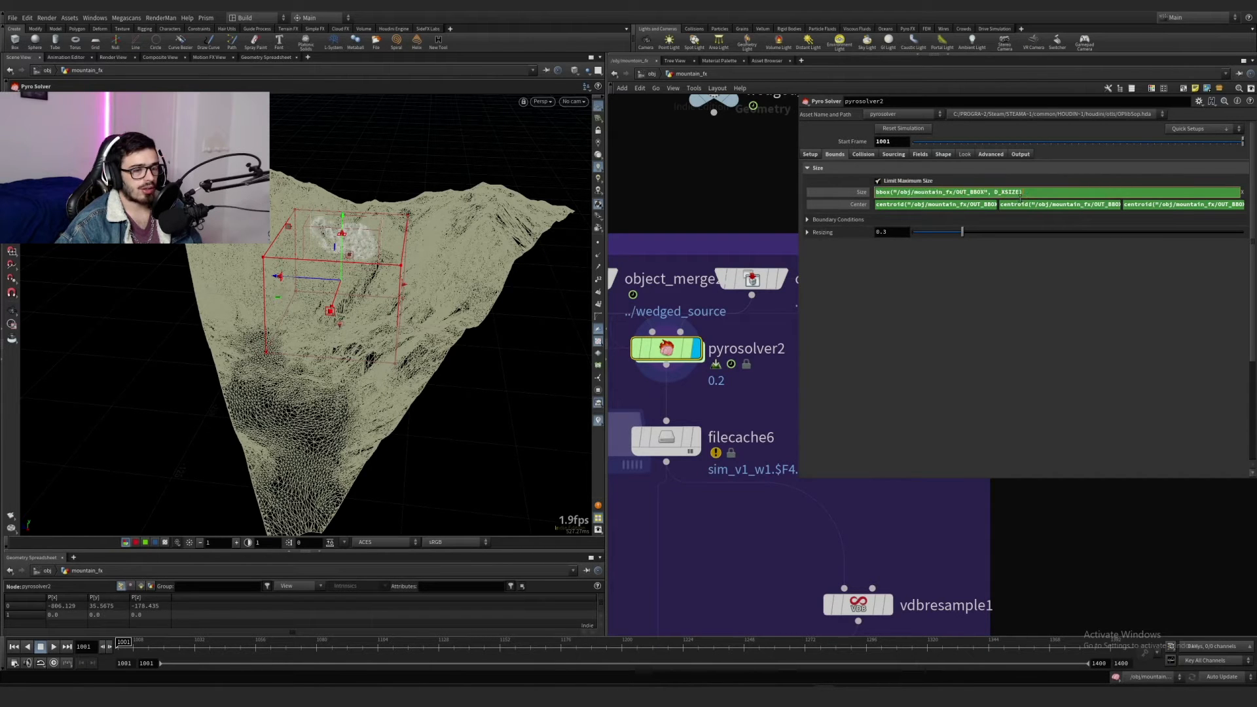
pyautogui.press('Return')
pyautogui.click(1010, 193)
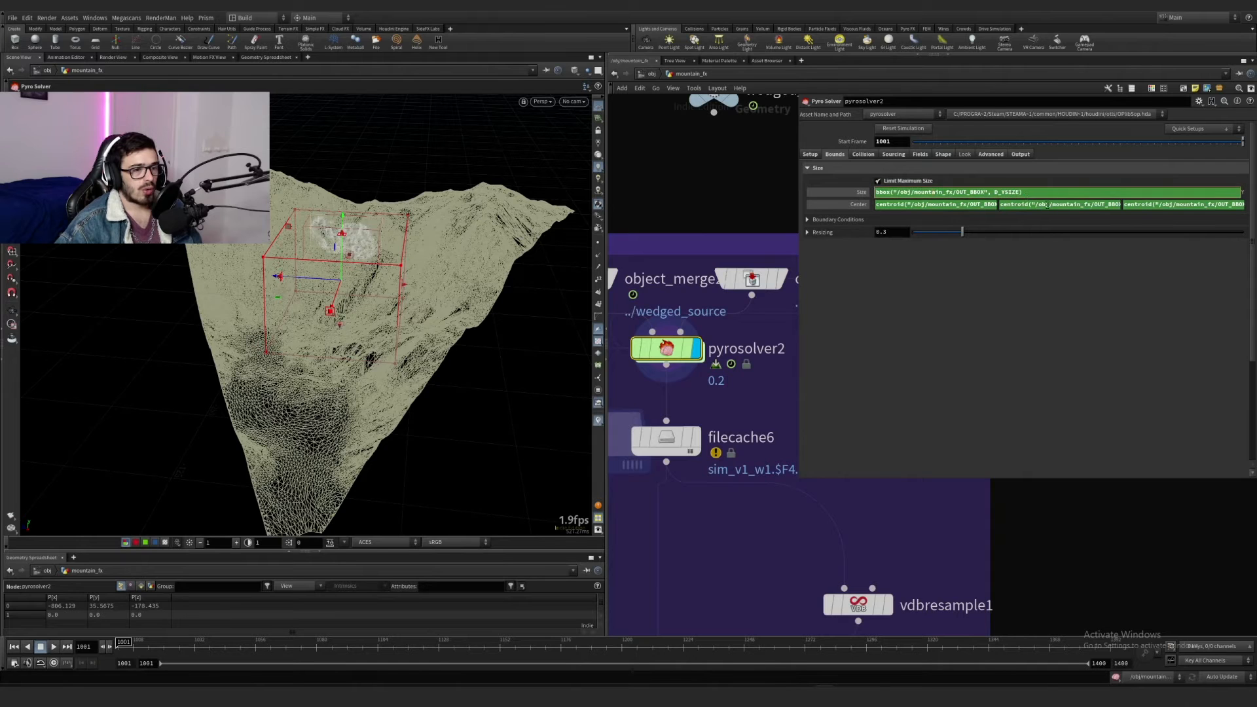
pyautogui.click(1047, 205)
pyautogui.click(1140, 193)
pyautogui.moveTo(1021, 191); pyautogui.dragTo(858, 189)
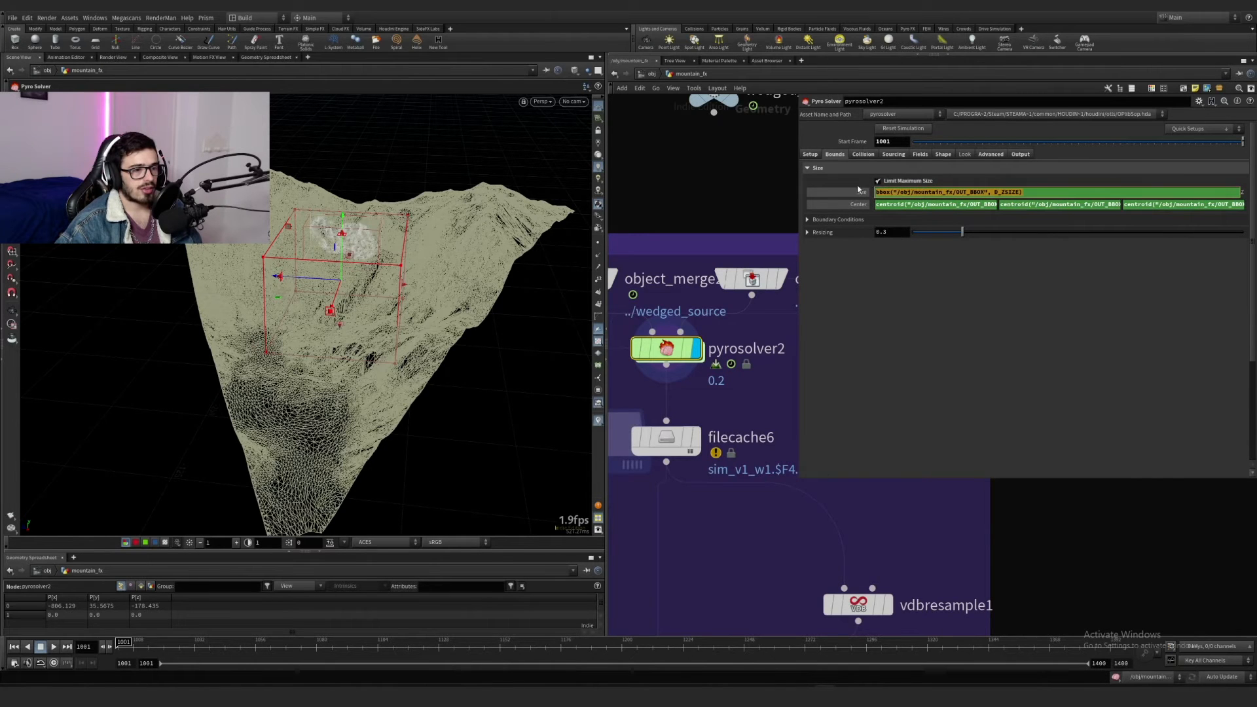
# Step: Examine the centroid expressions referencing OUT_BBOX in pyrosolver2's bounds Center components
pyautogui.click(935, 205)
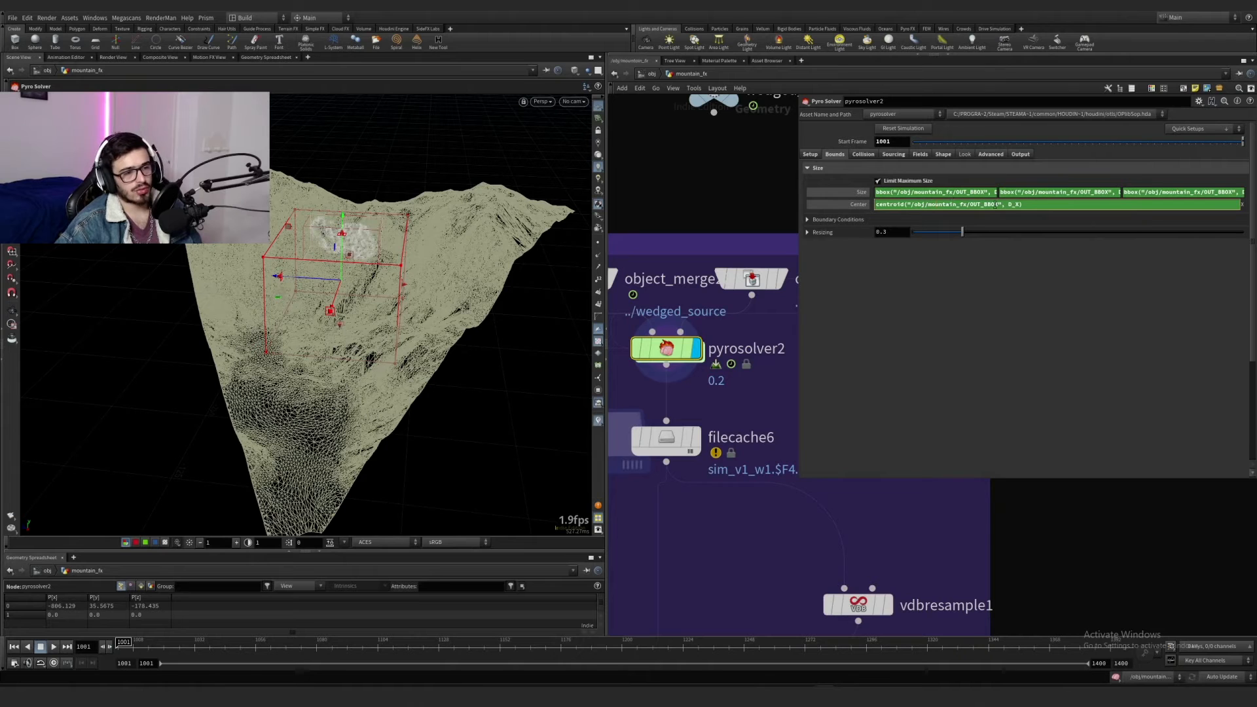
pyautogui.moveTo(1026, 204); pyautogui.dragTo(1007, 204)
pyautogui.click(1036, 245)
pyautogui.click(1059, 205)
pyautogui.click(1097, 267)
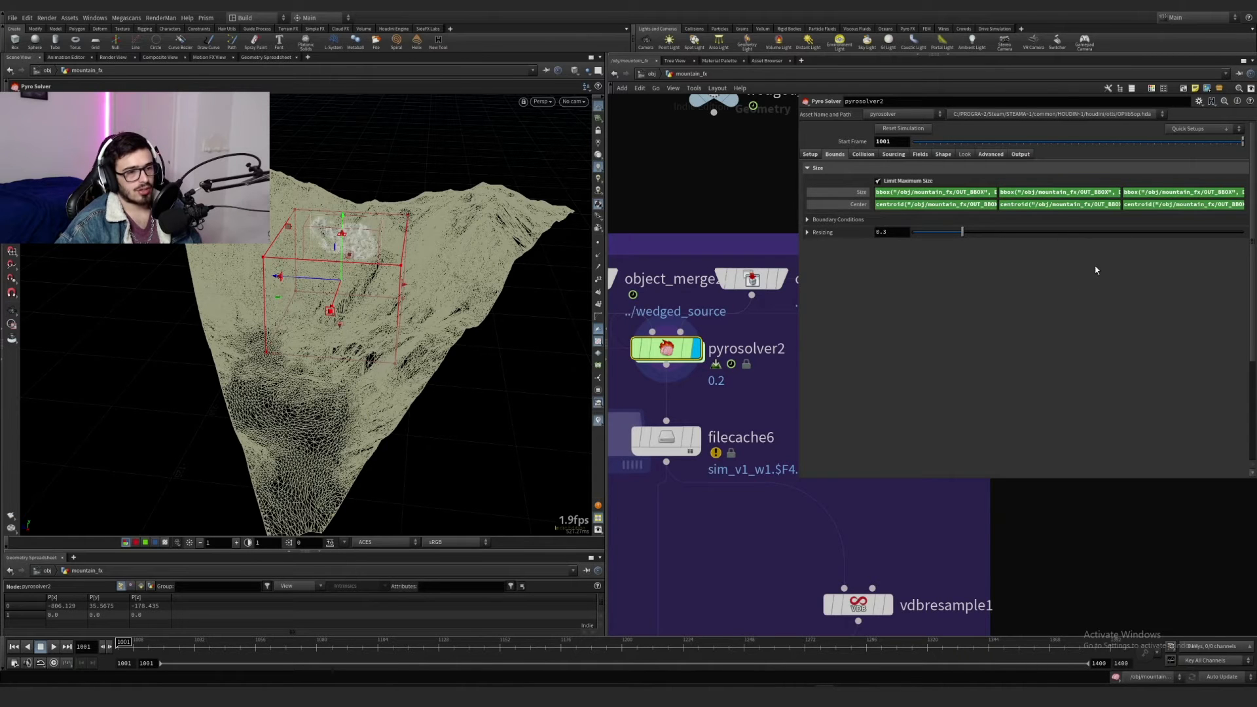
# Step: Trace the reference in pyrosolver2's bounds back to the OUT_BBOX null and select that null in the network
pyautogui.click(1138, 205)
pyautogui.click(971, 373)
pyautogui.scroll(-5, 748, 377)
pyautogui.moveTo(636, 348); pyautogui.dragTo(752, 400, button='middle')
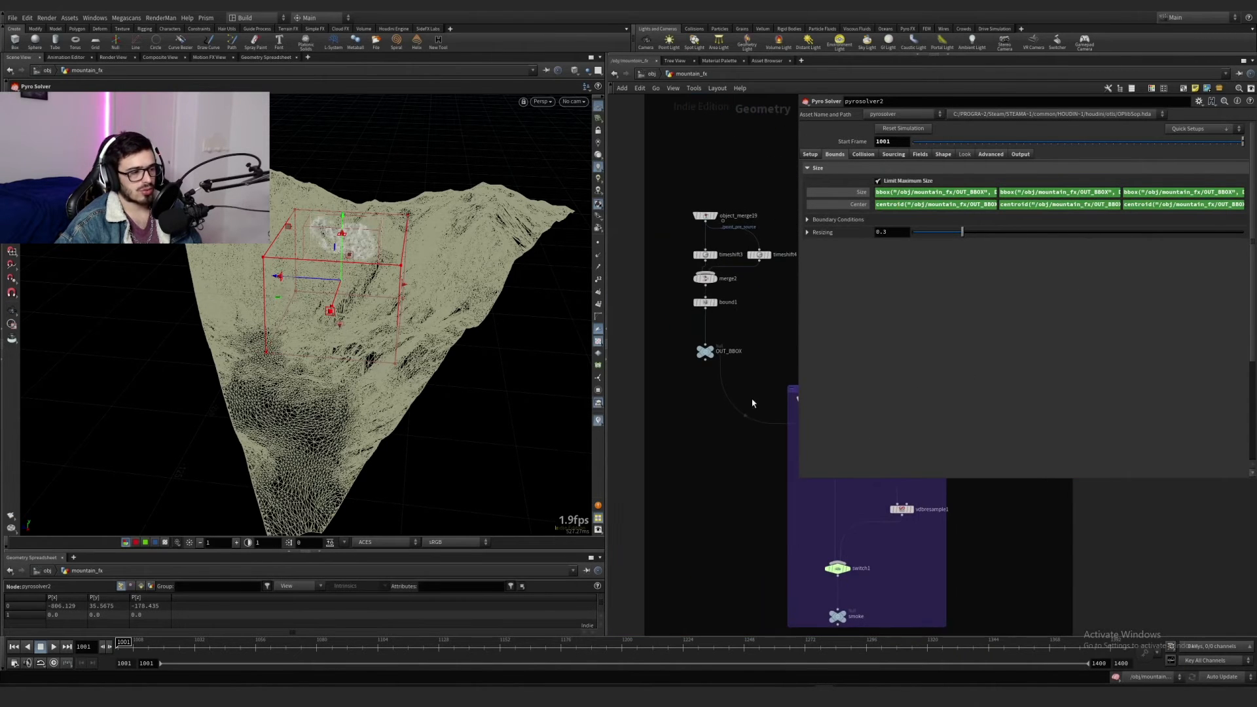
pyautogui.moveTo(752, 397); pyautogui.dragTo(688, 338)
pyautogui.scroll(-1, 735, 417)
pyautogui.moveTo(736, 418); pyautogui.dragTo(646, 367, button='middle')
pyautogui.scroll(4, 734, 401)
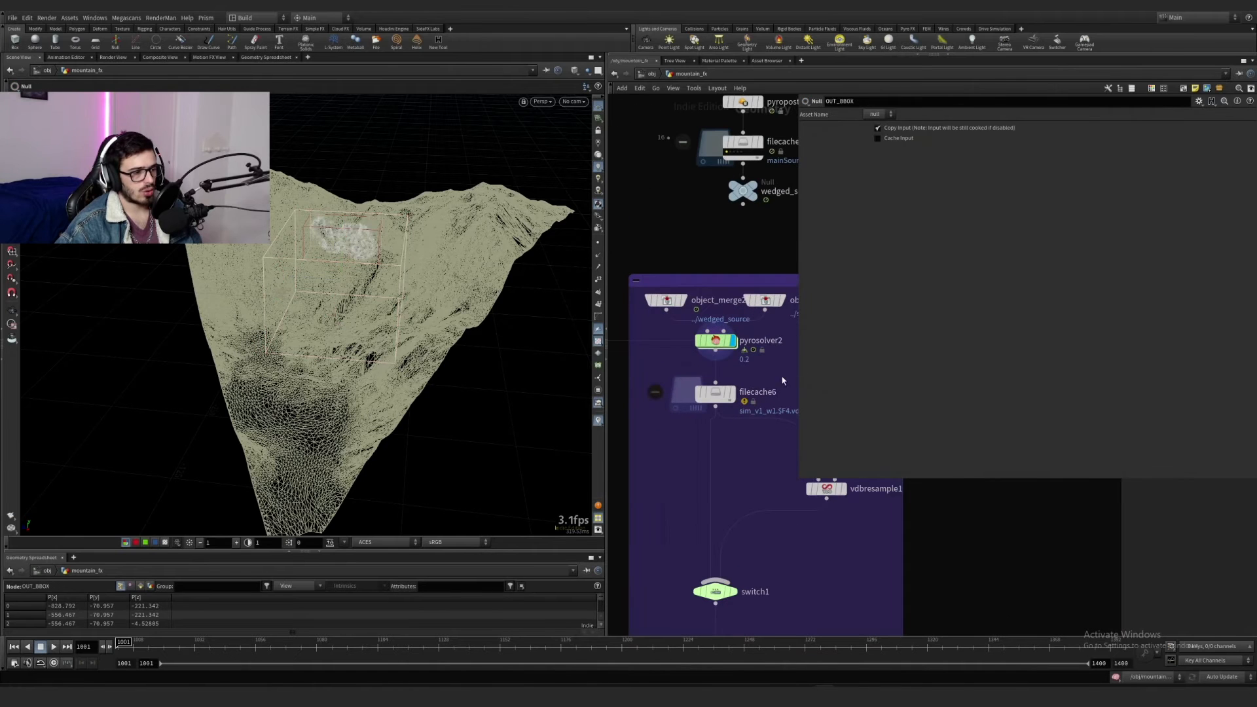
pyautogui.moveTo(782, 378); pyautogui.dragTo(684, 342)
pyautogui.scroll(-4, 636, 364)
pyautogui.moveTo(623, 367); pyautogui.dragTo(744, 407, button='middle')
pyautogui.moveTo(701, 367); pyautogui.dragTo(666, 323)
pyautogui.moveTo(727, 418); pyautogui.dragTo(617, 392, button='middle')
pyautogui.scroll(3, 687, 405)
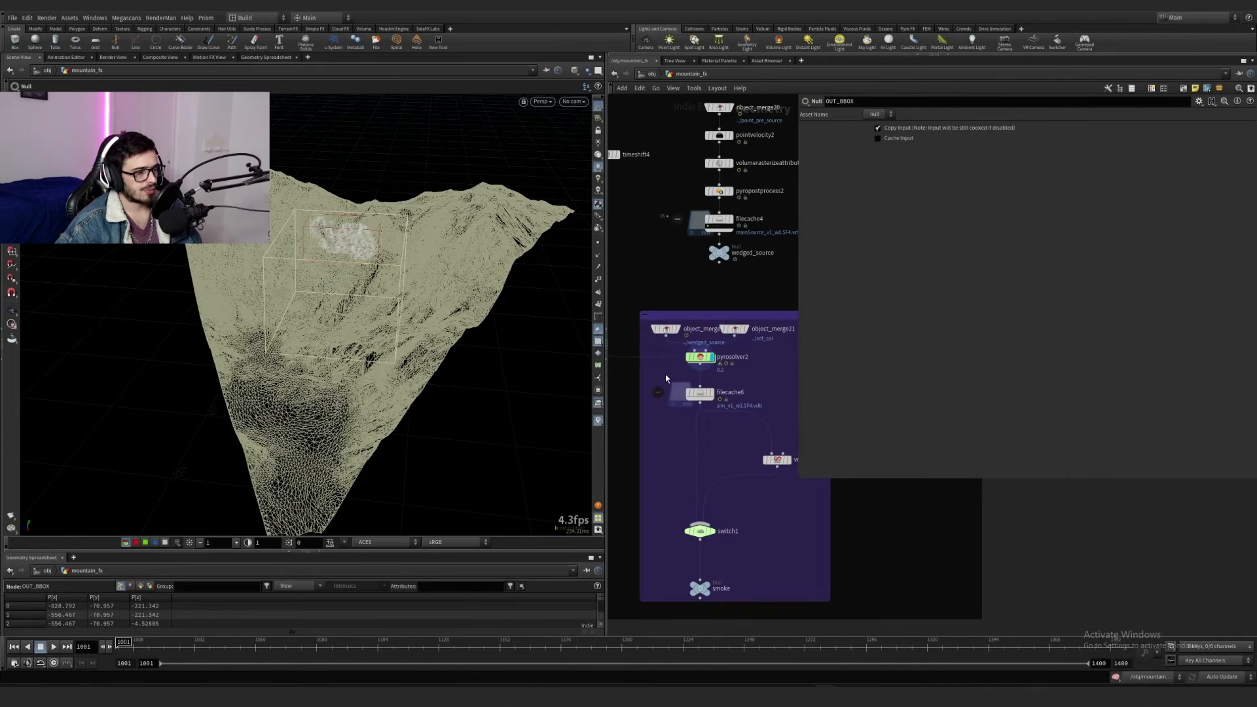
# Step: Select pyrosolver2 and examine its collision range, source frame range and the density, temperature, flame and vel source volumes
pyautogui.moveTo(667, 376); pyautogui.dragTo(716, 348)
pyautogui.click(862, 155)
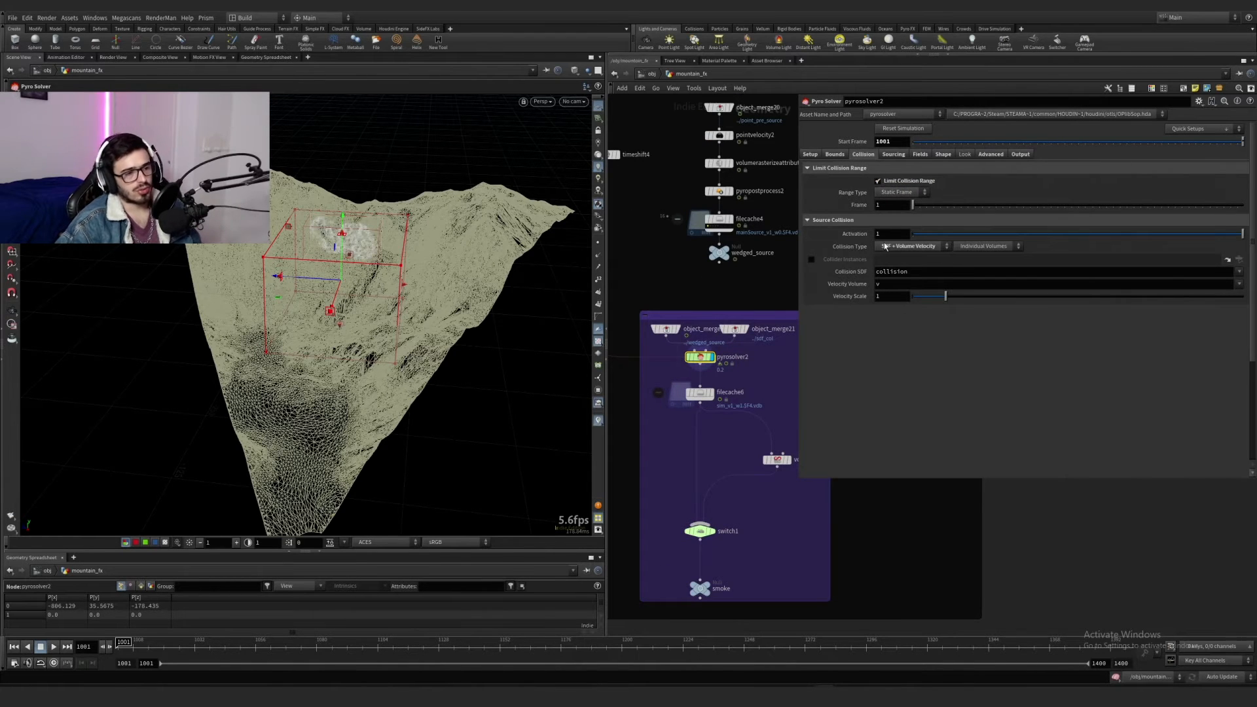
pyautogui.click(891, 154)
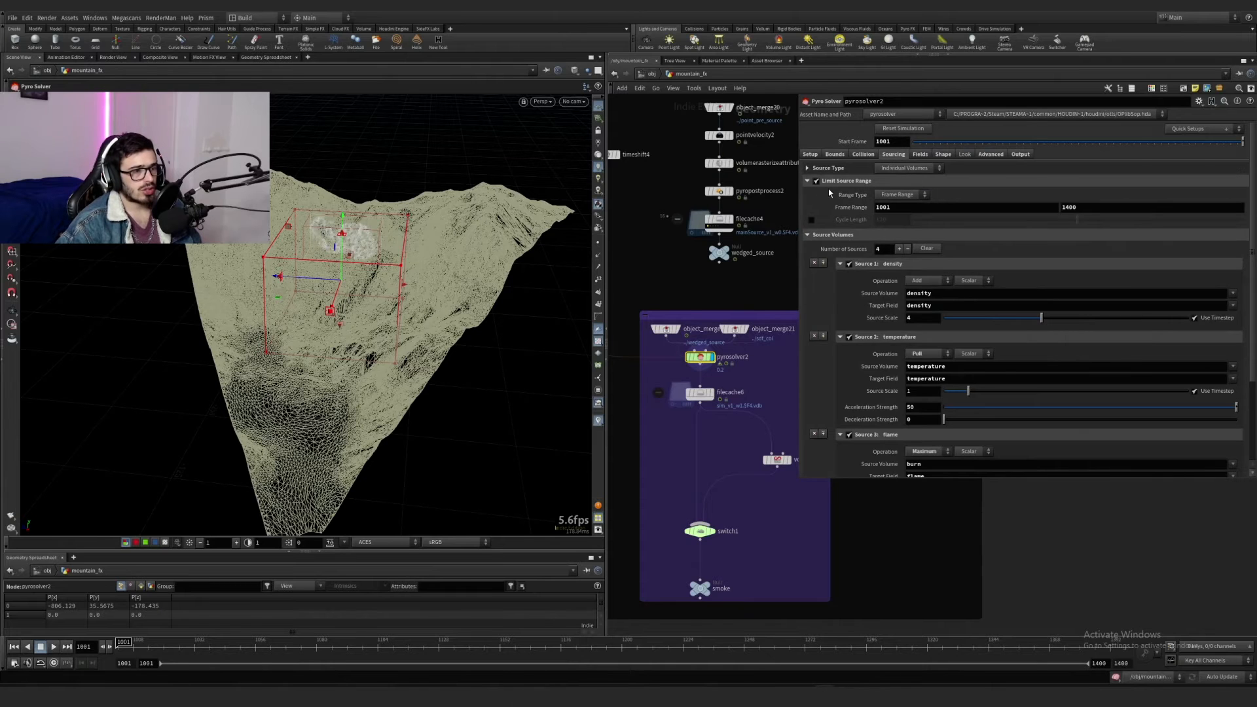
pyautogui.moveTo(1078, 207); pyautogui.dragTo(1053, 210)
pyautogui.moveTo(894, 207); pyautogui.dragTo(818, 218)
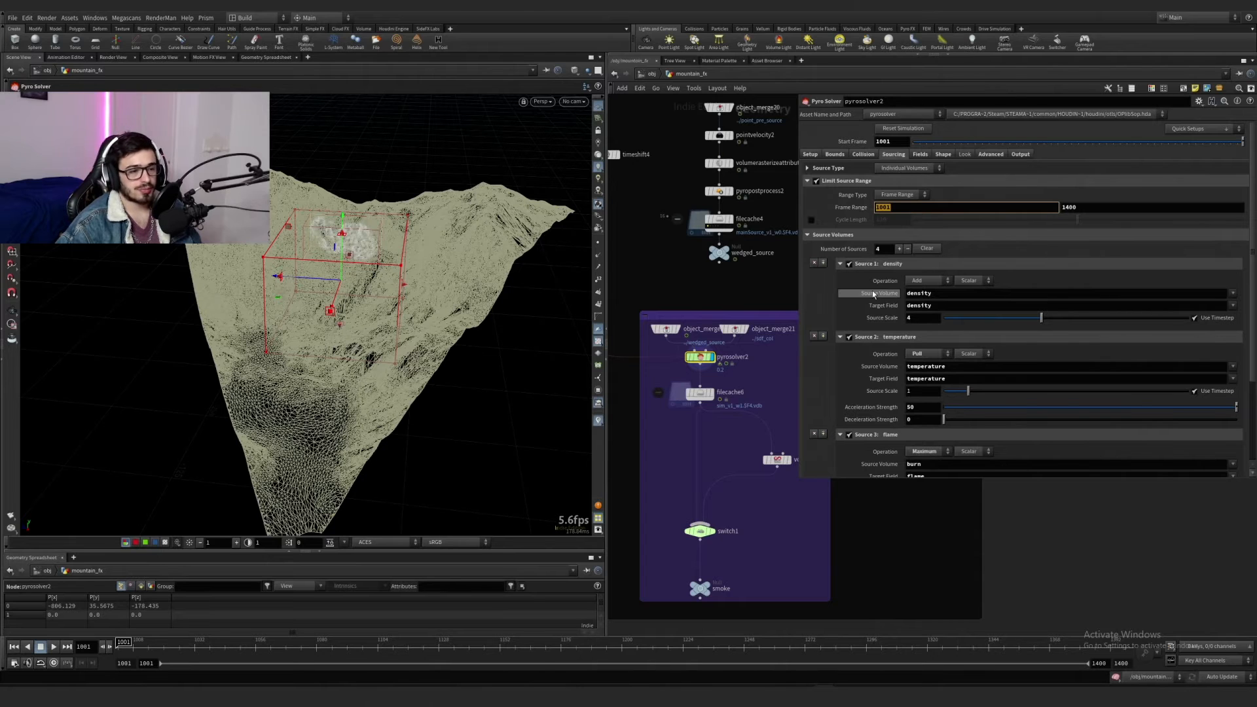
pyautogui.scroll(-4, 934, 311)
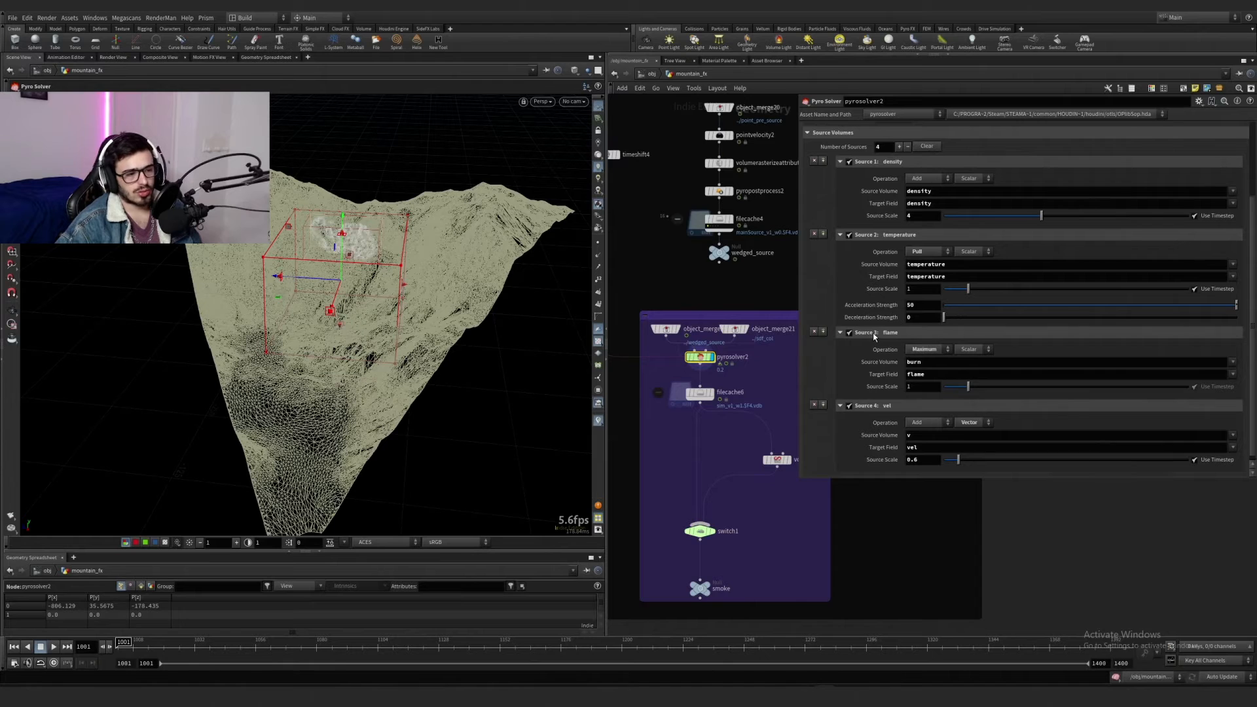
pyautogui.scroll(-1, 875, 337)
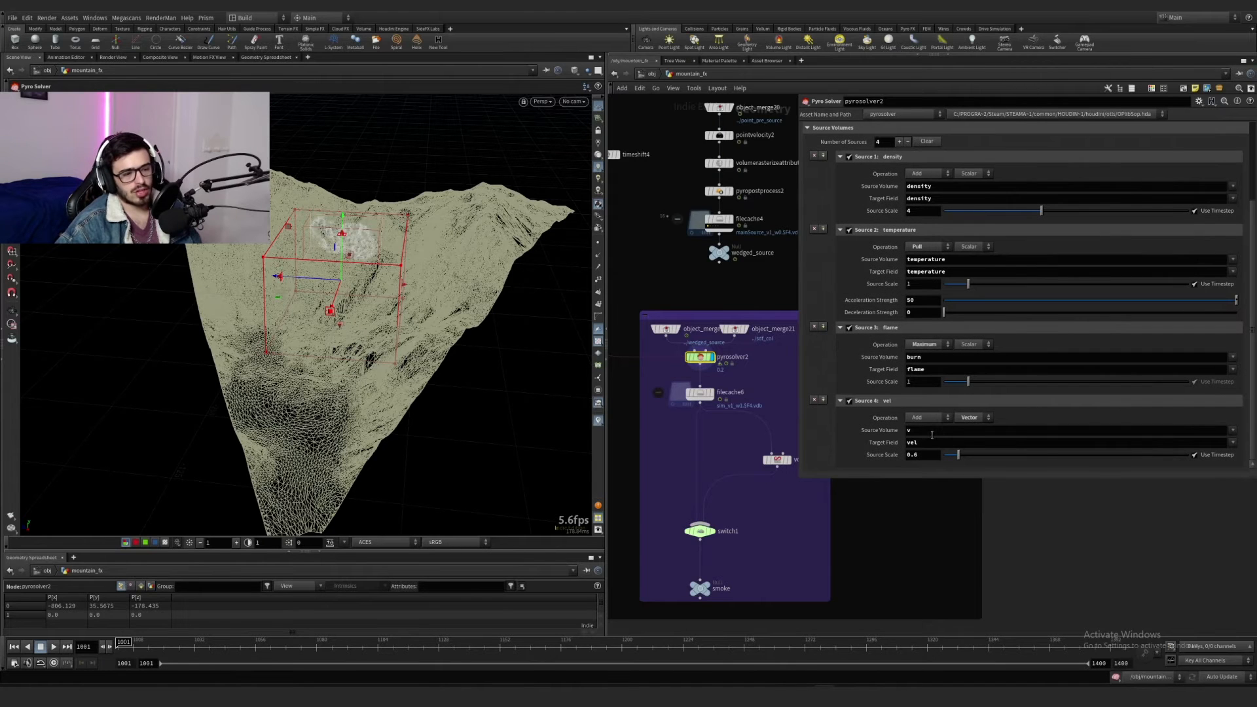
pyautogui.scroll(4, 869, 348)
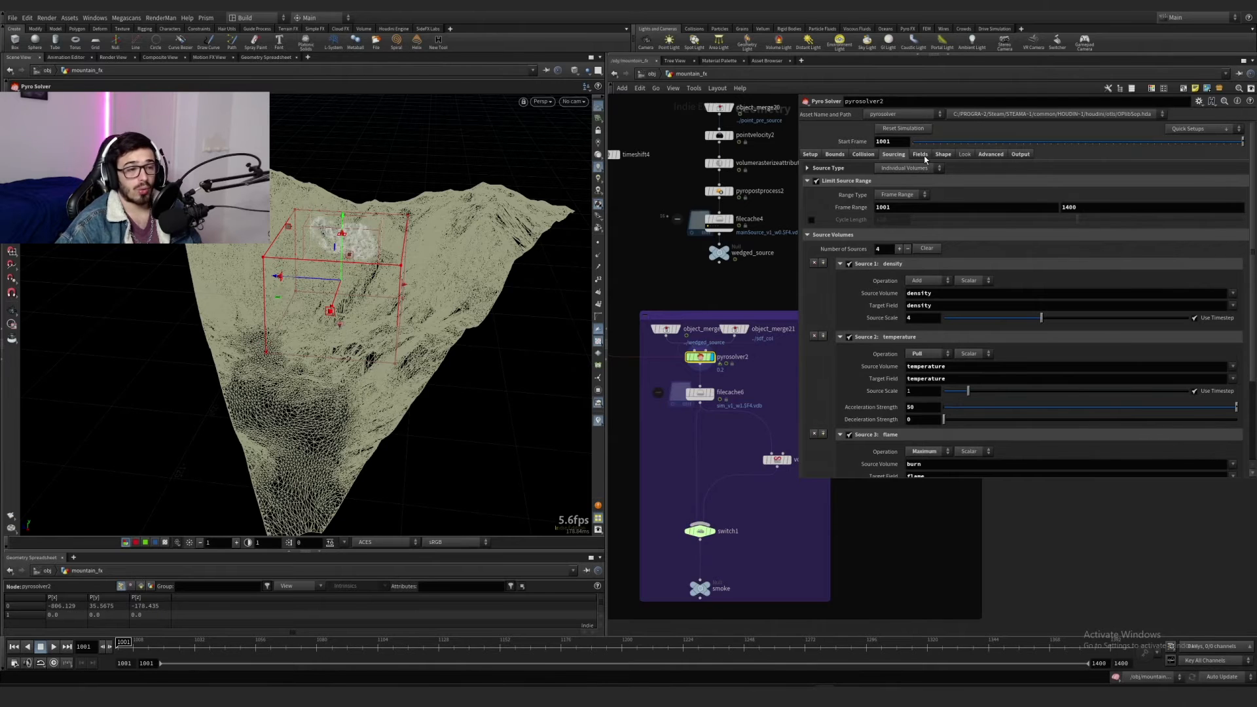
# Step: Examine pyrosolver2's density dissipation, buoyancy, advection and exported field settings, and return to its bounds settings
pyautogui.click(920, 155)
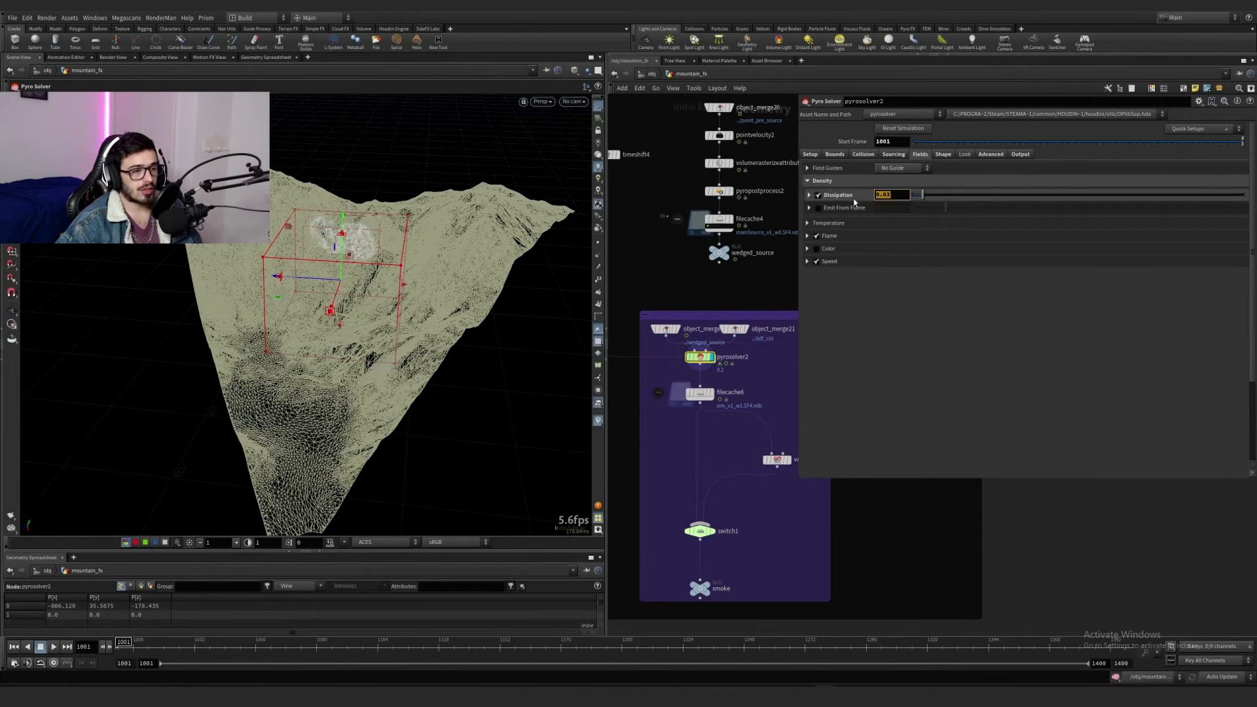
pyautogui.click(942, 154)
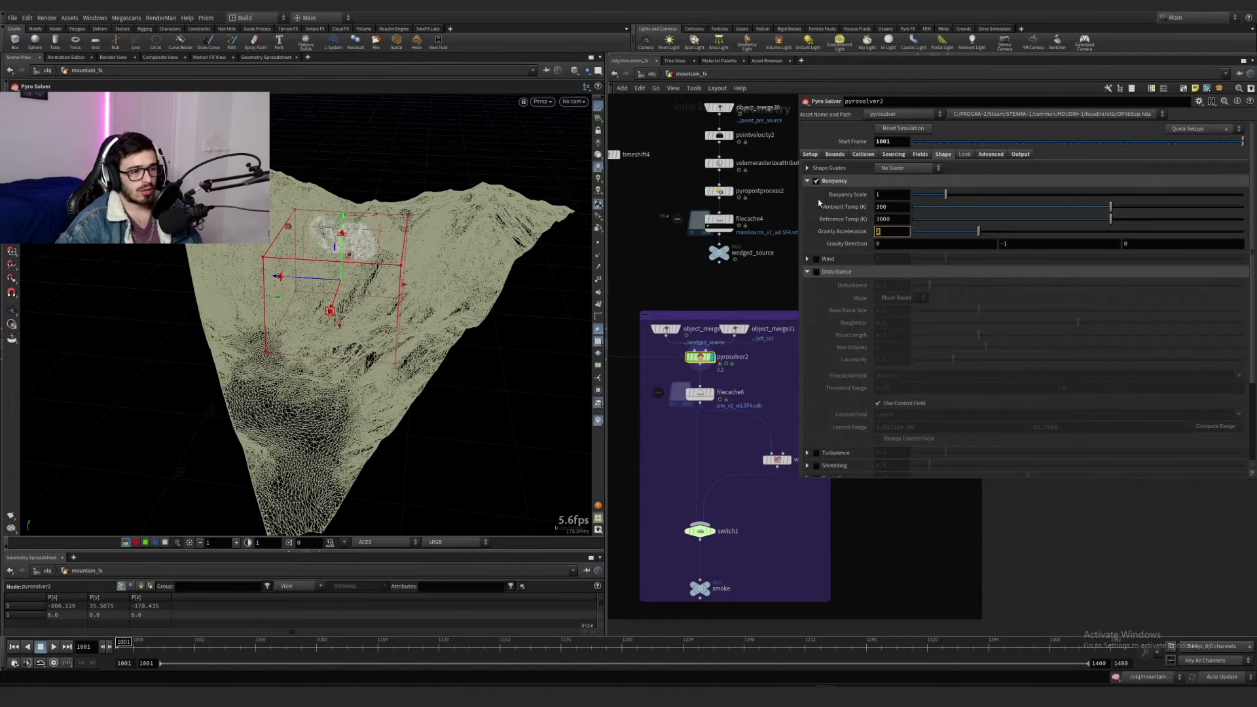
pyautogui.click(990, 155)
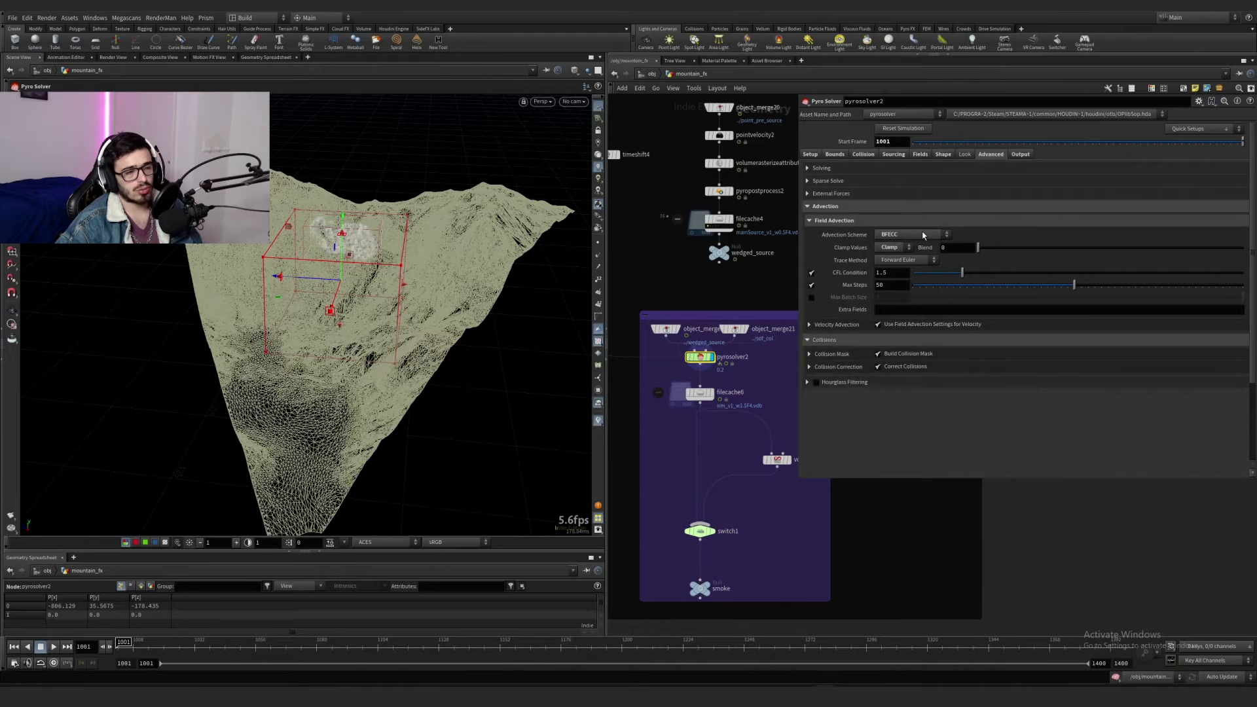
pyautogui.click(1019, 155)
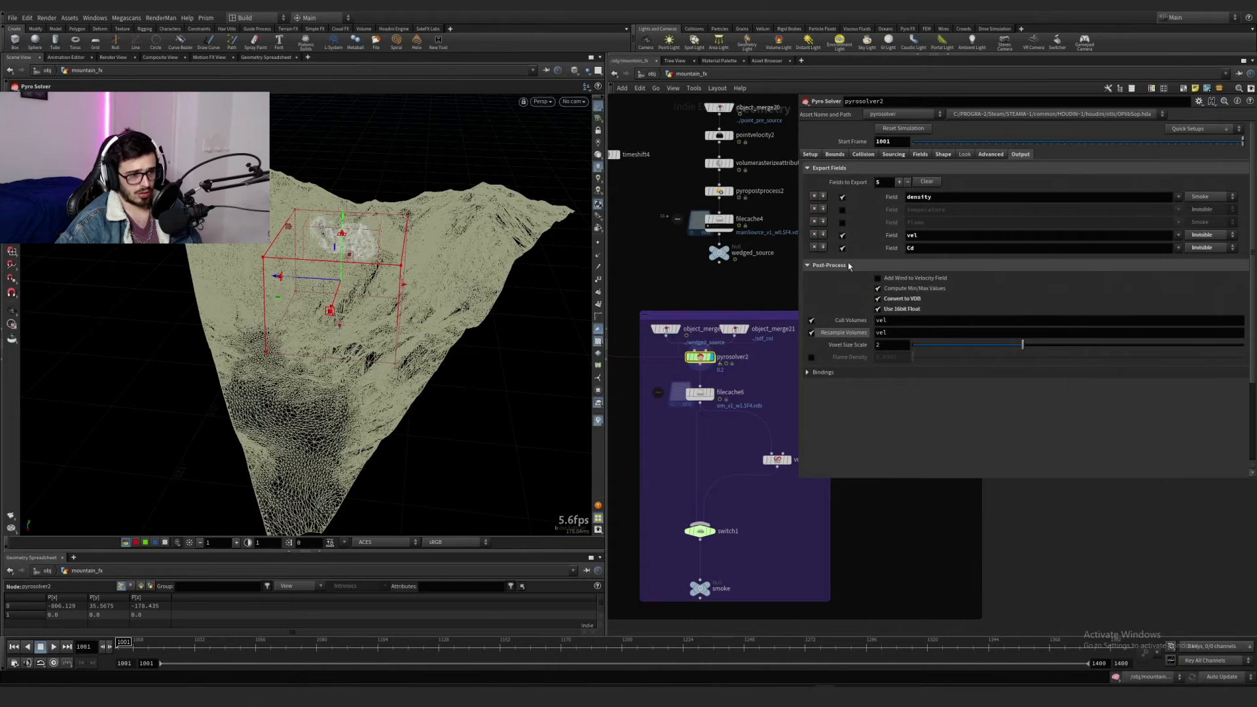
pyautogui.click(834, 154)
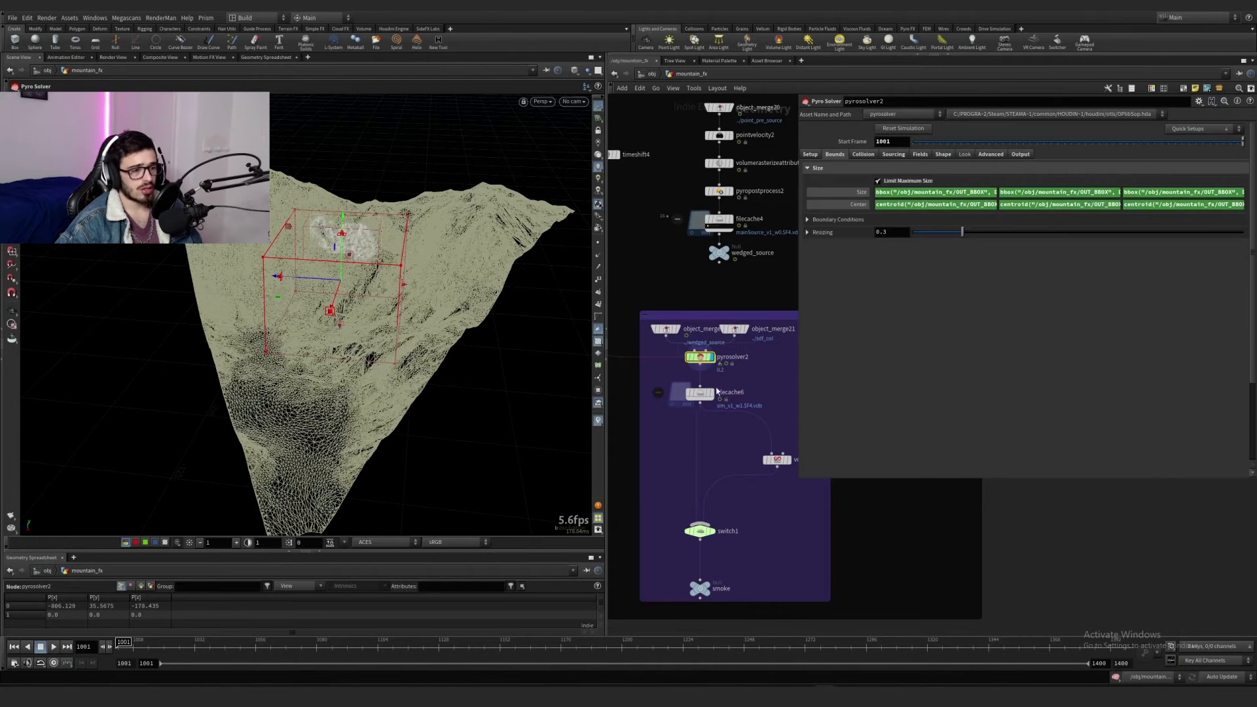
# Step: Enter pyrosolver2's FORCES network, select gasdisturb1 and examine its strength and base block size
pyautogui.doubleClick(700, 360)
pyautogui.scroll(-3, 764, 341)
pyautogui.moveTo(764, 341); pyautogui.dragTo(697, 320, button='middle')
pyautogui.scroll(-1, 779, 357)
pyautogui.scroll(4, 764, 325)
pyautogui.moveTo(743, 219); pyautogui.dragTo(694, 272)
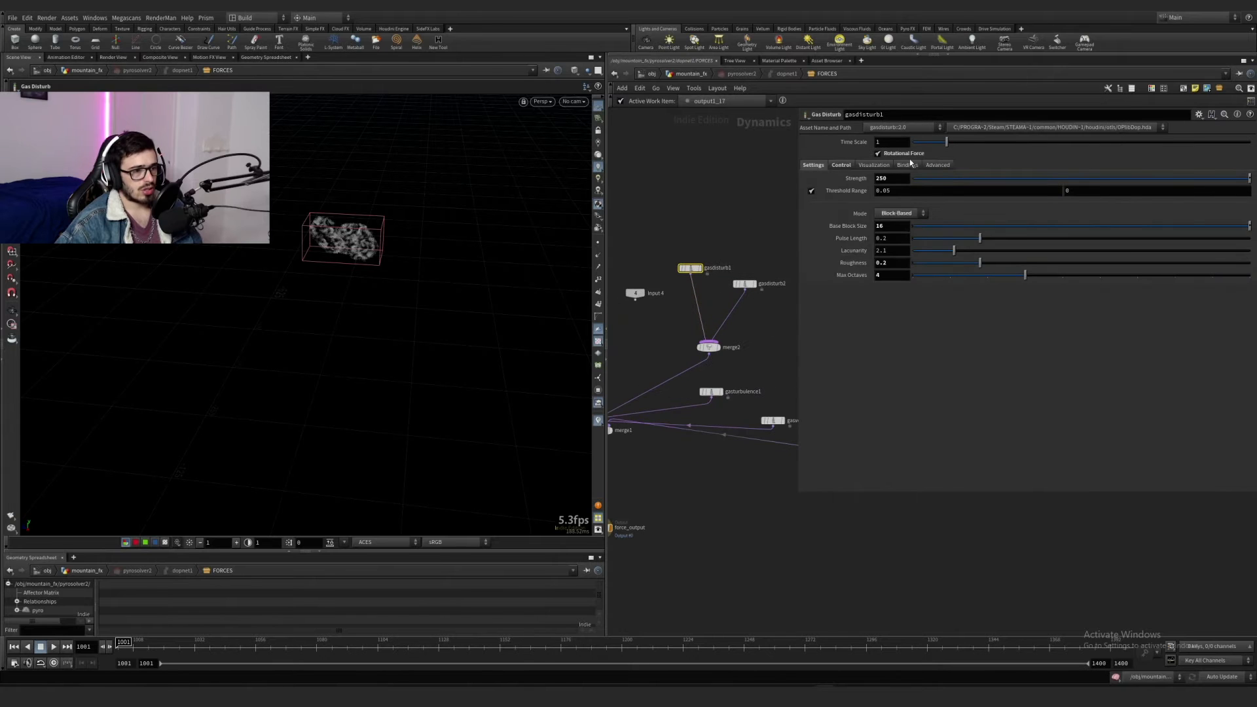
pyautogui.doubleClick(881, 178)
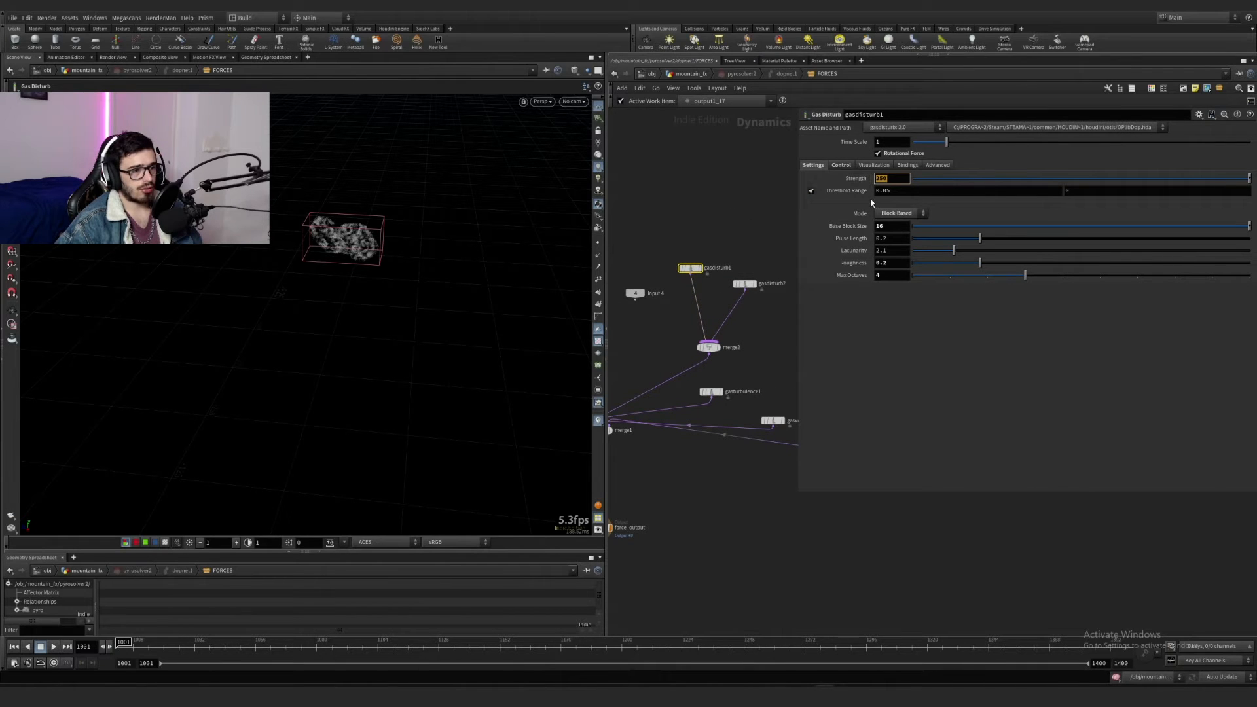
pyautogui.doubleClick(889, 225)
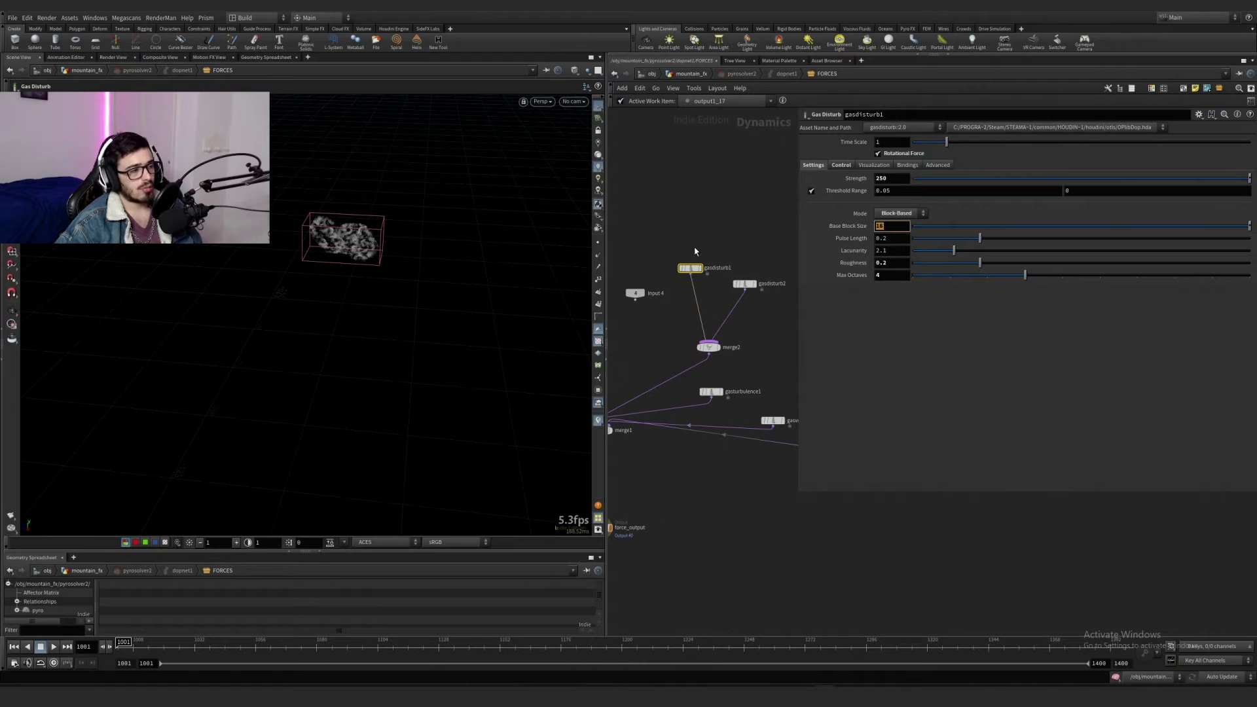
# Step: Examine gasdisturb1's control field and control range, and select gasdisturb2 to compare its disturbance settings
pyautogui.click(842, 165)
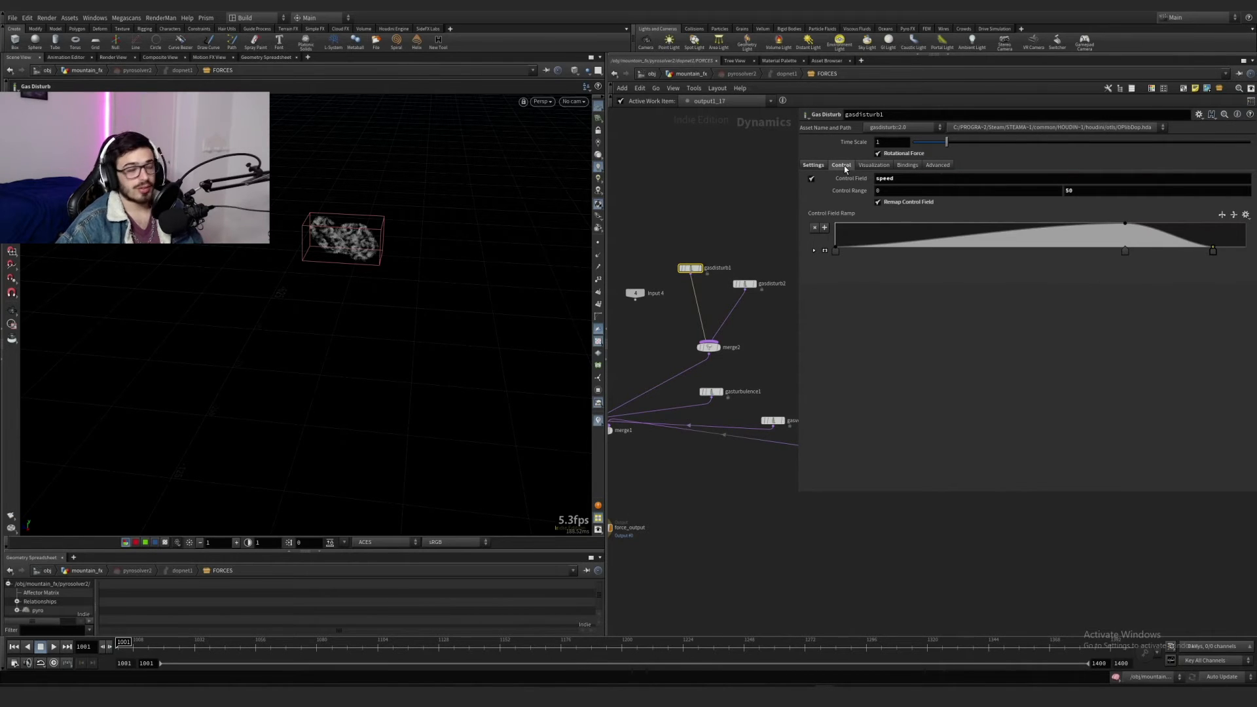
pyautogui.click(907, 177)
pyautogui.click(1108, 192)
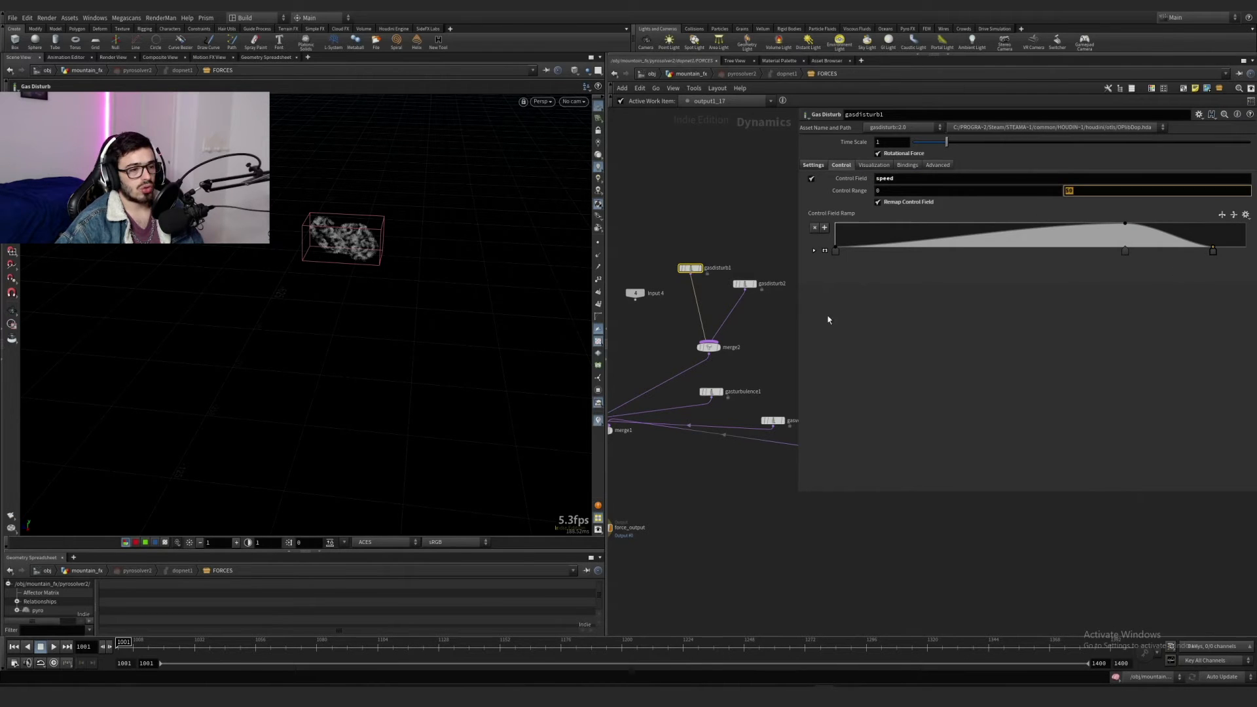
pyautogui.moveTo(784, 253); pyautogui.dragTo(734, 303)
pyautogui.moveTo(731, 225); pyautogui.dragTo(732, 305)
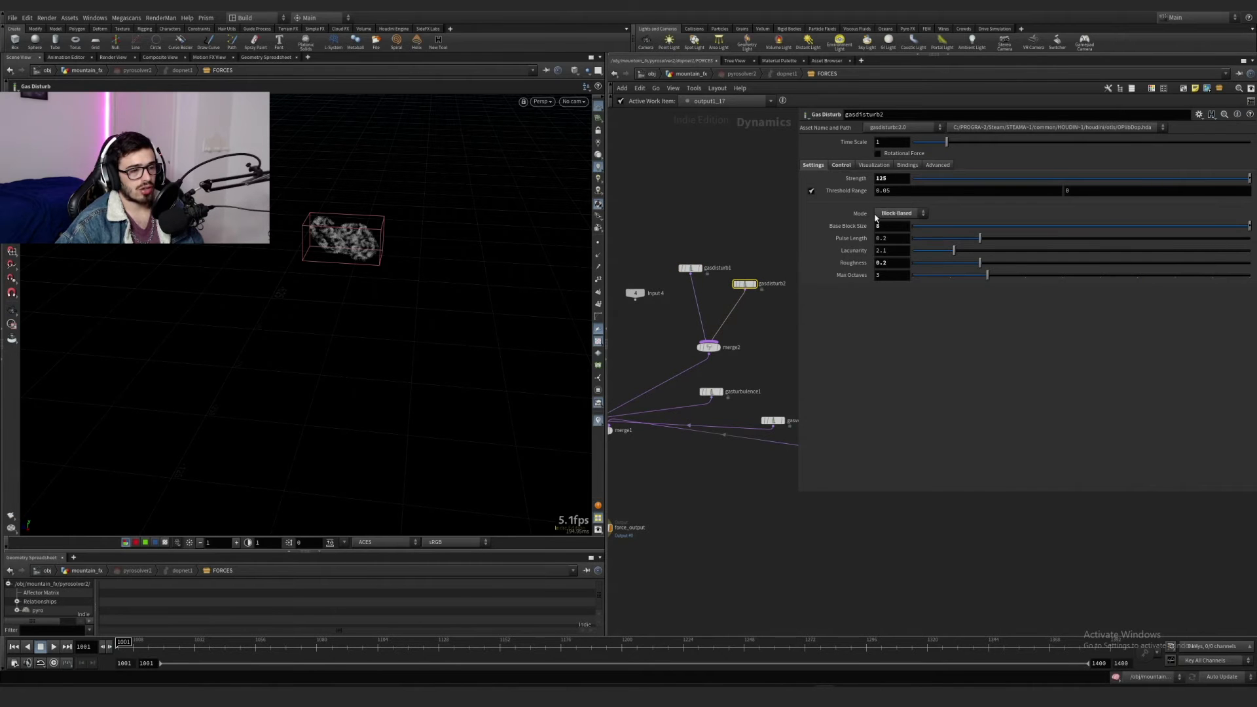
# Step: Select gasturbulence1 and examine its scale, swirl size and turbulence values
pyautogui.moveTo(754, 365); pyautogui.dragTo(697, 408)
pyautogui.click(893, 180)
pyautogui.press('Tab')
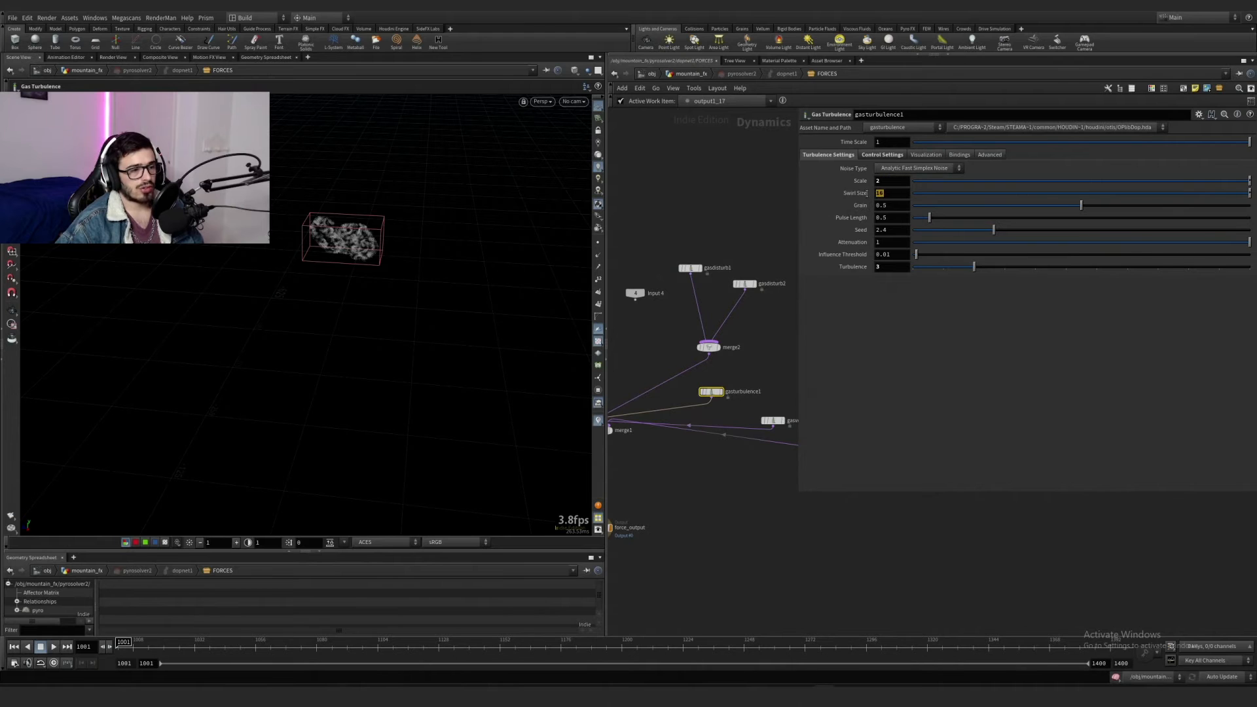
pyautogui.click(893, 266)
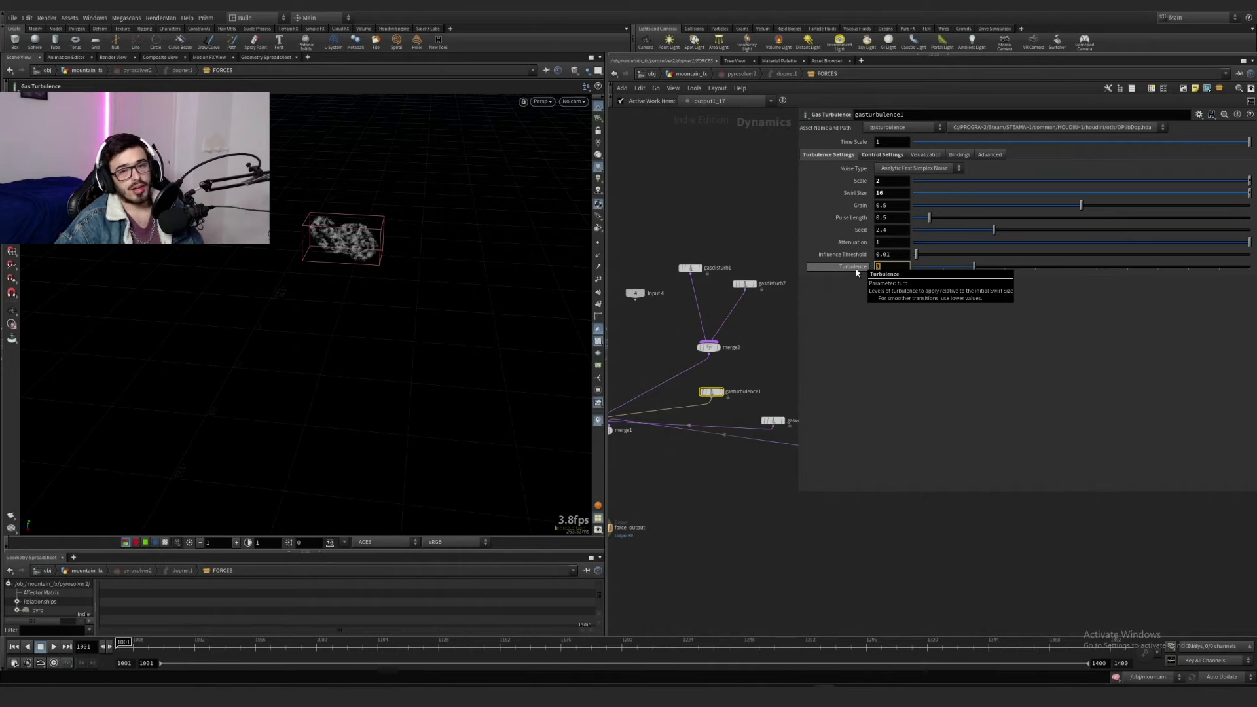
# Step: Examine gasturbulence1's control field, control influence and remapping ramp
pyautogui.click(878, 155)
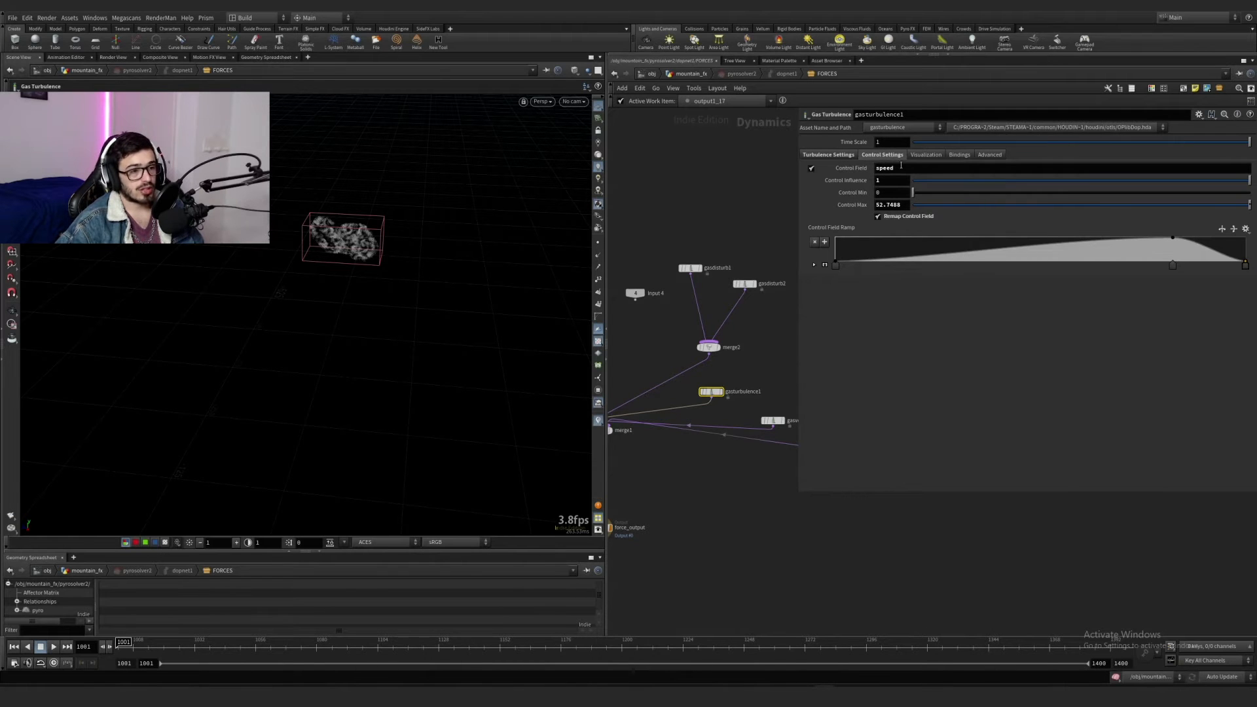
pyautogui.click(901, 167)
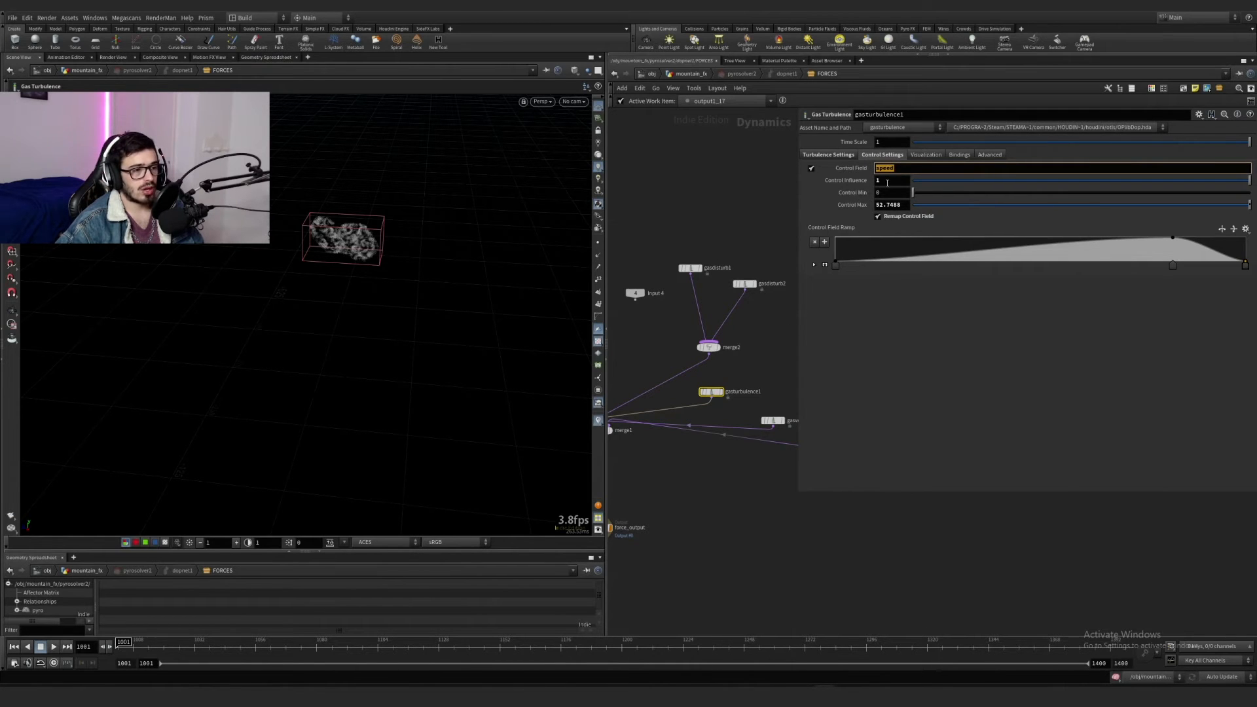
pyautogui.click(882, 180)
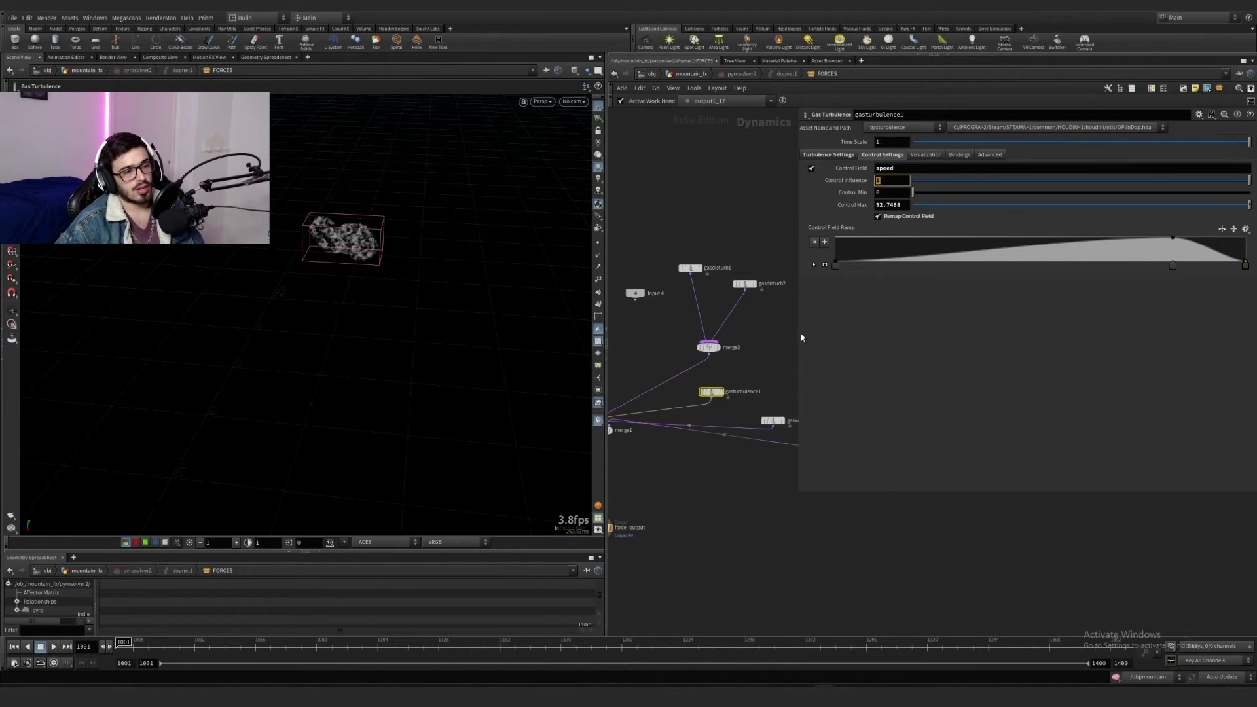
# Step: Select gasvortexconfinement1 and gasvortexconfinement2 in turn and examine their confinement scale and control settings
pyautogui.click(773, 420)
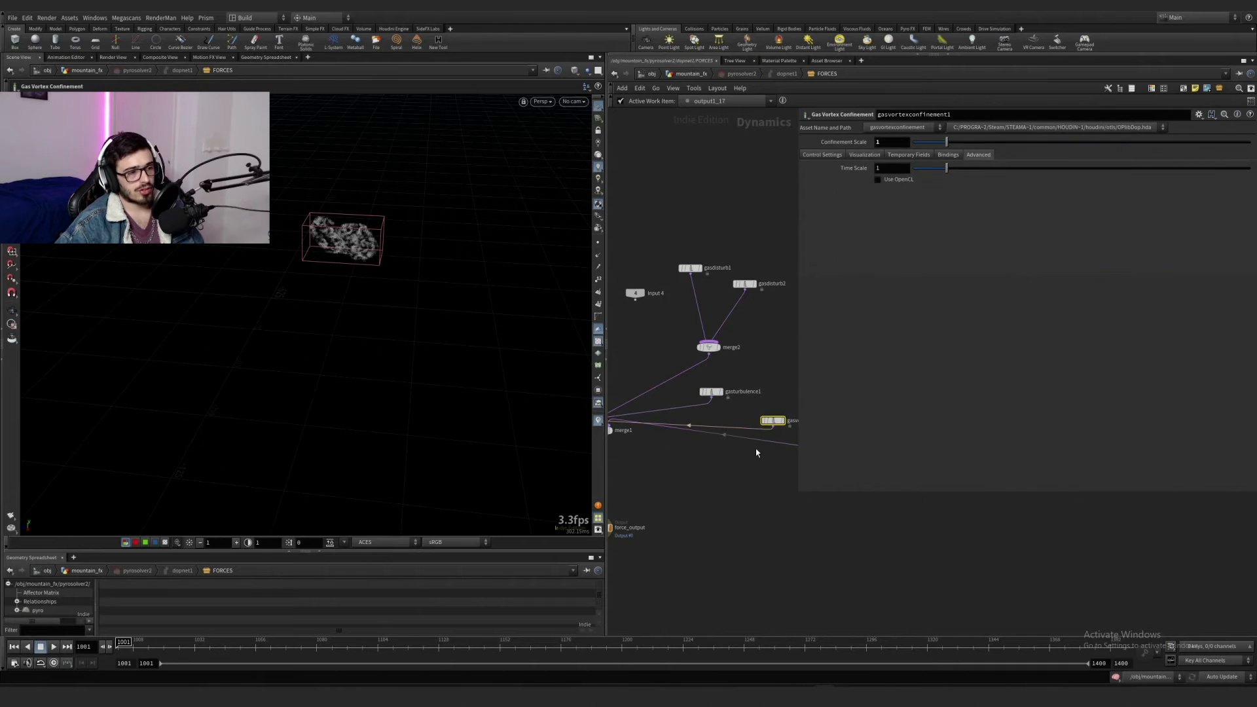
pyautogui.moveTo(742, 424); pyautogui.dragTo(688, 433, button='middle')
pyautogui.click(832, 157)
pyautogui.click(863, 156)
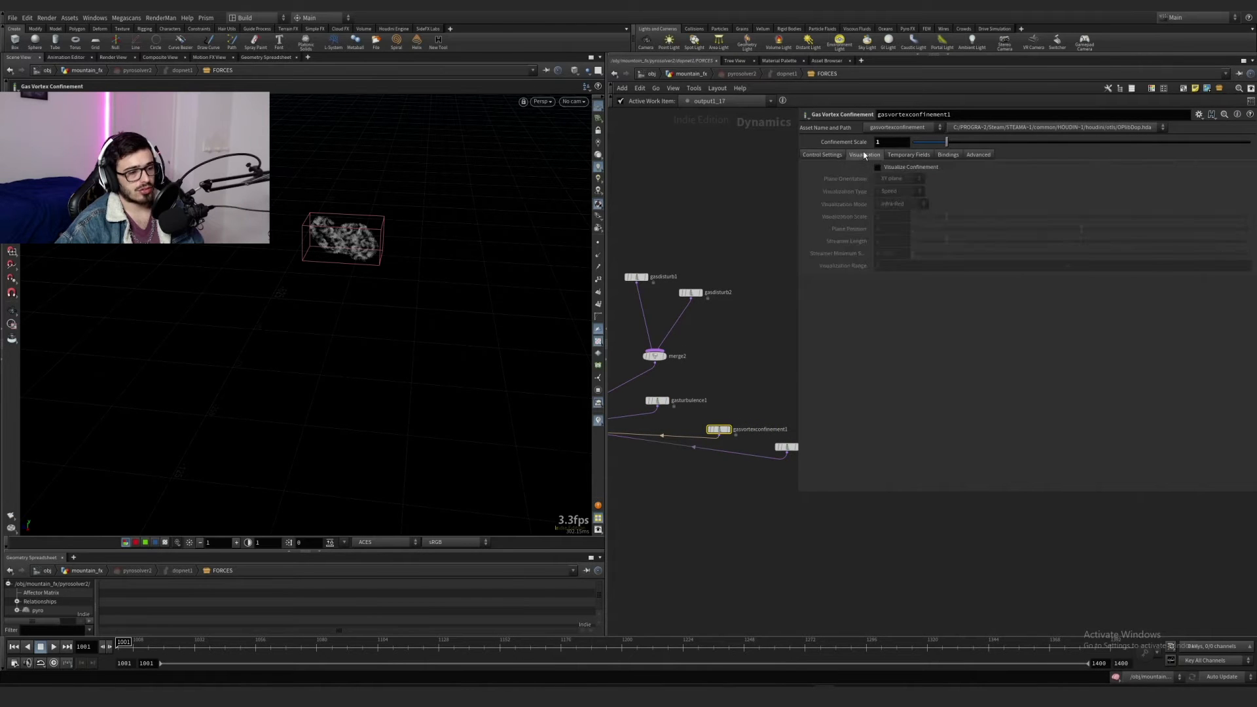
pyautogui.moveTo(744, 385); pyautogui.dragTo(712, 373, button='middle')
pyautogui.moveTo(780, 403); pyautogui.dragTo(735, 483)
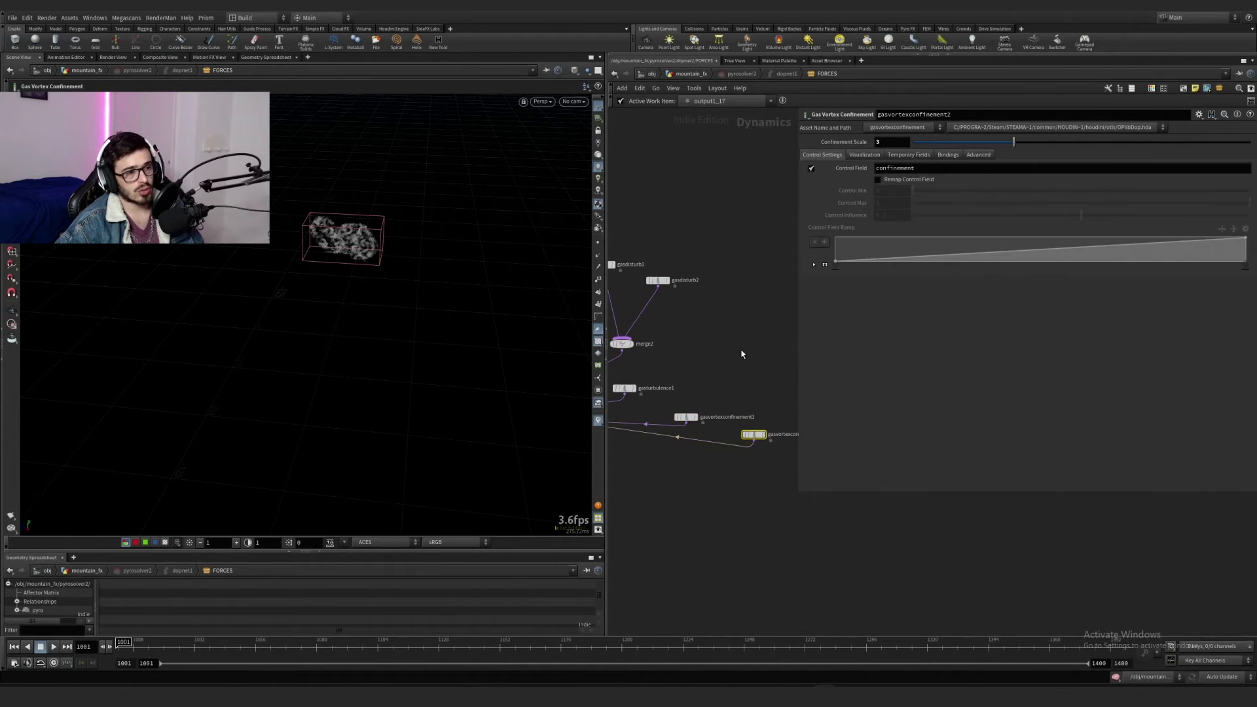
# Step: Switch the selection back and forth between the two vortex confinement nodes to compare their confinement scales
pyautogui.moveTo(715, 389); pyautogui.dragTo(677, 451)
pyautogui.moveTo(781, 347); pyautogui.dragTo(702, 493)
pyautogui.moveTo(761, 365); pyautogui.dragTo(681, 456)
pyautogui.moveTo(716, 358); pyautogui.dragTo(681, 448)
pyautogui.moveTo(780, 376); pyautogui.dragTo(741, 486)
pyautogui.moveTo(717, 378); pyautogui.dragTo(673, 452)
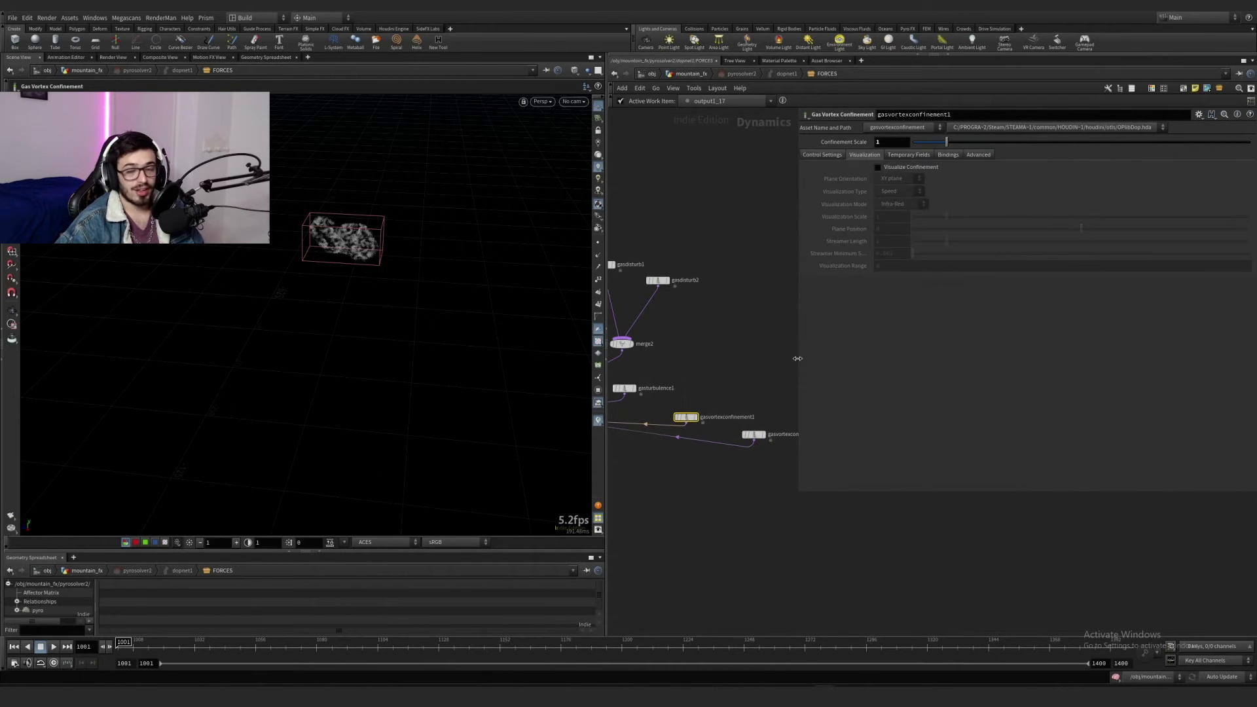
pyautogui.moveTo(798, 359)
pyautogui.mouseDown()
pyautogui.moveTo(743, 364)
pyautogui.moveTo(813, 366)
pyautogui.moveTo(746, 455)
pyautogui.mouseUp()
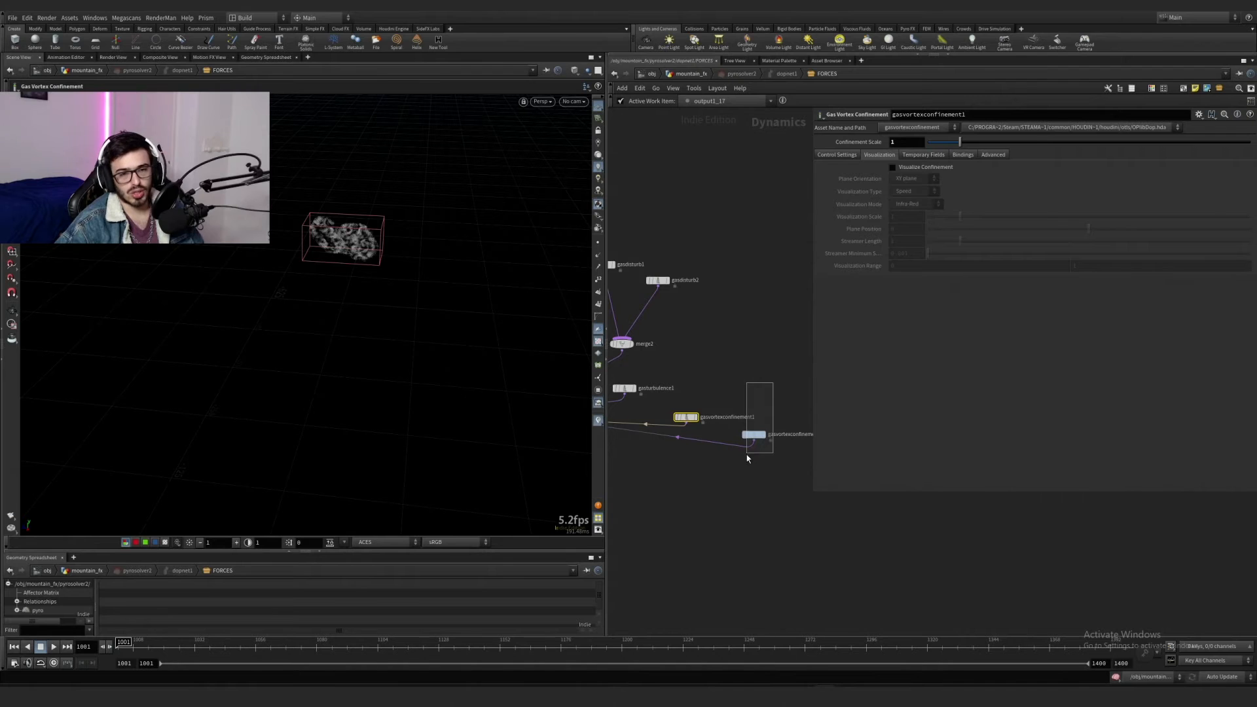
# Step: Review gasturbulence1's turbulence settings and gasdisturb2's settings, and see how the forces merge into the force output
pyautogui.press('Up')
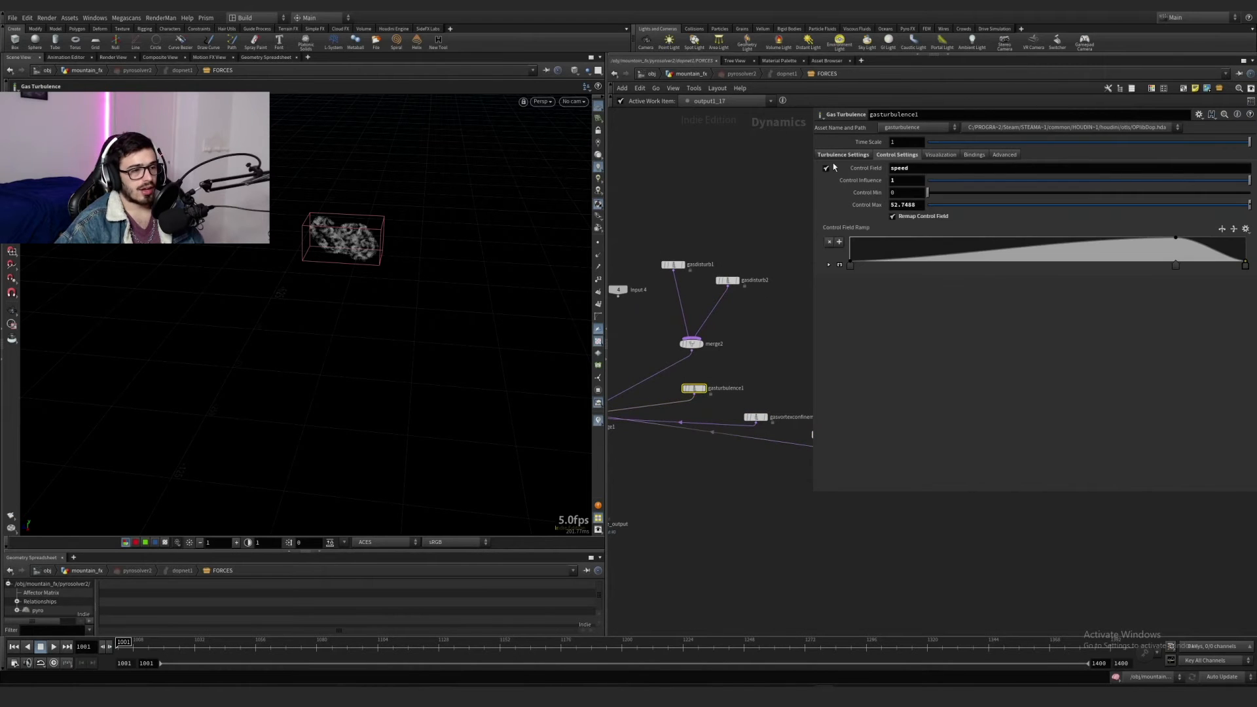
pyautogui.click(838, 155)
pyautogui.moveTo(739, 241); pyautogui.dragTo(711, 308)
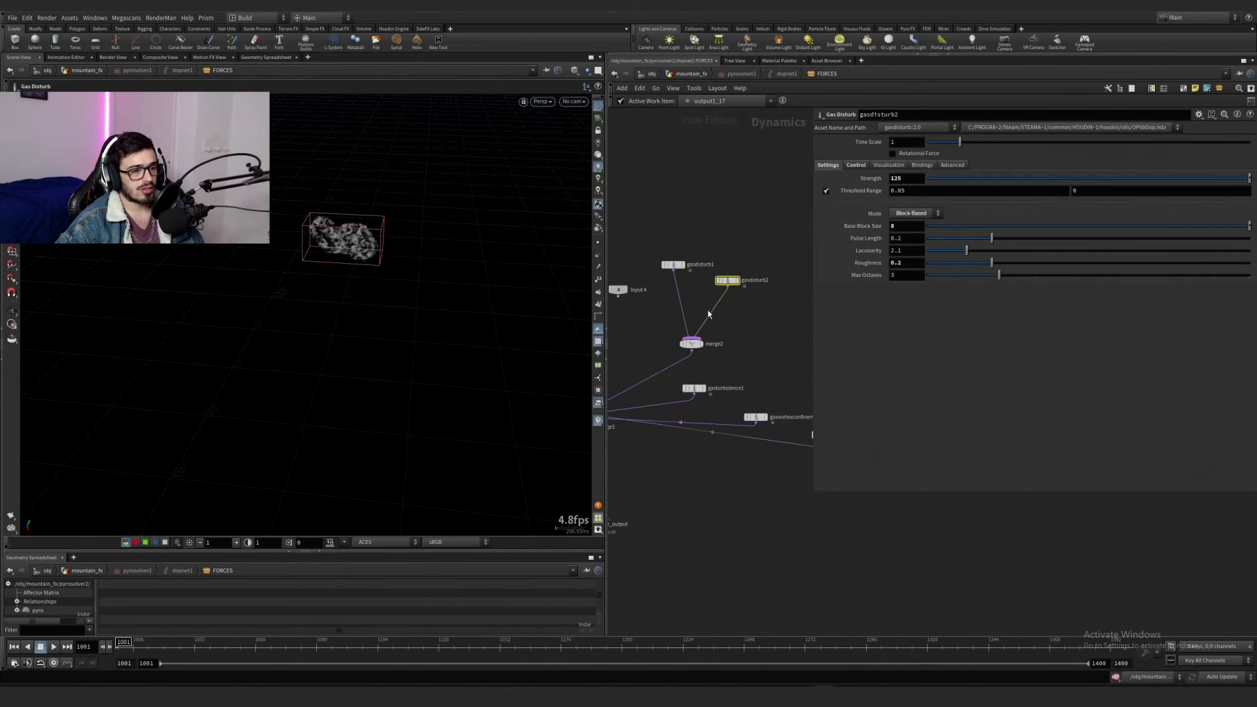
pyautogui.scroll(-2, 735, 335)
pyautogui.moveTo(735, 336); pyautogui.dragTo(822, 296, button='middle')
pyautogui.scroll(-1, 728, 299)
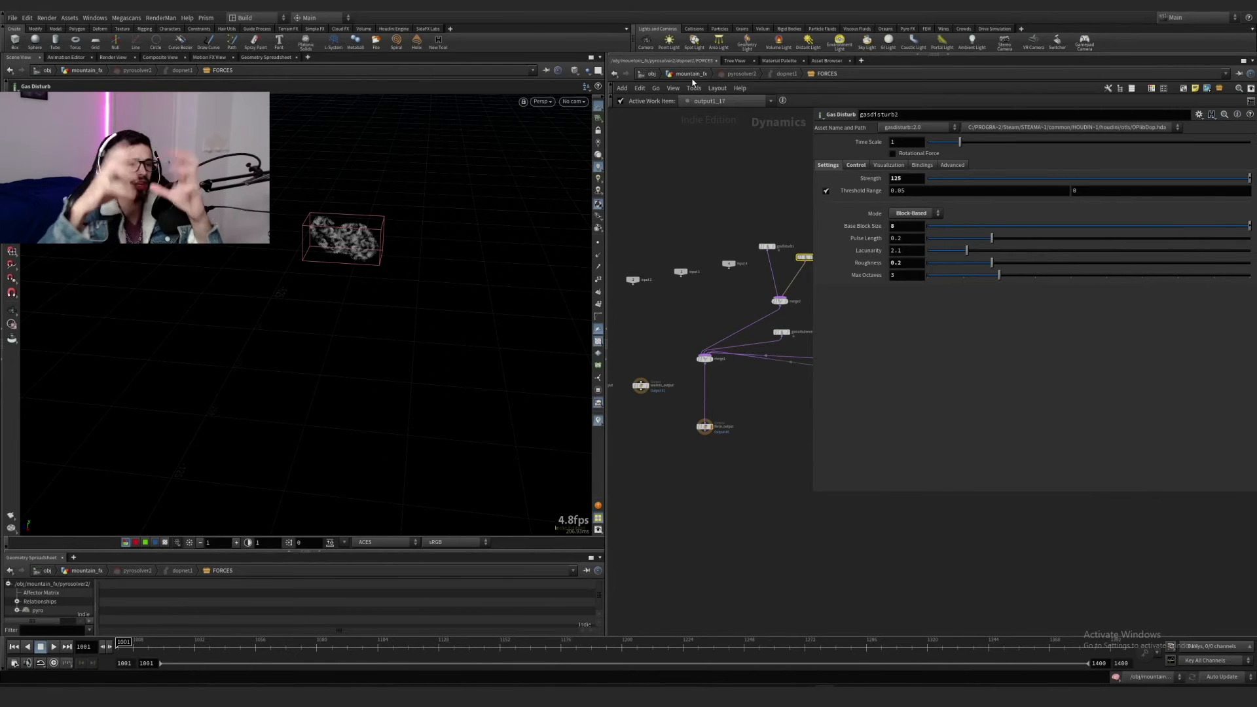
# Step: Return to the mountain_fx network and display filecache6 below pyrosolver2
pyautogui.click(691, 74)
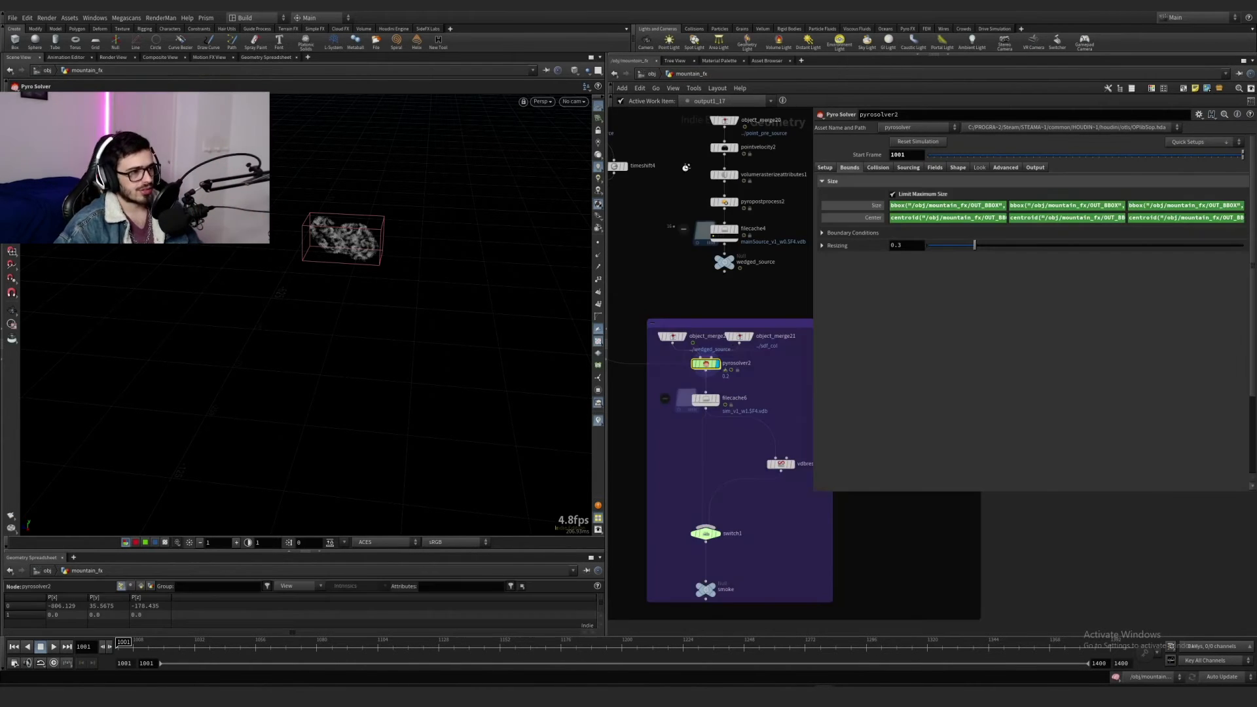
pyautogui.moveTo(758, 411); pyautogui.dragTo(752, 393, button='middle')
pyautogui.click(712, 377)
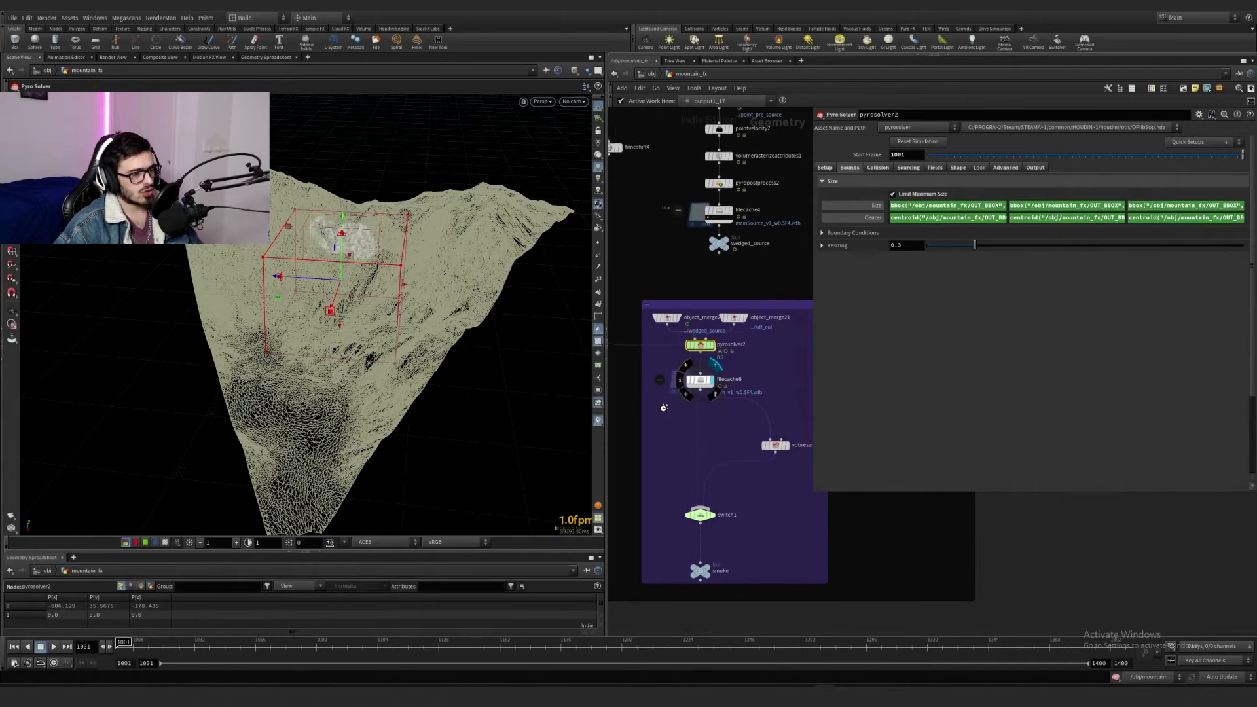
# Step: Select filecache6 below pyrosolver2 and set its wedging to evaluate All Wedges
pyautogui.moveTo(670, 411); pyautogui.dragTo(773, 365)
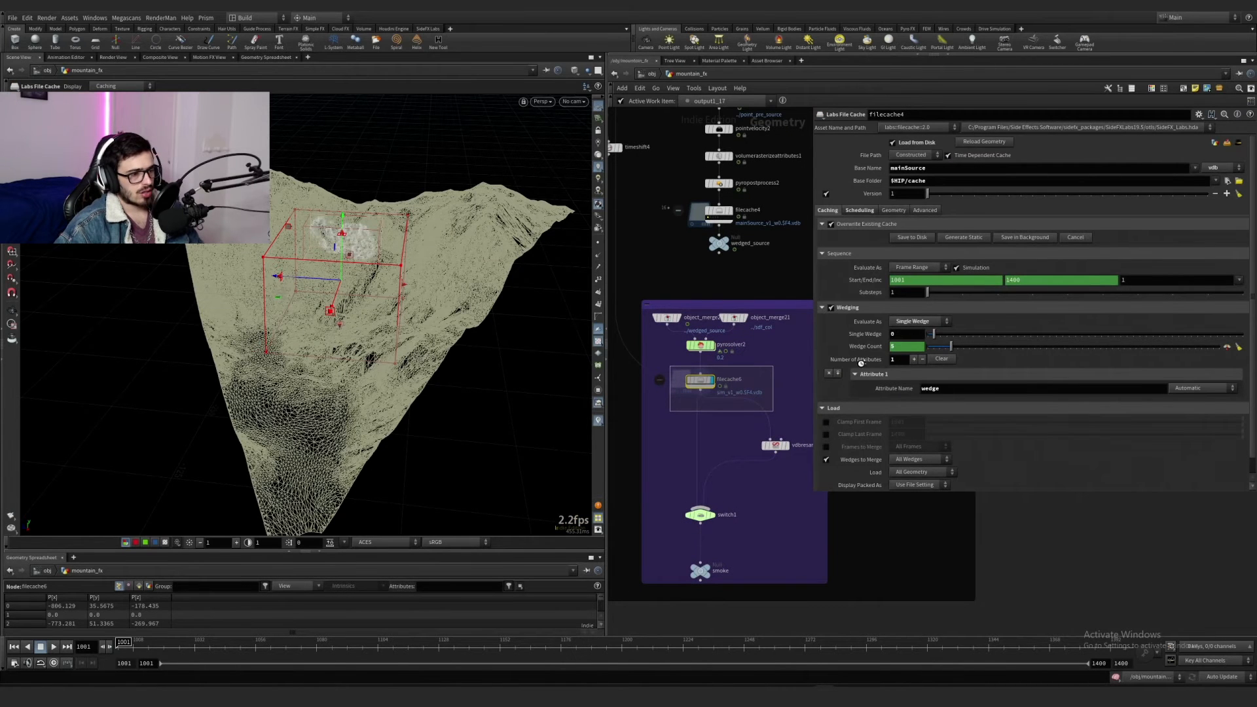
pyautogui.click(911, 322)
pyautogui.click(914, 335)
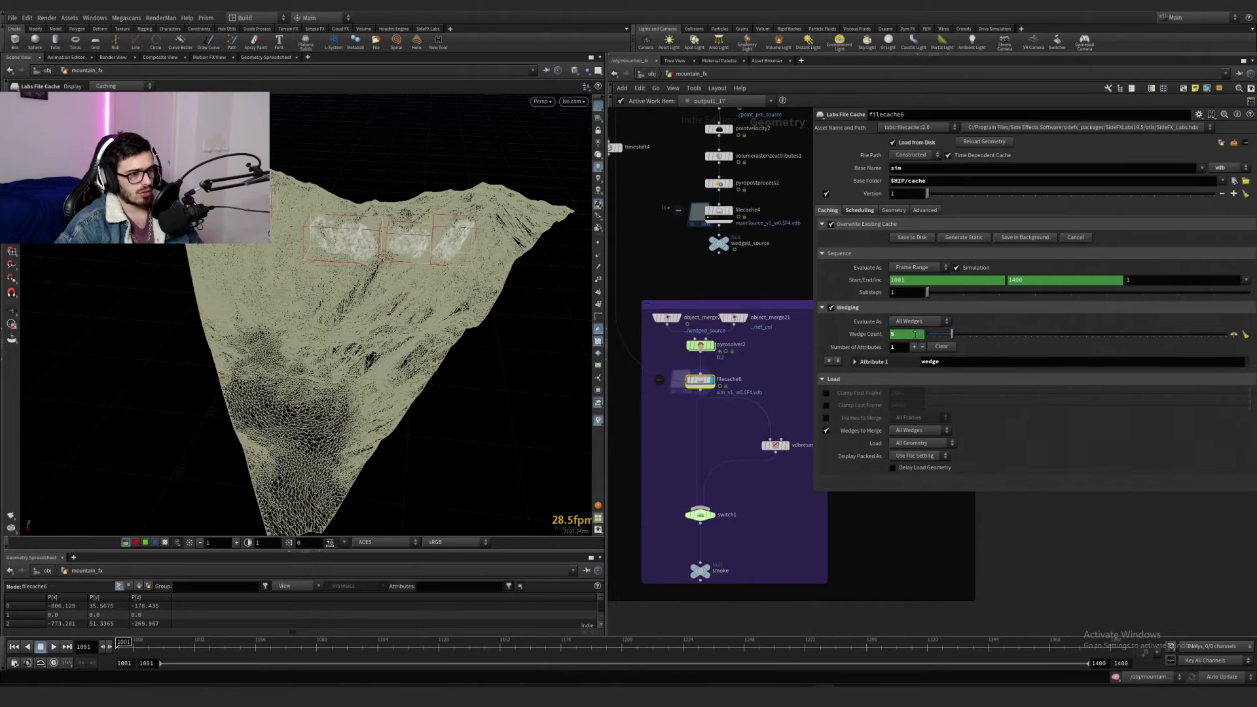
pyautogui.click(965, 239)
pyautogui.moveTo(779, 260); pyautogui.dragTo(774, 283, button='middle')
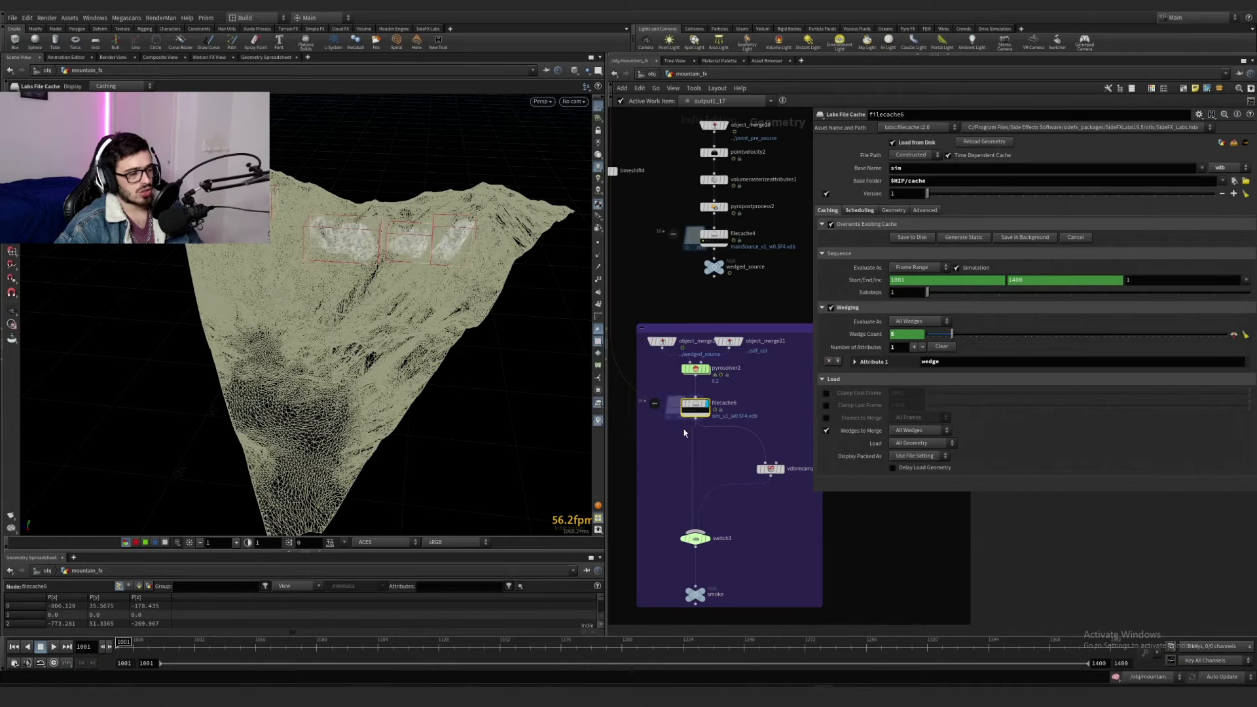
# Step: Select switch1 below filecache6 and examine its input operators
pyautogui.moveTo(704, 462); pyautogui.dragTo(707, 365, button='middle')
pyautogui.scroll(-1, 709, 430)
pyautogui.scroll(1, 711, 432)
pyautogui.moveTo(738, 467); pyautogui.dragTo(671, 432)
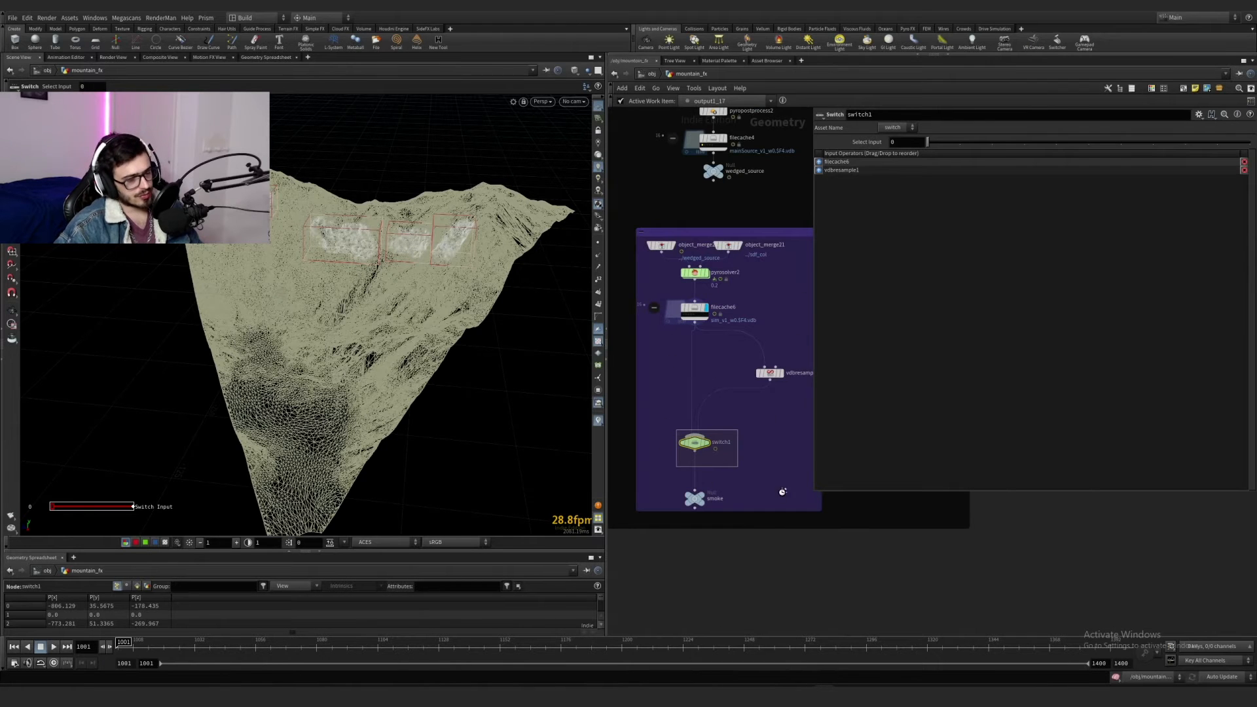
pyautogui.click(707, 444)
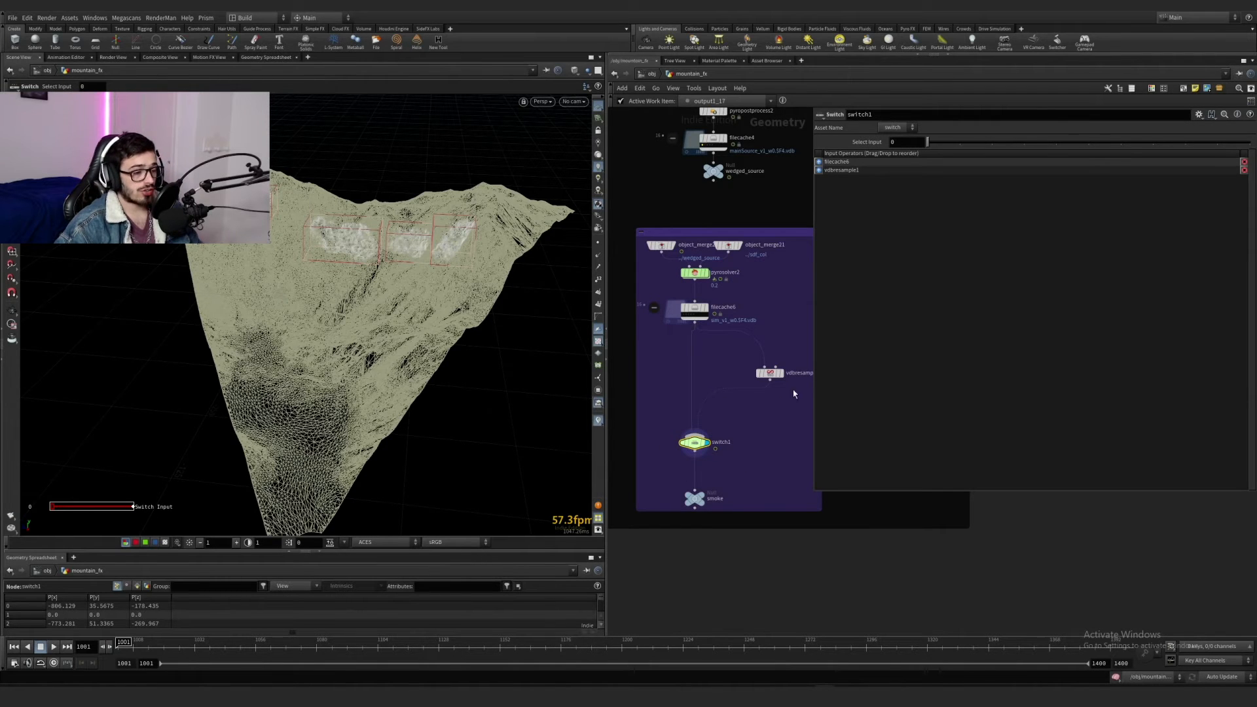
# Step: Set switch1's Select Input to 1, compare the node info of vdbresample1 and filecache6, and set the input back to 0
pyautogui.click(959, 144)
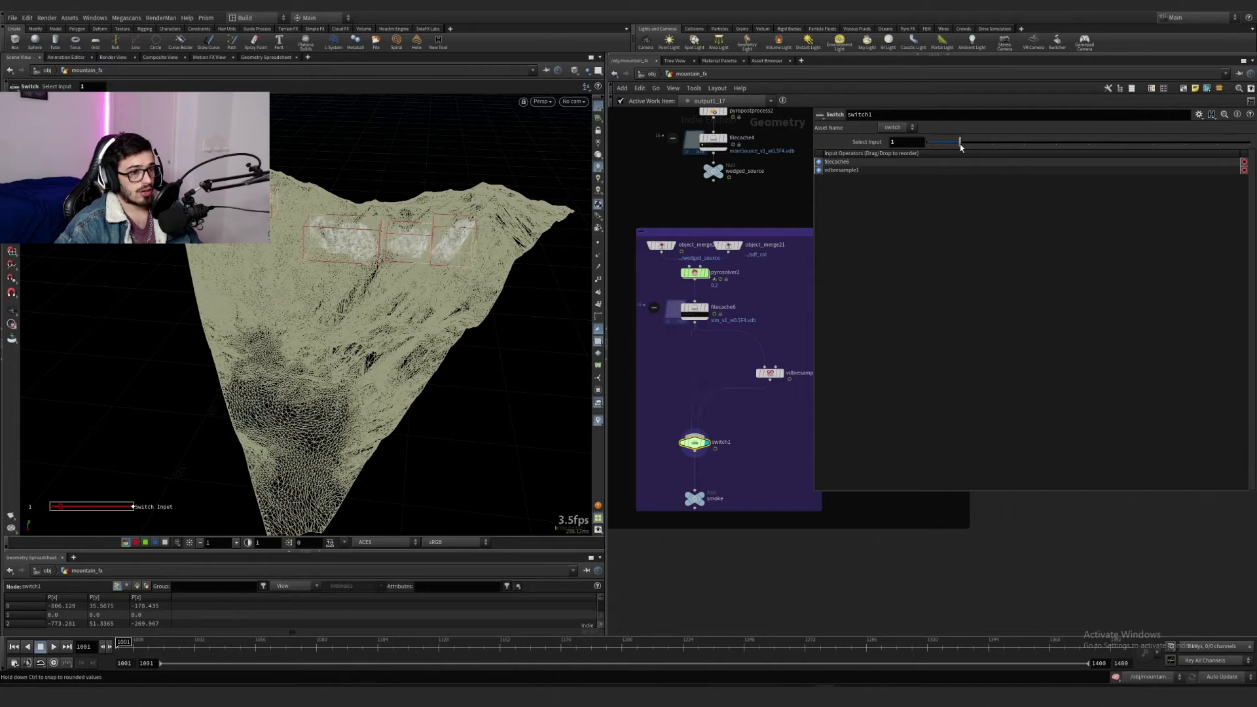
pyautogui.middleClick(767, 377)
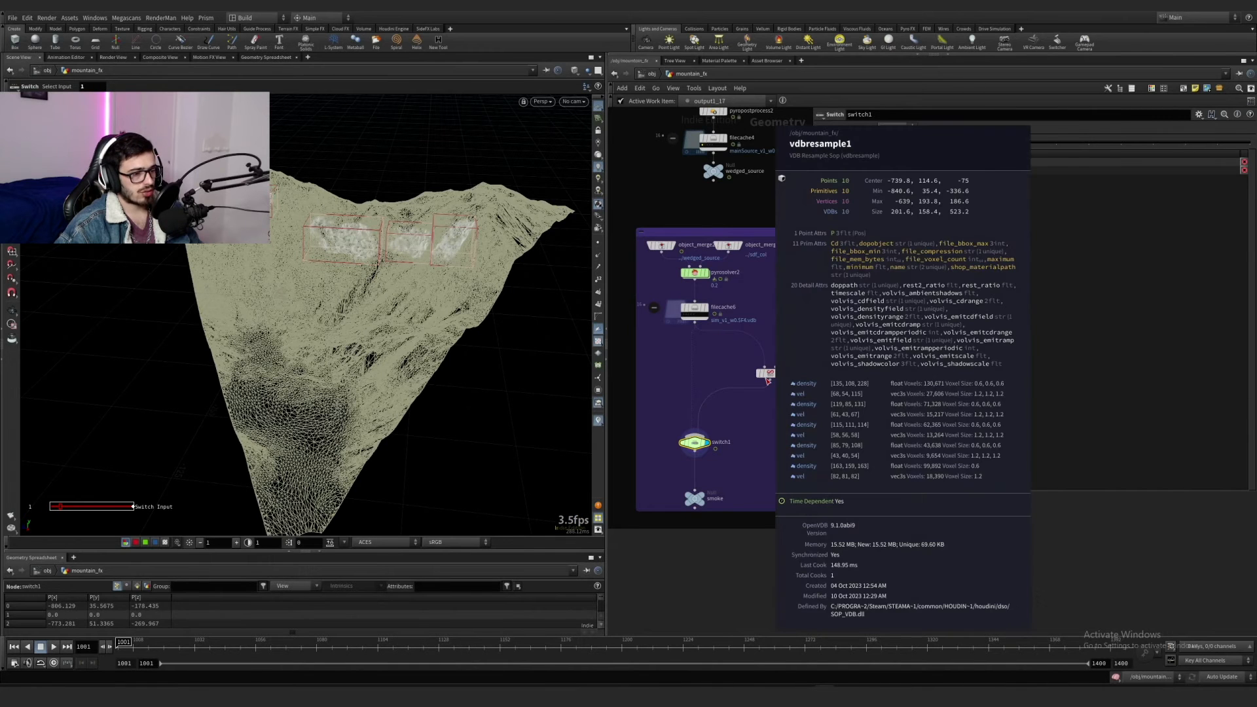
pyautogui.middleClick(694, 308)
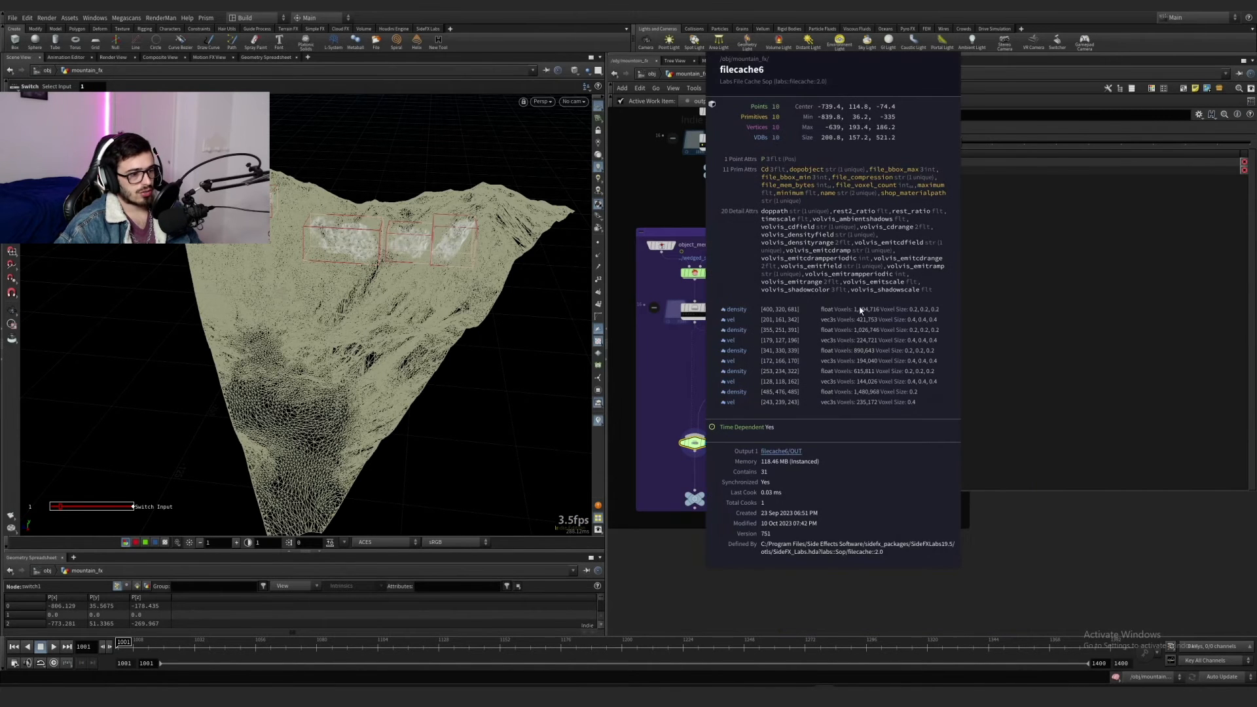
pyautogui.click(927, 143)
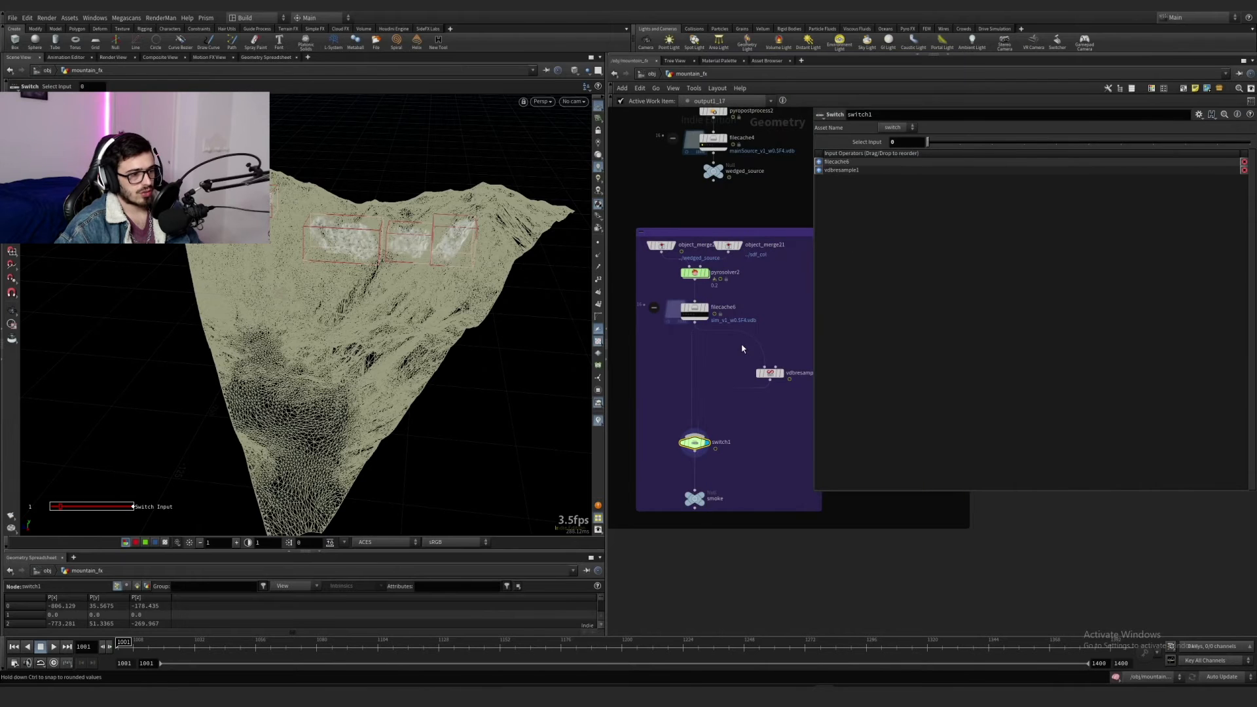
# Step: Review vdbresample1's voxel scale settings, the smoke null and filecache4's caching and wedging settings in turn
pyautogui.click(771, 375)
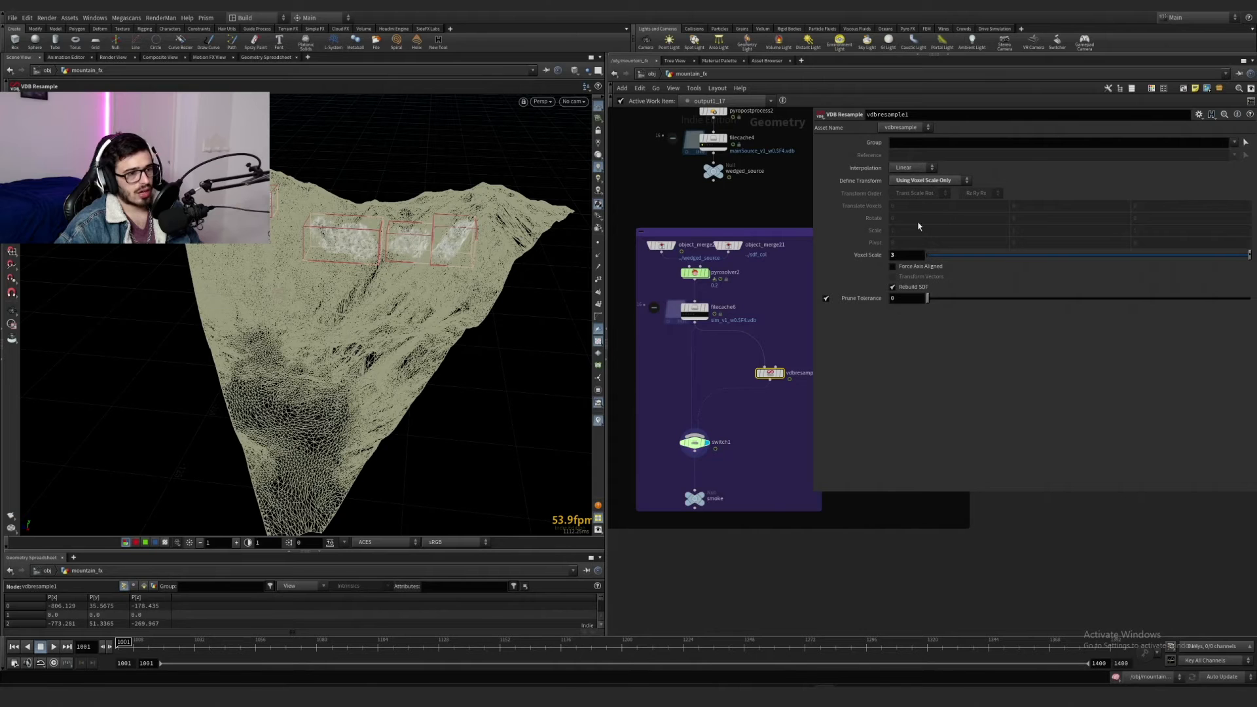
pyautogui.press('Return')
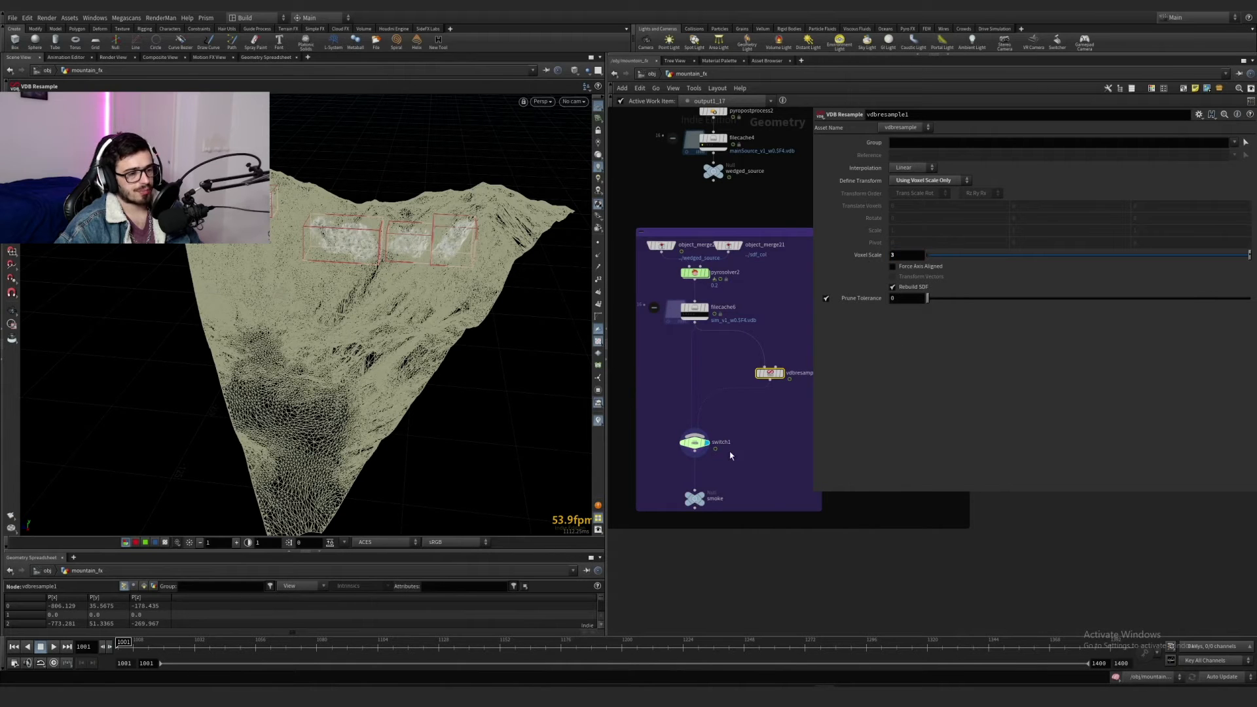
pyautogui.moveTo(701, 501)
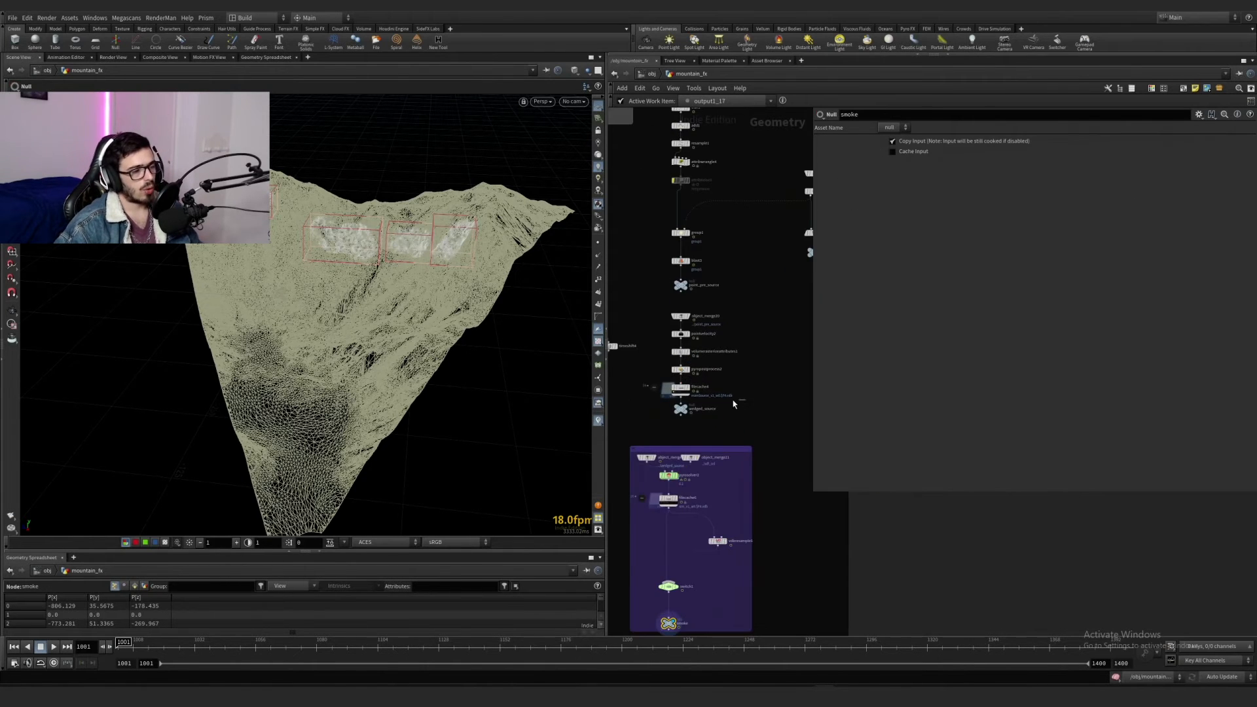
pyautogui.moveTo(745, 399); pyautogui.dragTo(671, 384)
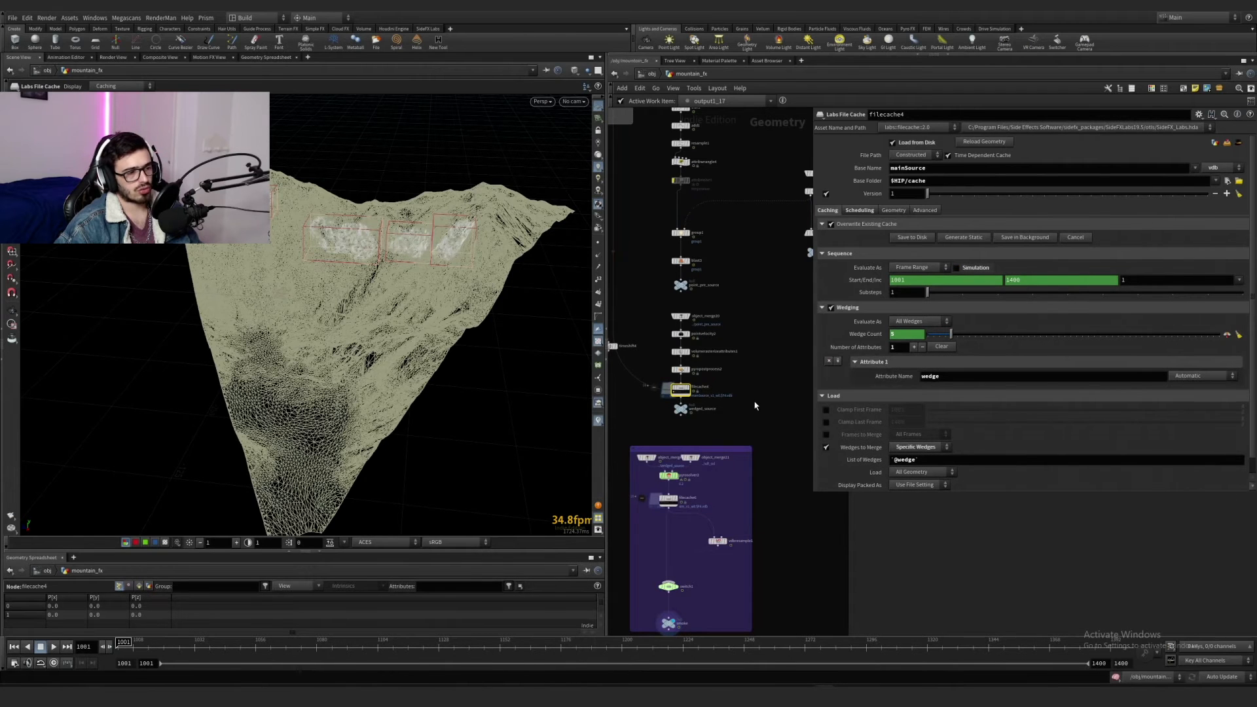
pyautogui.scroll(-5, 754, 406)
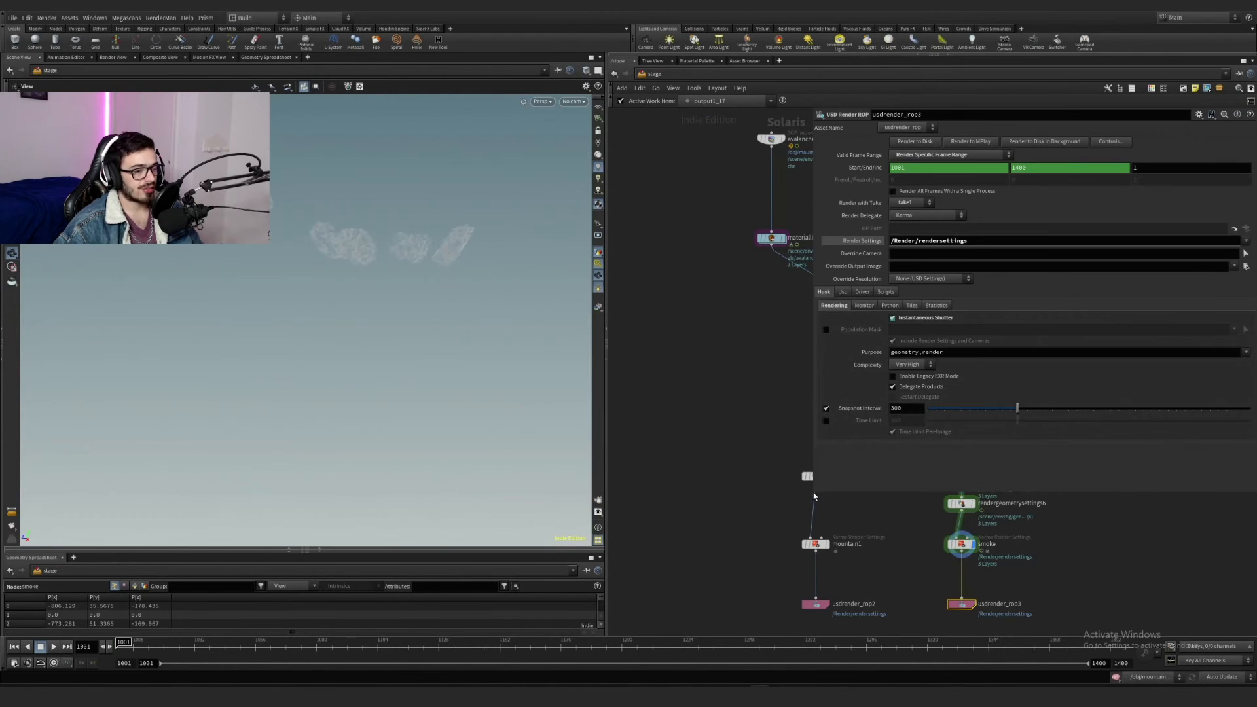
# Step: Make room for the stage network, then display the avalanche SOP Import and show its parameters, including the SOP path
pyautogui.moveTo(813, 496); pyautogui.dragTo(1167, 427)
pyautogui.scroll(-2, 661, 364)
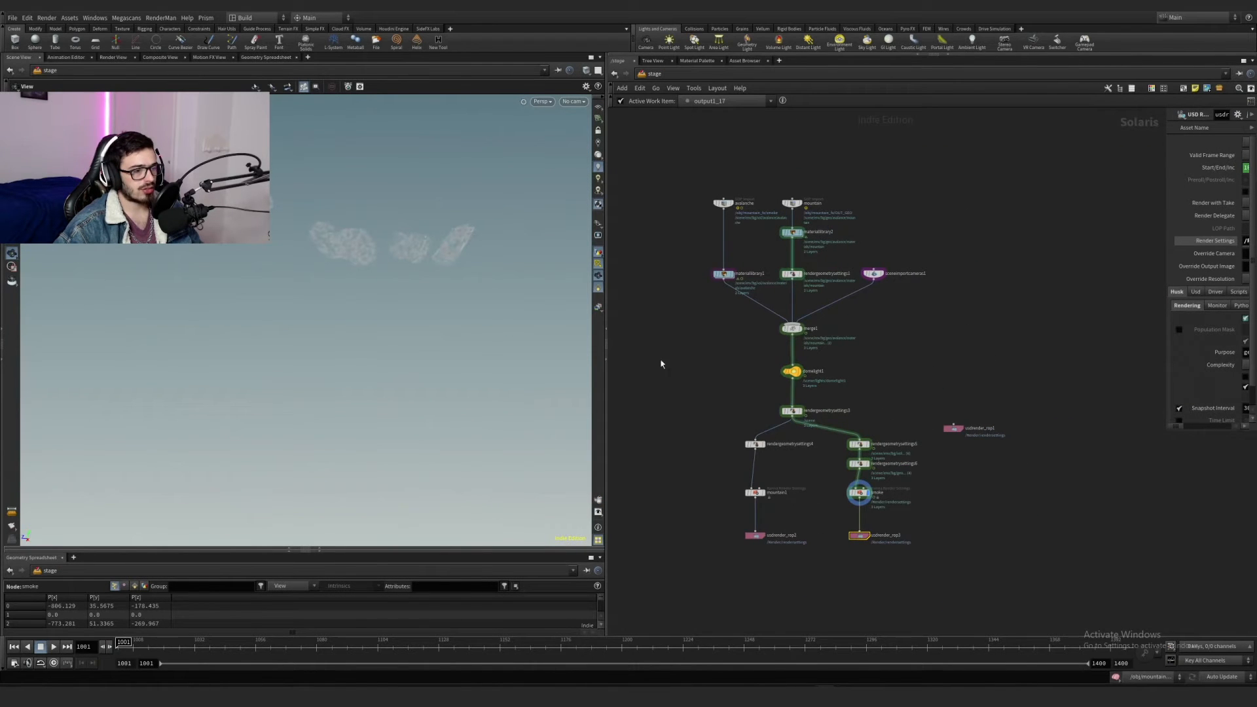
pyautogui.scroll(2, 700, 230)
pyautogui.click(725, 195)
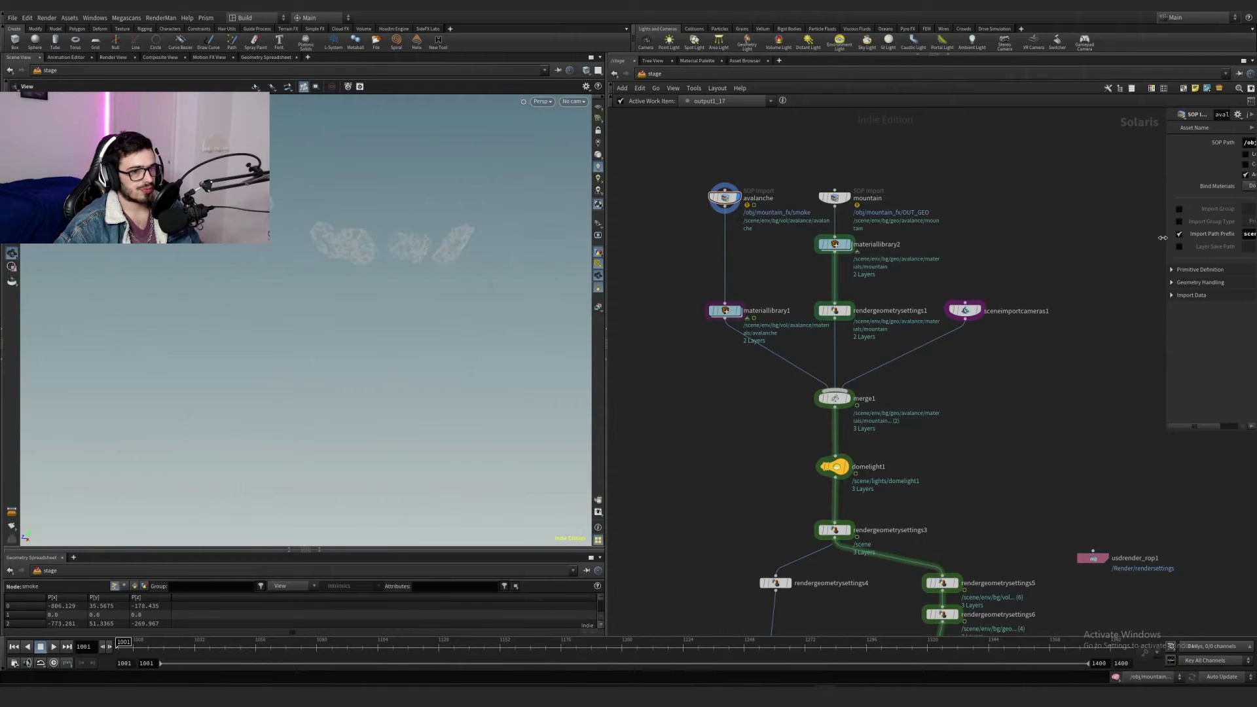
pyautogui.moveTo(1027, 250); pyautogui.dragTo(1031, 252)
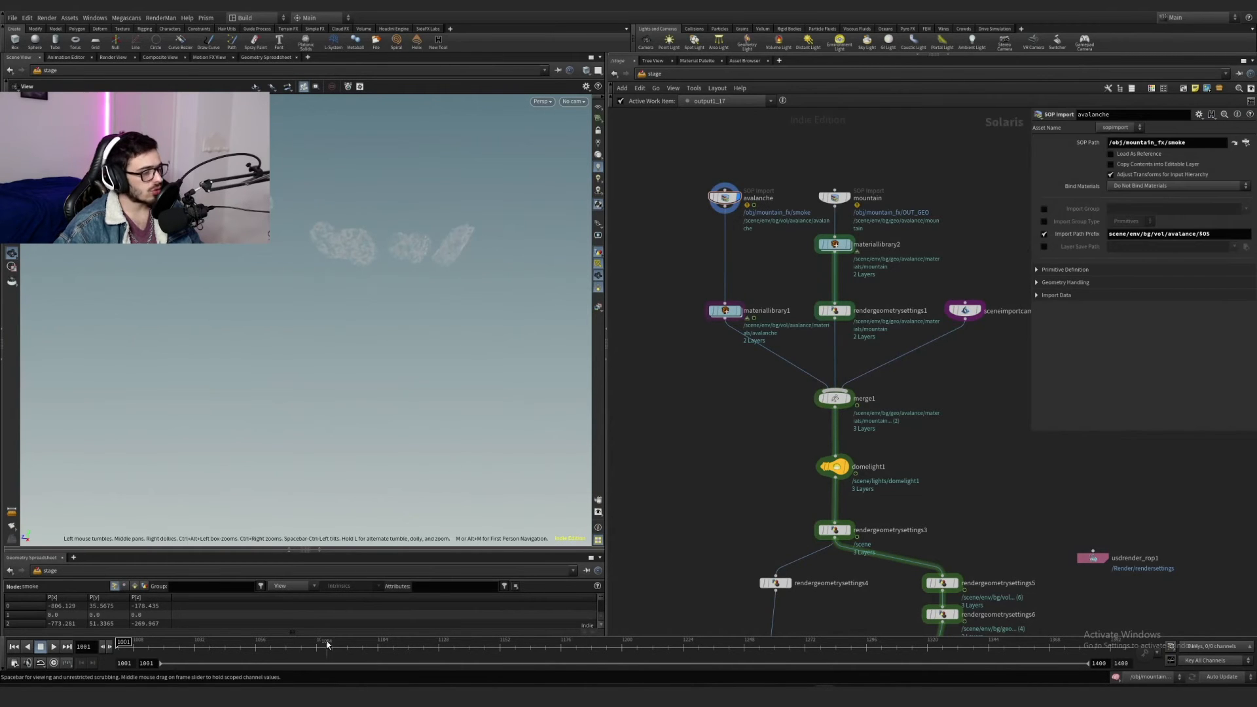
# Step: Go to frame 1103 and look closely at the avalanche smoke volumes
pyautogui.click(375, 648)
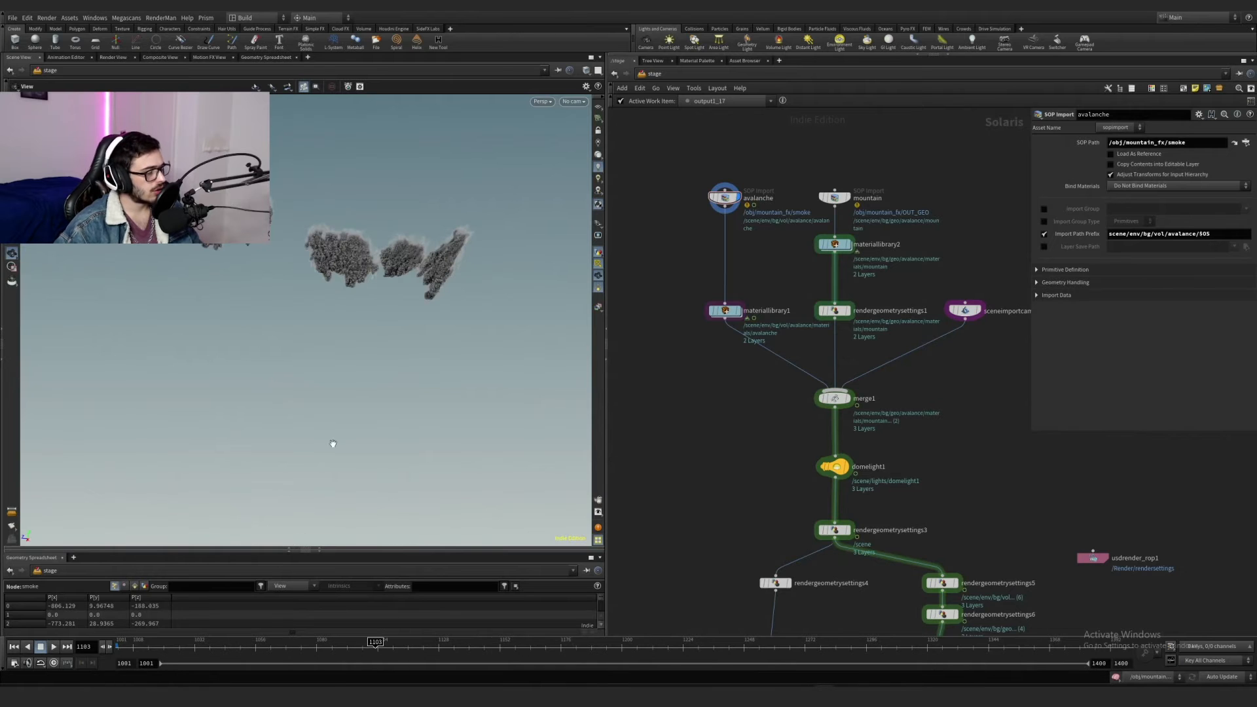
pyautogui.scroll(6, 383, 305)
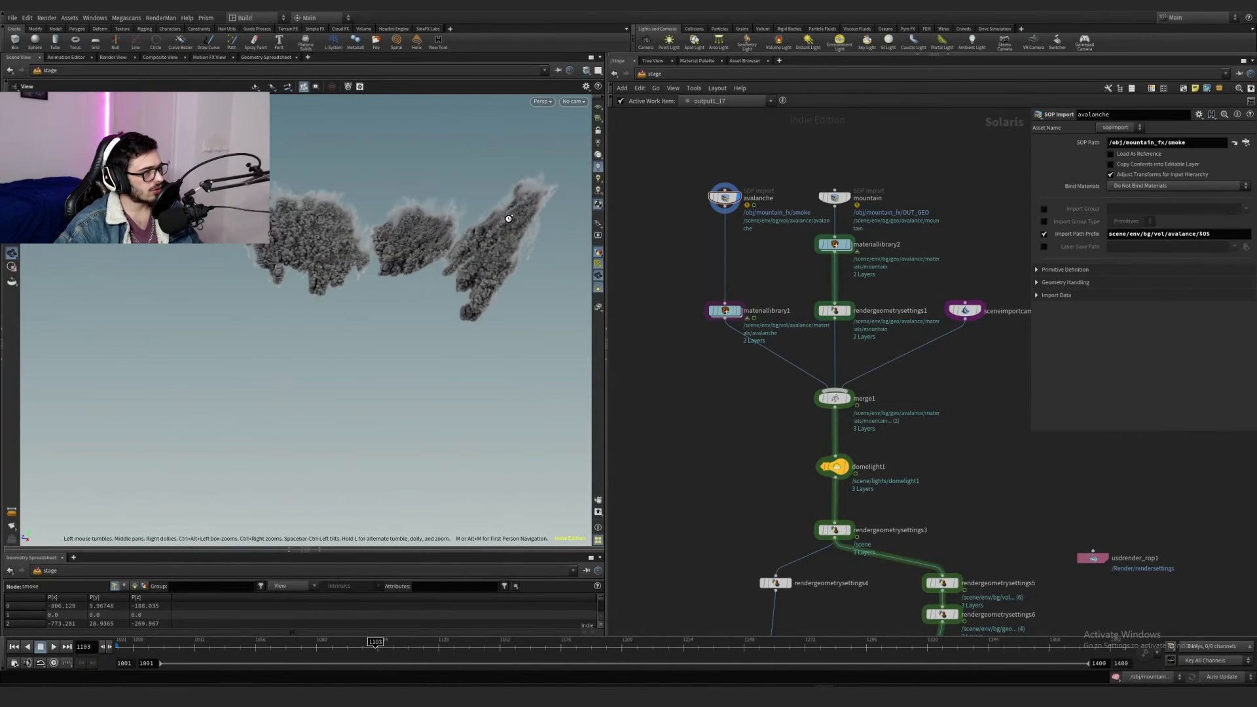
pyautogui.moveTo(429, 246); pyautogui.dragTo(544, 198)
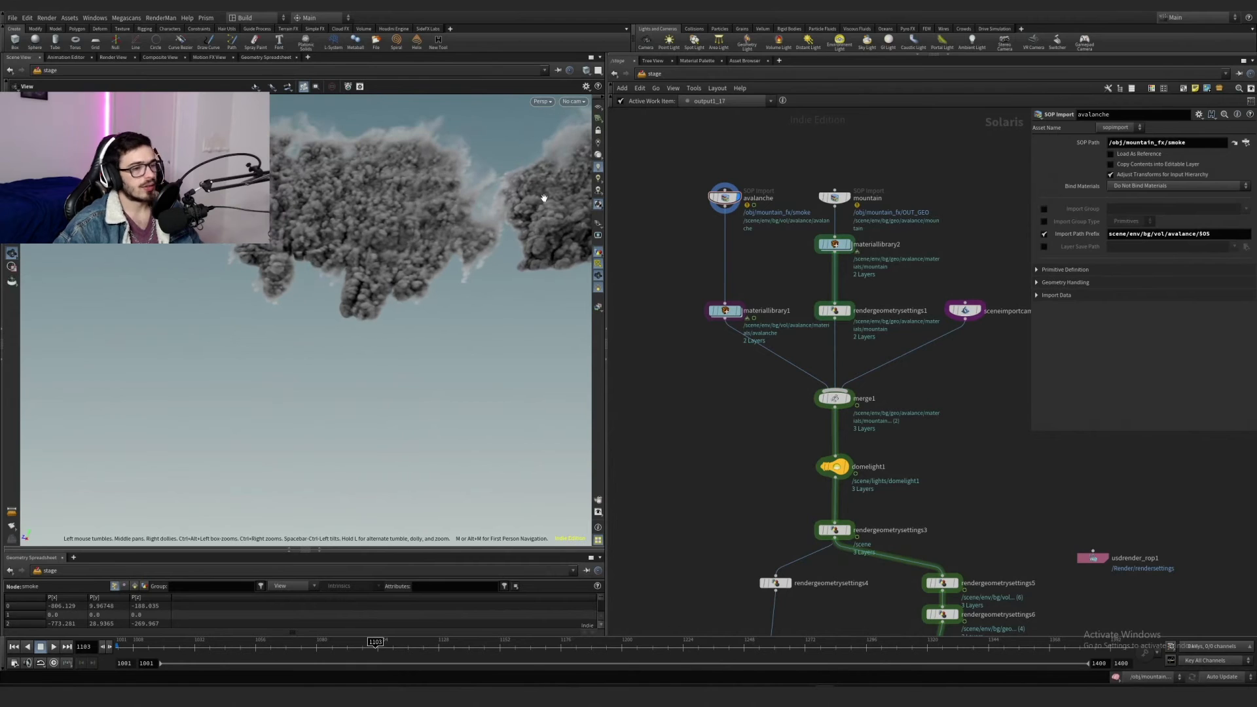
# Step: Switch to take1 and examine switch1's Select Input and its take options in the mountain_fx network
pyautogui.click(1182, 17)
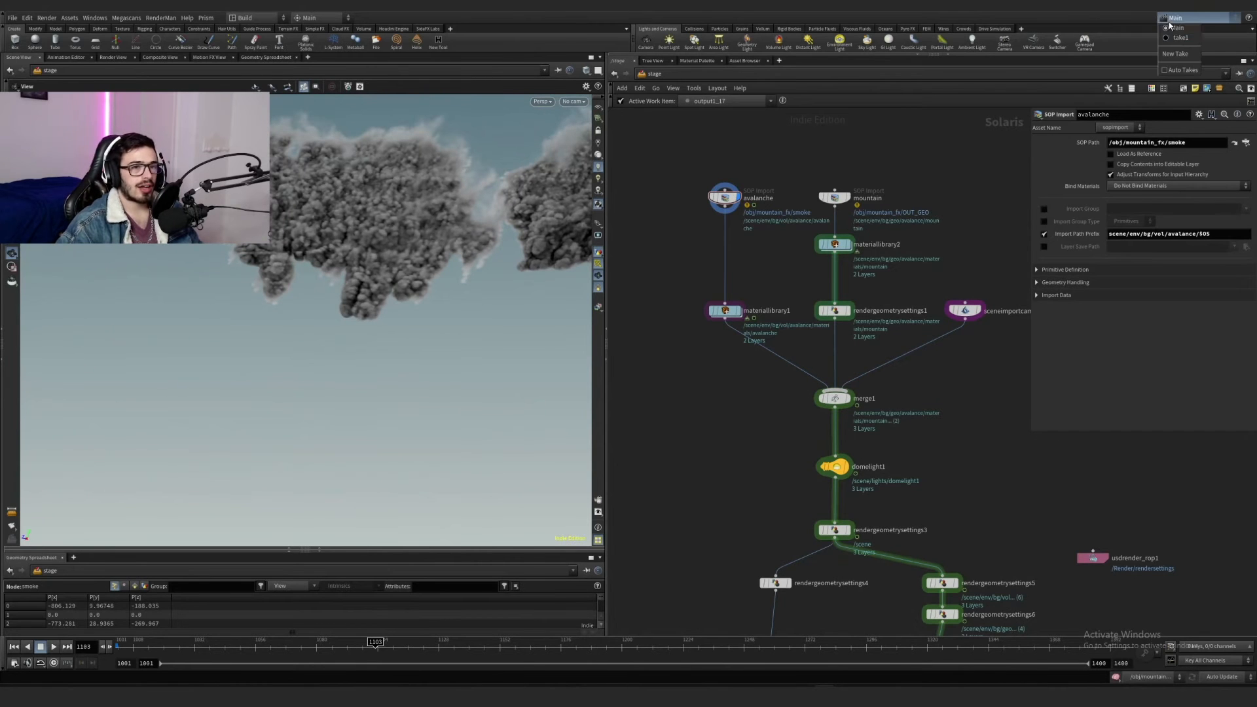
pyautogui.click(1174, 40)
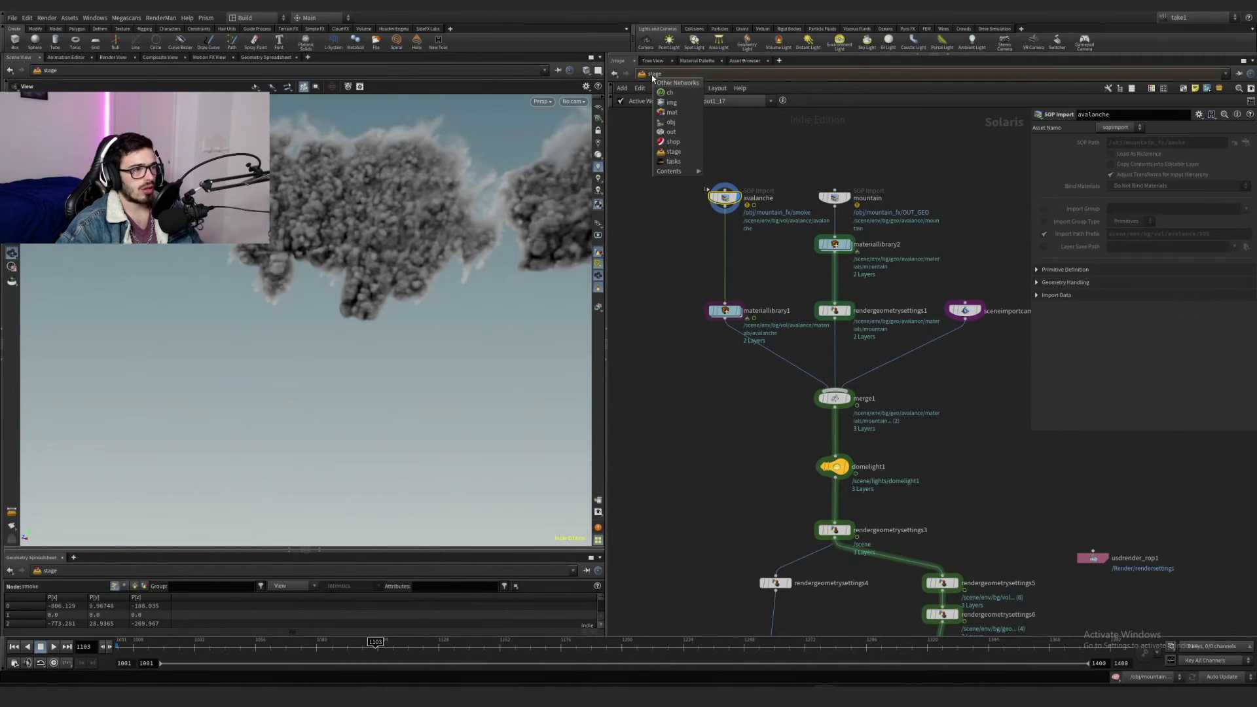
pyautogui.click(660, 126)
pyautogui.doubleClick(641, 301)
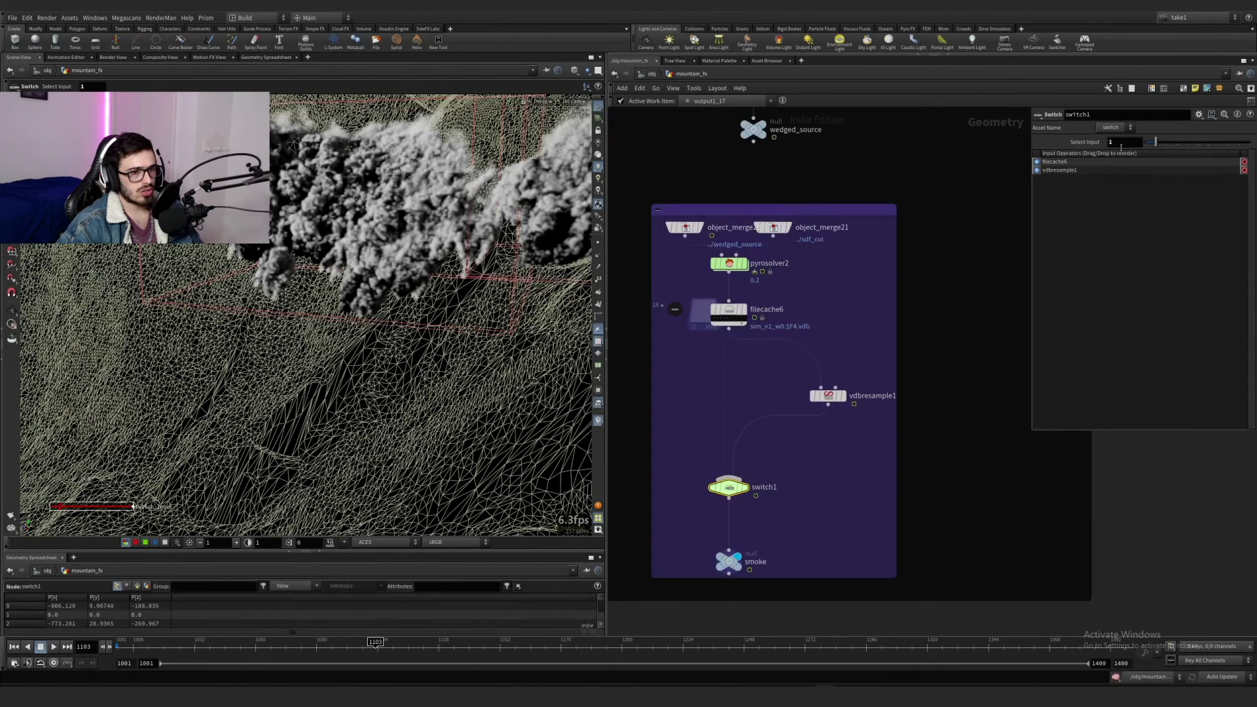
pyautogui.rightClick(1121, 145)
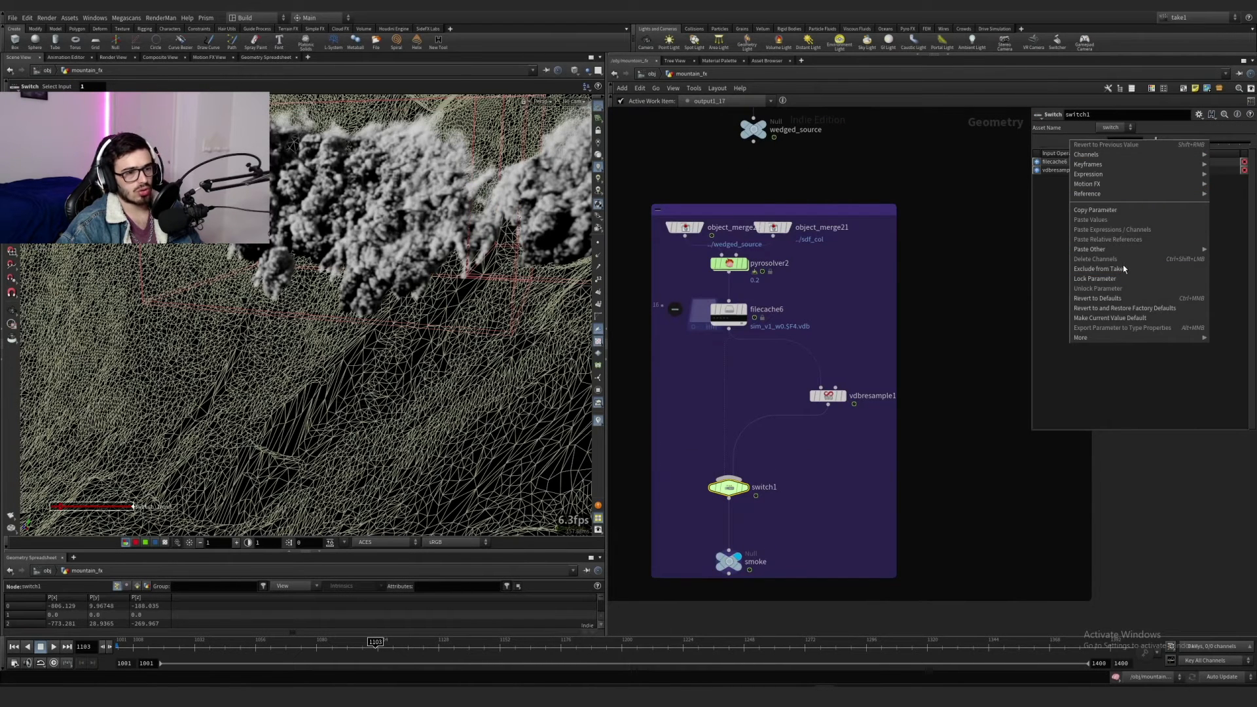
pyautogui.click(979, 256)
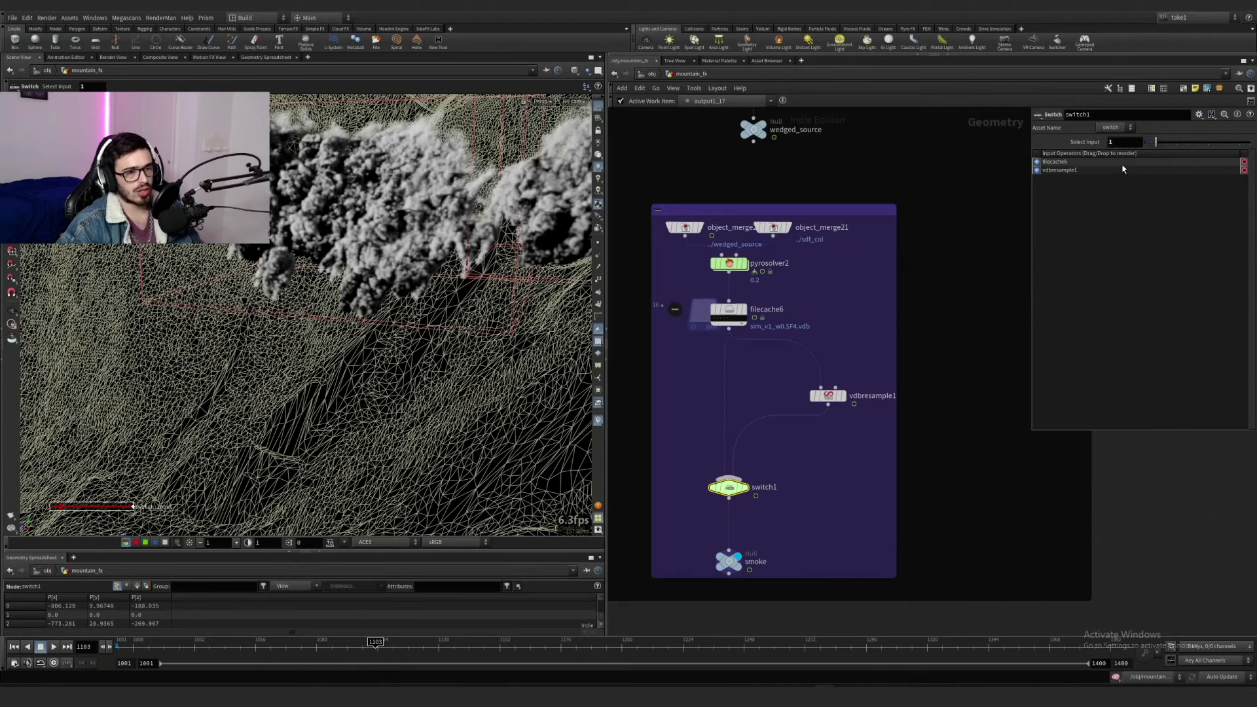
# Step: Return to the stage network and make Main the active take
pyautogui.click(646, 74)
pyautogui.click(645, 73)
pyautogui.click(663, 150)
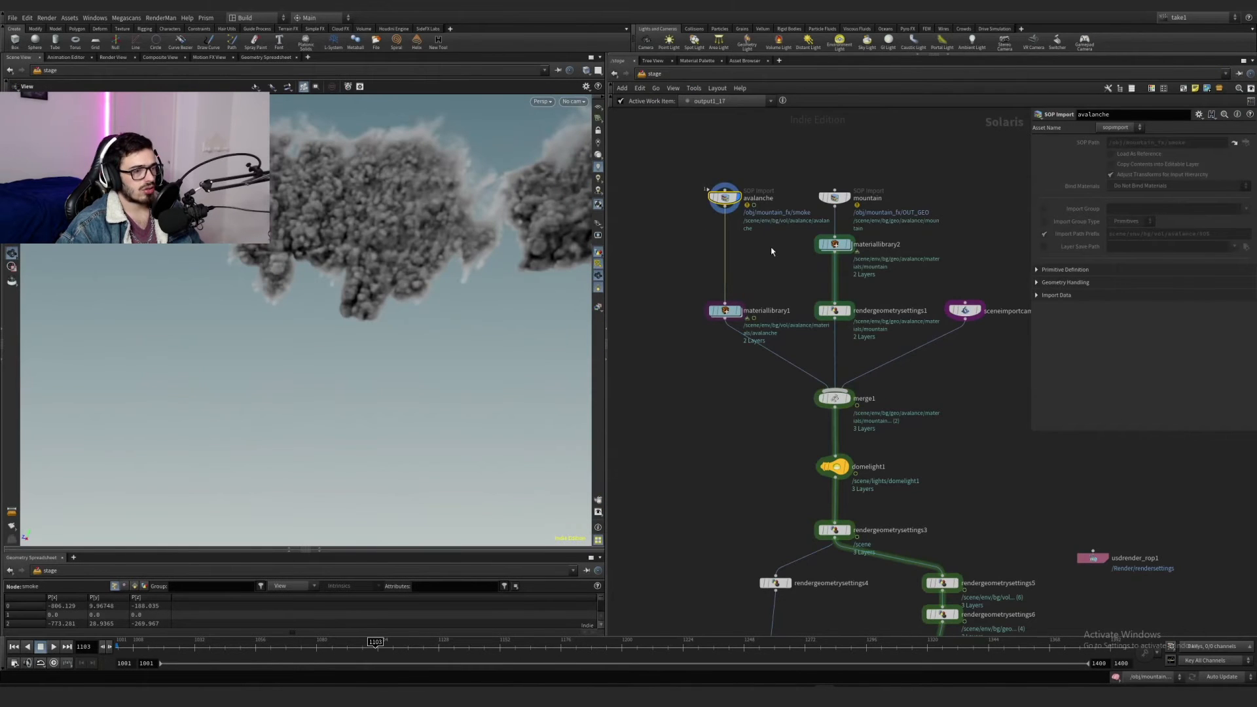
pyautogui.scroll(-2, 971, 403)
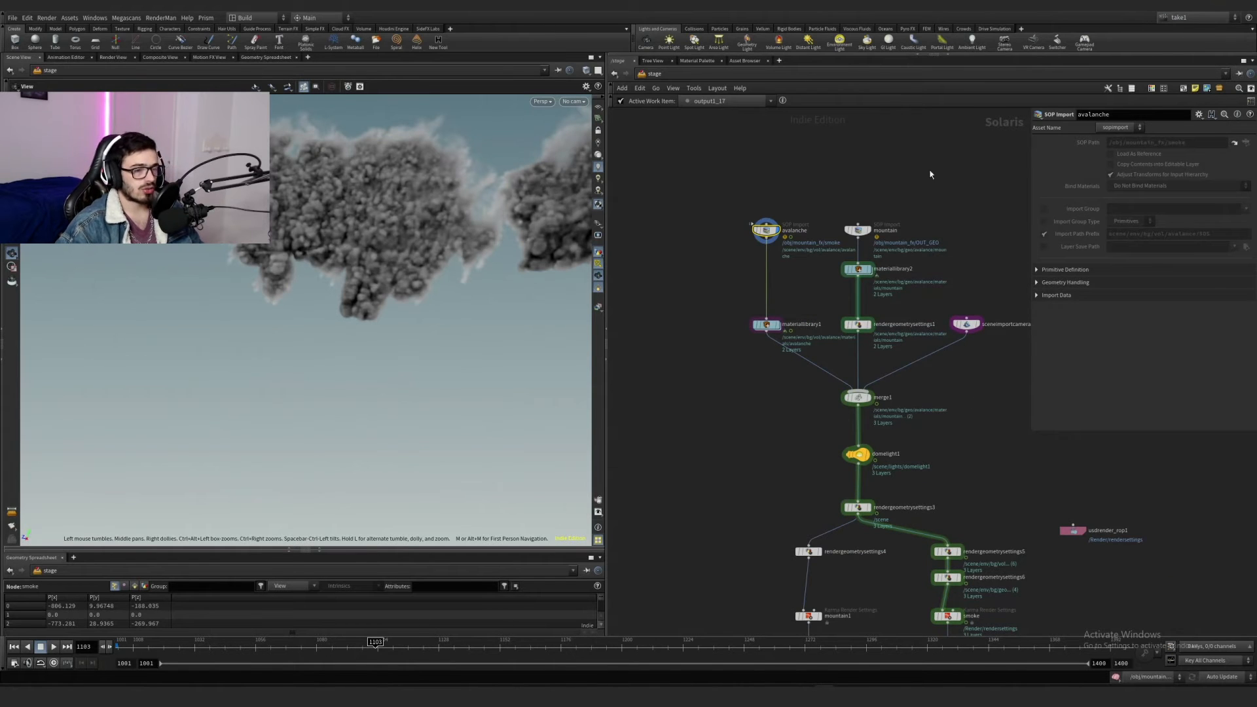
pyautogui.click(1188, 15)
pyautogui.click(1179, 69)
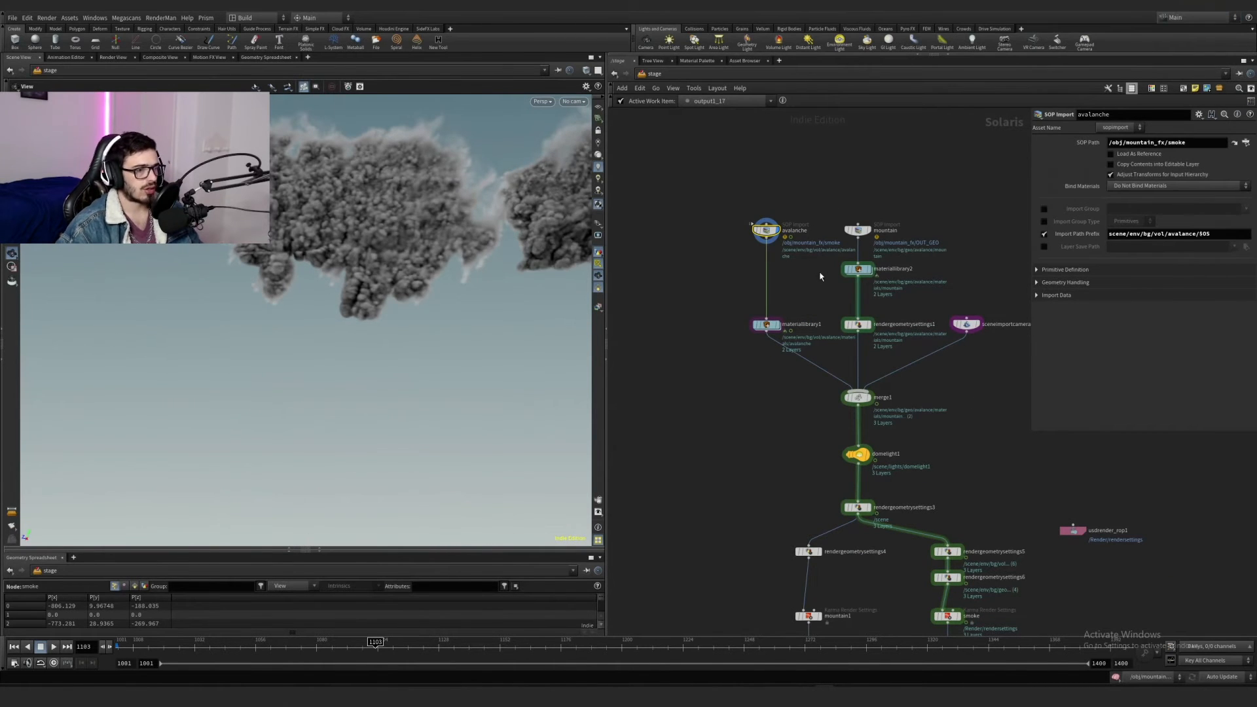
# Step: Enter materiallibrary1 and examine the Density Scale and Shadow Density of the avalanche XPU Pyro Preview shader
pyautogui.scroll(1, 820, 276)
pyautogui.moveTo(819, 277); pyautogui.dragTo(802, 303, button='middle')
pyautogui.doubleClick(738, 362)
pyautogui.moveTo(839, 342); pyautogui.dragTo(713, 344, button='middle')
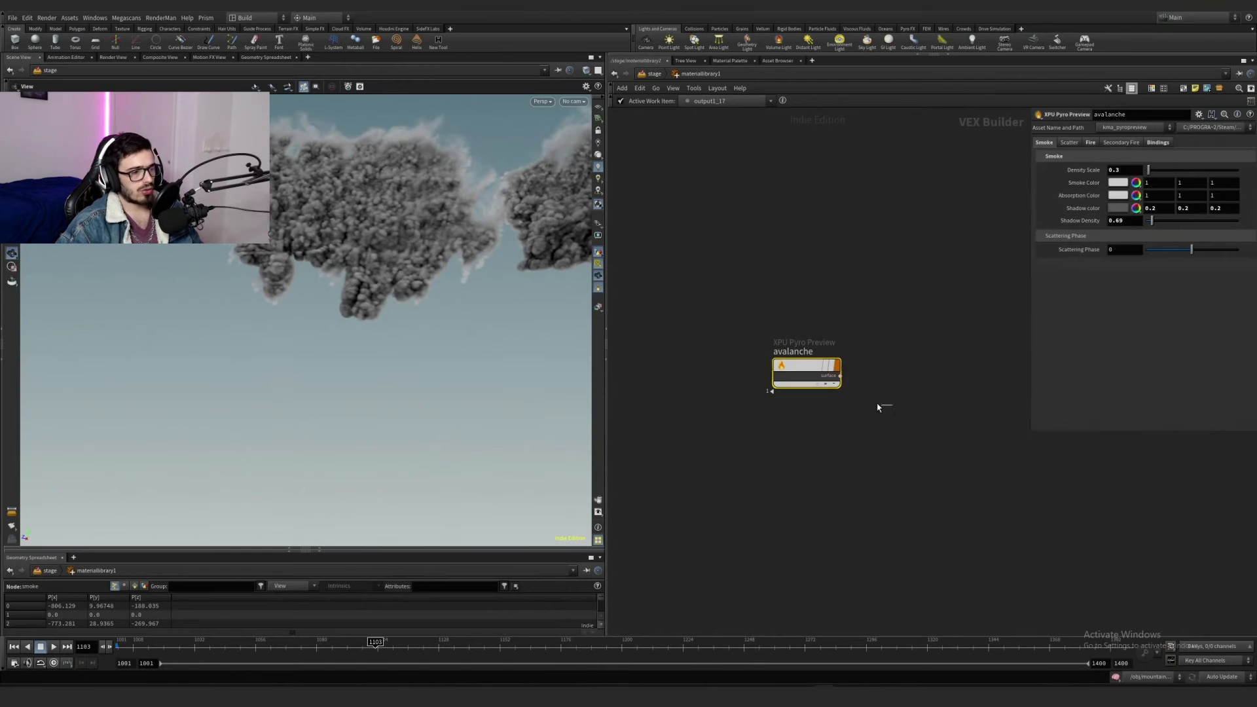
pyautogui.moveTo(1136, 169); pyautogui.dragTo(1100, 172)
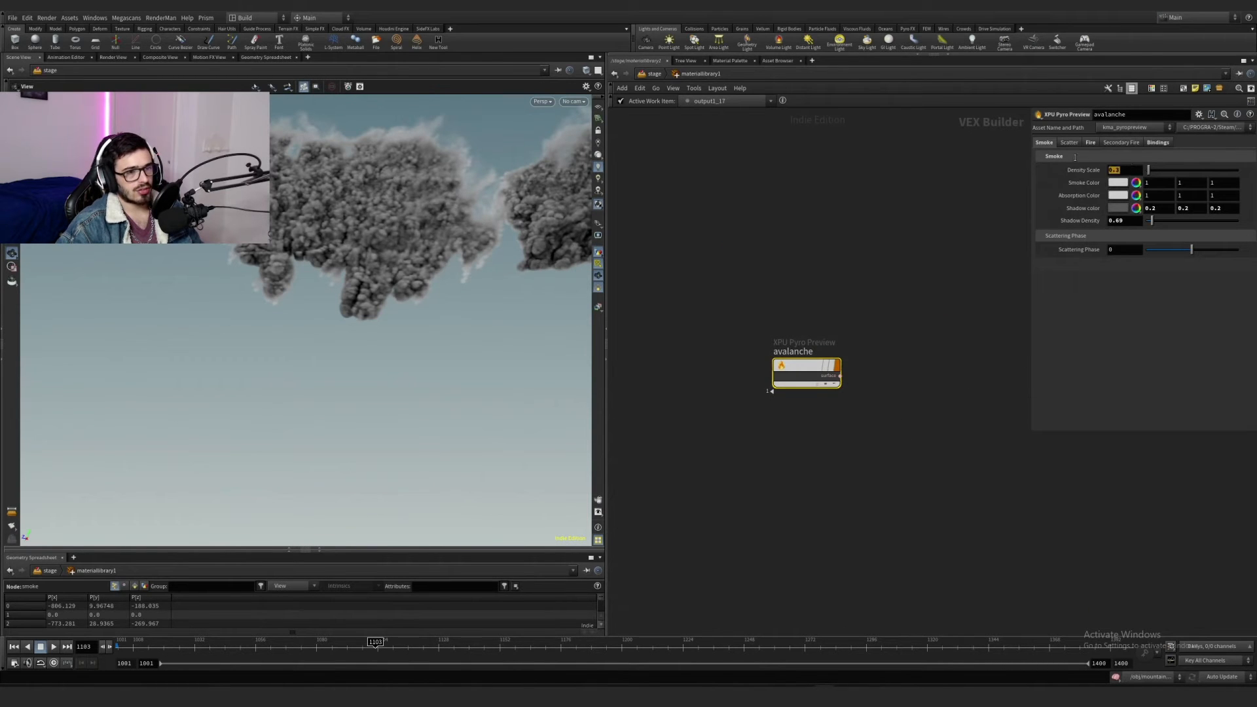
pyautogui.moveTo(1135, 221); pyautogui.dragTo(1099, 219)
# Step: Examine the avalanche shader's fire settings and volume bindings, then compare its scatter and smoke settings
pyautogui.click(1090, 142)
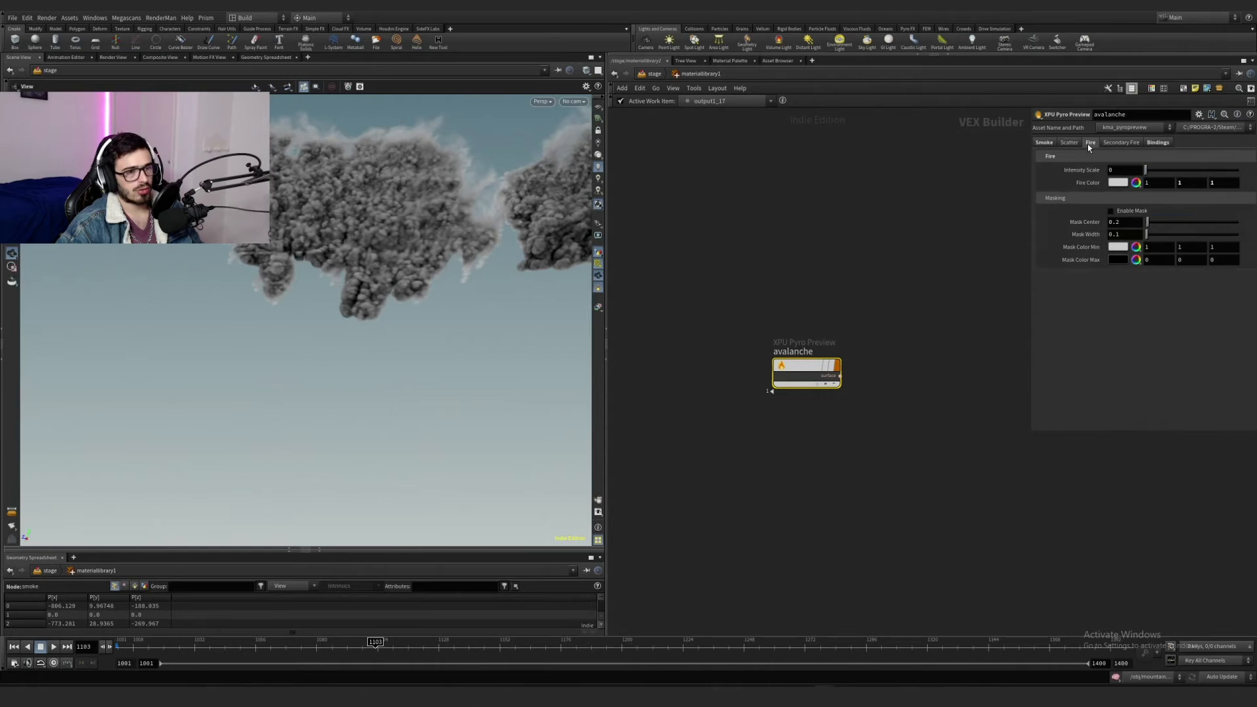
pyautogui.click(1158, 142)
pyautogui.doubleClick(1122, 168)
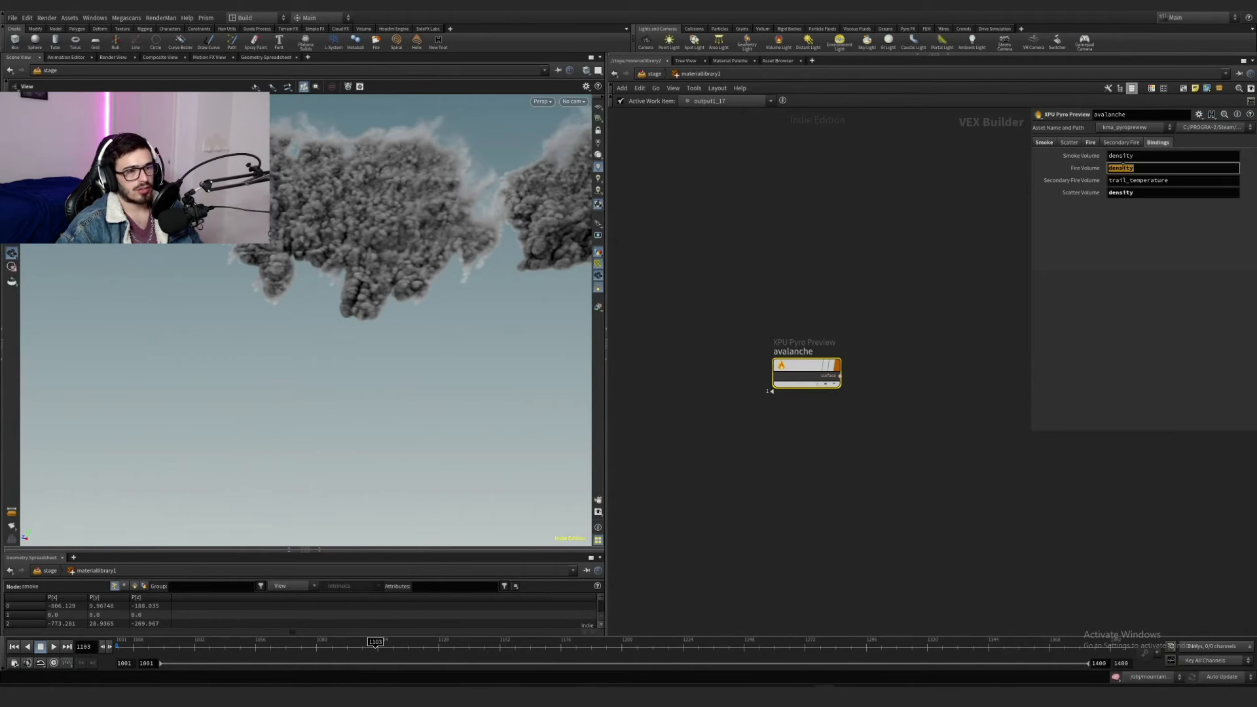
pyautogui.click(1091, 143)
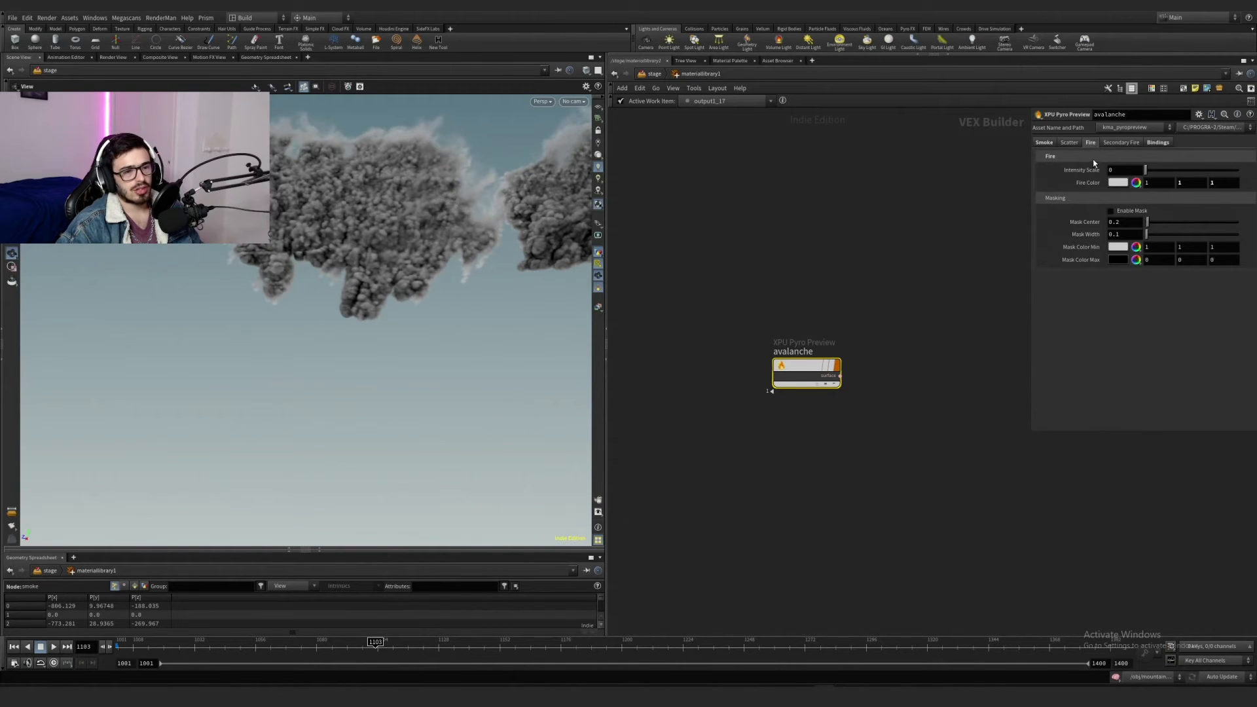
pyautogui.click(1070, 146)
pyautogui.click(1047, 145)
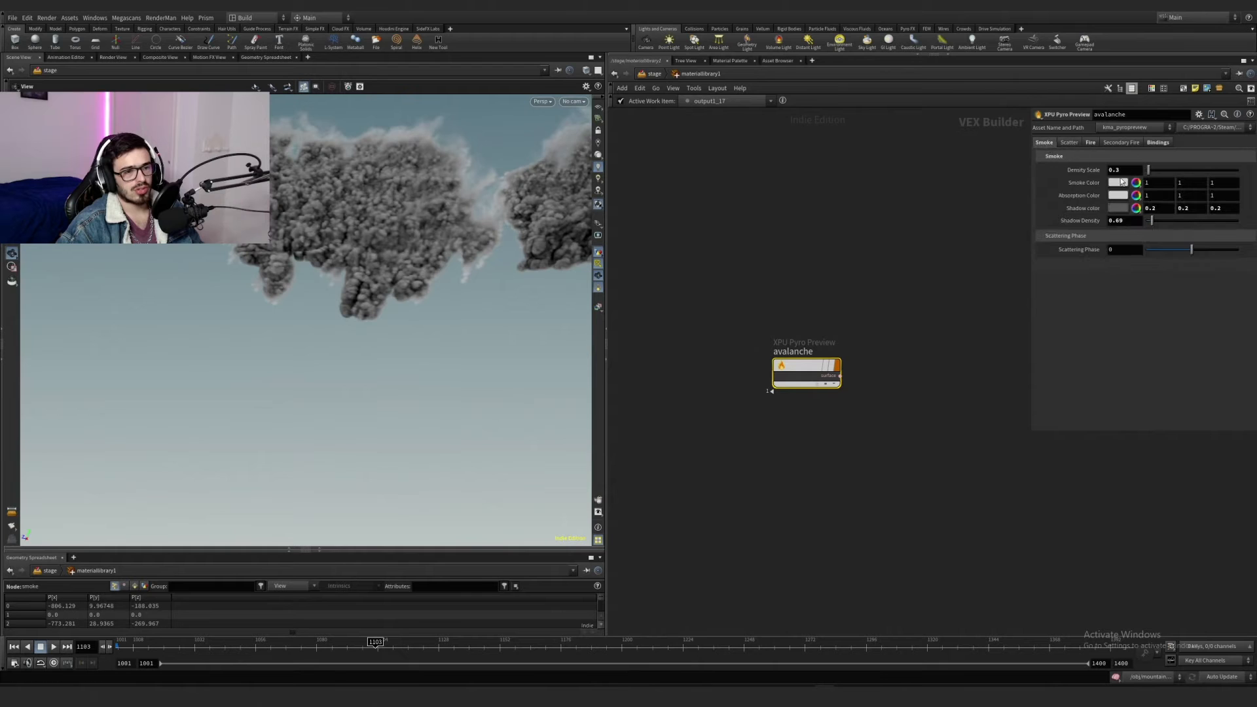
pyautogui.click(1069, 145)
pyautogui.click(1051, 144)
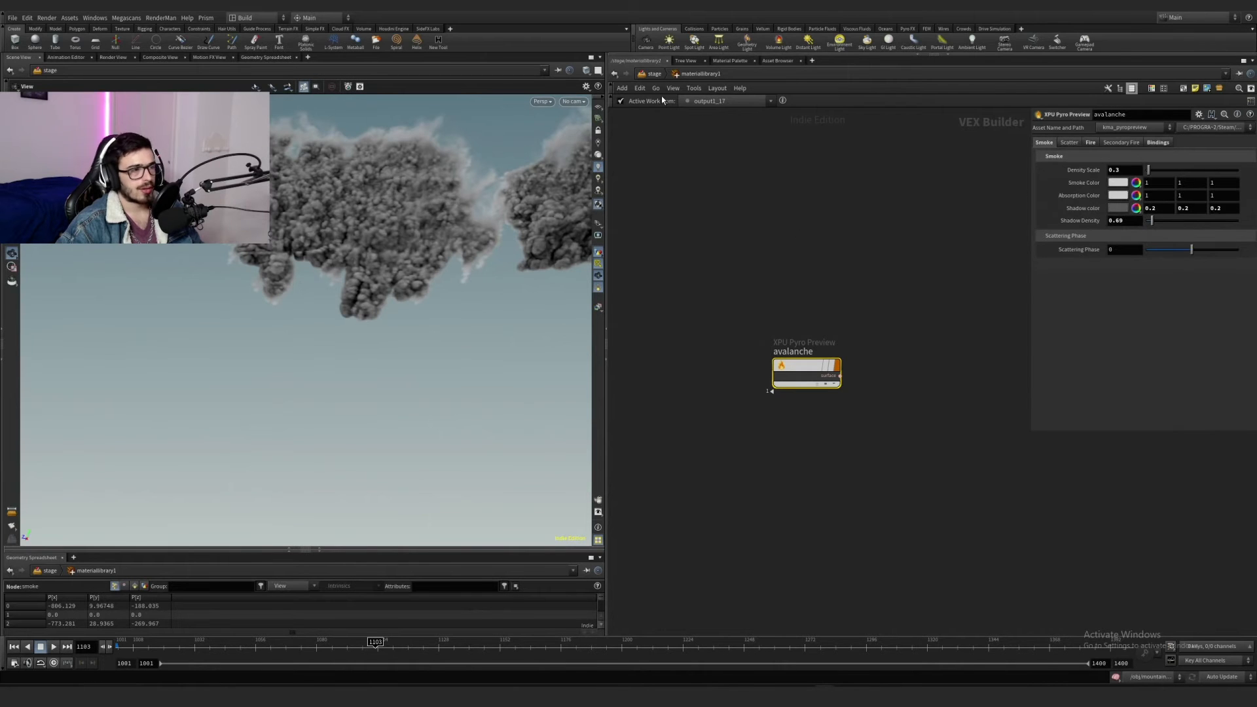
# Step: Return to the stage network and examine materiallibrary1's Material VOP and Geometry Path and the avalanche SOP Import settings
pyautogui.click(657, 74)
pyautogui.moveTo(725, 374); pyautogui.dragTo(723, 376)
pyautogui.moveTo(1181, 237); pyautogui.dragTo(1113, 237)
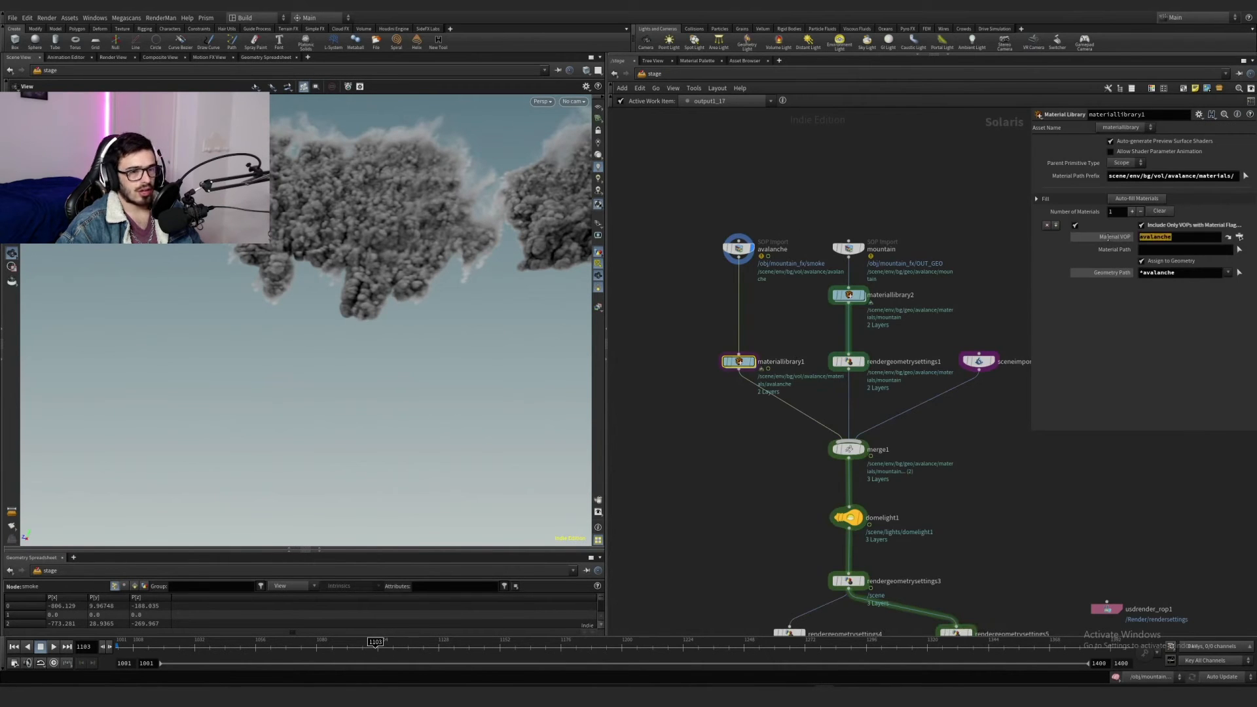
pyautogui.moveTo(1186, 272); pyautogui.dragTo(896, 273)
pyautogui.click(739, 249)
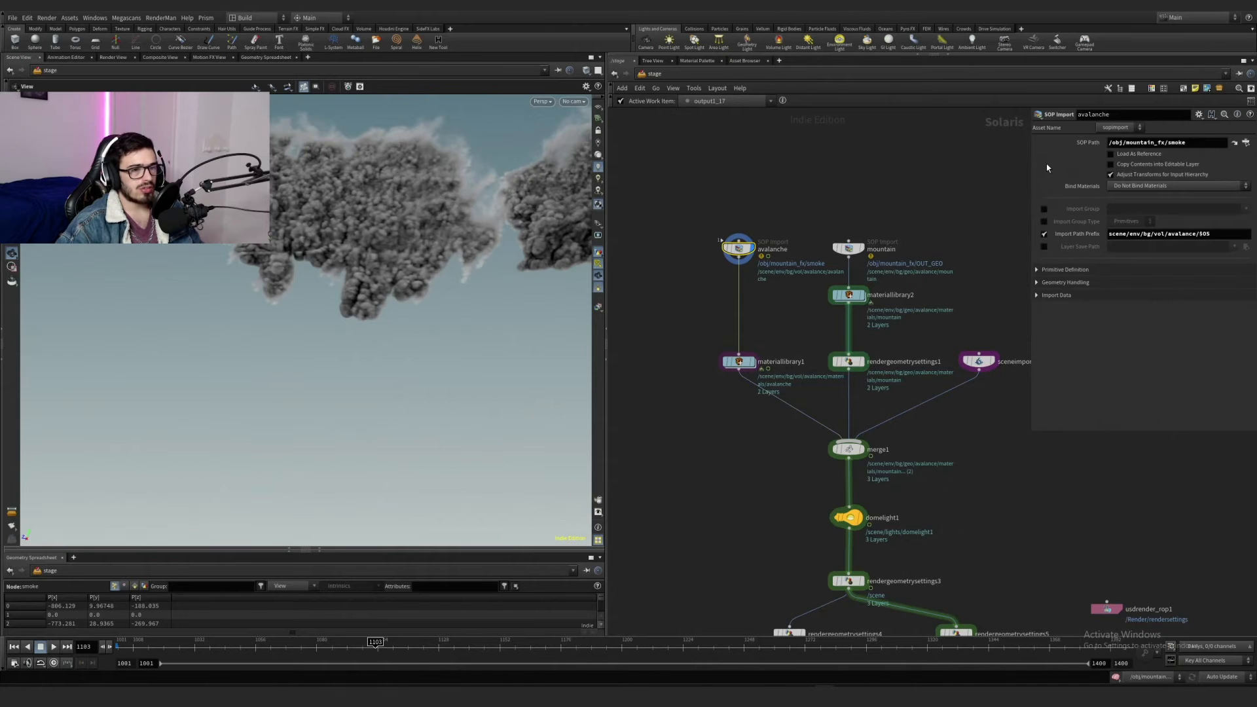
# Step: Switch the desktop layout to Solaris and bring the avalanche branch of the stage network into view
pyautogui.click(285, 19)
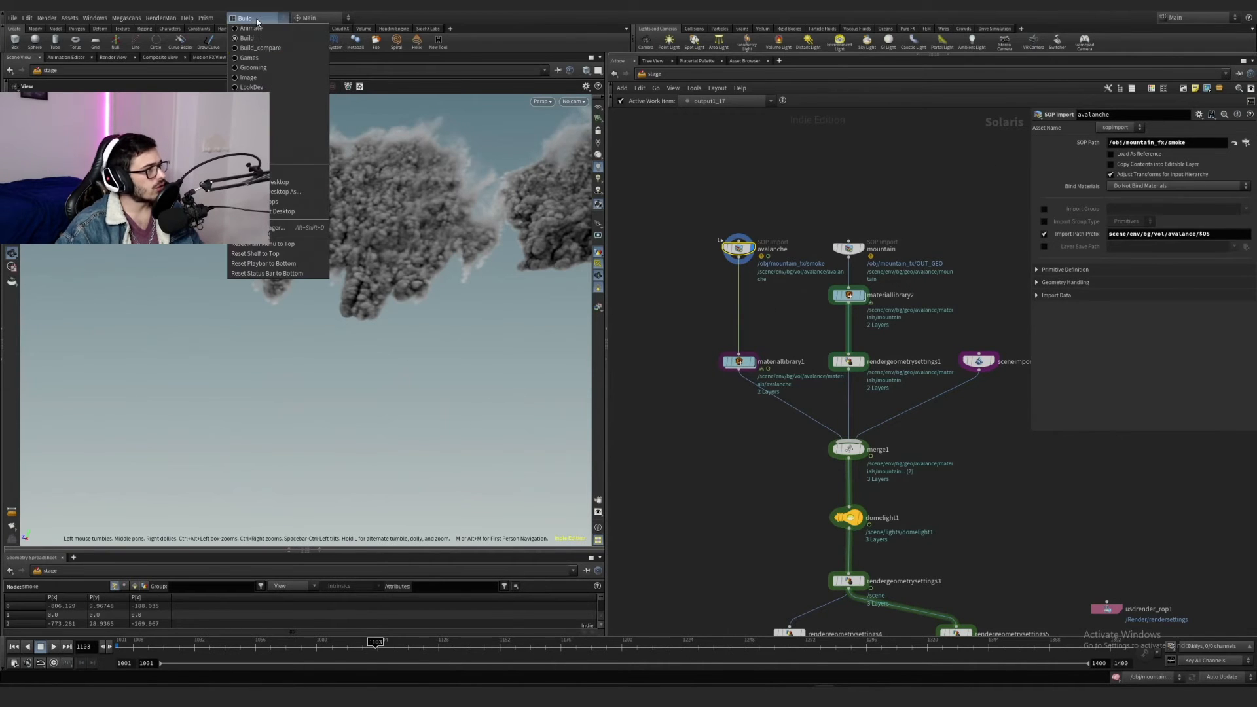
pyautogui.click(263, 116)
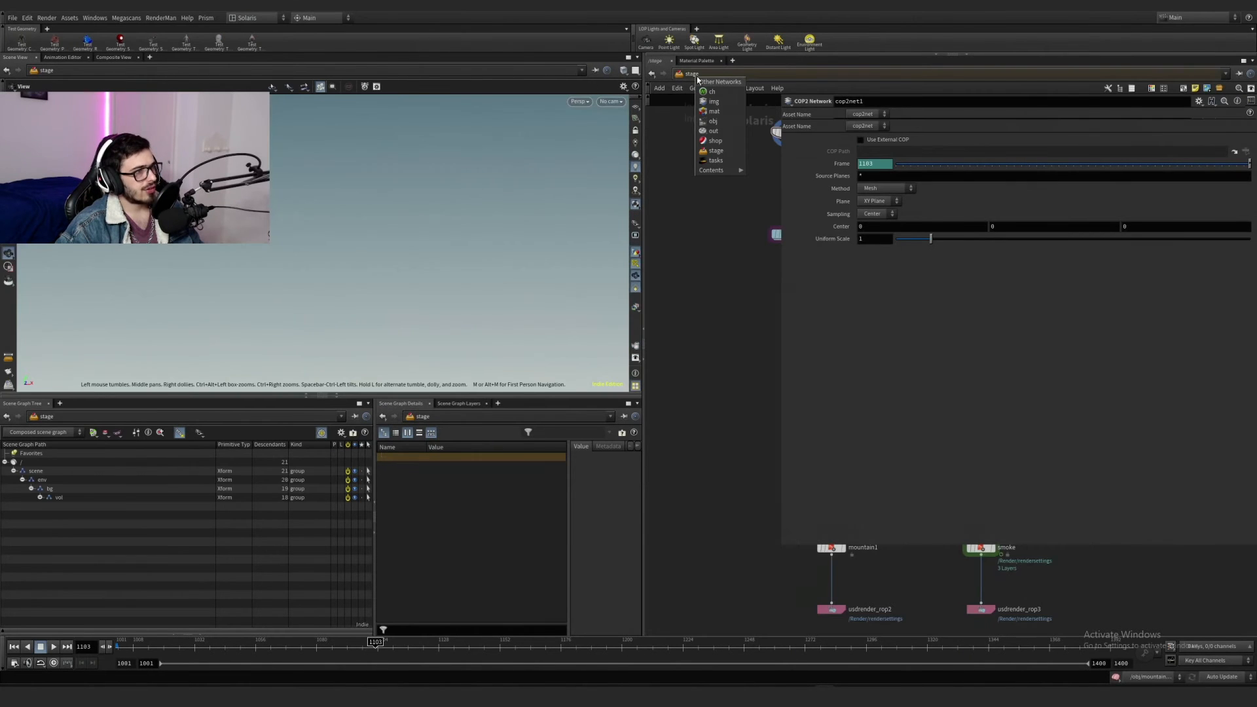
pyautogui.scroll(-1, 715, 302)
pyautogui.moveTo(715, 303); pyautogui.dragTo(669, 370, button='middle')
# Step: Expand the avalanche import's vol hierarchy in the scene graph and compare it with its Import Path Prefix
pyautogui.click(731, 226)
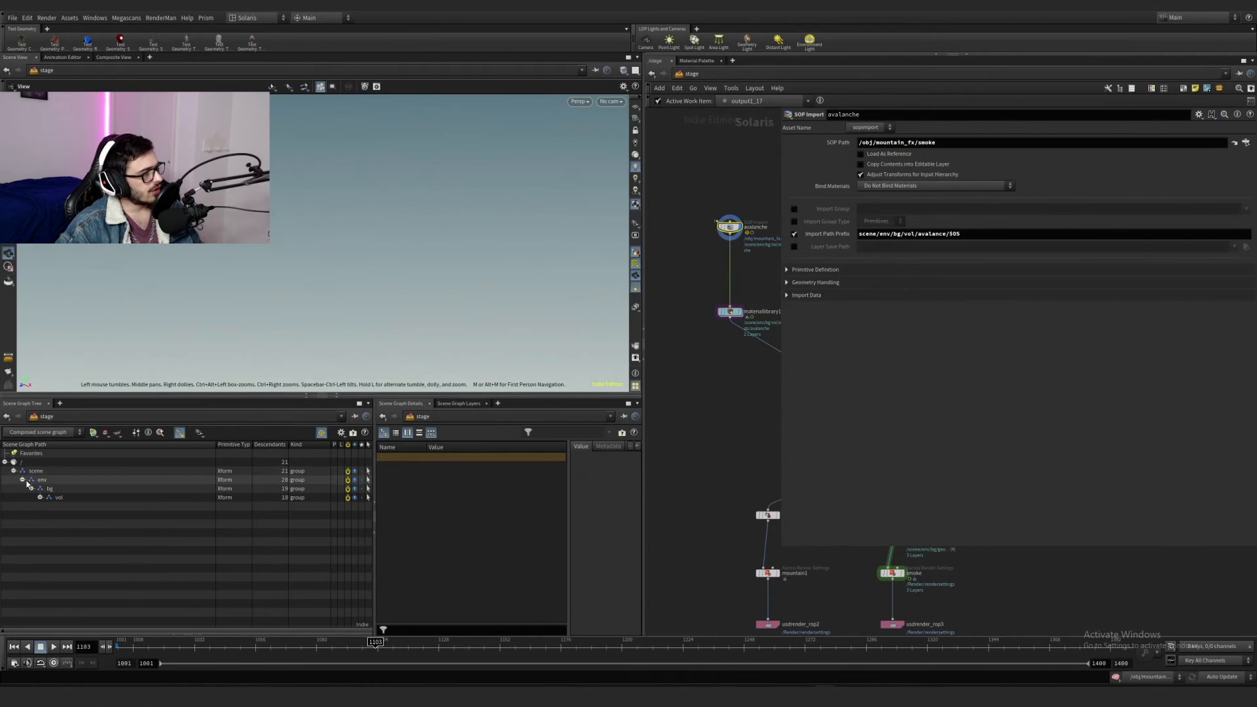
pyautogui.click(40, 499)
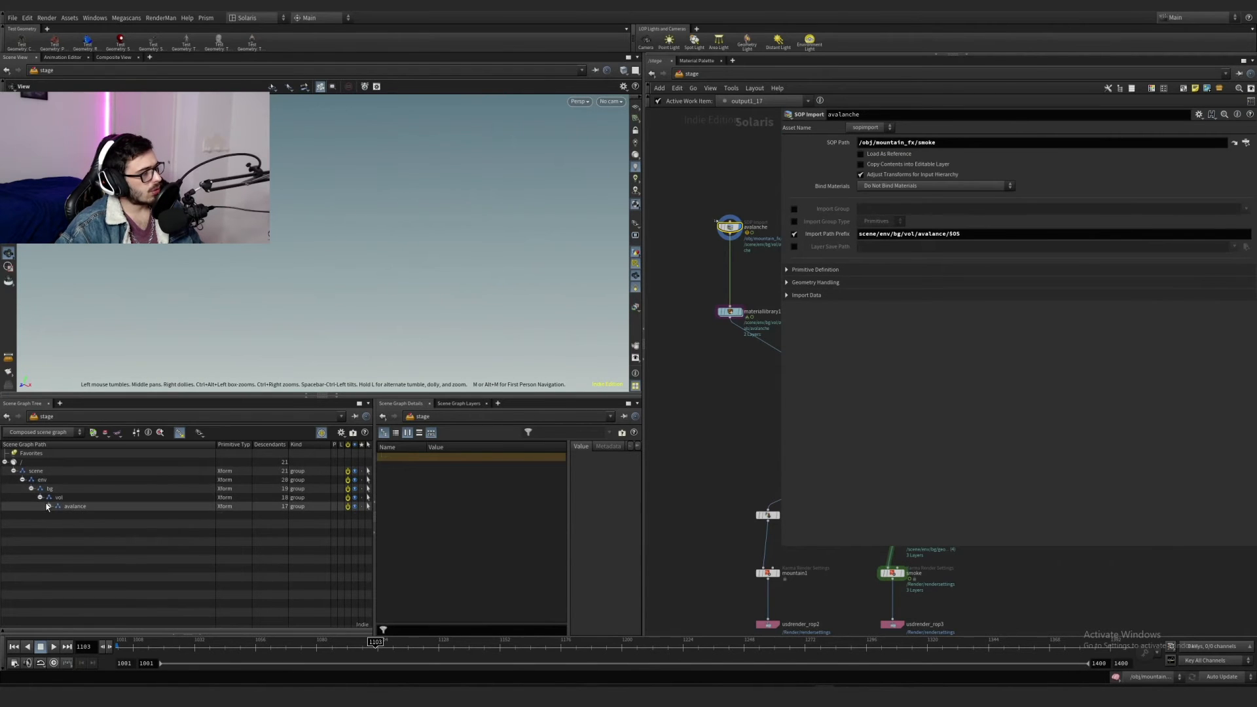
pyautogui.click(48, 506)
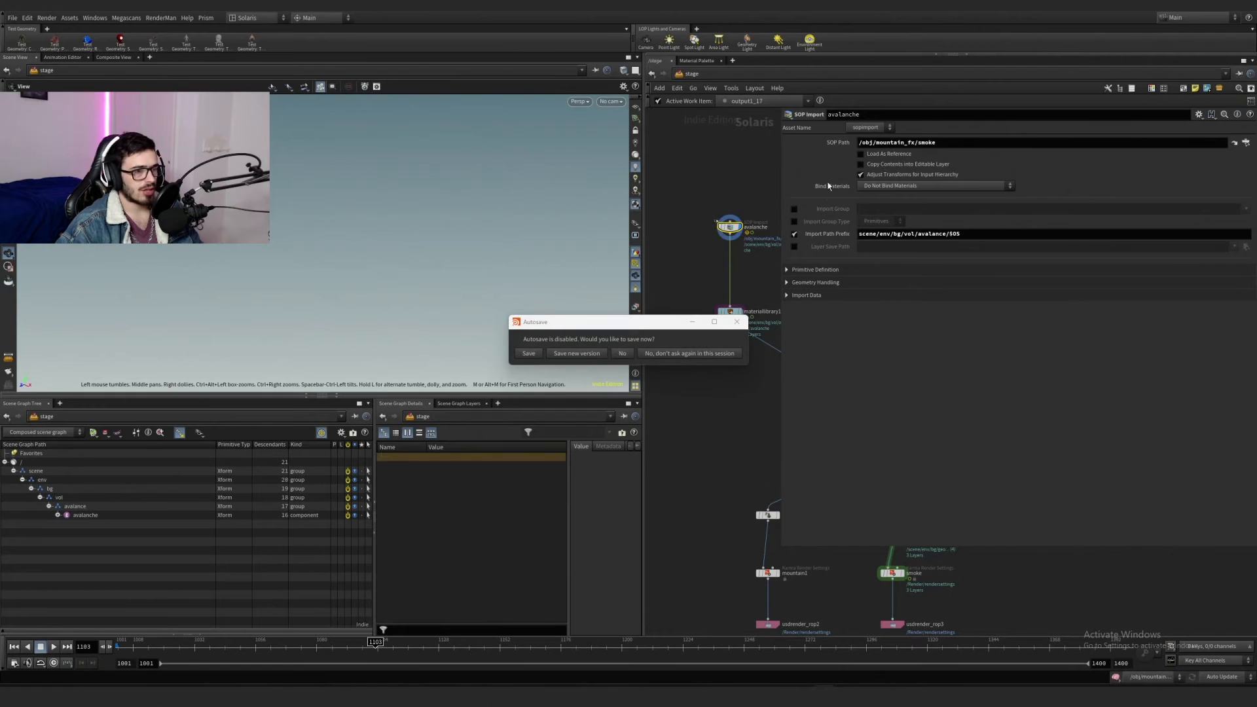
pyautogui.click(740, 323)
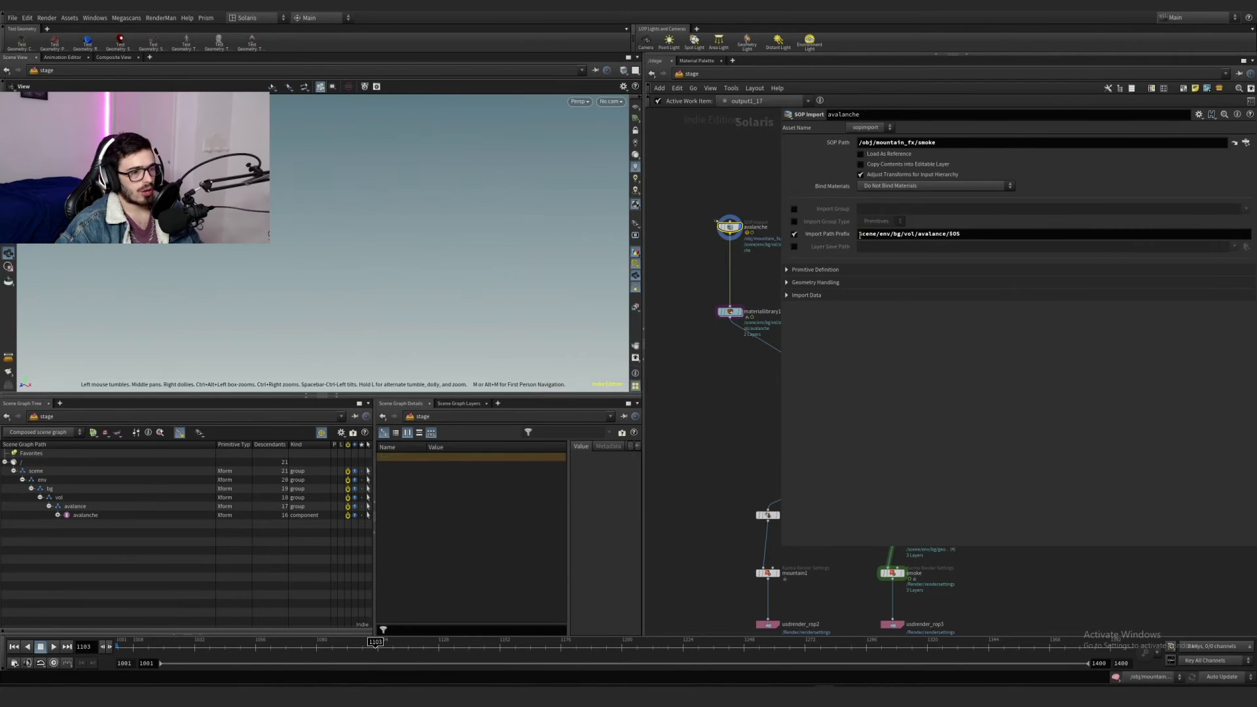
pyautogui.moveTo(859, 234); pyautogui.dragTo(960, 234)
# Step: Add a new SOP Import node beside the avalanche import in the stage network
pyautogui.press('Tab')
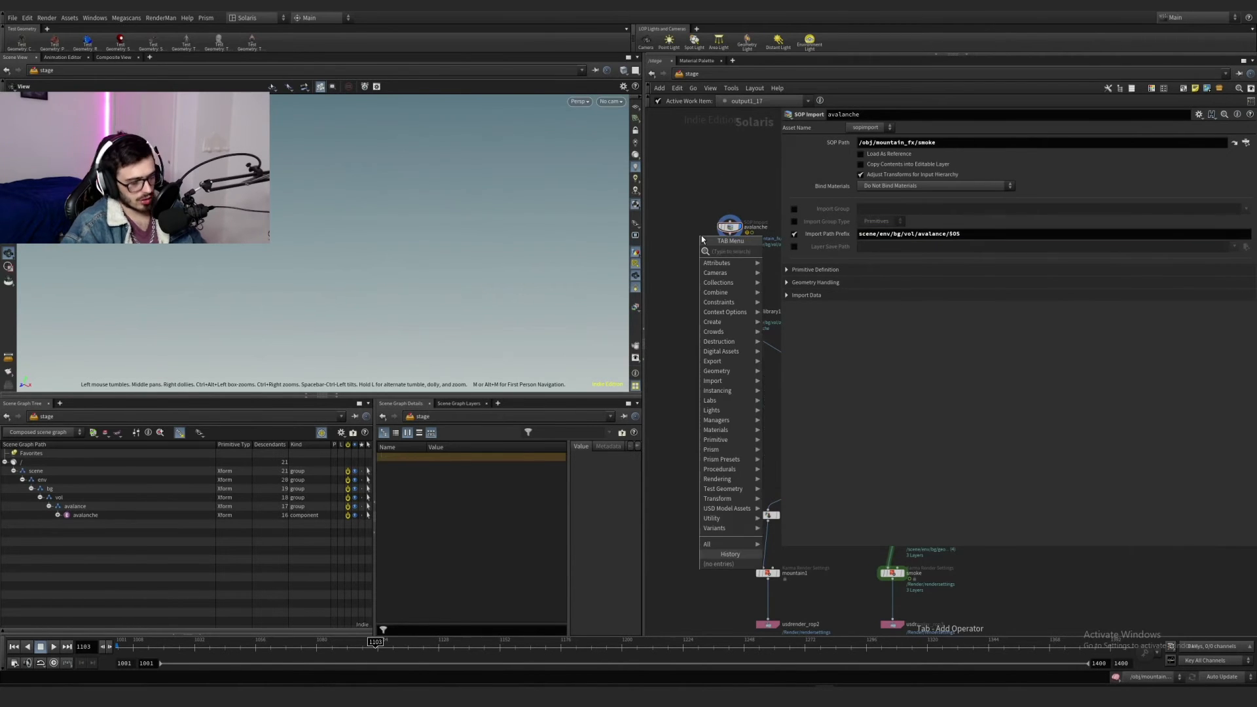
pyautogui.write('sopi')
pyautogui.press('Return')
pyautogui.click(671, 251)
pyautogui.moveTo(690, 213); pyautogui.dragTo(655, 307)
# Step: Examine the avalanche import's Import Path Prefix and materiallibrary1's Material Path Prefix against the scene graph
pyautogui.click(729, 227)
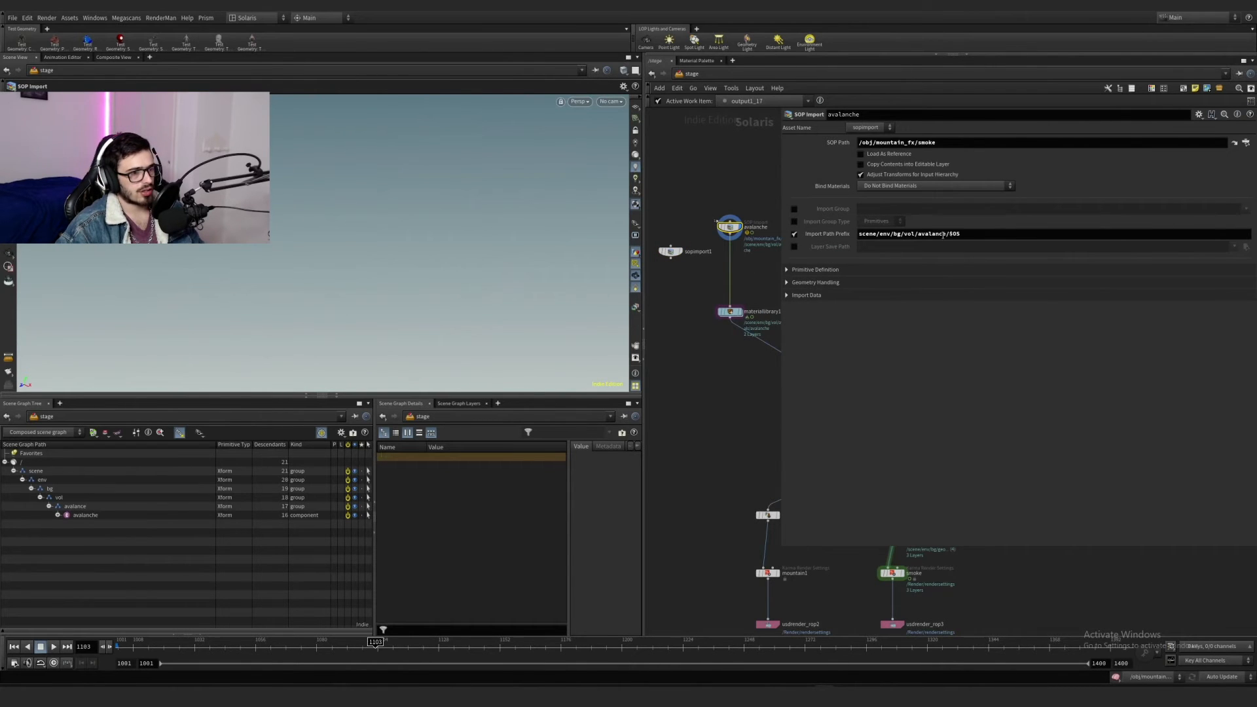
pyautogui.moveTo(949, 235); pyautogui.dragTo(875, 235)
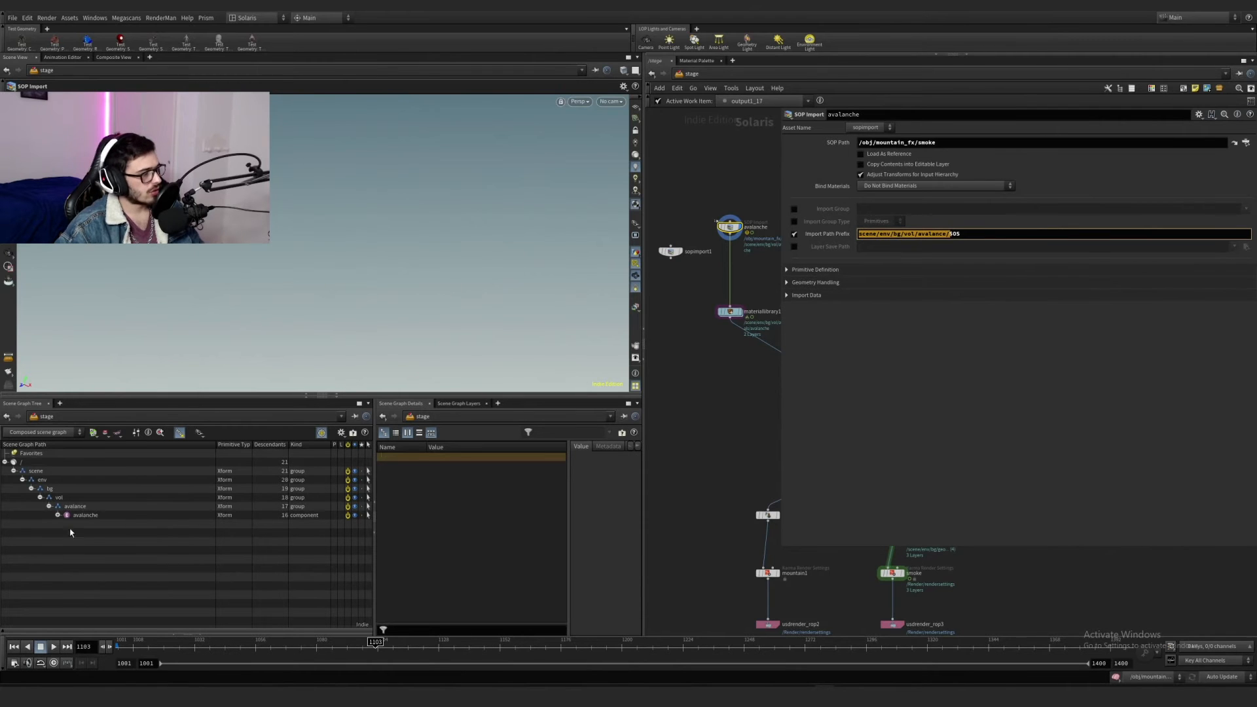
pyautogui.click(729, 311)
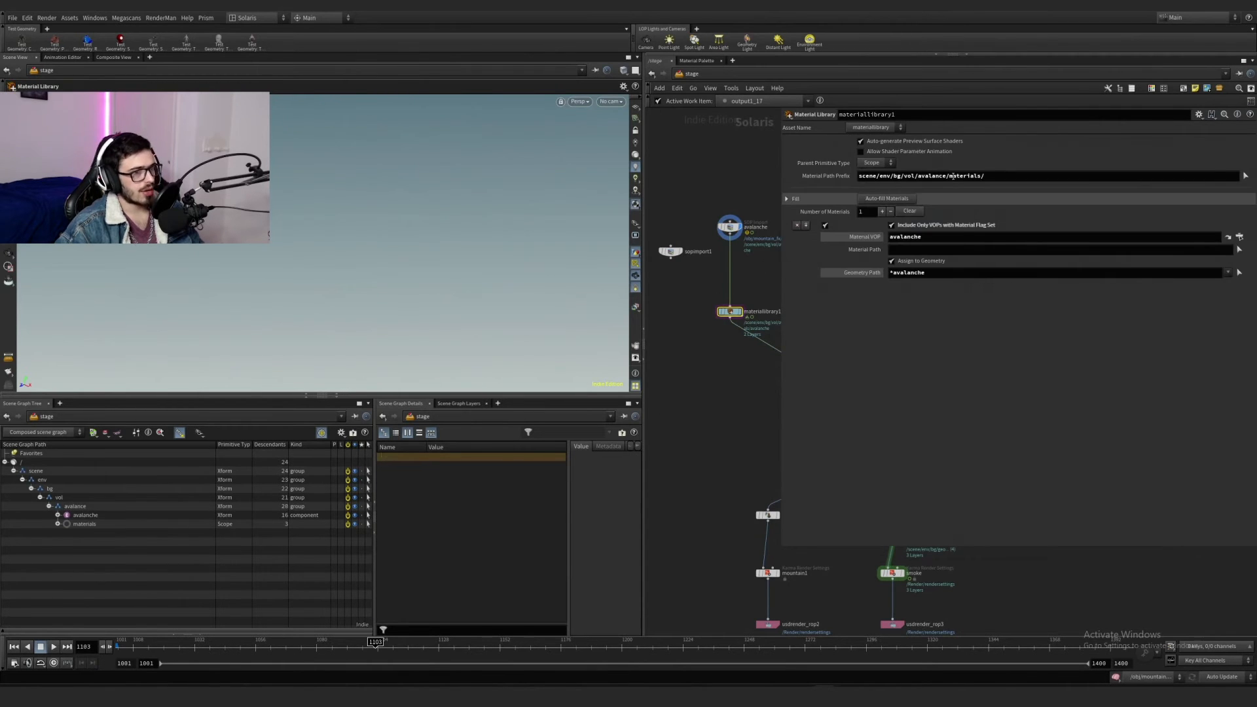
pyautogui.moveTo(991, 177); pyautogui.dragTo(823, 173)
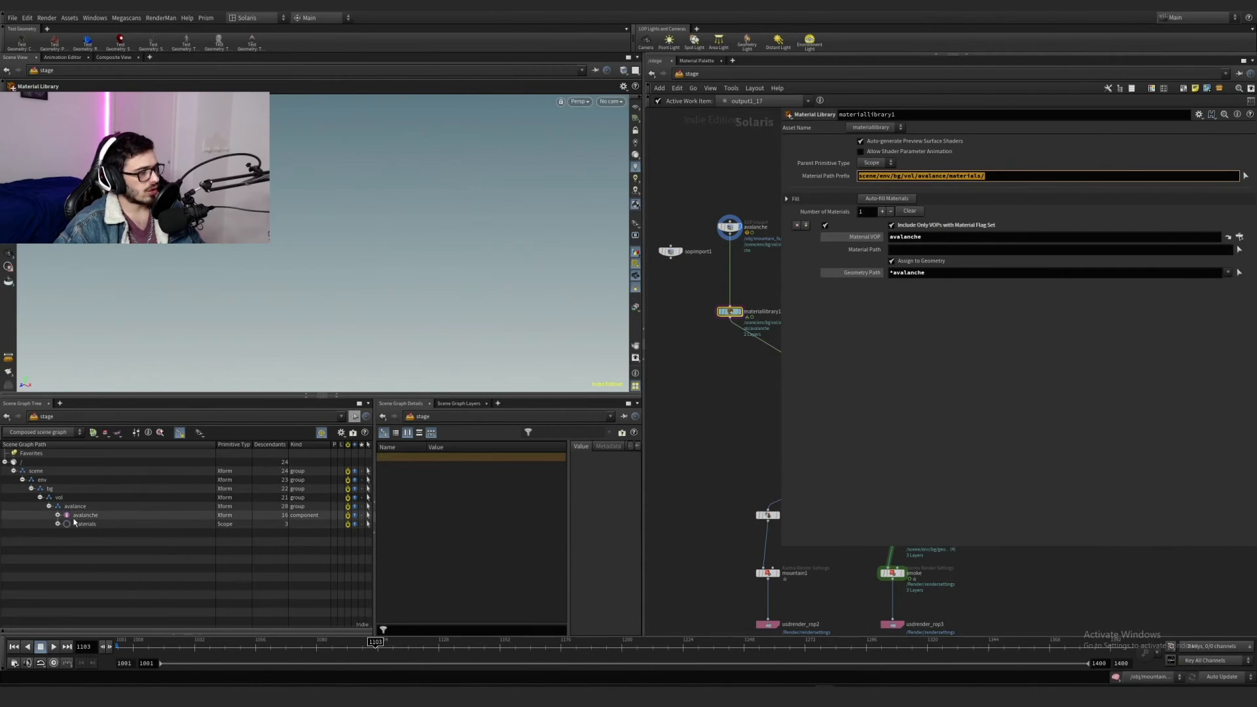
pyautogui.scroll(5, 720, 359)
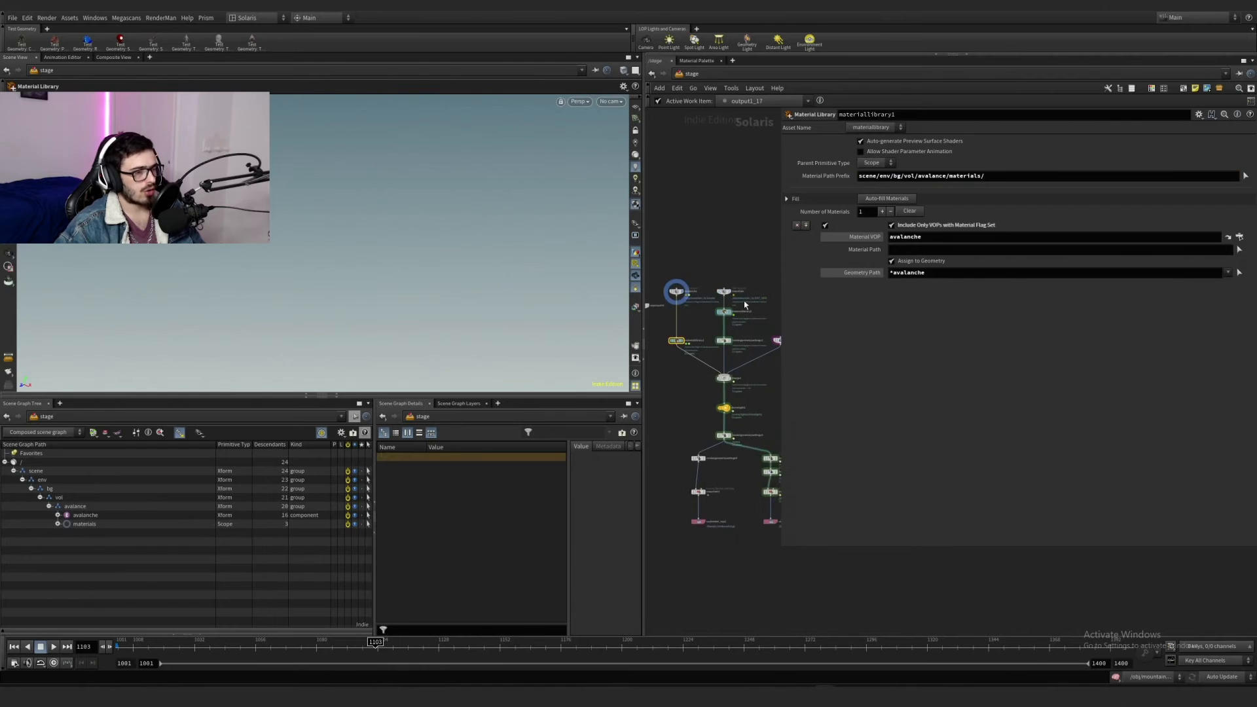
# Step: Examine the mountain import's path prefix and materiallibrary2, expanding the geo hierarchy in the scene graph
pyautogui.click(697, 284)
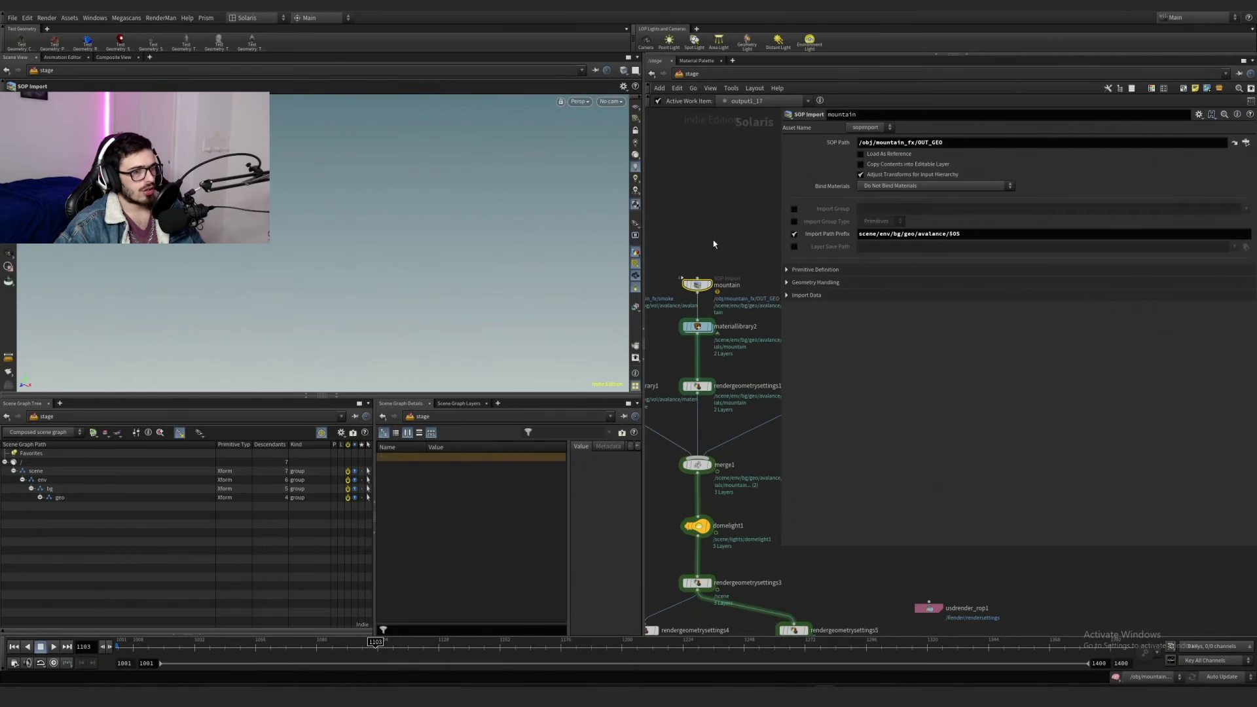
pyautogui.doubleClick(932, 235)
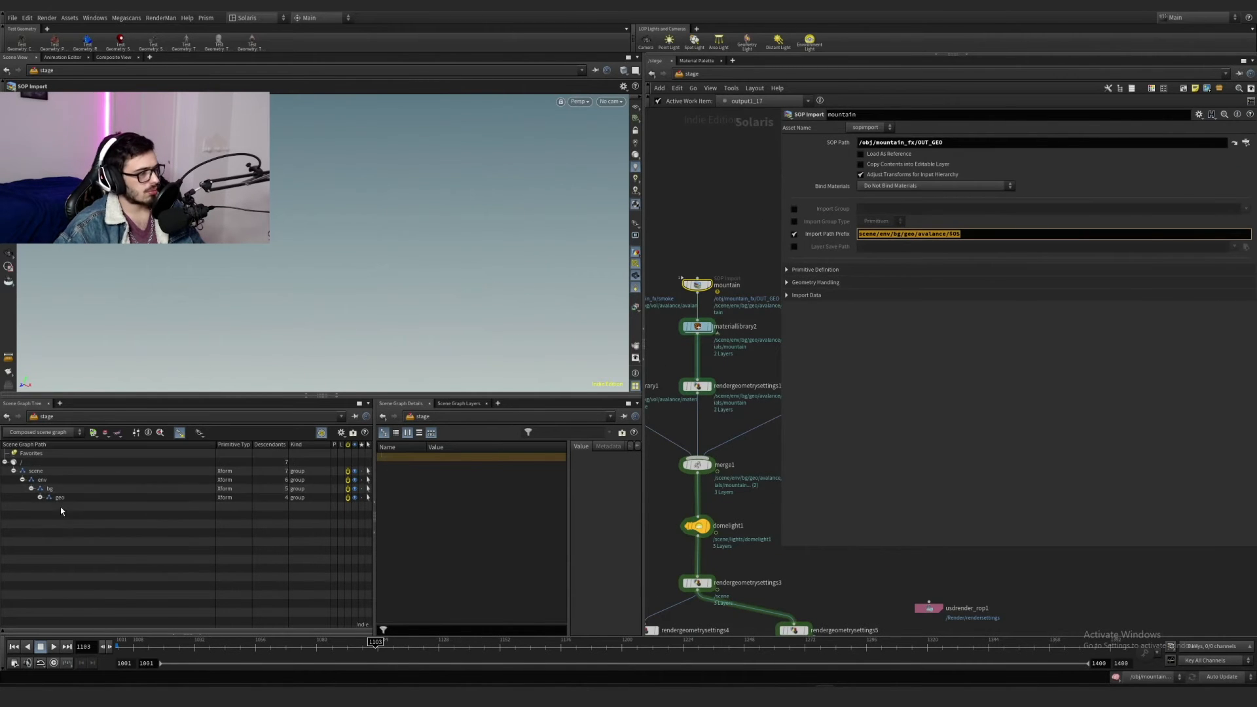
pyautogui.click(40, 497)
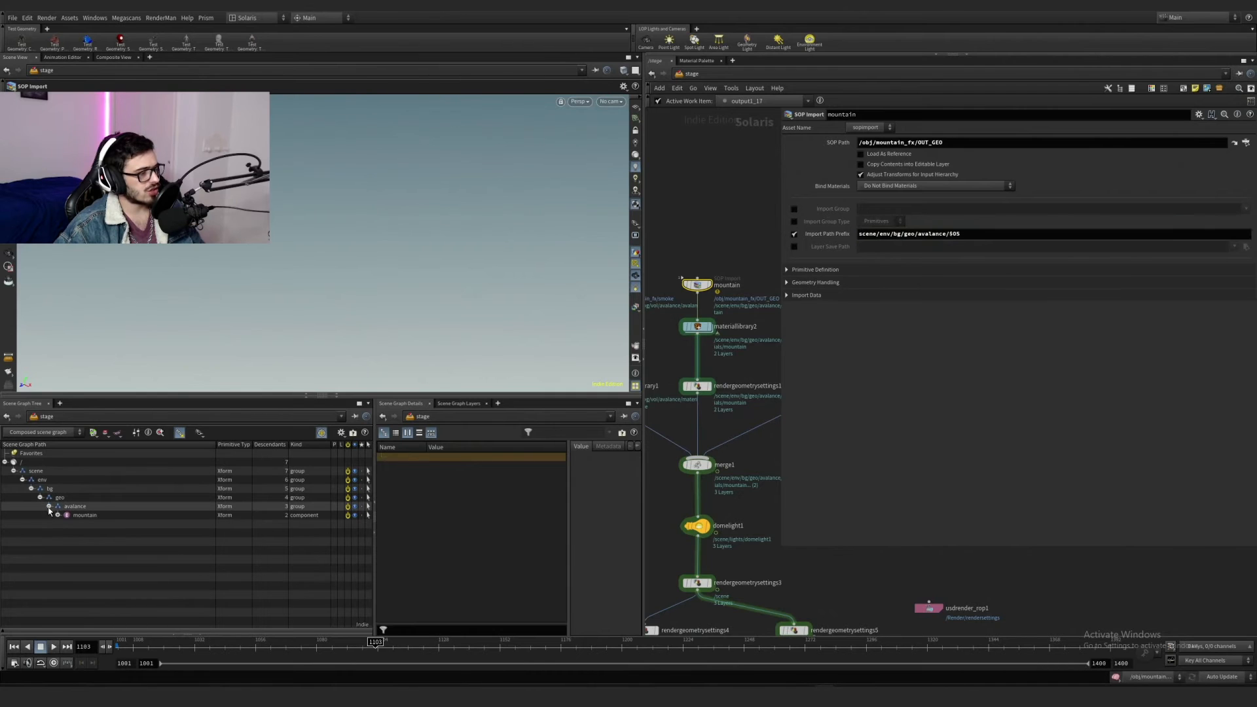
pyautogui.click(703, 327)
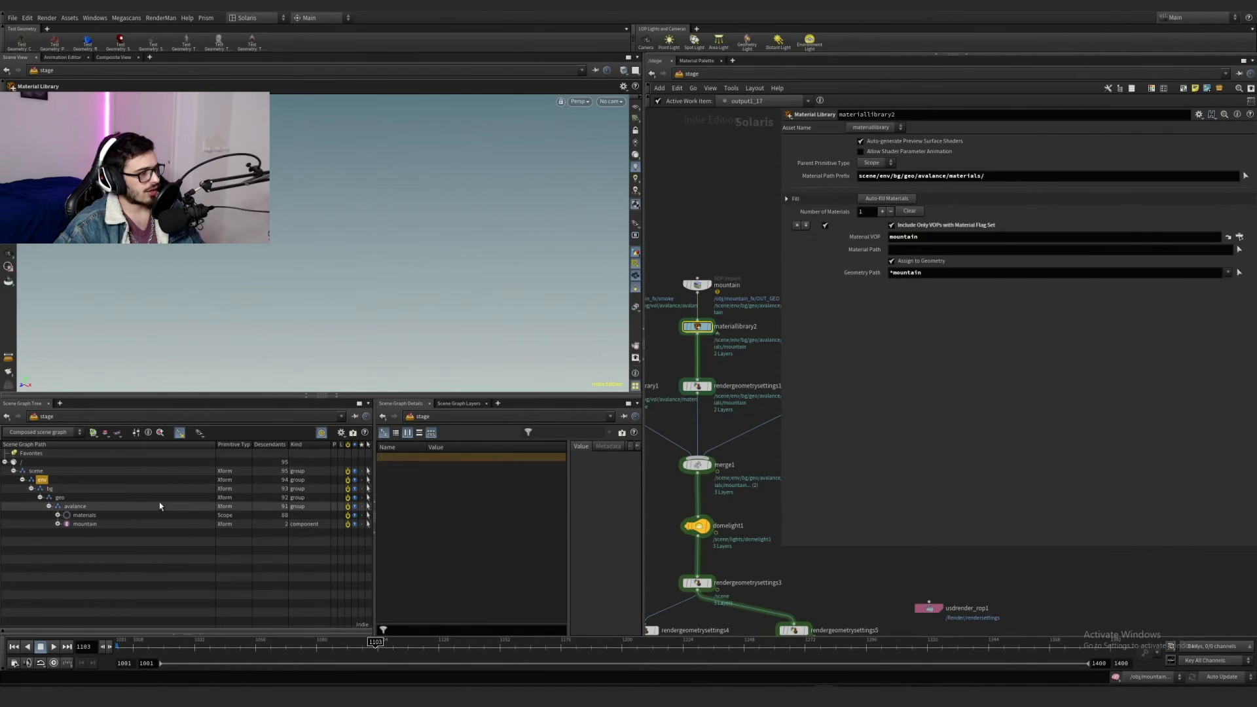
# Step: Inspect merge1's combined geo, vol and cam hierarchy in the scene graph, including the branch from the scene camera import
pyautogui.scroll(-3, 709, 423)
pyautogui.click(697, 436)
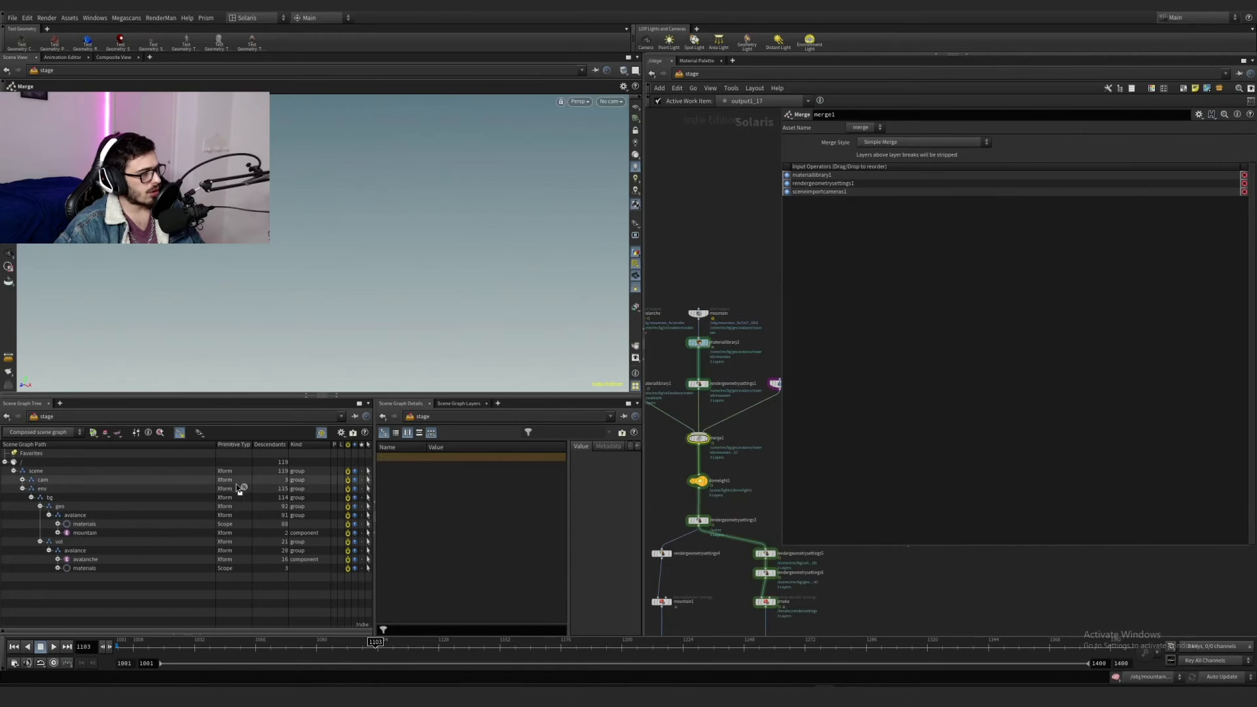
pyautogui.click(41, 516)
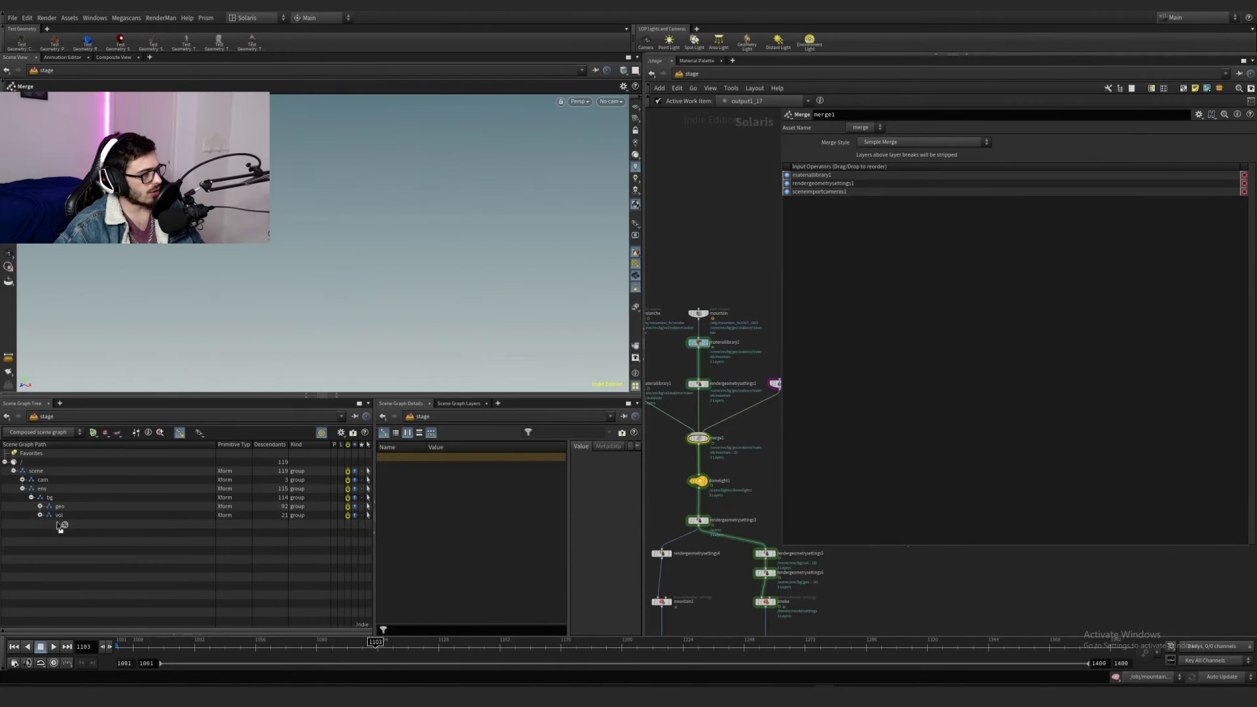
pyautogui.click(39, 506)
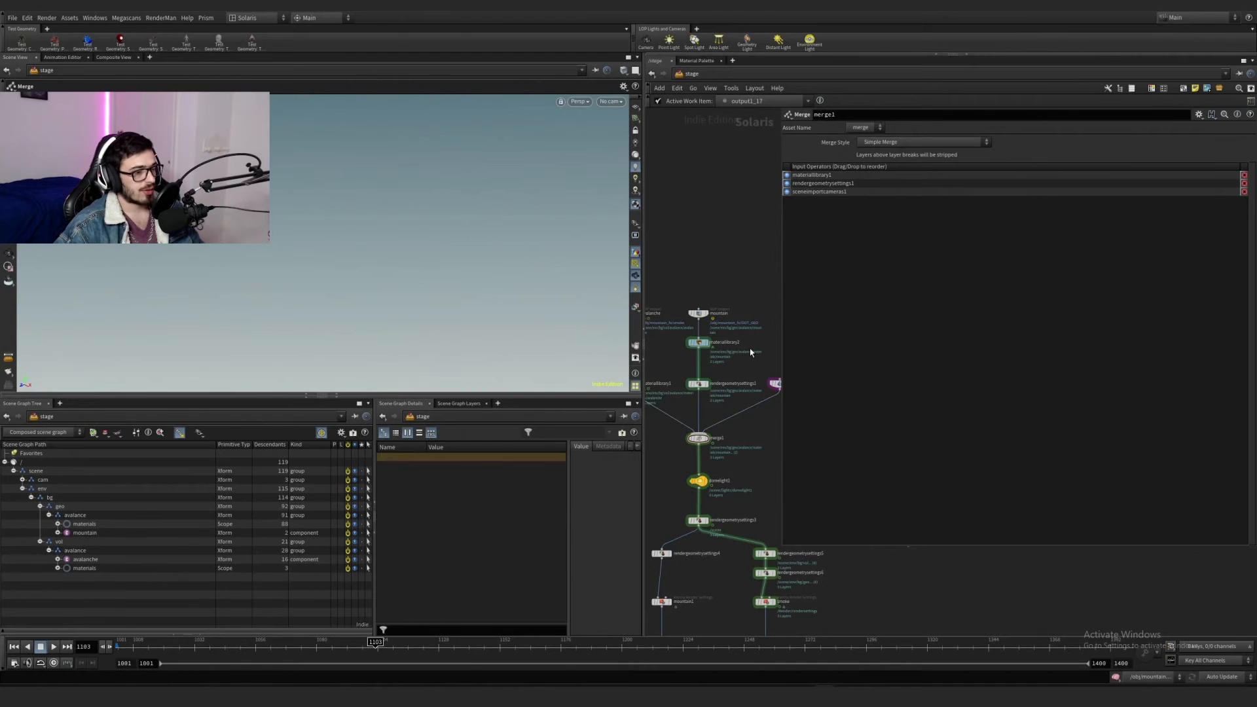
pyautogui.click(779, 382)
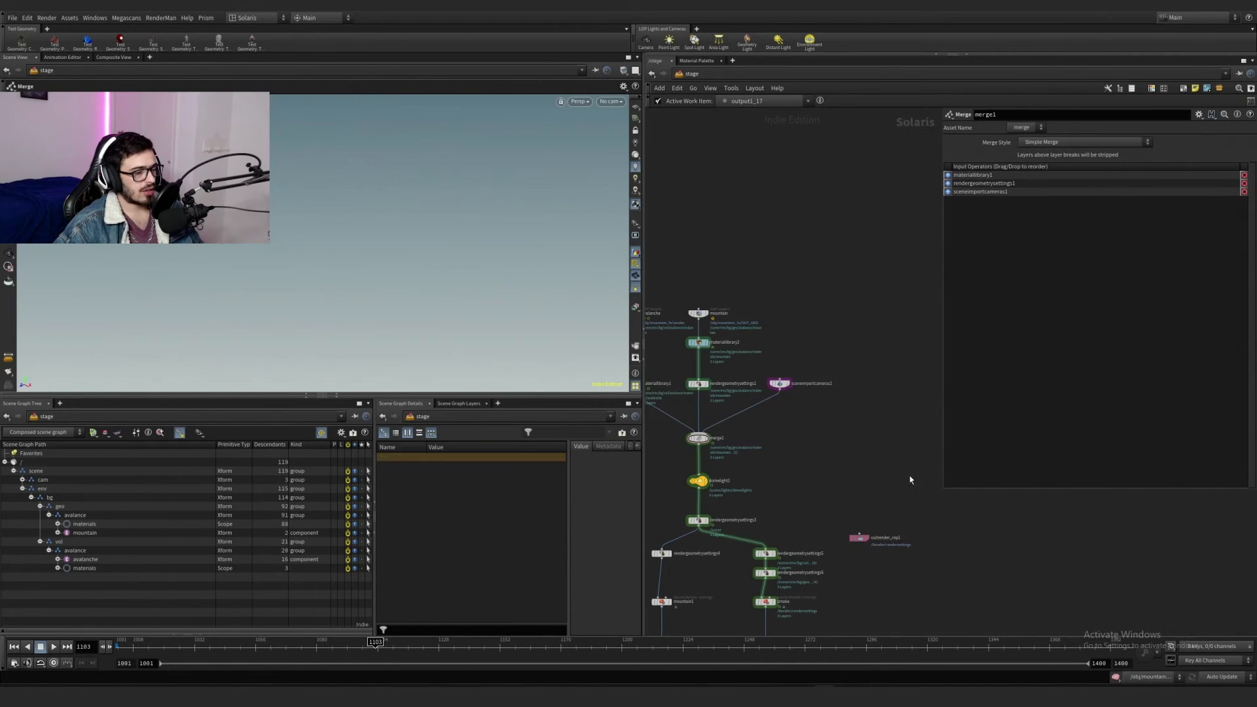
pyautogui.click(698, 438)
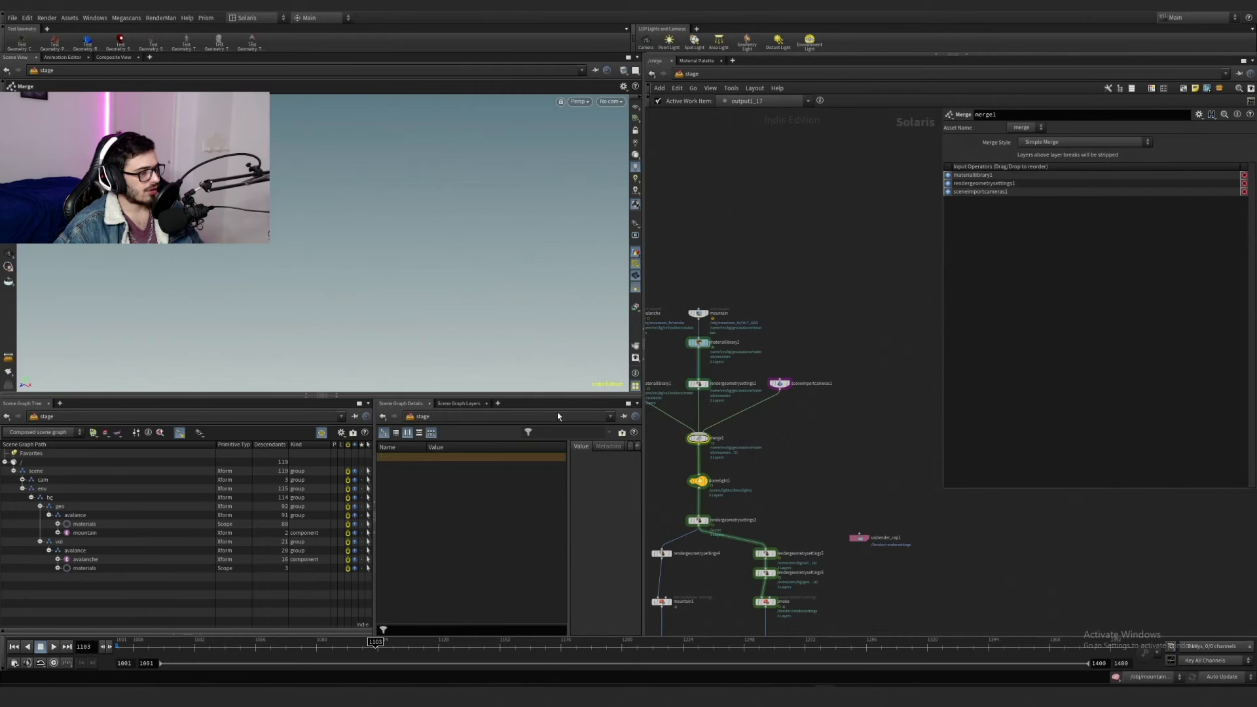
pyautogui.click(23, 489)
pyautogui.click(38, 480)
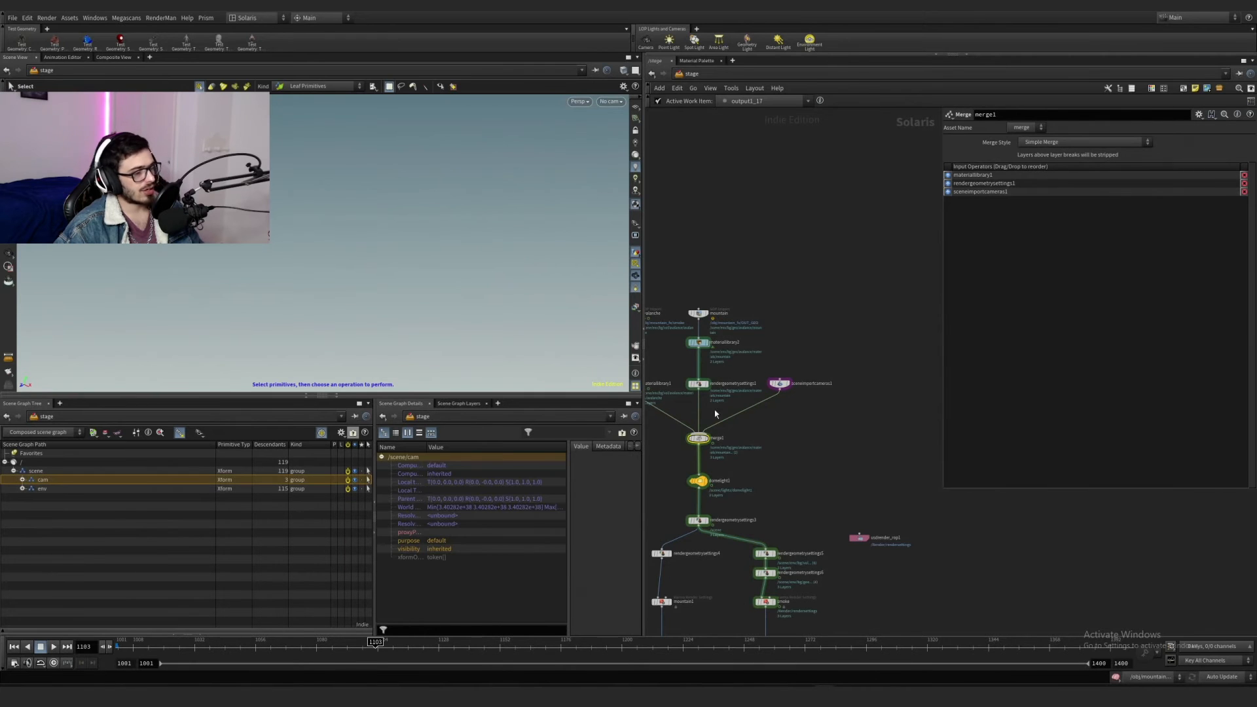
# Step: Examine the Primitive Path of domelight1 and its lights group in the scene graph
pyautogui.moveTo(732, 485); pyautogui.dragTo(793, 458, button='middle')
pyautogui.click(760, 455)
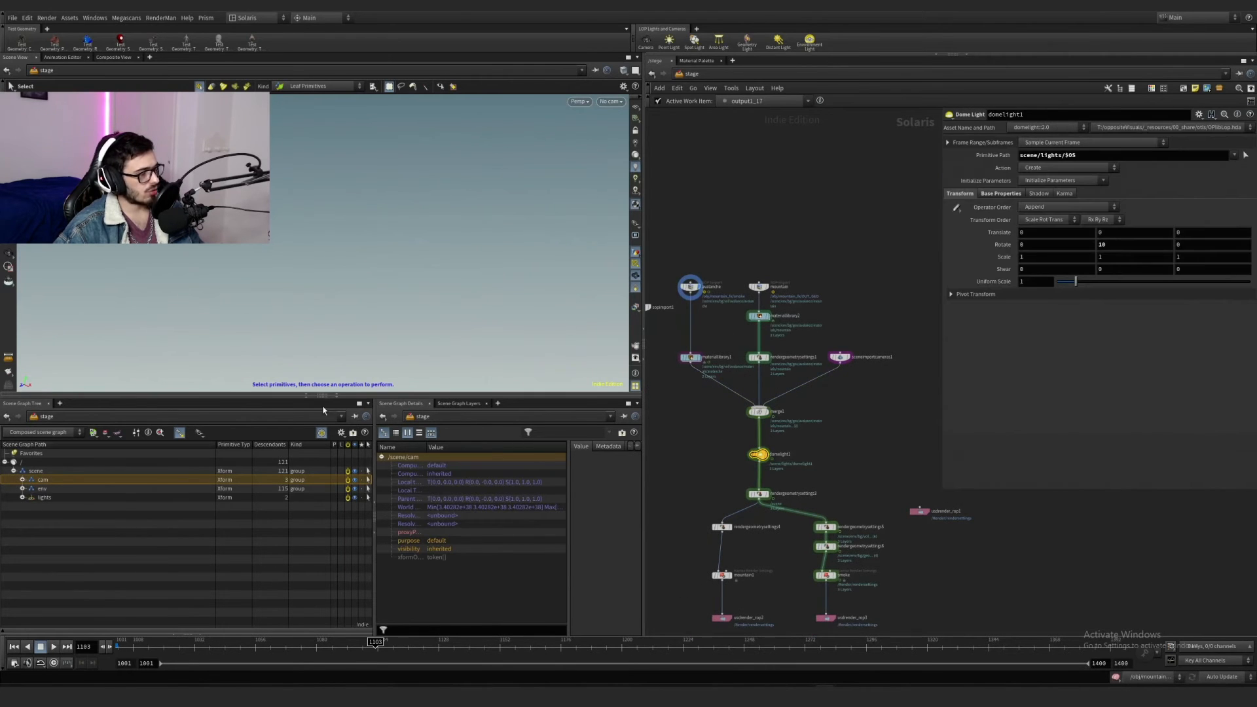
pyautogui.moveTo(1065, 156); pyautogui.dragTo(977, 162)
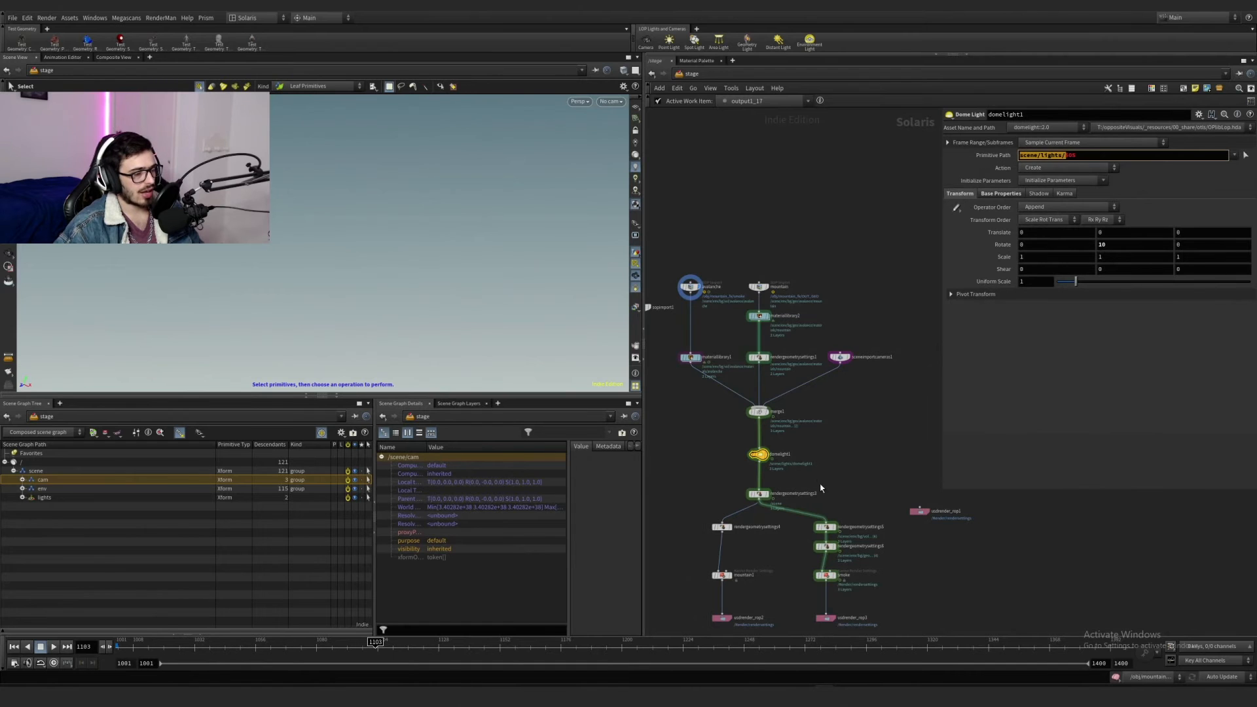
# Step: Display the mountain SOP Import in the viewport and frame the mountain geometry
pyautogui.scroll(4, 784, 313)
pyautogui.click(771, 233)
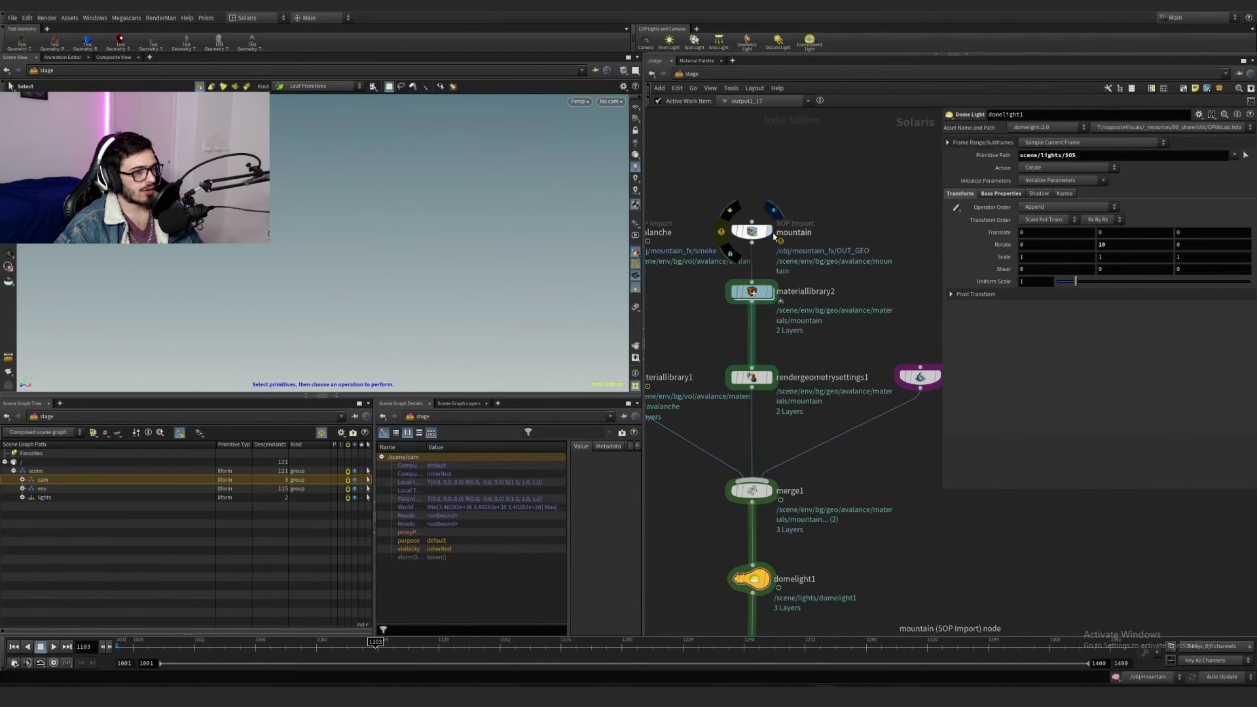
pyautogui.hotkey('space', 'g')
pyautogui.moveTo(303, 177); pyautogui.dragTo(303, 220)
pyautogui.moveTo(303, 219); pyautogui.dragTo(540, 129, button='right')
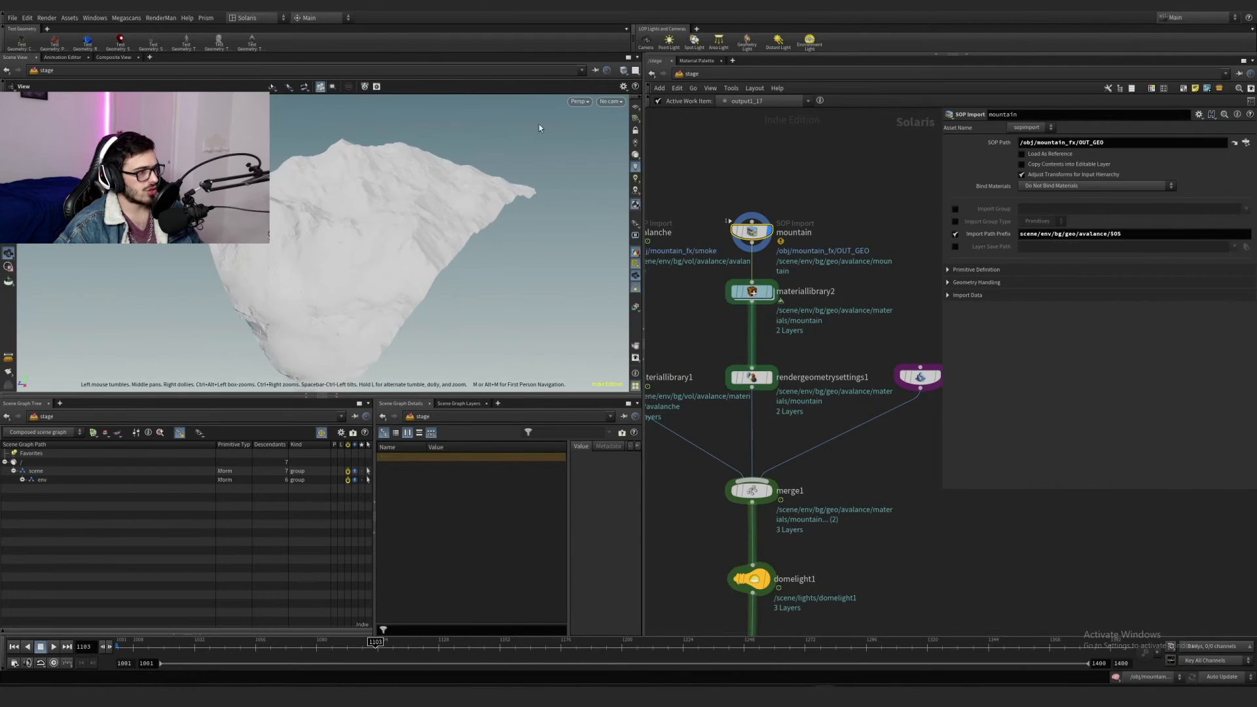
pyautogui.click(613, 102)
pyautogui.click(861, 406)
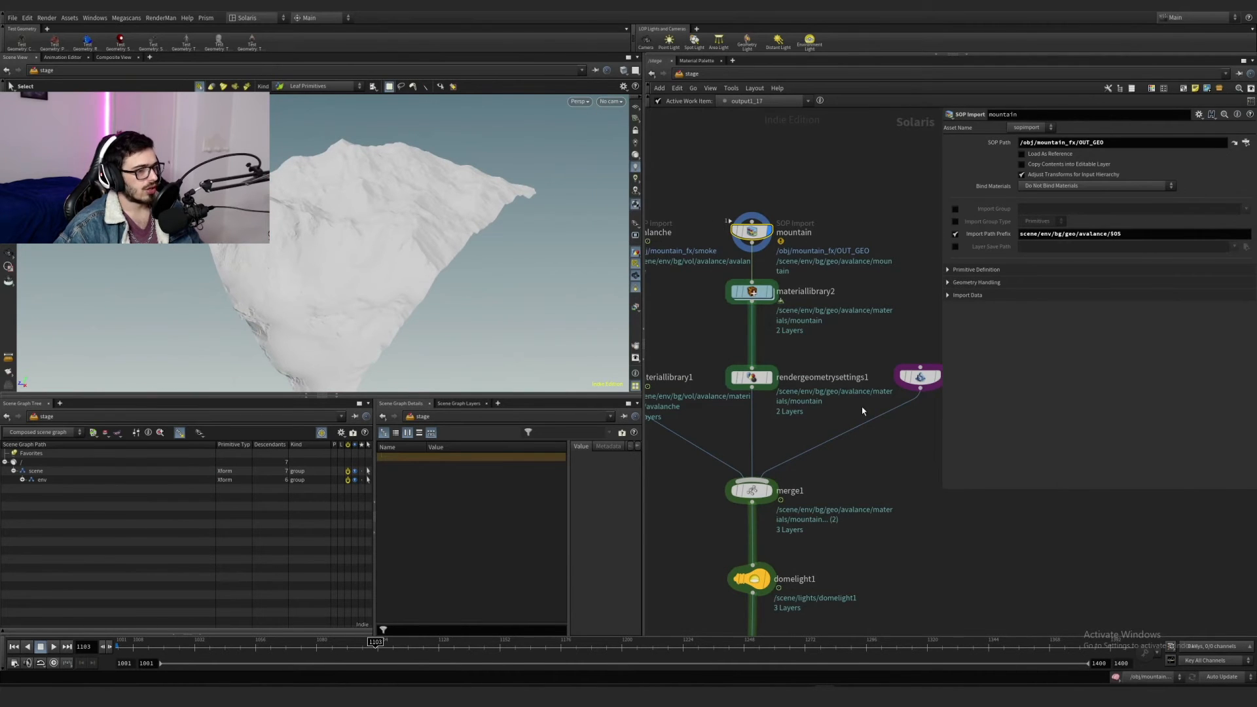
# Step: Display merge1 and look through the imported camFinal camera
pyautogui.click(768, 495)
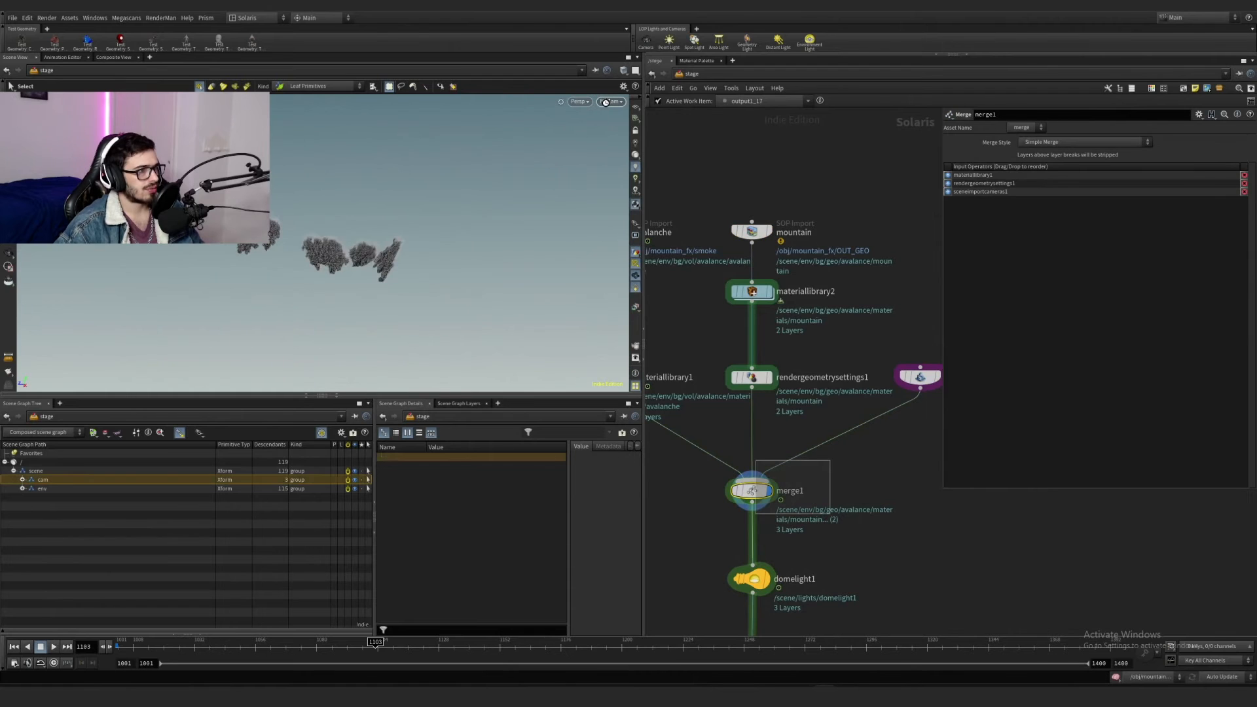
pyautogui.click(605, 102)
pyautogui.click(630, 114)
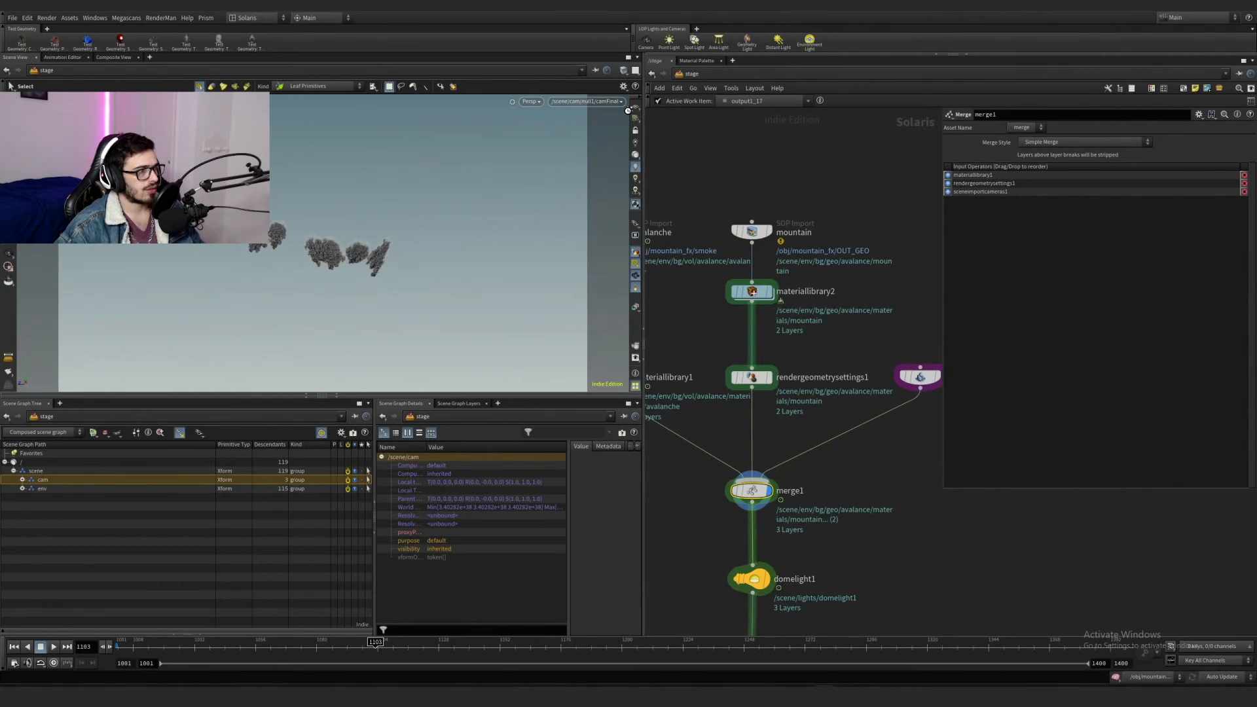
# Step: Compare the mountain import with materiallibrary2 through the camera and take a look inside the material library
pyautogui.click(756, 235)
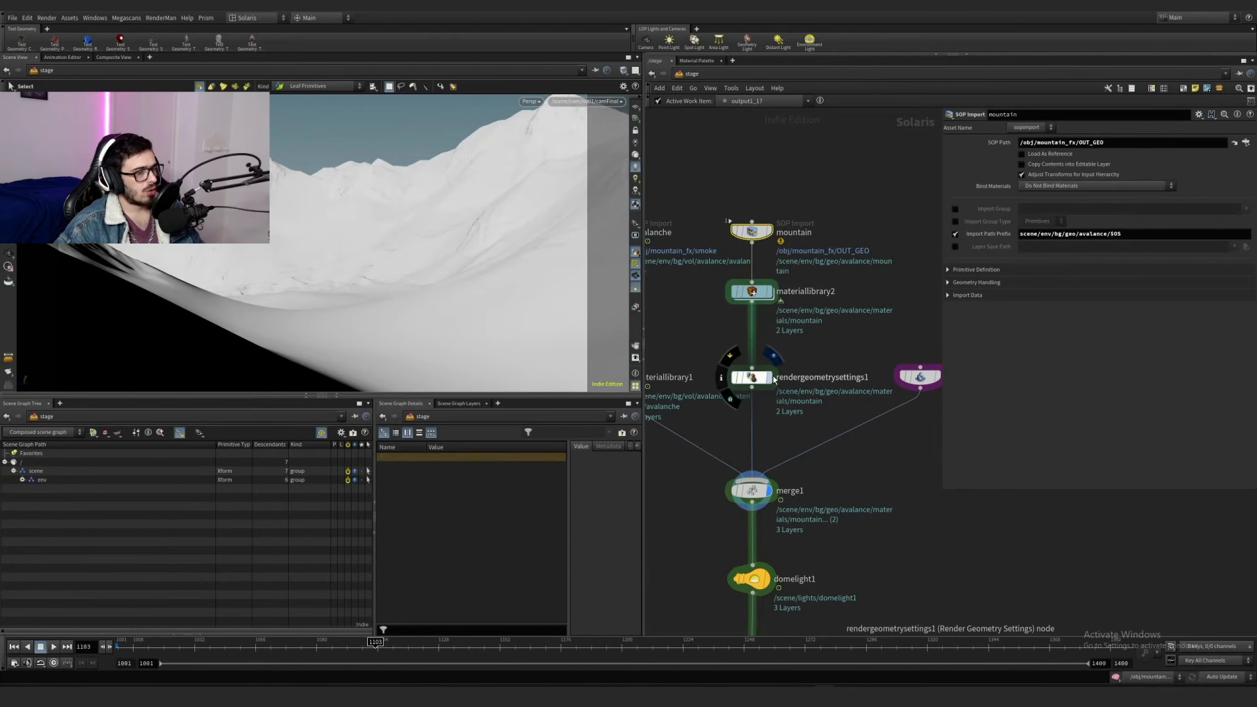
pyautogui.click(769, 292)
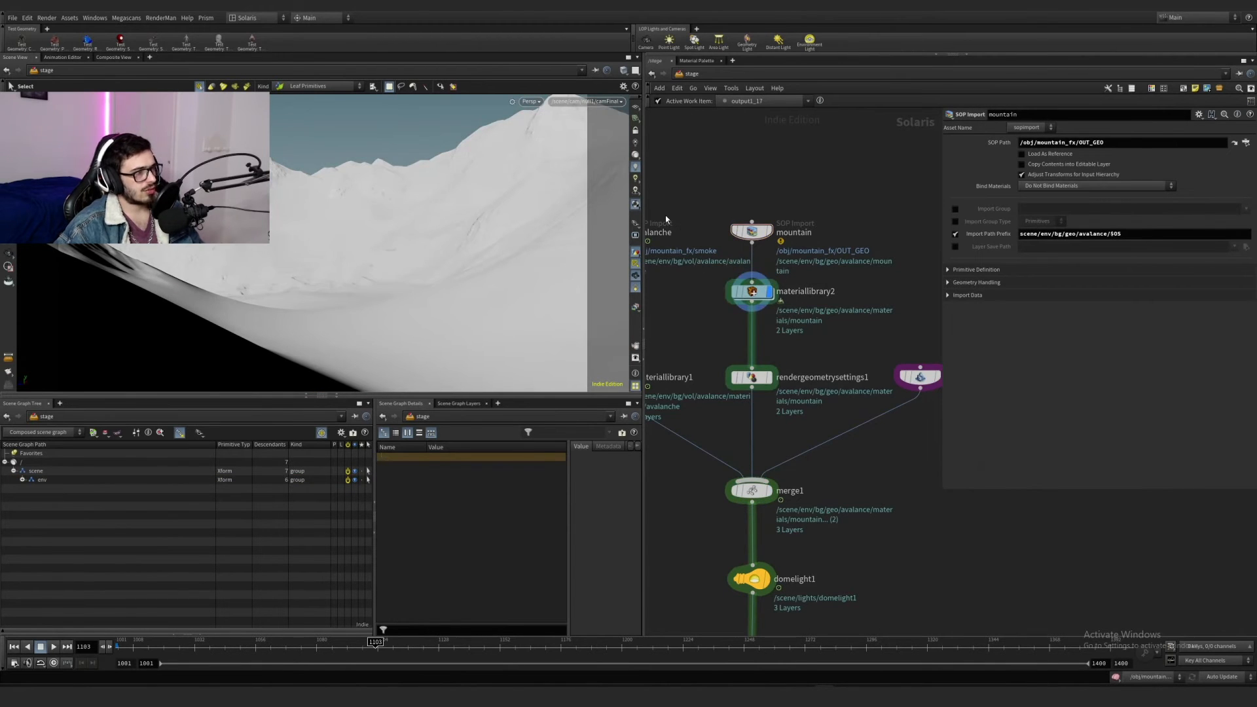
pyautogui.click(749, 290)
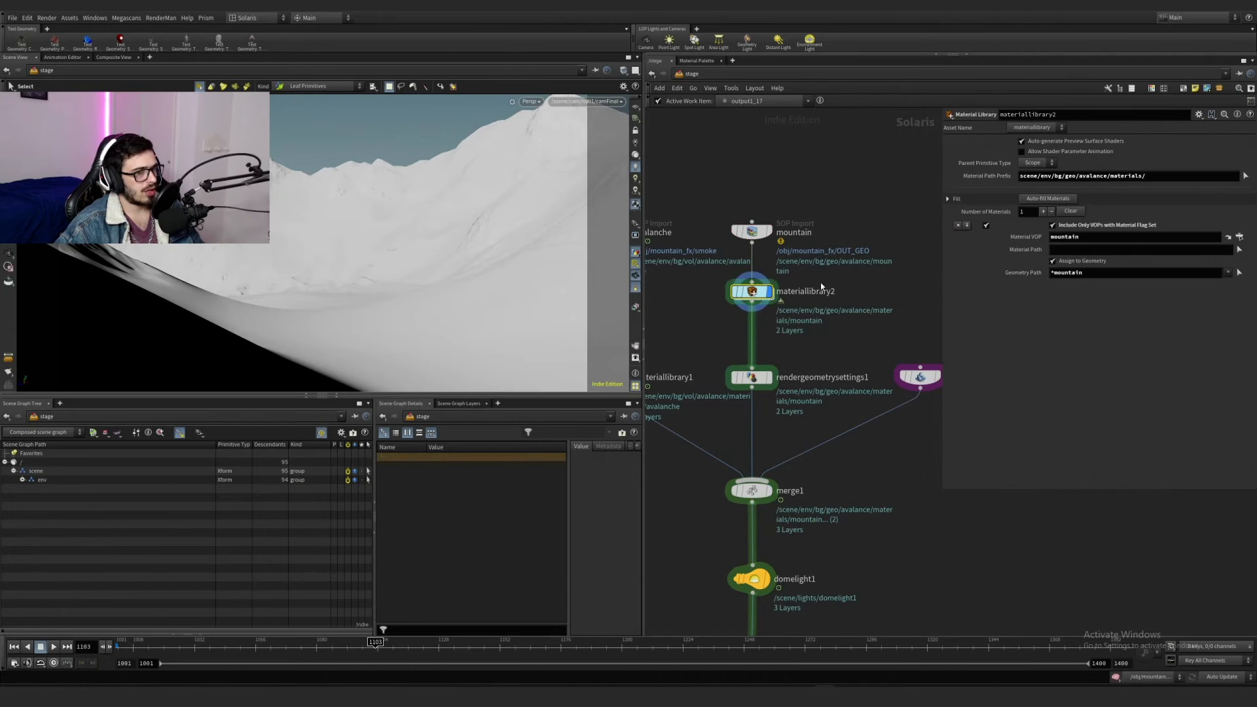
pyautogui.doubleClick(754, 294)
pyautogui.press('u')
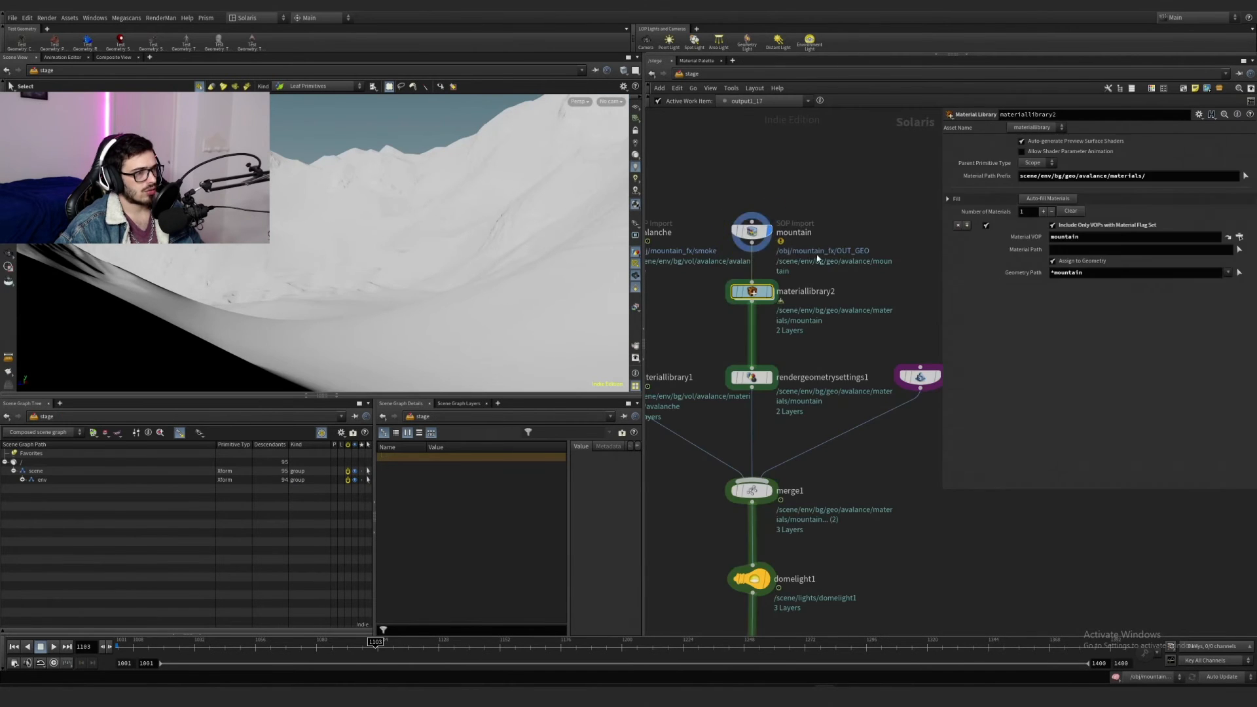
# Step: Enter the mountain subnetwork inside materiallibrary2 and widen the network editor pane
pyautogui.click(738, 229)
pyautogui.doubleClick(755, 295)
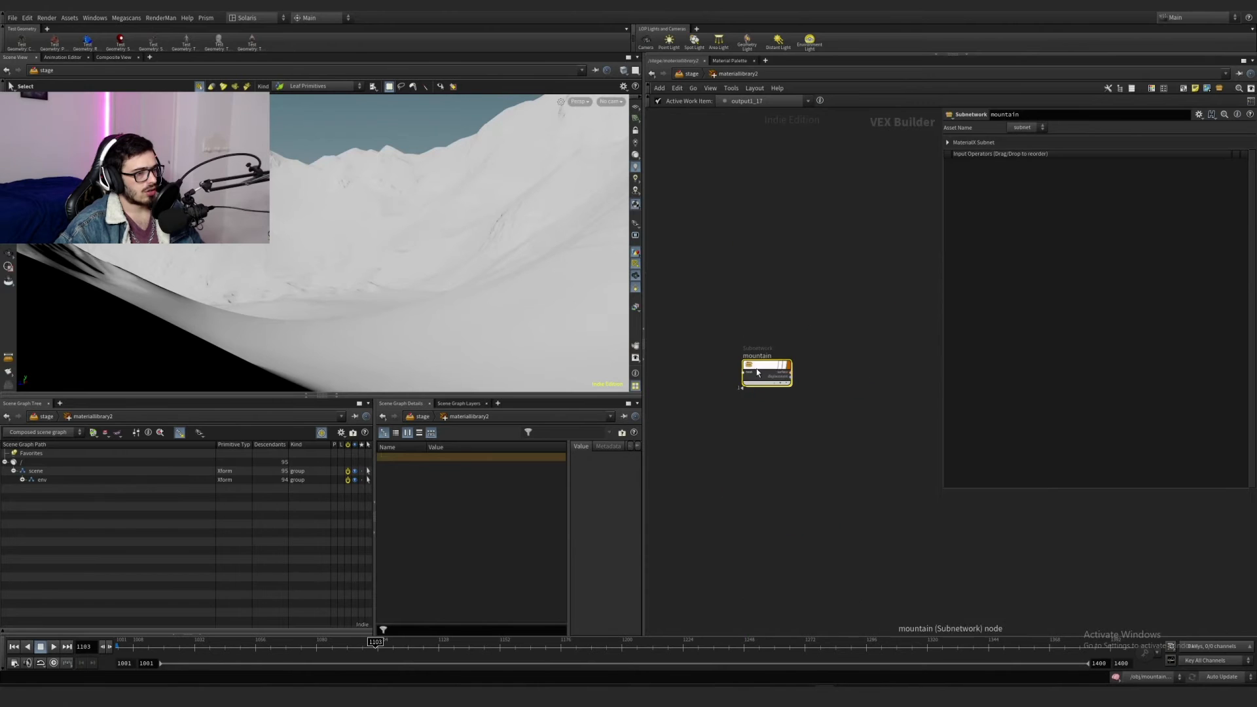
pyautogui.doubleClick(756, 365)
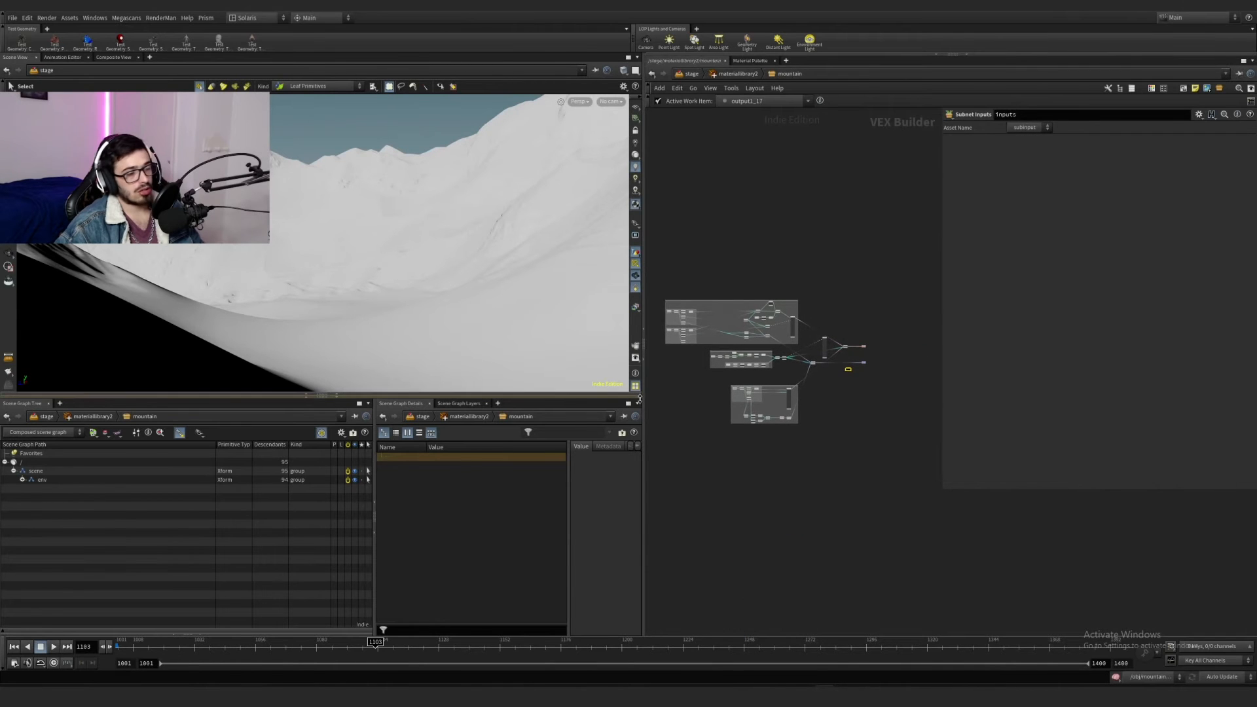
pyautogui.moveTo(642, 383); pyautogui.dragTo(541, 383)
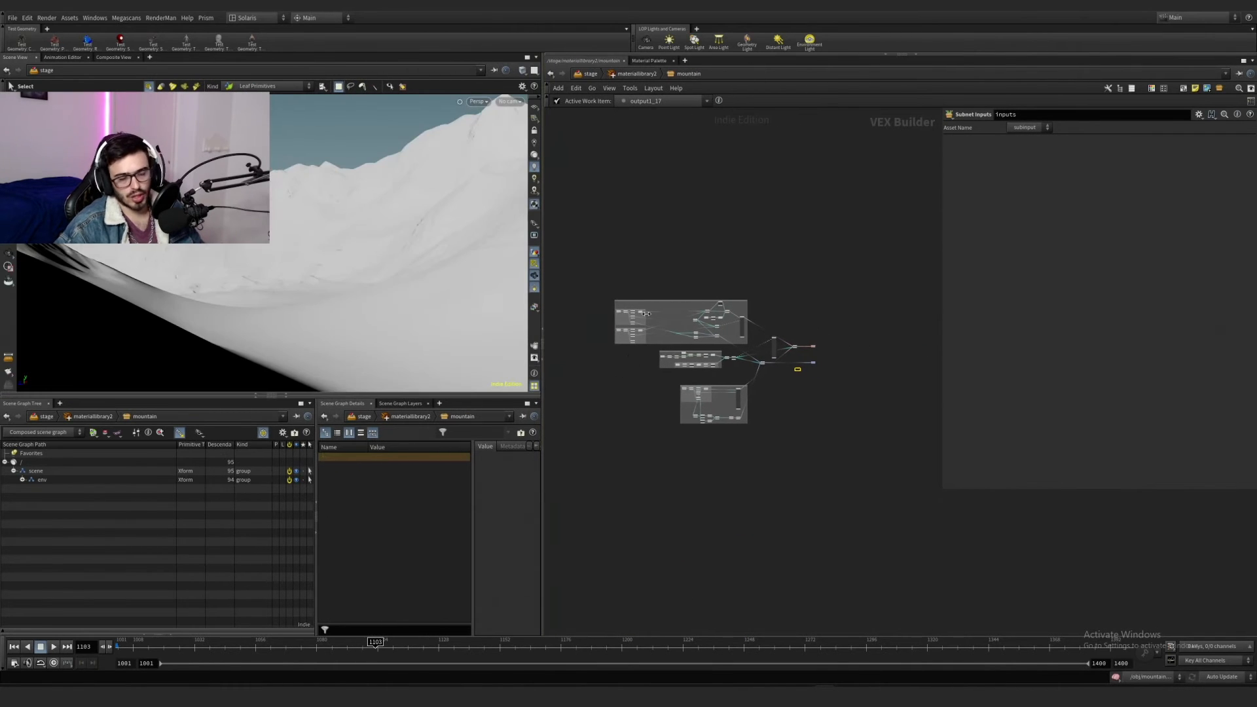
# Step: Examine the Input 2 value of mtlxmultiply4 in the first triplanar texture group
pyautogui.scroll(10, 646, 313)
pyautogui.moveTo(659, 351); pyautogui.dragTo(599, 300)
pyautogui.moveTo(695, 321); pyautogui.dragTo(714, 304)
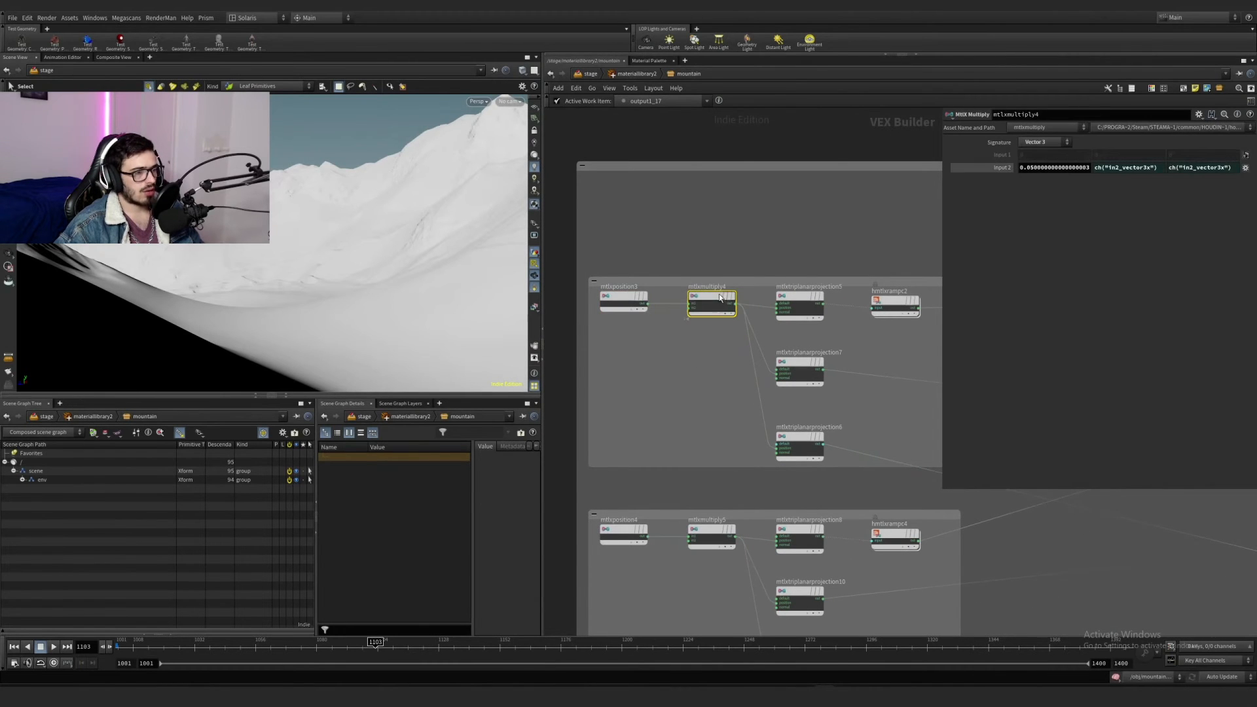
pyautogui.moveTo(701, 354); pyautogui.dragTo(676, 368, button='middle')
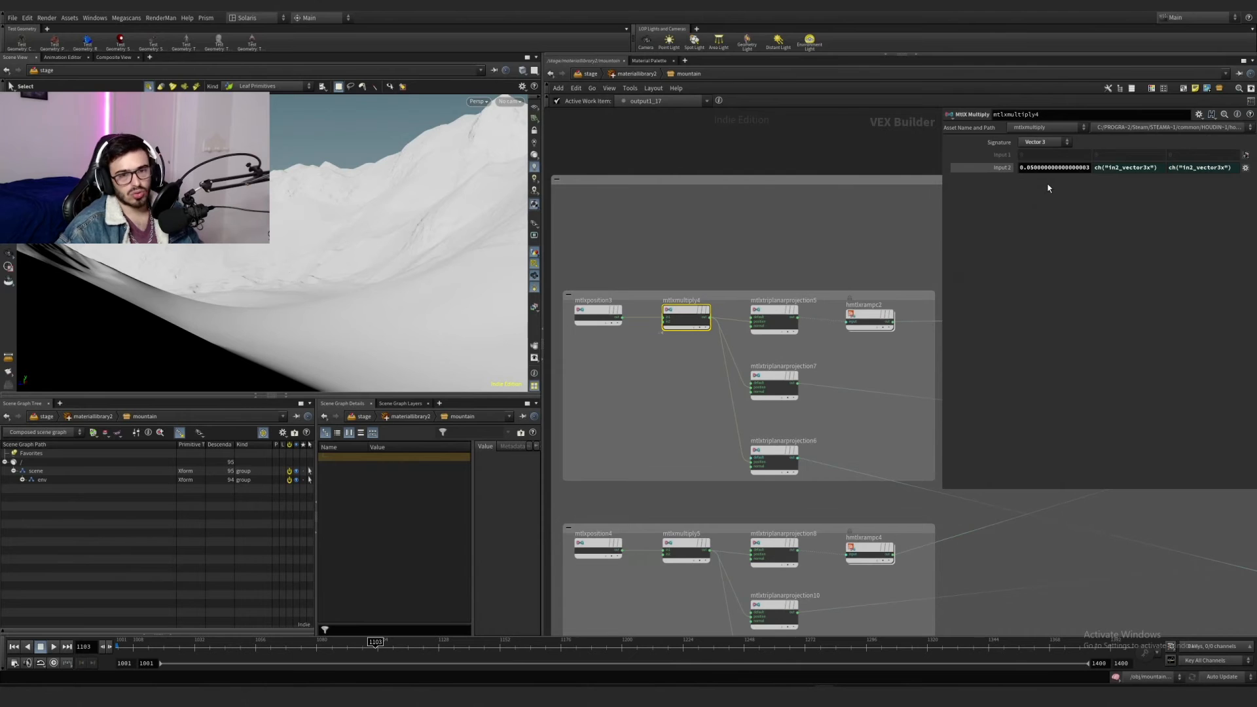
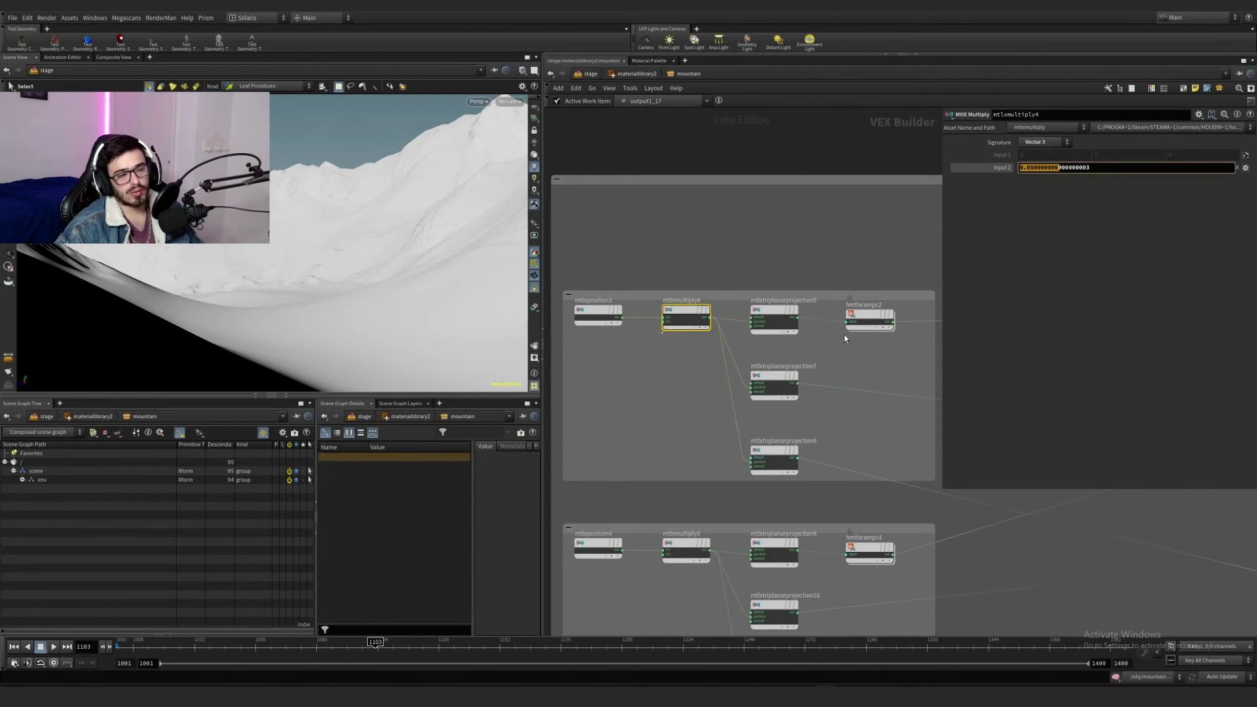
# Step: Inspect the Megascans snow texture paths of mtlxtriplanarprojection5 and mtlxtriplanarprojection6, resizing the parameter pane to read them
pyautogui.click(763, 318)
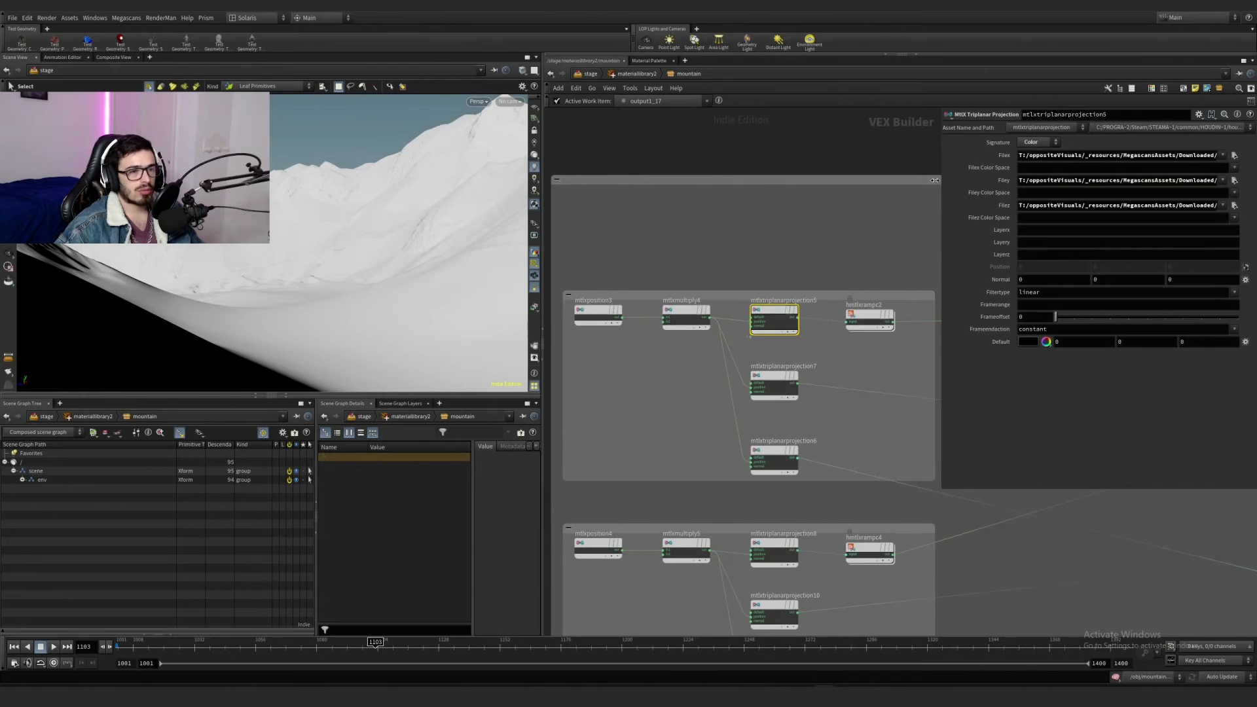
pyautogui.moveTo(942, 184); pyautogui.dragTo(717, 188)
pyautogui.moveTo(1178, 157); pyautogui.dragTo(826, 156)
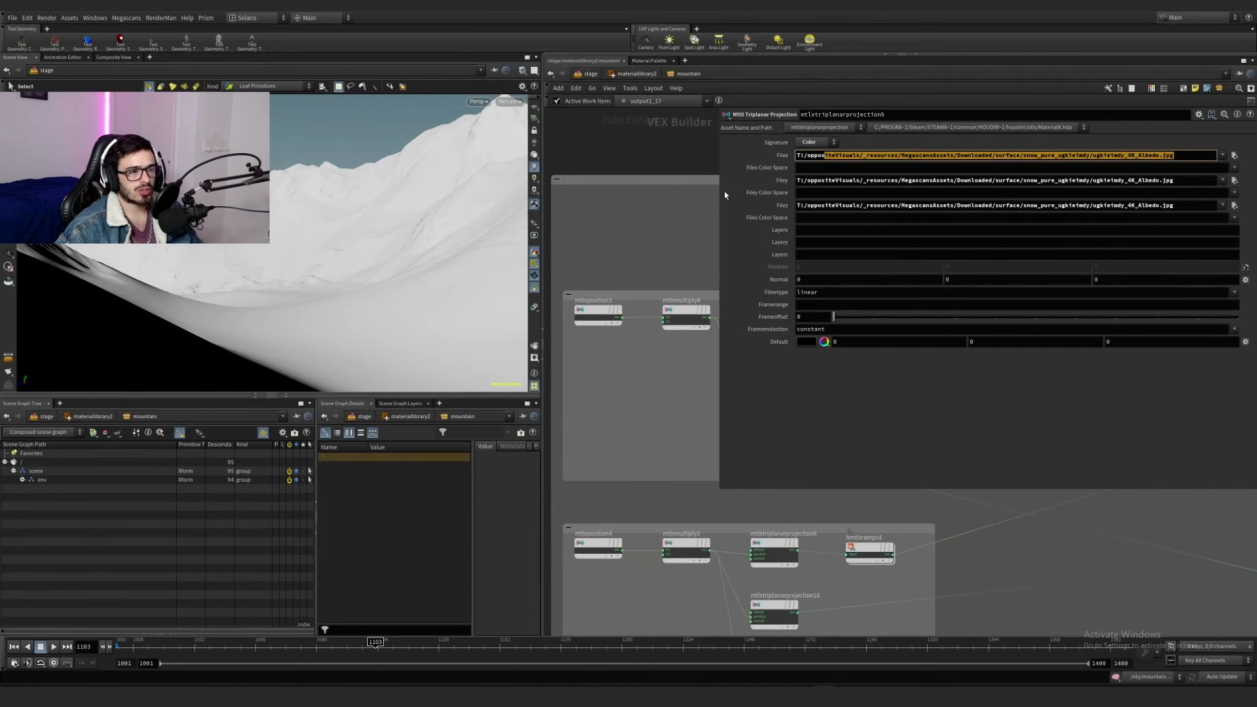
pyautogui.moveTo(717, 205); pyautogui.dragTo(877, 255)
pyautogui.click(769, 454)
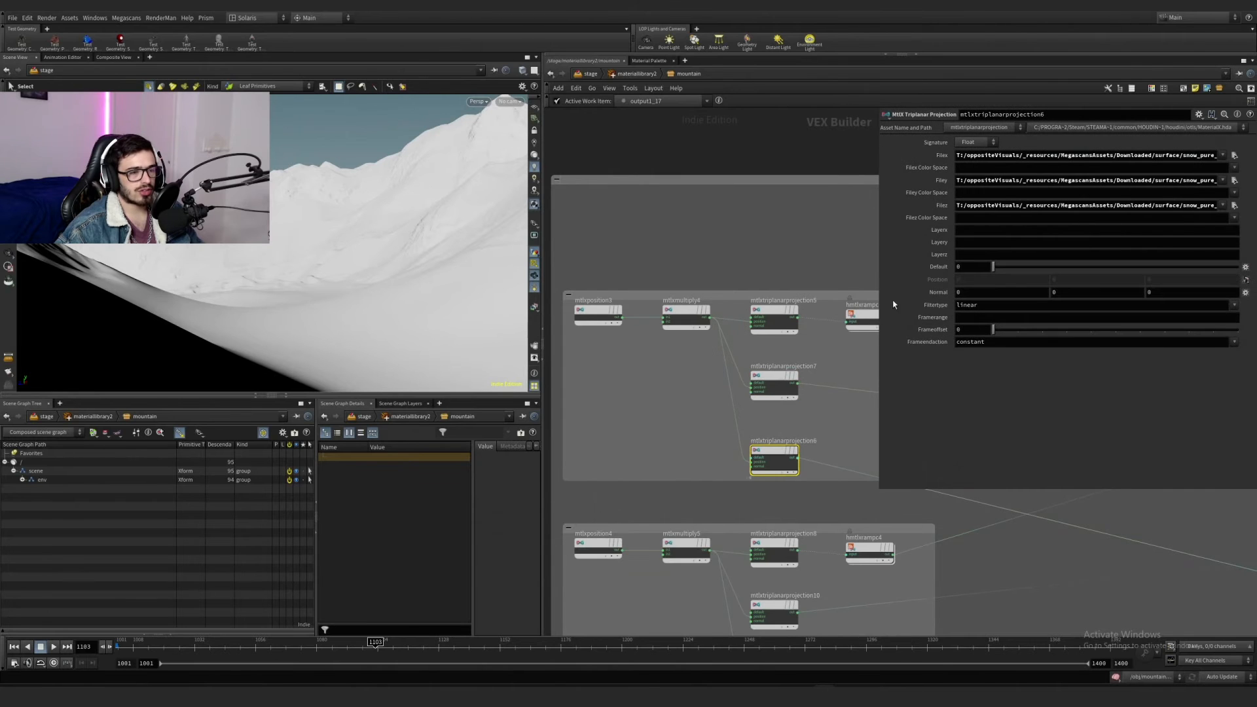
pyautogui.moveTo(879, 299); pyautogui.dragTo(984, 328)
# Step: Examine the hmtlxrampc2 color ramp and follow its connection to the mix nodes
pyautogui.scroll(-5, 871, 442)
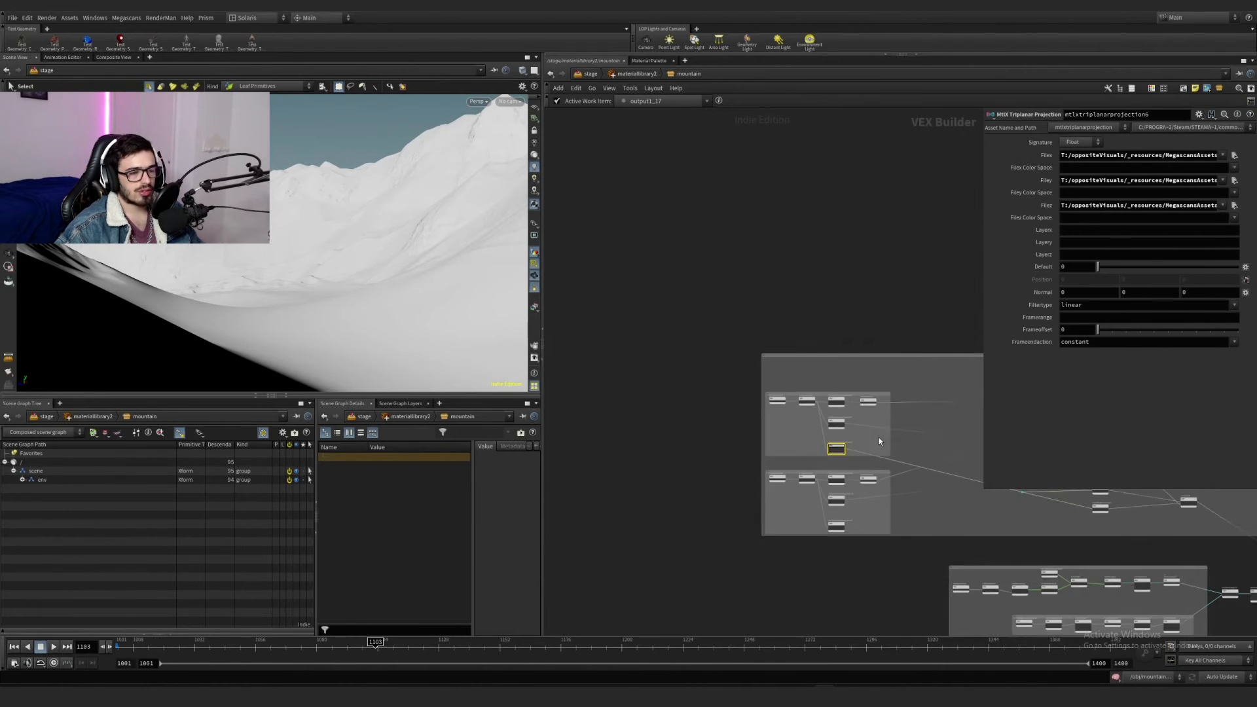
pyautogui.scroll(5, 879, 441)
pyautogui.click(638, 357)
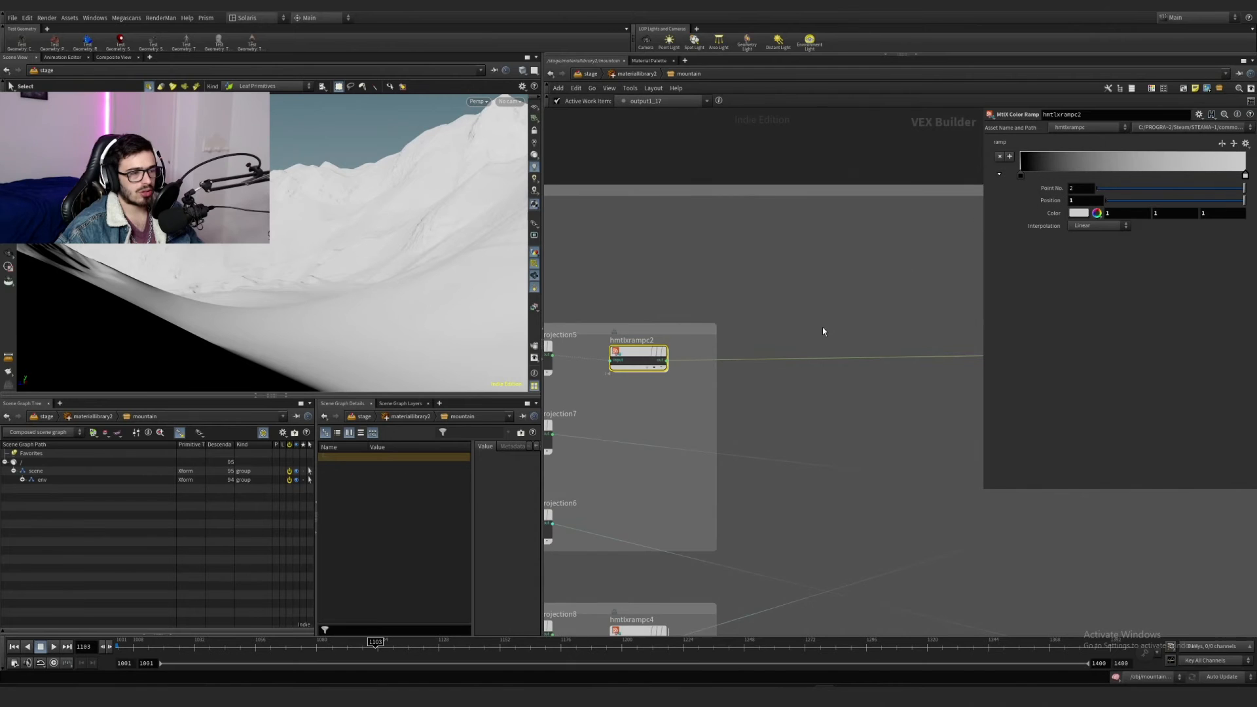
pyautogui.scroll(-5, 823, 330)
pyautogui.moveTo(823, 331); pyautogui.dragTo(638, 313, button='middle')
pyautogui.scroll(1, 634, 310)
pyautogui.scroll(-3, 609, 306)
pyautogui.scroll(4, 766, 307)
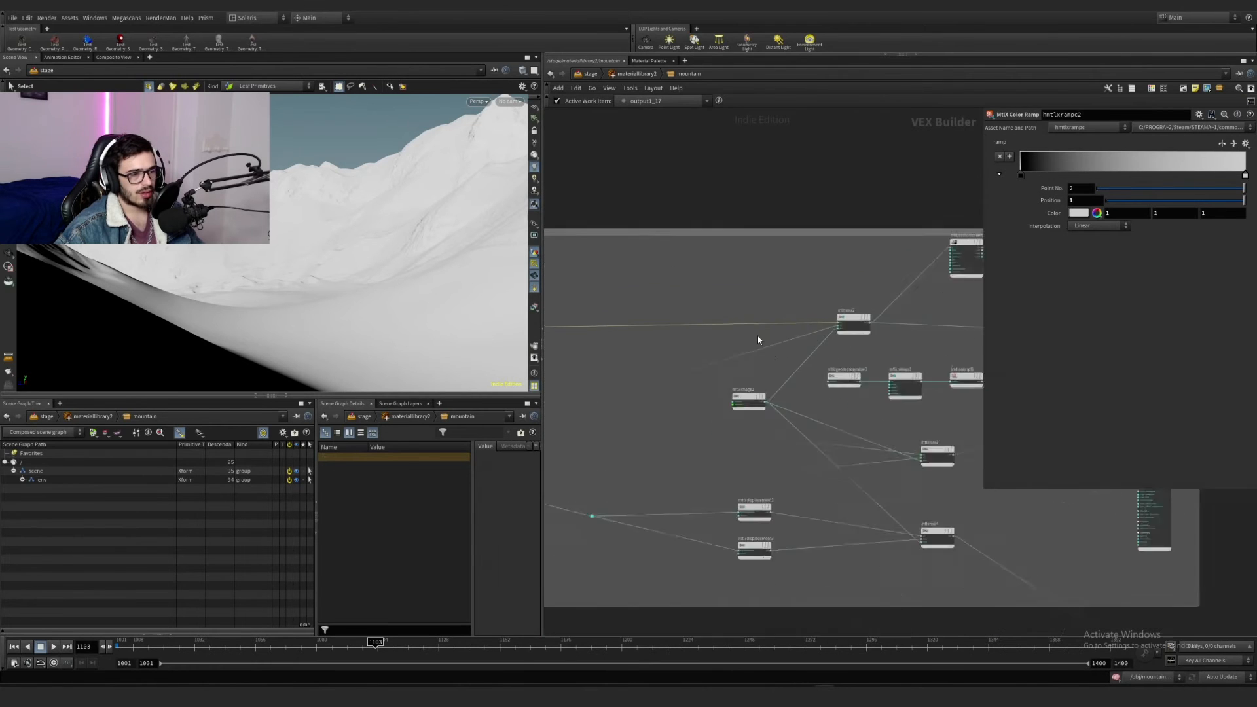
pyautogui.scroll(-3, 757, 340)
pyautogui.moveTo(599, 396); pyautogui.dragTo(792, 335, button='middle')
pyautogui.moveTo(707, 362); pyautogui.dragTo(828, 330, button='middle')
# Step: Select the second triplanar texture group and trace its connections through the mix nodes to the surface shader
pyautogui.moveTo(833, 316); pyautogui.dragTo(643, 439)
pyautogui.scroll(-4, 793, 395)
pyautogui.moveTo(786, 399); pyautogui.dragTo(622, 432, button='middle')
pyautogui.scroll(6, 800, 388)
pyautogui.scroll(3, 733, 389)
pyautogui.moveTo(733, 389); pyautogui.dragTo(892, 234, button='middle')
pyautogui.scroll(-5, 772, 395)
pyautogui.scroll(3, 786, 411)
pyautogui.scroll(-5, 892, 234)
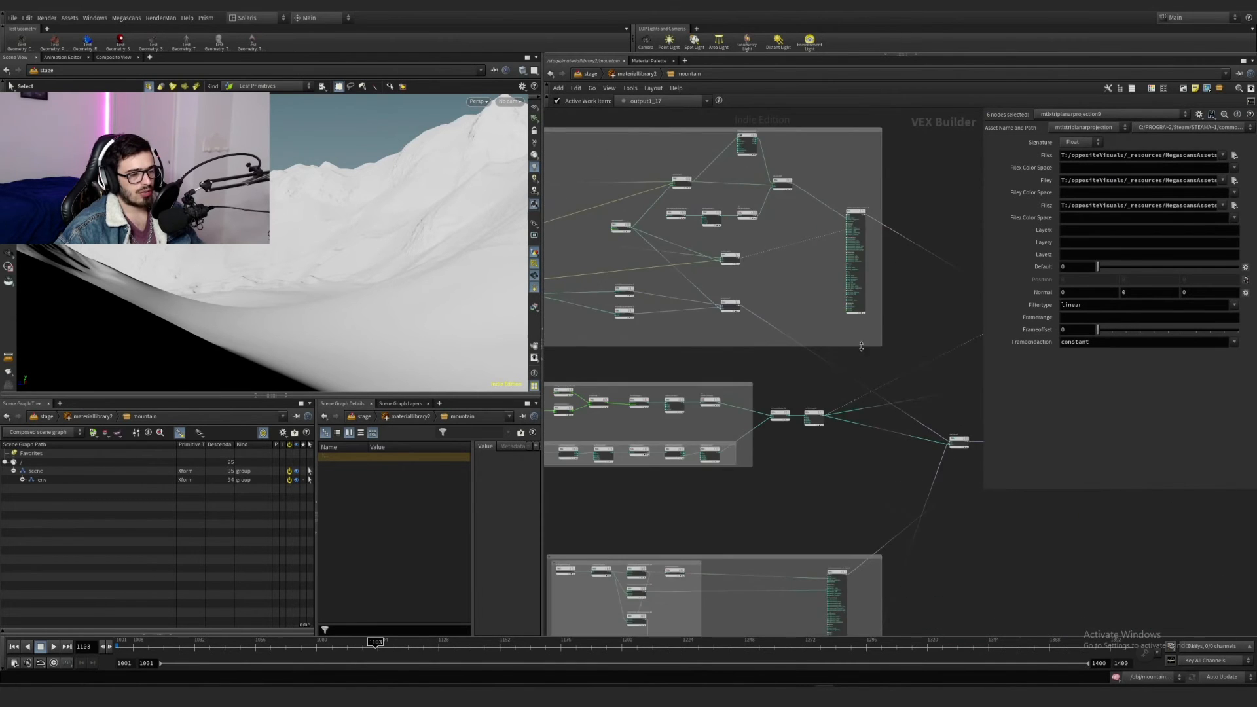
pyautogui.scroll(-4, 851, 361)
pyautogui.moveTo(833, 366); pyautogui.dragTo(953, 368, button='middle')
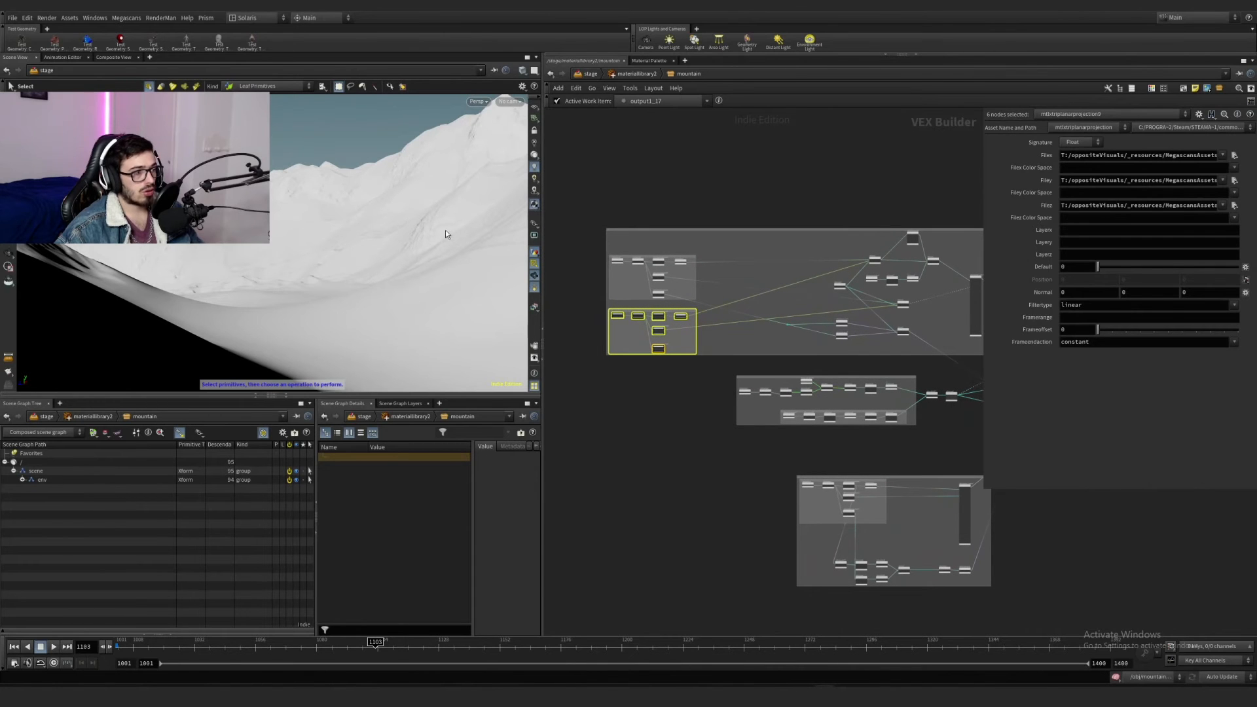
# Step: Switch the viewport to the Karma renderer and look over the mountain material's output nodes
pyautogui.scroll(-4, 851, 311)
pyautogui.scroll(3, 948, 385)
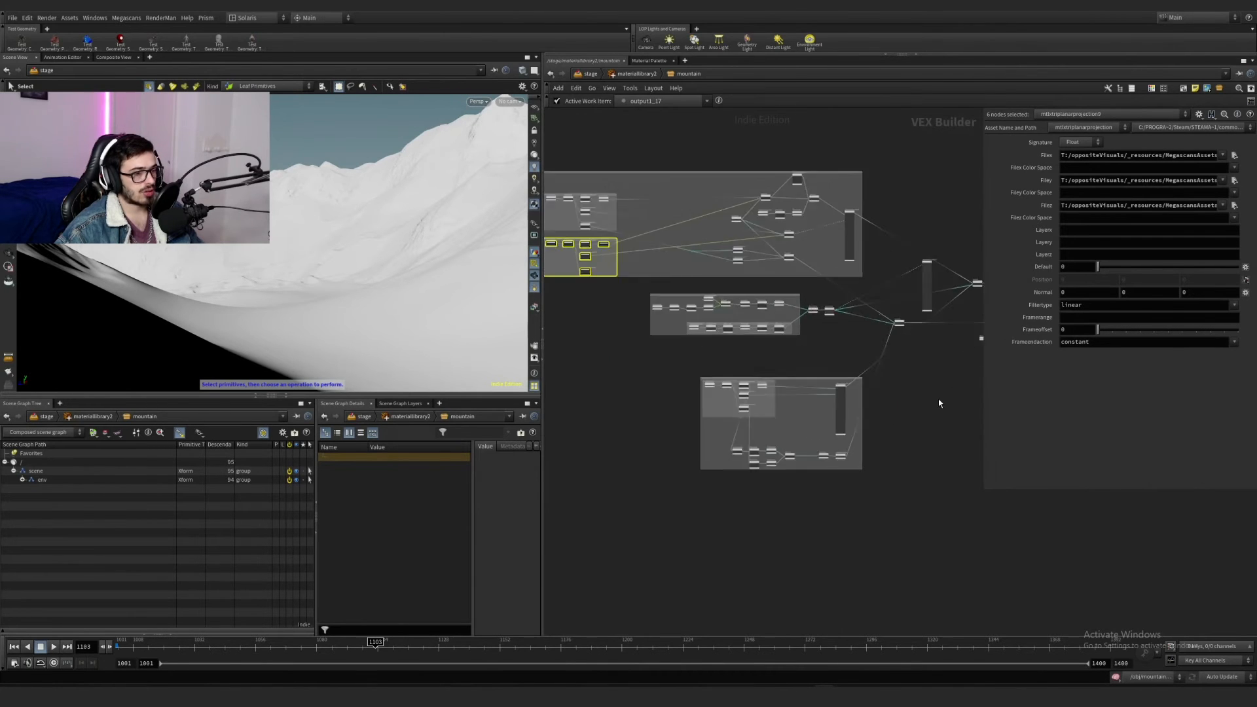
pyautogui.moveTo(937, 399); pyautogui.dragTo(738, 469, button='middle')
pyautogui.click(479, 103)
pyautogui.click(488, 147)
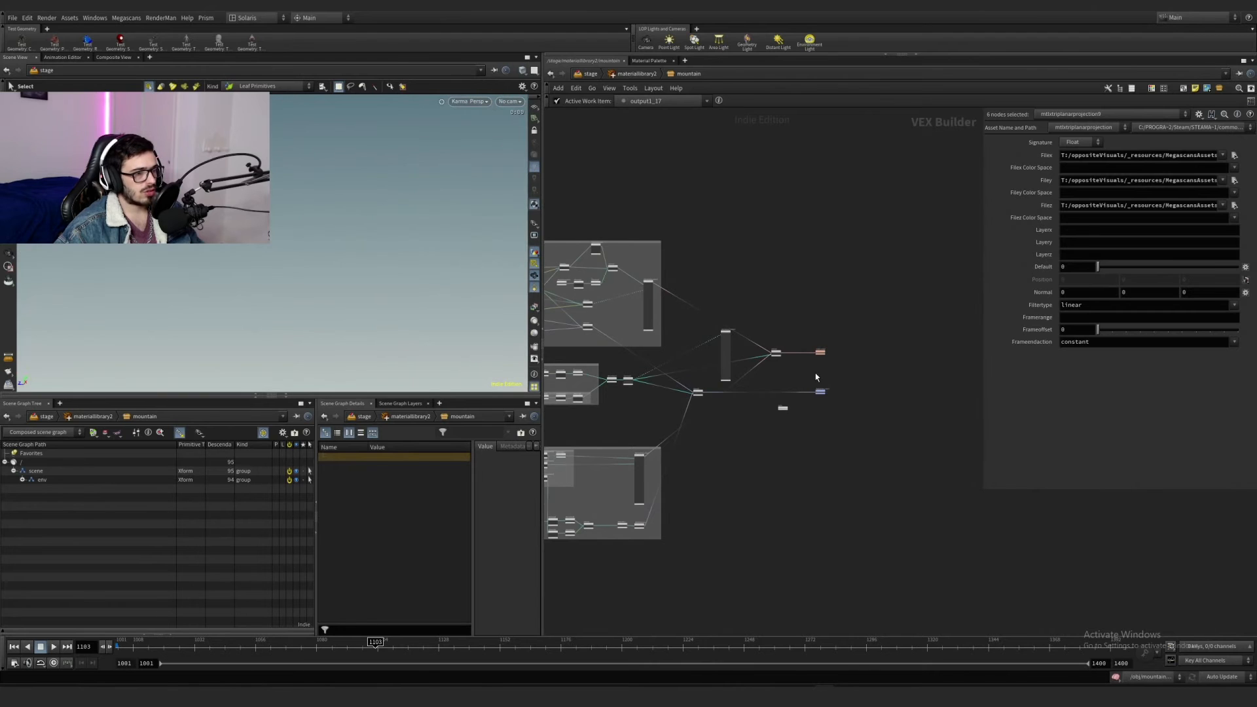
pyautogui.scroll(3, 789, 420)
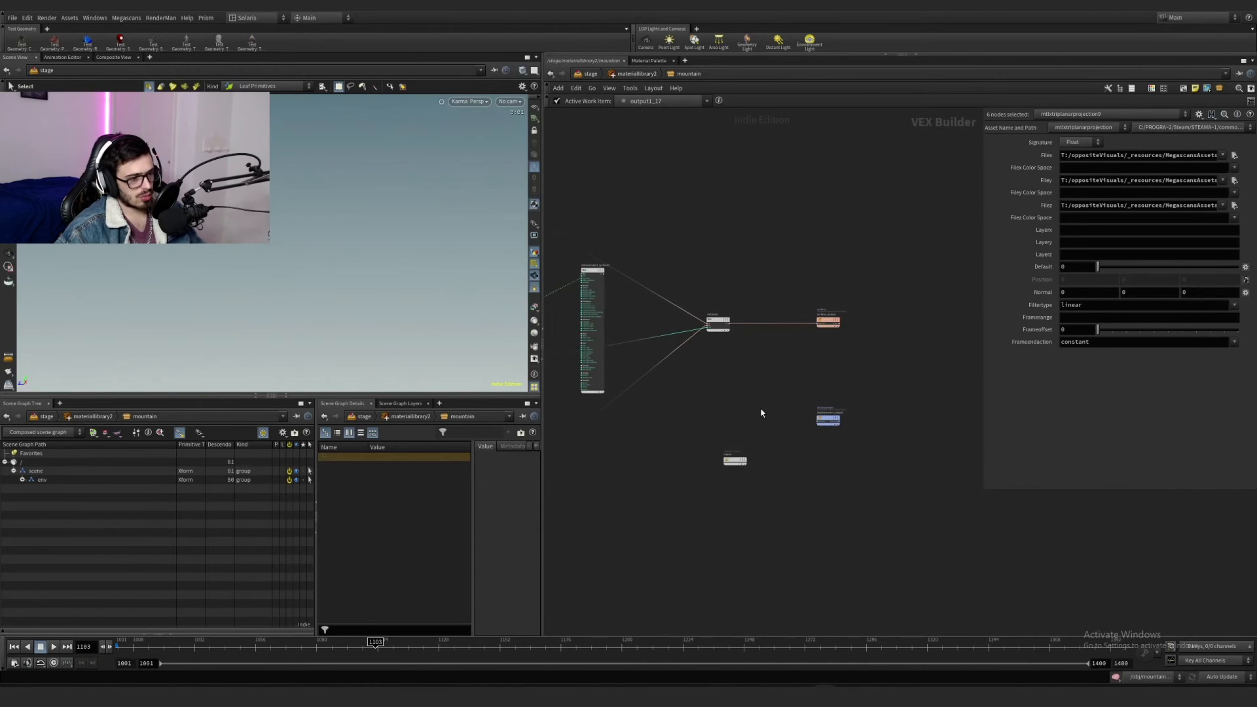
pyautogui.scroll(-3, 838, 409)
pyautogui.moveTo(890, 394); pyautogui.dragTo(666, 273)
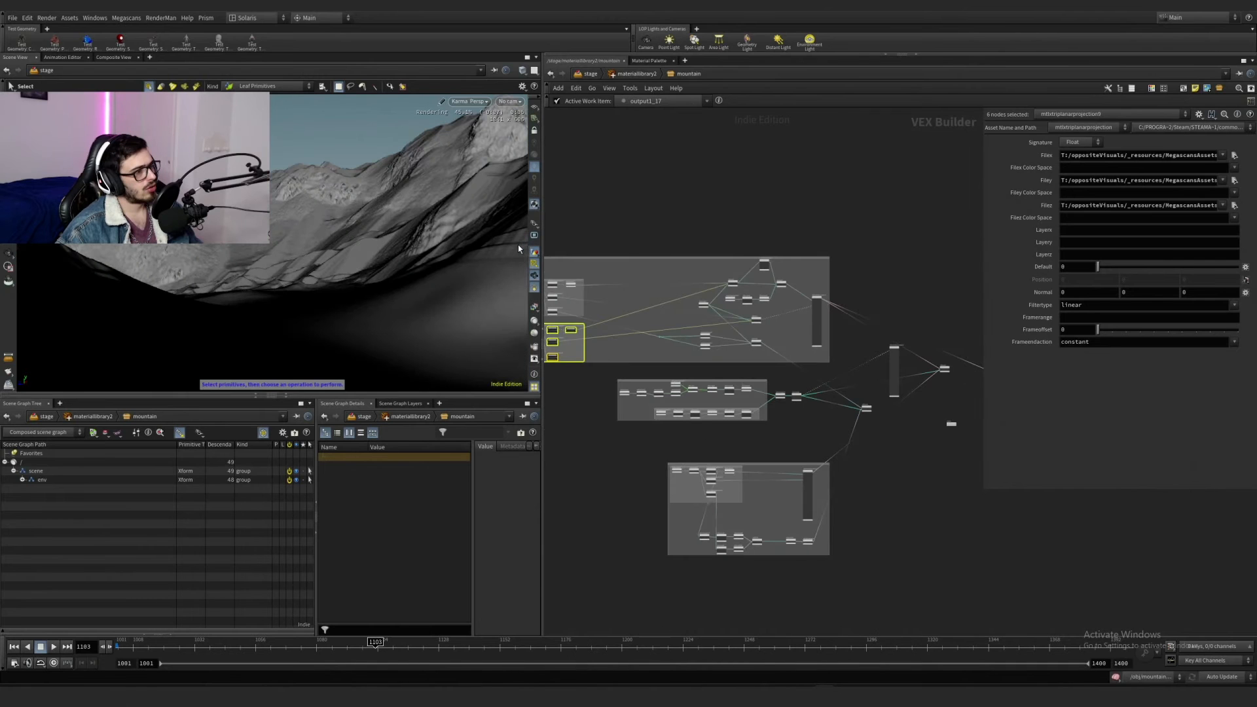
# Step: Return to the stage network, bypass the avalanche import and materiallibrary1, and display domelight1
pyautogui.click(636, 73)
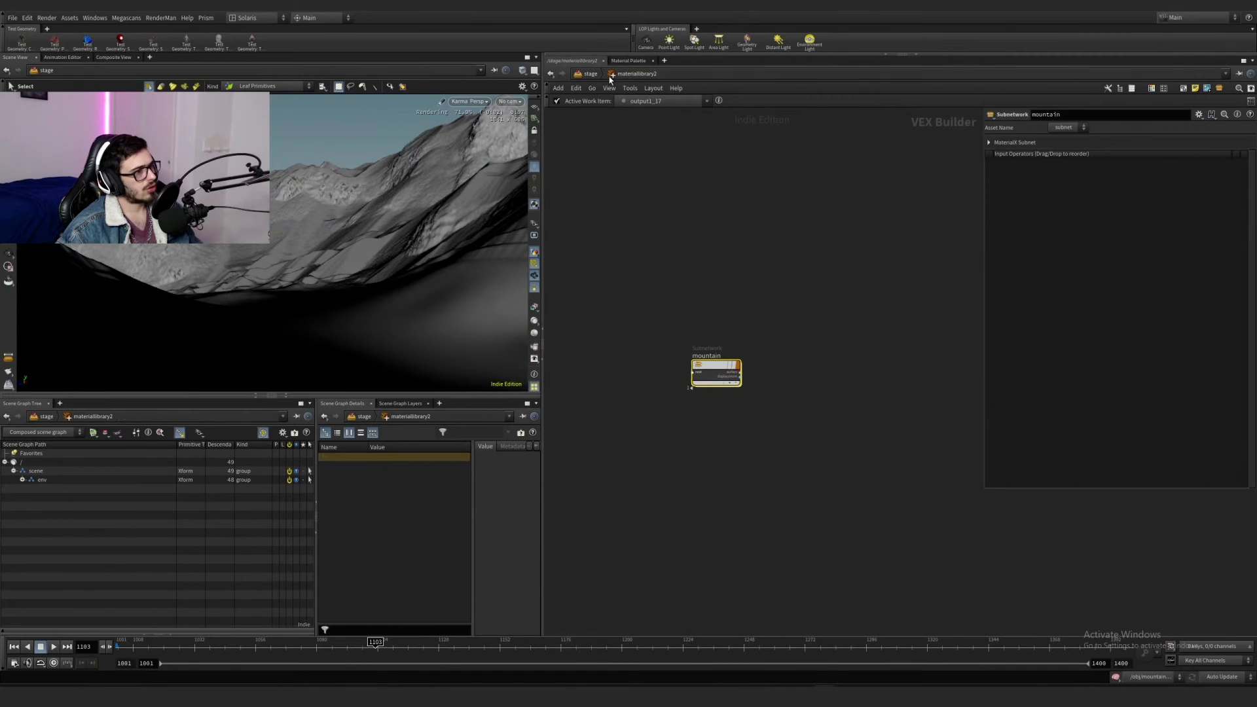
pyautogui.click(590, 73)
pyautogui.scroll(-3, 750, 361)
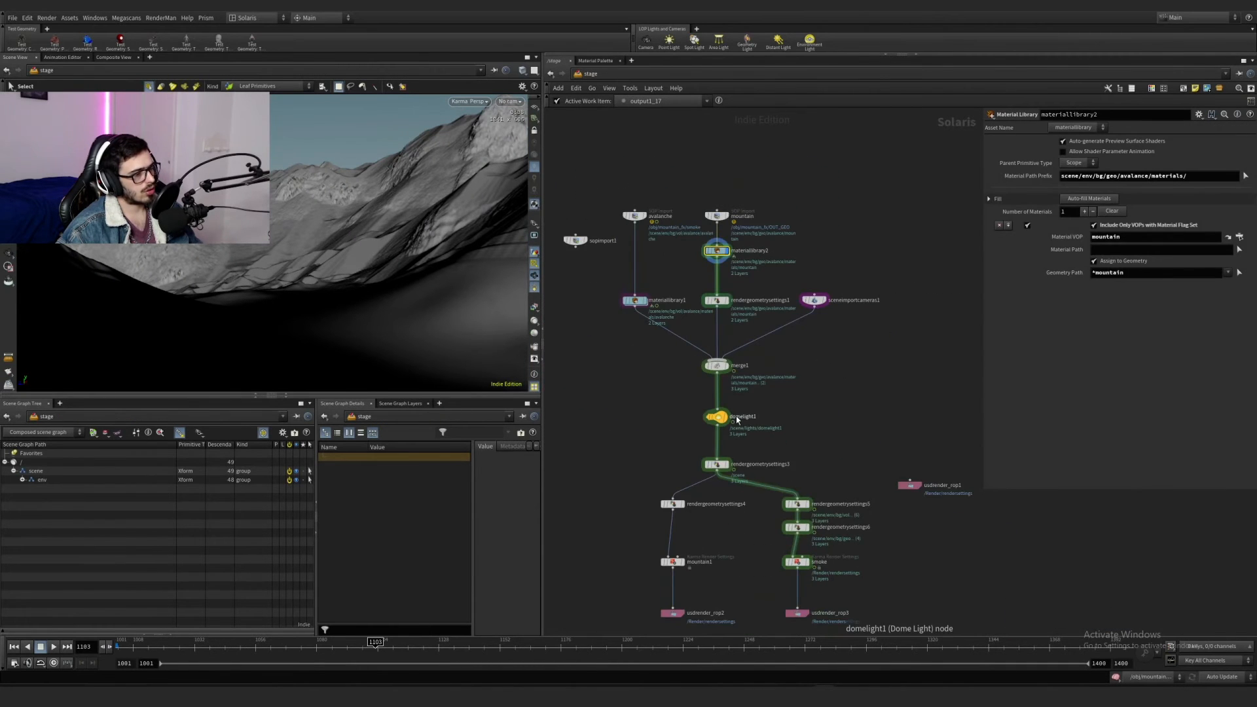
pyautogui.moveTo(610, 194); pyautogui.dragTo(649, 316)
pyautogui.press('b')
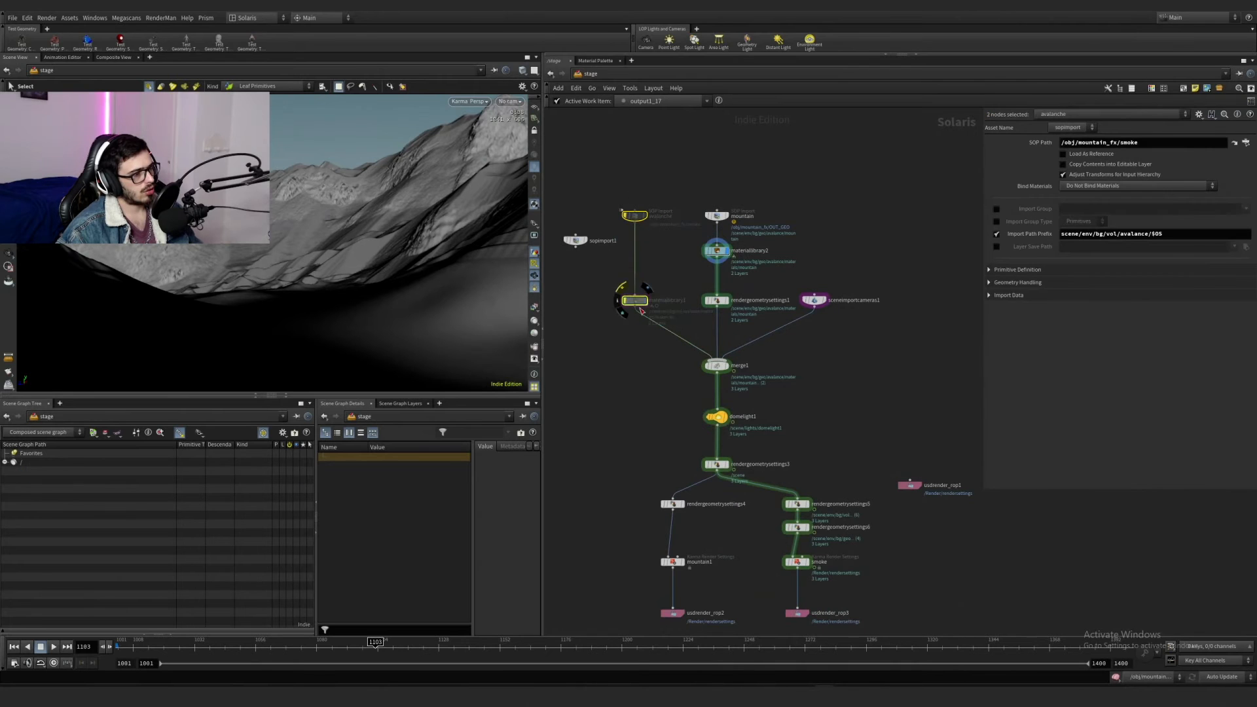
pyautogui.click(716, 417)
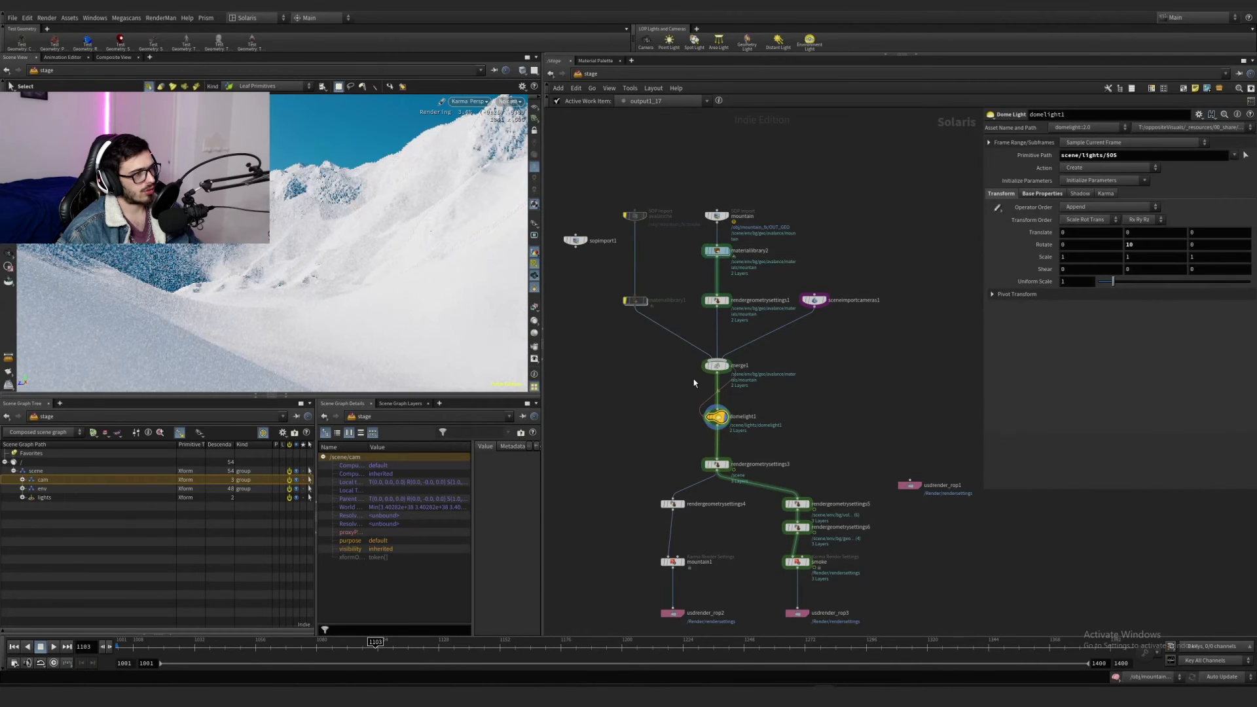
# Step: Look into the mountain material subnetwork, and delete the edit1 node beneath domelight1 in the stage network
pyautogui.doubleClick(716, 251)
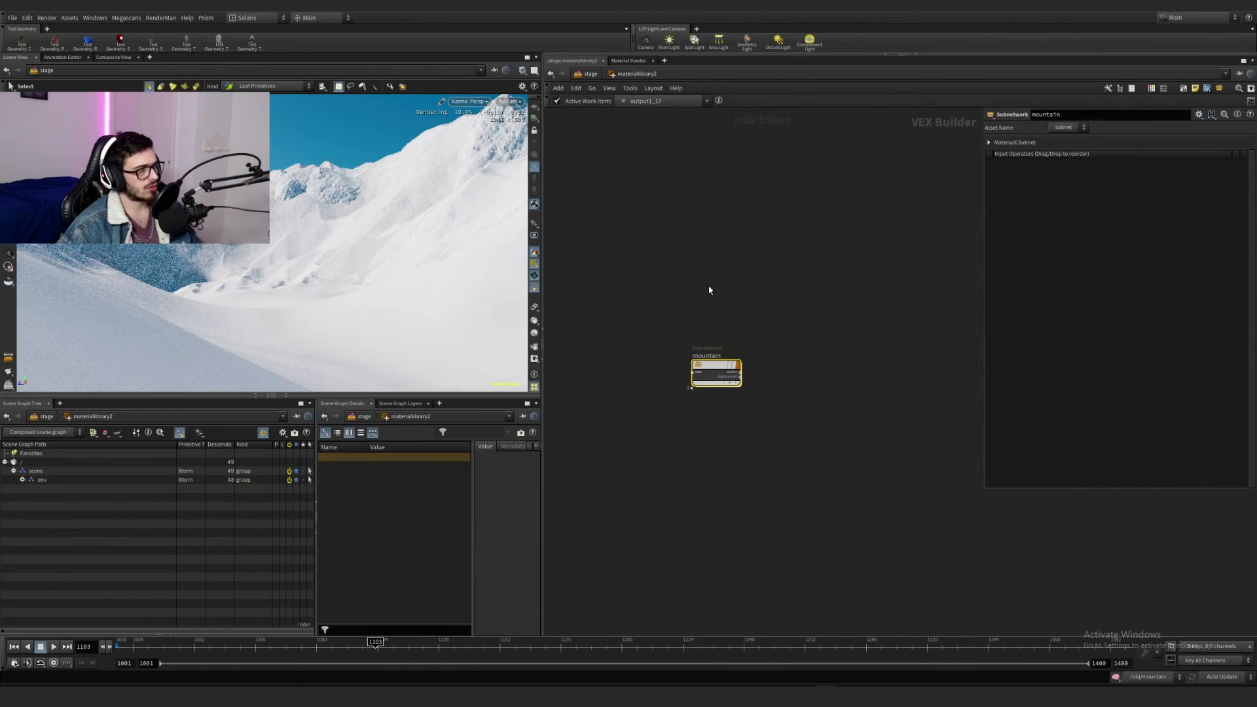
pyautogui.moveTo(717, 380)
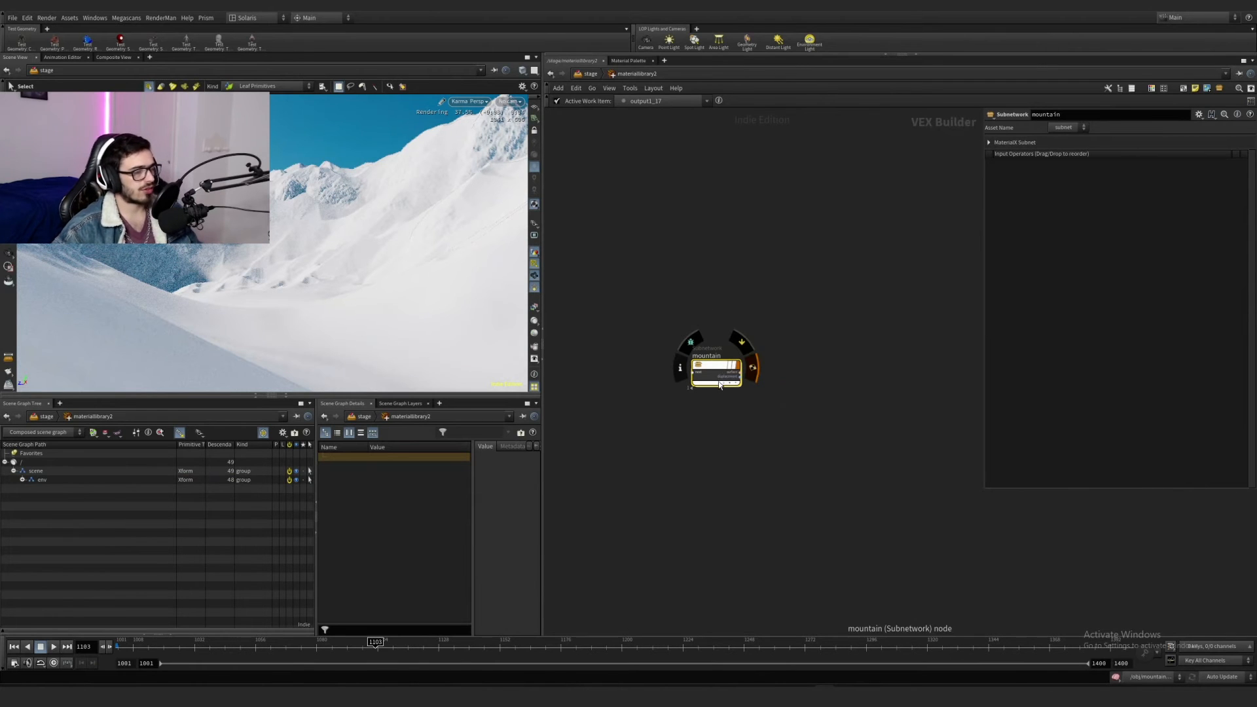
pyautogui.doubleClick(717, 377)
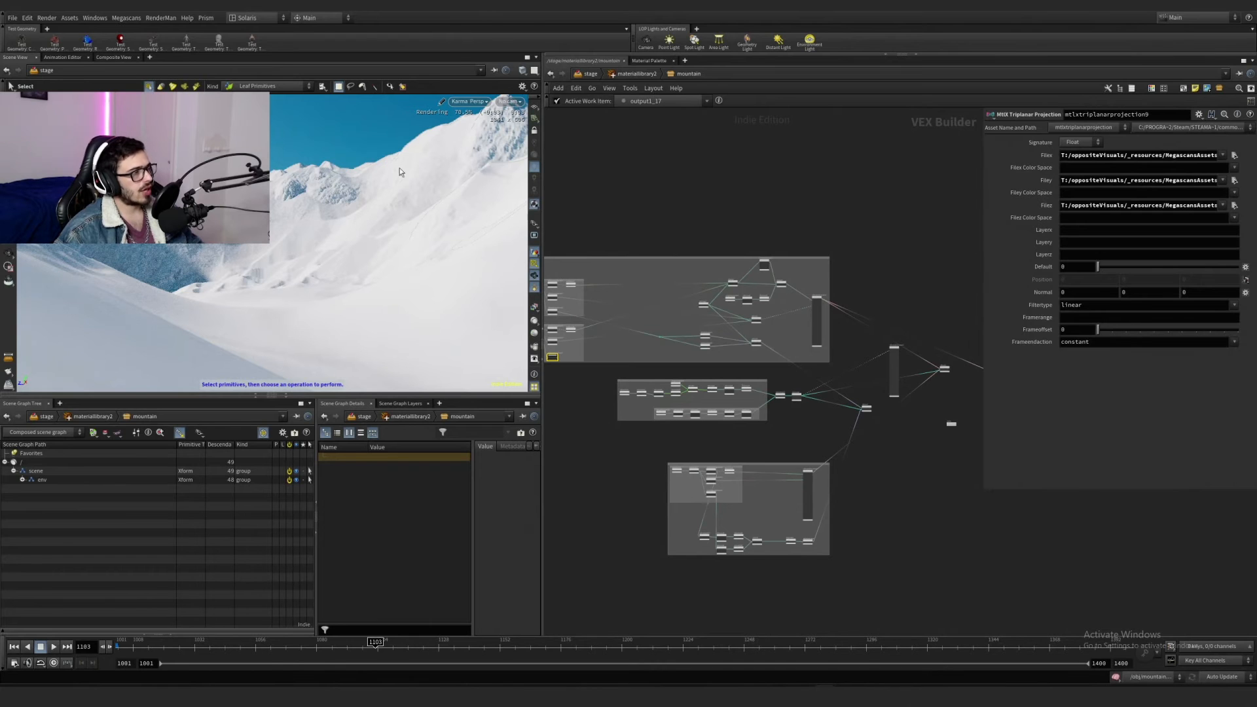
pyautogui.click(589, 74)
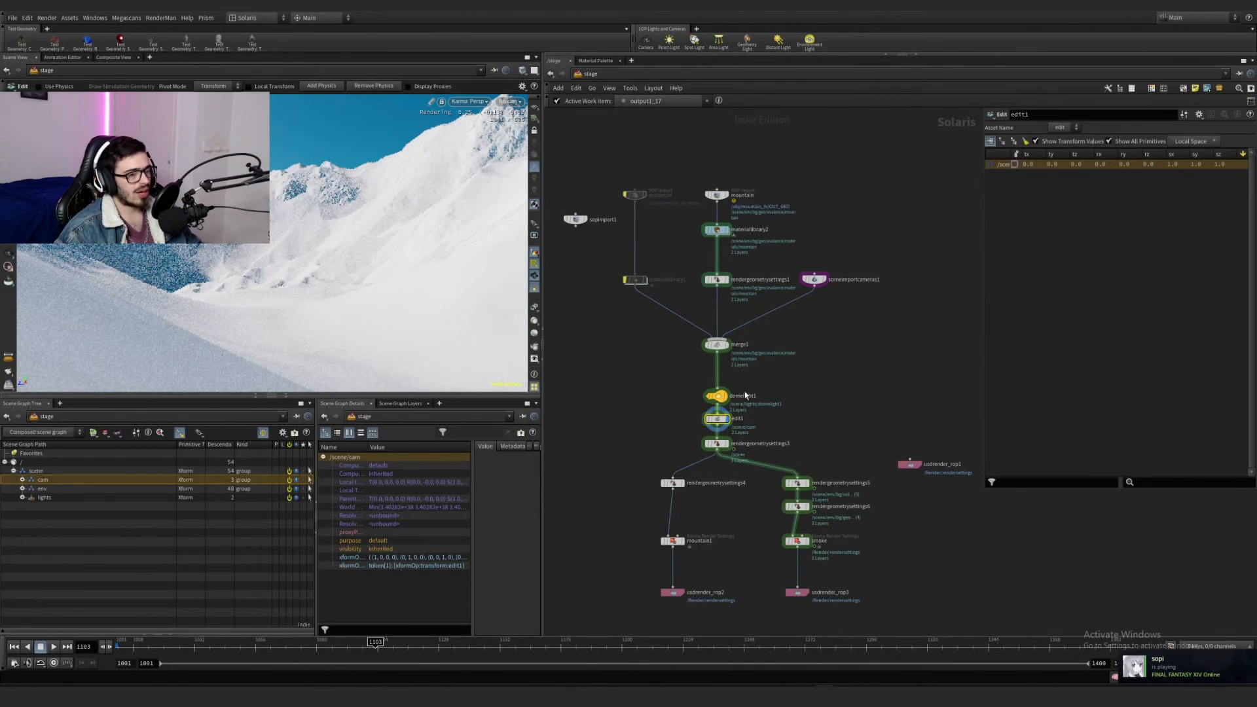
pyautogui.press('Delete')
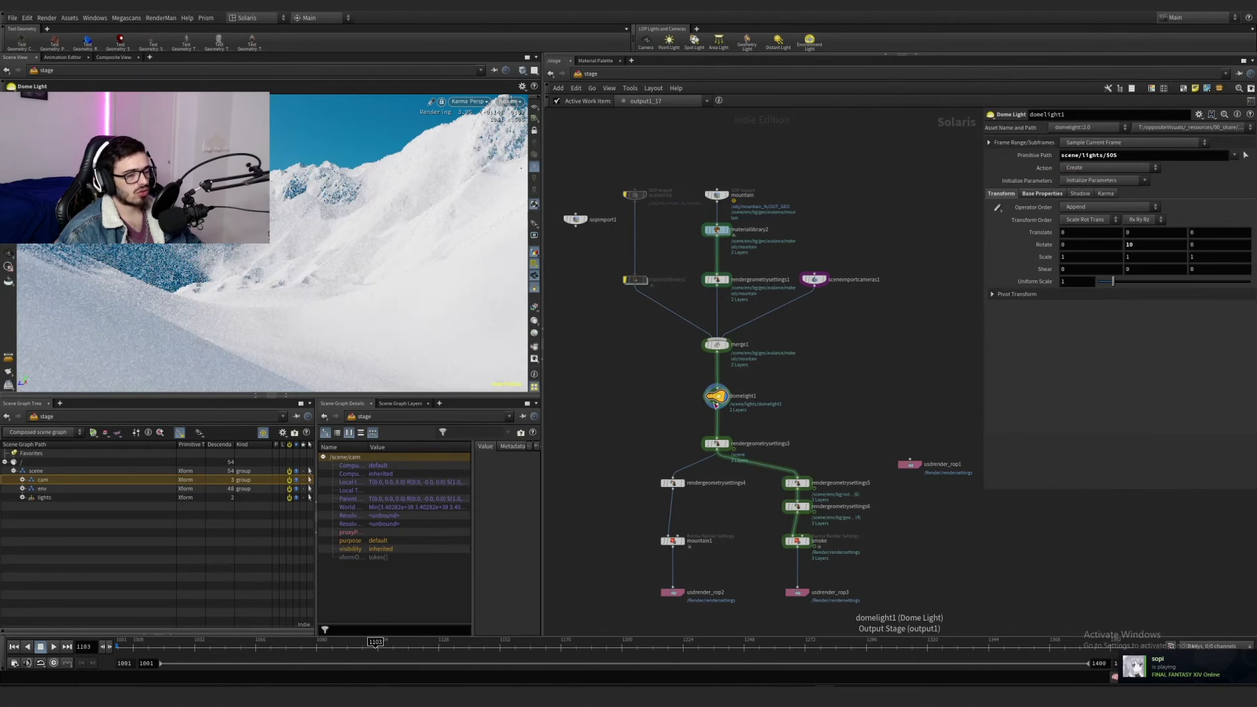
# Step: Reopen the mountain subnetwork in materiallibrary2 and focus on the mix nodes of the upper network box
pyautogui.doubleClick(720, 235)
pyautogui.doubleClick(710, 362)
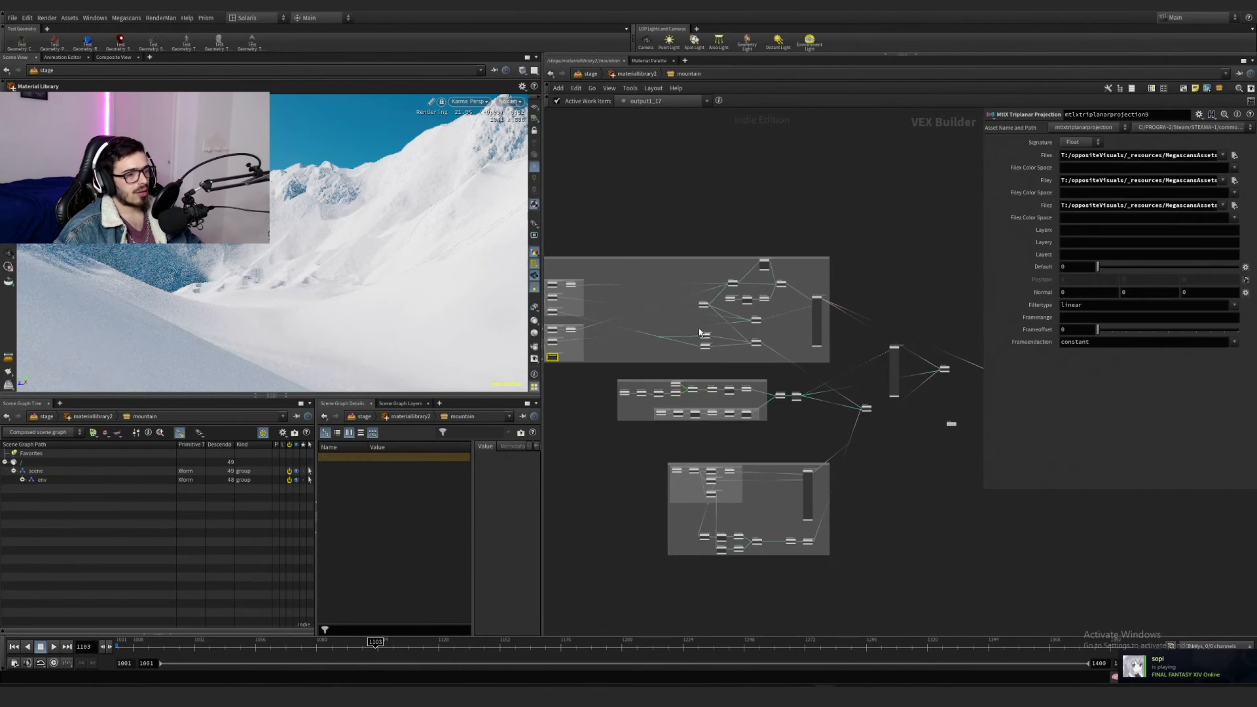
pyautogui.scroll(10, 818, 319)
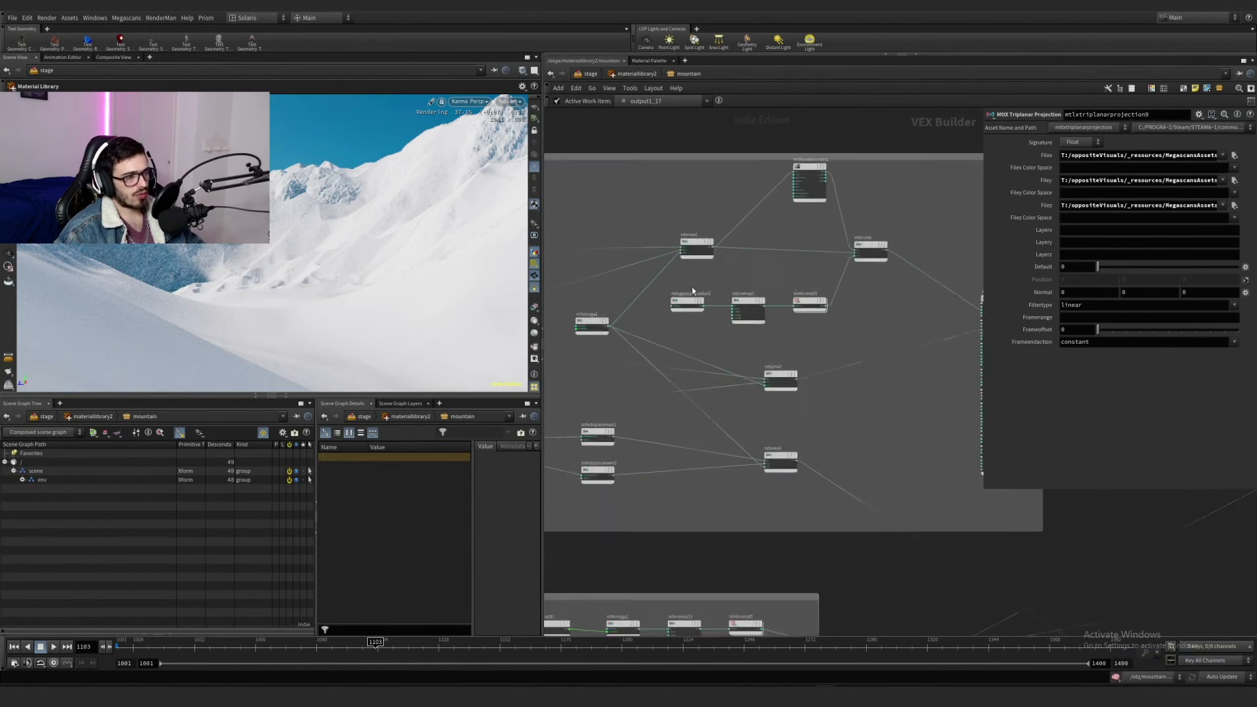
# Step: Cut the wire from hmtlxrampc2 to mtlxmix2
pyautogui.moveTo(690, 279); pyautogui.dragTo(765, 283, button='middle')
pyautogui.press('y')
pyautogui.moveTo(667, 238); pyautogui.dragTo(658, 255)
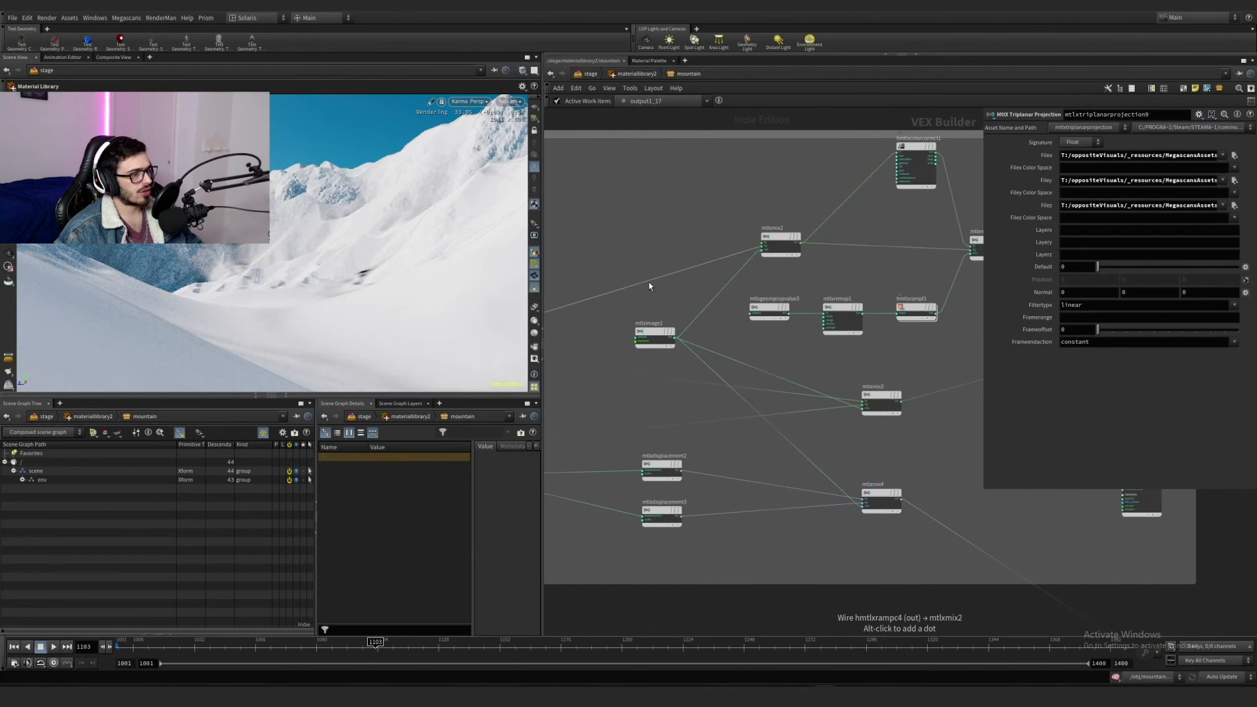
# Step: Undo the wire cut at mtlxmix2
pyautogui.press('u')
pyautogui.press('u')
pyautogui.doubleClick(715, 253)
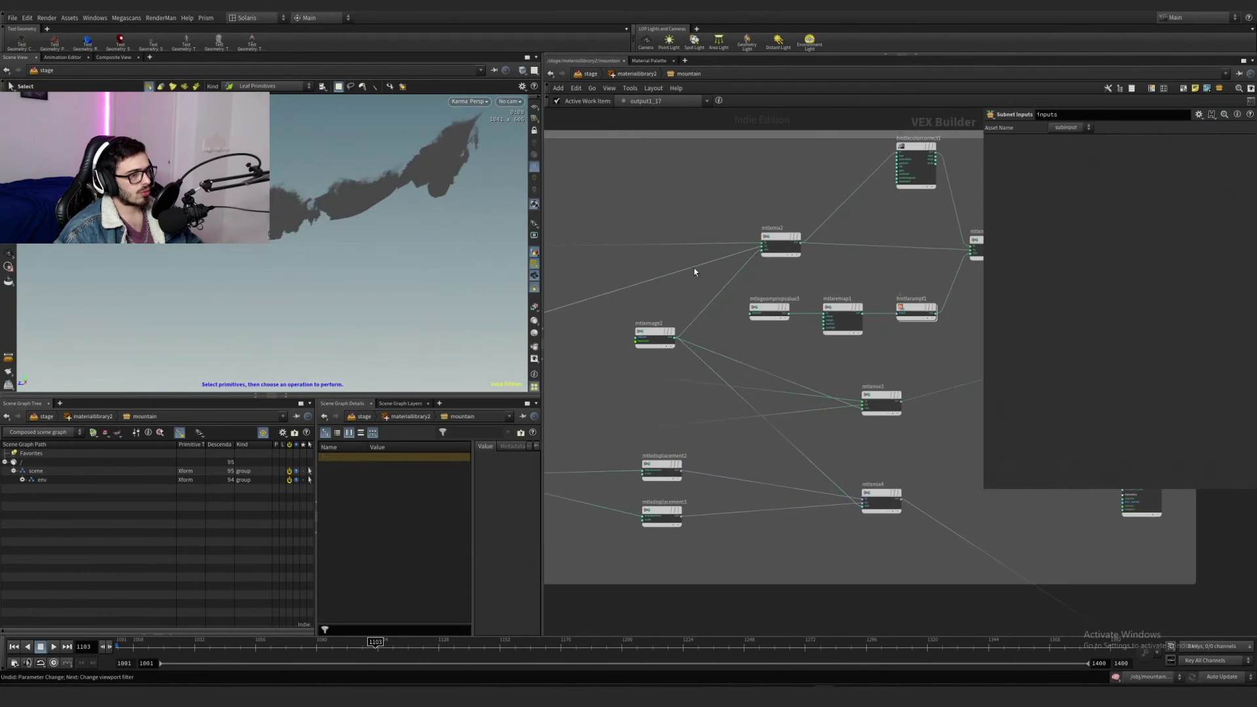
# Step: Examine the debris.exr file used by mtlximage2 and the mix nodes it feeds
pyautogui.moveTo(634, 368); pyautogui.dragTo(633, 367)
pyautogui.moveTo(1159, 157); pyautogui.dragTo(1040, 159)
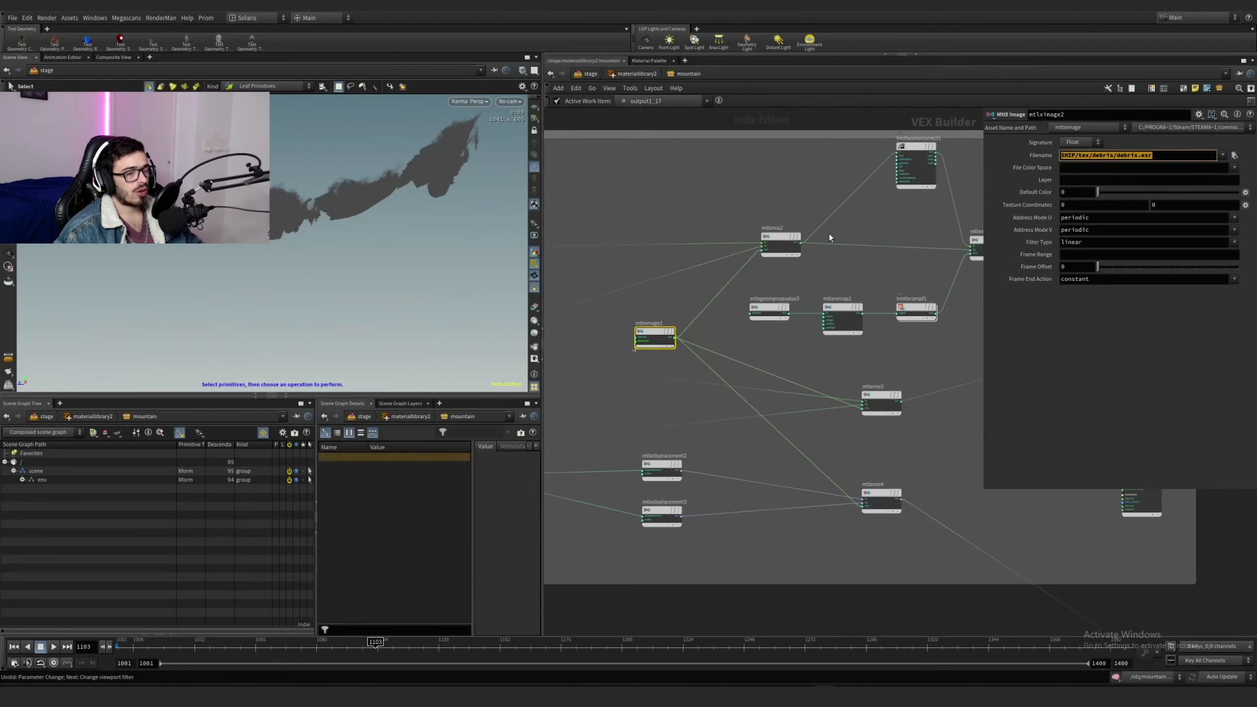
pyautogui.moveTo(850, 286)
pyautogui.mouseDown()
pyautogui.moveTo(729, 200)
pyautogui.moveTo(816, 211)
pyautogui.mouseUp()
pyautogui.scroll(-5, 864, 265)
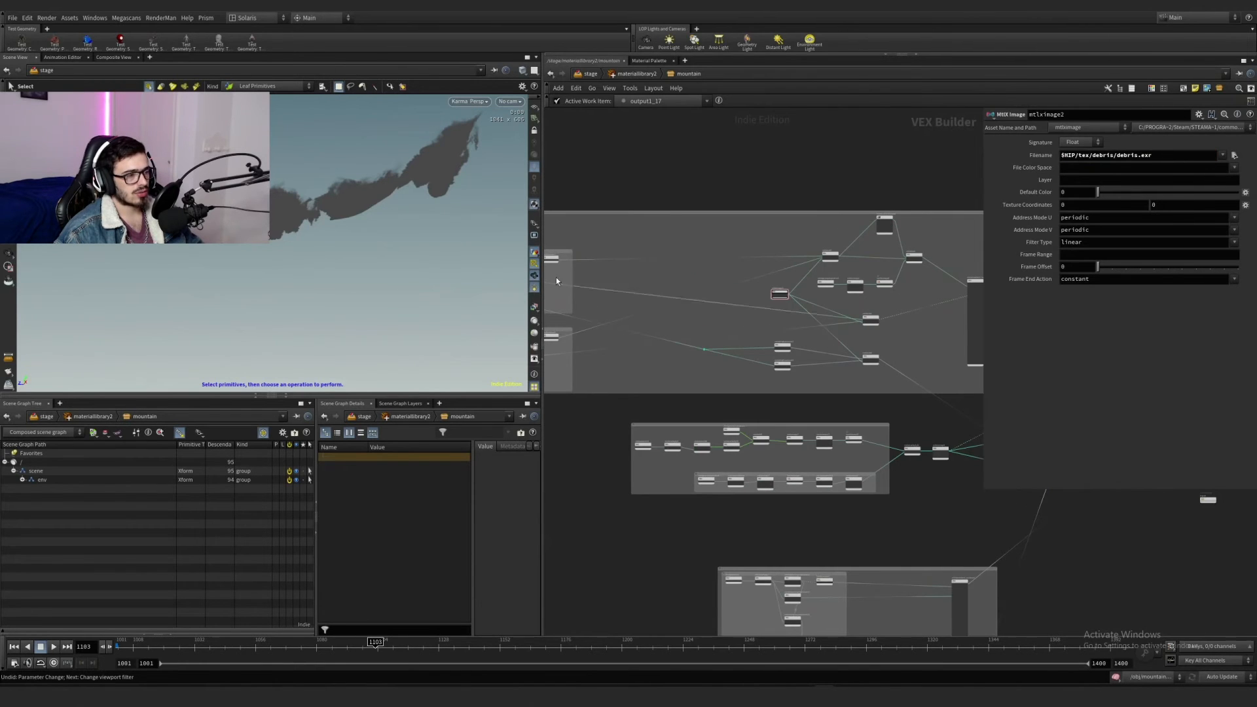
pyautogui.moveTo(772, 339); pyautogui.dragTo(775, 297, button='middle')
pyautogui.scroll(2, 775, 297)
pyautogui.scroll(3, 775, 297)
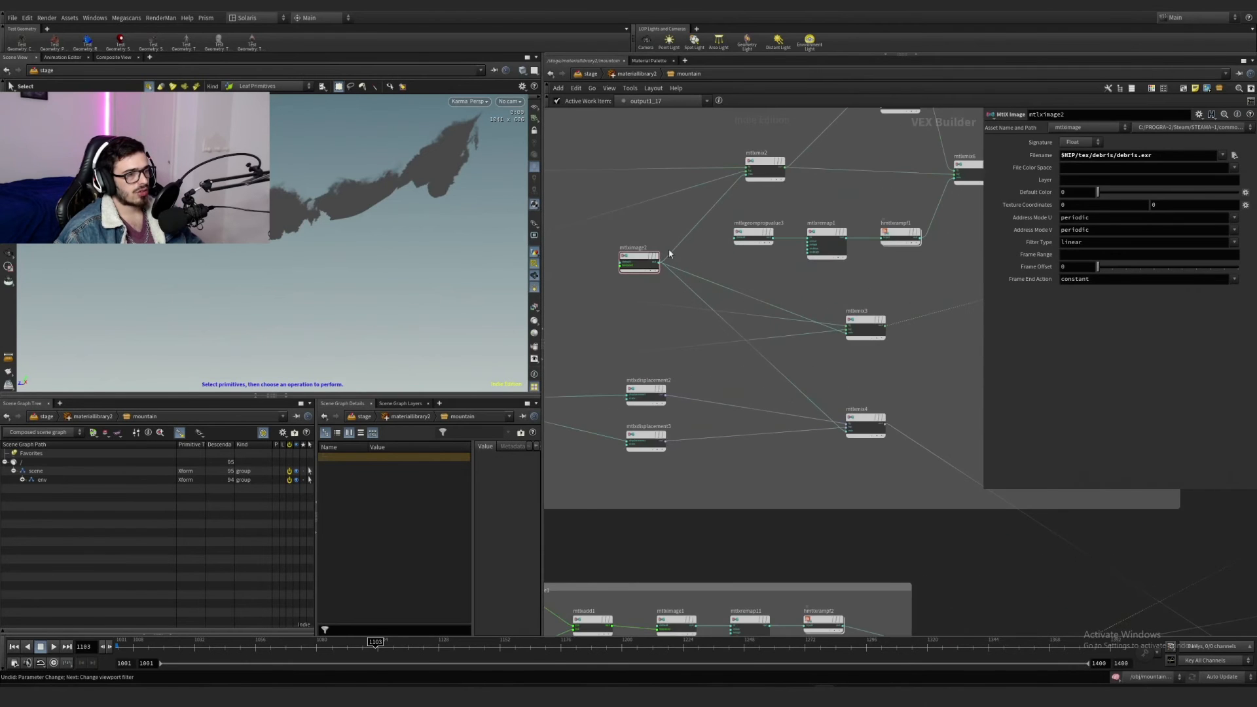
pyautogui.scroll(-6, 808, 286)
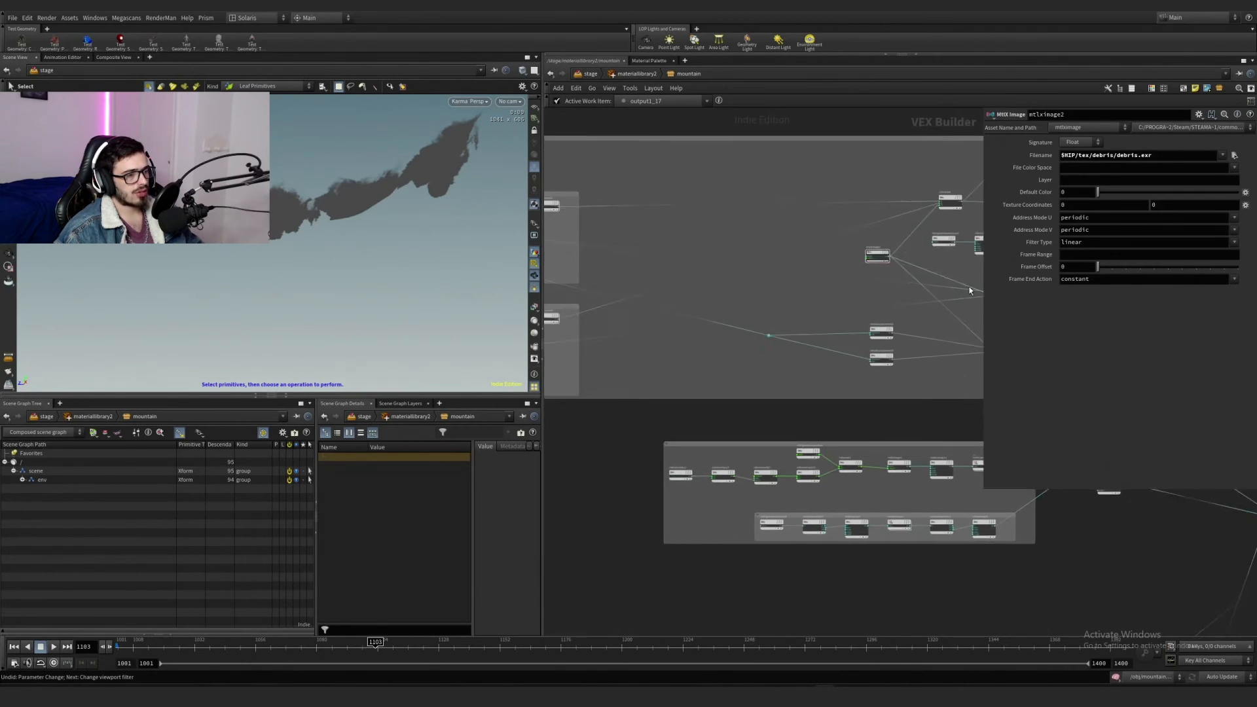
# Step: Examine the triplanar projection groups and the settings of the mtlxdisplacement2 and mtlxdisplacement3 nodes that feed mtlxmix4
pyautogui.moveTo(710, 215); pyautogui.dragTo(560, 290)
pyautogui.moveTo(681, 292); pyautogui.dragTo(544, 373)
pyautogui.moveTo(890, 316); pyautogui.dragTo(807, 320, button='middle')
pyautogui.scroll(5, 785, 310)
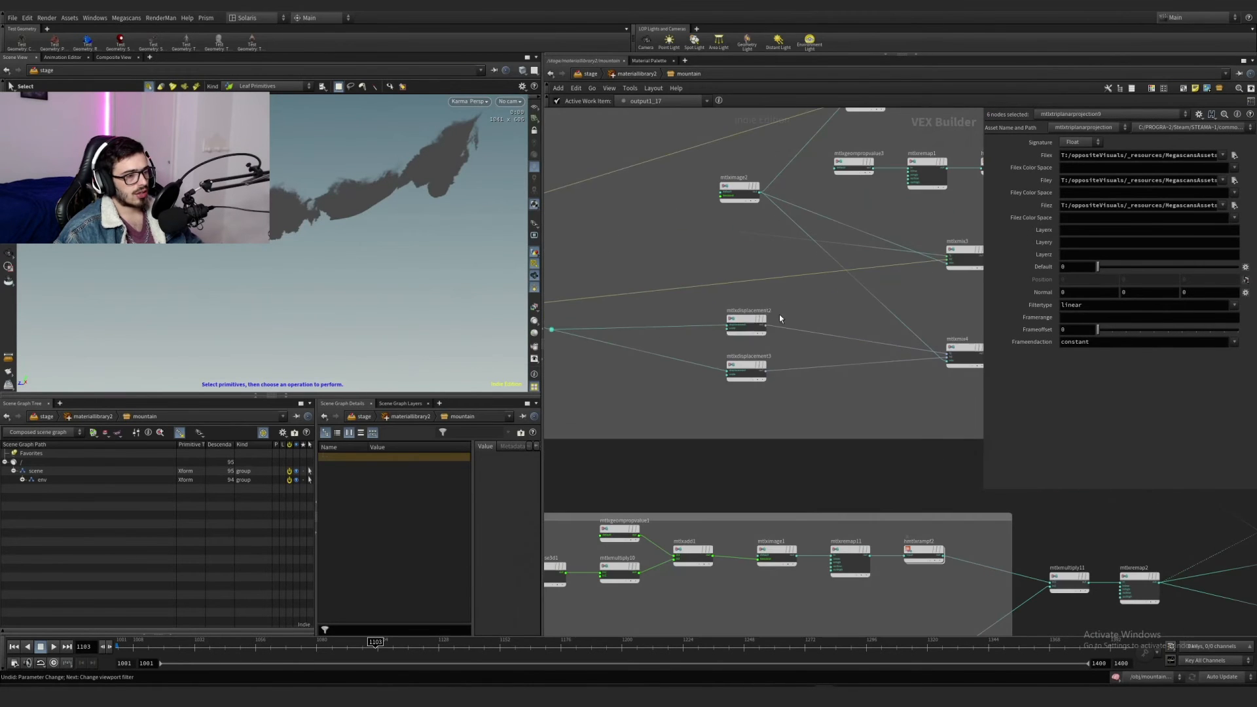
pyautogui.click(747, 320)
pyautogui.click(747, 366)
pyautogui.moveTo(860, 260); pyautogui.dragTo(780, 363, button='middle')
pyautogui.scroll(-3, 781, 363)
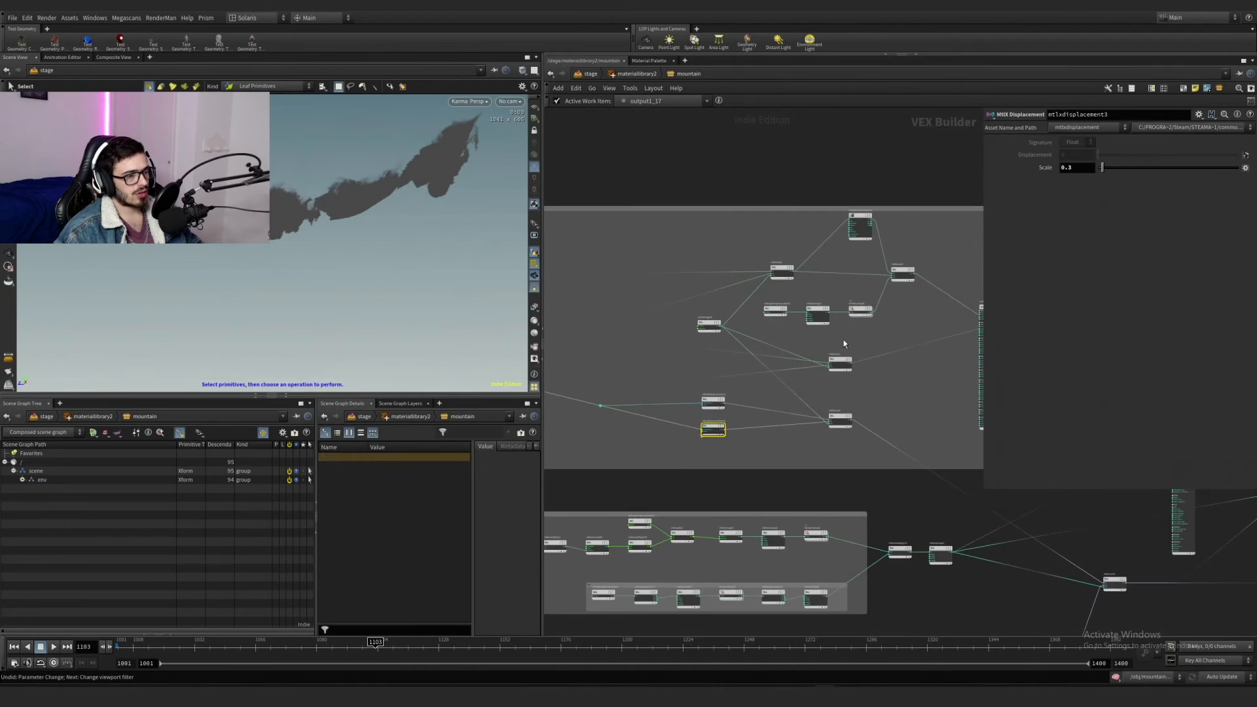
# Step: Set the signature of mtlxtriplanarprojection7 in the upper texture group to Float
pyautogui.scroll(-2, 844, 343)
pyautogui.click(841, 356)
pyautogui.moveTo(586, 343); pyautogui.dragTo(818, 331, button='middle')
pyautogui.scroll(1, 819, 331)
pyautogui.scroll(3, 712, 334)
pyautogui.click(698, 275)
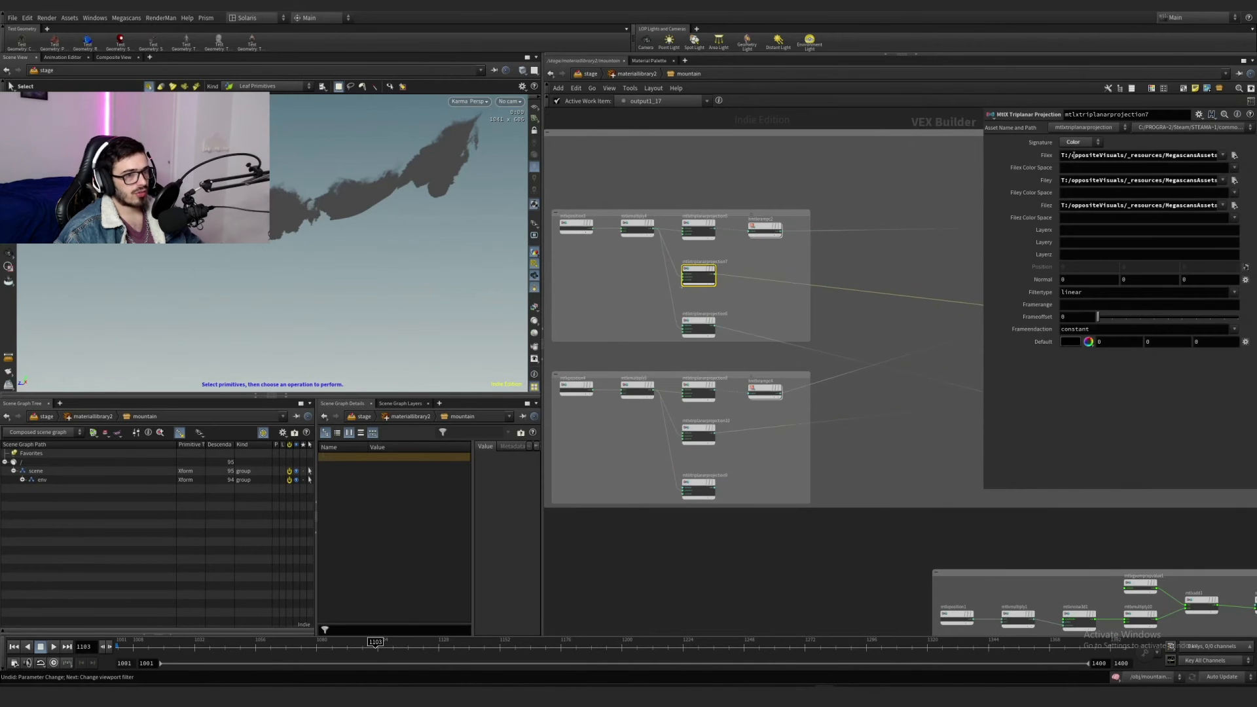
pyautogui.scroll(2, 733, 282)
pyautogui.click(1074, 142)
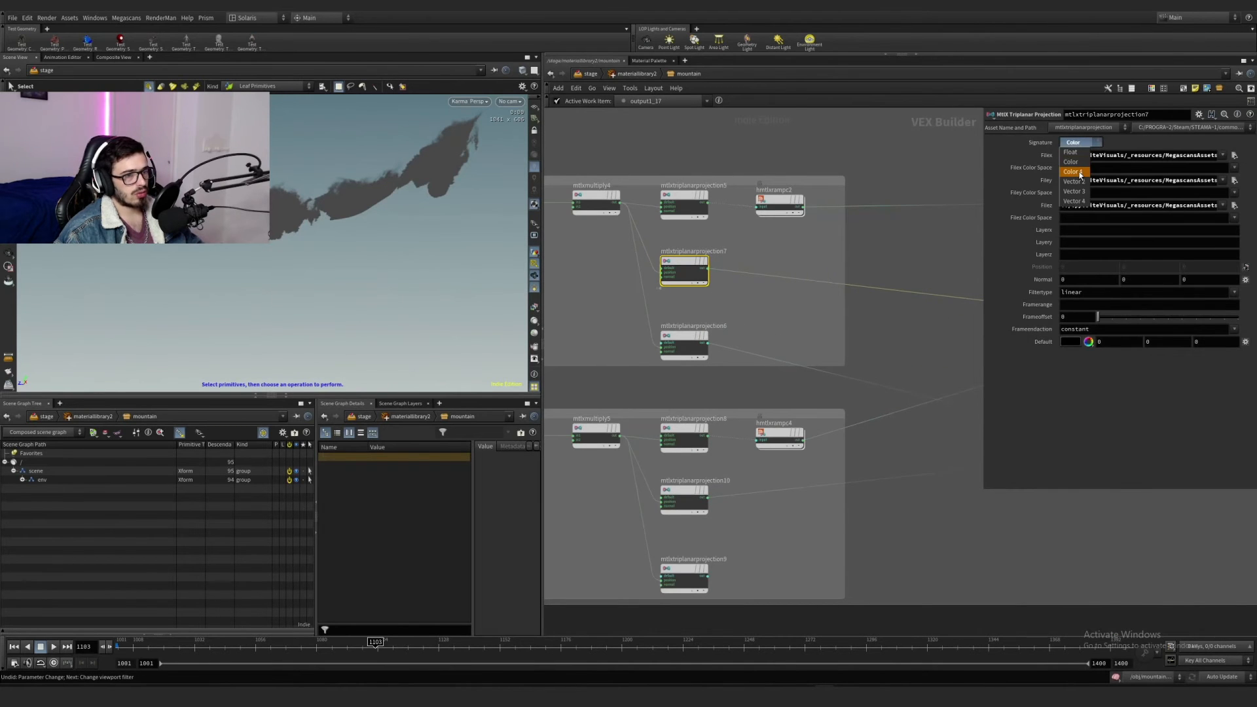
pyautogui.click(1071, 151)
# Step: Set the signature of mtlxtriplanarprojection10 in the lower texture group to Float
pyautogui.click(684, 501)
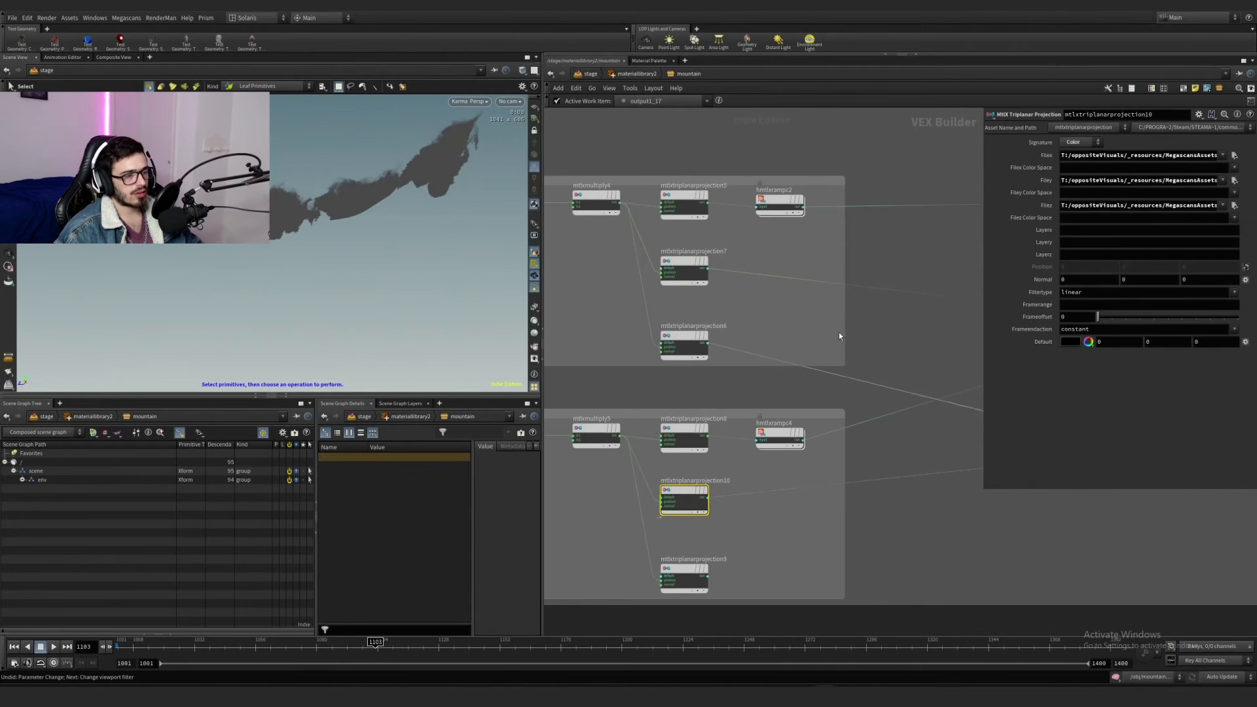
pyautogui.click(1080, 142)
pyautogui.click(1070, 152)
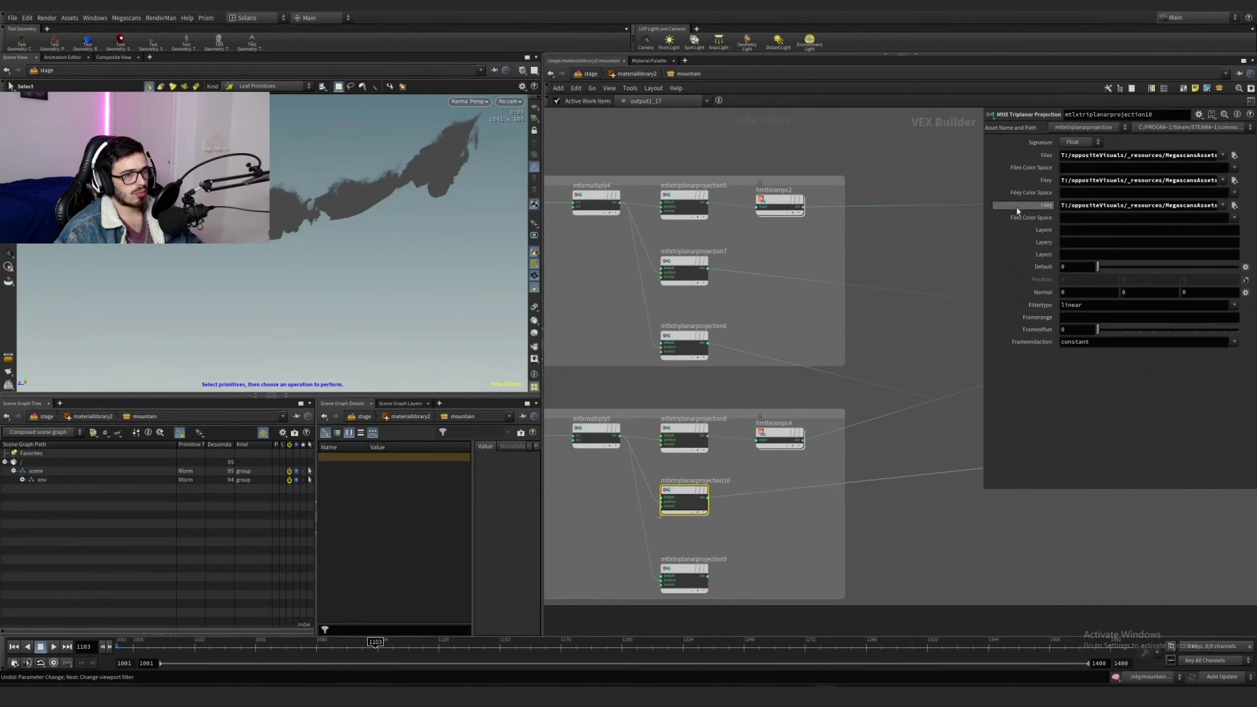
# Step: Review mtlxtriplanarprojection7's settings and trace its connection through mtlxmix3 to the standard surface
pyautogui.click(687, 270)
pyautogui.scroll(-6, 753, 302)
pyautogui.moveTo(787, 313); pyautogui.dragTo(669, 336, button='middle')
pyautogui.scroll(1, 669, 336)
pyautogui.scroll(5, 887, 332)
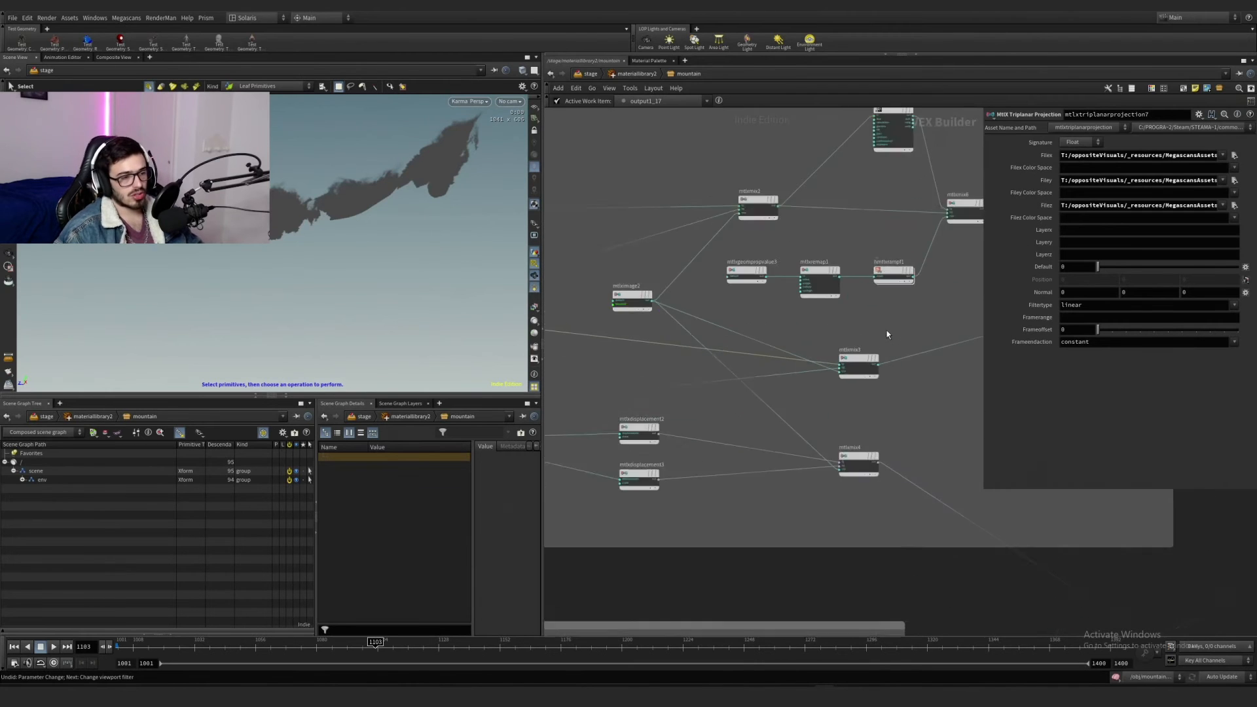
pyautogui.moveTo(887, 331); pyautogui.dragTo(803, 361, button='middle')
pyautogui.scroll(-2, 900, 284)
pyautogui.moveTo(868, 300); pyautogui.dragTo(823, 336, button='middle')
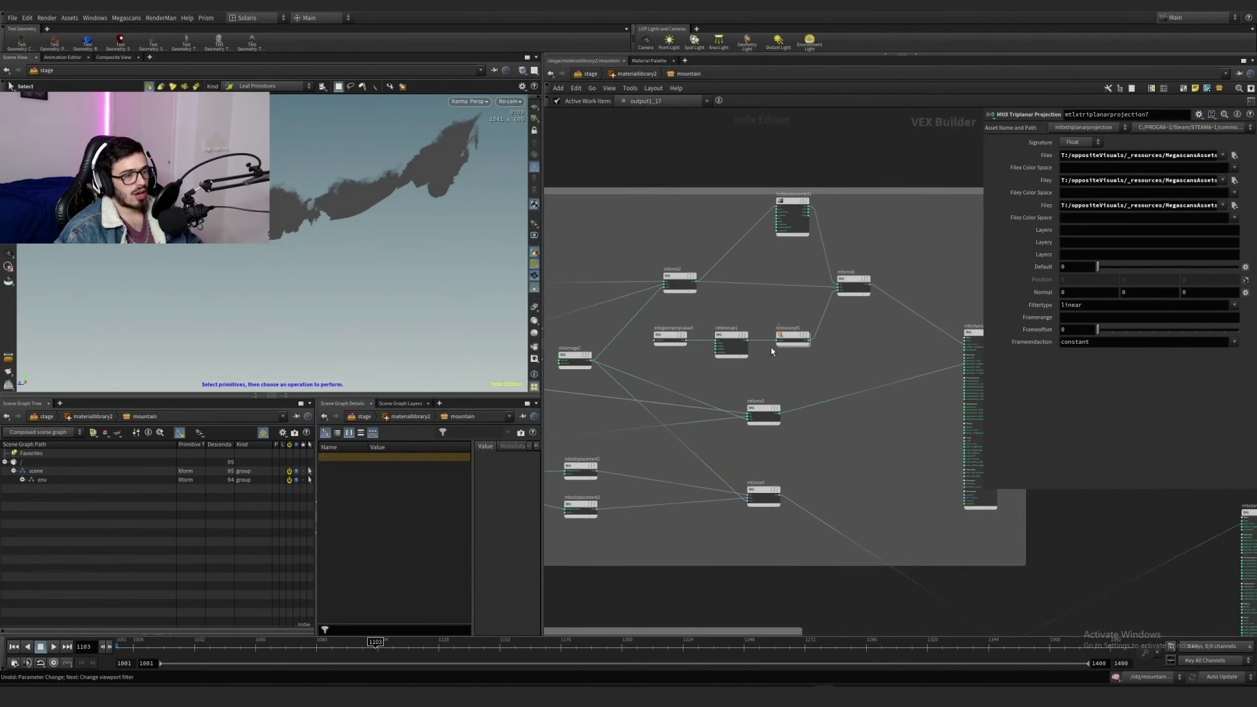
# Step: Compare the mtlxgeompropvalue3 node reading the debris attribute with the debris.exr texture in mtlximage2
pyautogui.click(669, 337)
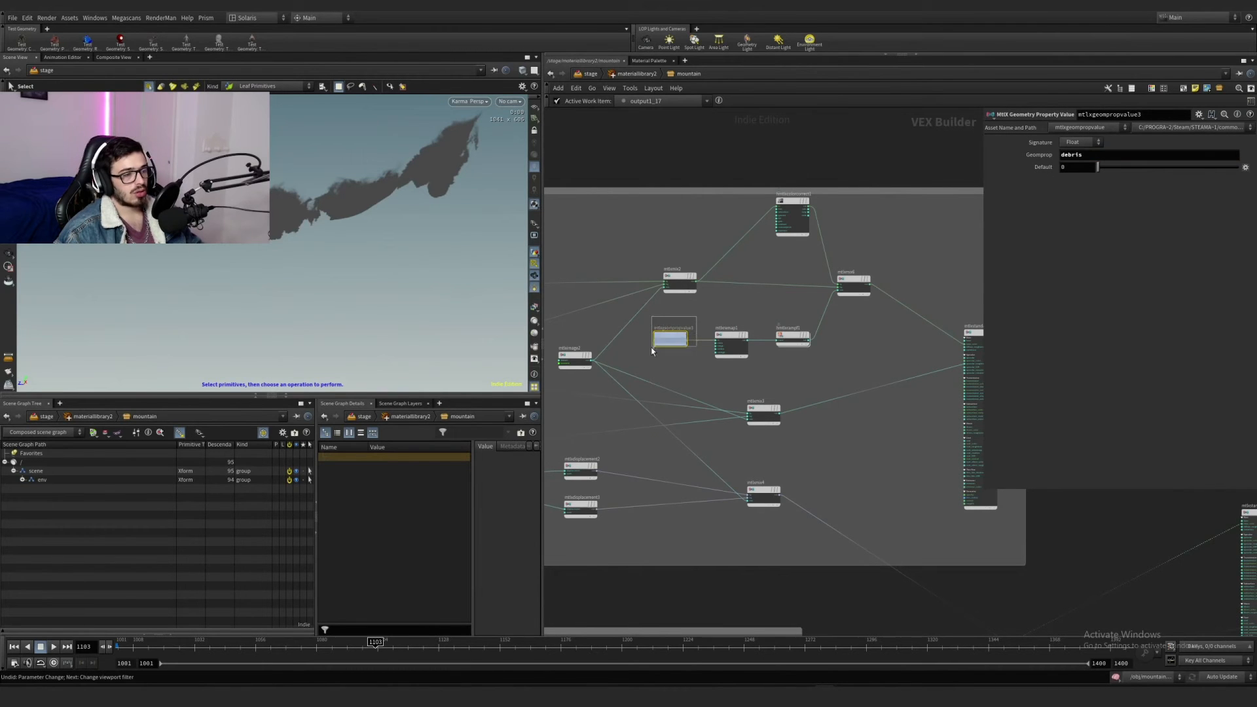
pyautogui.moveTo(641, 356); pyautogui.dragTo(701, 323)
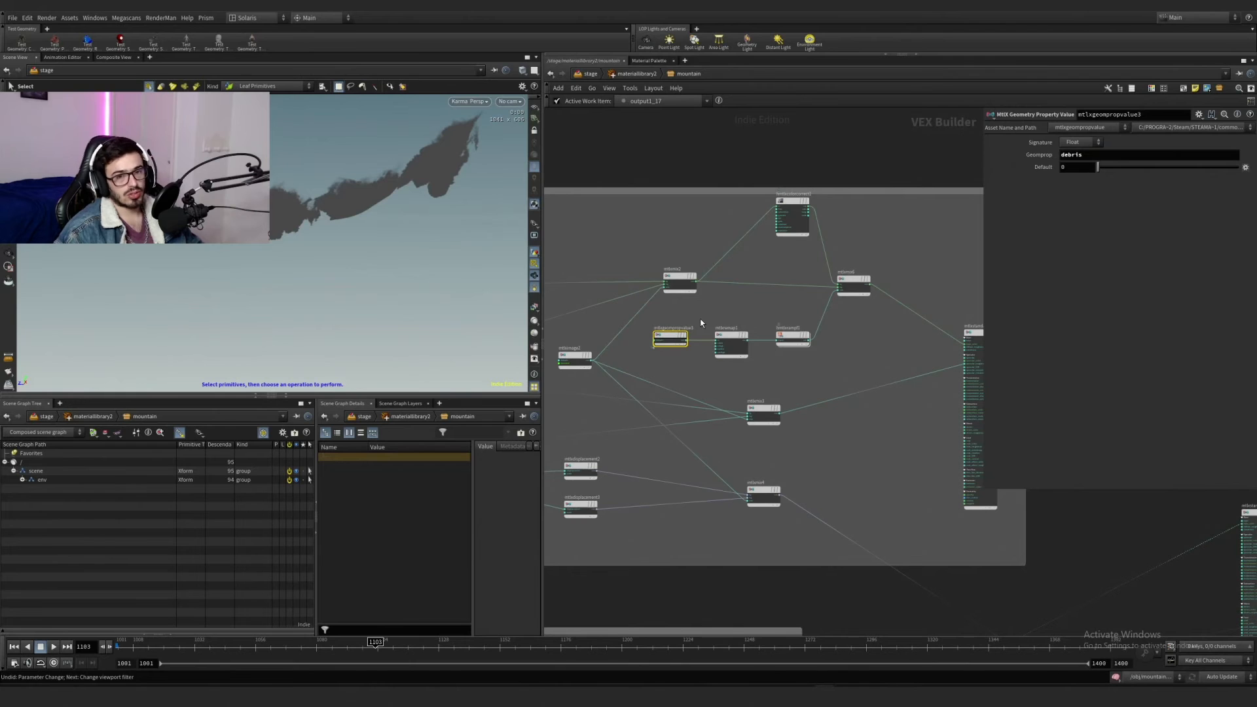
pyautogui.moveTo(640, 356); pyautogui.dragTo(640, 356)
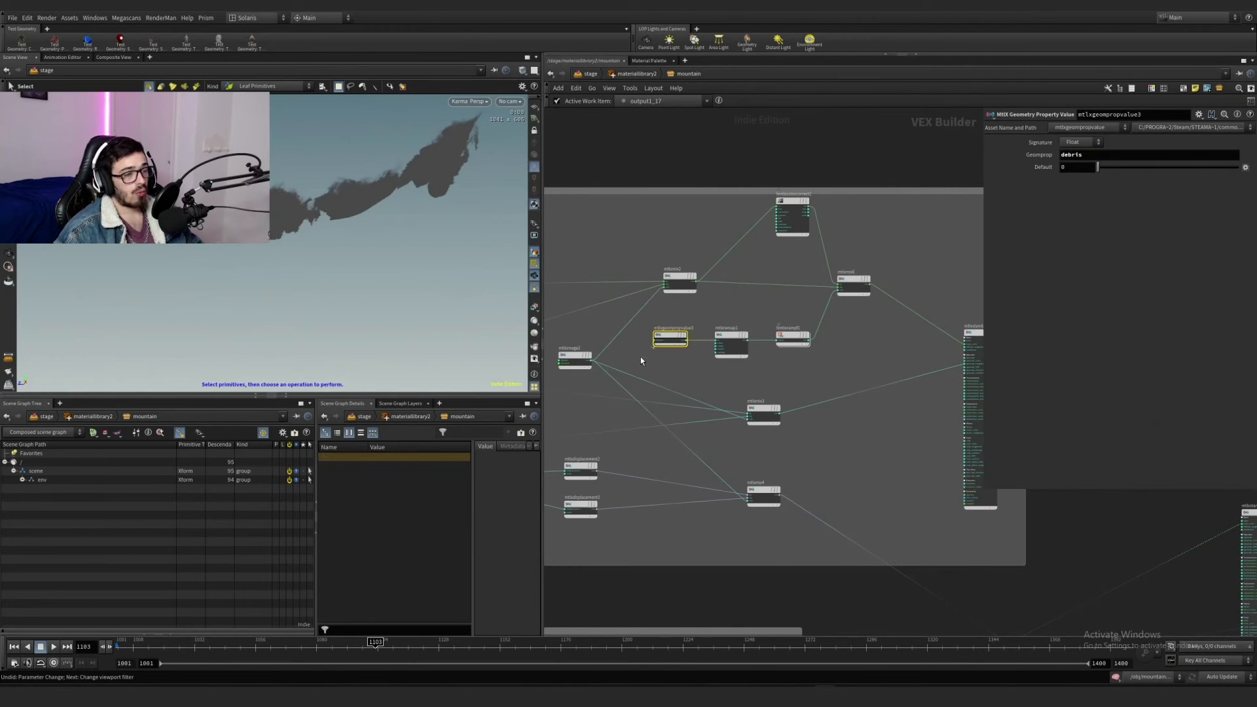
pyautogui.click(570, 362)
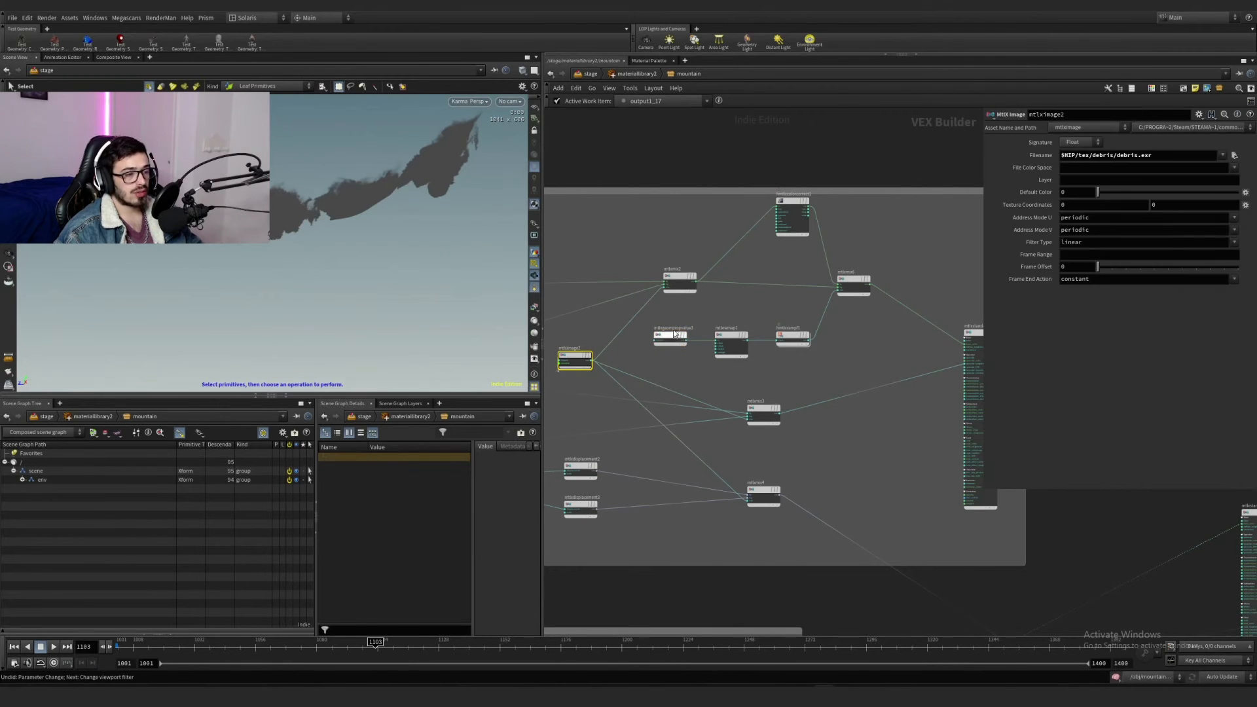
pyautogui.moveTo(640, 361); pyautogui.dragTo(640, 360)
pyautogui.scroll(2, 658, 351)
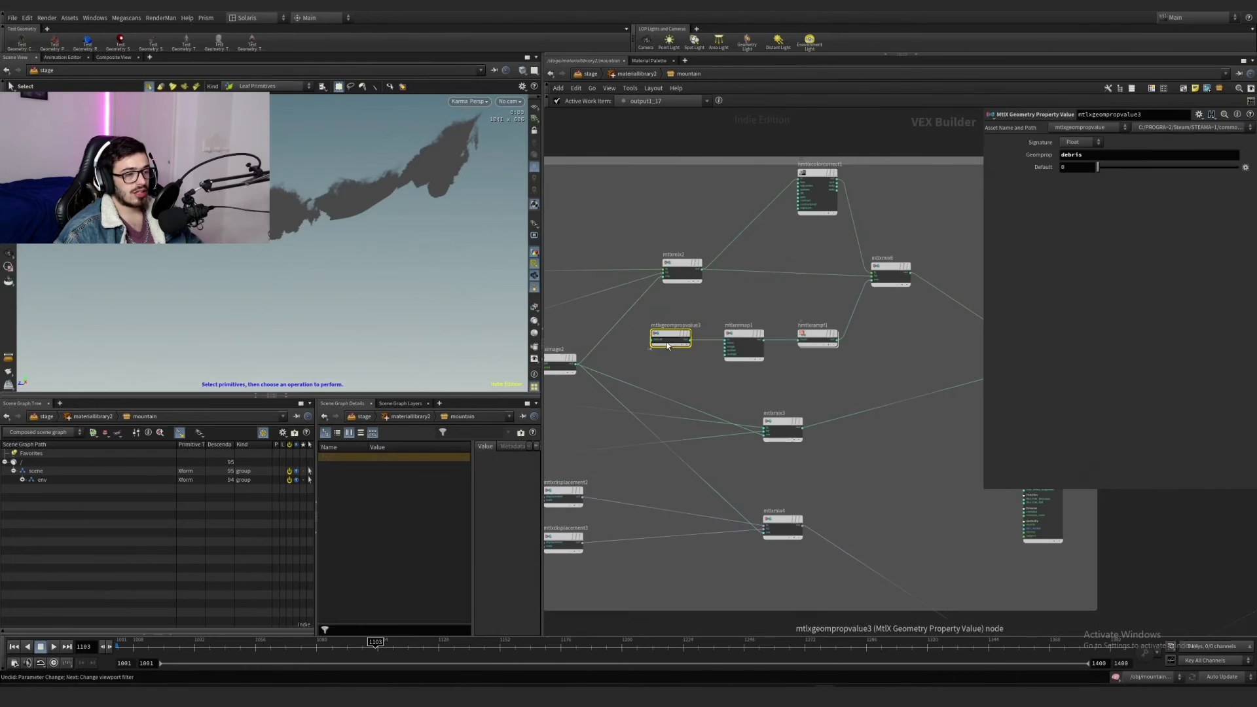
pyautogui.click(576, 367)
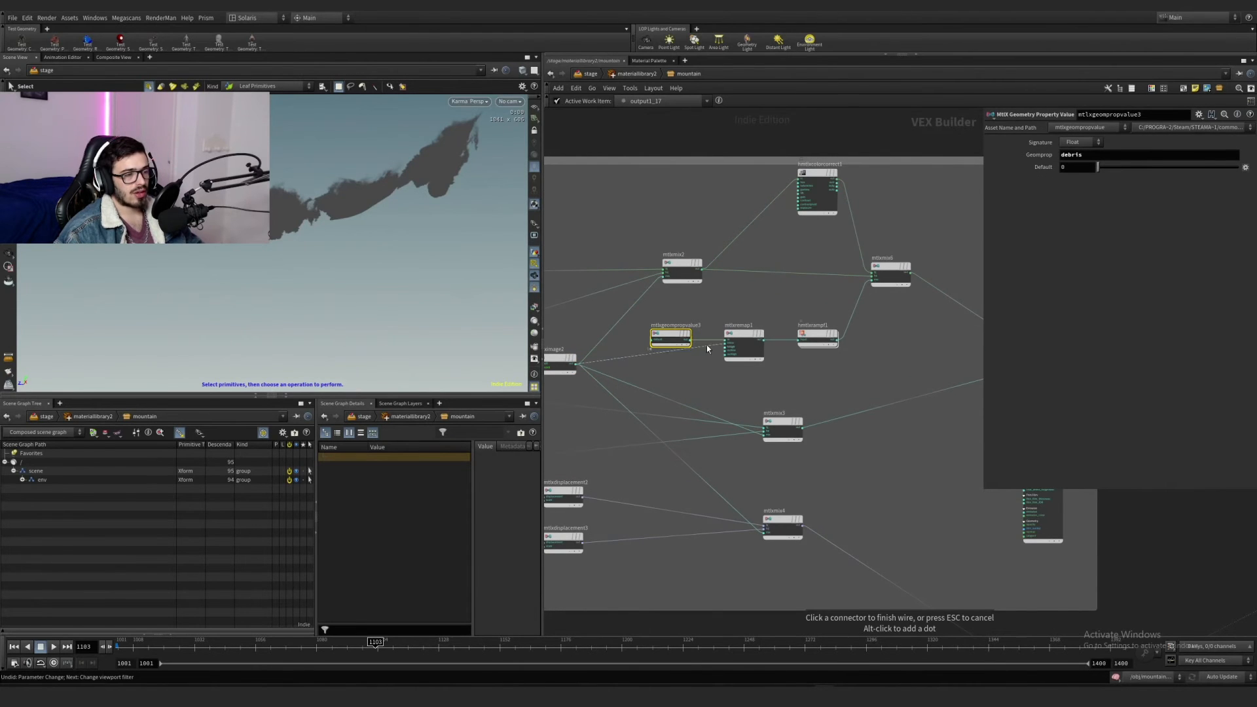
pyautogui.press('Escape')
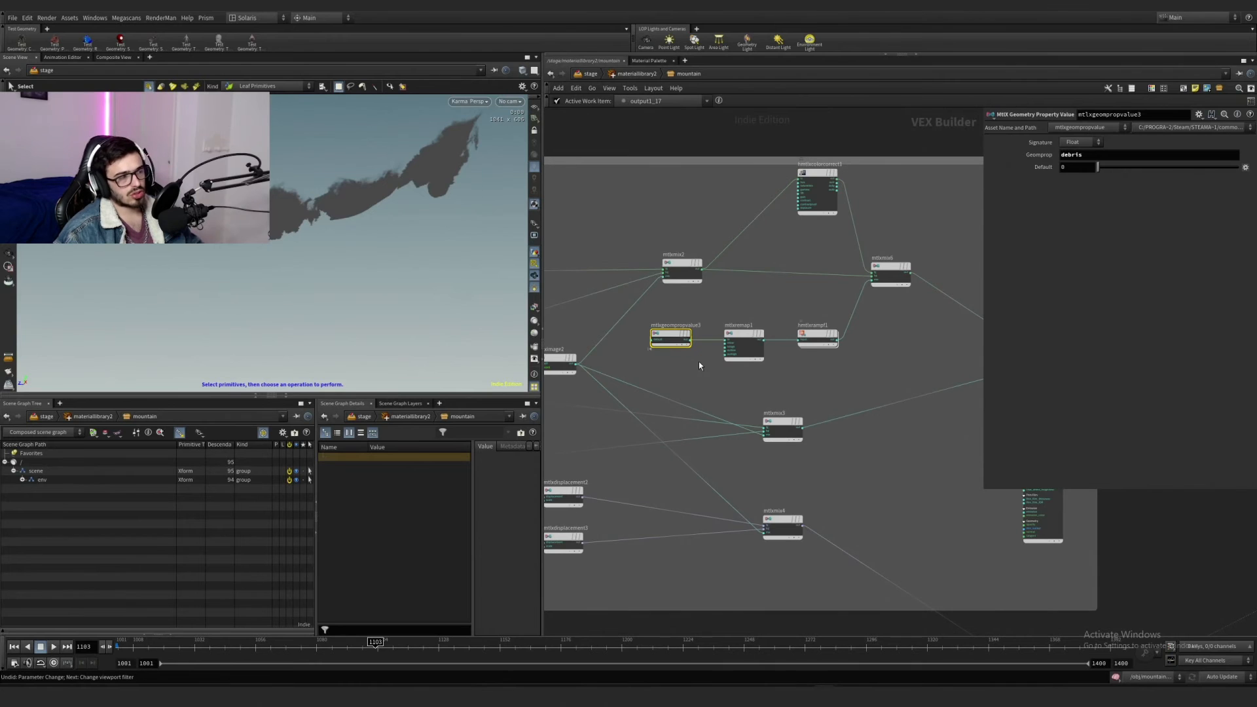
pyautogui.scroll(-5, 752, 340)
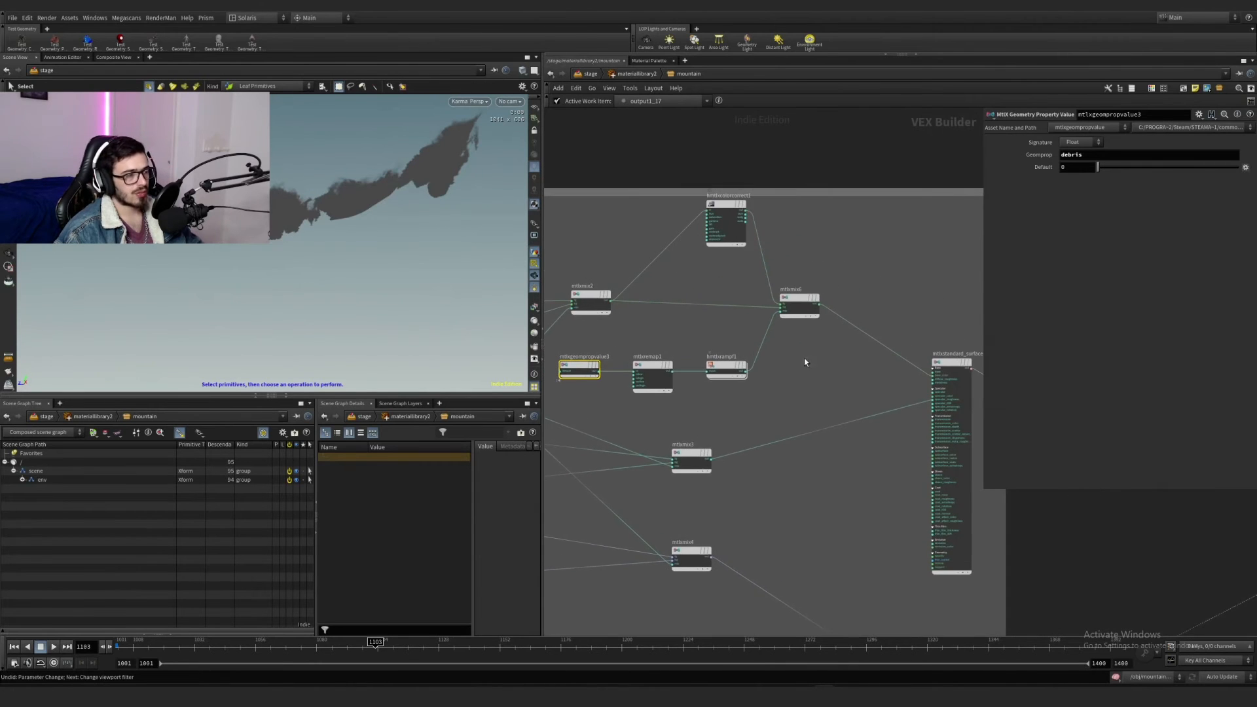
# Step: Display the stage at domelight1 and reopen the mountain subnetwork in materiallibrary2 around the upper network box
pyautogui.click(589, 73)
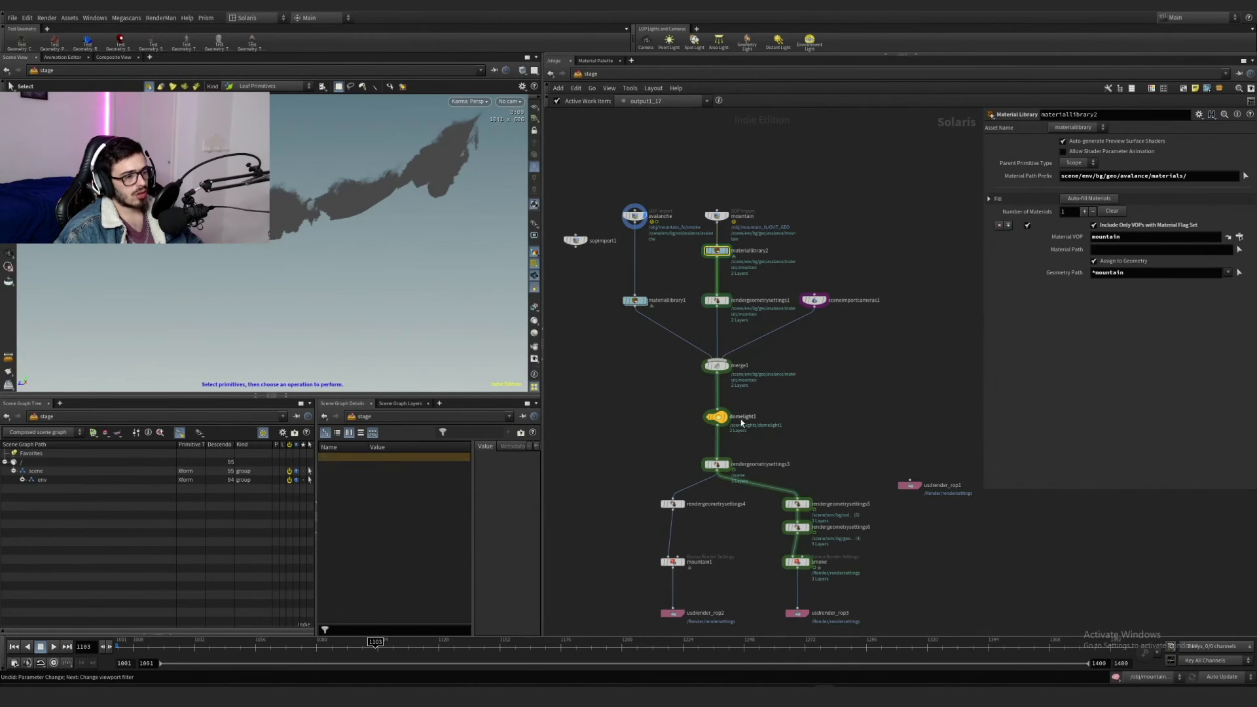
pyautogui.moveTo(644, 368); pyautogui.dragTo(648, 167)
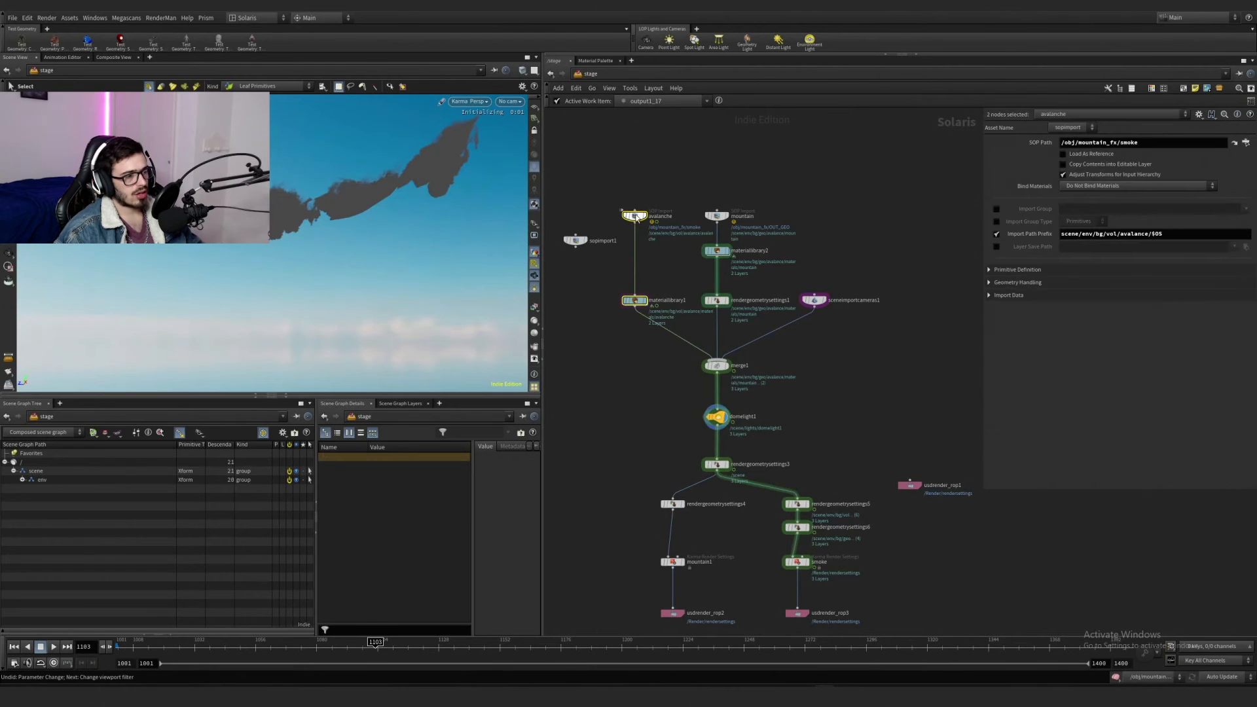
pyautogui.doubleClick(716, 250)
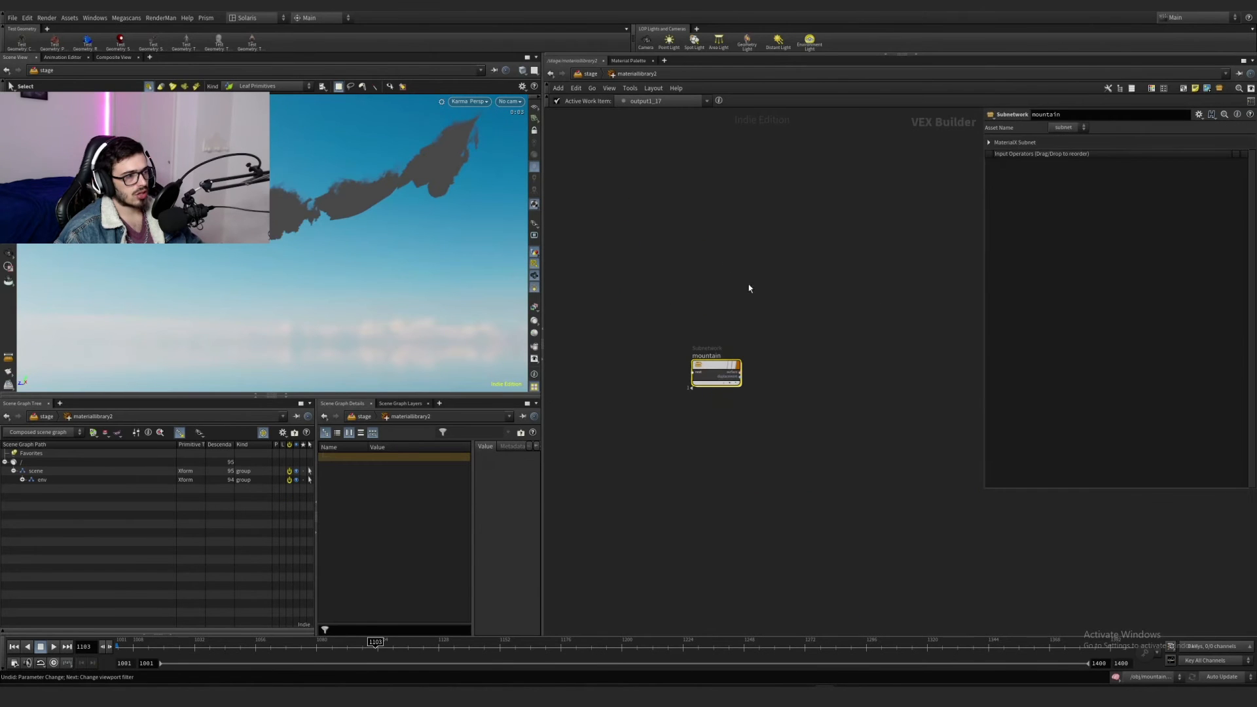
pyautogui.doubleClick(711, 364)
pyautogui.scroll(2, 785, 348)
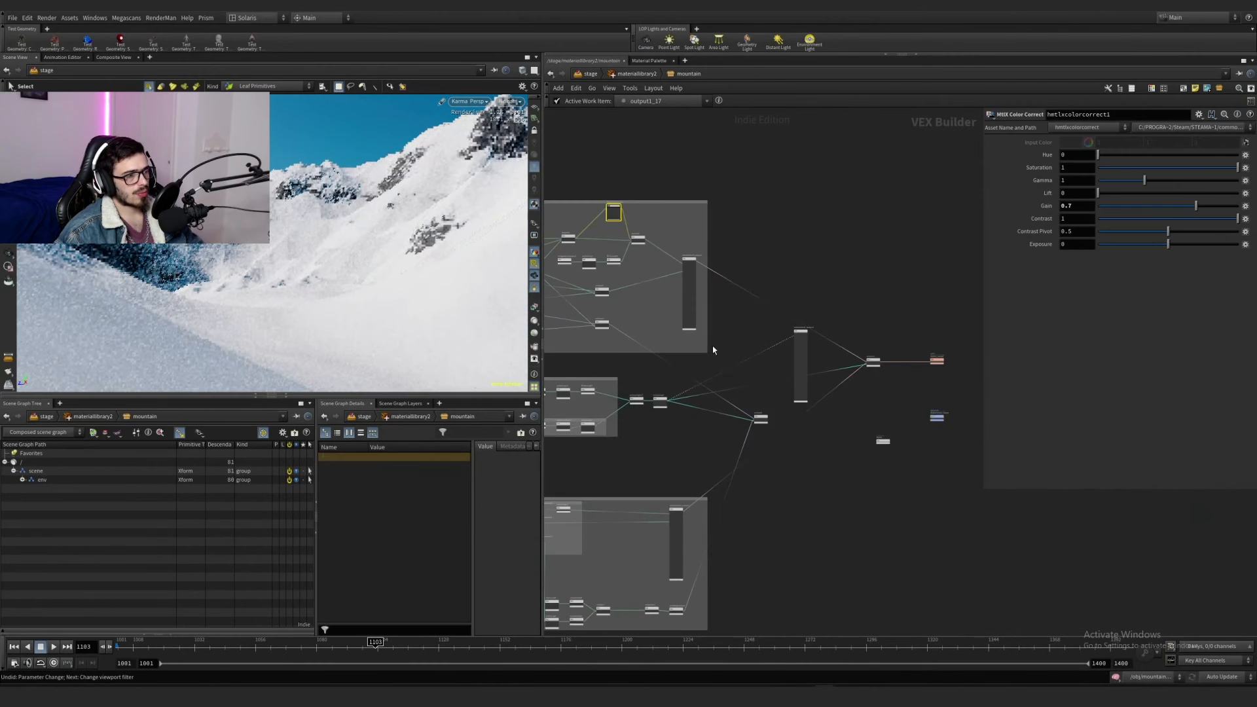
pyautogui.moveTo(713, 347); pyautogui.dragTo(819, 415, button='middle')
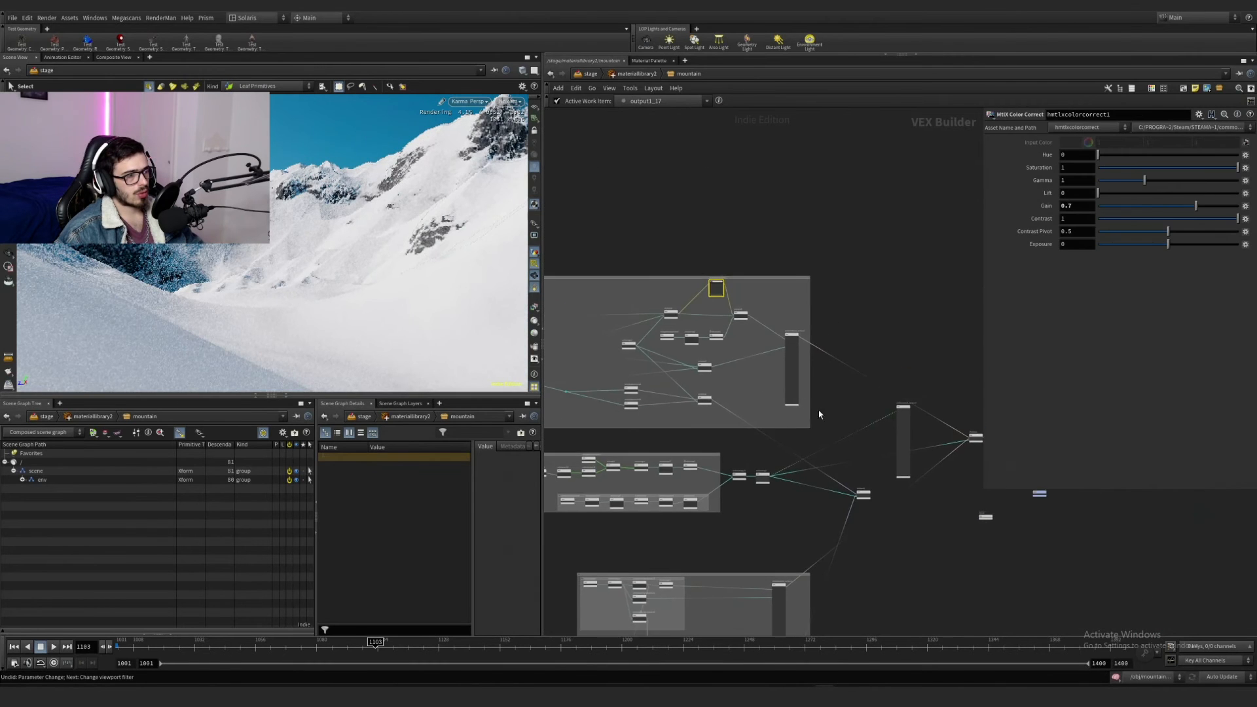
pyautogui.scroll(7, 726, 315)
# Step: Try a Gain of 0.074 on hmtlxcolorcorrect1 and undo the change
pyautogui.moveTo(772, 245); pyautogui.dragTo(676, 205)
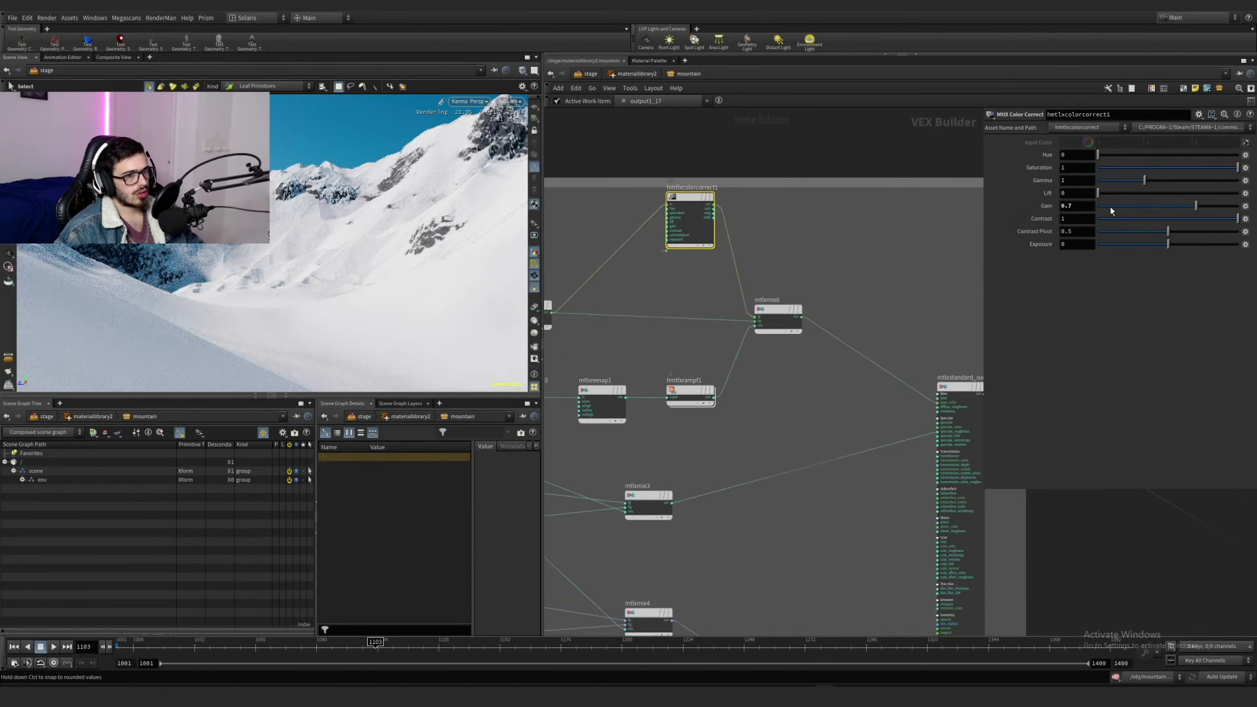
pyautogui.press('Return')
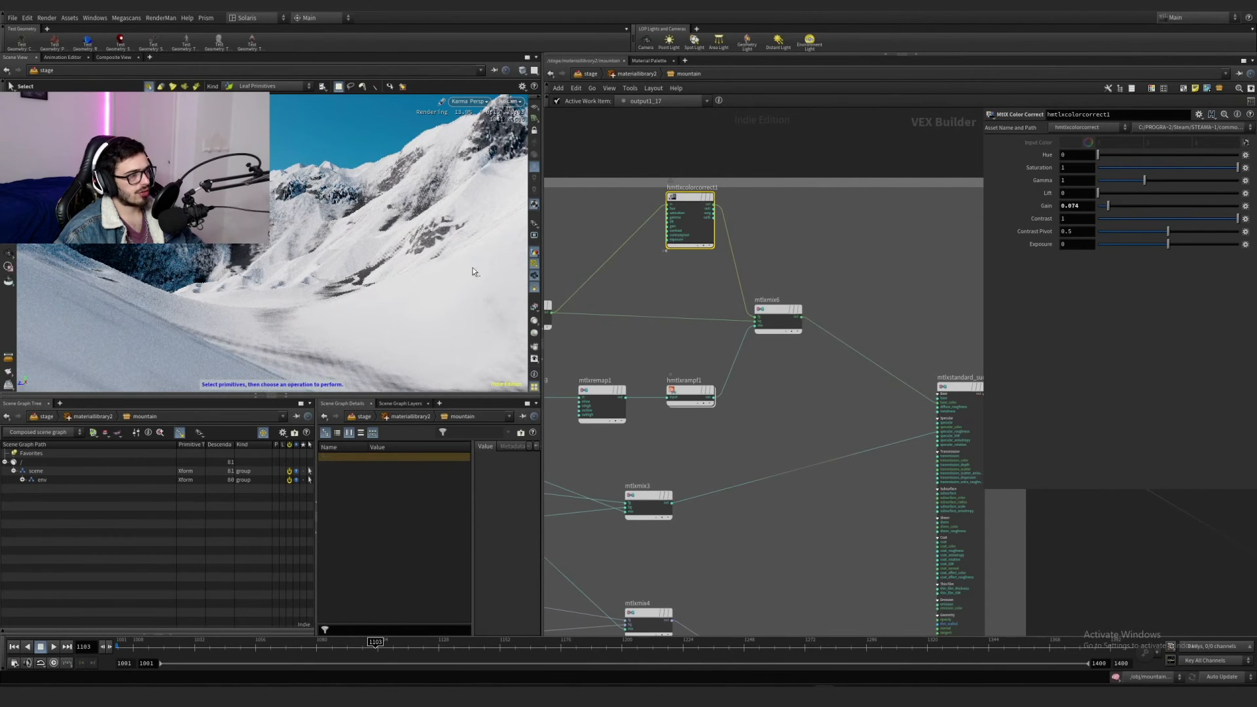
pyautogui.hotkey('ctrl', 'z')
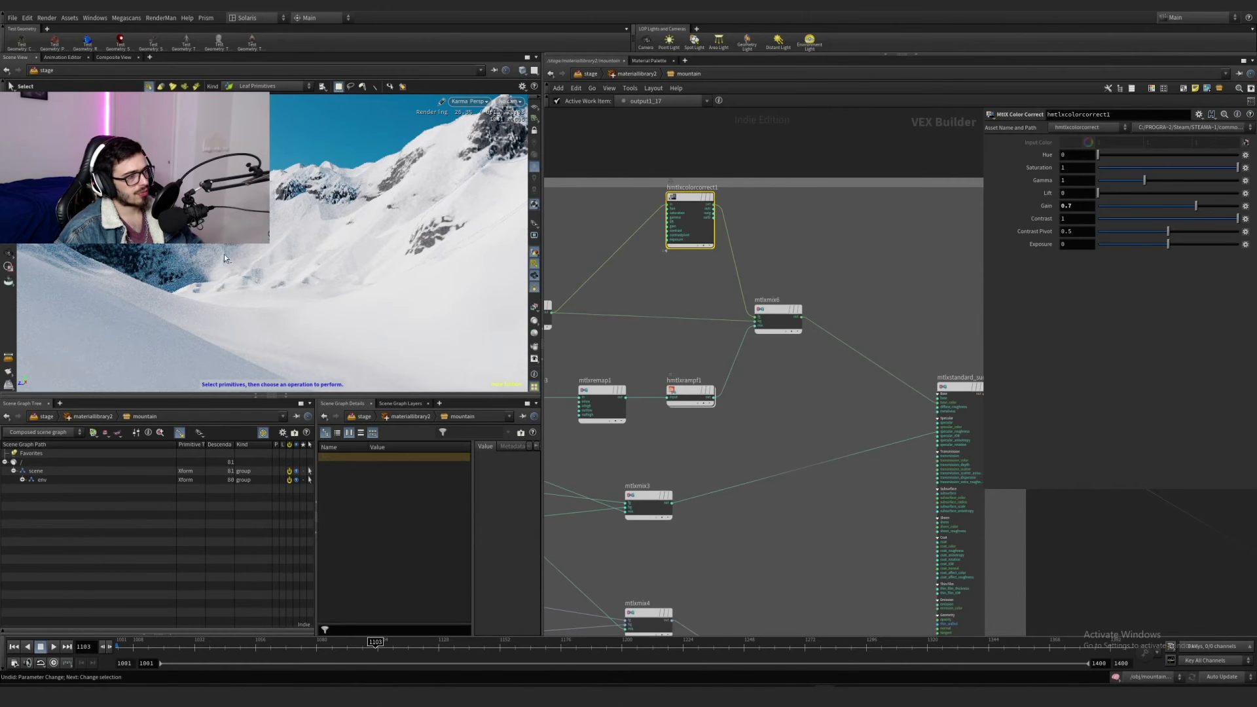
# Step: Enlarge the render viewport in both height and width
pyautogui.scroll(-2, 684, 282)
pyautogui.moveTo(647, 328); pyautogui.dragTo(824, 311, button='middle')
pyautogui.click(824, 311)
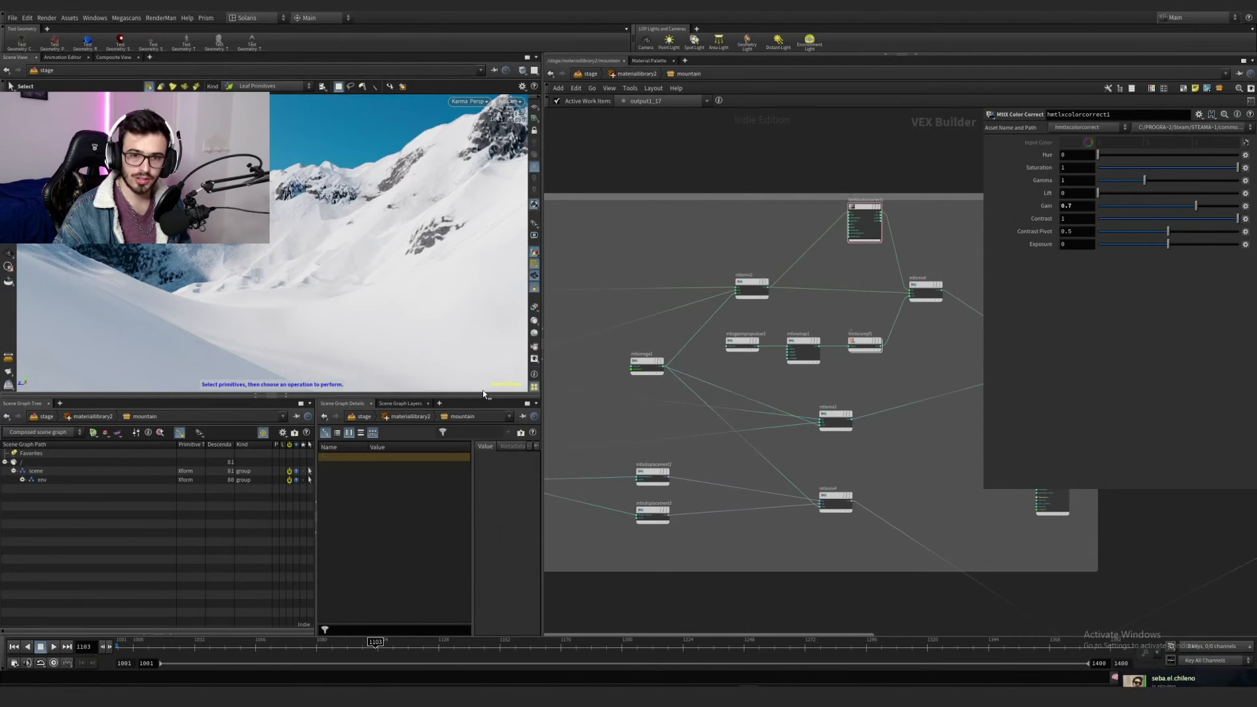
pyautogui.moveTo(473, 395); pyautogui.dragTo(474, 479)
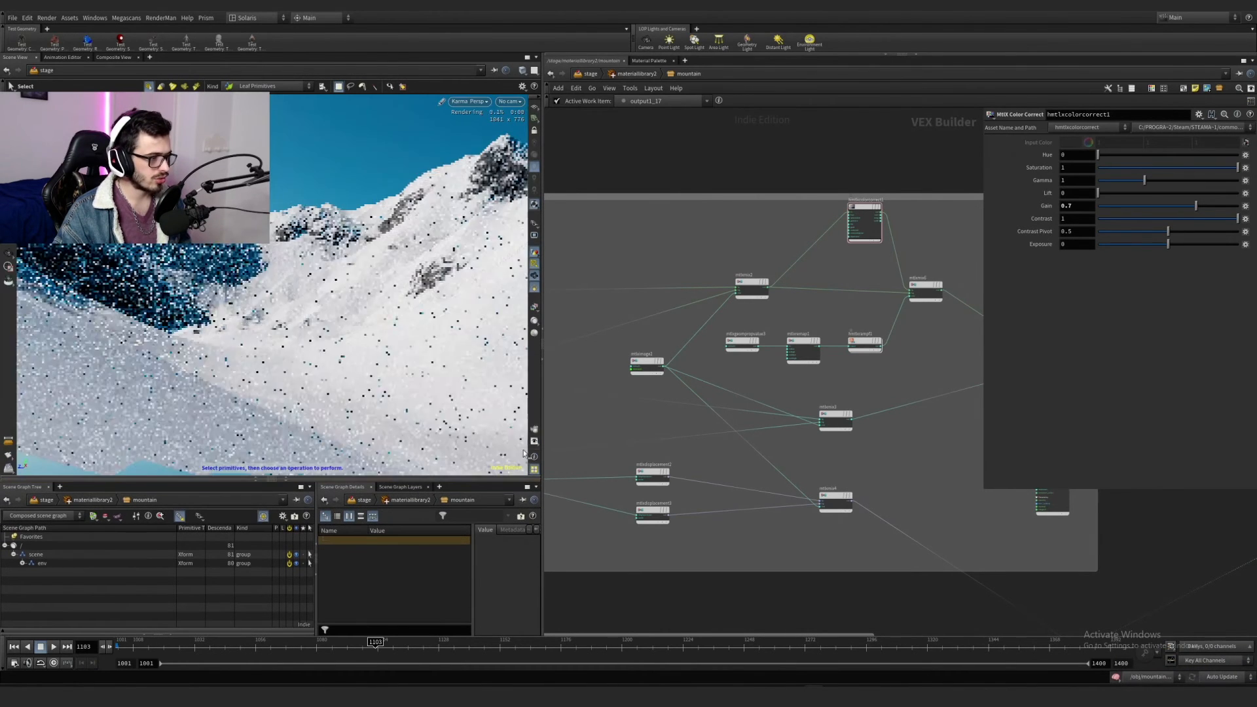
pyautogui.moveTo(542, 353); pyautogui.dragTo(709, 354)
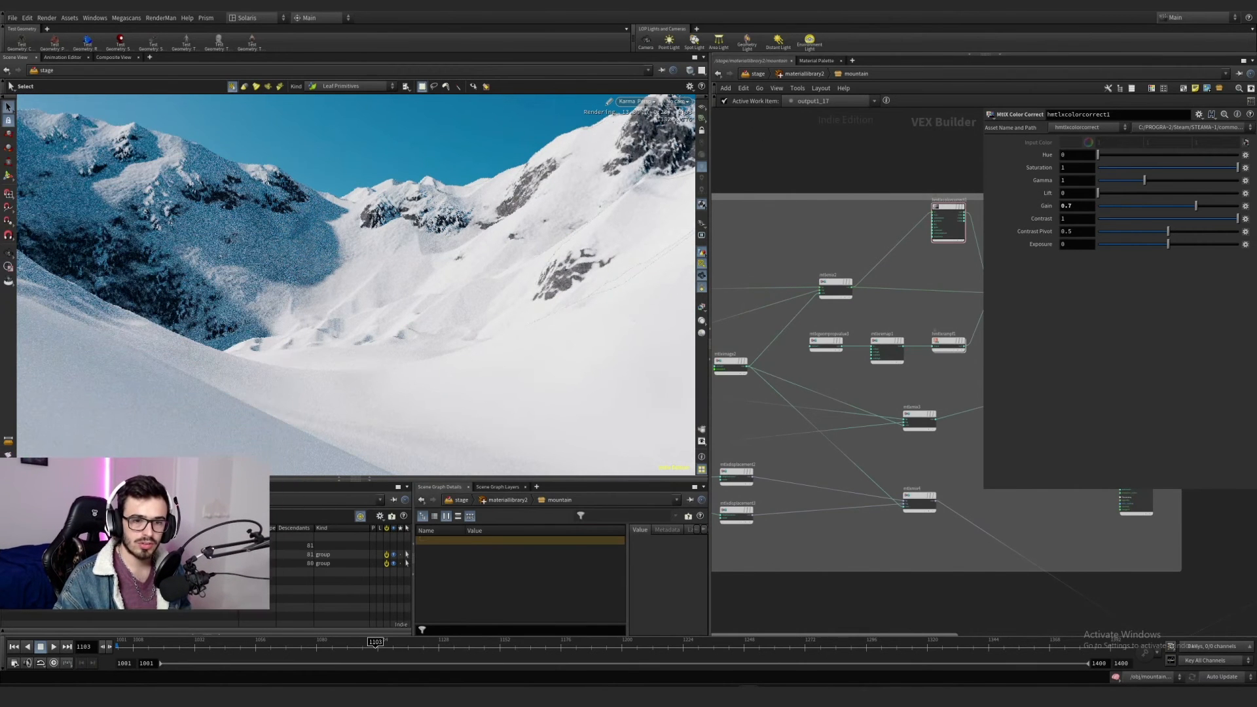
# Step: Widen the network editor again and frame the mountain material's network boxes
pyautogui.scroll(-6, 940, 385)
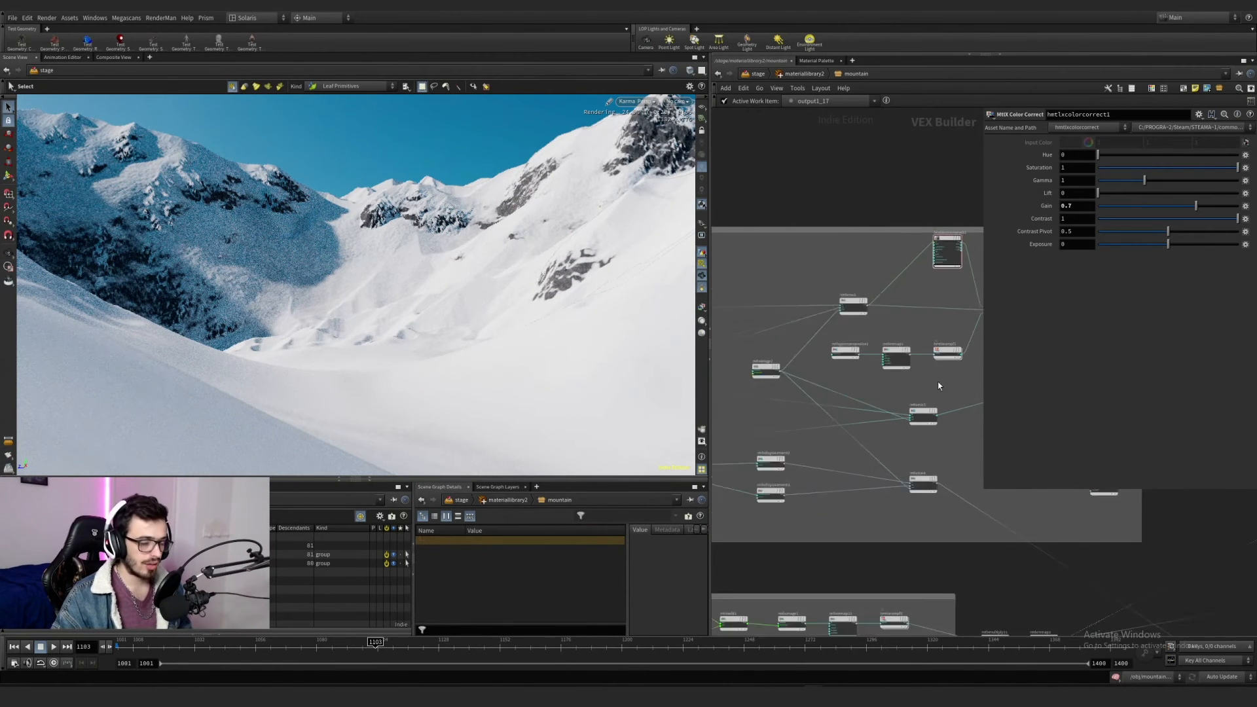
pyautogui.moveTo(940, 385); pyautogui.dragTo(826, 383, button='middle')
pyautogui.scroll(-1, 826, 384)
pyautogui.moveTo(747, 414); pyautogui.dragTo(714, 389, button='middle')
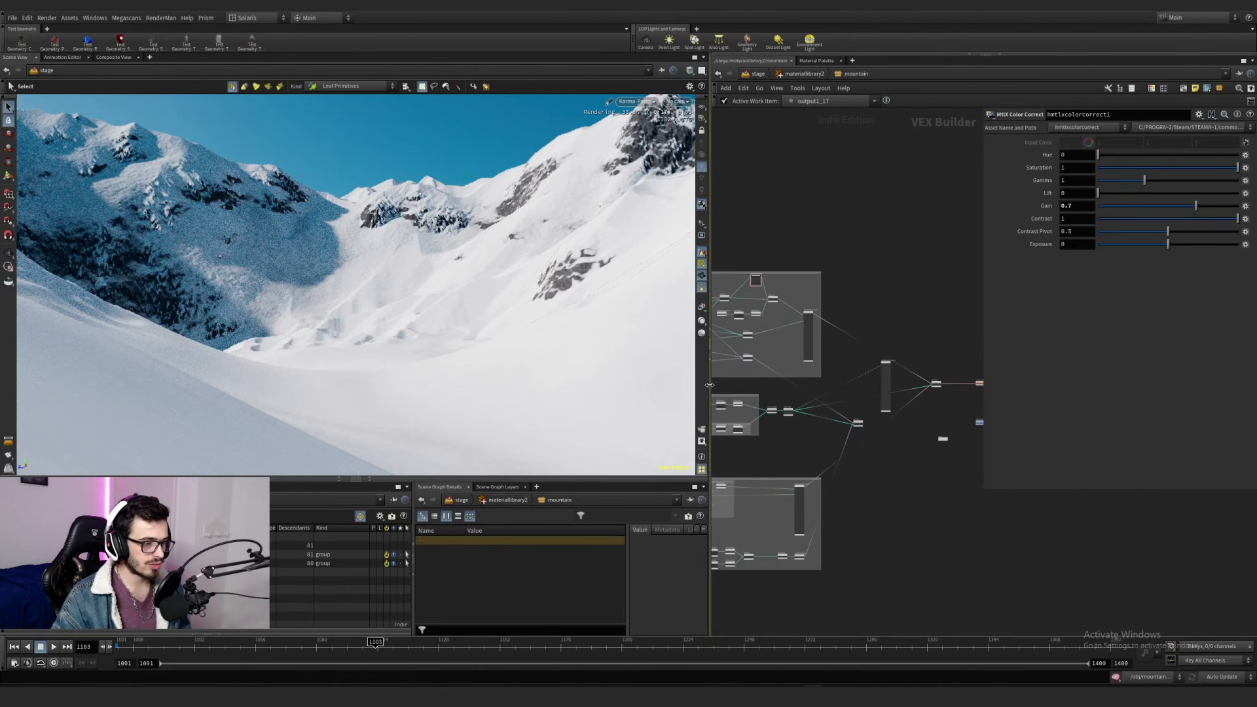
pyautogui.moveTo(710, 392); pyautogui.dragTo(578, 386)
pyautogui.scroll(3, 635, 367)
pyautogui.scroll(-2, 800, 326)
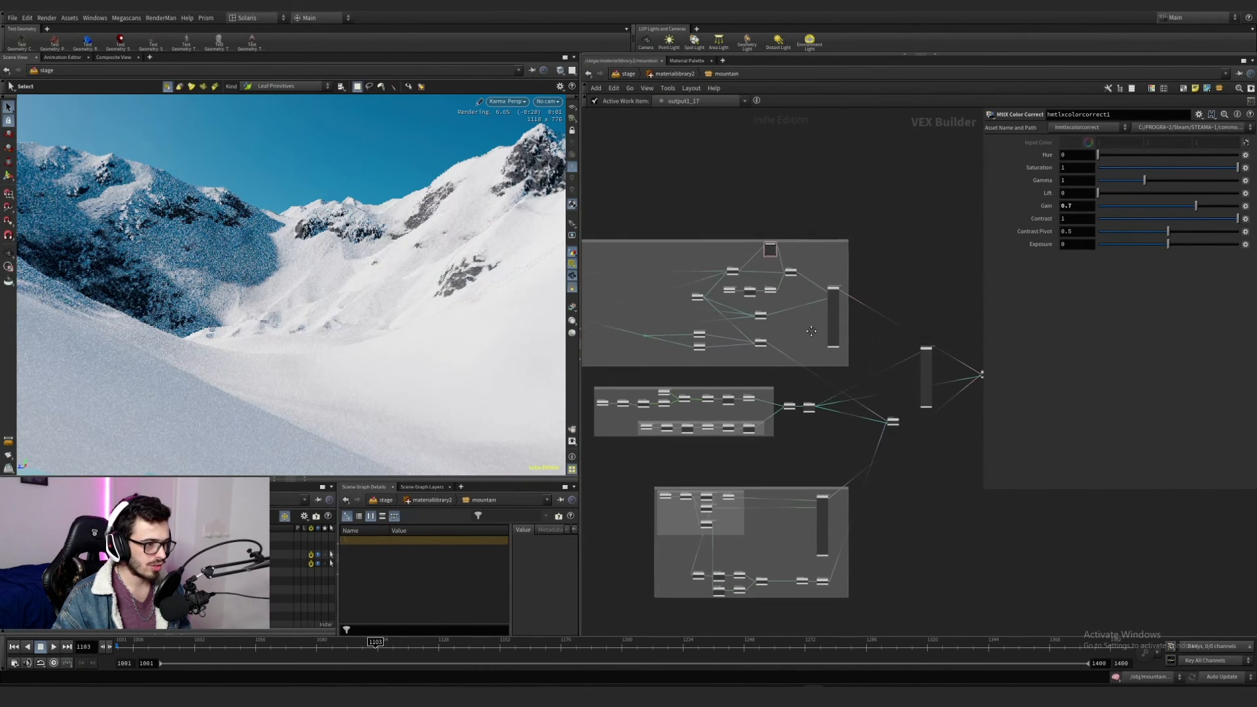
# Step: Connect the standard surface of the upper network box directly to surface_output to render that layer alone
pyautogui.moveTo(808, 332); pyautogui.dragTo(738, 335, button='middle')
pyautogui.scroll(2, 796, 299)
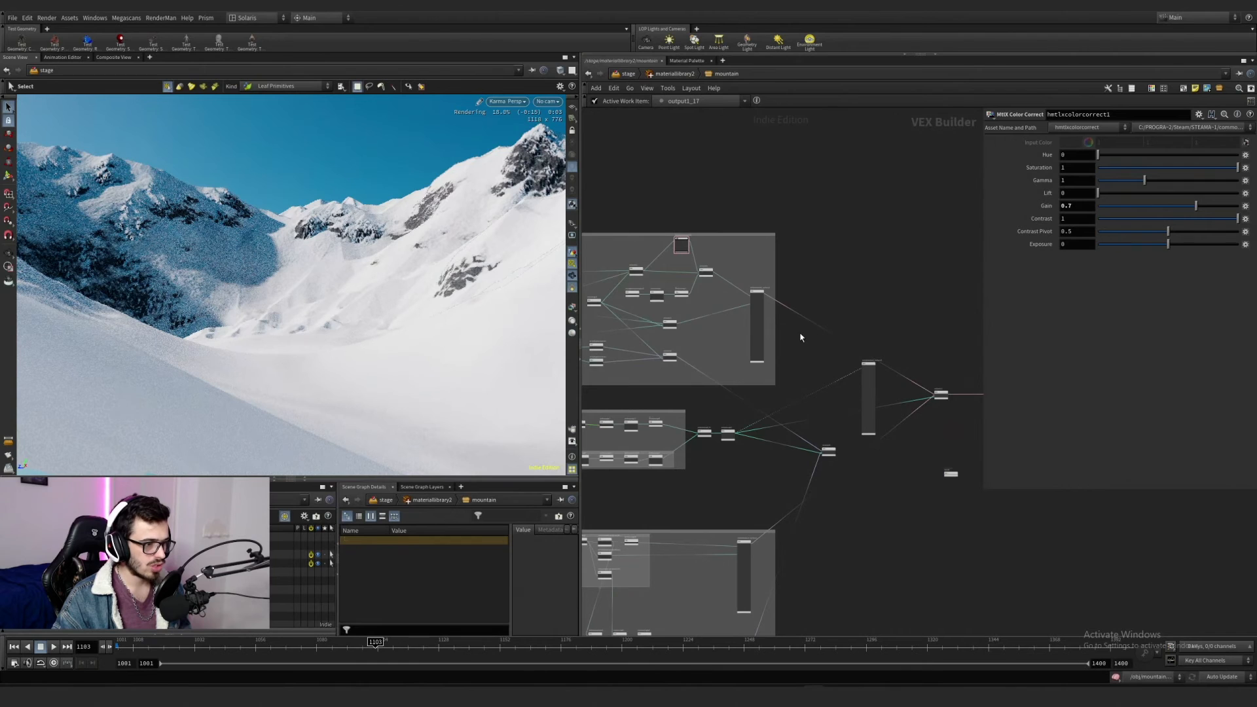
pyautogui.scroll(4, 800, 337)
pyautogui.click(903, 368)
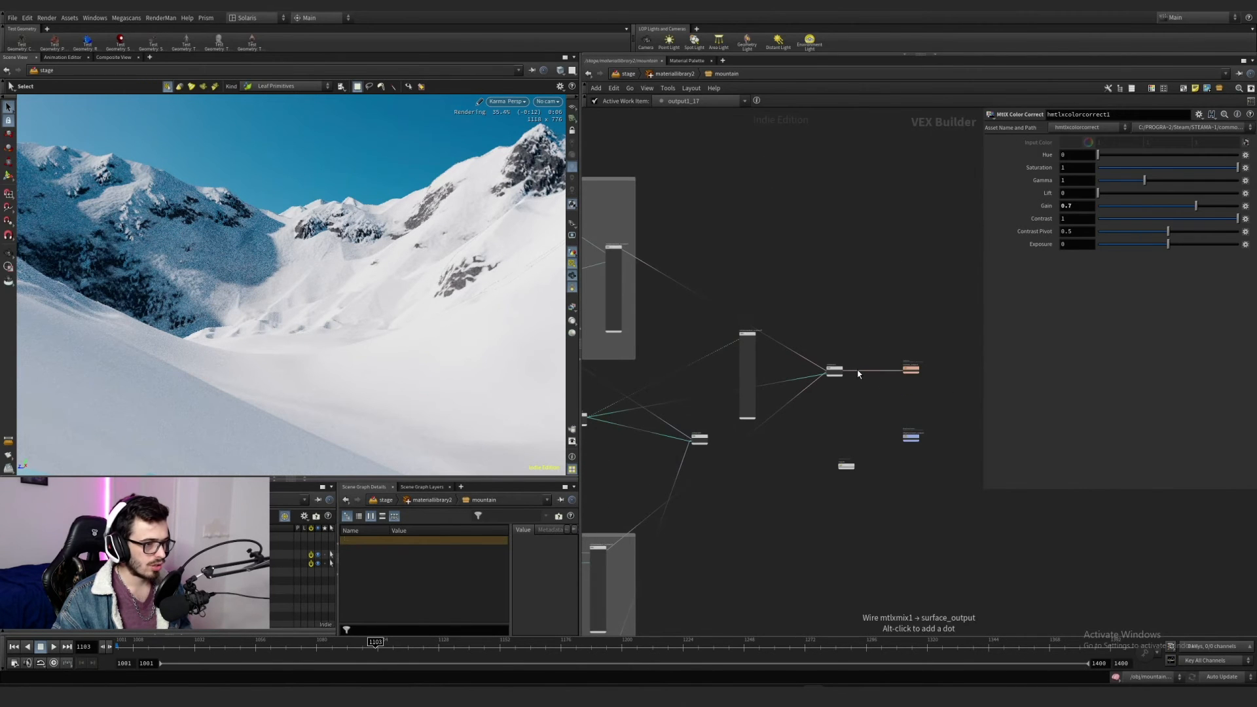
pyautogui.click(623, 248)
# Step: Replace the surface_output connection with the standard surface outside the network boxes that feeds mtlxmix1
pyautogui.moveTo(682, 269); pyautogui.dragTo(769, 265, button='middle')
pyautogui.scroll(-2, 895, 268)
pyautogui.scroll(3, 855, 290)
pyautogui.click(718, 267)
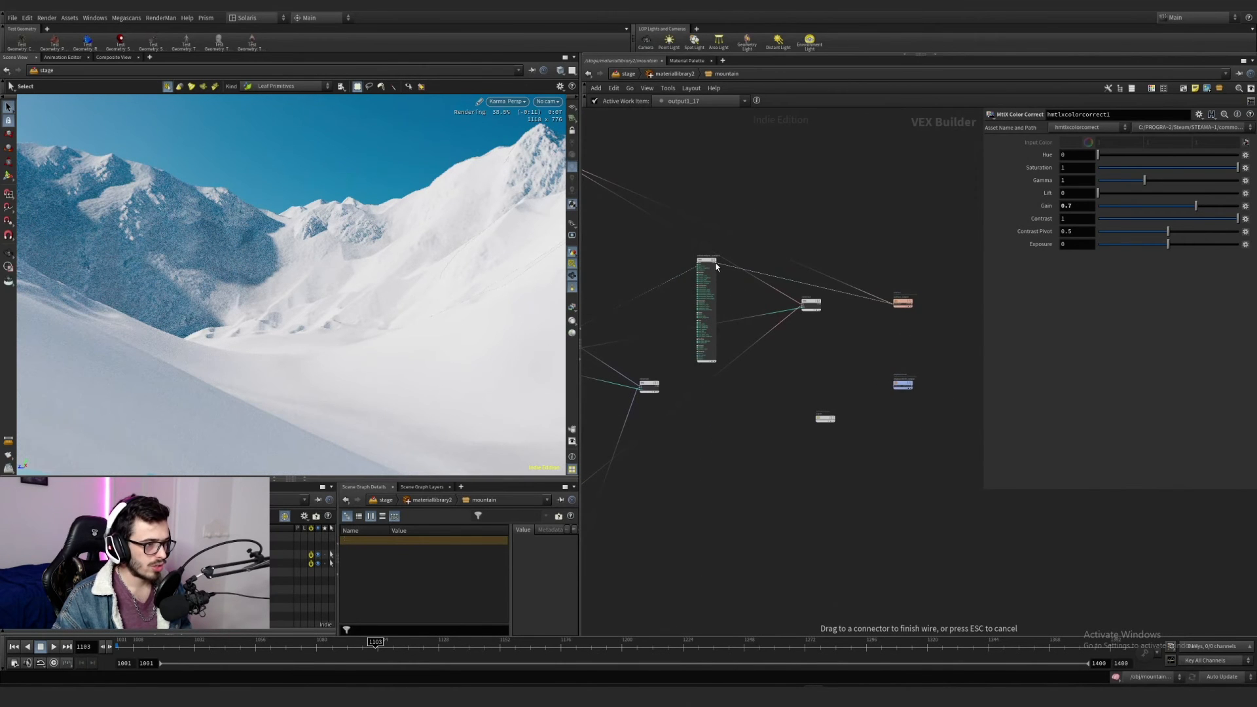
pyautogui.click(716, 265)
pyautogui.scroll(-3, 746, 317)
pyautogui.moveTo(660, 367); pyautogui.dragTo(844, 315, button='middle')
pyautogui.scroll(-3, 845, 315)
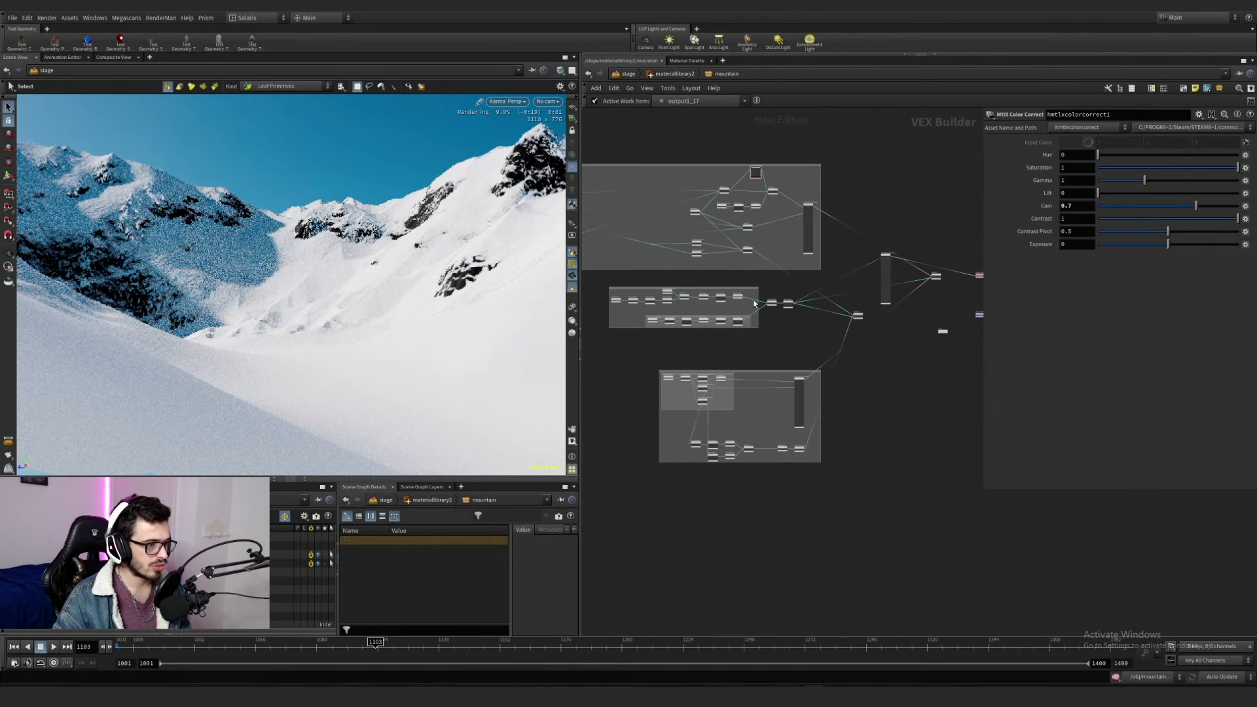
pyautogui.moveTo(838, 386); pyautogui.dragTo(731, 385, button='middle')
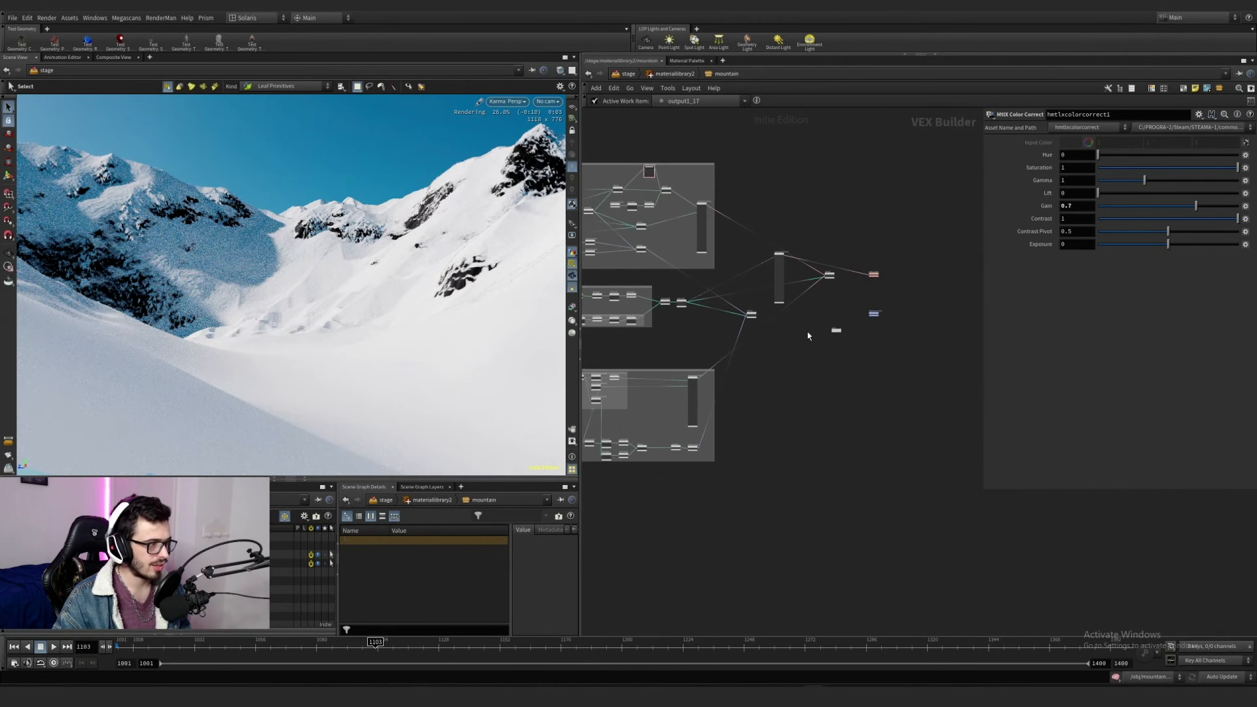
# Step: Connect the standard surface of the lower network box directly to surface_output to render that layer alone
pyautogui.click(813, 265)
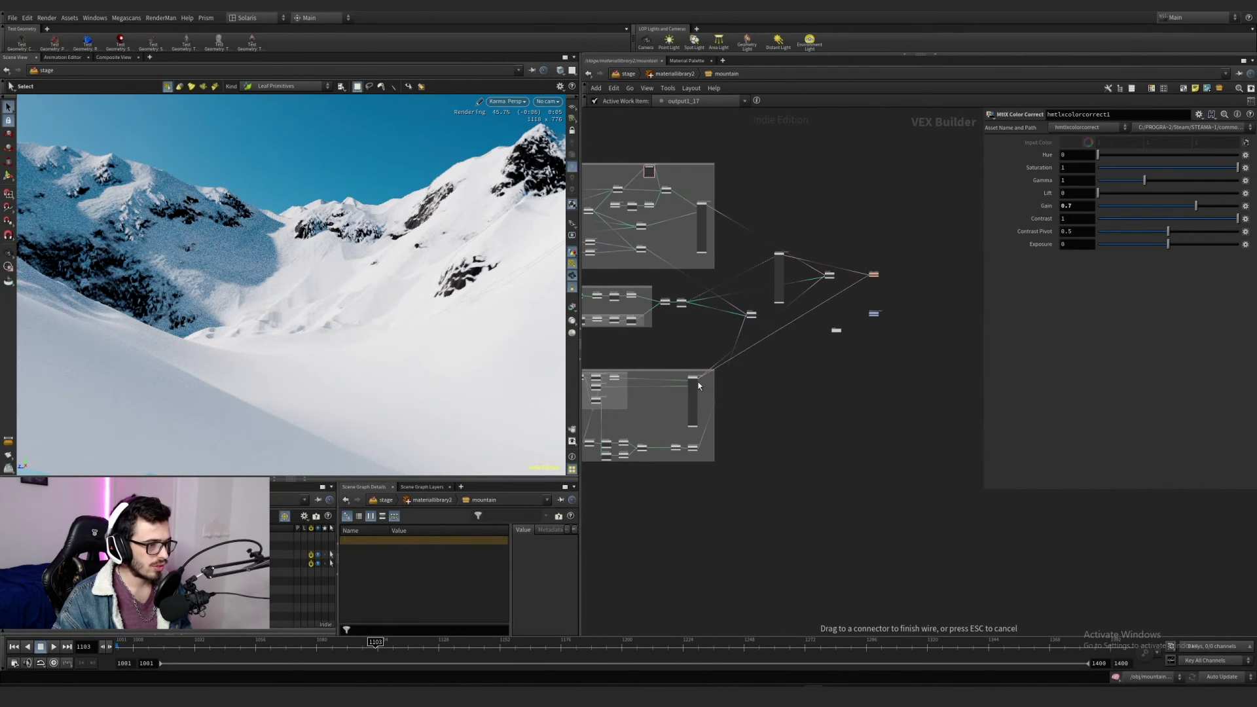
pyautogui.click(699, 384)
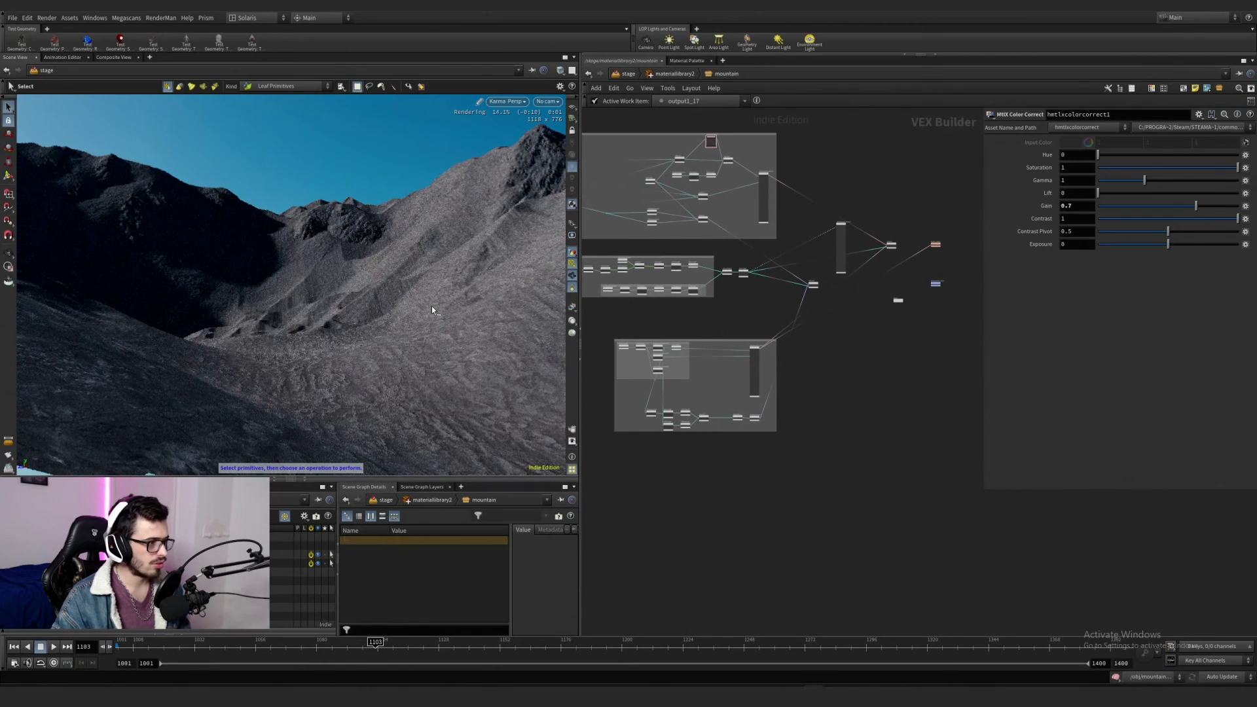
# Step: Inspect the position multiply node and the texture files of the color and float triplanar projections in the lower network box
pyautogui.scroll(3, 660, 374)
pyautogui.scroll(3, 661, 374)
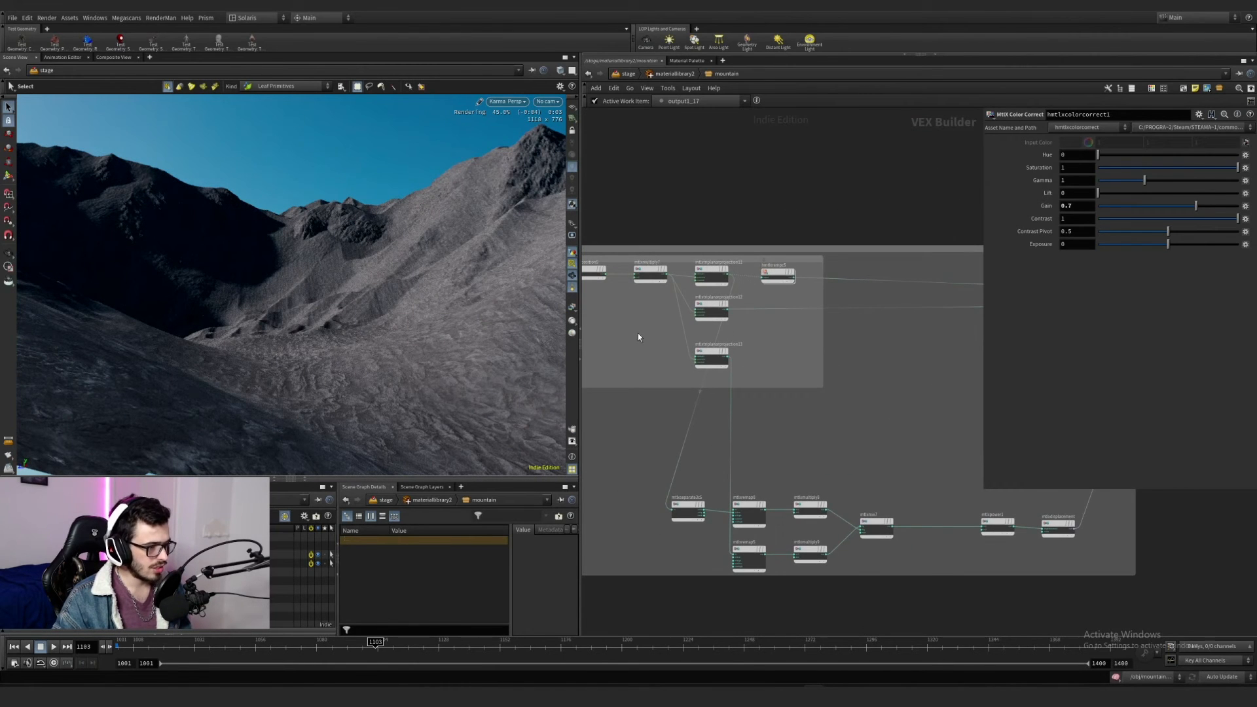
pyautogui.moveTo(637, 333); pyautogui.dragTo(733, 353, button='middle')
pyautogui.click(682, 296)
pyautogui.click(745, 296)
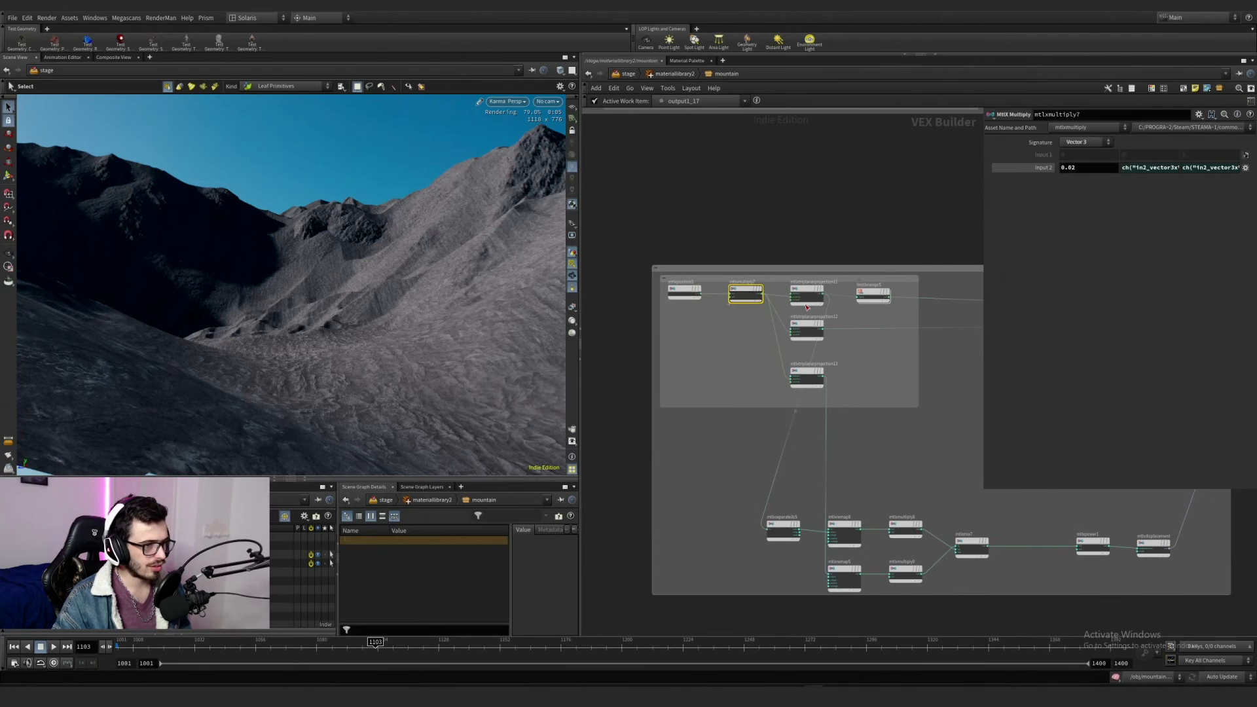
pyautogui.click(807, 294)
pyautogui.moveTo(1113, 158); pyautogui.dragTo(1218, 156)
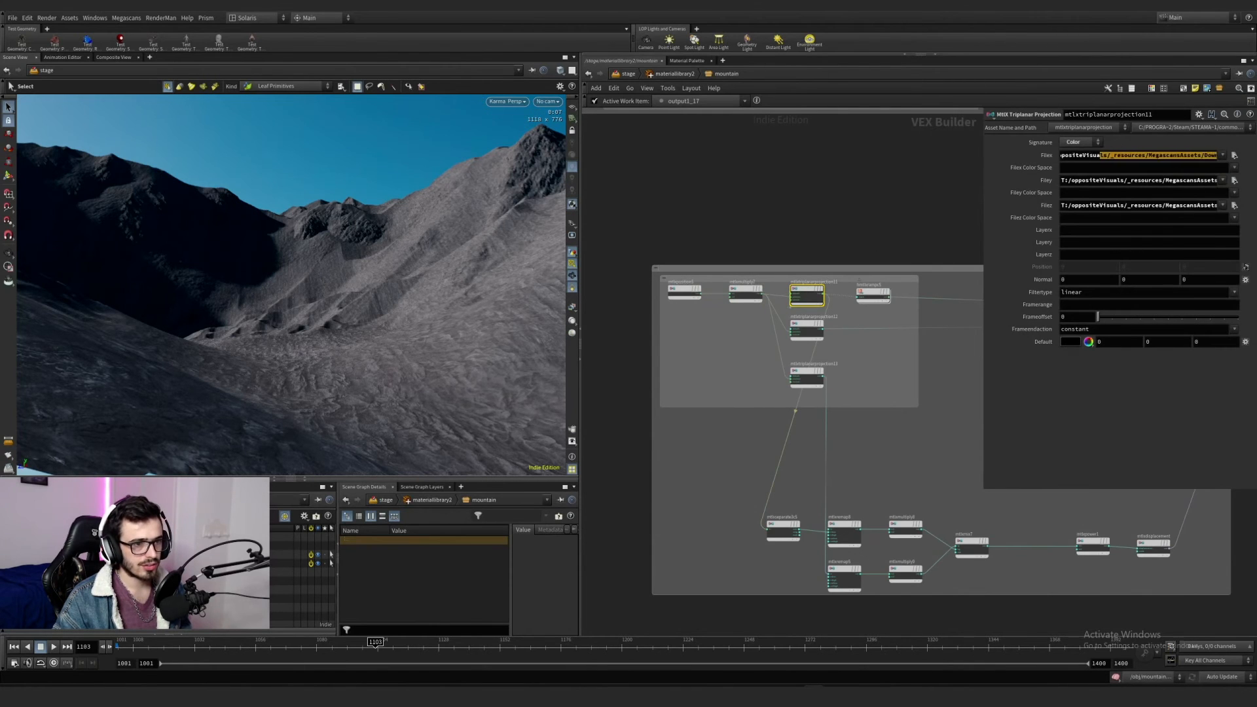
pyautogui.click(815, 326)
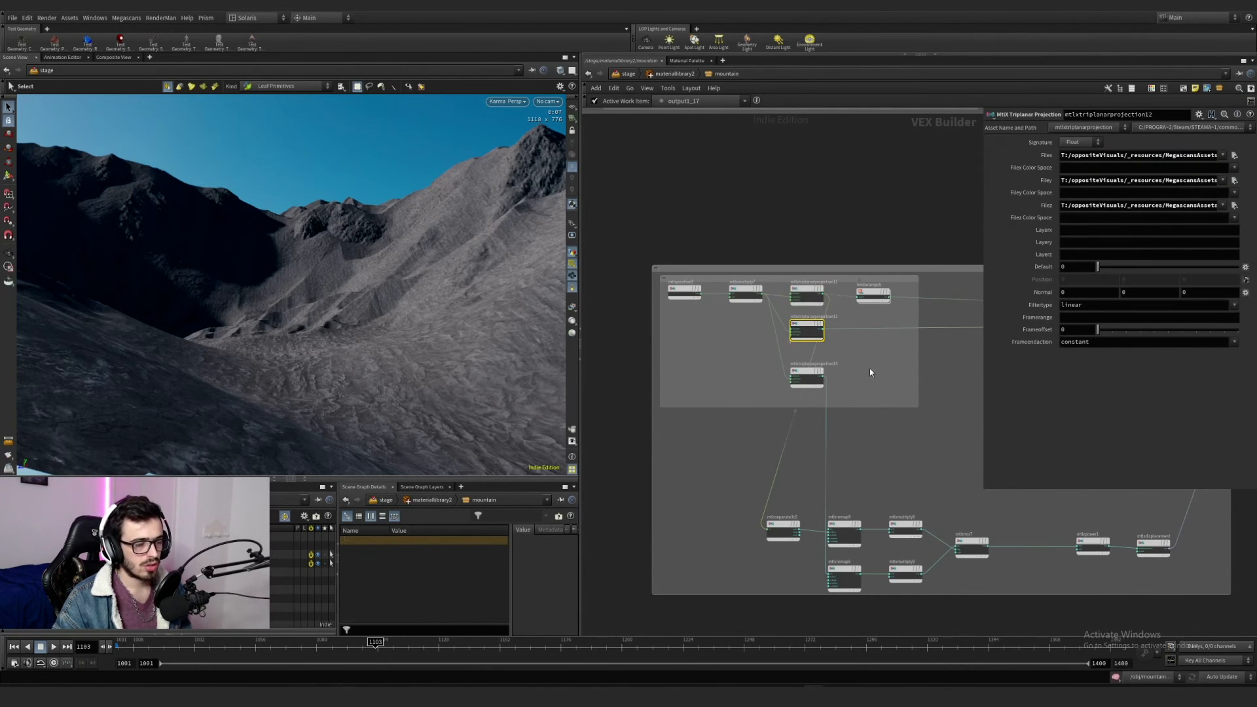
pyautogui.click(807, 296)
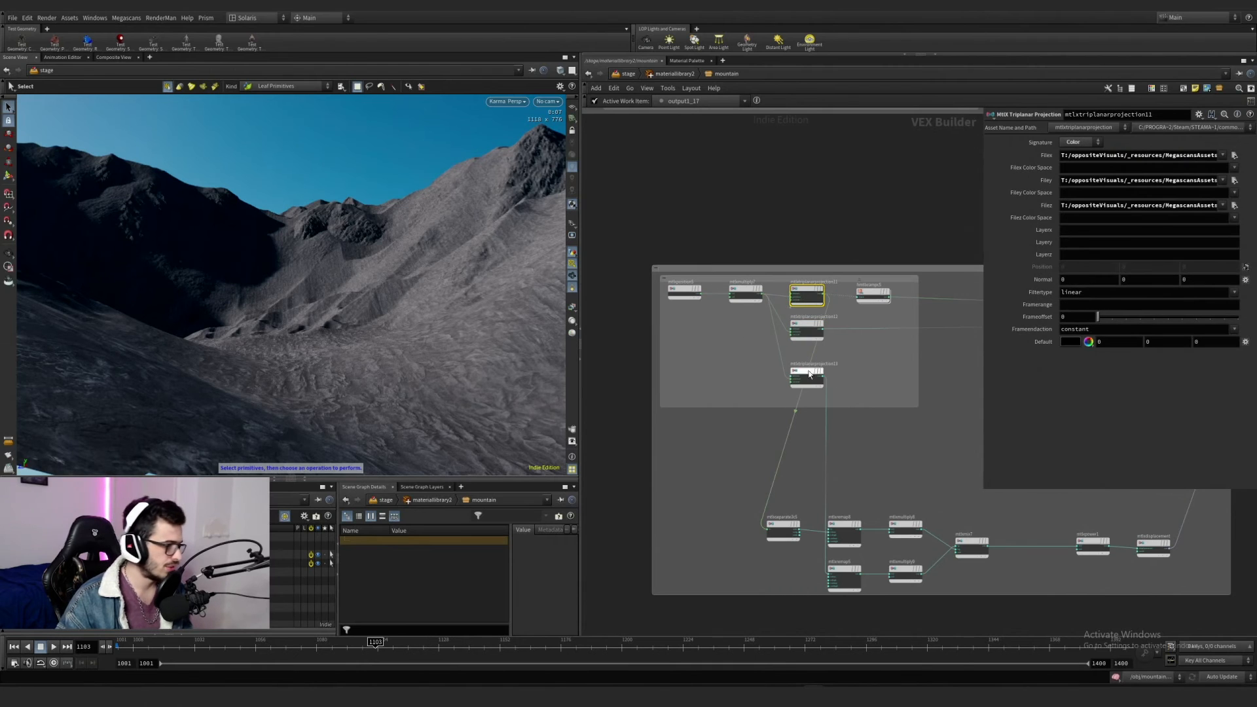
# Step: Inspect the color ramp after the color triplanar projection and open the color of its end point
pyautogui.moveTo(810, 374); pyautogui.dragTo(717, 385, button='middle')
pyautogui.click(709, 314)
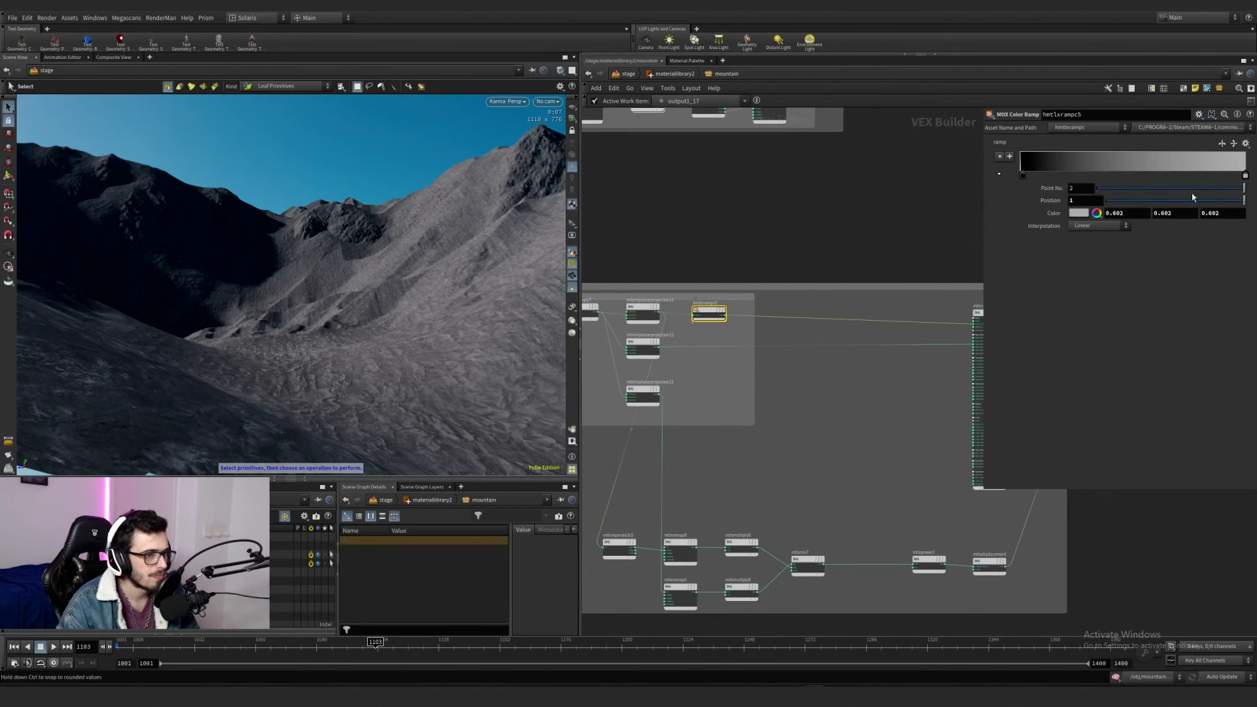
pyautogui.click(1080, 215)
pyautogui.click(1071, 106)
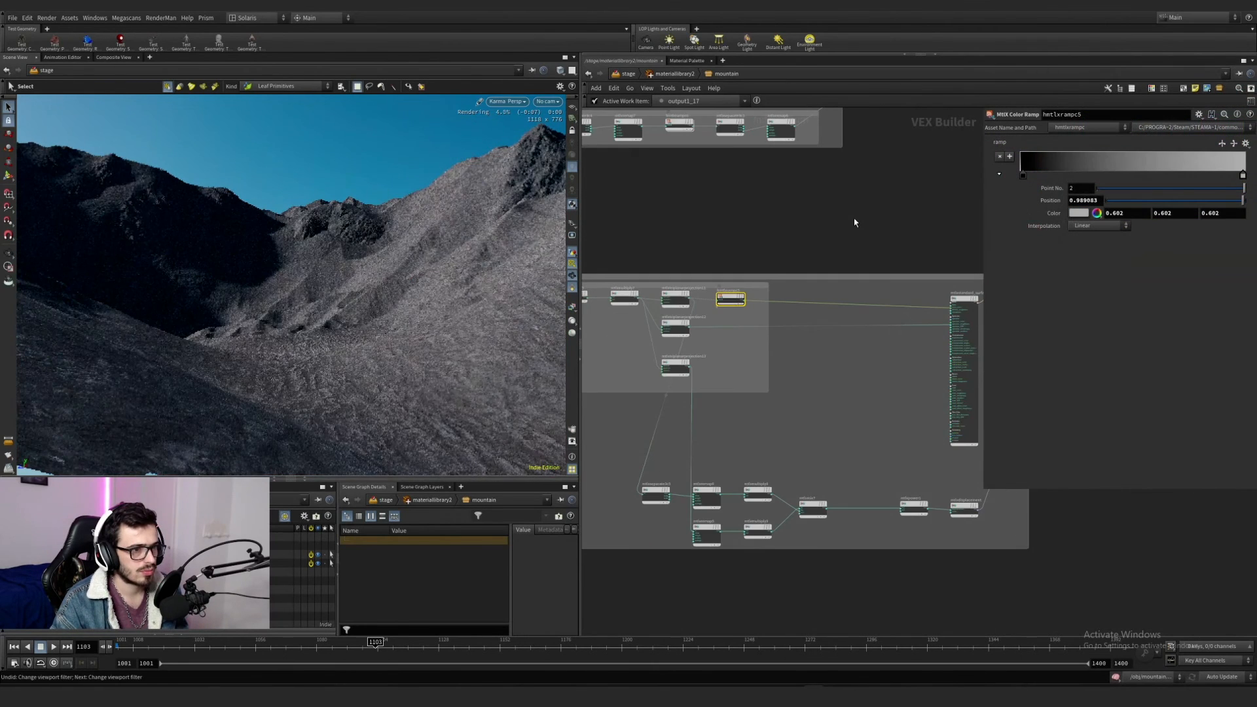
# Step: Trace the color triplanar projection down to the mtlxseparate3c5 node in the displacement branch of the lower network box
pyautogui.scroll(-2, 853, 218)
pyautogui.moveTo(854, 218); pyautogui.dragTo(784, 196, button='middle')
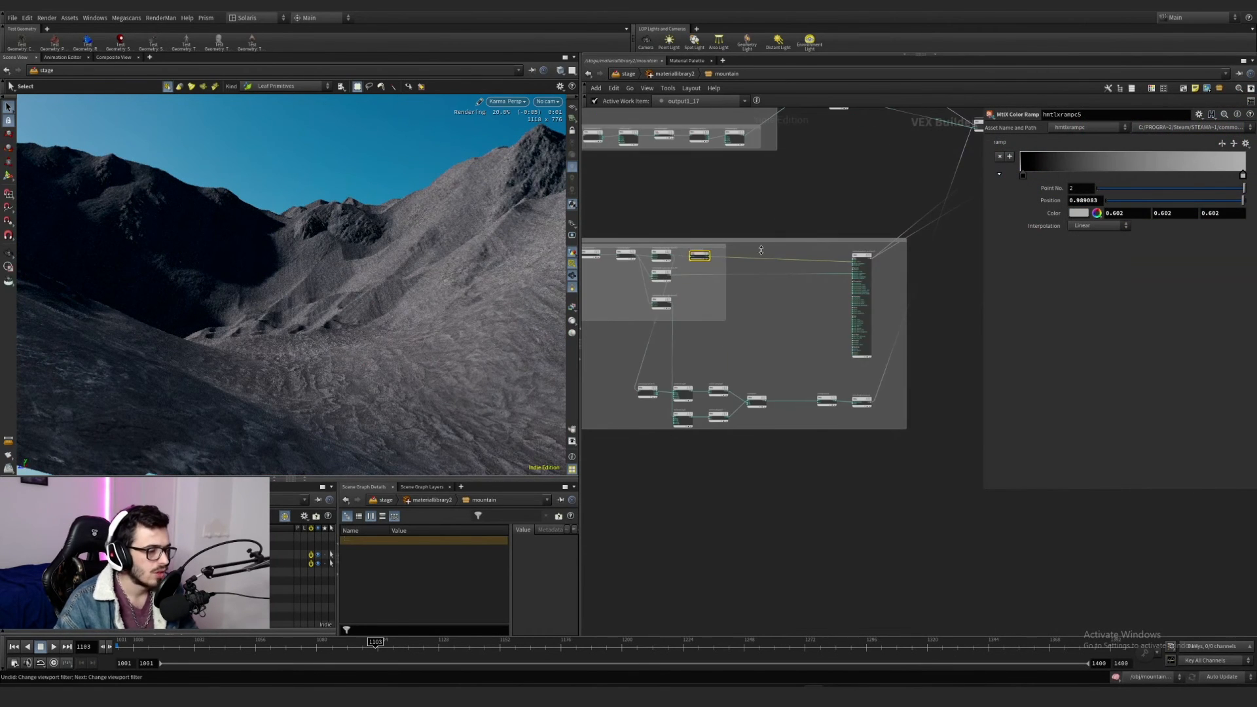
pyautogui.scroll(2, 714, 373)
pyautogui.scroll(1, 714, 374)
pyautogui.scroll(-1, 681, 284)
pyautogui.moveTo(682, 283); pyautogui.dragTo(792, 309, button='middle')
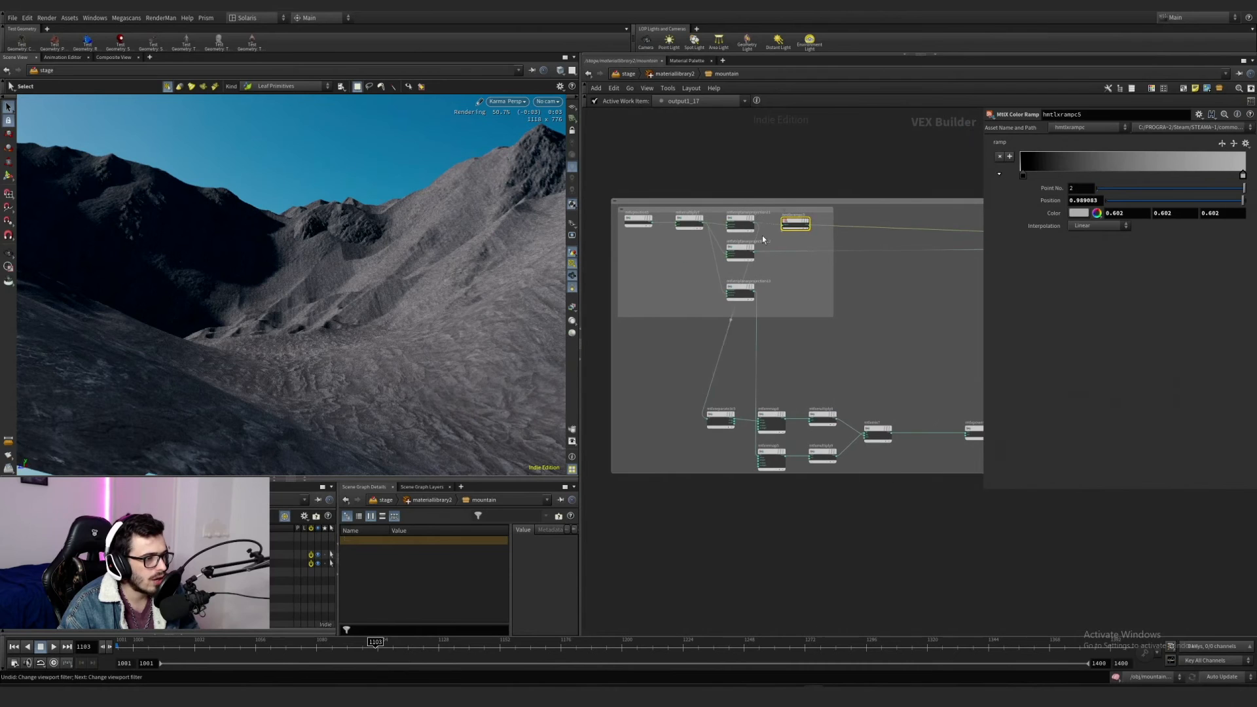
pyautogui.click(749, 222)
pyautogui.scroll(2, 731, 390)
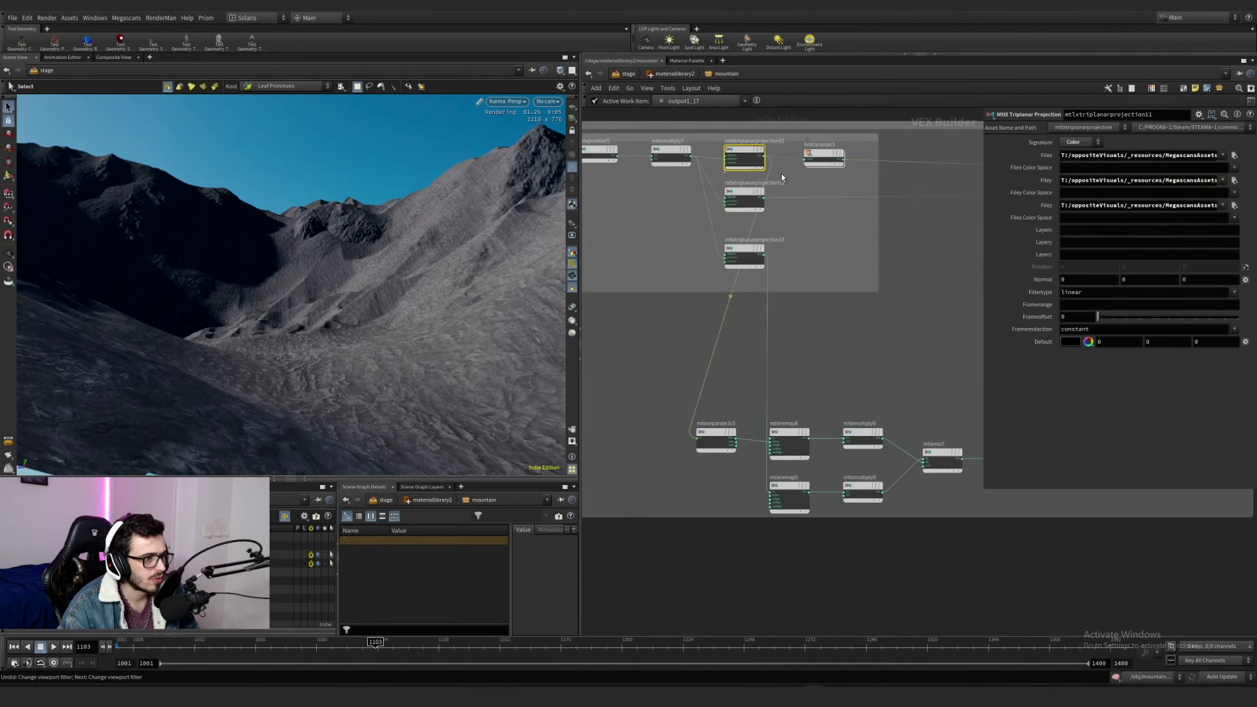
pyautogui.moveTo(674, 399); pyautogui.dragTo(719, 517)
pyautogui.moveTo(741, 368); pyautogui.dragTo(709, 481)
pyautogui.moveTo(732, 388); pyautogui.dragTo(712, 494)
pyautogui.click(728, 379)
pyautogui.moveTo(735, 361); pyautogui.dragTo(660, 346, button='middle')
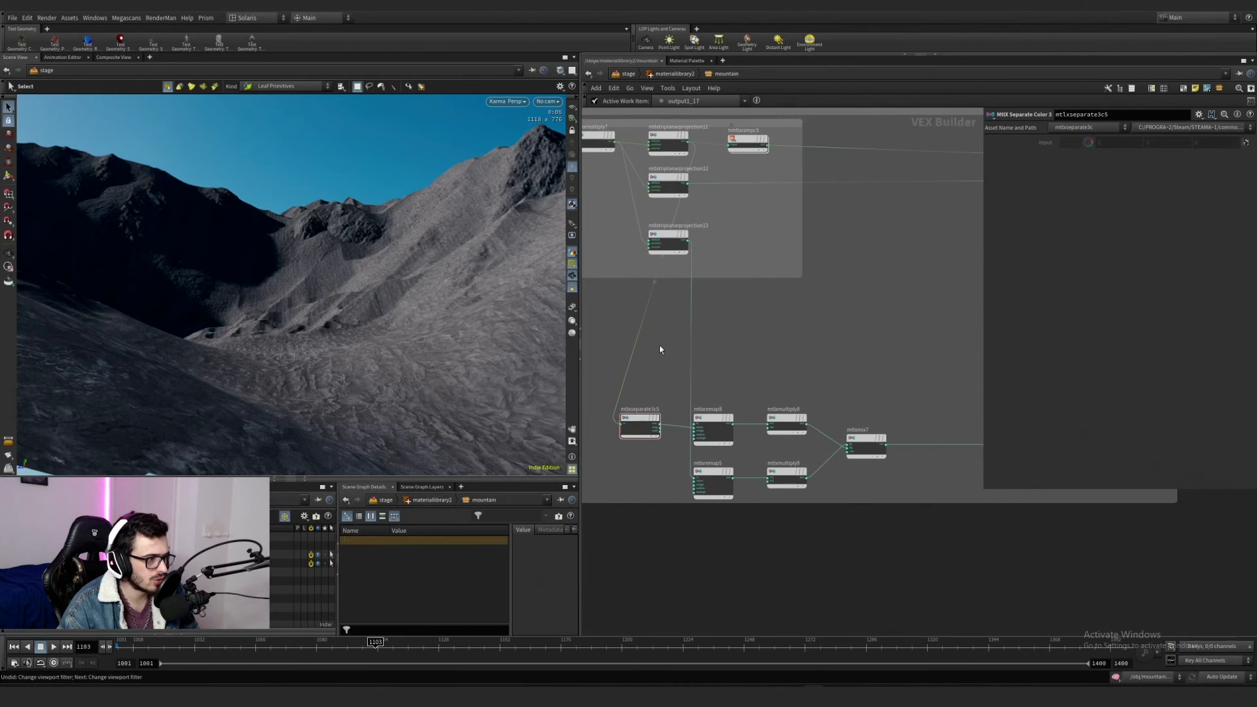
# Step: Inspect the mtlxremap8 node and its Outlow setting in the displacement branch
pyautogui.moveTo(737, 378); pyautogui.dragTo(707, 447)
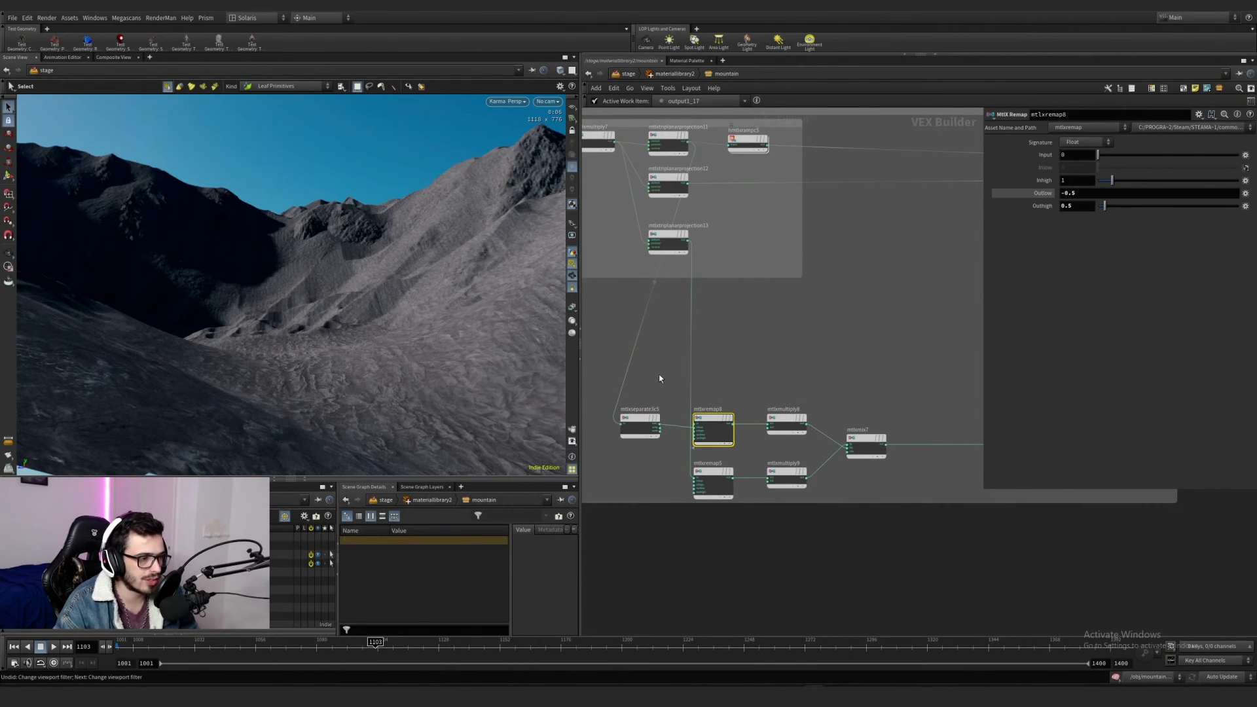
pyautogui.scroll(5, 670, 438)
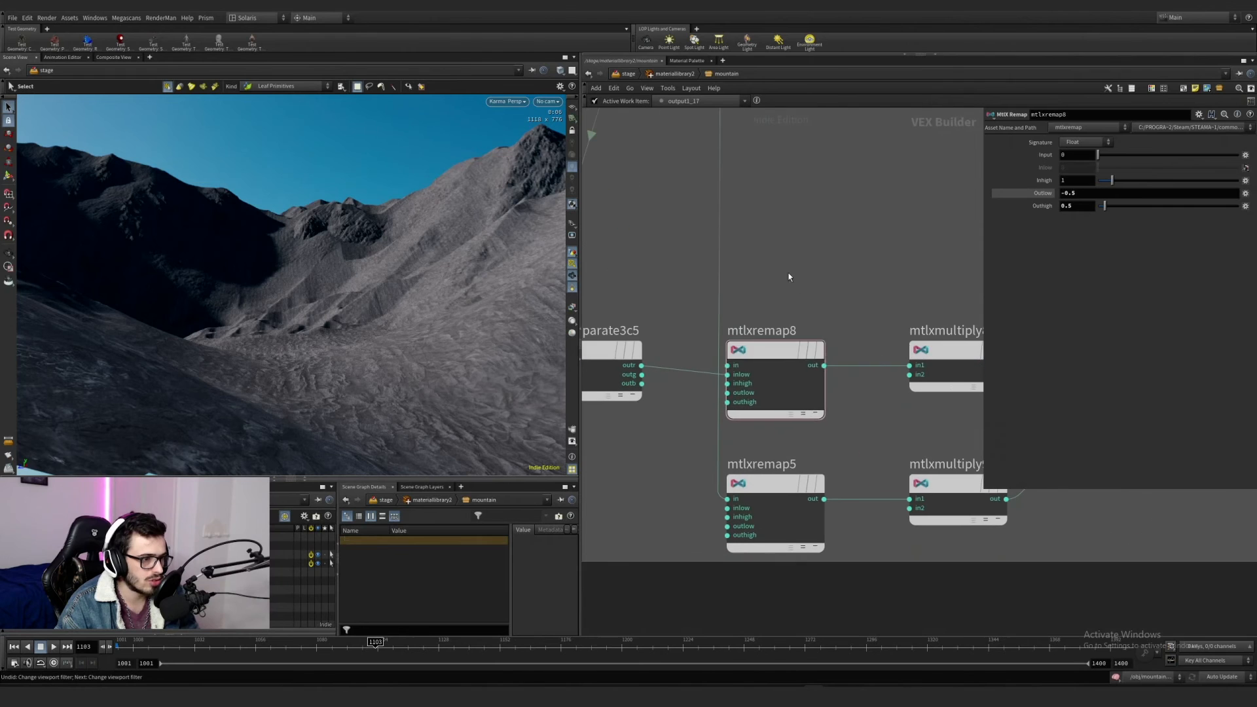
pyautogui.moveTo(844, 261); pyautogui.dragTo(724, 433)
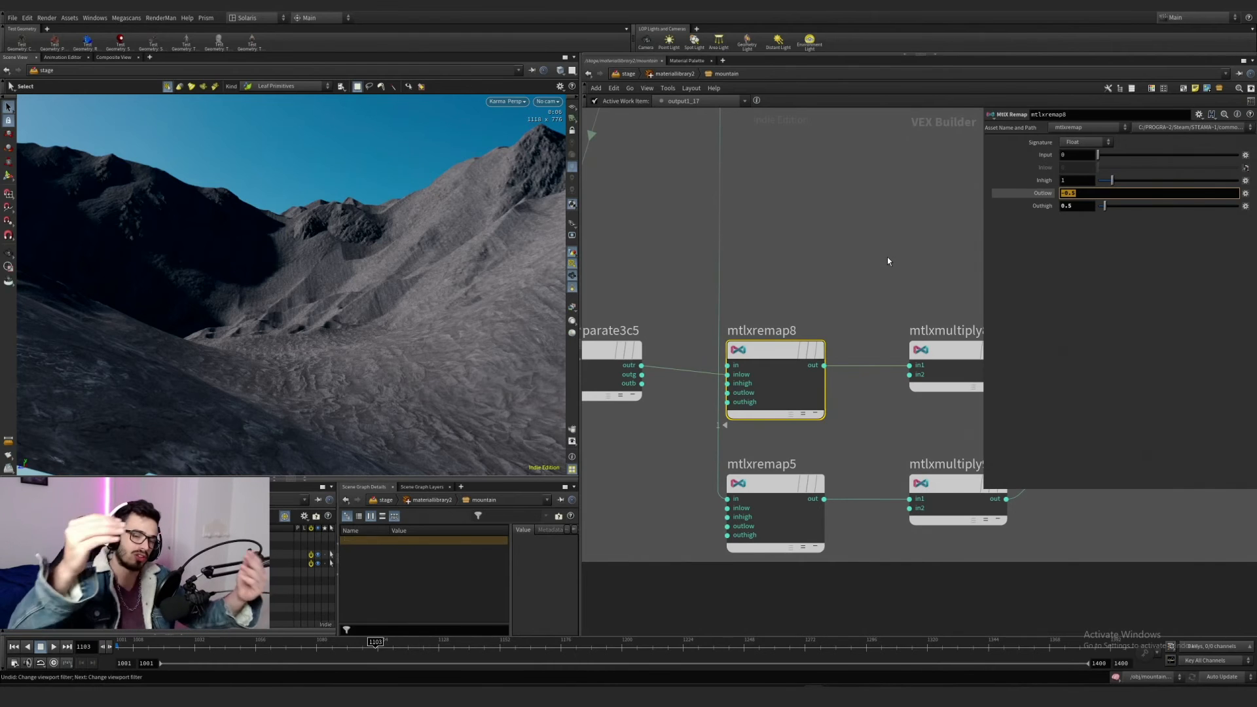
# Step: Move the mtlxtriplanarprojection13 node down beside mtlxremap5, which it feeds
pyautogui.scroll(-7, 861, 268)
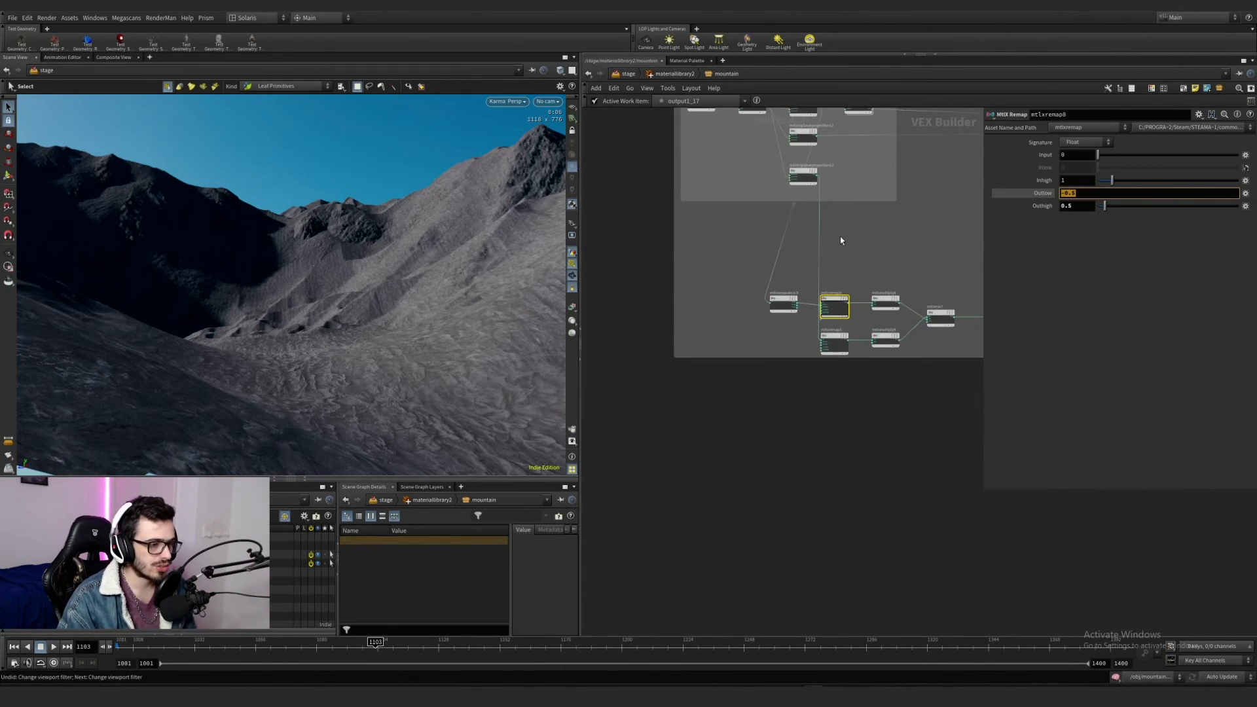
pyautogui.moveTo(839, 237); pyautogui.dragTo(787, 326, button='middle')
pyautogui.moveTo(749, 262); pyautogui.dragTo(729, 432)
# Step: Inspect the two multiply nodes after the remaps and the mtlxmix7 node that blends them
pyautogui.scroll(3, 851, 451)
pyautogui.moveTo(827, 469); pyautogui.dragTo(747, 472, button='middle')
pyautogui.moveTo(793, 326); pyautogui.dragTo(733, 381)
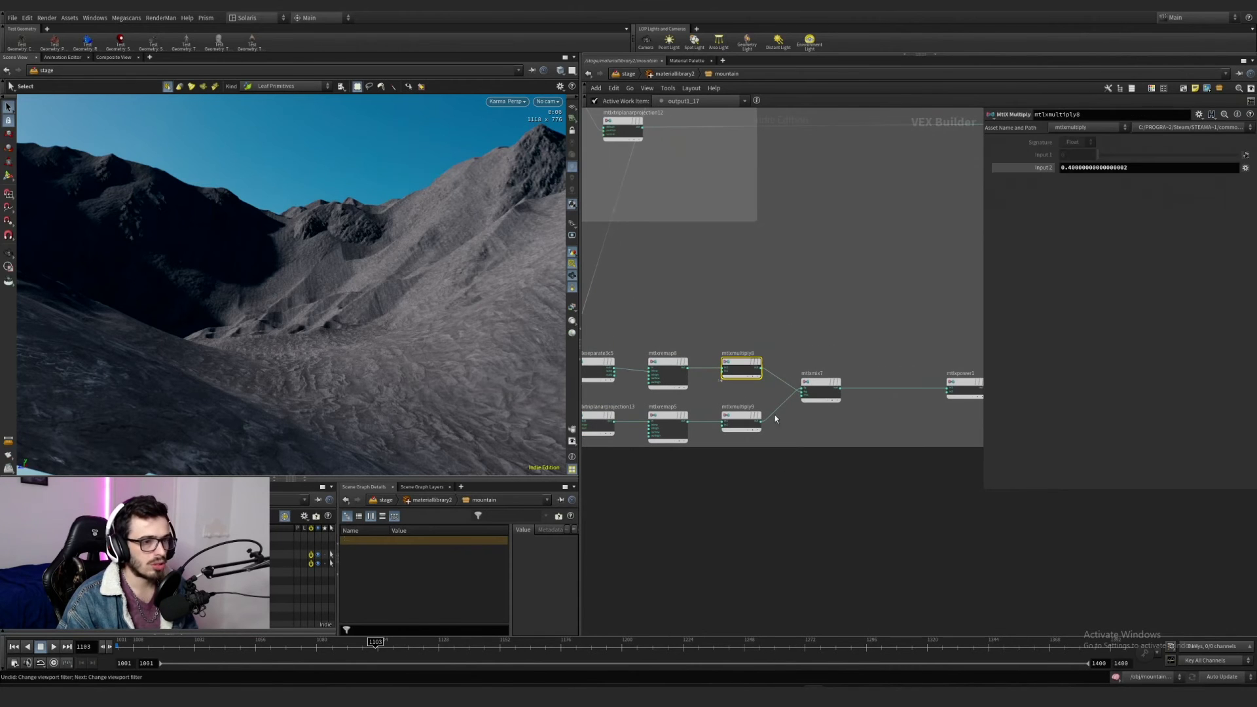
pyautogui.moveTo(767, 487); pyautogui.dragTo(724, 399)
pyautogui.moveTo(848, 420); pyautogui.dragTo(792, 361)
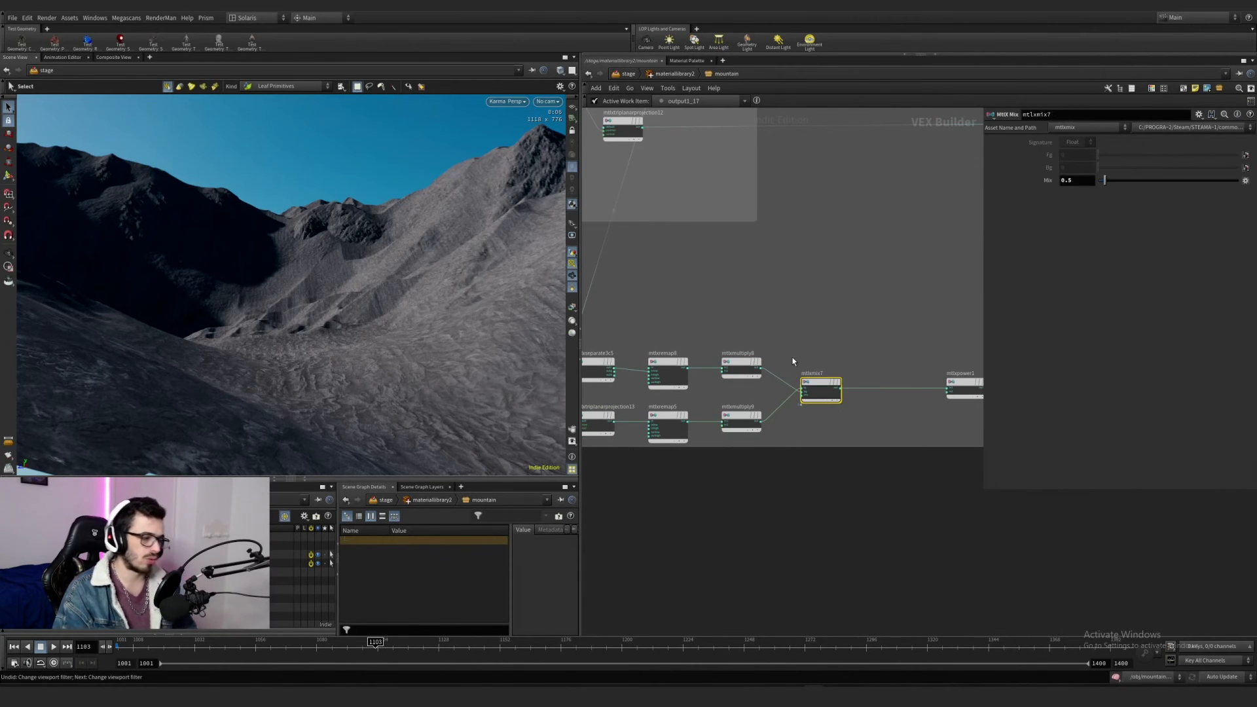
pyautogui.scroll(-3, 839, 345)
pyautogui.moveTo(839, 345); pyautogui.dragTo(753, 331, button='middle')
pyautogui.scroll(3, 752, 334)
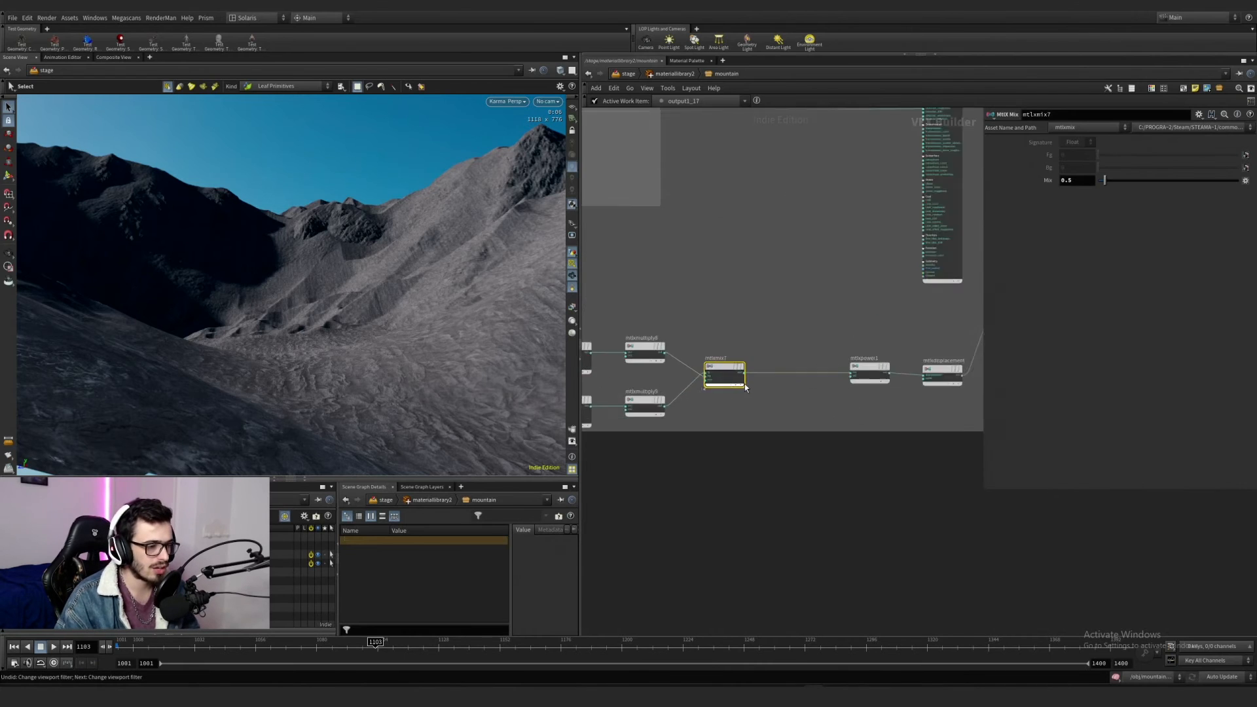
pyautogui.scroll(2, 807, 377)
pyautogui.moveTo(838, 420)
pyautogui.mouseDown(button='middle')
pyautogui.moveTo(750, 426)
pyautogui.moveTo(836, 420)
pyautogui.mouseUp(button='middle')
pyautogui.moveTo(777, 418); pyautogui.dragTo(669, 332)
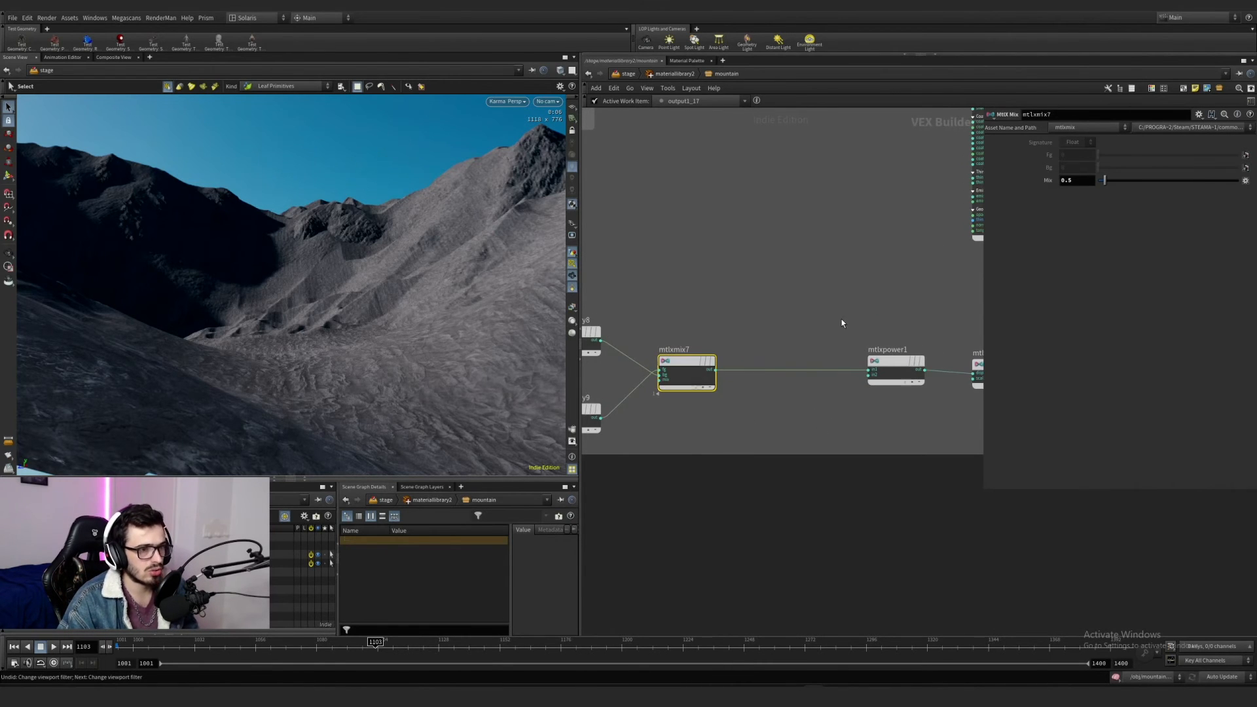
# Step: Inspect the mtlxpower1 and mtlxdisplacement nodes at the end of the displacement branch
pyautogui.moveTo(880, 319); pyautogui.dragTo(729, 306, button='middle')
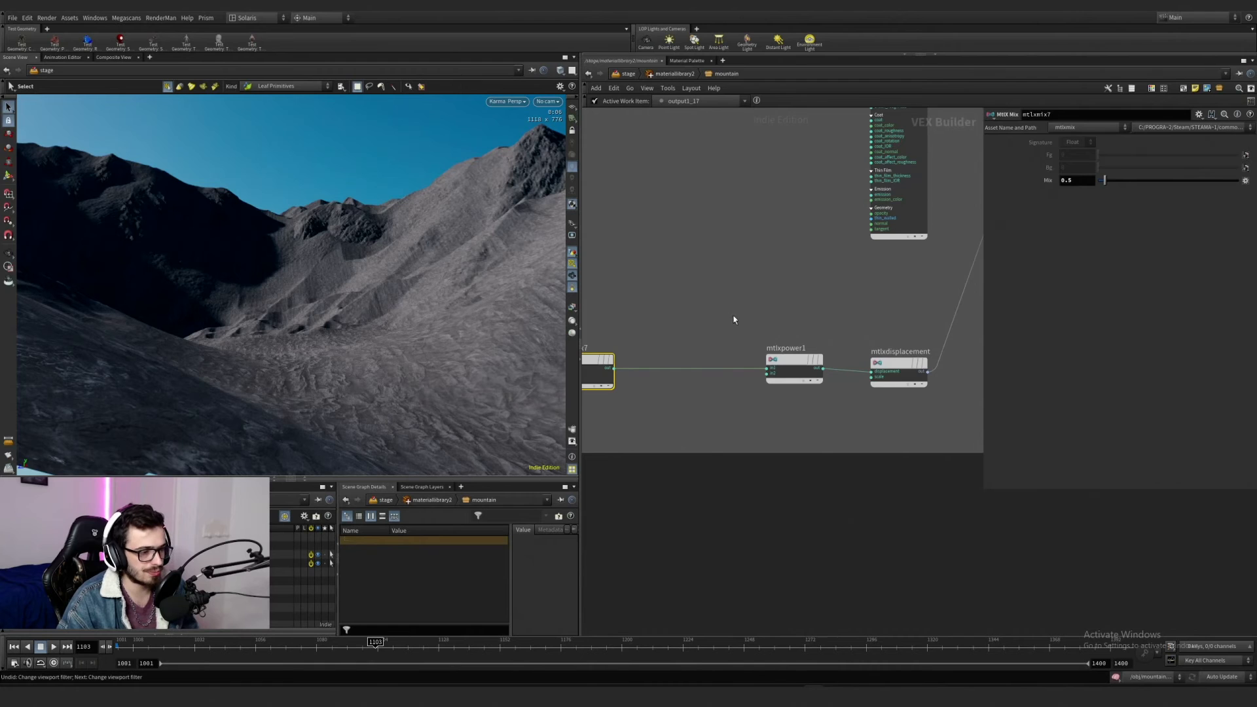
pyautogui.moveTo(731, 314); pyautogui.dragTo(856, 407)
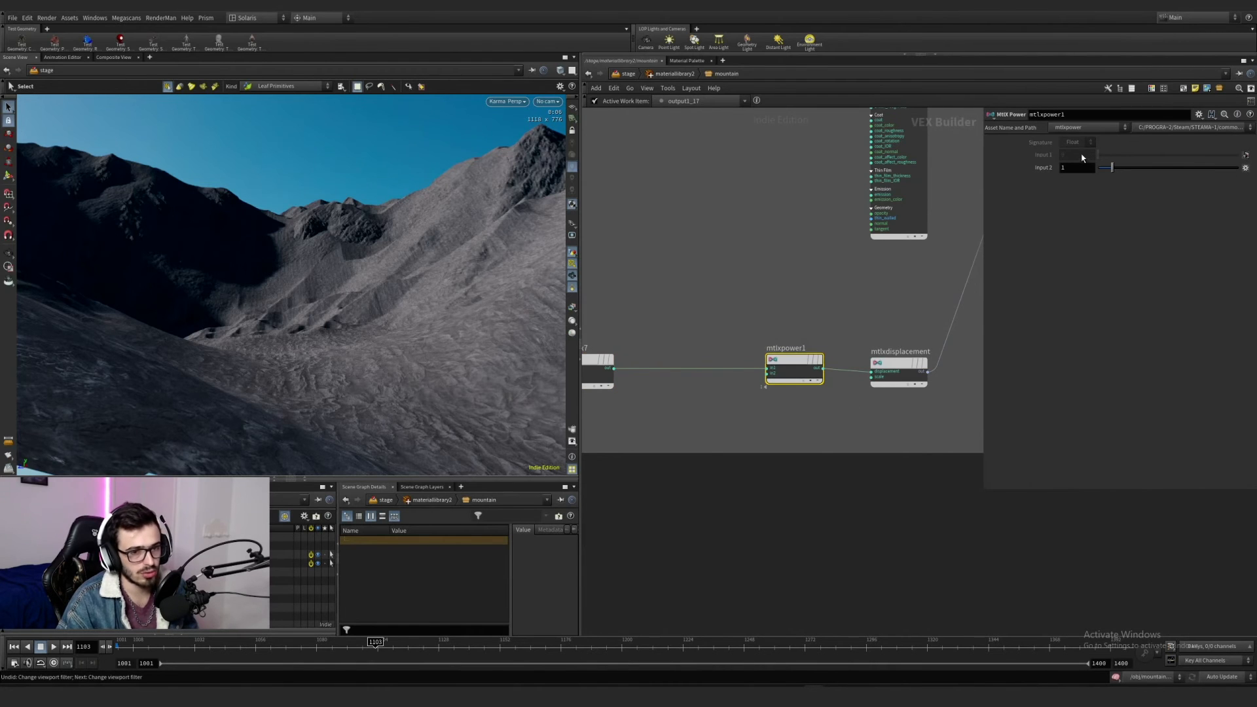
pyautogui.moveTo(869, 352); pyautogui.dragTo(791, 339, button='middle')
pyautogui.moveTo(771, 302); pyautogui.dragTo(868, 397)
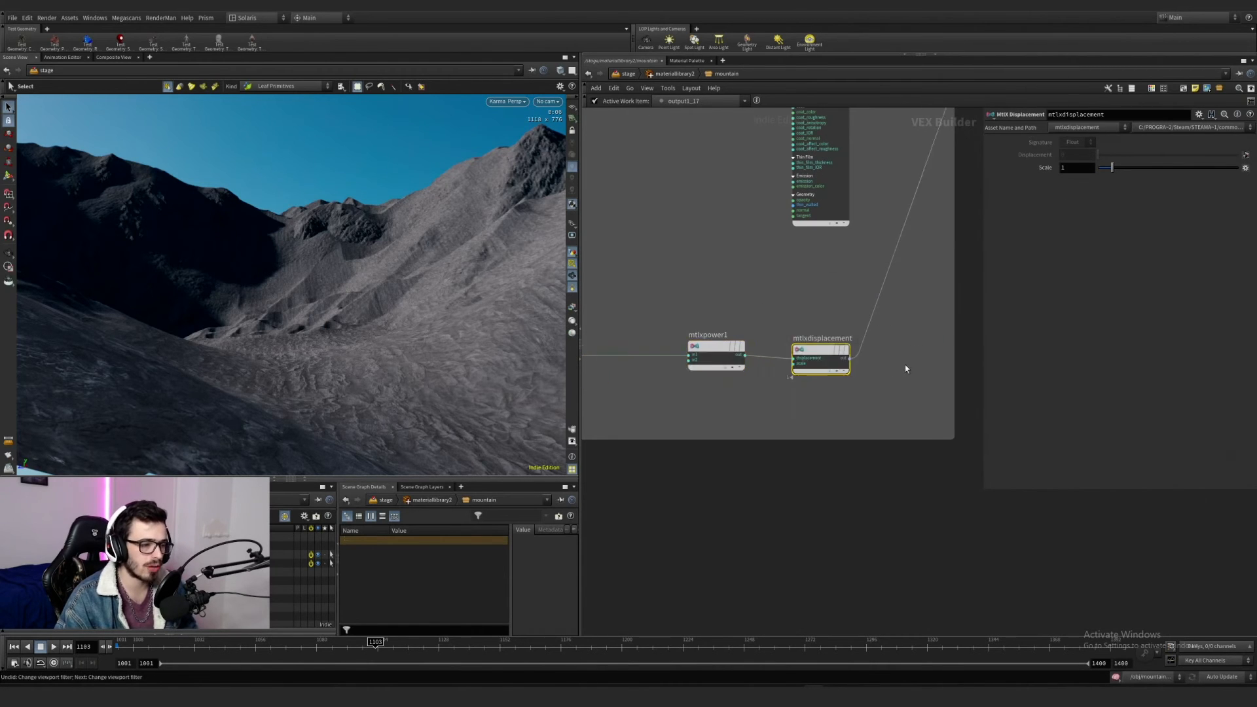
# Step: Reconnect surface_output to the standard surface outside the network boxes instead of the lower box's surface
pyautogui.scroll(-5, 906, 366)
pyautogui.moveTo(906, 366); pyautogui.dragTo(692, 573, button='middle')
pyautogui.scroll(-1, 791, 203)
pyautogui.moveTo(790, 203); pyautogui.dragTo(733, 352, button='middle')
pyautogui.scroll(5, 731, 344)
pyautogui.scroll(-5, 780, 453)
pyautogui.moveTo(772, 485); pyautogui.dragTo(915, 476, button='middle')
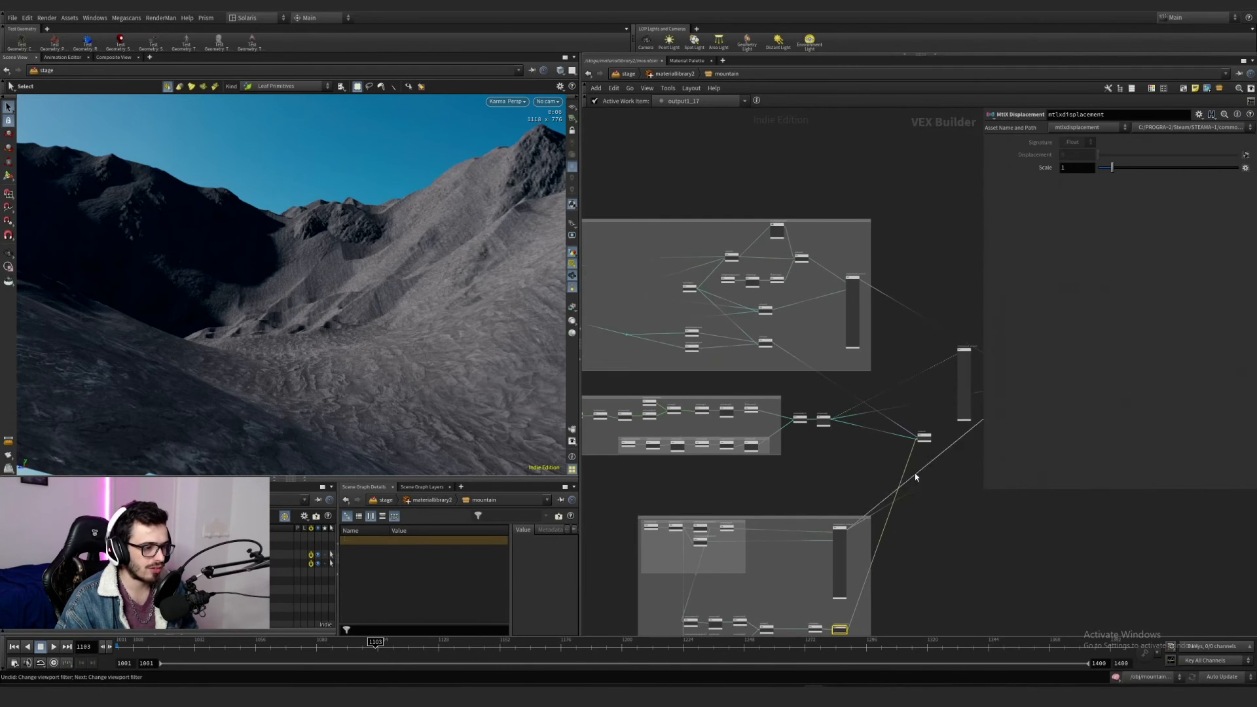
pyautogui.moveTo(765, 507); pyautogui.dragTo(868, 421, button='middle')
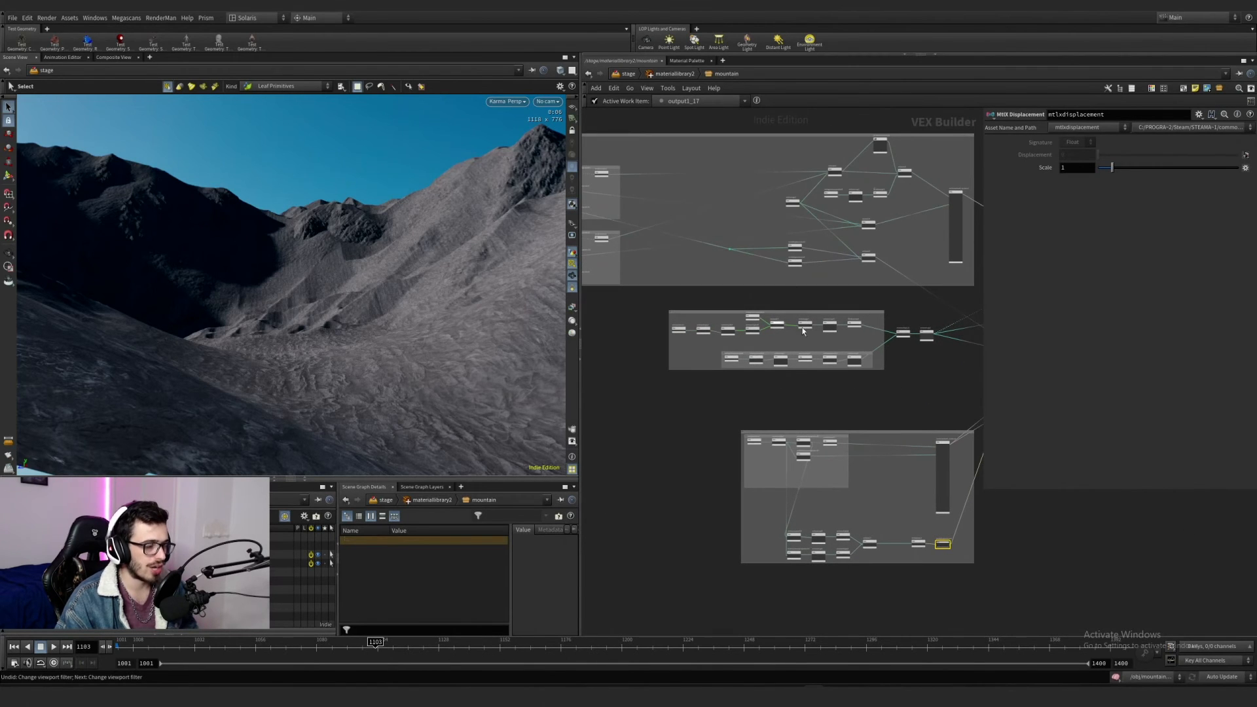
pyautogui.moveTo(881, 360); pyautogui.dragTo(668, 417, button='middle')
pyautogui.scroll(-2, 752, 417)
pyautogui.scroll(3, 886, 394)
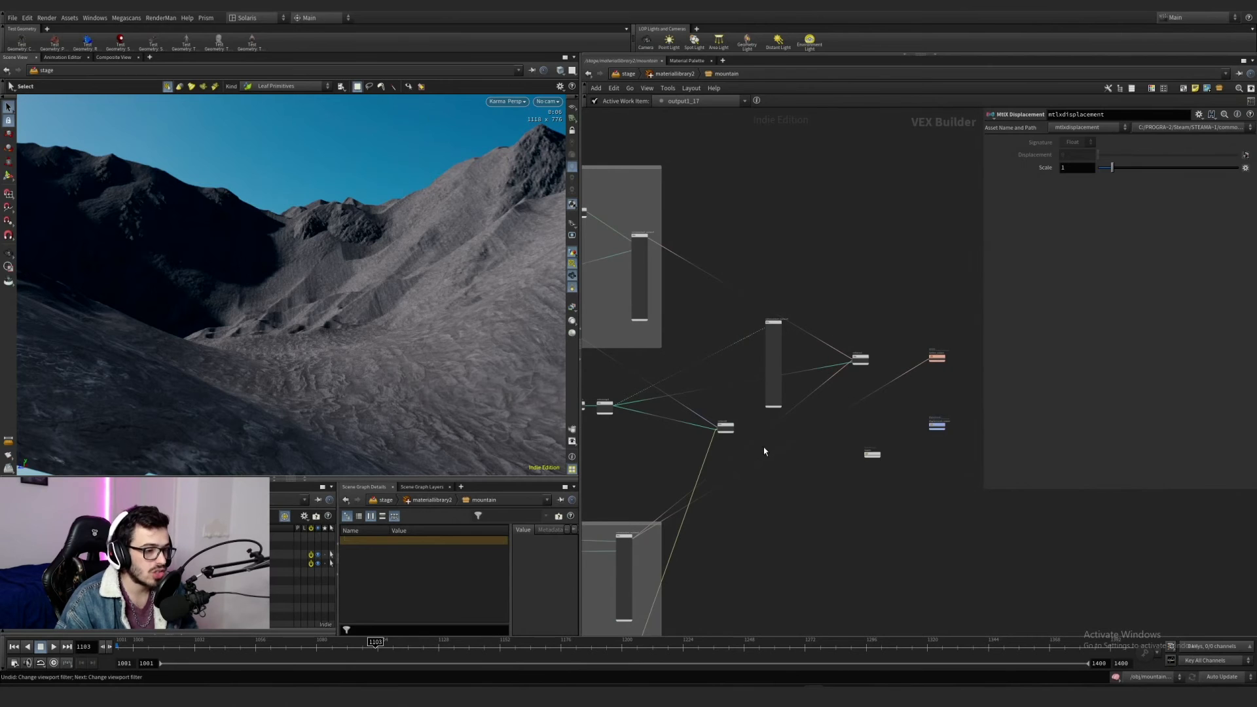
pyautogui.moveTo(798, 435); pyautogui.dragTo(784, 324)
# Step: Orbit the render view to look down on the mountain's snowy slope
pyautogui.moveTo(763, 362); pyautogui.dragTo(948, 322, button='middle')
pyautogui.keyDown('alt'); pyautogui.moveTo(340, 252); pyautogui.dragTo(377, 324); pyautogui.keyUp('alt')
pyautogui.press('s')
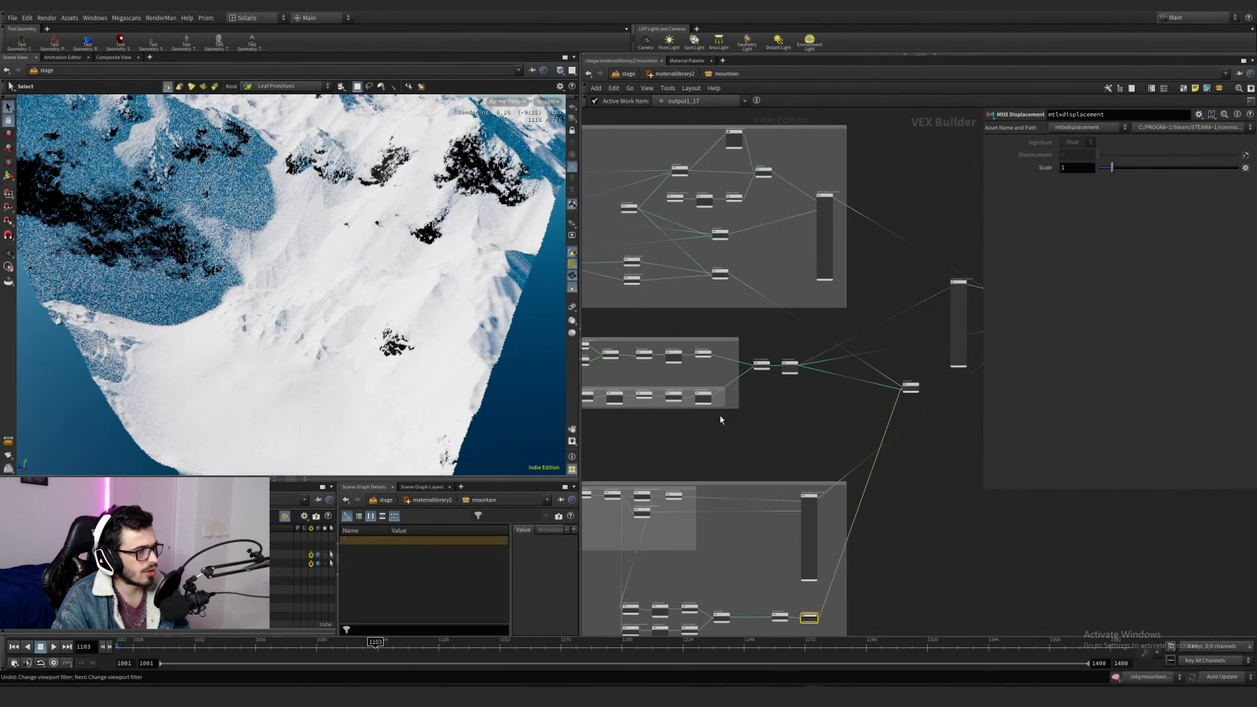
# Step: Connect the ramp ending the upper row of the middle network box to surface_output to preview its mask
pyautogui.moveTo(582, 380); pyautogui.dragTo(758, 365, button='middle')
pyautogui.scroll(5, 728, 351)
pyautogui.scroll(-8, 701, 361)
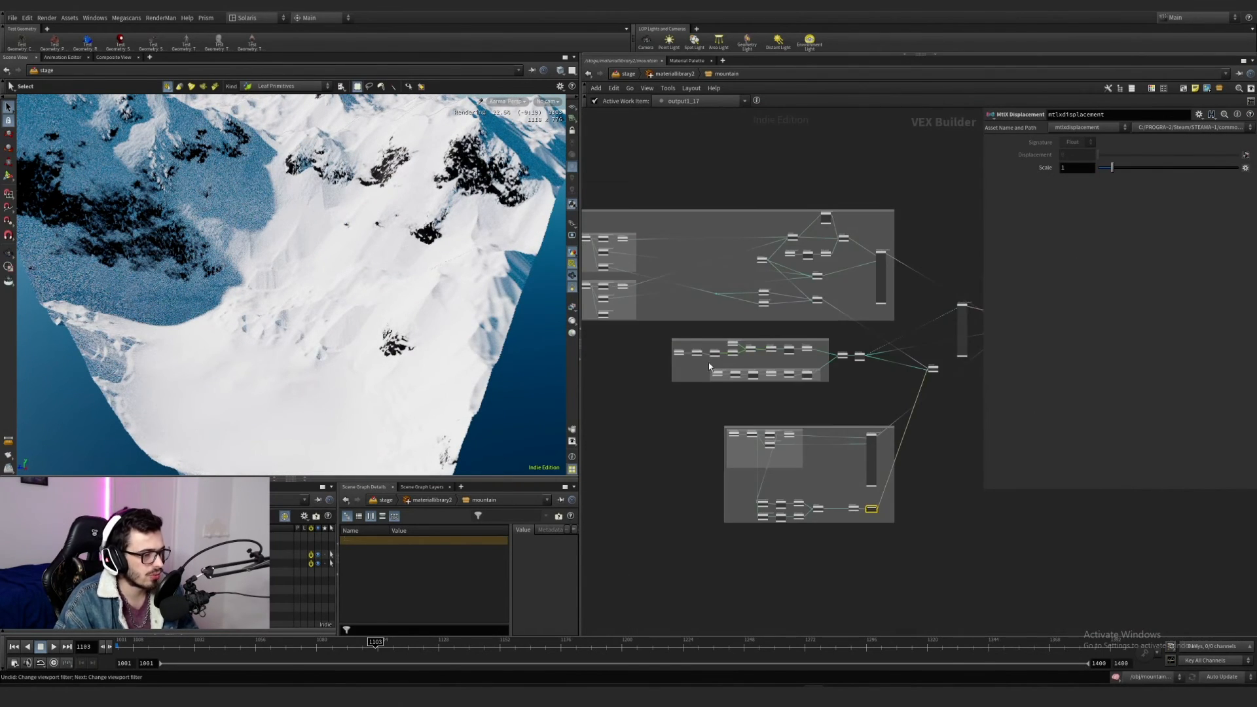
pyautogui.scroll(1, 917, 429)
pyautogui.scroll(-1, 936, 438)
pyautogui.moveTo(936, 438); pyautogui.dragTo(788, 455, button='middle')
pyautogui.scroll(2, 848, 379)
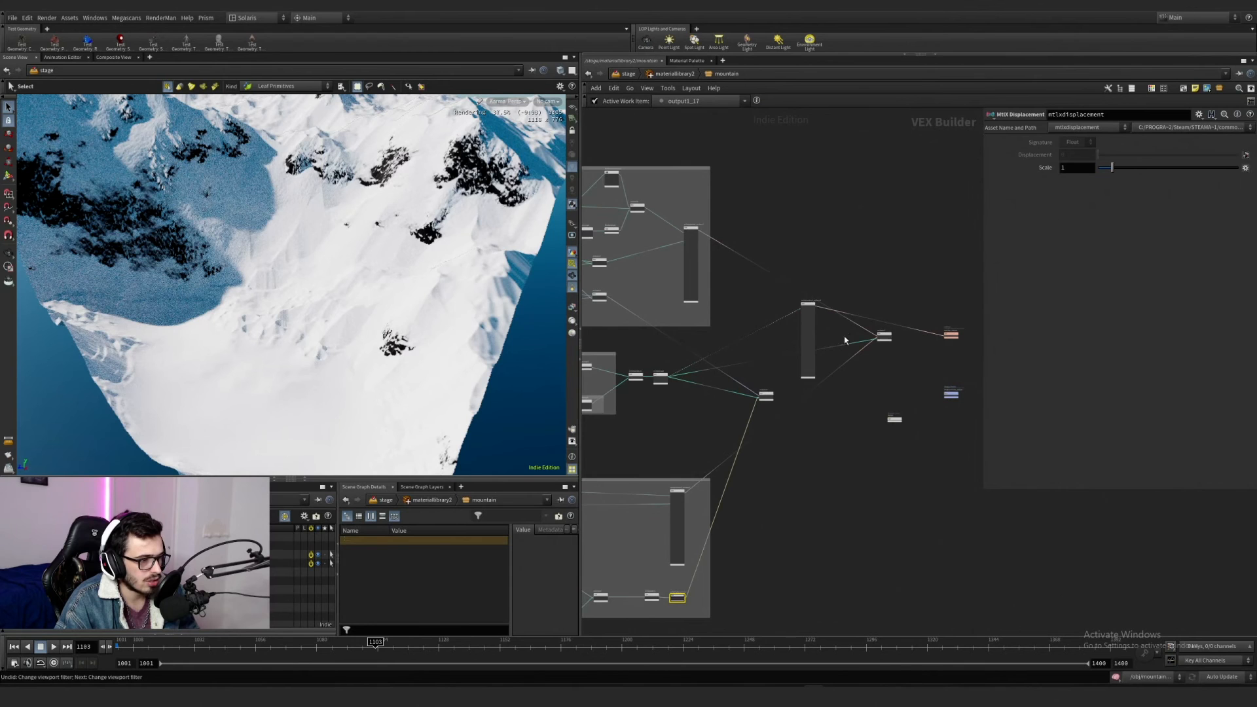
pyautogui.scroll(-3, 845, 383)
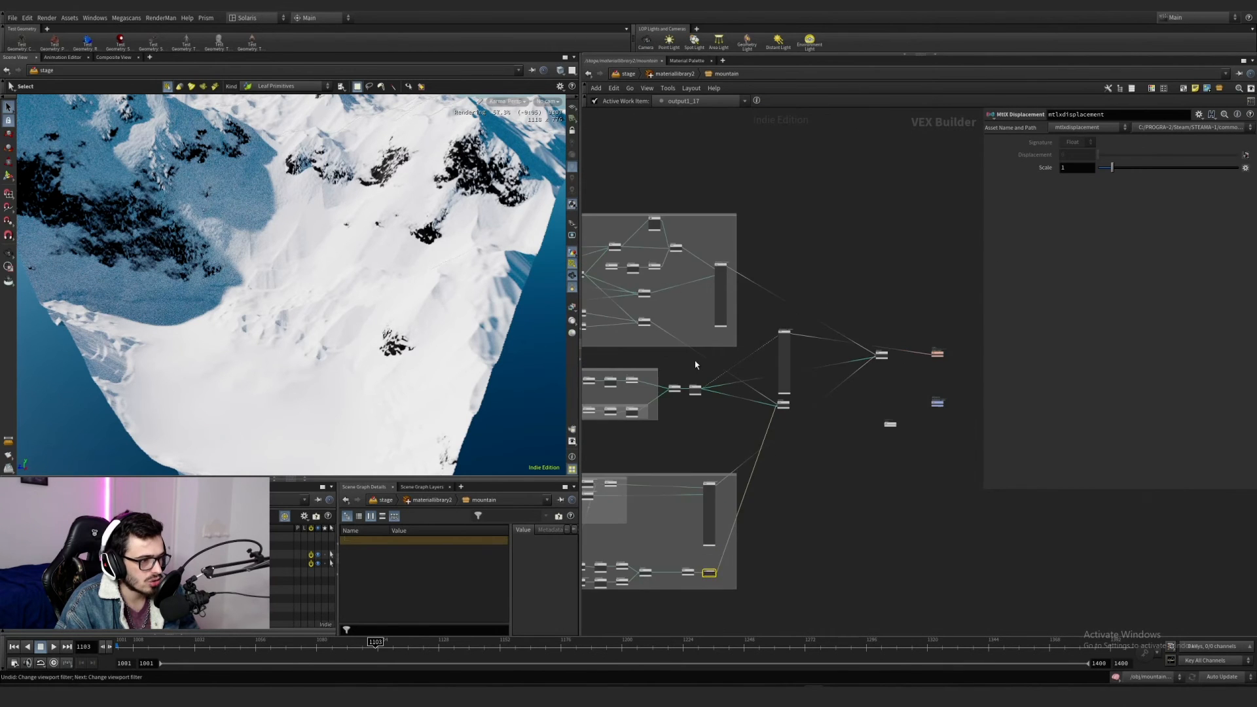
pyautogui.moveTo(697, 368); pyautogui.dragTo(866, 341, button='middle')
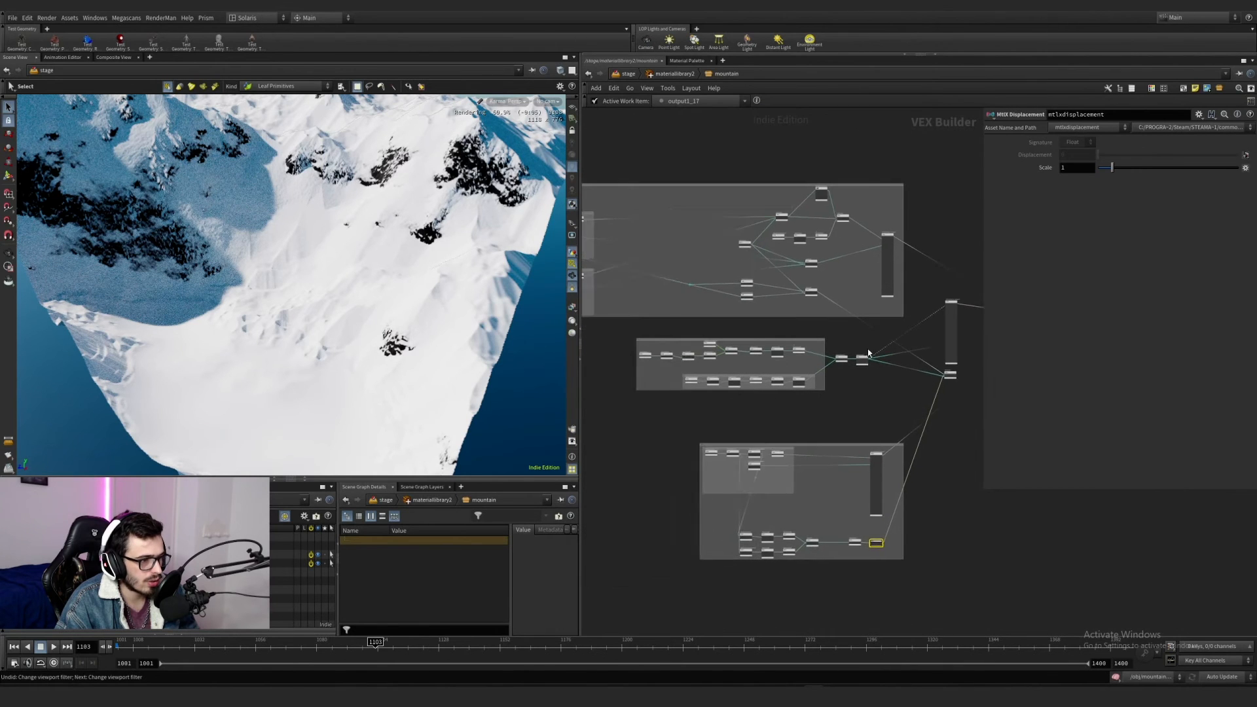
pyautogui.scroll(2, 867, 343)
pyautogui.moveTo(880, 354); pyautogui.dragTo(780, 353)
pyautogui.click(780, 352)
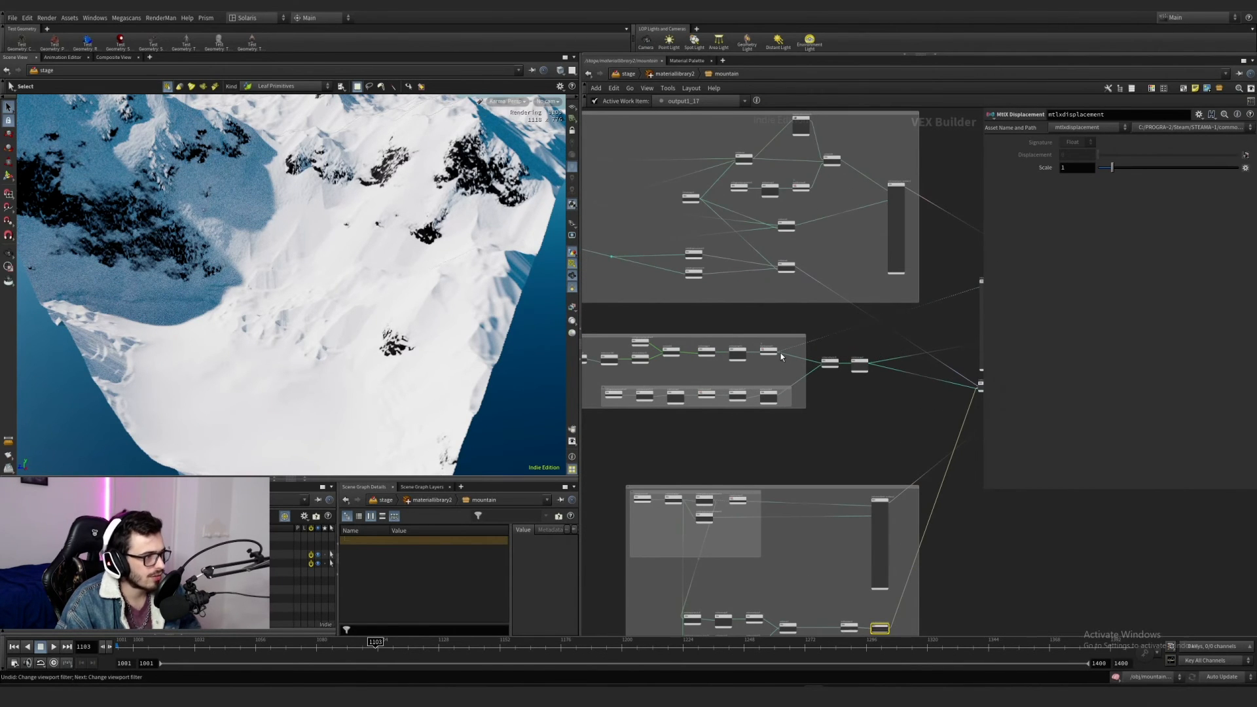
# Step: Feed the output of mtlximage1 into the standard surface in place of the ramp to preview its texture on the mountain
pyautogui.scroll(3, 818, 311)
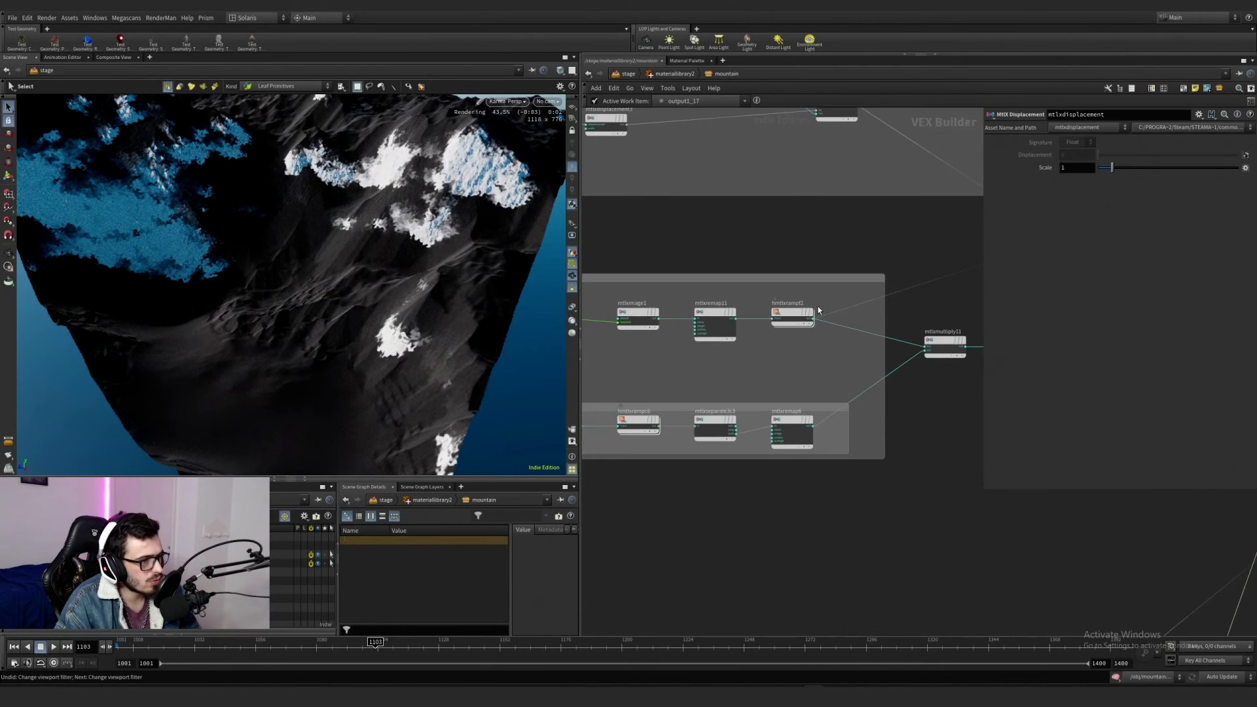
pyautogui.scroll(-3, 806, 354)
pyautogui.moveTo(806, 353); pyautogui.dragTo(953, 358, button='middle')
pyautogui.scroll(3, 799, 333)
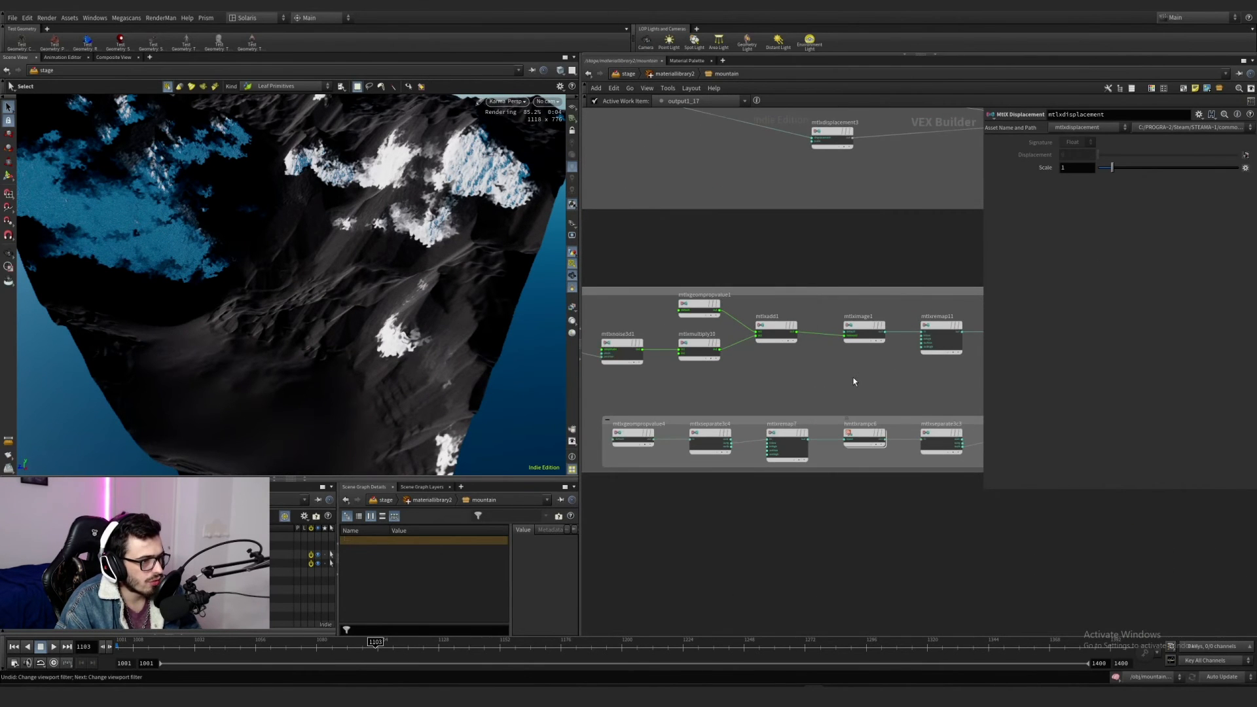
pyautogui.moveTo(854, 381); pyautogui.dragTo(749, 381, button='middle')
pyautogui.moveTo(941, 327); pyautogui.dragTo(781, 331)
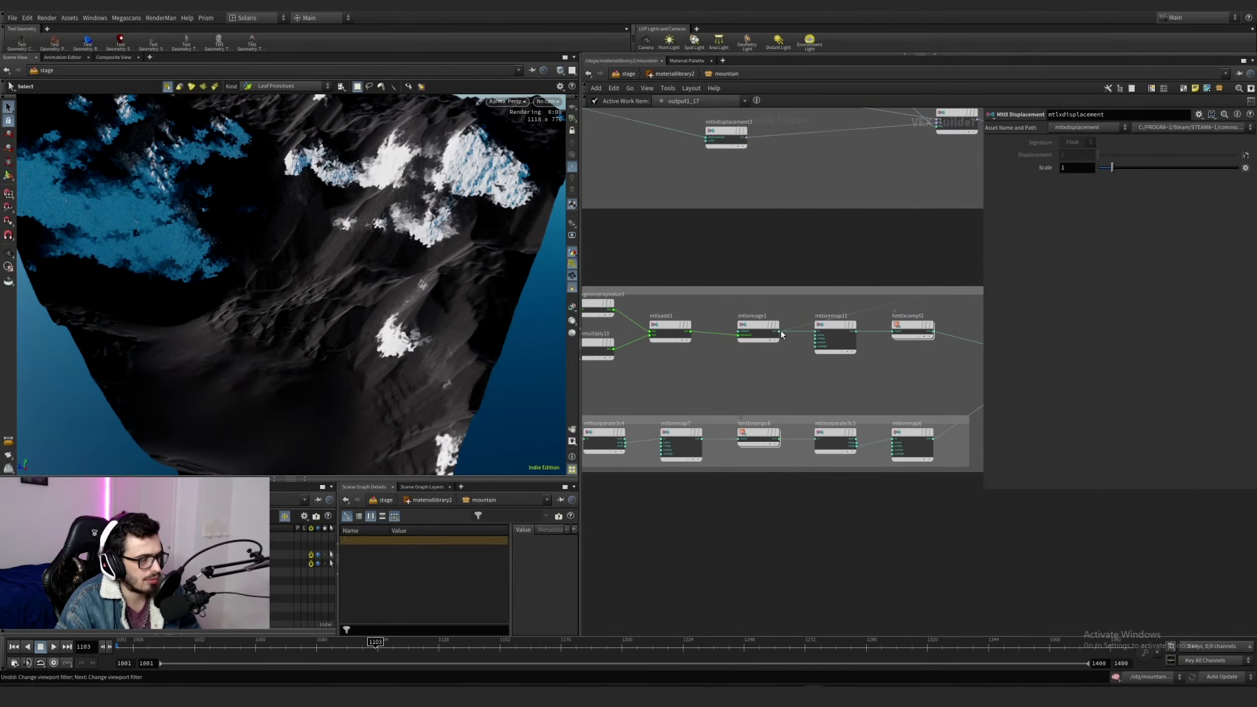
# Step: Inspect the remap values of mtlxremap11 and the texture file path of mtlximage1
pyautogui.click(823, 335)
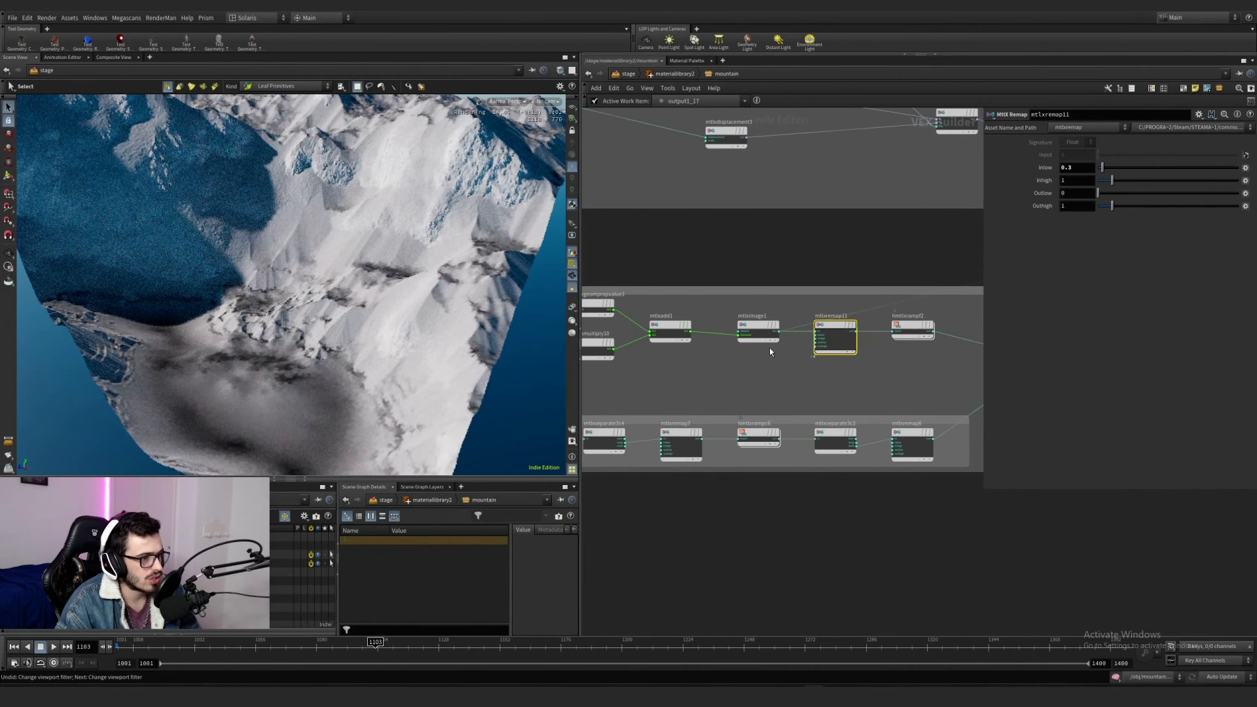
pyautogui.moveTo(769, 352); pyautogui.dragTo(856, 352, button='middle')
pyautogui.click(846, 335)
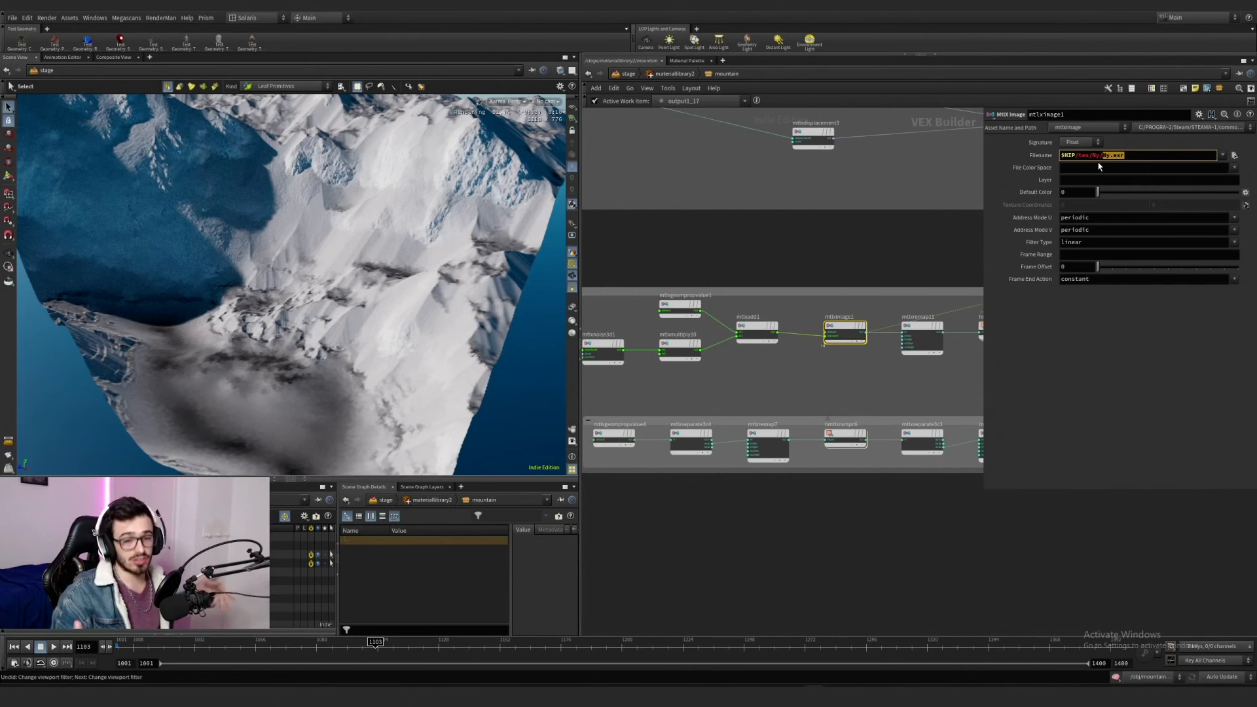
pyautogui.moveTo(897, 364); pyautogui.dragTo(779, 360, button='middle')
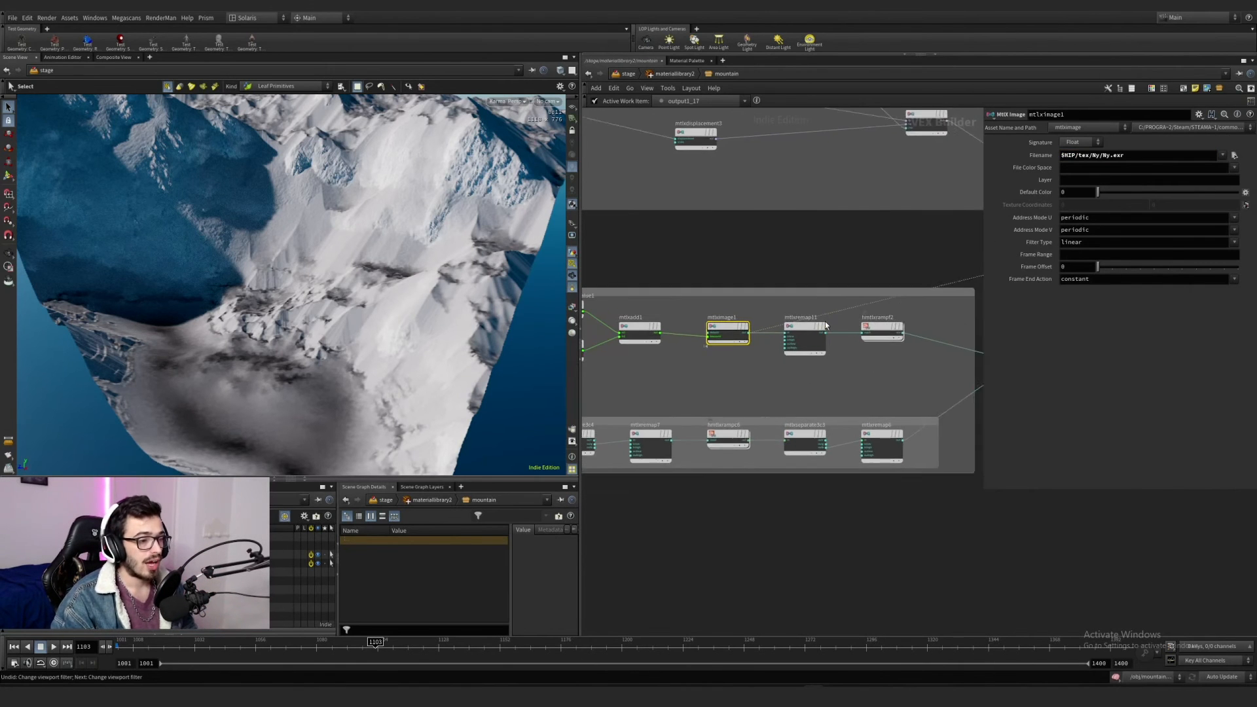
# Step: Preview the output of mtlxremap11 and set its Inlow value to 0.3
pyautogui.scroll(2, 830, 309)
pyautogui.click(805, 347)
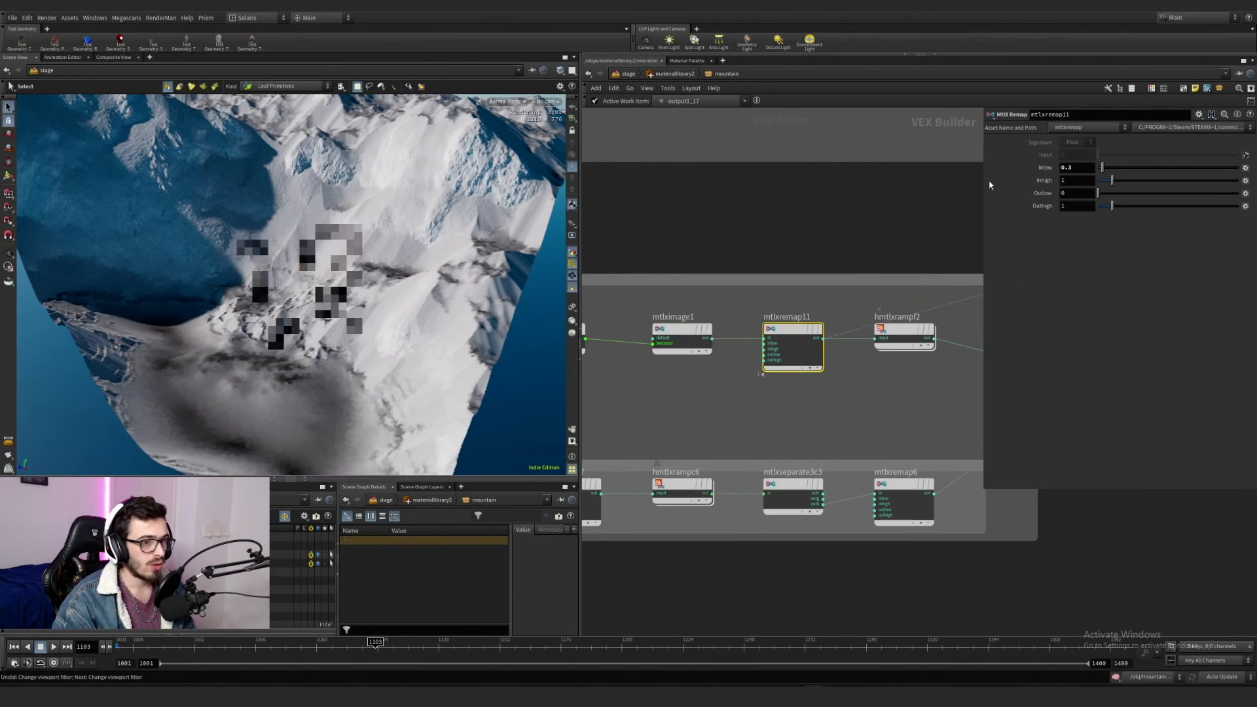
pyautogui.click(1077, 168)
pyautogui.write('0.3')
pyautogui.press('Return')
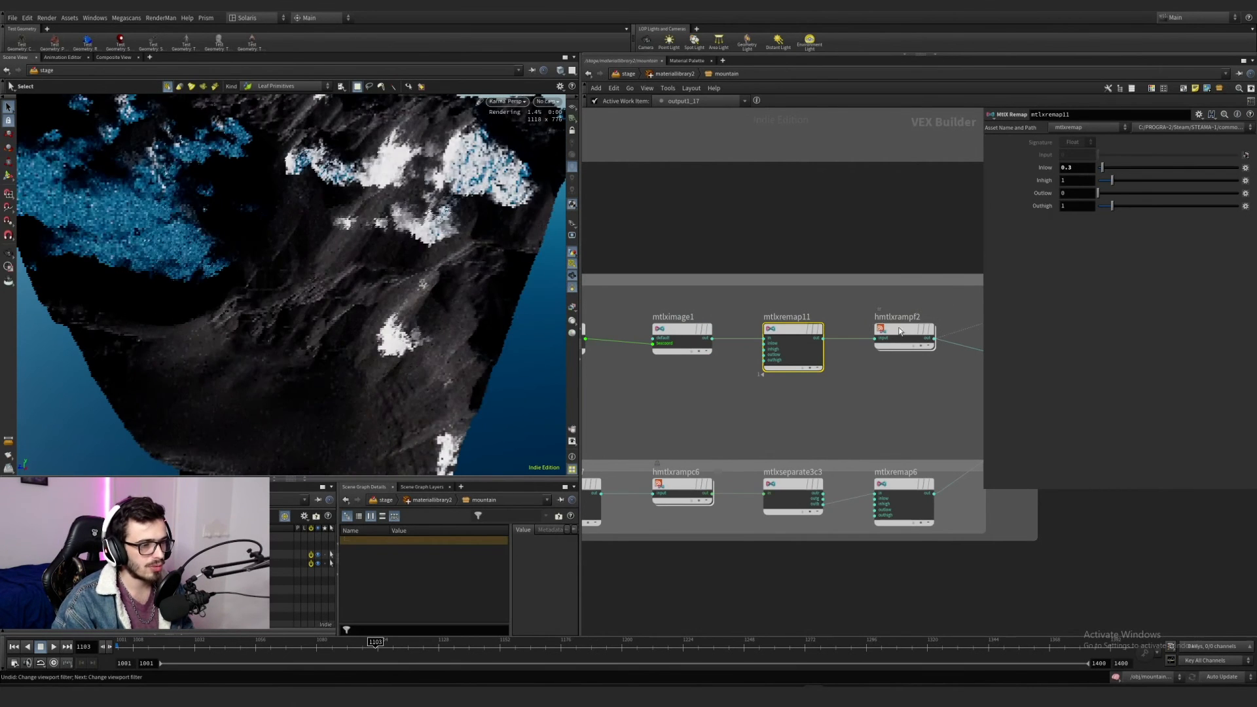
# Step: Inspect the hmtlxrampf2 curve and examine its mask on the mountain from a wide view and close up
pyautogui.click(905, 335)
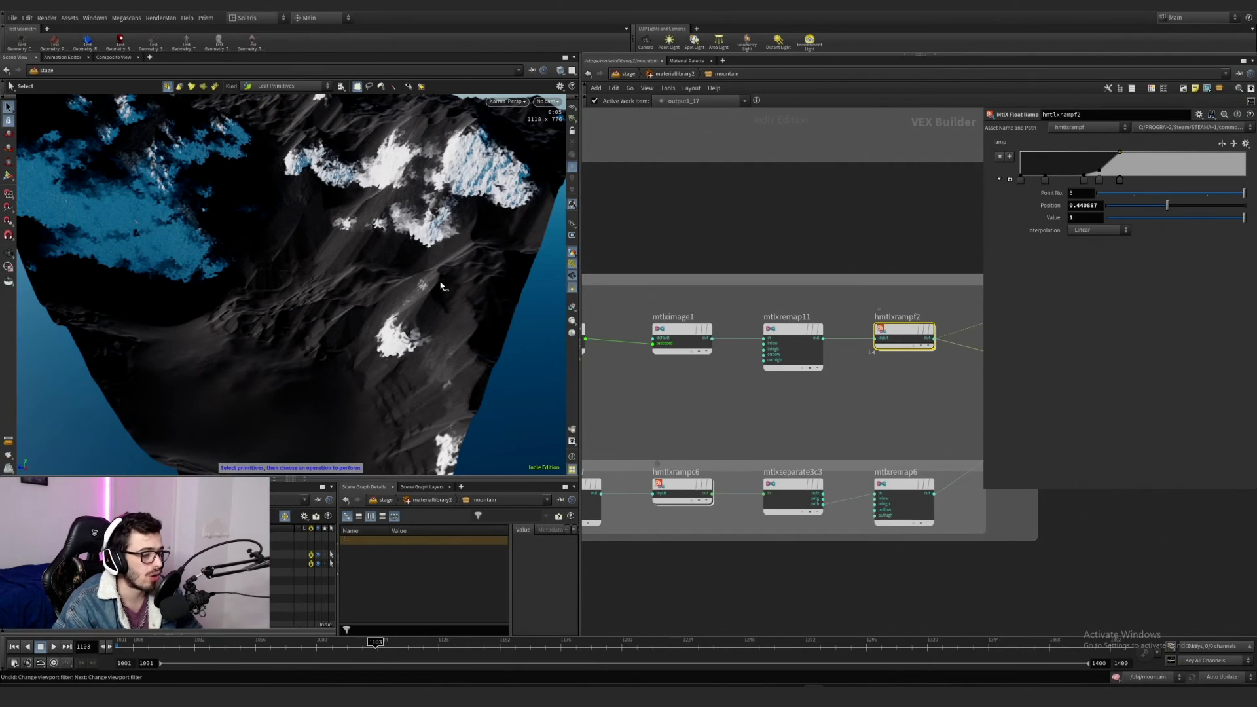
pyautogui.scroll(-3, 442, 286)
pyautogui.scroll(-5, 680, 377)
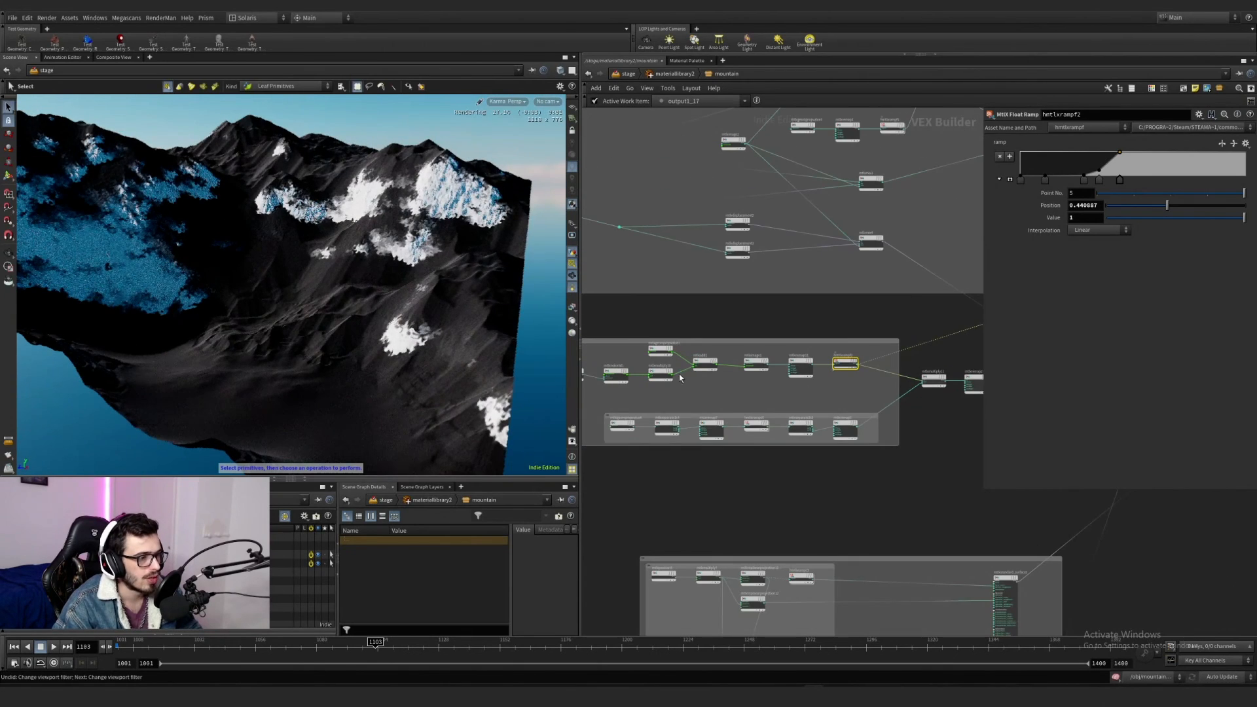
pyautogui.scroll(8, 426, 342)
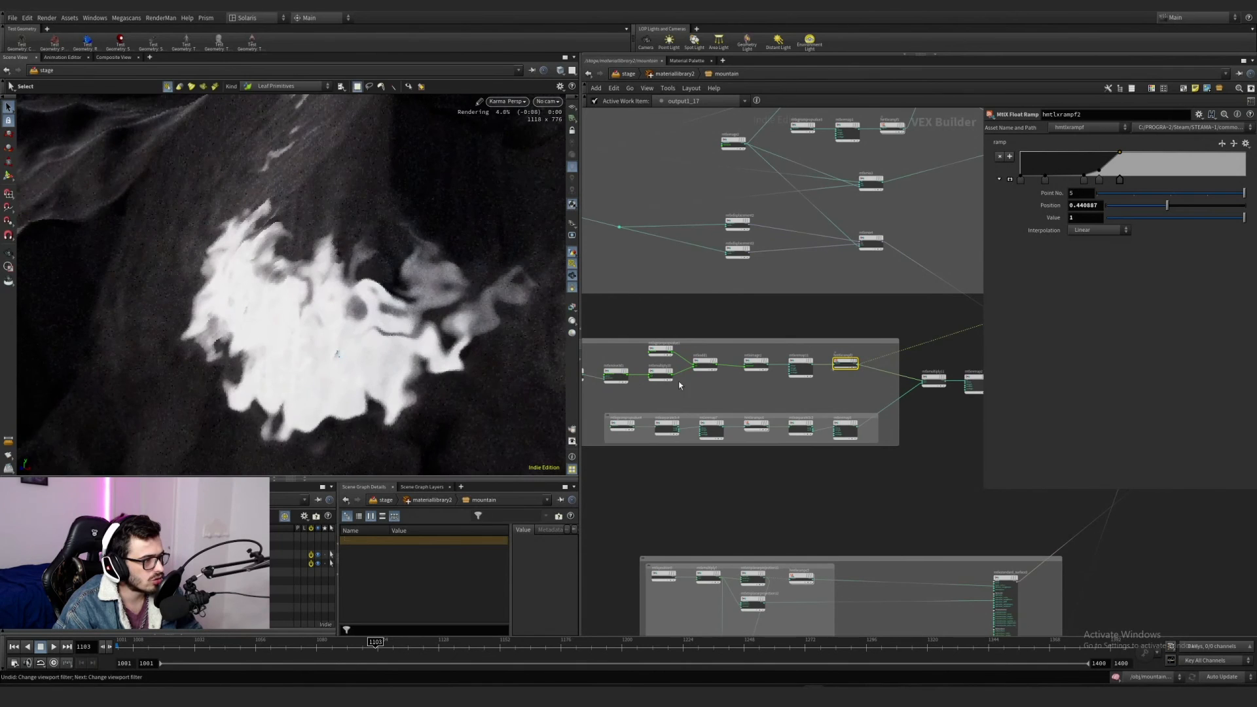
# Step: Inspect the nodes that distort the image coordinates, from mtlxadd1 back to mtlxposition1, mtlxmultiply1 and mtlxnoise3d1
pyautogui.moveTo(704, 379); pyautogui.dragTo(777, 387, button='middle')
pyautogui.scroll(5, 777, 387)
pyautogui.moveTo(827, 397); pyautogui.dragTo(726, 311)
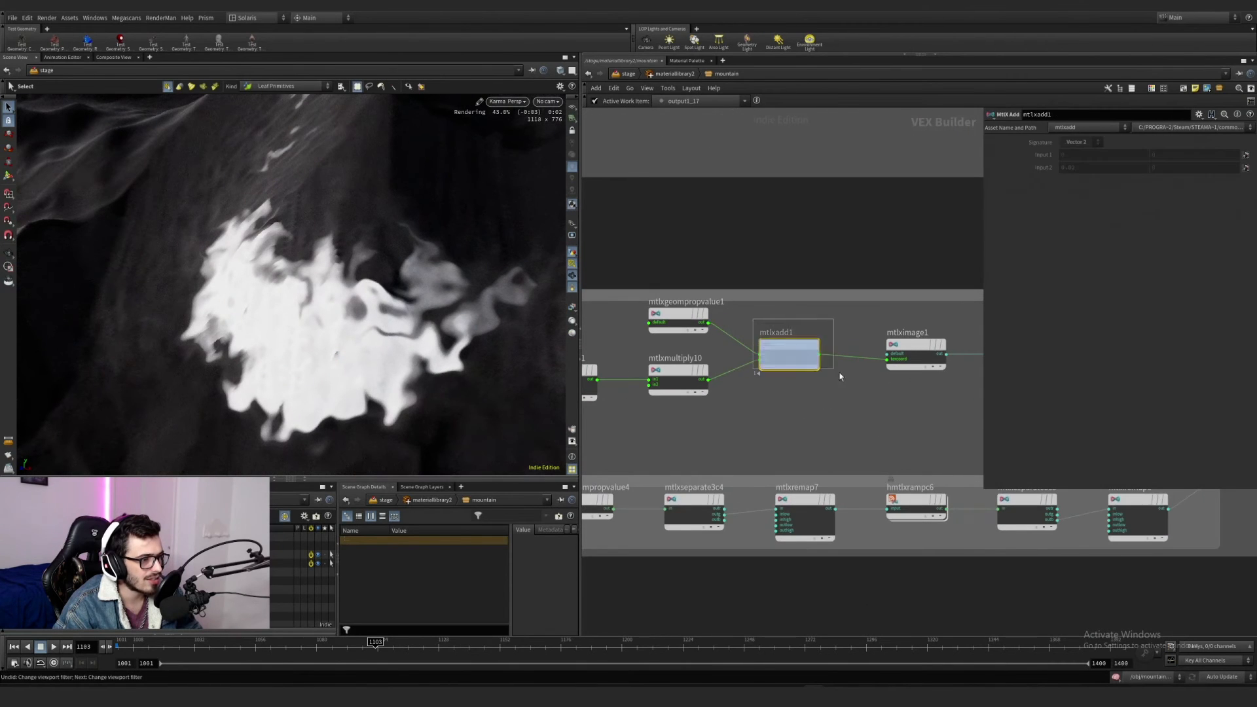
pyautogui.scroll(-4, 841, 376)
pyautogui.moveTo(826, 392); pyautogui.dragTo(907, 415, button='middle')
pyautogui.scroll(4, 735, 424)
pyautogui.moveTo(685, 427); pyautogui.dragTo(623, 338)
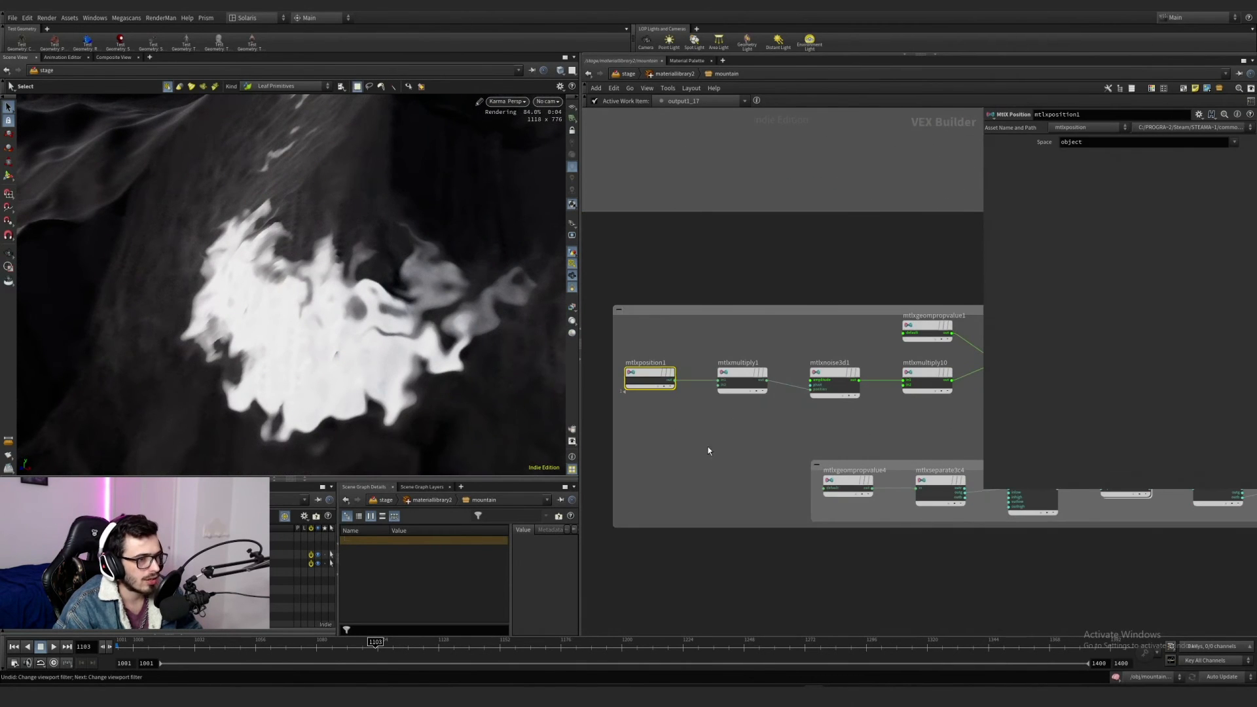
pyautogui.moveTo(707, 448); pyautogui.dragTo(775, 324)
pyautogui.moveTo(786, 430); pyautogui.dragTo(861, 350)
pyautogui.moveTo(862, 351); pyautogui.dragTo(752, 327, button='middle')
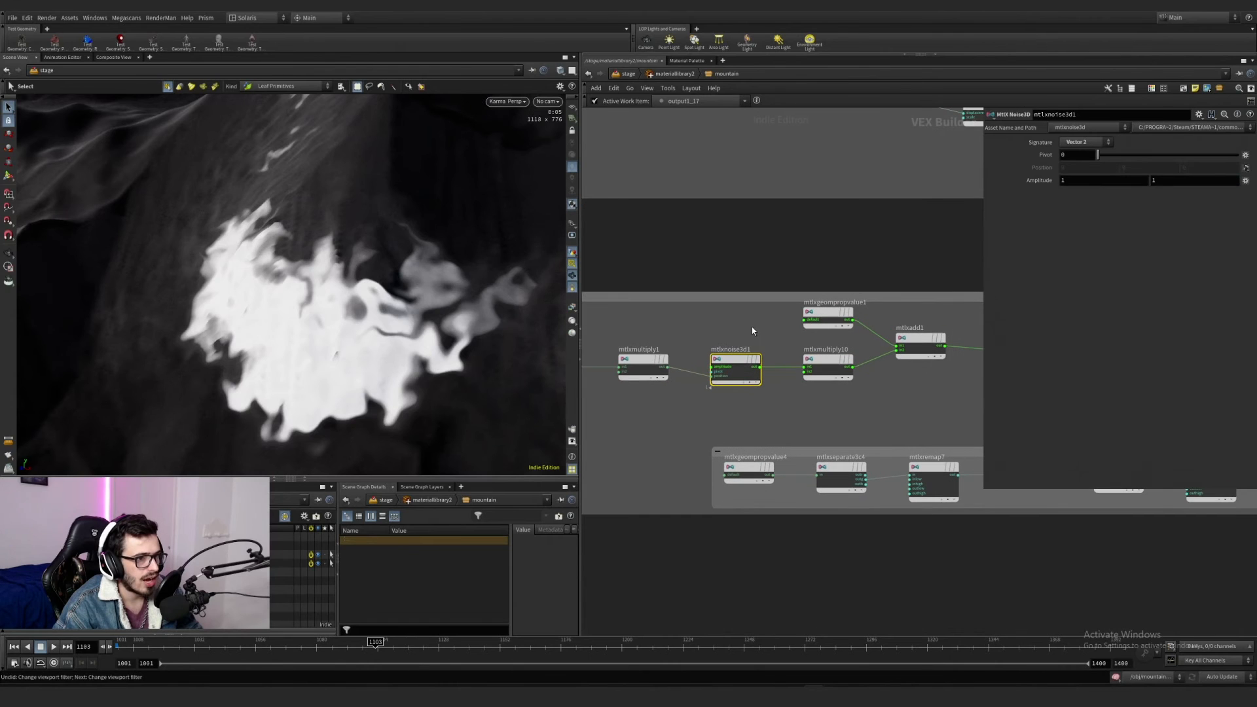
pyautogui.moveTo(870, 354); pyautogui.dragTo(820, 371, button='middle')
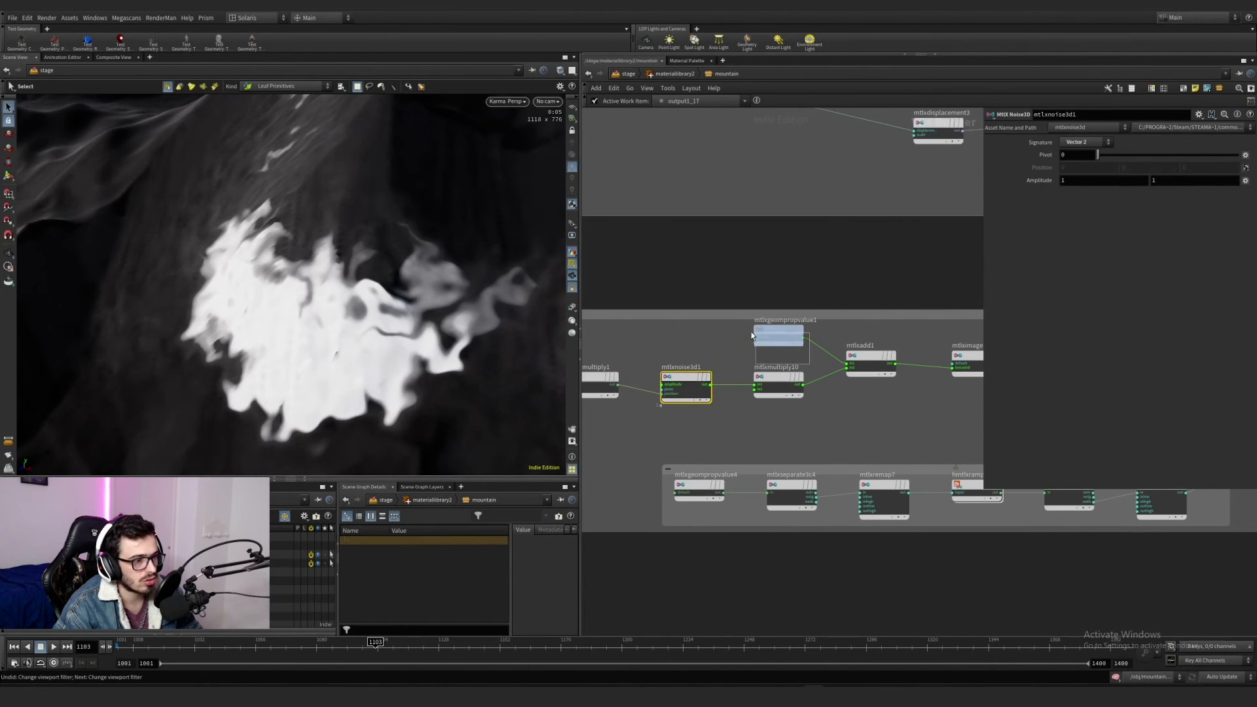
# Step: Try 0.007 as the first Input 2 value of mtlxmultiply10 and undo that change
pyautogui.moveTo(726, 333); pyautogui.dragTo(739, 394)
pyautogui.moveTo(855, 382); pyautogui.dragTo(742, 427, button='middle')
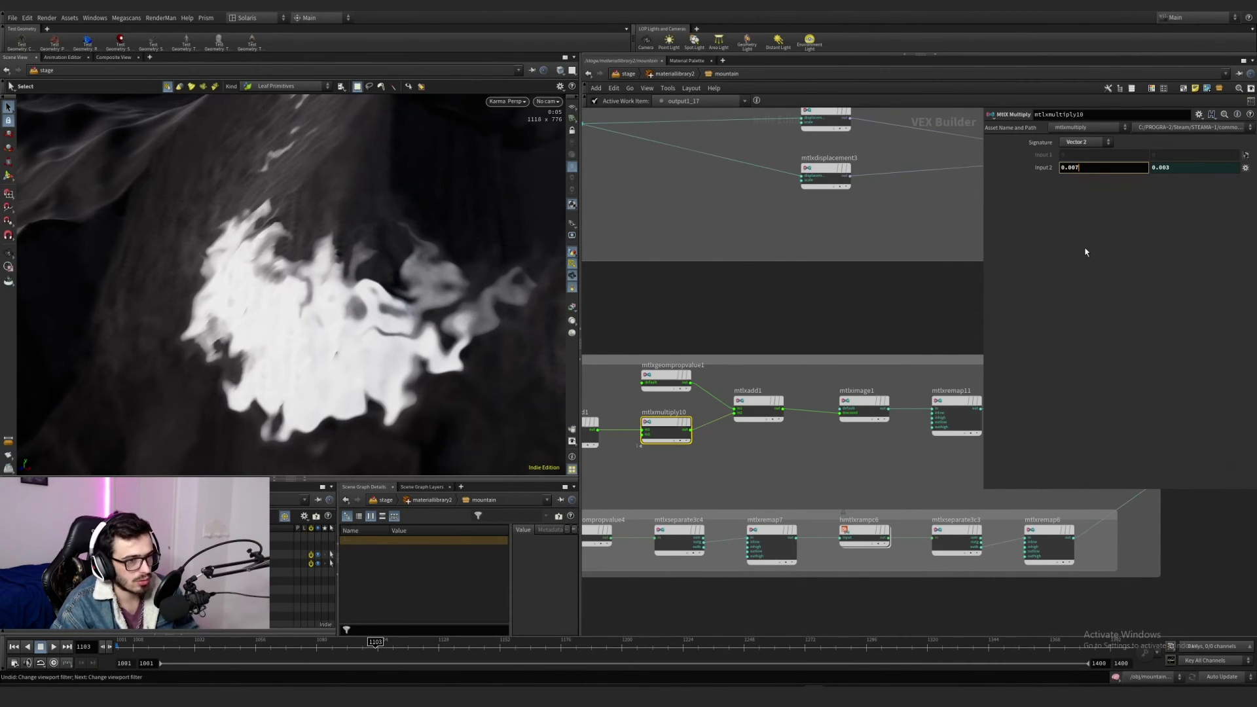
pyautogui.hotkey('ctrl', 'z')
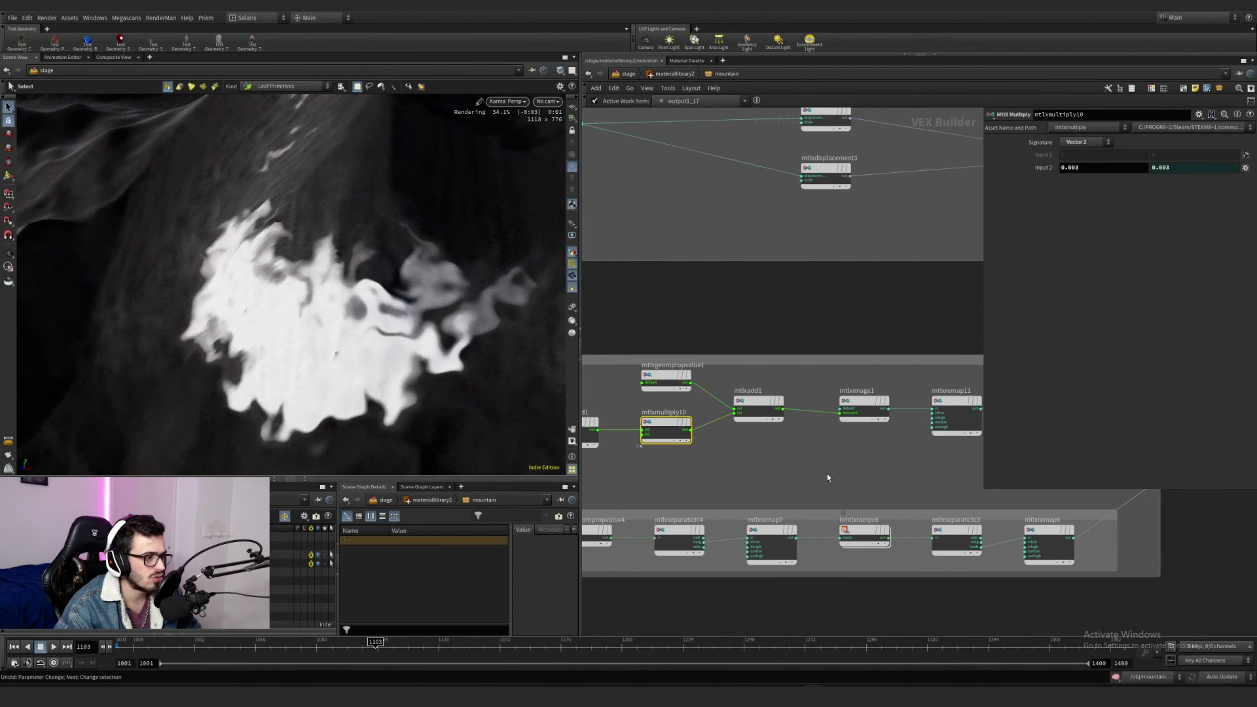
# Step: Move the preview connection from hmtlxrampf2 to mtlxremap6 to show the mask of the lower node row
pyautogui.moveTo(827, 473)
pyautogui.mouseDown(button='middle')
pyautogui.moveTo(794, 470)
pyautogui.moveTo(818, 482)
pyautogui.mouseUp(button='middle')
pyautogui.scroll(-5, 832, 466)
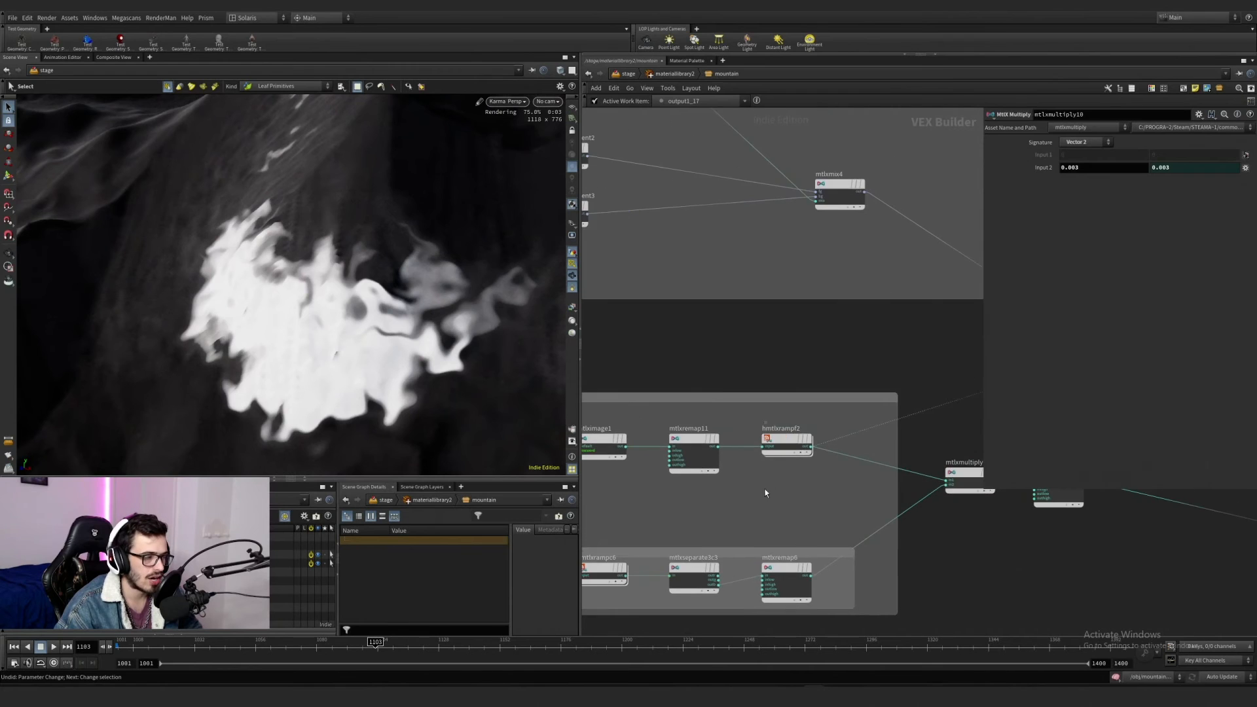
pyautogui.moveTo(845, 459); pyautogui.dragTo(800, 442, button='middle')
pyautogui.scroll(-2, 777, 440)
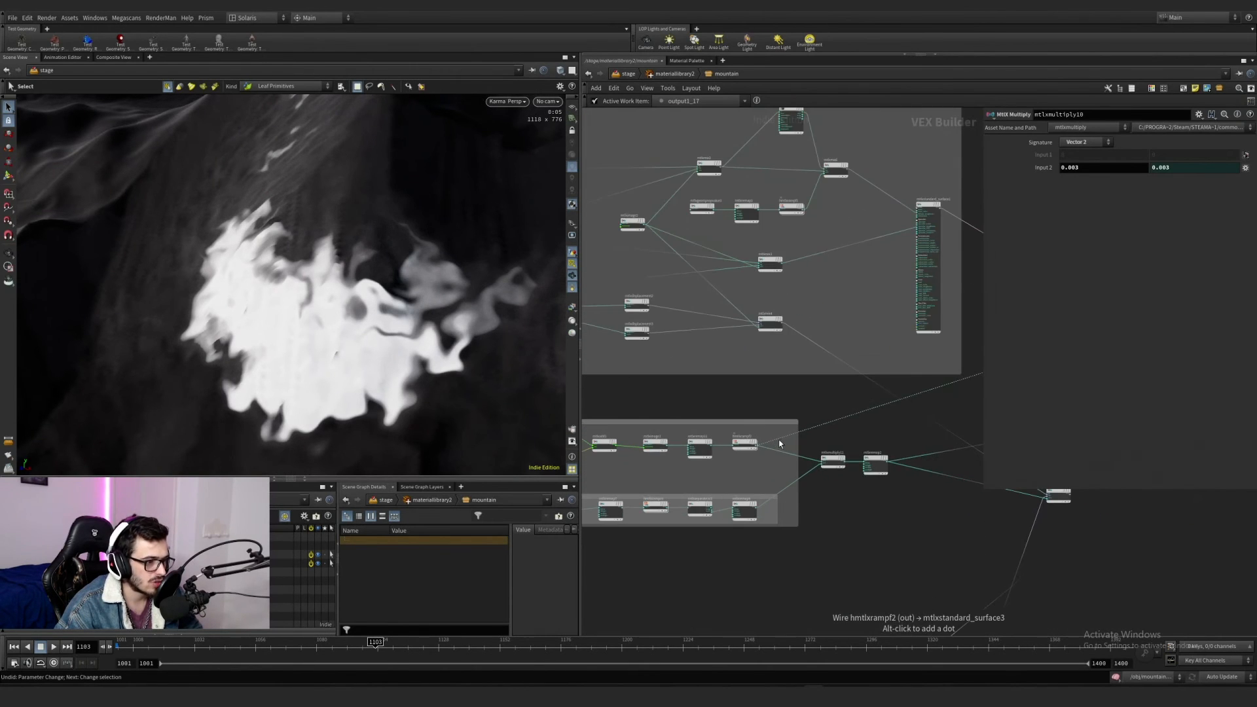
pyautogui.moveTo(757, 447); pyautogui.dragTo(757, 509)
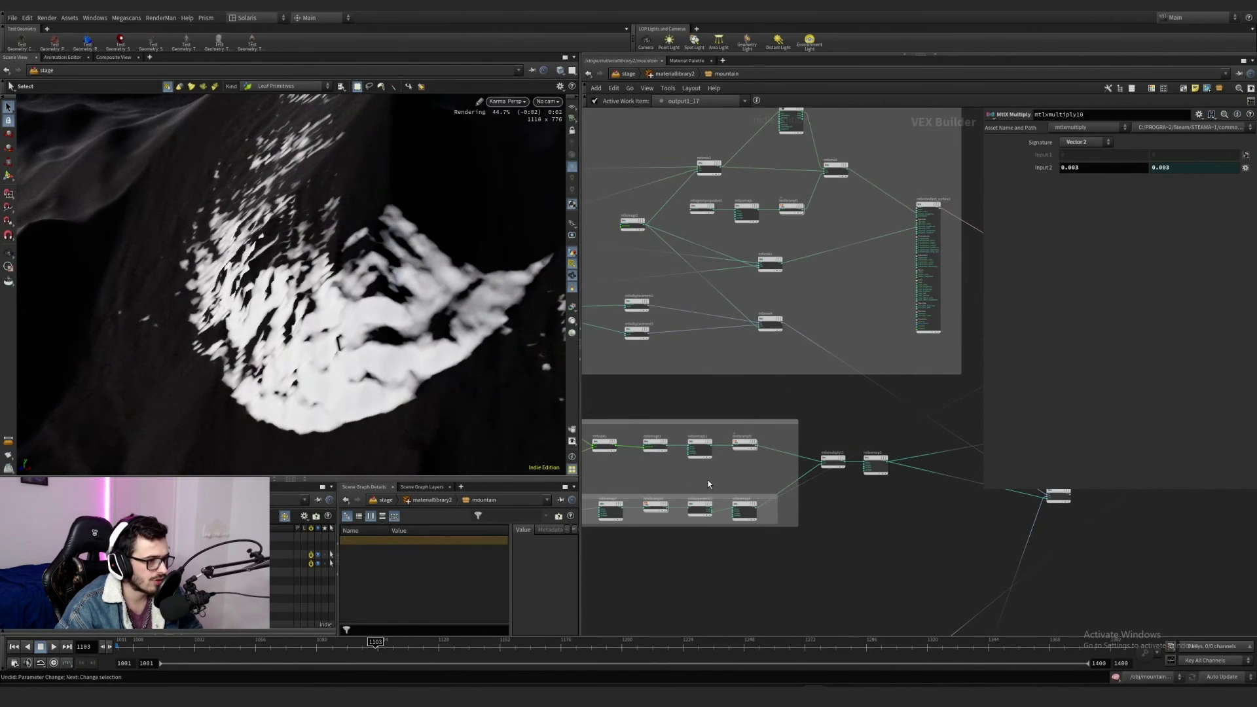
# Step: Inspect the mtlxgeompropvalue4 node that starts the lower row of the middle network box
pyautogui.scroll(5, 732, 452)
pyautogui.click(732, 447)
pyautogui.moveTo(800, 515); pyautogui.dragTo(669, 567, button='middle')
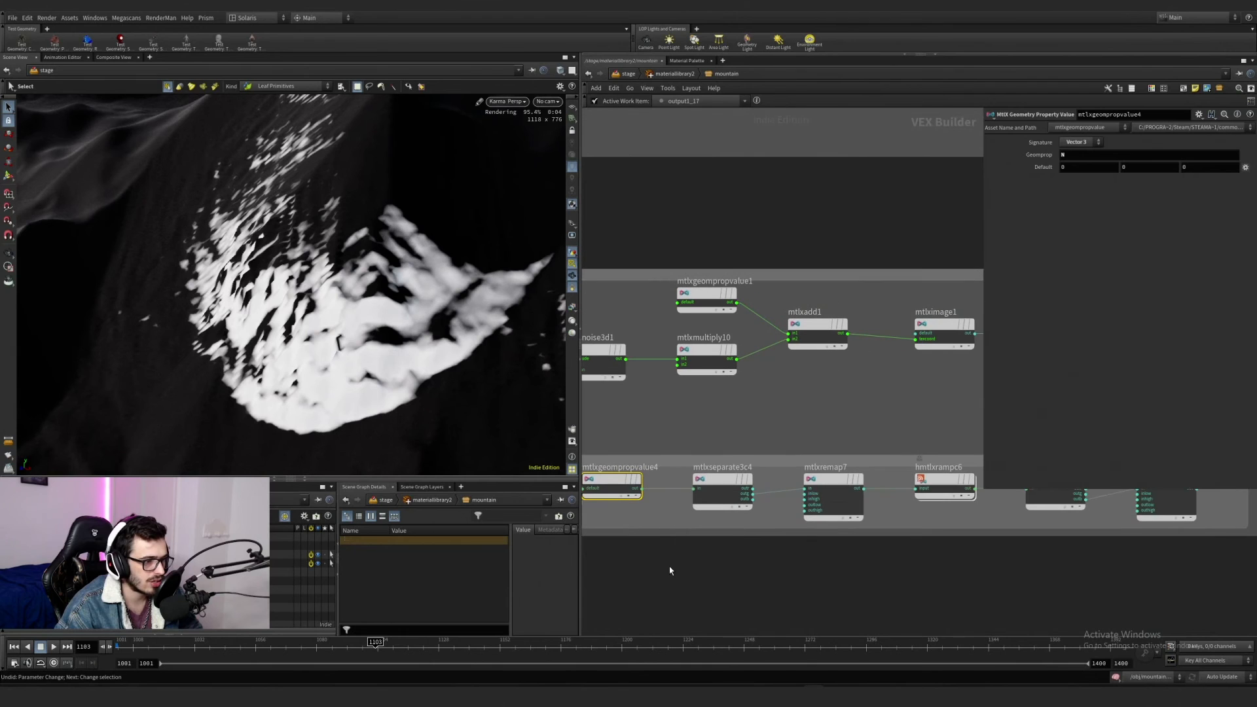
pyautogui.scroll(-5, 695, 521)
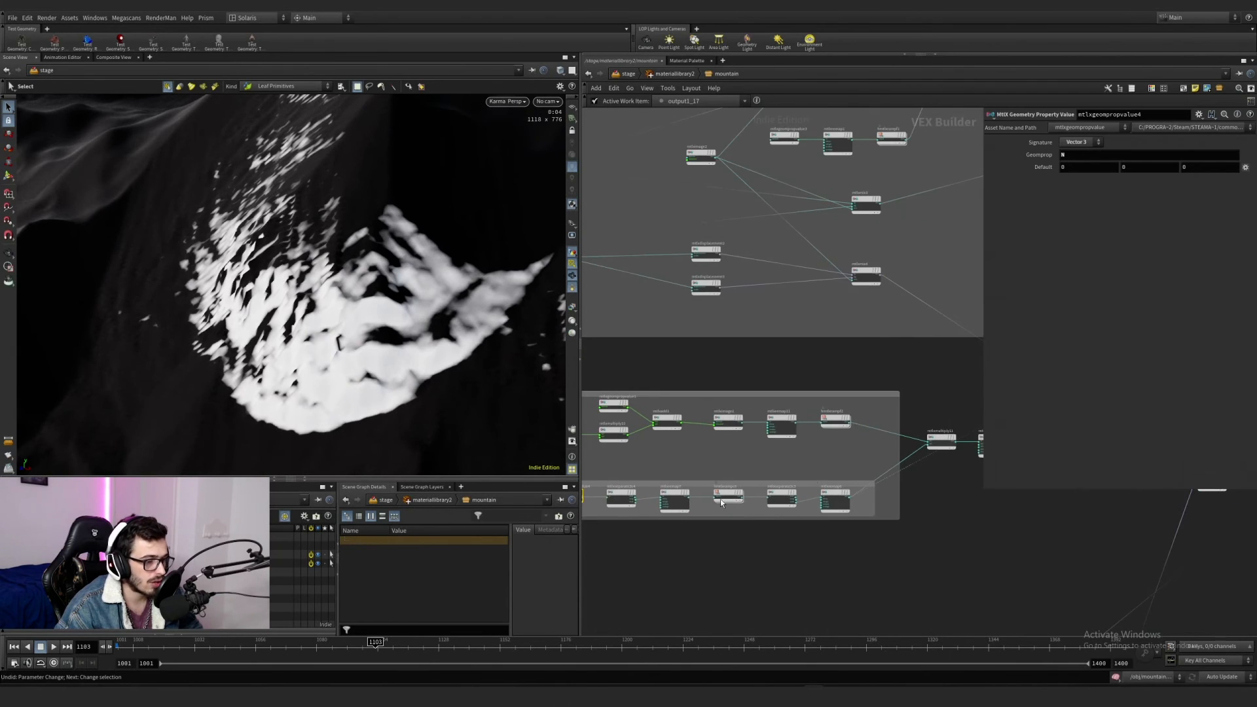
pyautogui.scroll(-3, 885, 486)
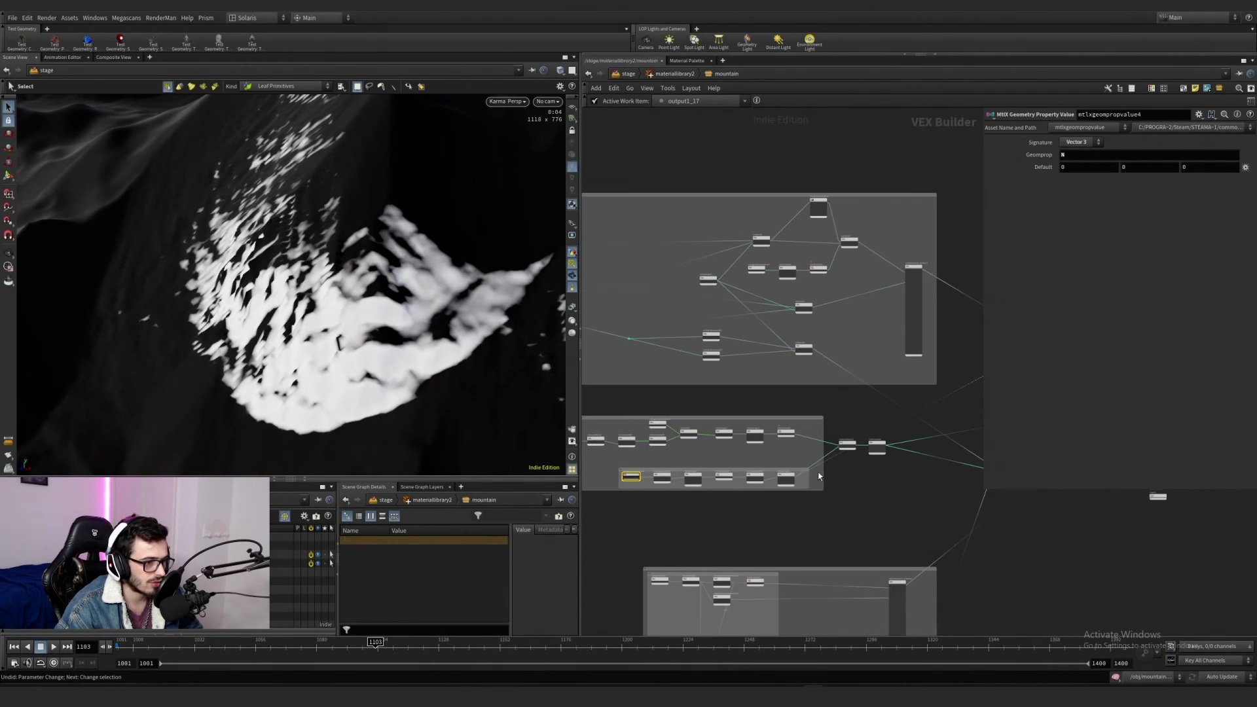
# Step: Move the preview connection back along the lower row to mtlxgeompropvalue4 and view its normals across the whole mountain
pyautogui.click(819, 476)
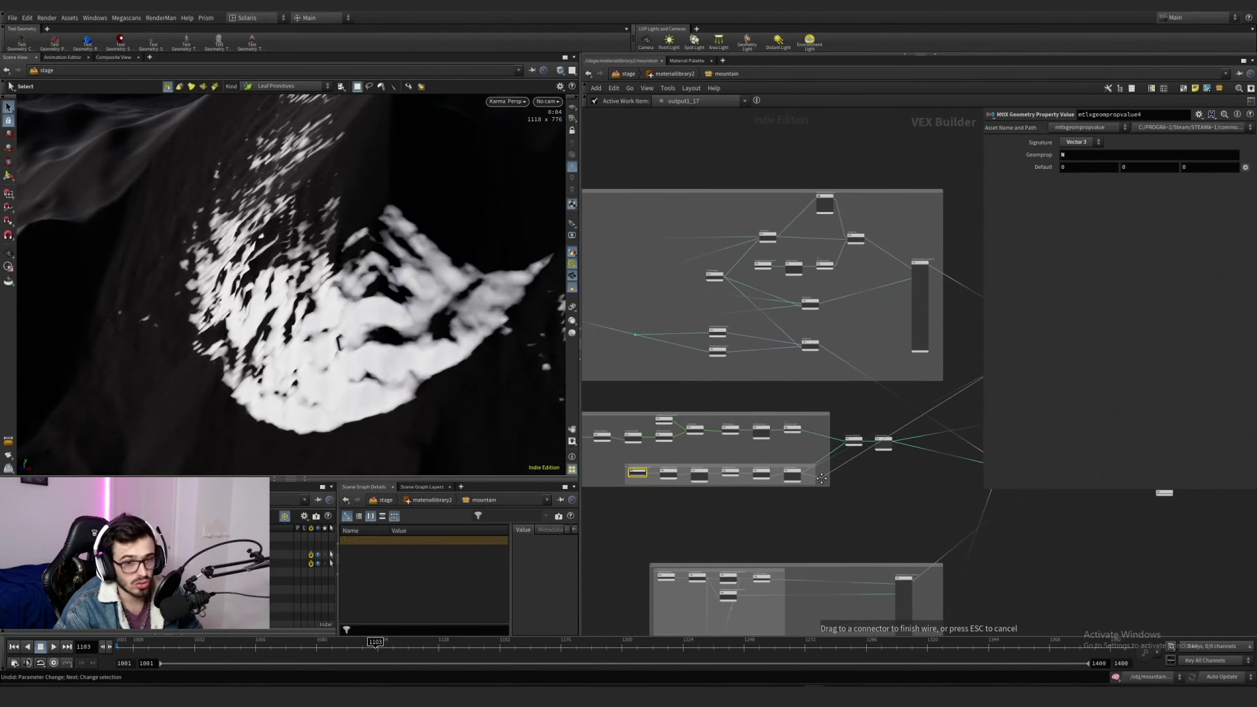
pyautogui.moveTo(822, 478); pyautogui.dragTo(884, 467, button='middle')
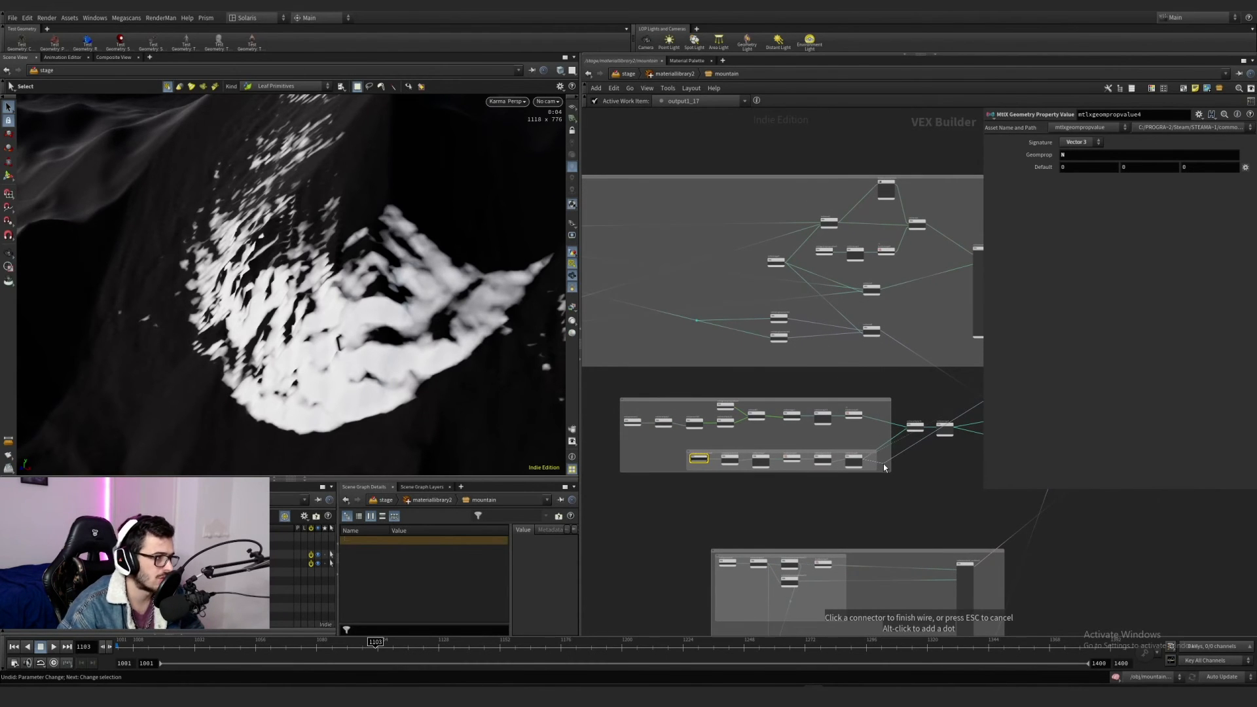
pyautogui.scroll(5, 773, 466)
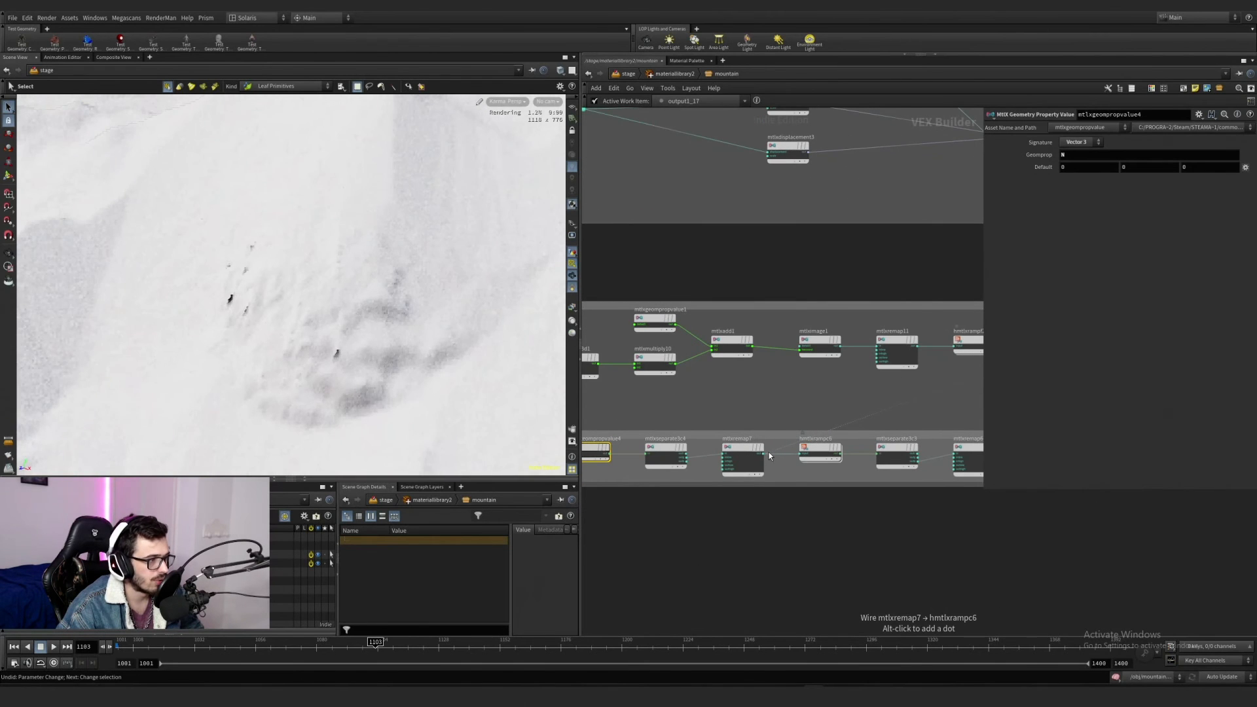
pyautogui.click(800, 450)
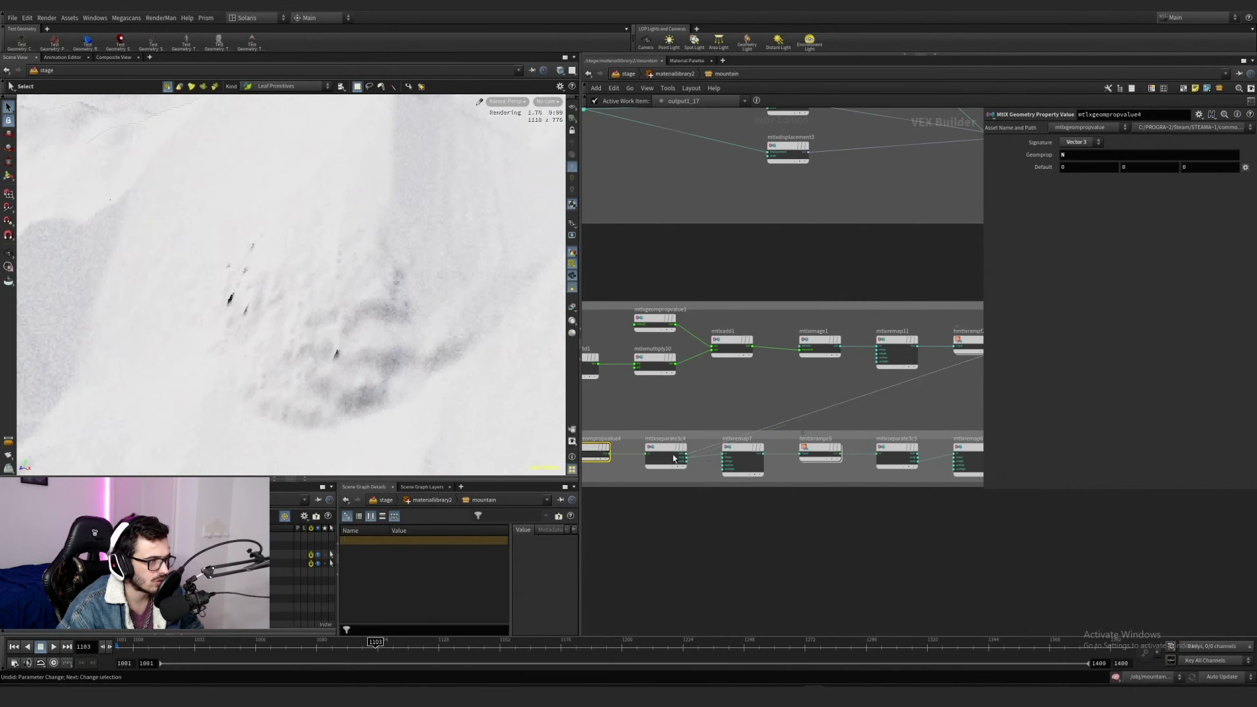
pyautogui.click(609, 451)
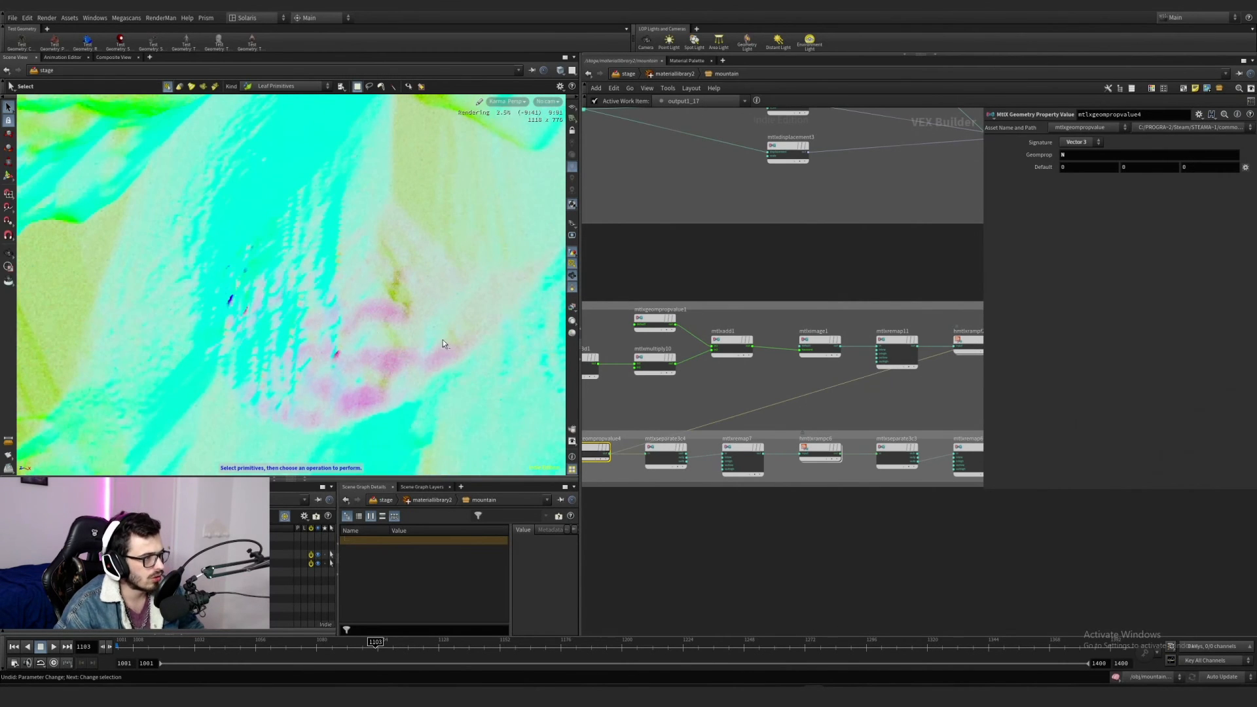
pyautogui.press('Escape')
pyautogui.keyDown('alt'); pyautogui.moveTo(291, 346); pyautogui.dragTo(288, 314, button='right'); pyautogui.keyUp('alt')
pyautogui.keyDown('alt'); pyautogui.moveTo(288, 315); pyautogui.dragTo(366, 340); pyautogui.keyUp('alt')
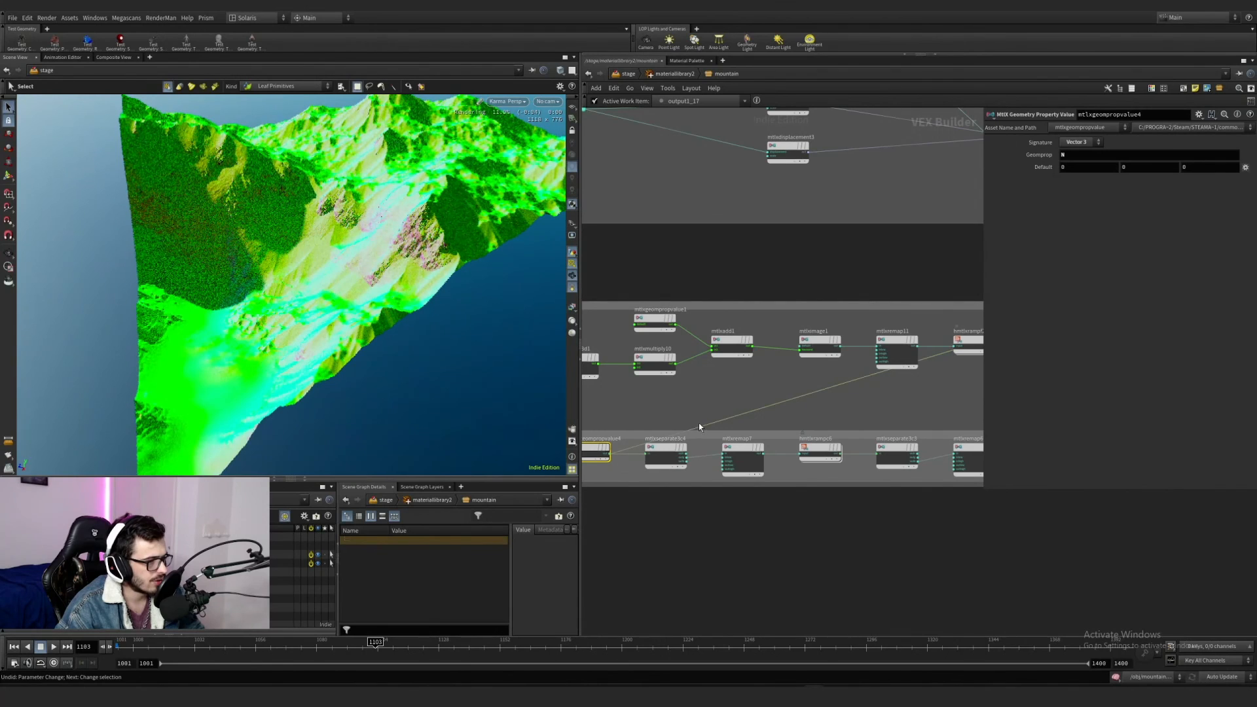
# Step: Preview the outg output of mtlxseparate3c4 and the output of mtlxremap7, and inspect the remap's range values
pyautogui.moveTo(701, 425); pyautogui.dragTo(688, 457)
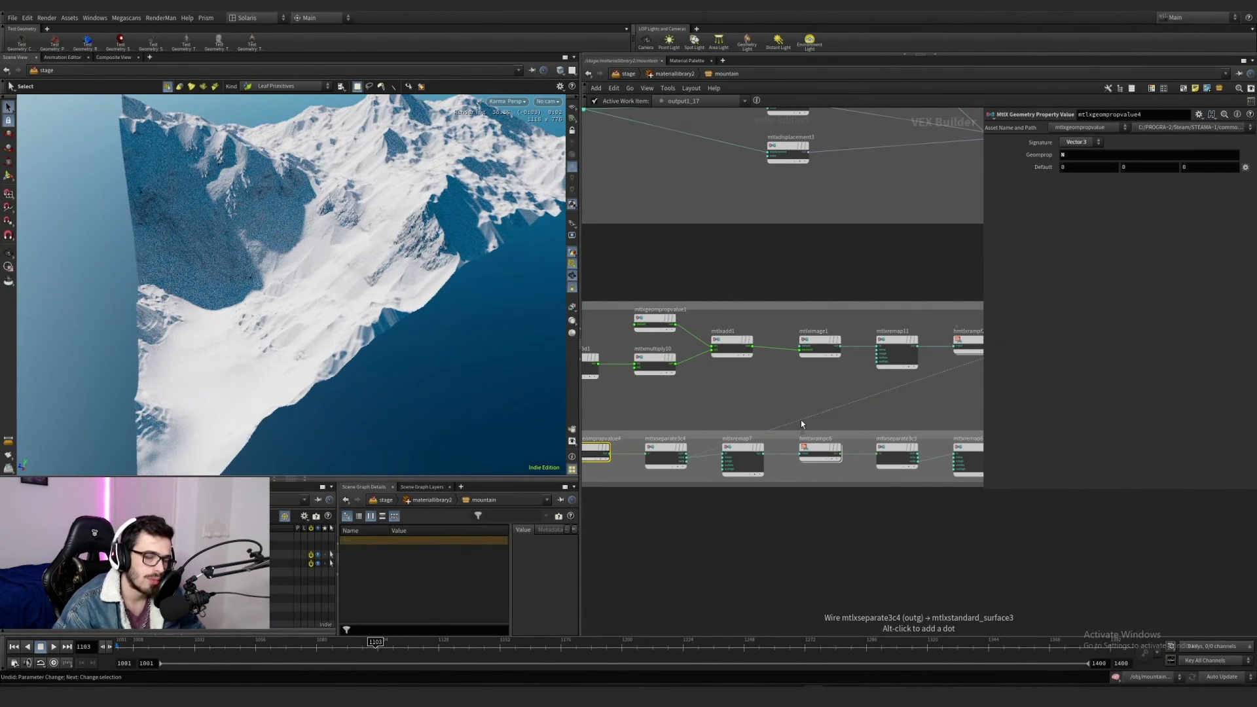
pyautogui.moveTo(799, 419); pyautogui.dragTo(767, 453)
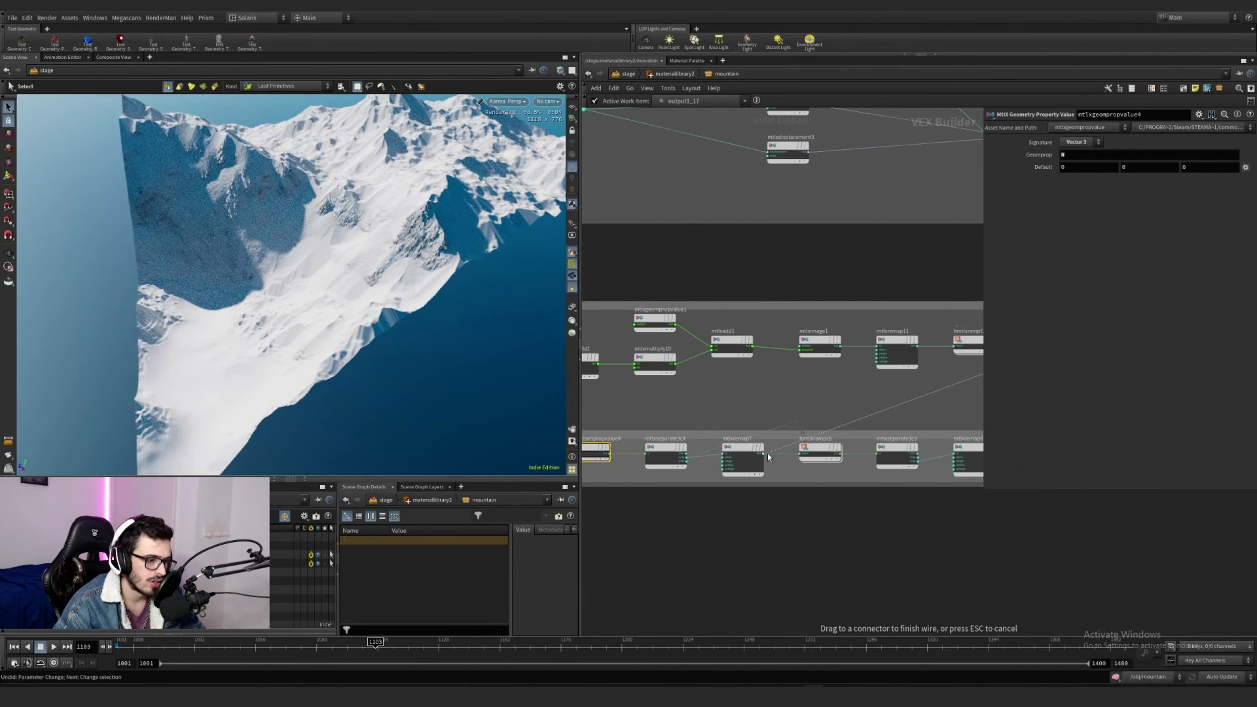
pyautogui.click(745, 459)
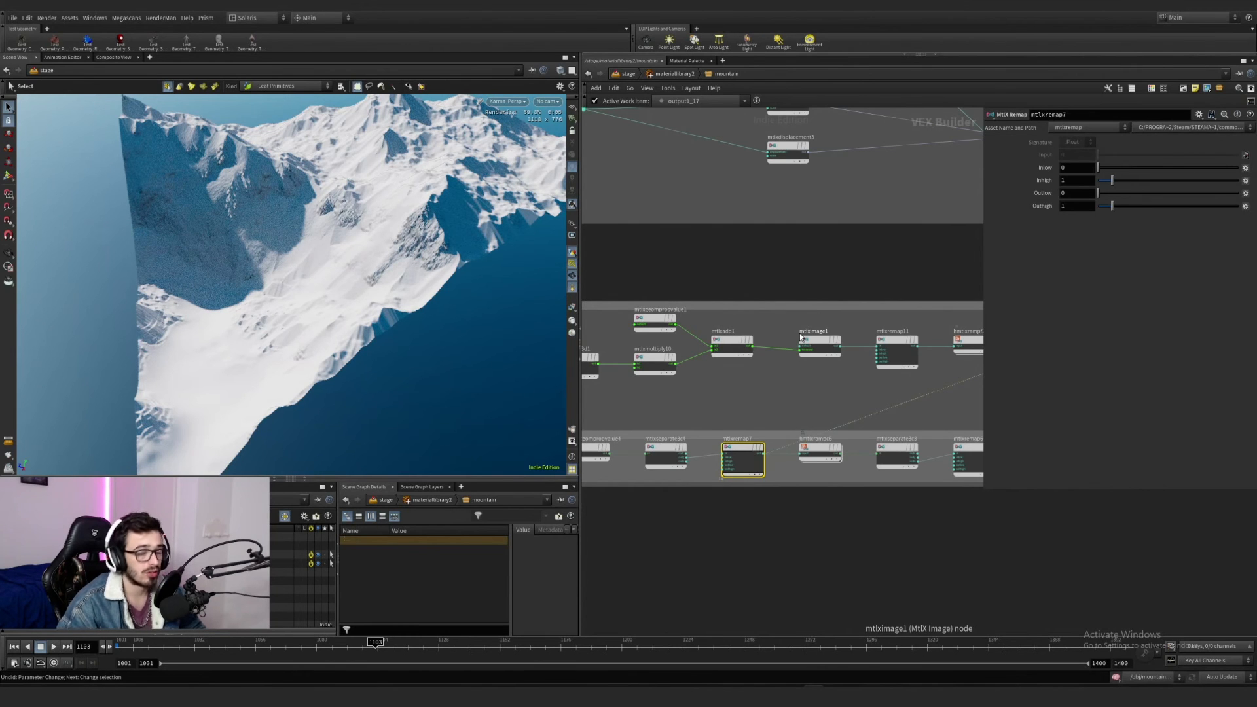
# Step: Preview the colour ramp hmtlxrampc6 on the mountain and inspect its red, green and blue points
pyautogui.moveTo(857, 420); pyautogui.dragTo(743, 398, button='middle')
pyautogui.scroll(2, 746, 399)
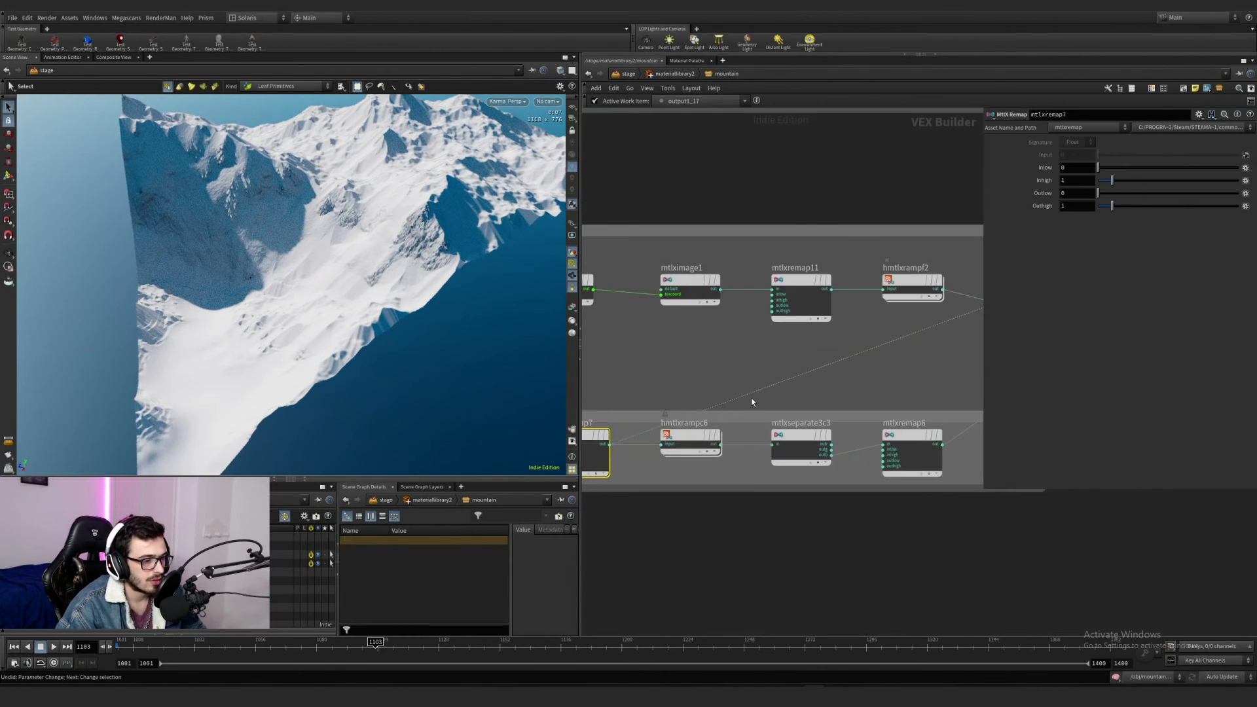
pyautogui.moveTo(750, 394); pyautogui.dragTo(726, 447)
pyautogui.click(726, 446)
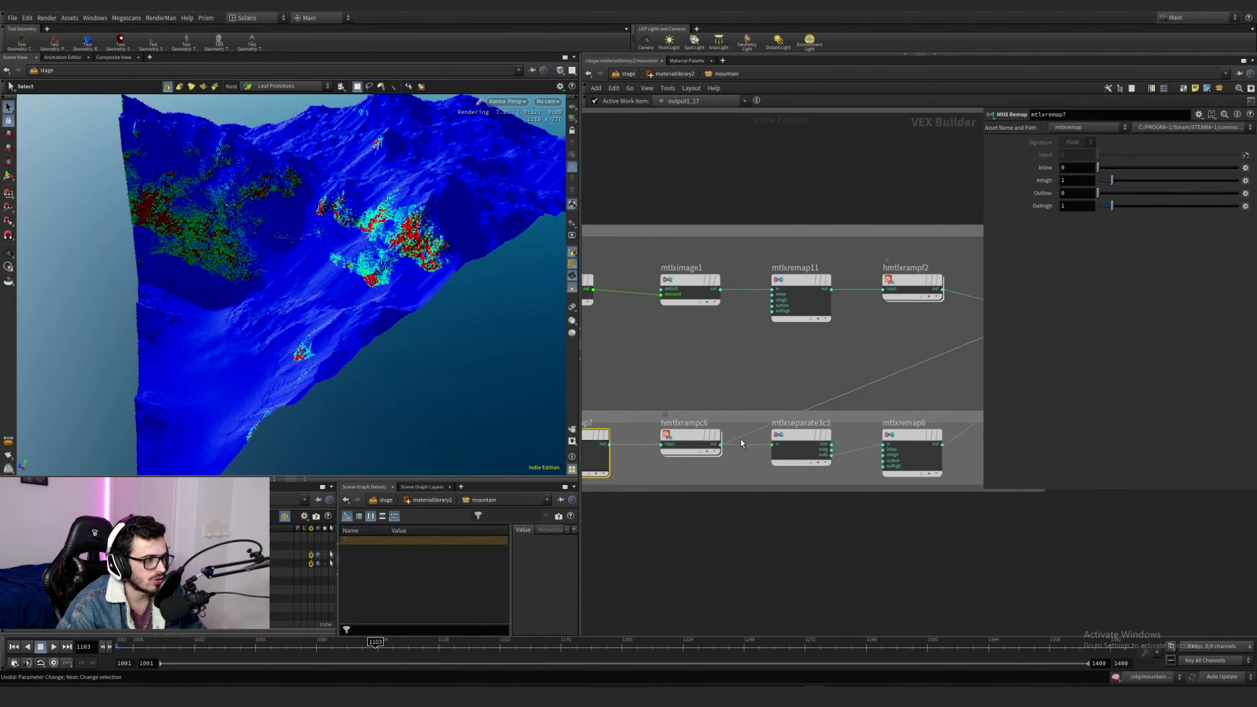
pyautogui.click(709, 429)
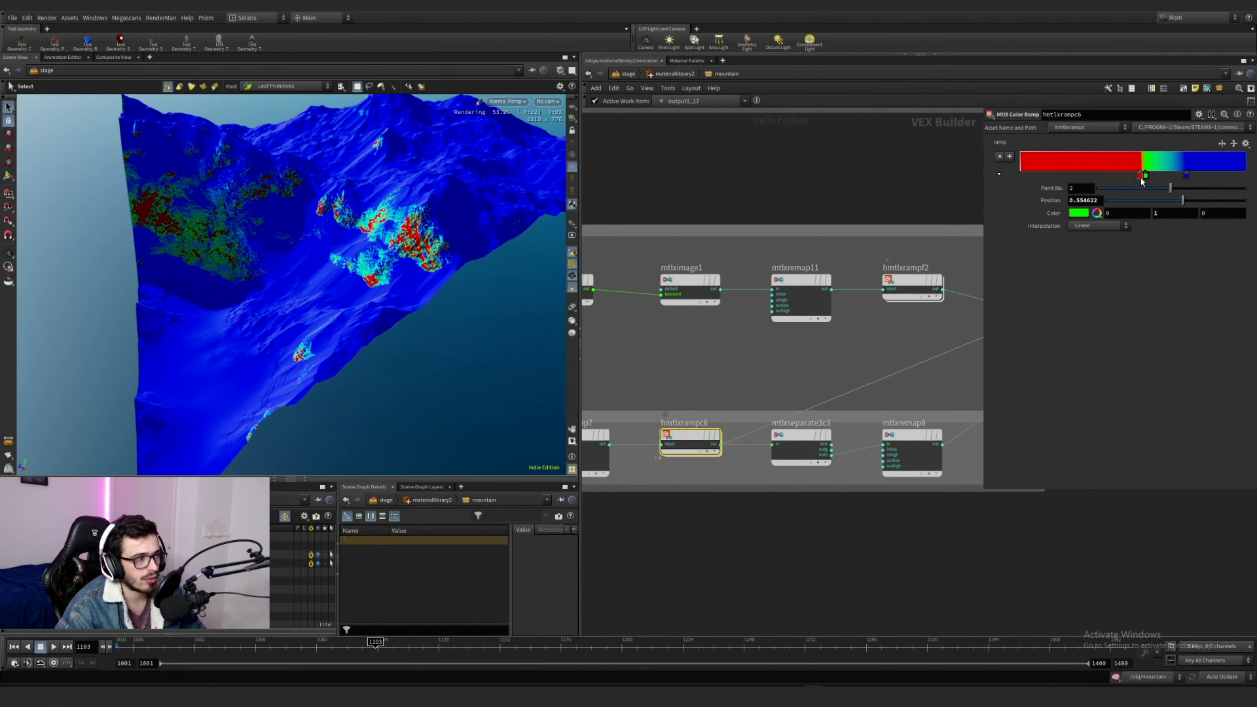
# Step: Try moving the red point of hmtlxrampc6 to position 0.231441 and undo the ramp change
pyautogui.moveTo(1140, 176); pyautogui.dragTo(1073, 175)
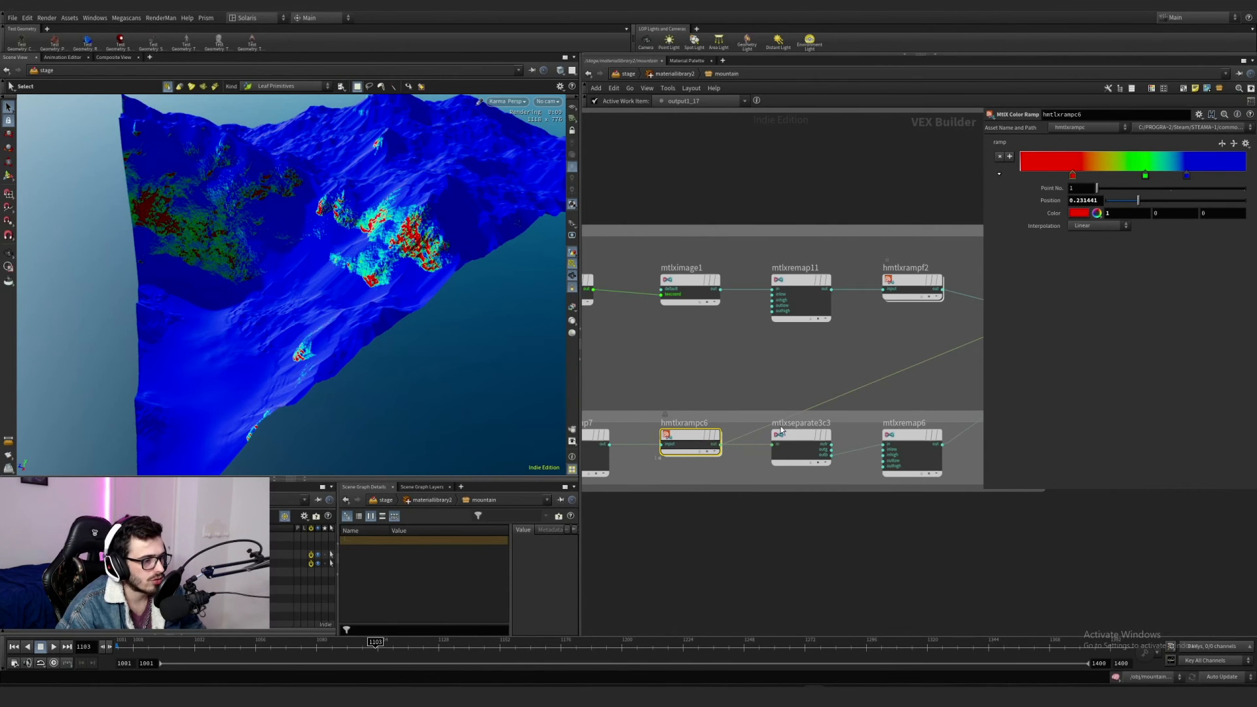
pyautogui.hotkey('ctrl', 'z')
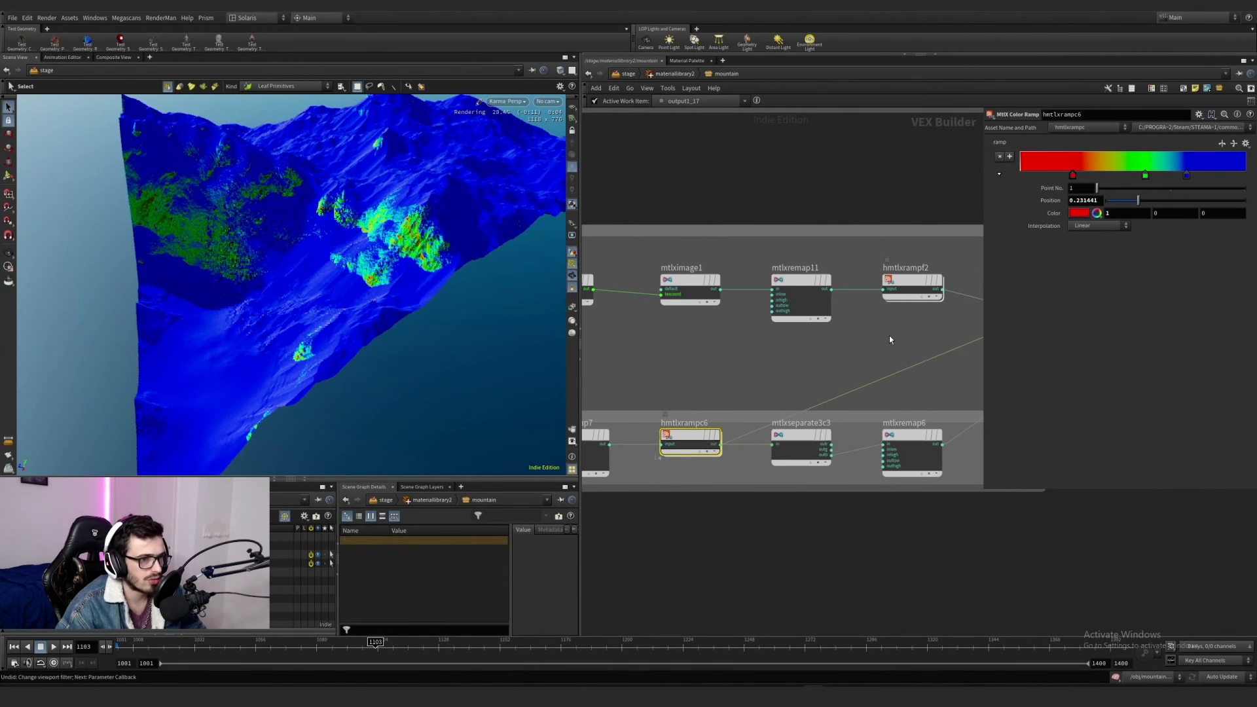
pyautogui.hotkey('ctrl', 'z')
pyautogui.hotkey('ctrl', 'z')
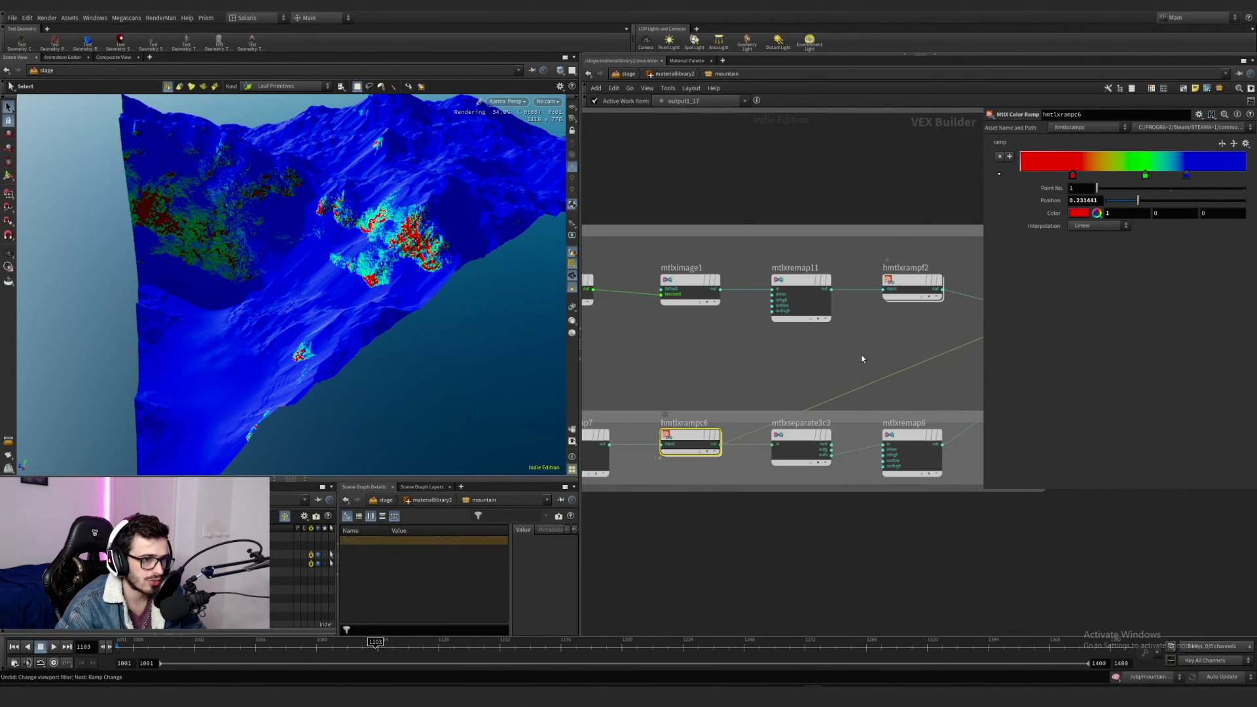
pyautogui.hotkey('ctrl', 'z')
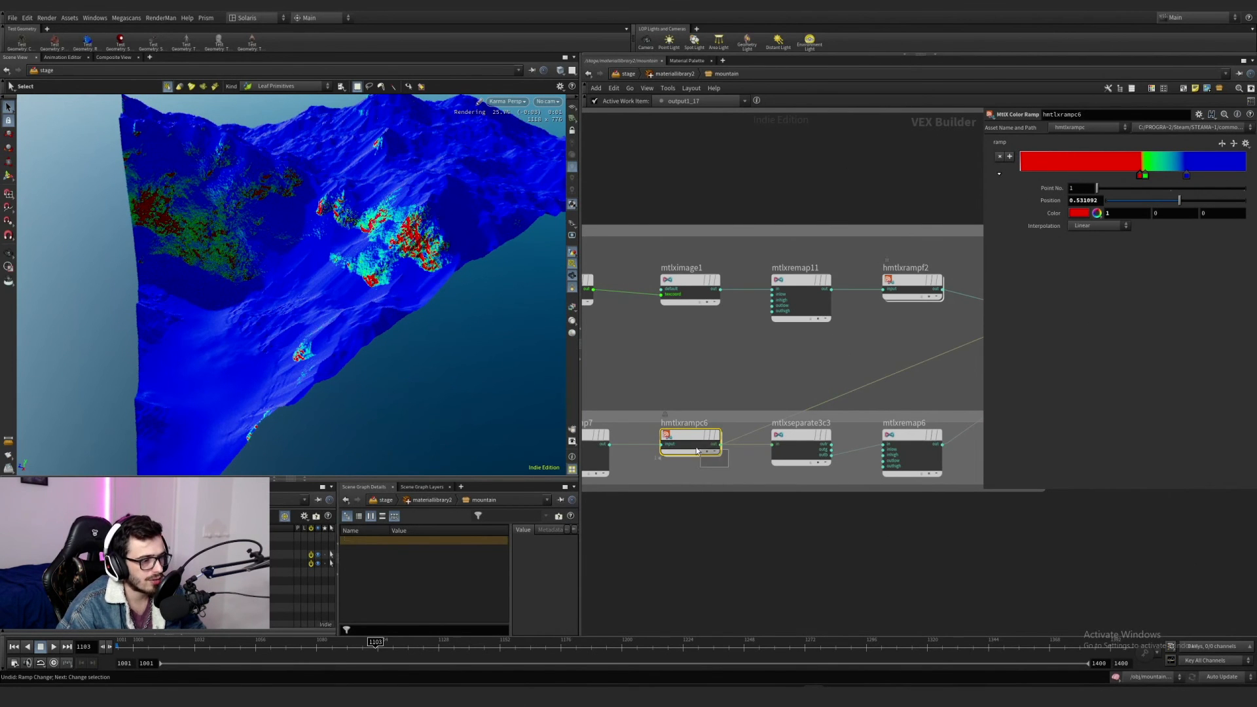
pyautogui.press('Escape')
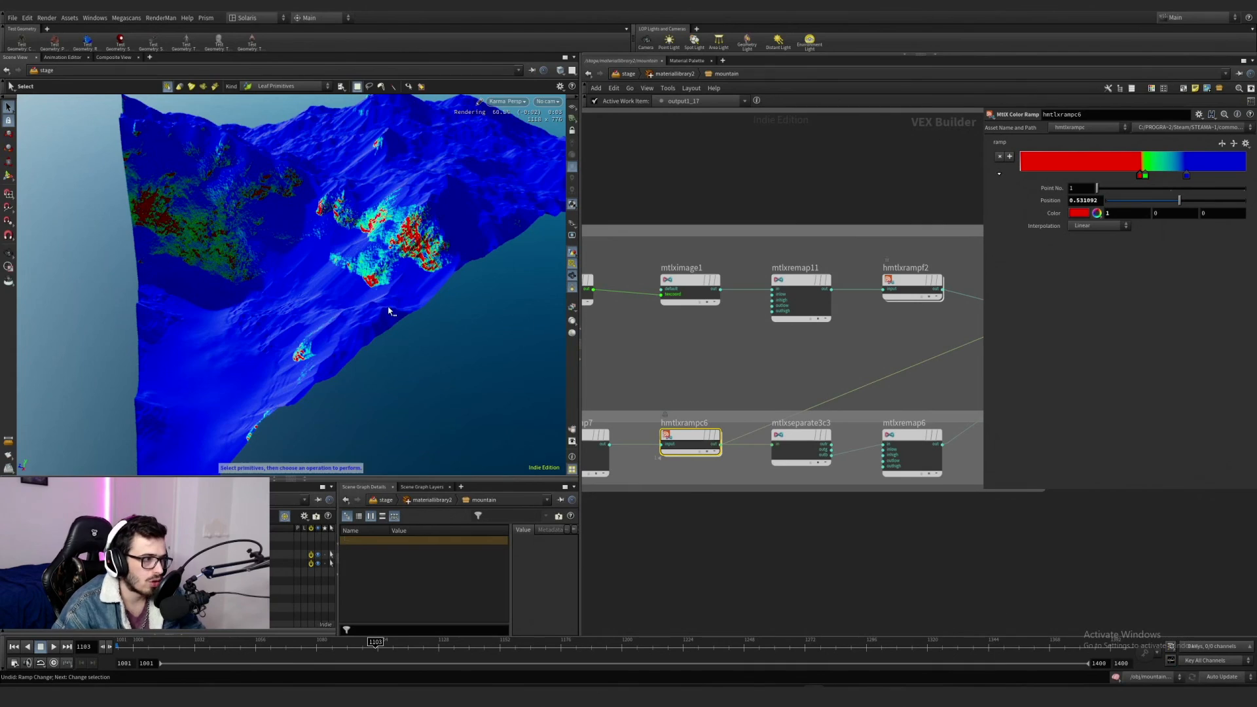
# Step: Preview the blue channel output of mtlxseparate3c3 and the output of mtlxremap6 on the rocky part of the mountain
pyautogui.scroll(3, 447, 286)
pyautogui.keyDown('alt'); pyautogui.moveTo(447, 286); pyautogui.dragTo(407, 274); pyautogui.keyUp('alt')
pyautogui.scroll(3, 407, 274)
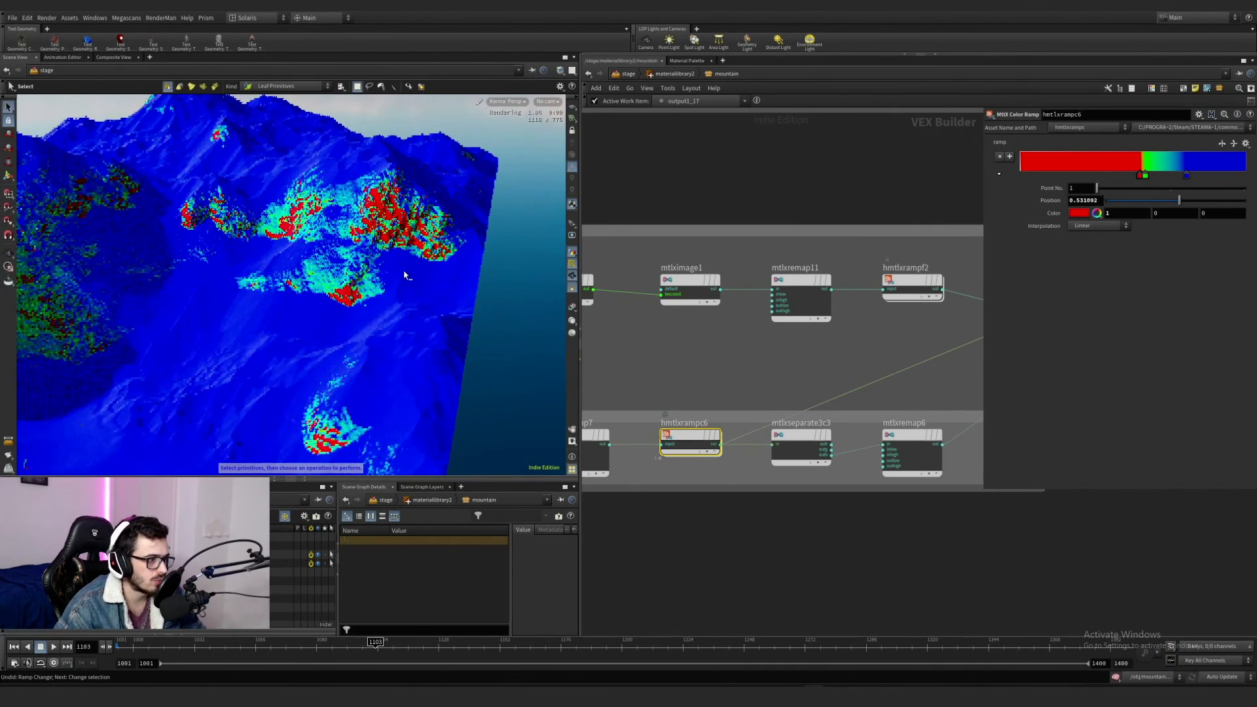
pyautogui.click(831, 456)
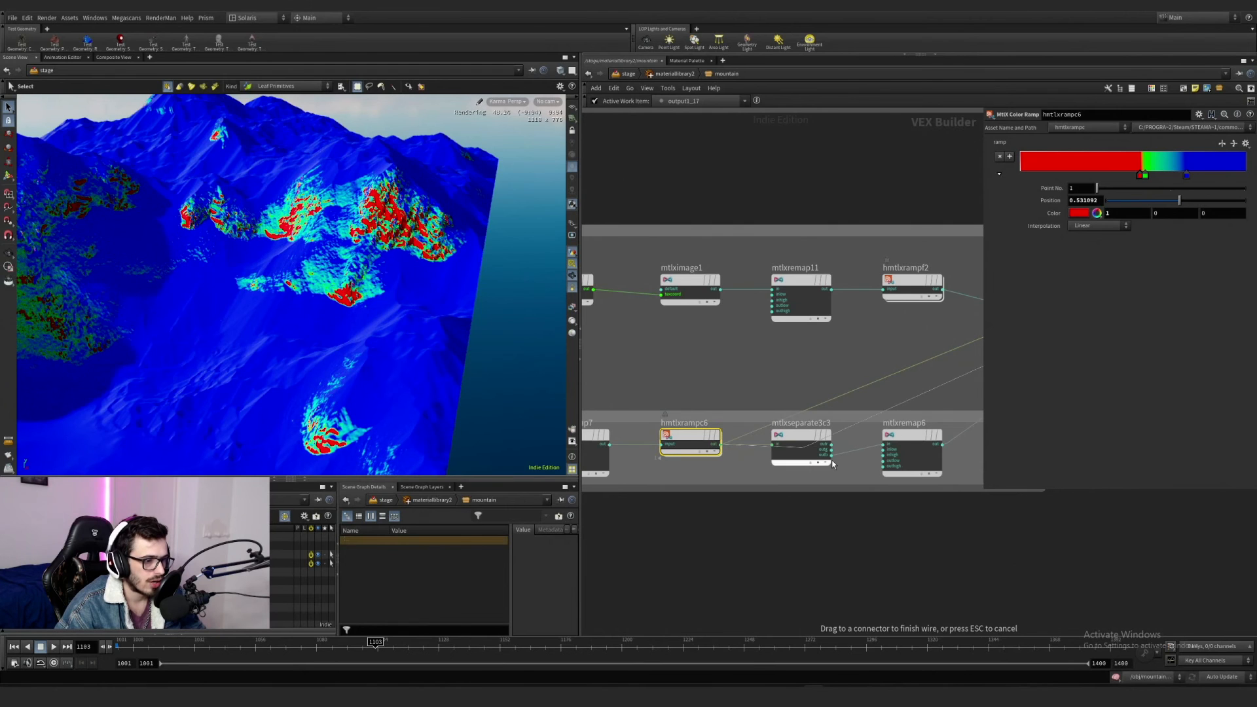
pyautogui.hotkey('ctrl', 'z')
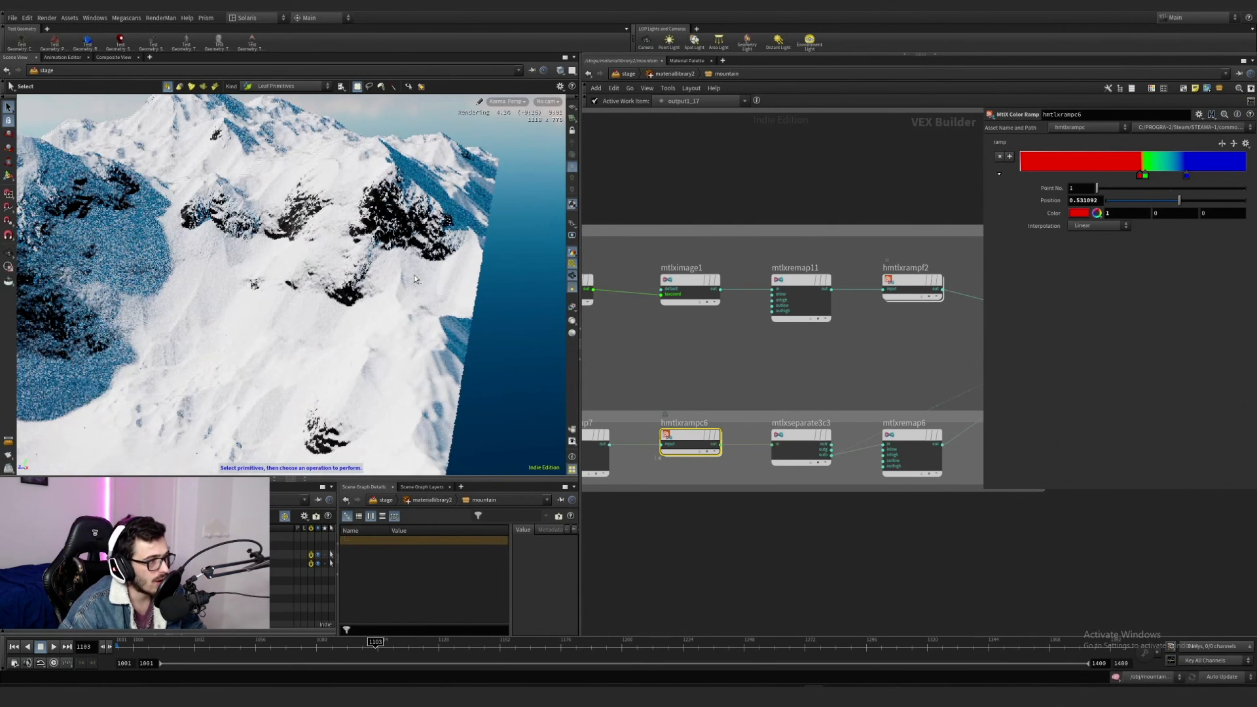
pyautogui.moveTo(961, 377); pyautogui.dragTo(706, 421, button='middle')
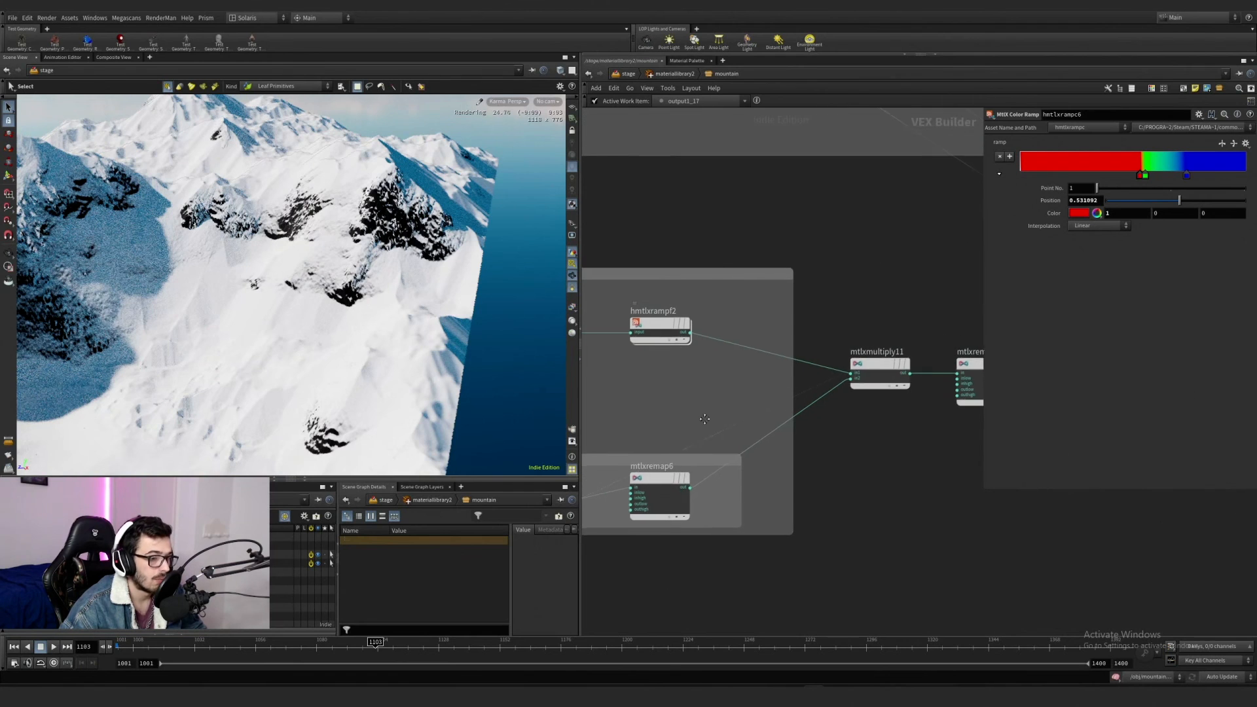
pyautogui.click(695, 485)
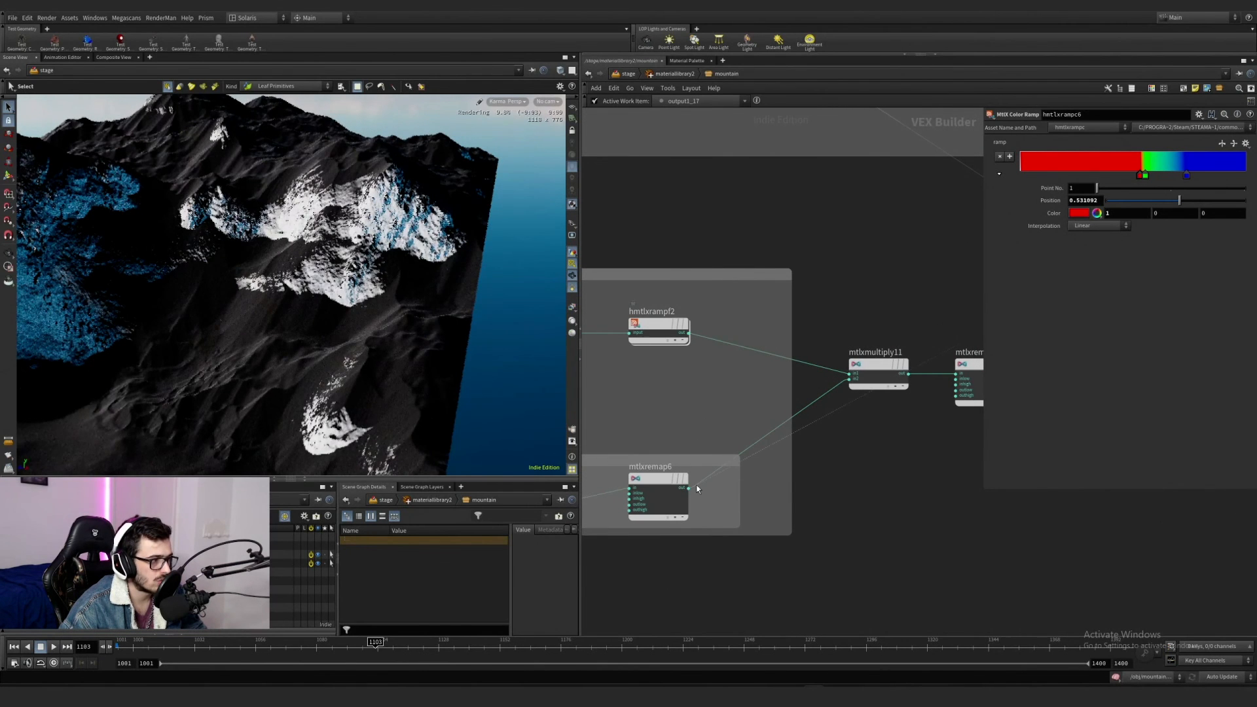
# Step: Preview the outputs of mtlxmultiply11 and mtlxremap2 on the mountain, and inspect the range values of mtlxremap2
pyautogui.moveTo(877, 462); pyautogui.dragTo(740, 488, button='middle')
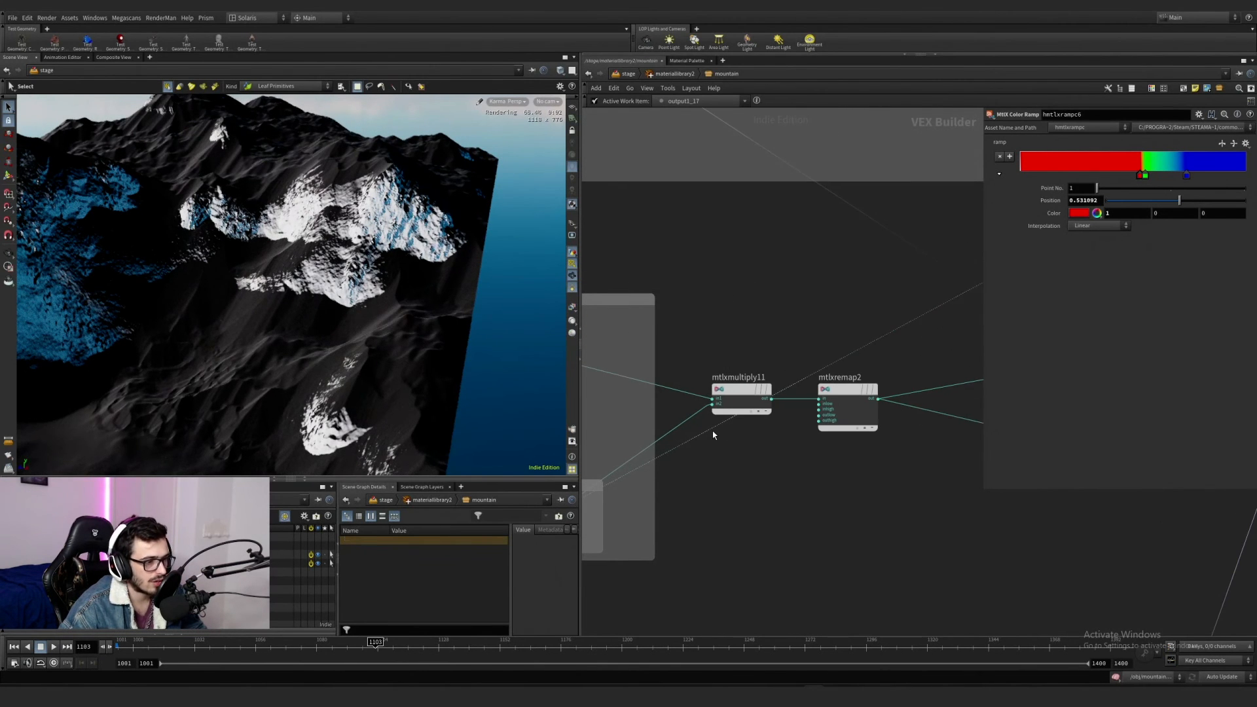
pyautogui.click(772, 399)
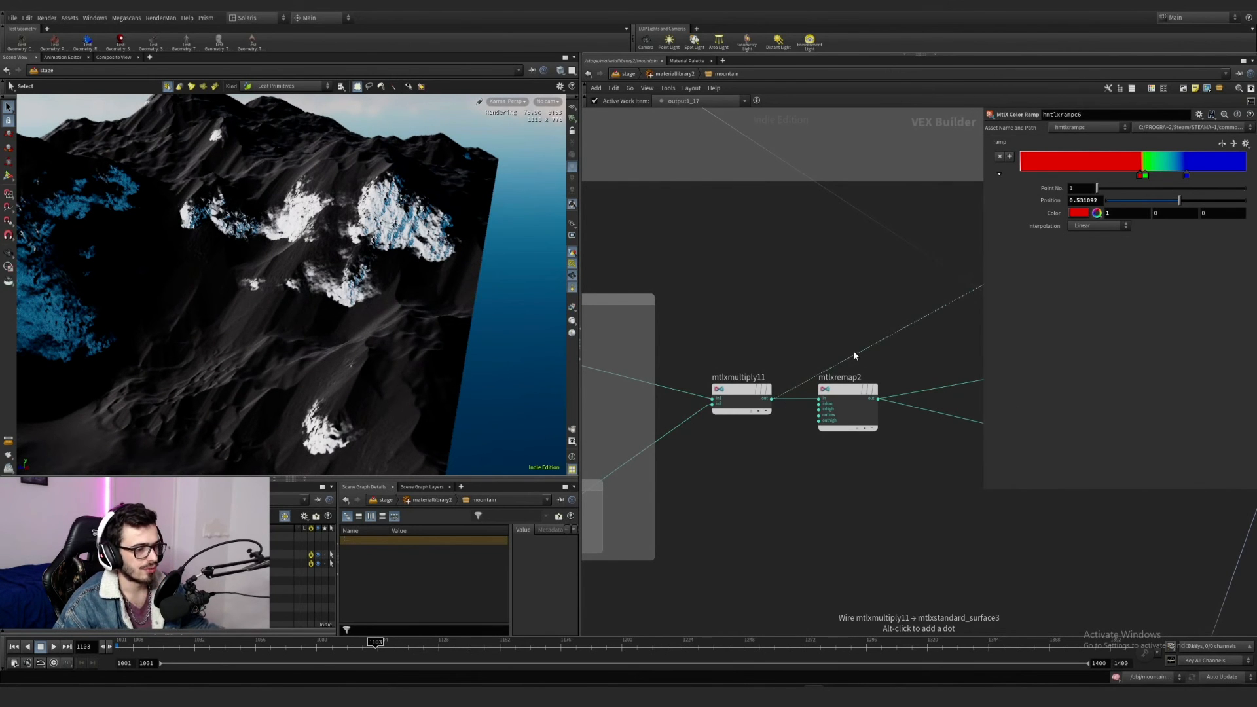
pyautogui.click(879, 399)
pyautogui.click(884, 404)
pyautogui.click(856, 416)
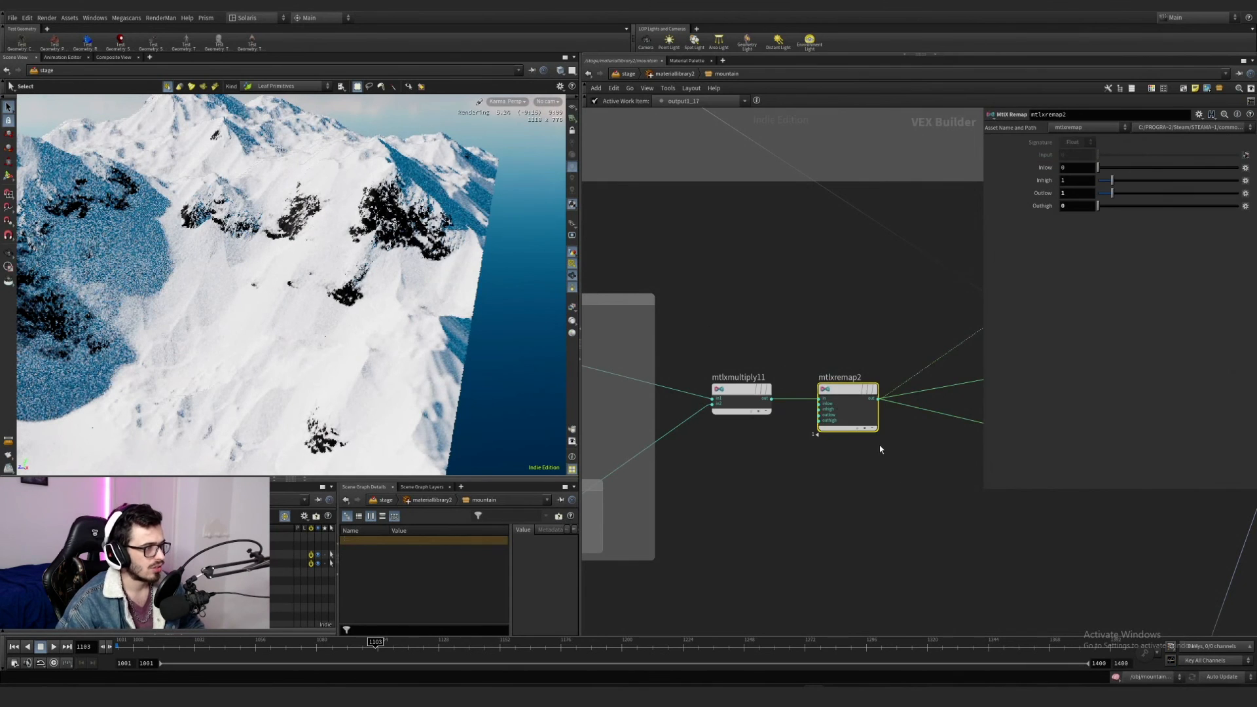
# Step: Reconnect the final mix node to surface_output in place of mtlxstandard_surface3
pyautogui.moveTo(864, 494); pyautogui.dragTo(687, 477, button='middle')
pyautogui.scroll(-4, 687, 479)
pyautogui.moveTo(717, 462); pyautogui.dragTo(667, 410)
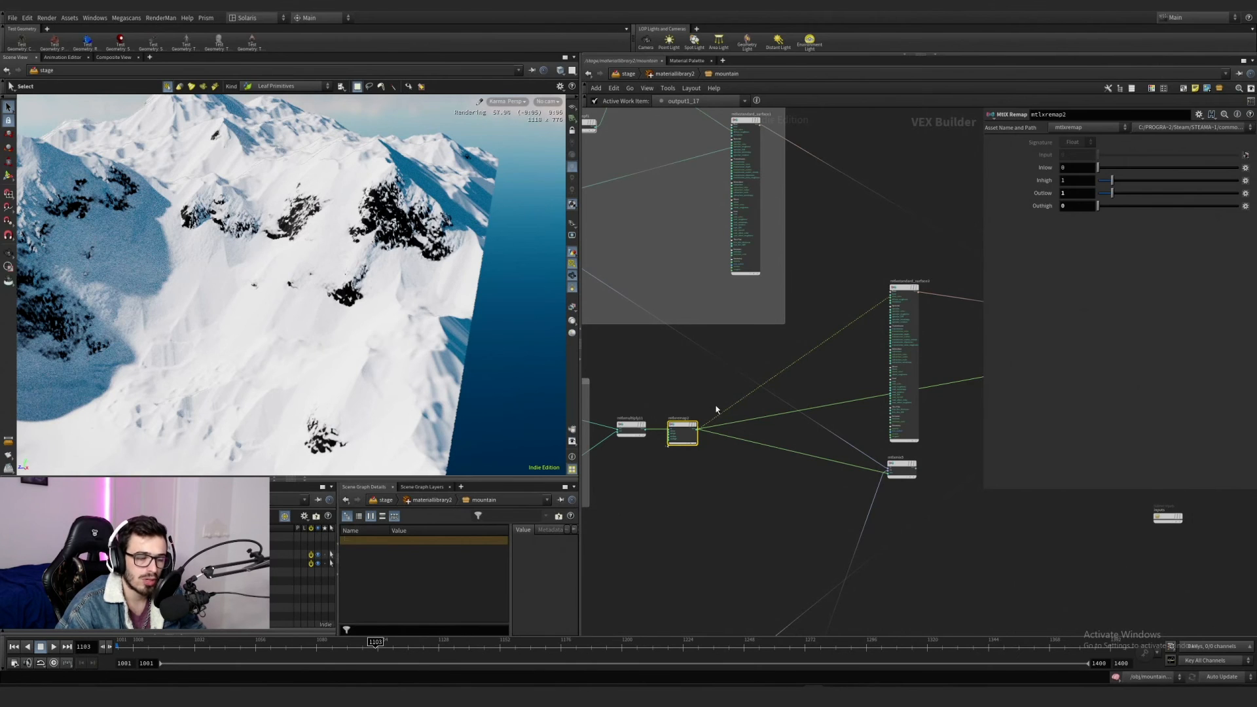
pyautogui.scroll(-6, 716, 410)
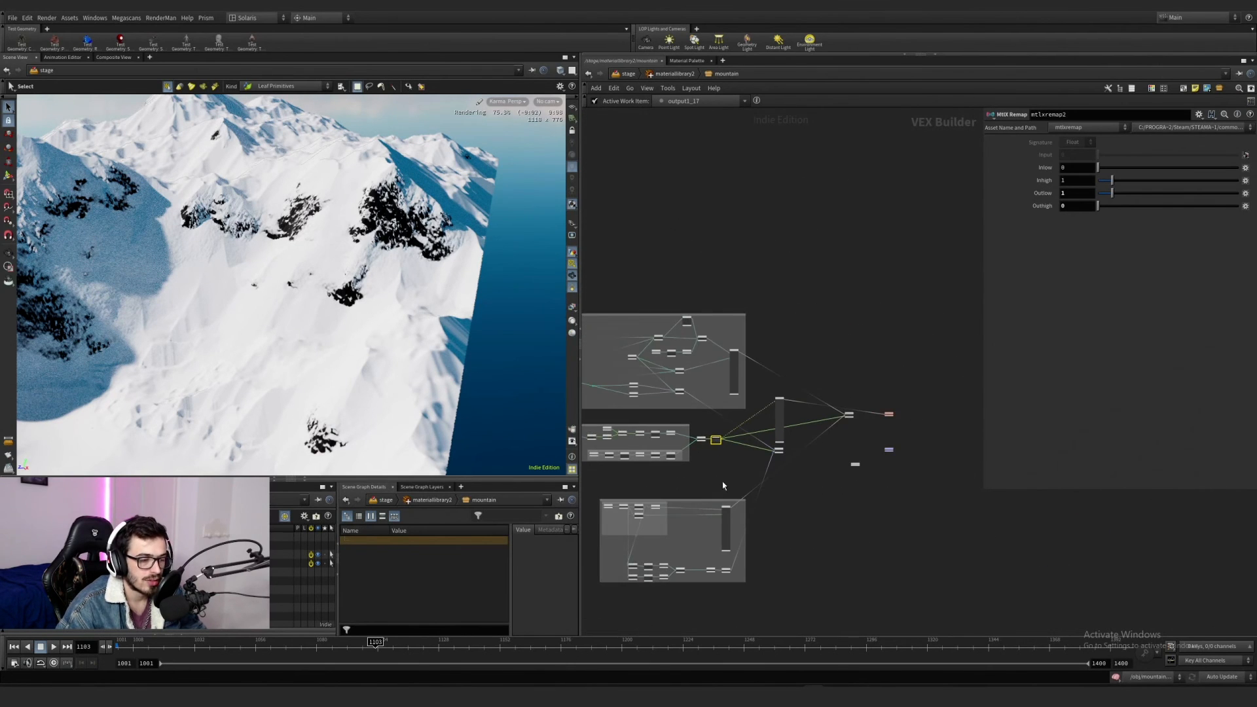
pyautogui.scroll(5, 722, 485)
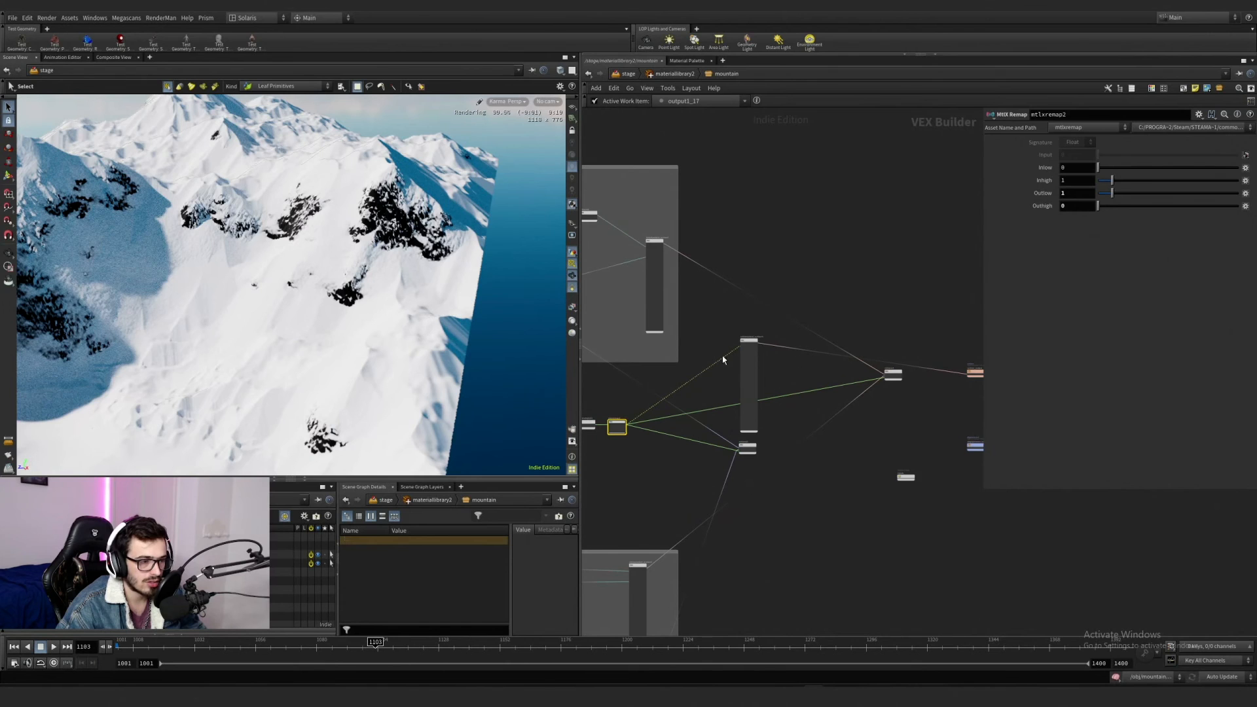
pyautogui.moveTo(786, 382); pyautogui.dragTo(671, 404, button='middle')
pyautogui.scroll(4, 779, 385)
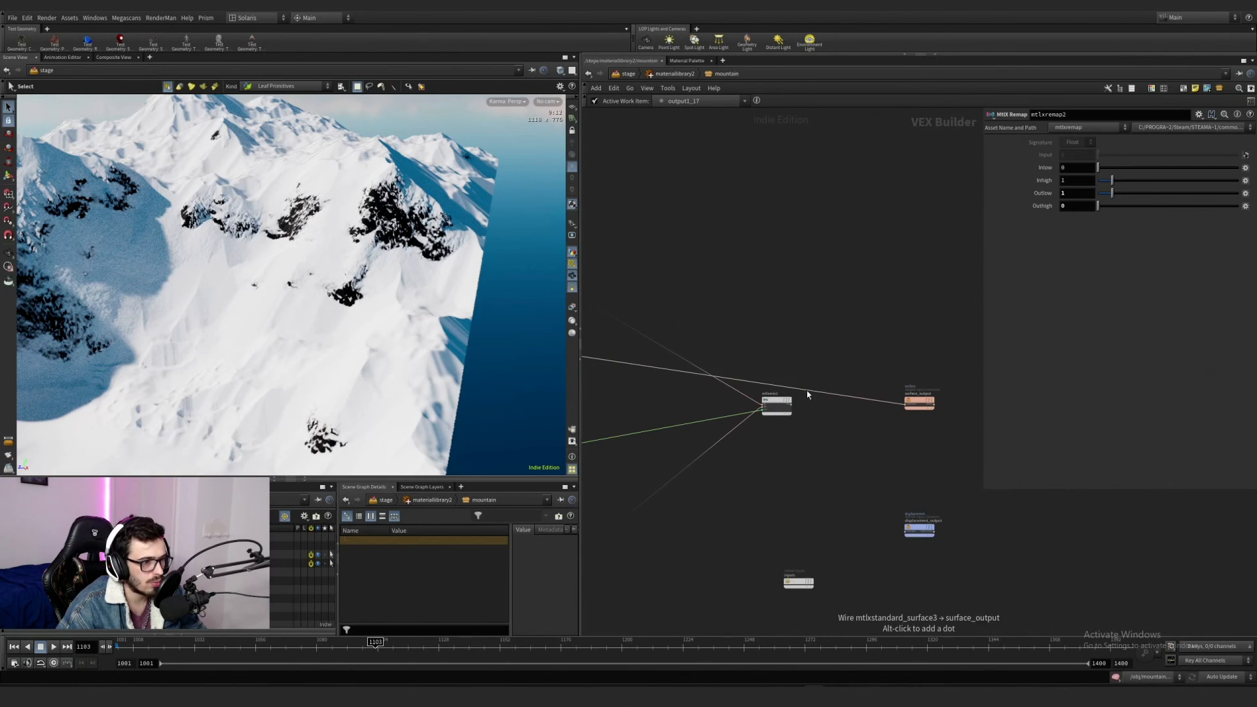
pyautogui.moveTo(807, 391); pyautogui.dragTo(792, 405)
# Step: Look through the camFinal camera in the viewport to view the full mountain material
pyautogui.scroll(-5, 779, 462)
pyautogui.moveTo(674, 540); pyautogui.dragTo(746, 502, button='middle')
pyautogui.scroll(5, 830, 385)
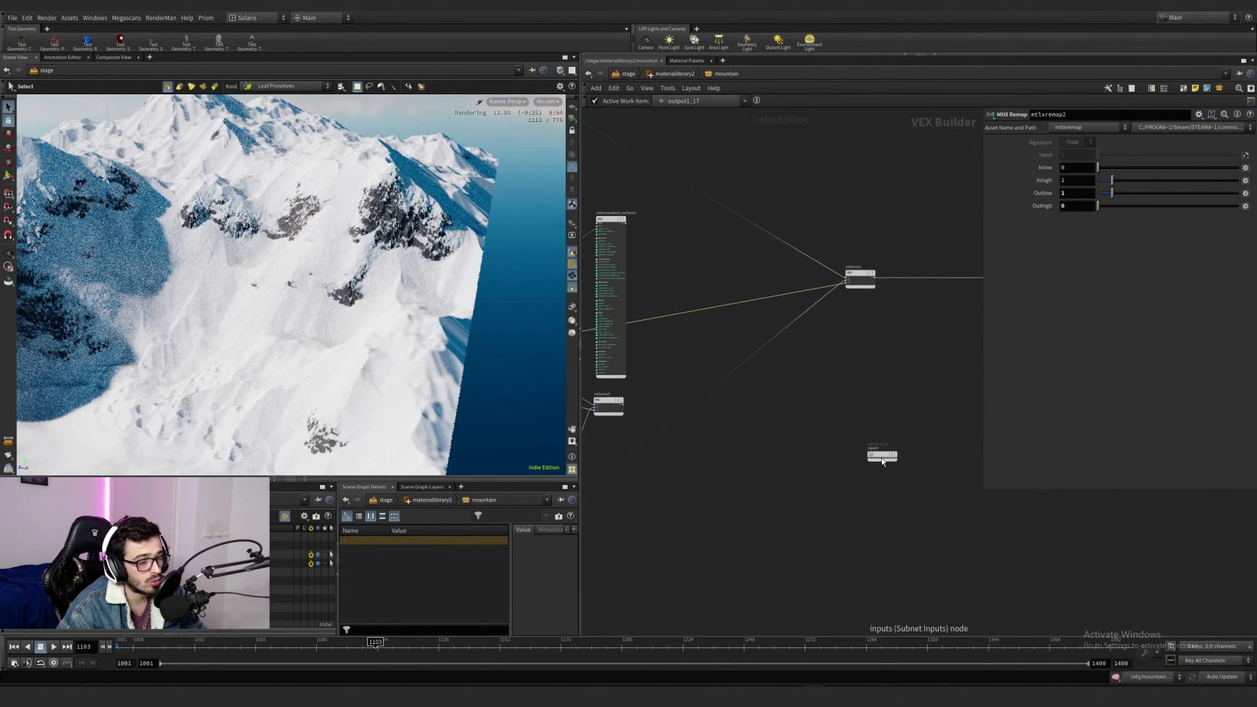
pyautogui.scroll(-3, 788, 481)
pyautogui.scroll(3, 725, 442)
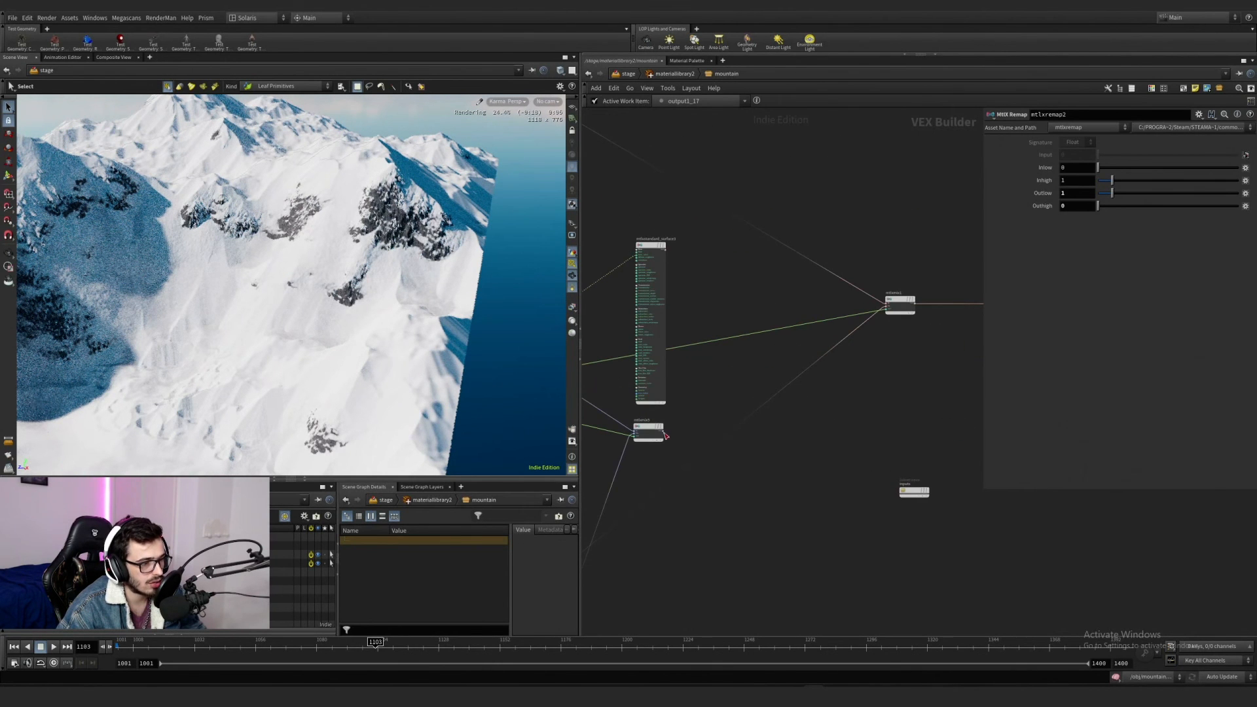
pyautogui.click(547, 101)
pyautogui.click(560, 115)
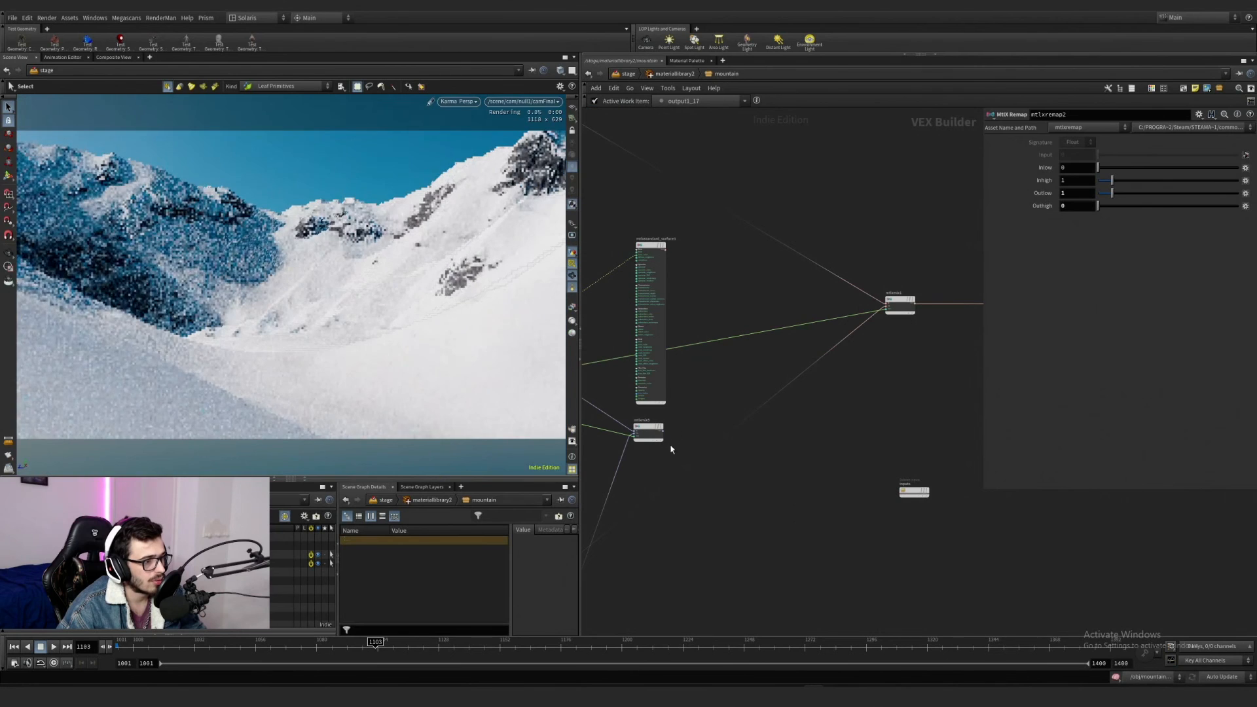
# Step: Connect the mix node below mtlxstandard_surface3 to displacement_output
pyautogui.click(663, 431)
pyautogui.moveTo(910, 463); pyautogui.dragTo(647, 455, button='middle')
pyautogui.scroll(3, 770, 419)
pyautogui.click(761, 423)
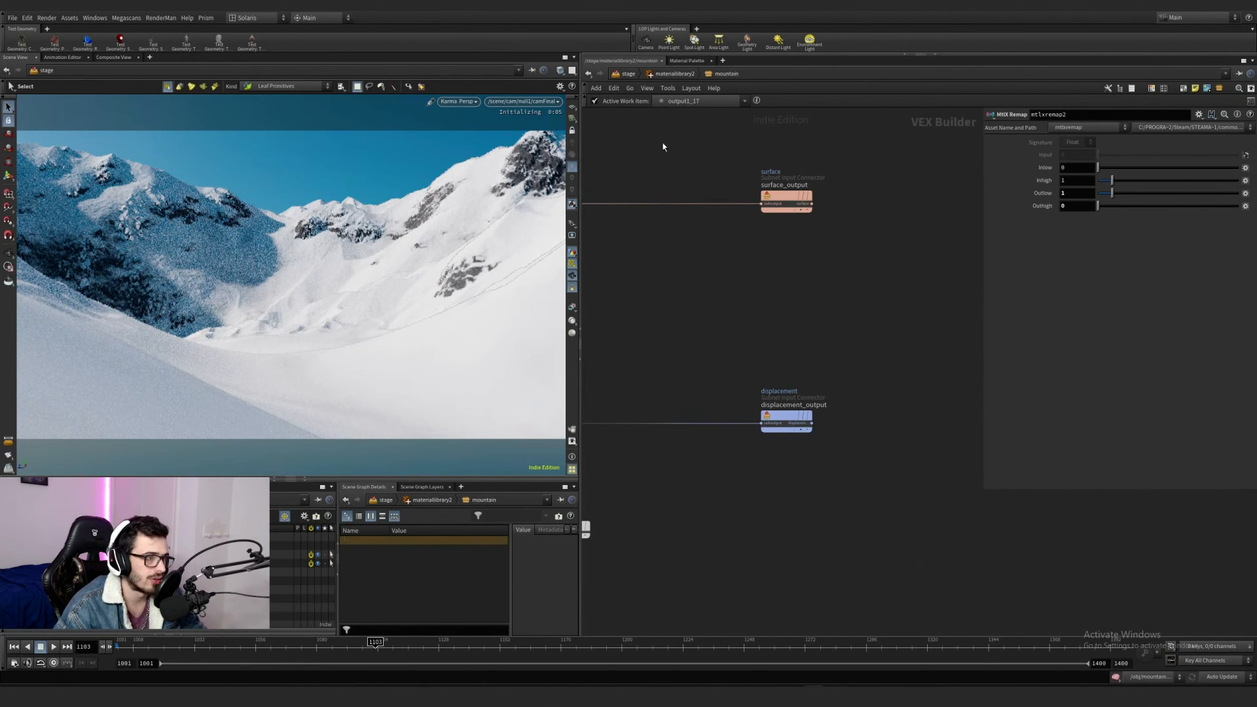
# Step: Return to the stage network and re-enable the bypassed avalanche import and materiallibrary1 nodes
pyautogui.press('u')
pyautogui.click(628, 73)
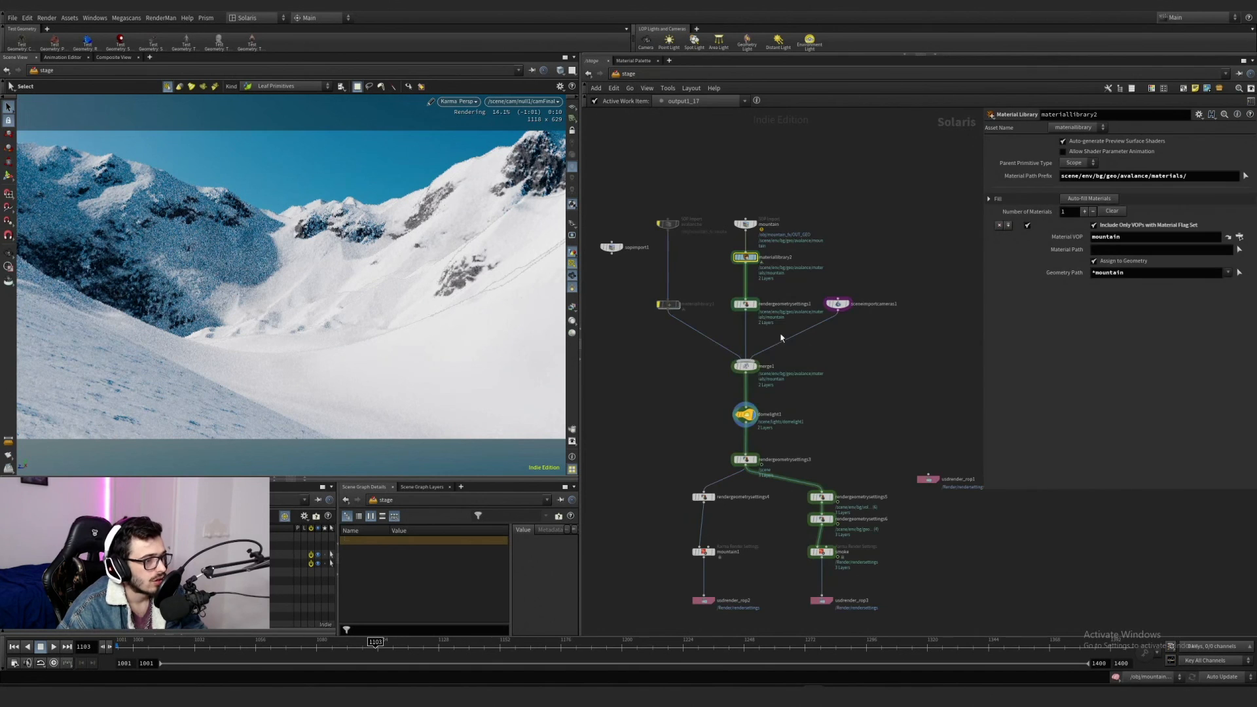
pyautogui.moveTo(693, 312); pyautogui.dragTo(658, 200)
pyautogui.press('b')
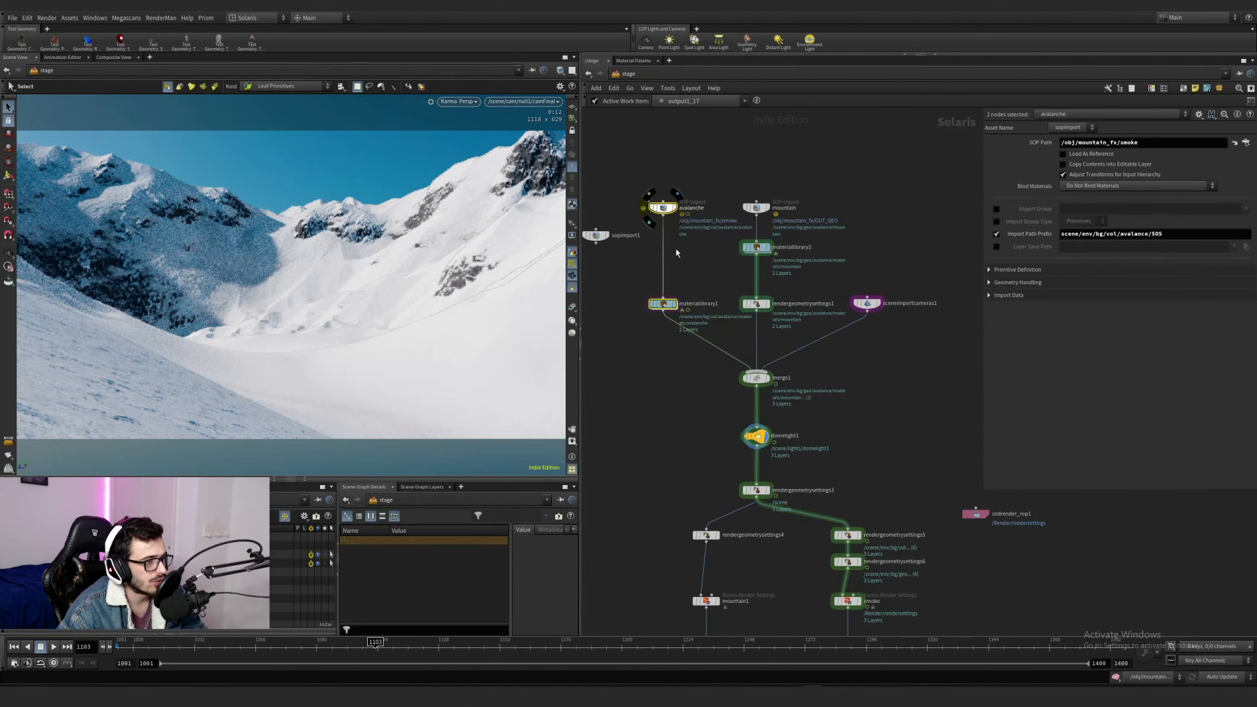
pyautogui.click(724, 295)
# Step: Inspect the settings of sceneimportcameras1 and the transform settings of domelight1
pyautogui.moveTo(881, 350); pyautogui.dragTo(828, 362, button='middle')
pyautogui.moveTo(871, 367); pyautogui.dragTo(791, 276)
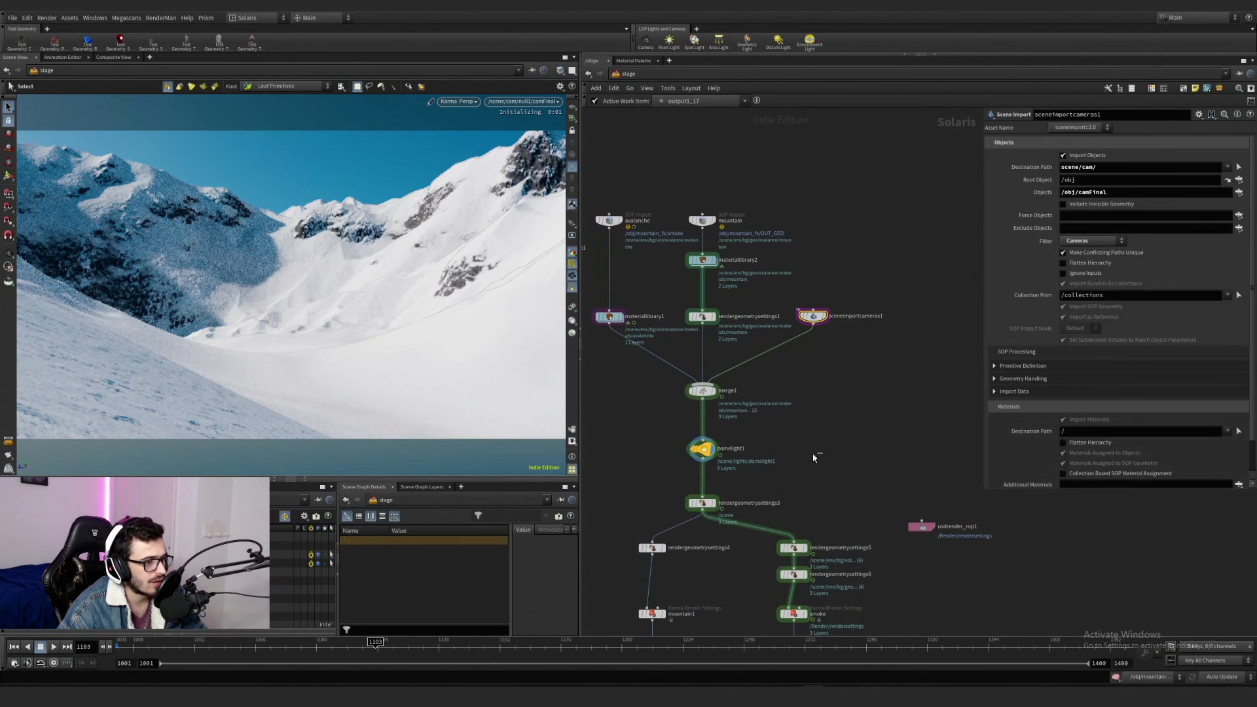
pyautogui.click(702, 449)
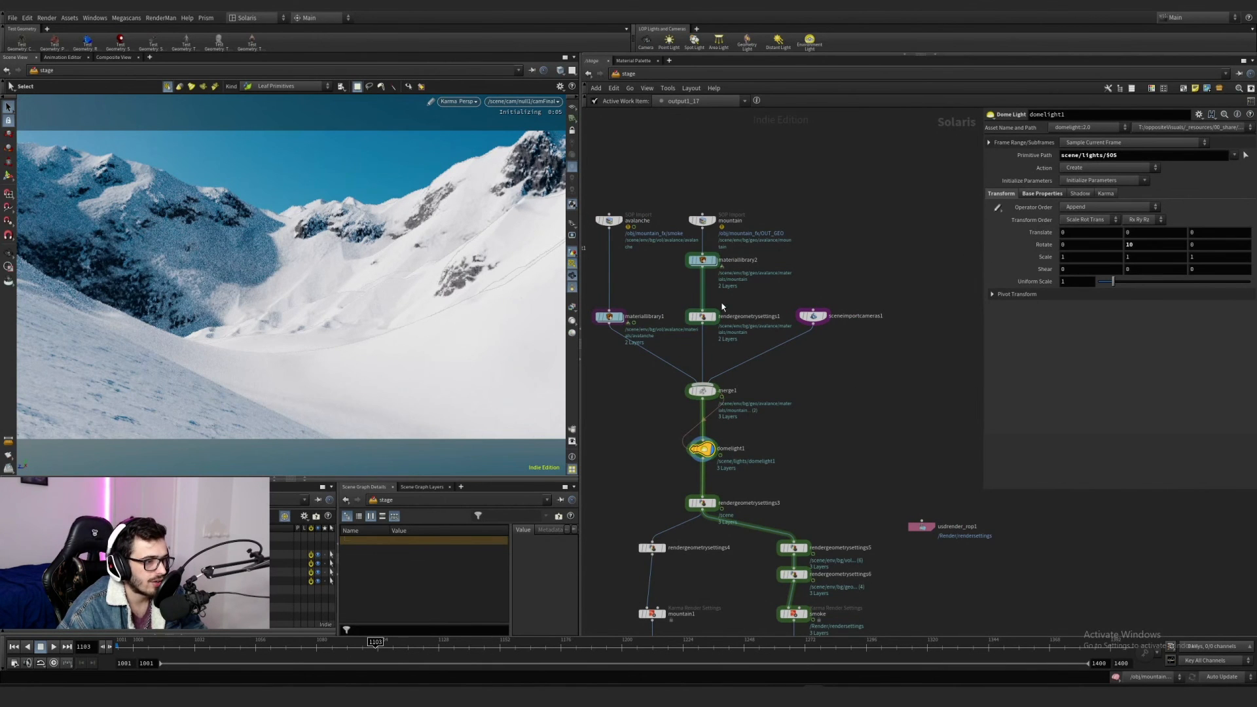
# Step: Inspect the Dicing Quality setting of rendergeometrysettings1 below the mountain's material library
pyautogui.click(702, 317)
pyautogui.scroll(-10, 1030, 331)
pyautogui.moveTo(1073, 423); pyautogui.dragTo(959, 423)
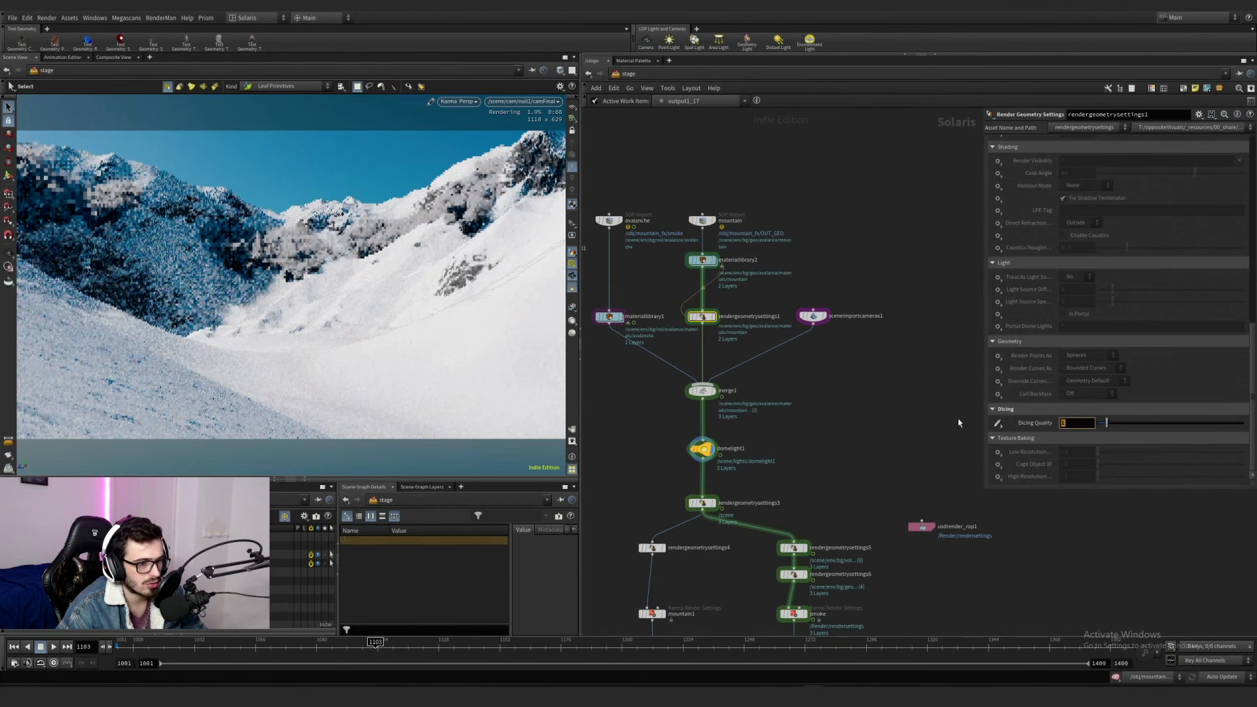
pyautogui.write('0')
pyautogui.press('Return')
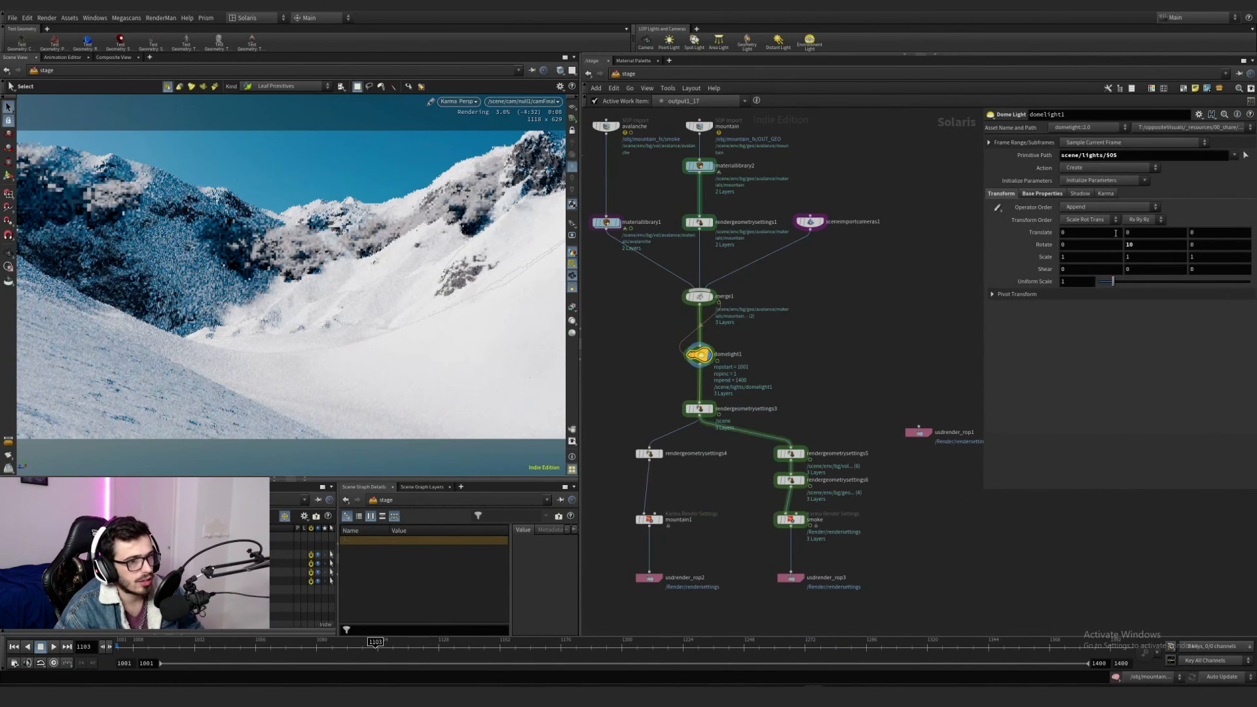
# Step: Try Y rotations of 30 and 270 degrees on domelight1 and undo the rotation changes
pyautogui.moveTo(1140, 244); pyautogui.dragTo(1063, 238)
pyautogui.press('Return')
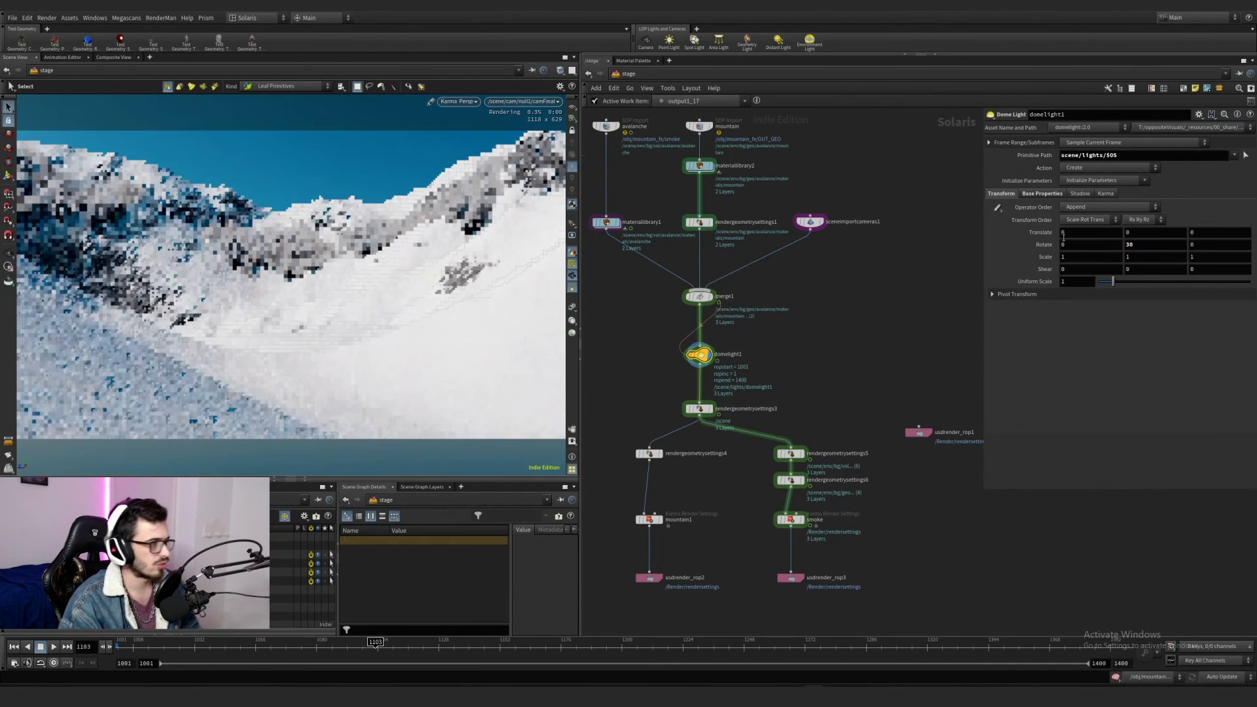
pyautogui.moveTo(1139, 243); pyautogui.dragTo(1255, 202, button='middle')
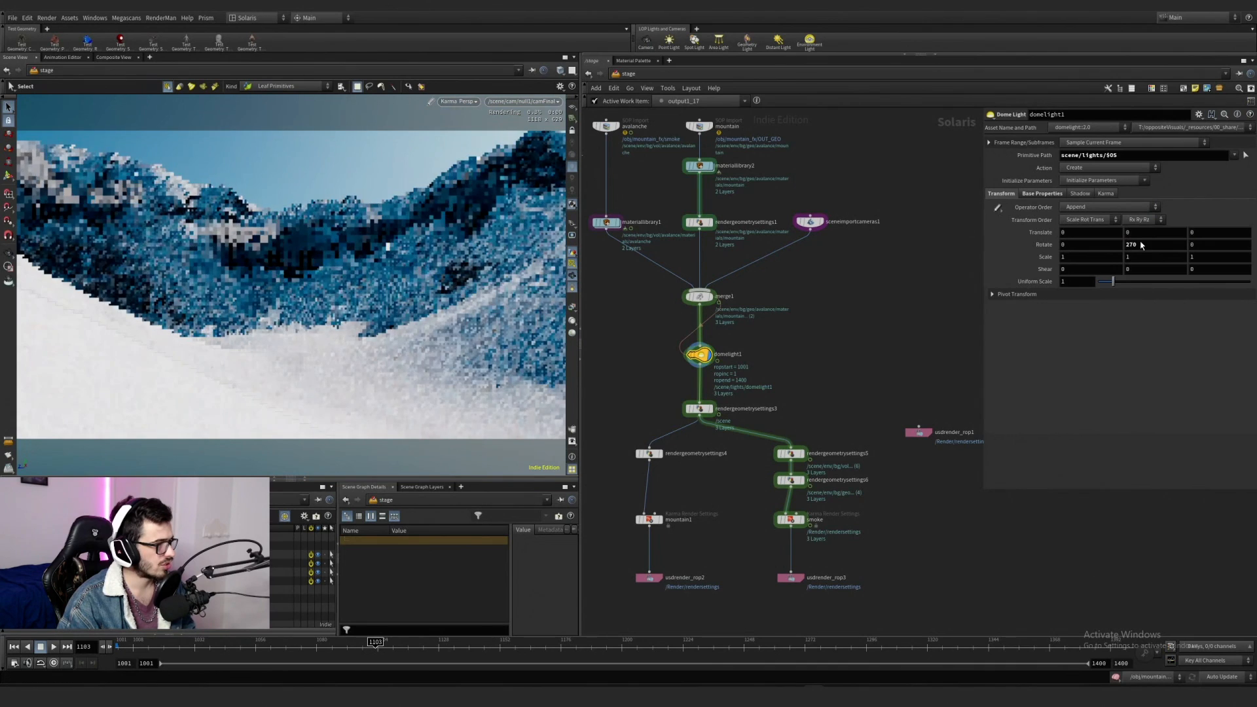
pyautogui.hotkey('ctrl', 'z')
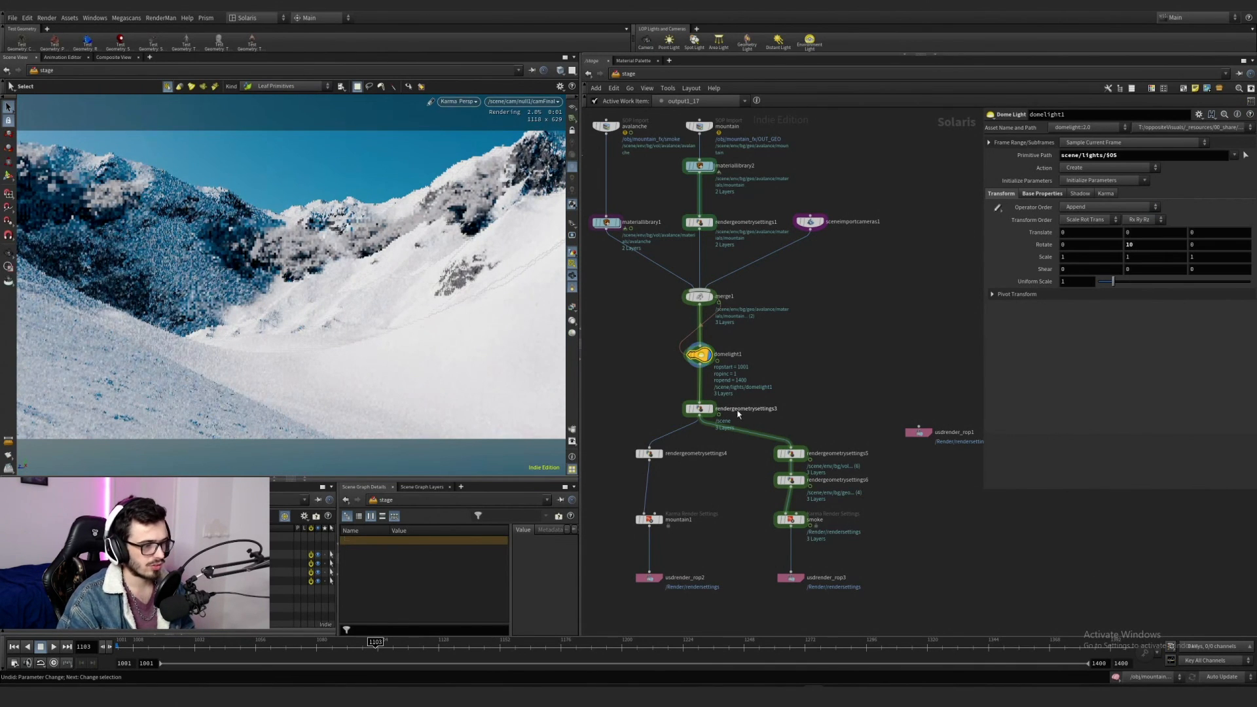
# Step: Display the mountain1 render settings node and inspect the Render Visibility of rendergeometrysettings3
pyautogui.scroll(2, 721, 430)
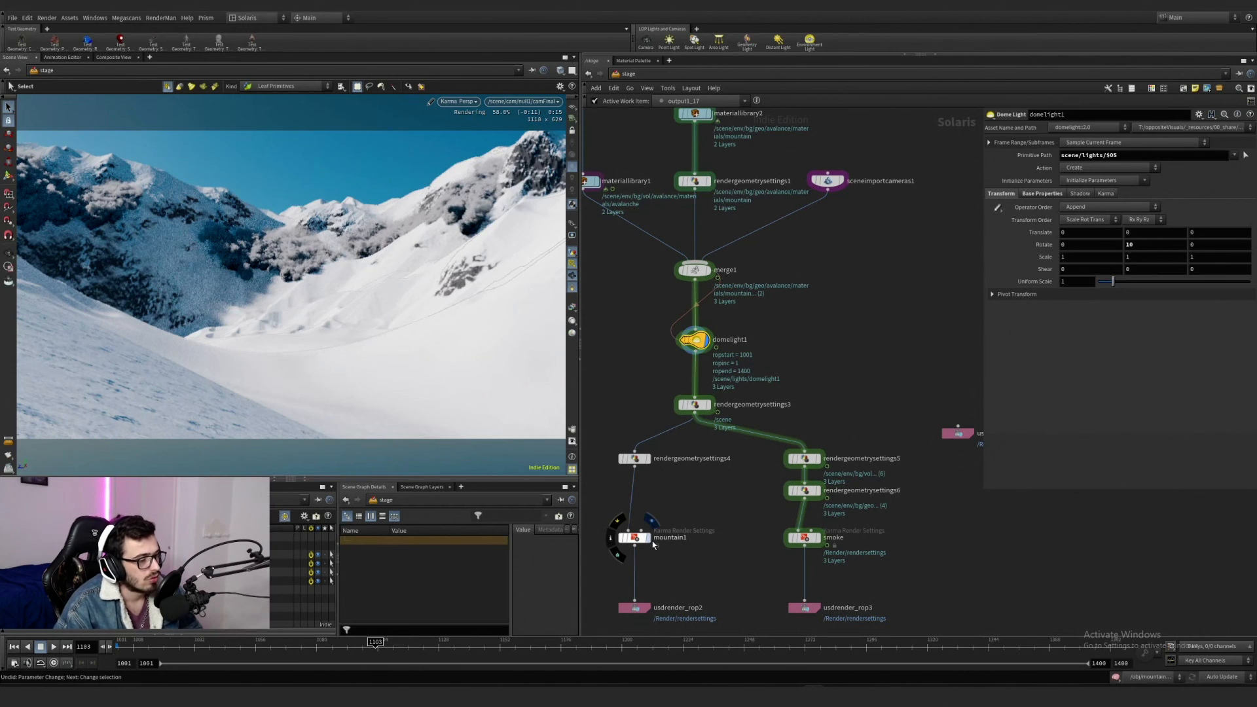
pyautogui.click(624, 535)
pyautogui.click(695, 405)
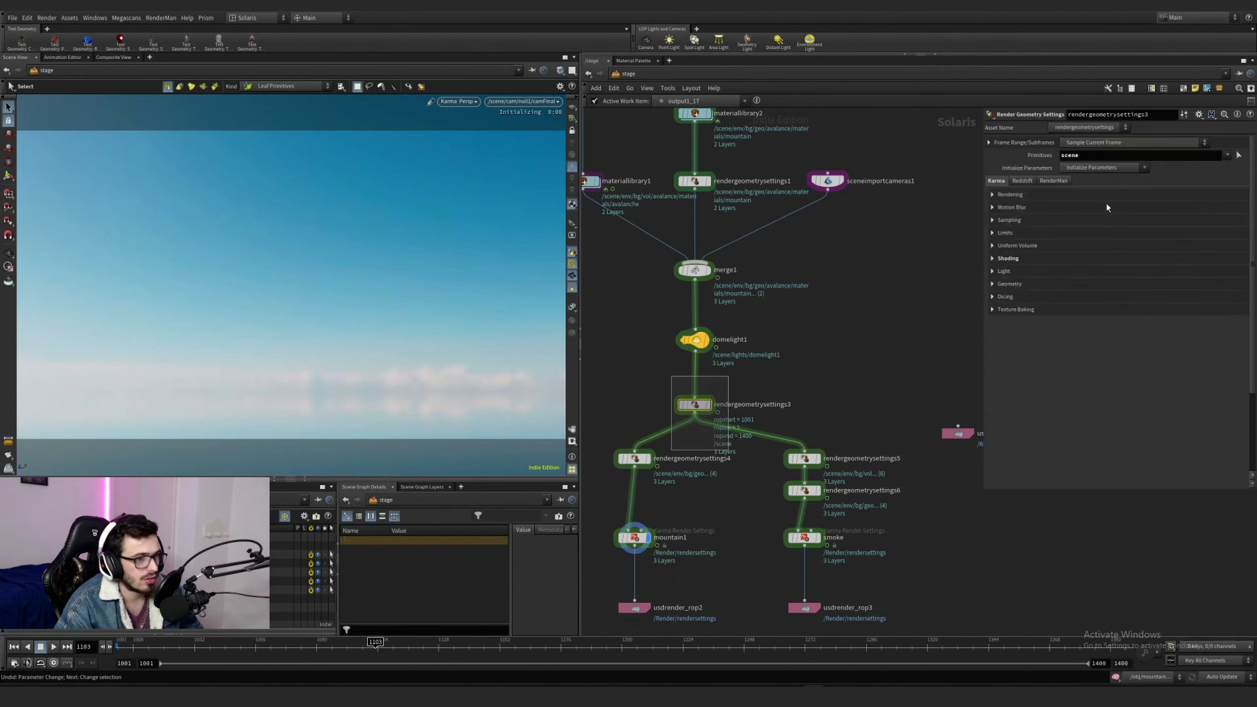
pyautogui.scroll(-10, 1044, 183)
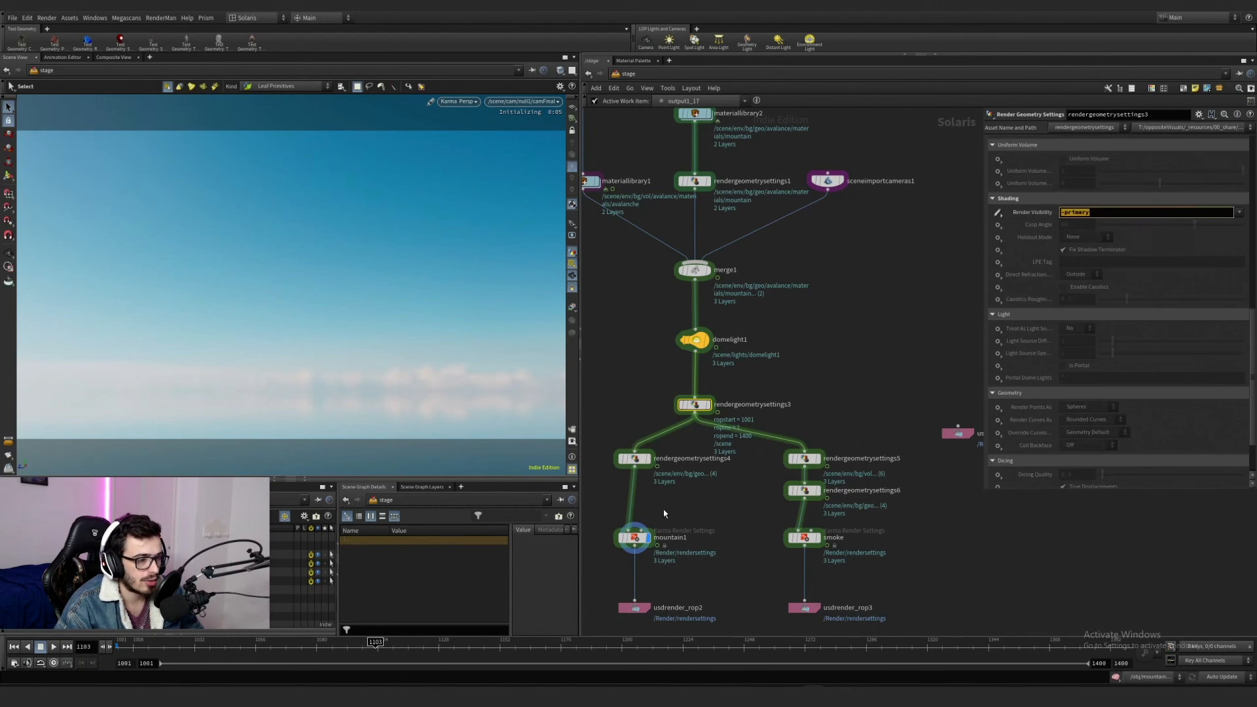
# Step: Examine the Render Visibility override in the shading settings of rendergeometrysettings4
pyautogui.click(634, 458)
pyautogui.scroll(5, 1039, 313)
pyautogui.scroll(6, 1039, 313)
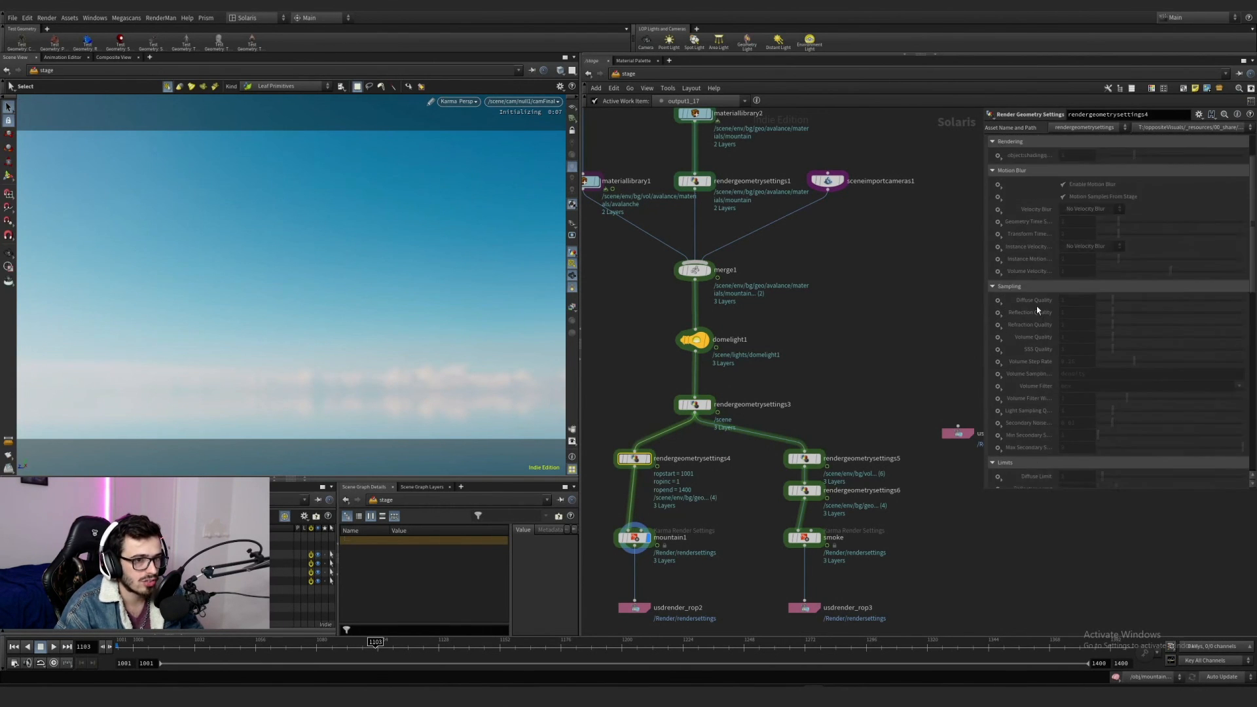
pyautogui.scroll(-5, 1000, 371)
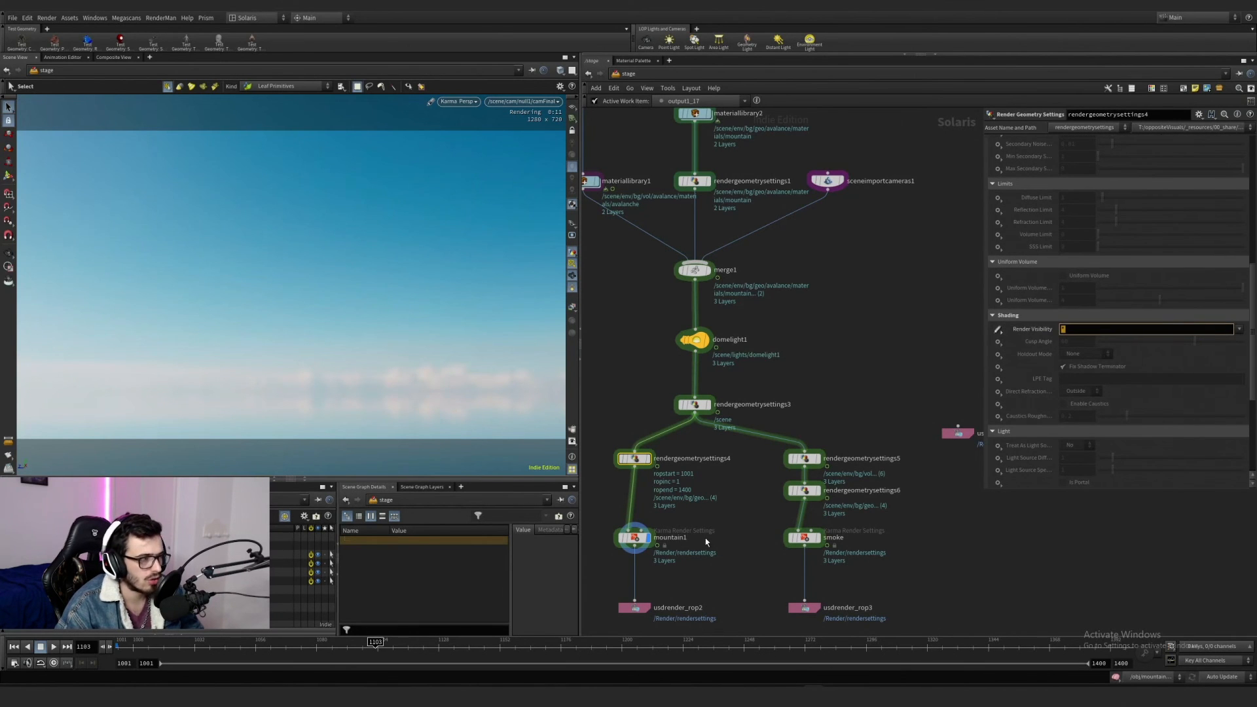
# Step: Open the camera effects settings of mountain1 and toggle Enable Depth of Field off and back on
pyautogui.click(634, 537)
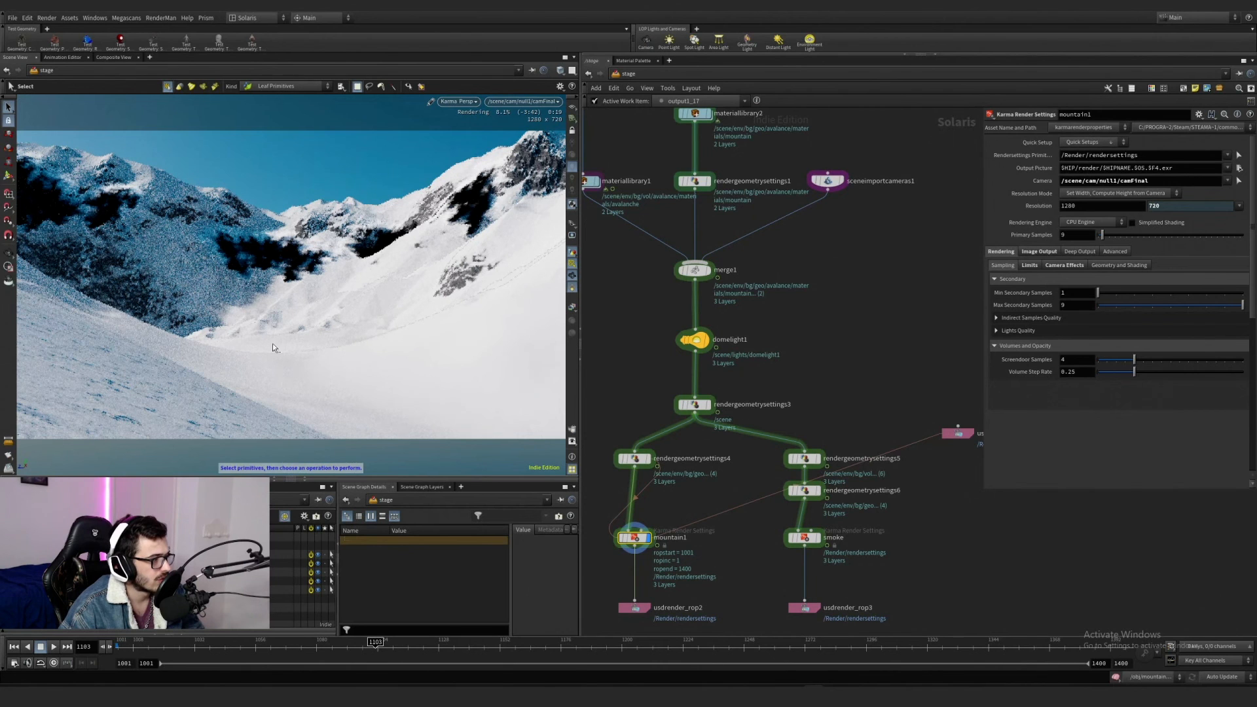
pyautogui.click(1065, 265)
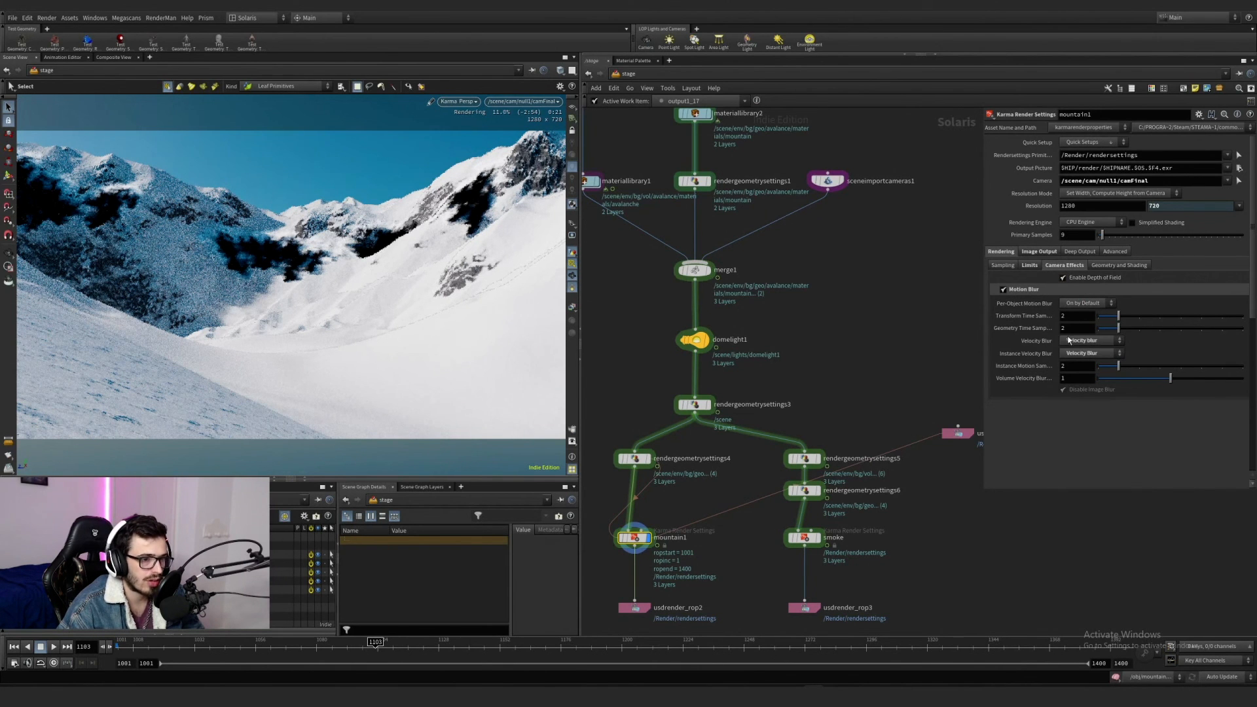
pyautogui.click(1068, 281)
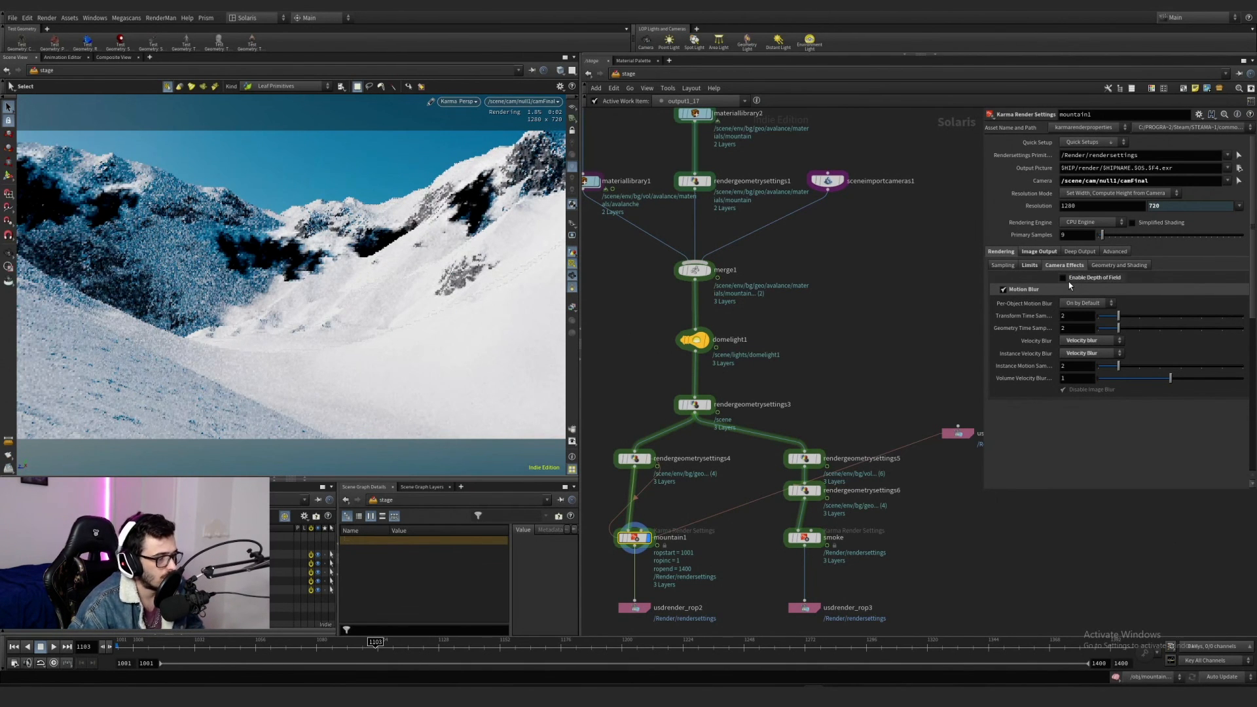
pyautogui.click(1068, 281)
# Step: Inspect the Volume Limit among mountain1's ray limits and look over its image output settings
pyautogui.click(1032, 266)
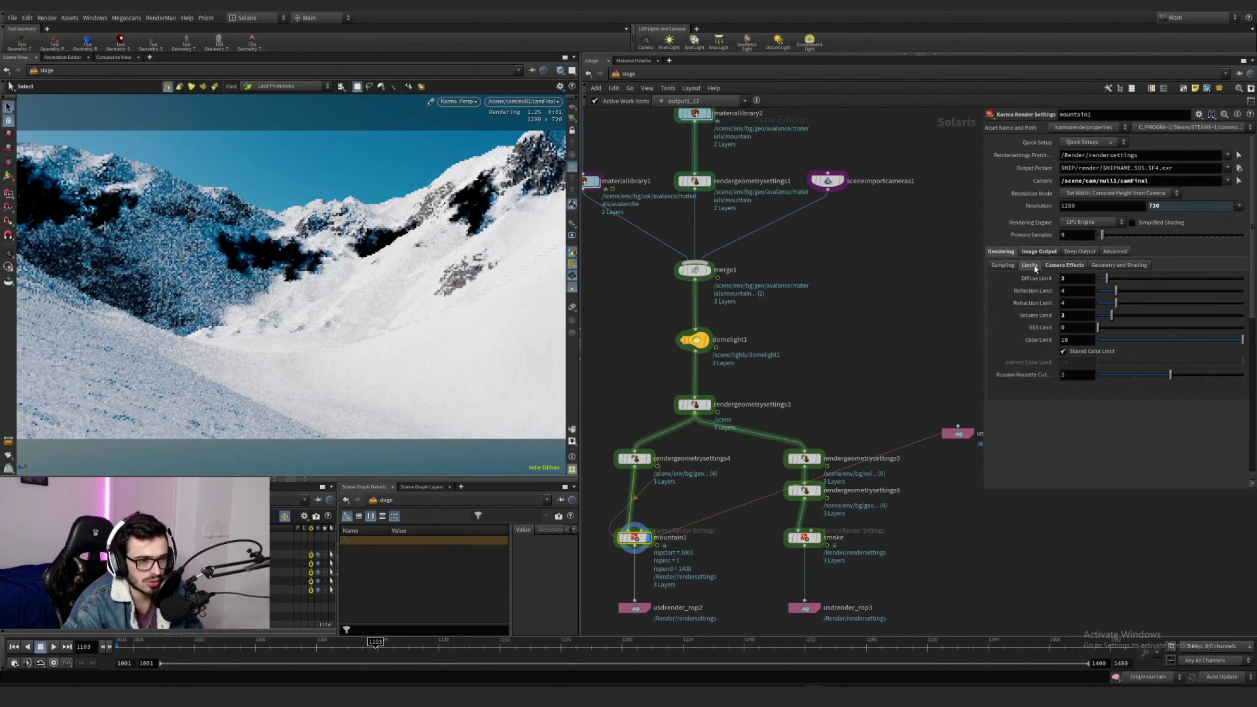
pyautogui.moveTo(1077, 315); pyautogui.dragTo(1053, 278)
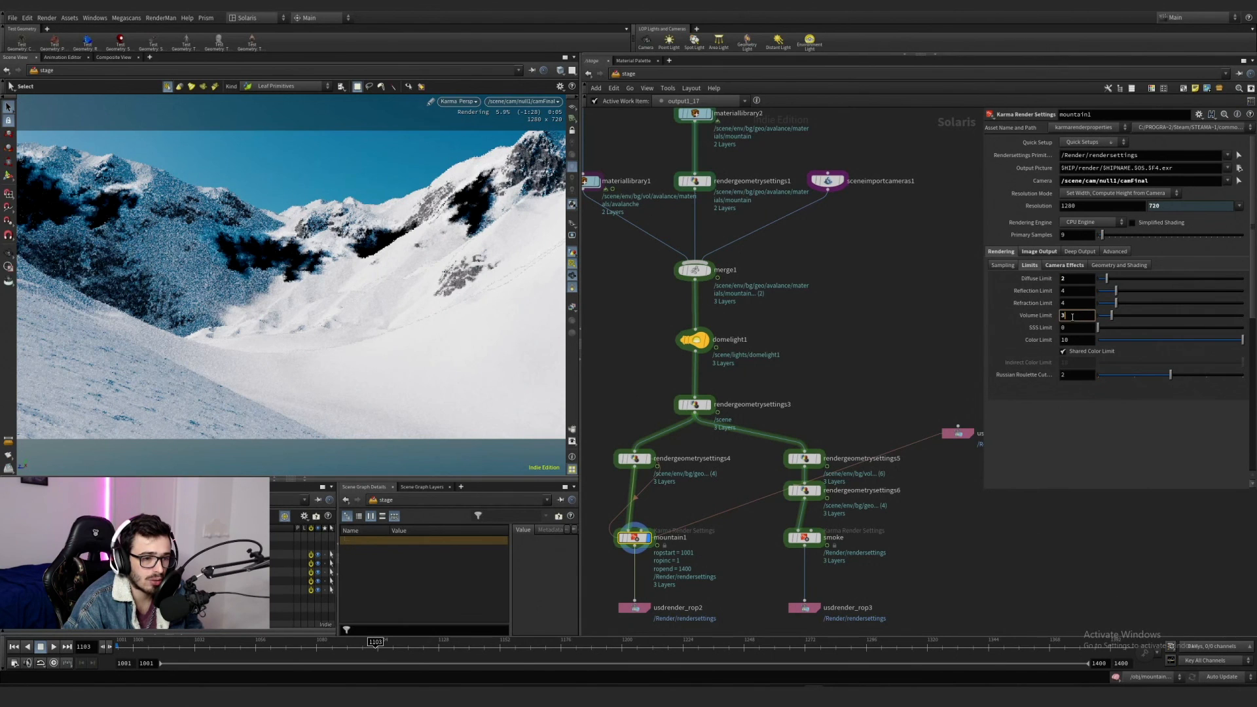
pyautogui.click(1038, 252)
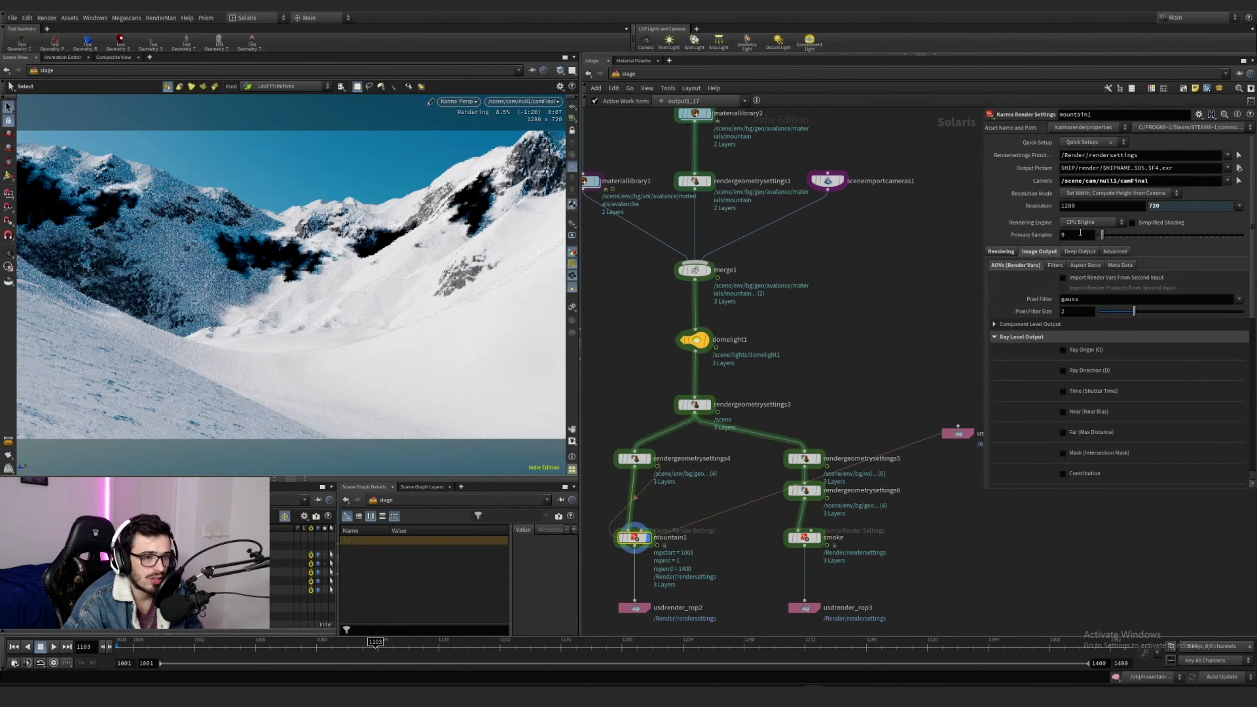
pyautogui.click(1001, 252)
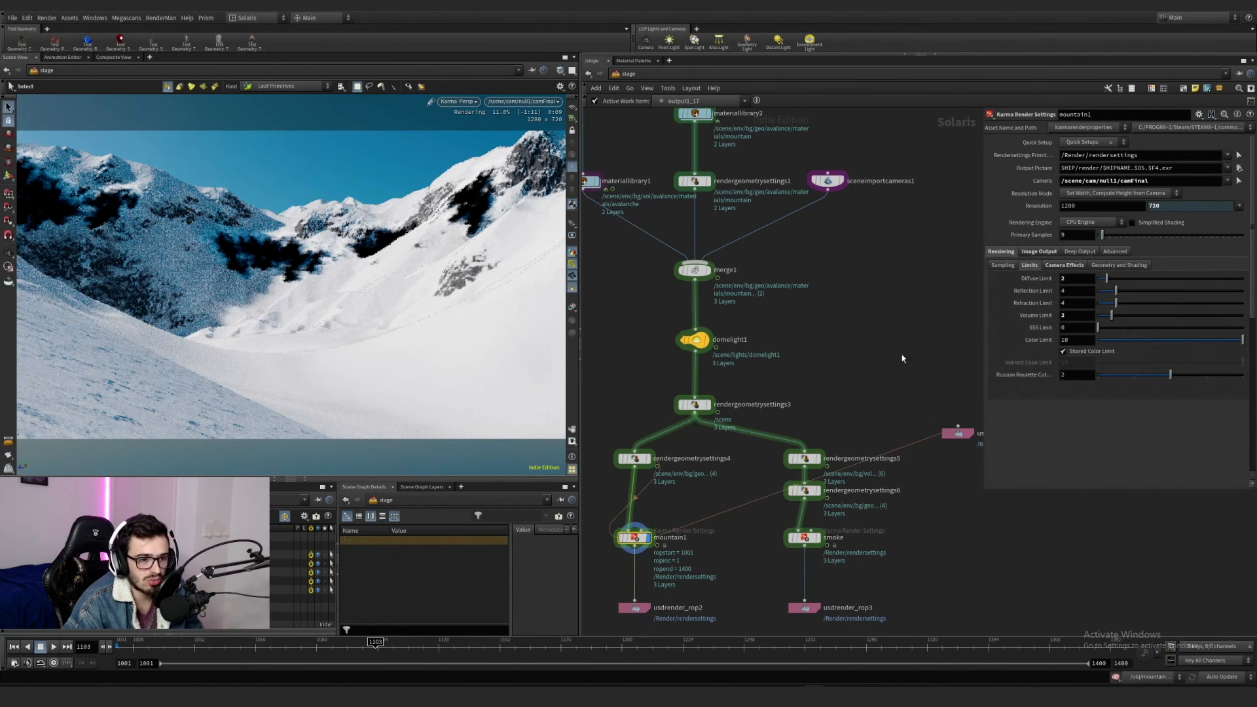
# Step: Display rendergeometrysettings5 in the smoke branch and inspect its shading overrides and Primitives pattern
pyautogui.scroll(-3, 901, 359)
pyautogui.click(818, 420)
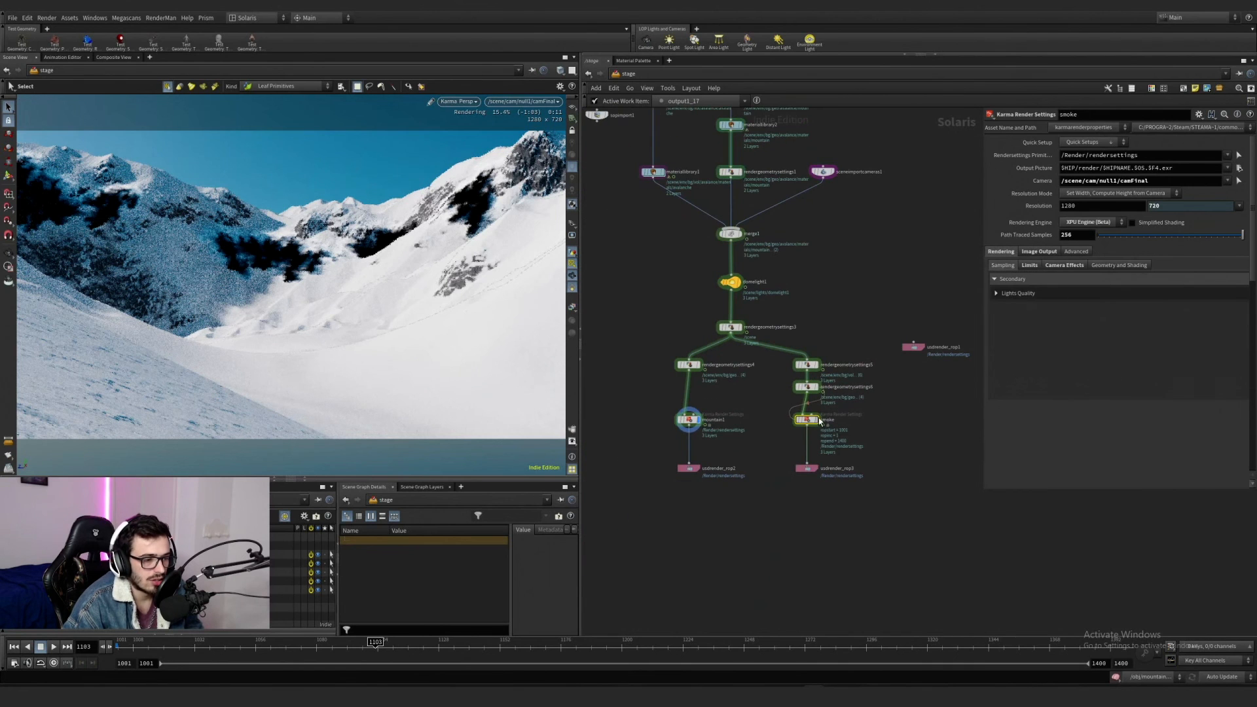
pyautogui.click(812, 364)
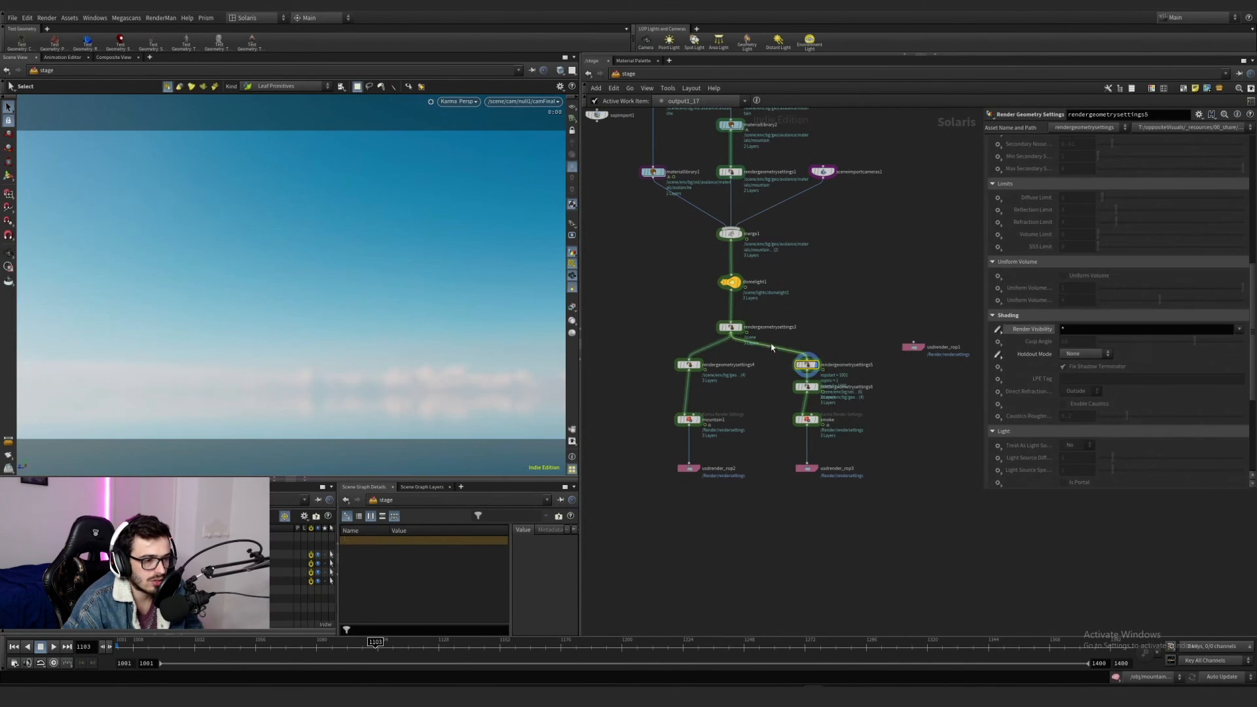
pyautogui.scroll(3, 981, 271)
pyautogui.scroll(10, 1029, 242)
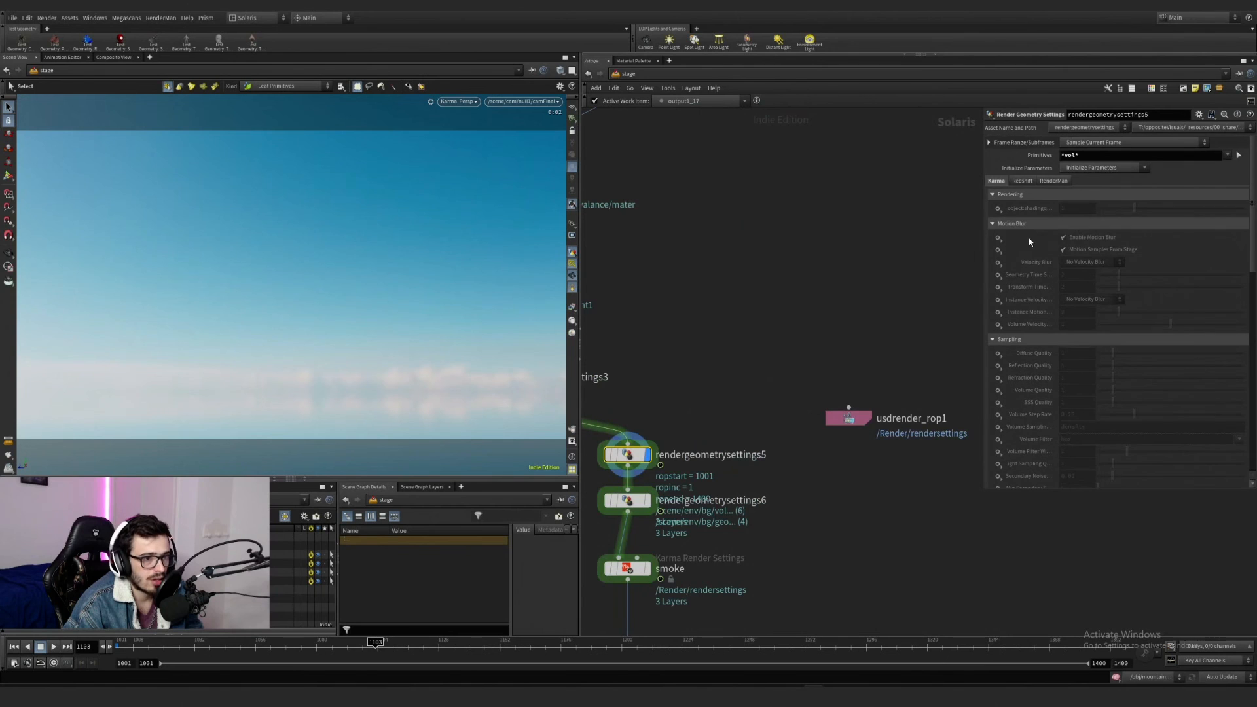
pyautogui.moveTo(871, 258); pyautogui.dragTo(972, 186, button='middle')
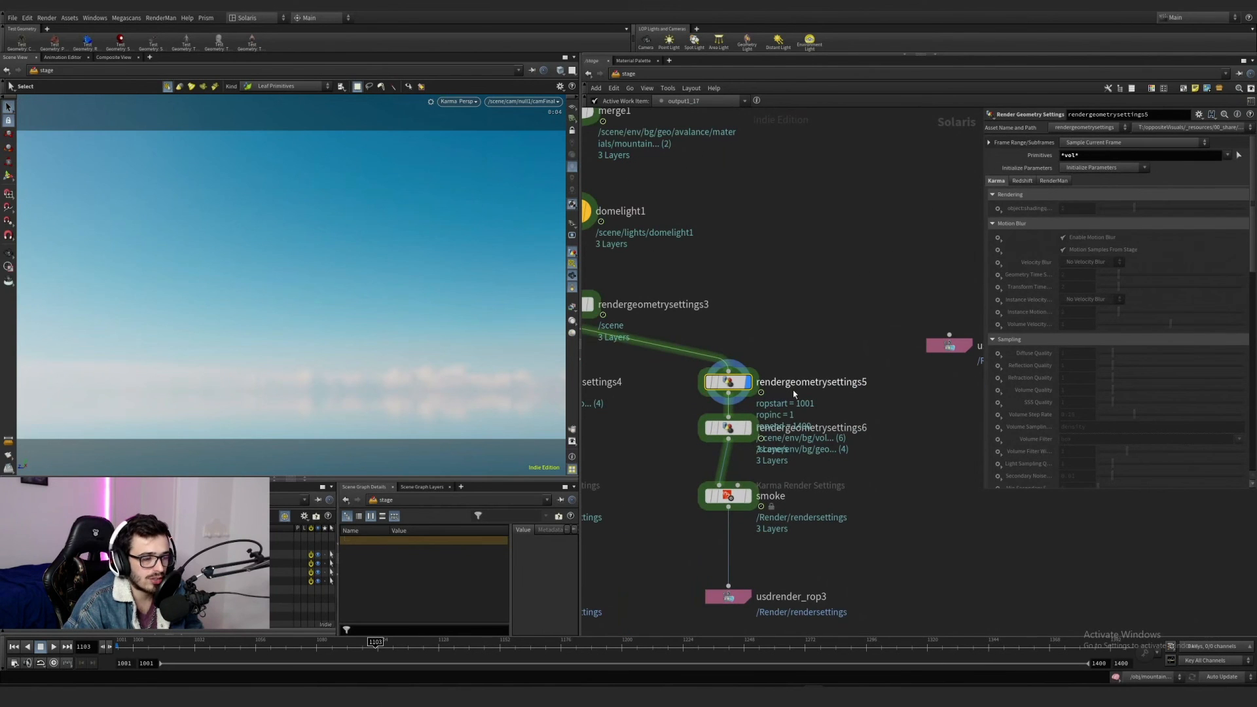
# Step: Display rendergeometrysettings6 and examine its Primitives pattern, Render Visibility and Holdout Mode
pyautogui.click(747, 428)
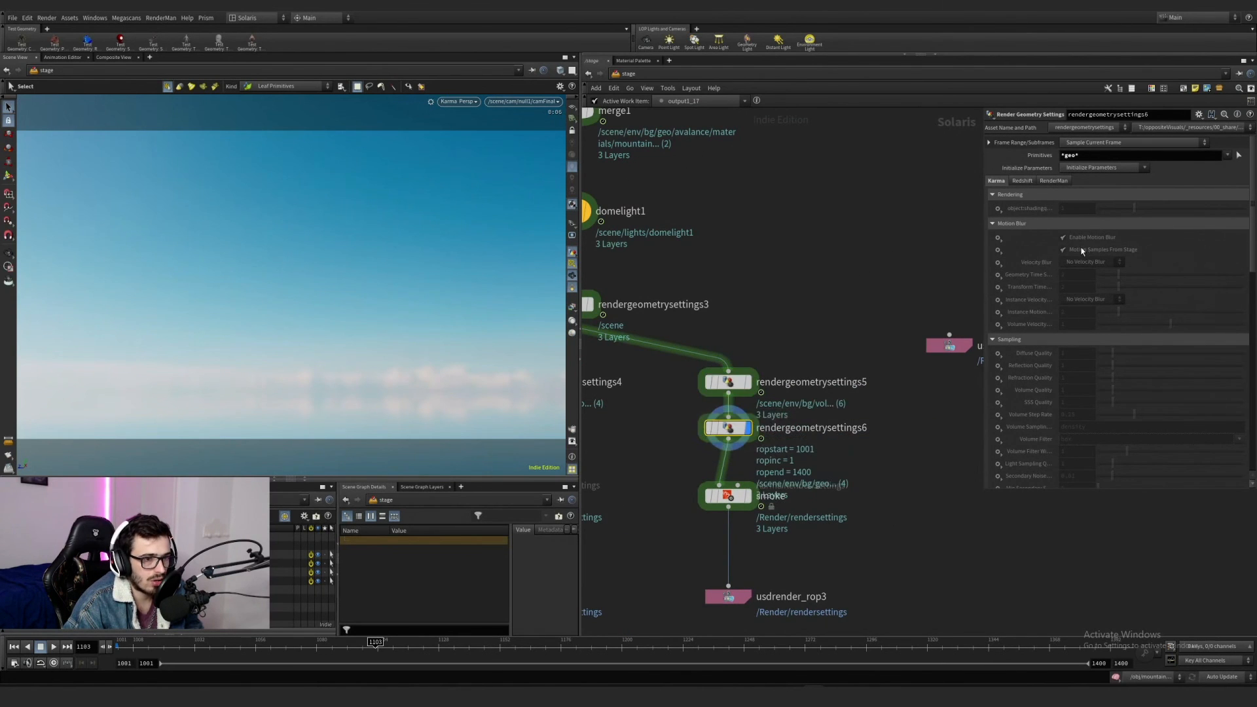
pyautogui.scroll(-10, 1051, 297)
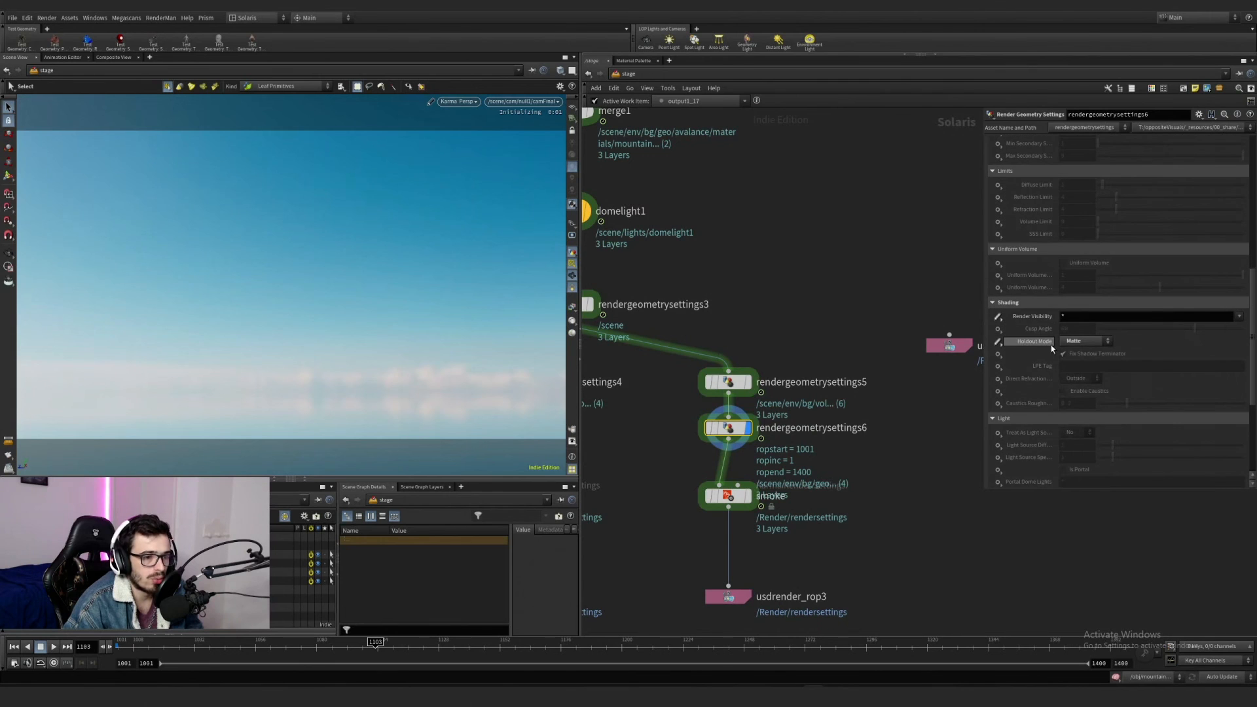
pyautogui.click(1063, 317)
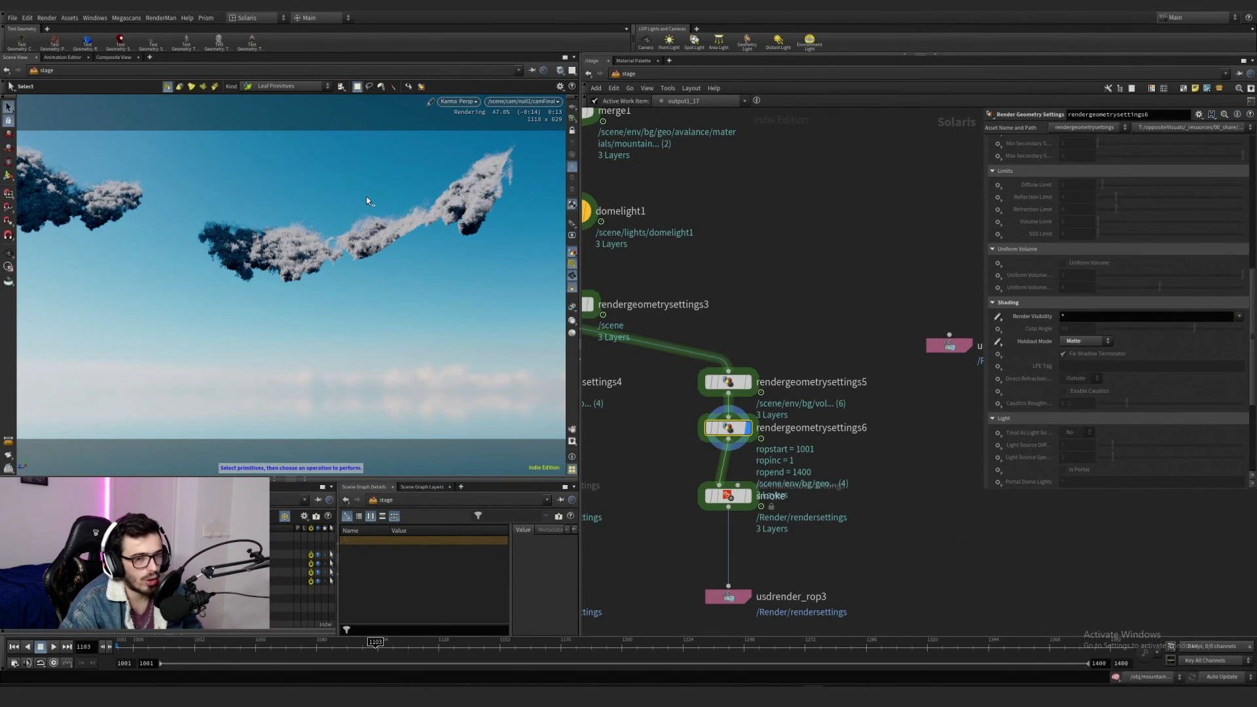
# Step: Display the smoke render settings node, inspect its Volume Limit, and close the Houdini Console
pyautogui.click(746, 498)
pyautogui.click(1028, 265)
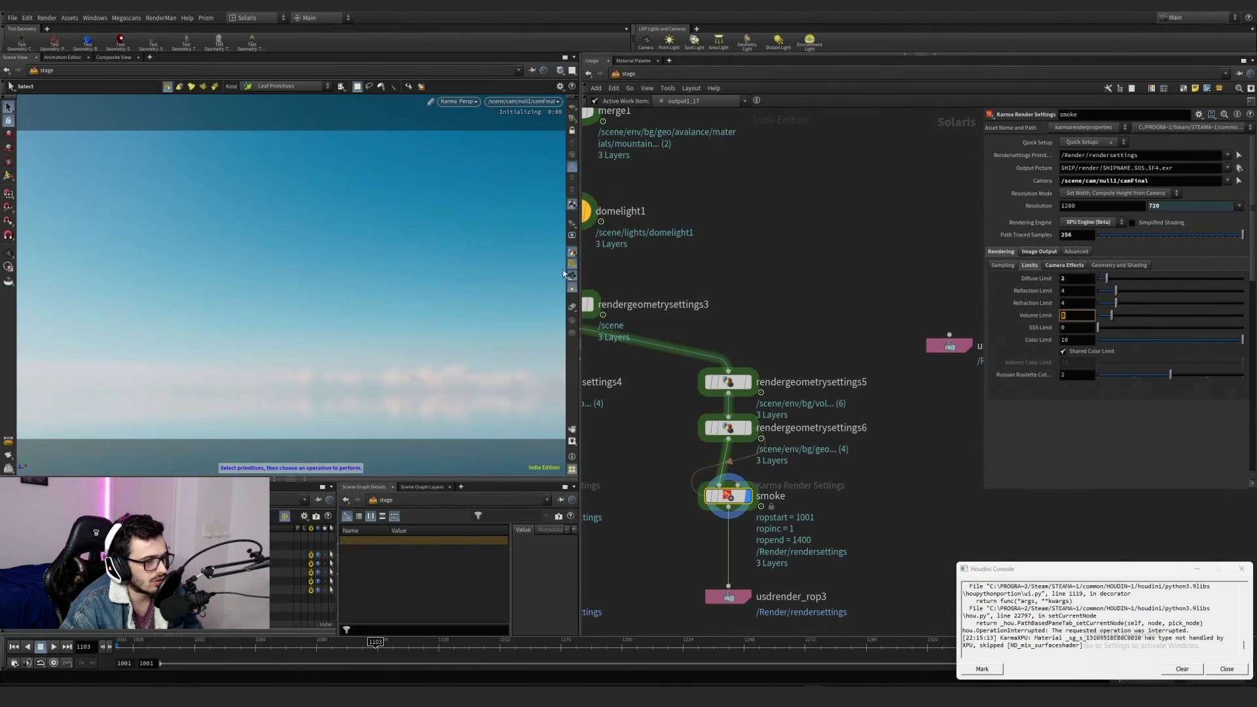
pyautogui.click(1240, 569)
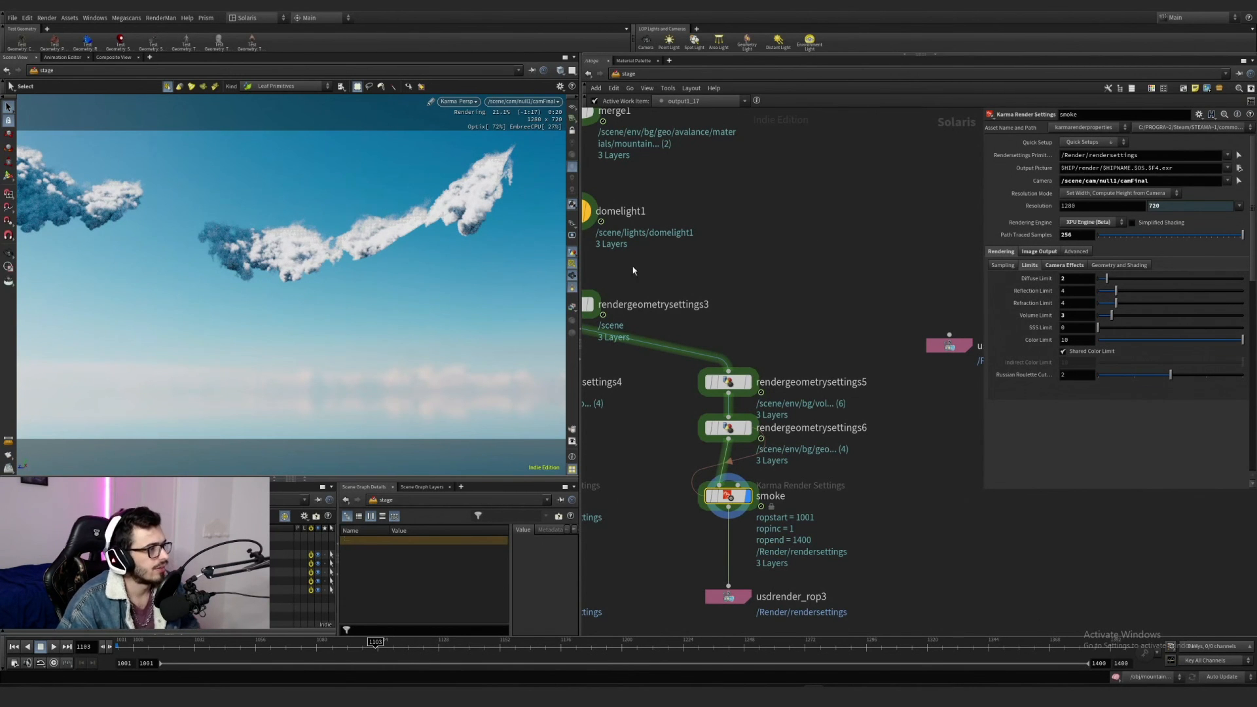
# Step: Orbit around the rendered smoke and return the viewport to the camFinal camera
pyautogui.keyDown('alt'); pyautogui.moveTo(274, 226); pyautogui.dragTo(300, 329); pyautogui.keyUp('alt')
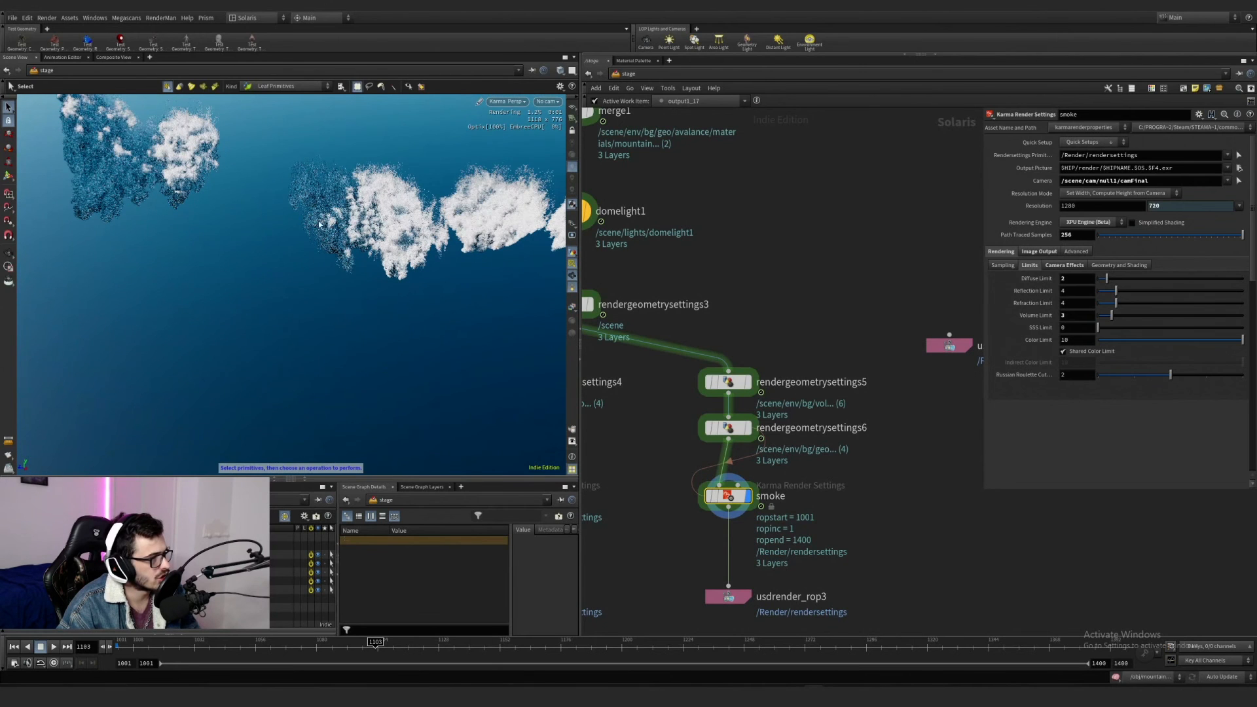
pyautogui.click(547, 101)
pyautogui.click(560, 123)
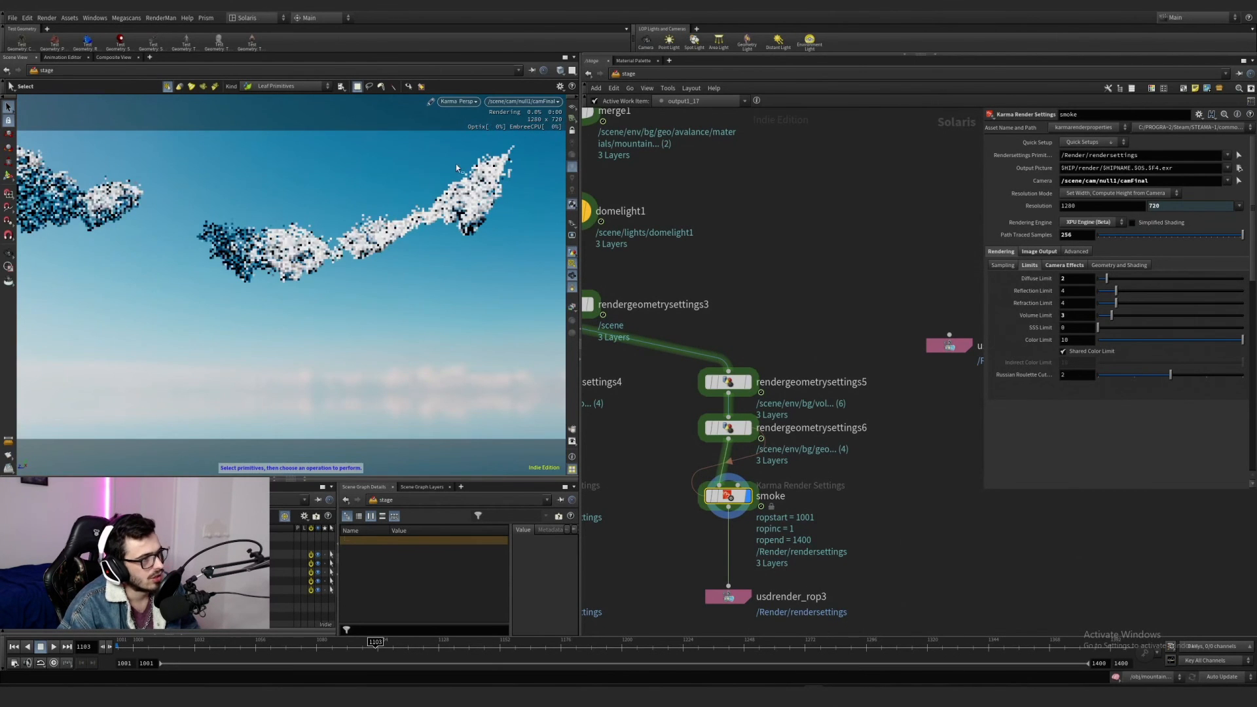
# Step: Set Render with Take to Main on usdrender_rop3 below the smoke settings
pyautogui.scroll(-5, 845, 537)
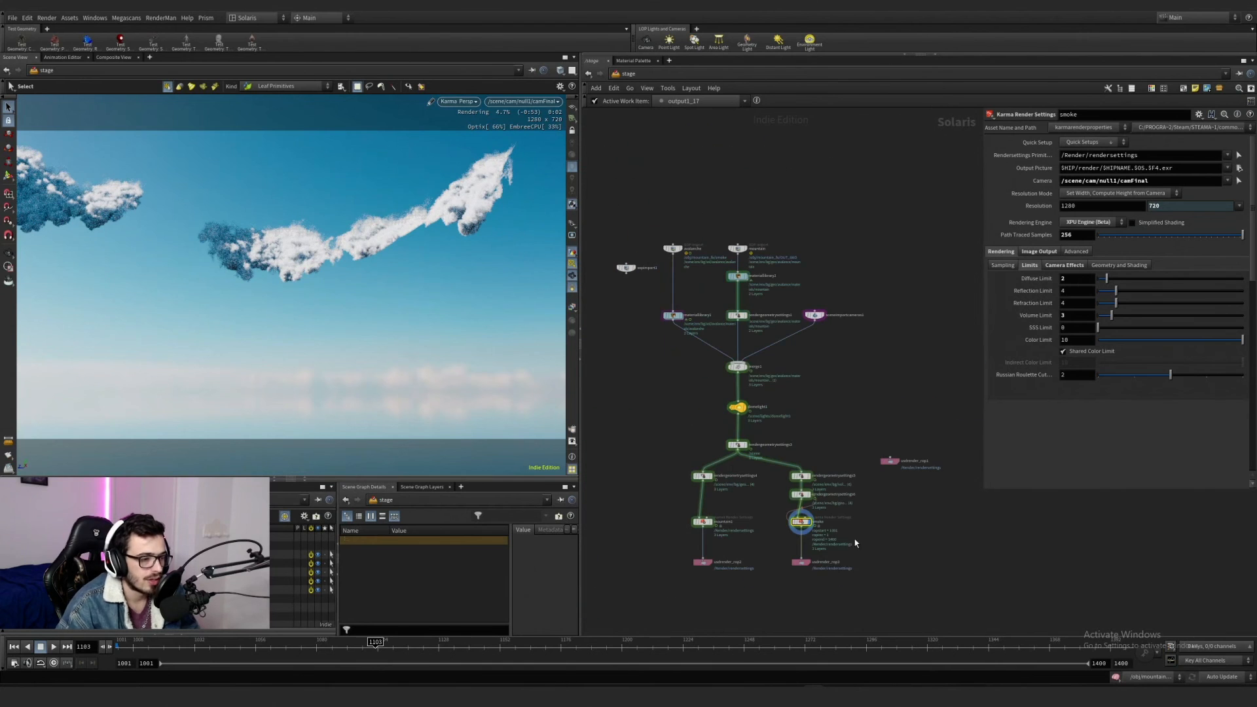
pyautogui.click(801, 562)
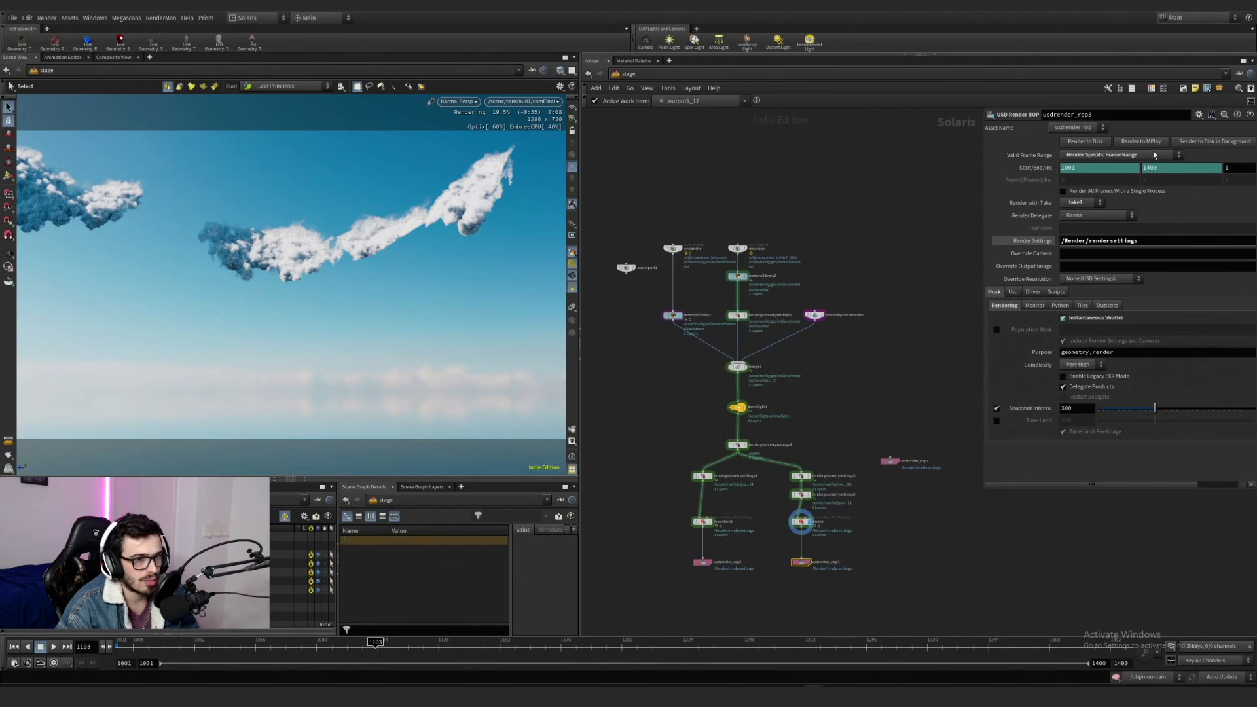
pyautogui.scroll(4, 864, 546)
pyautogui.moveTo(864, 546); pyautogui.dragTo(880, 493, button='middle')
pyautogui.scroll(-1, 865, 504)
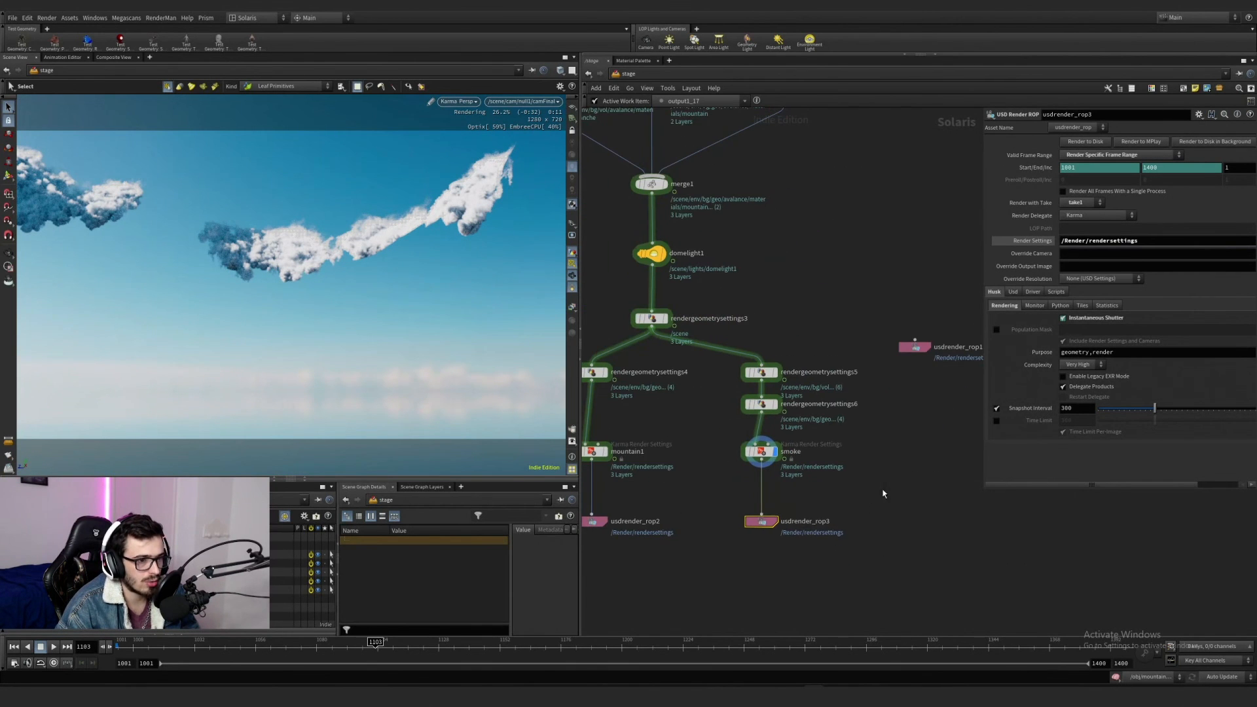
pyautogui.moveTo(860, 529); pyautogui.dragTo(704, 490)
pyautogui.click(1079, 202)
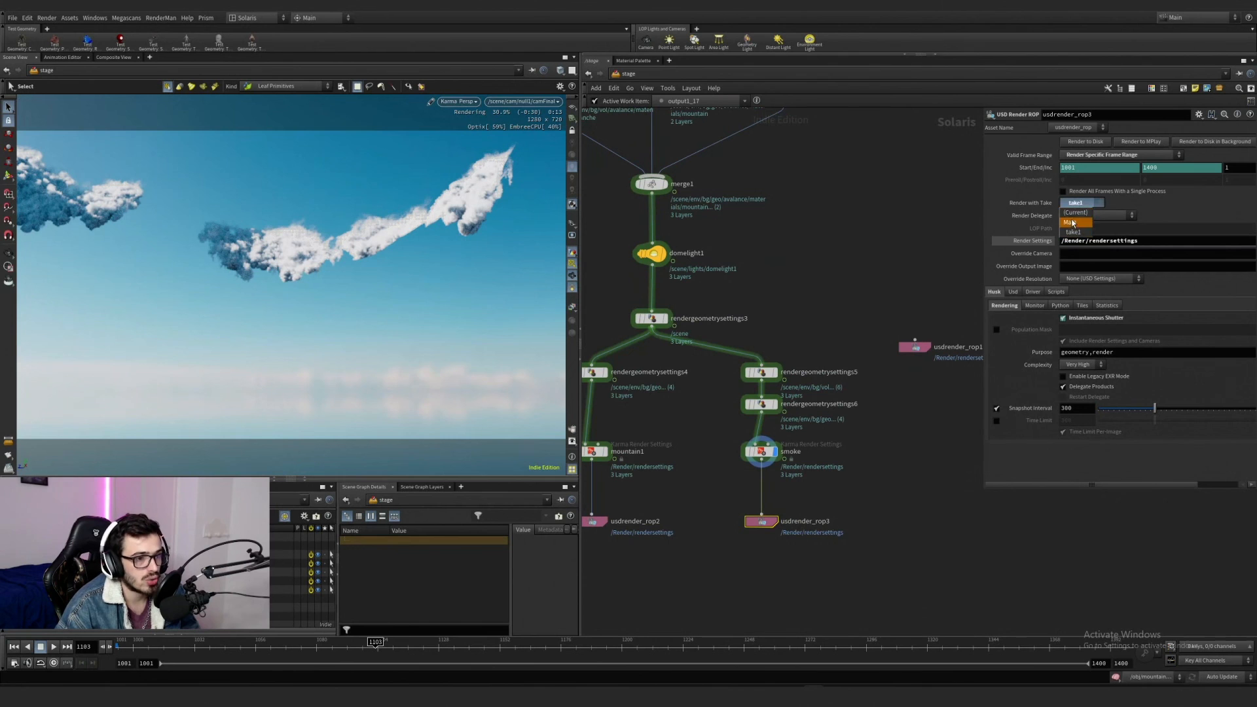
pyautogui.click(1058, 228)
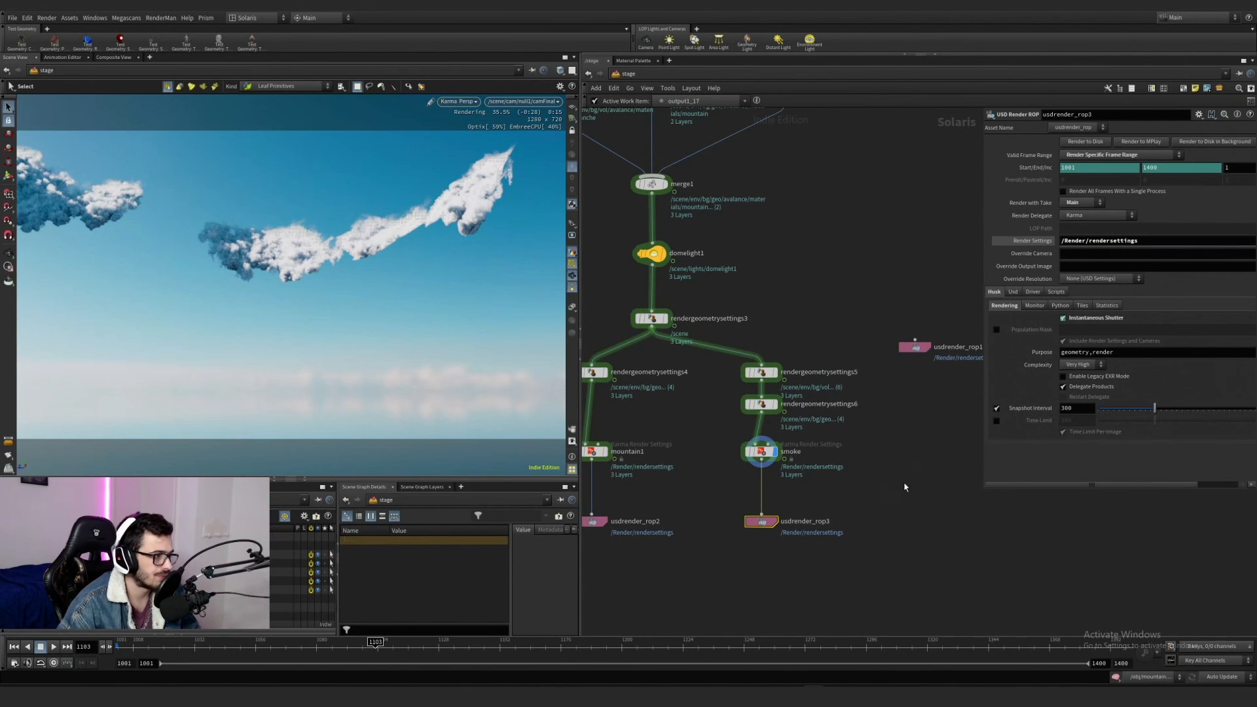
# Step: Inspect usdrender_rop2 and compare the Karma render settings of mountain1 and smoke
pyautogui.moveTo(904, 483); pyautogui.dragTo(1007, 447, button='middle')
pyautogui.moveTo(759, 462); pyautogui.dragTo(634, 534)
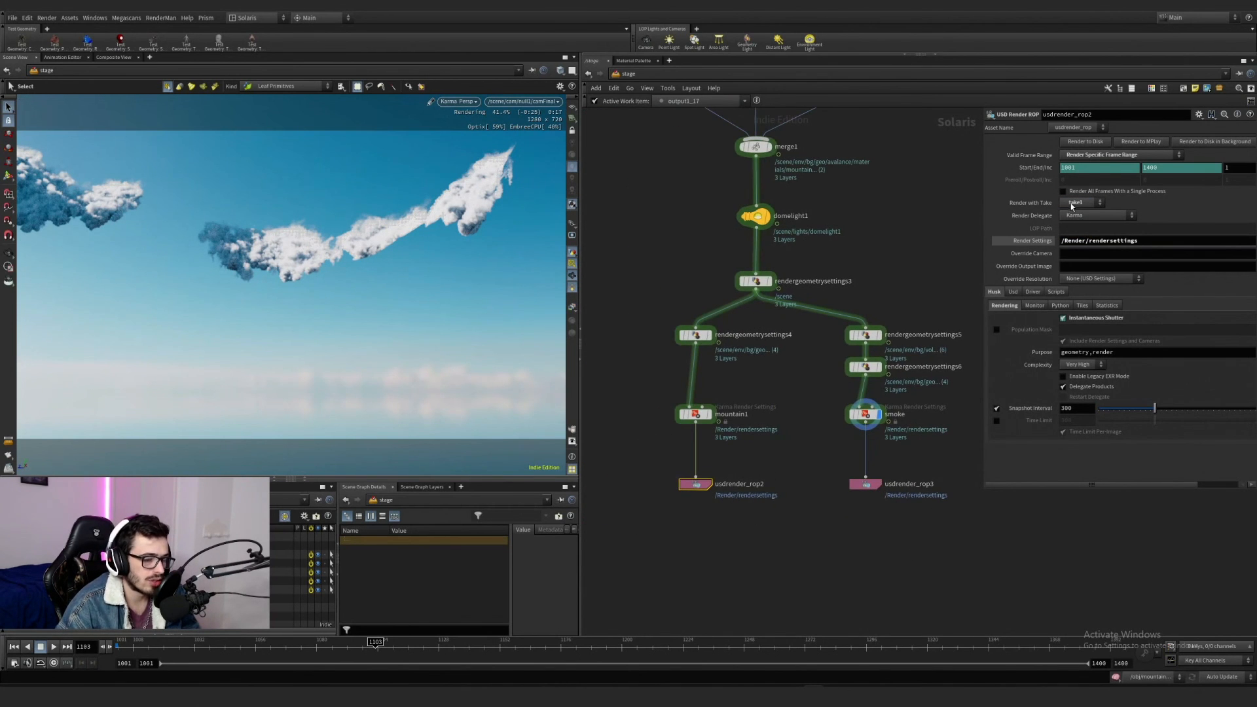
pyautogui.click(708, 416)
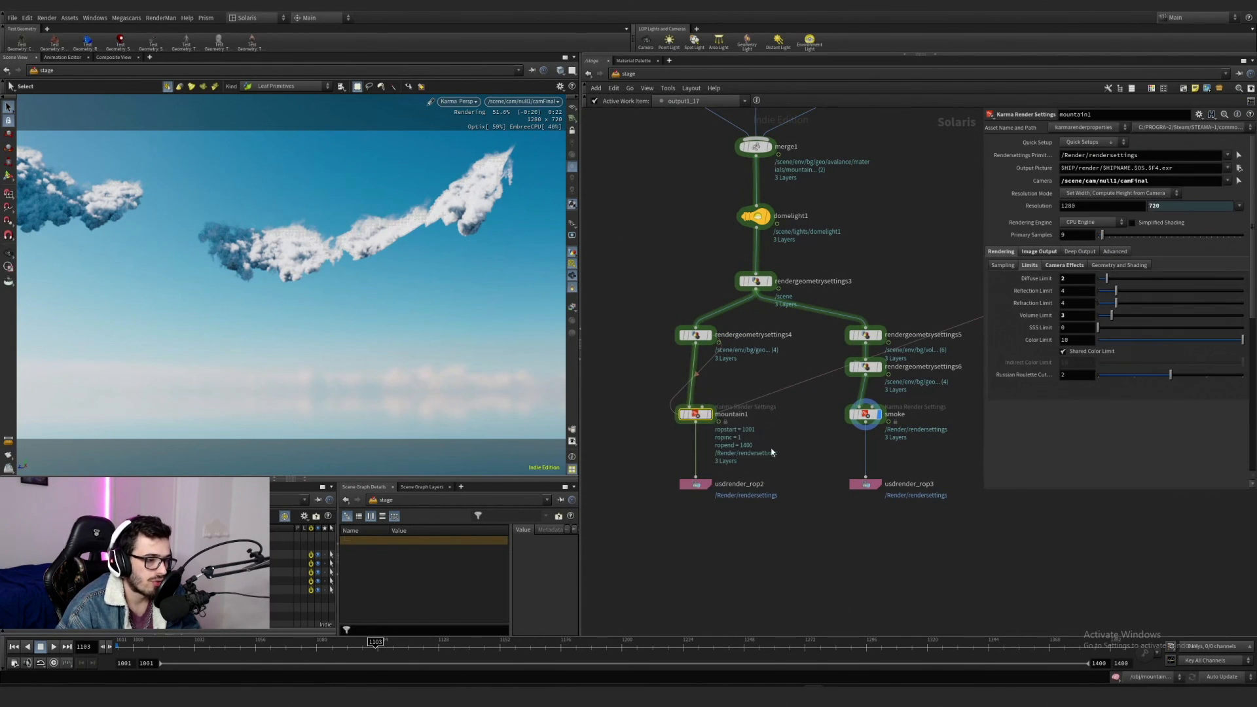
pyautogui.moveTo(636, 378); pyautogui.dragTo(679, 395)
pyautogui.moveTo(818, 472); pyautogui.dragTo(940, 394)
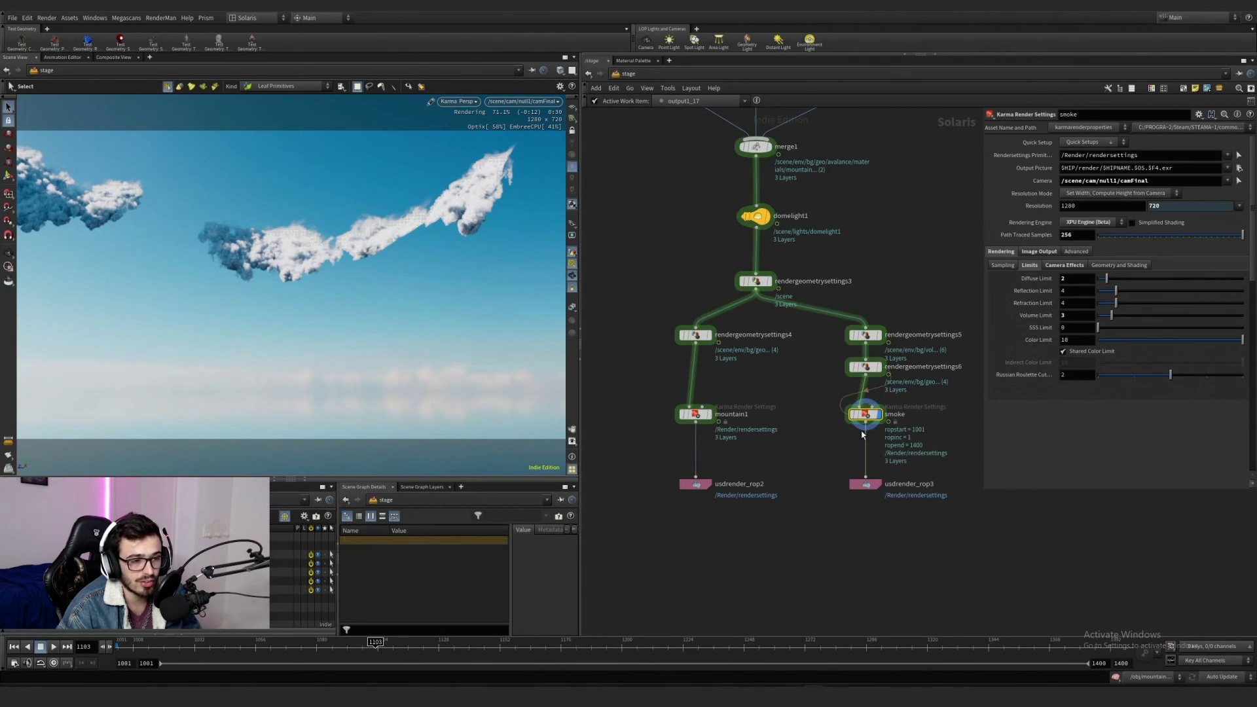
pyautogui.moveTo(903, 396); pyautogui.dragTo(813, 405, button='middle')
pyautogui.moveTo(750, 400); pyautogui.dragTo(874, 487)
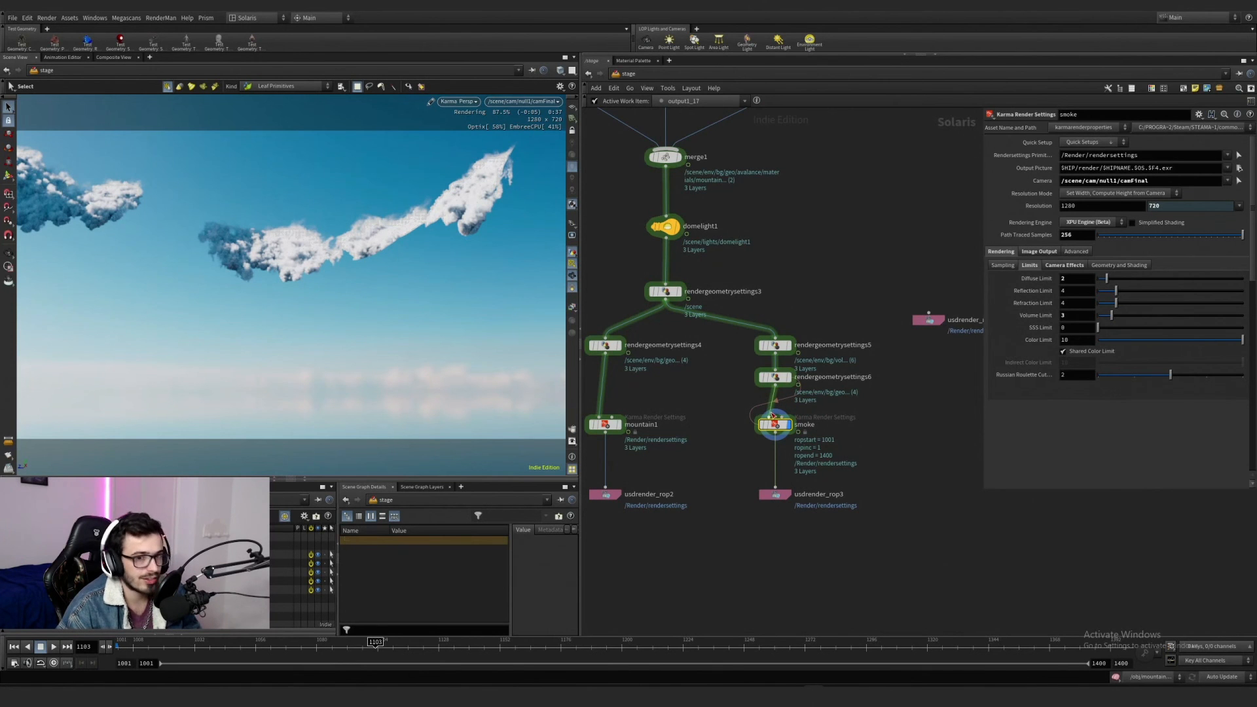
# Step: Delete the unused usdrender_rop1 and sopimport1 nodes from the stage network
pyautogui.scroll(-5, 818, 454)
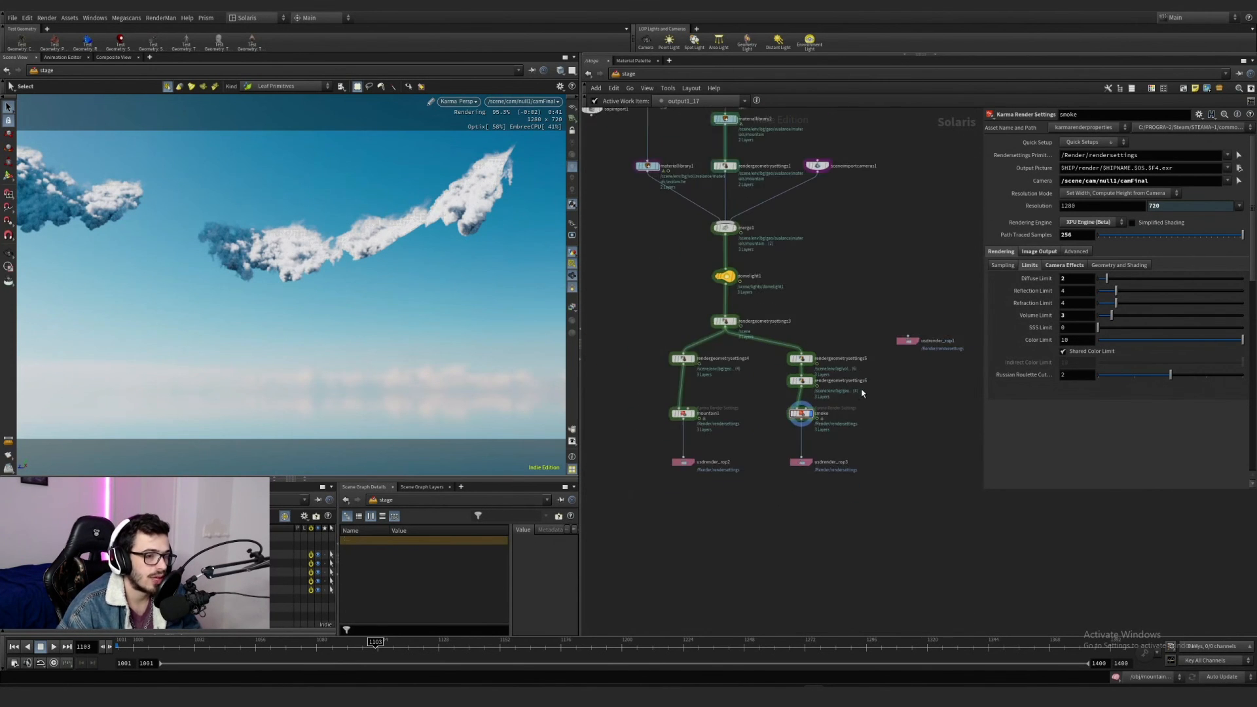
pyautogui.moveTo(902, 513); pyautogui.dragTo(851, 451)
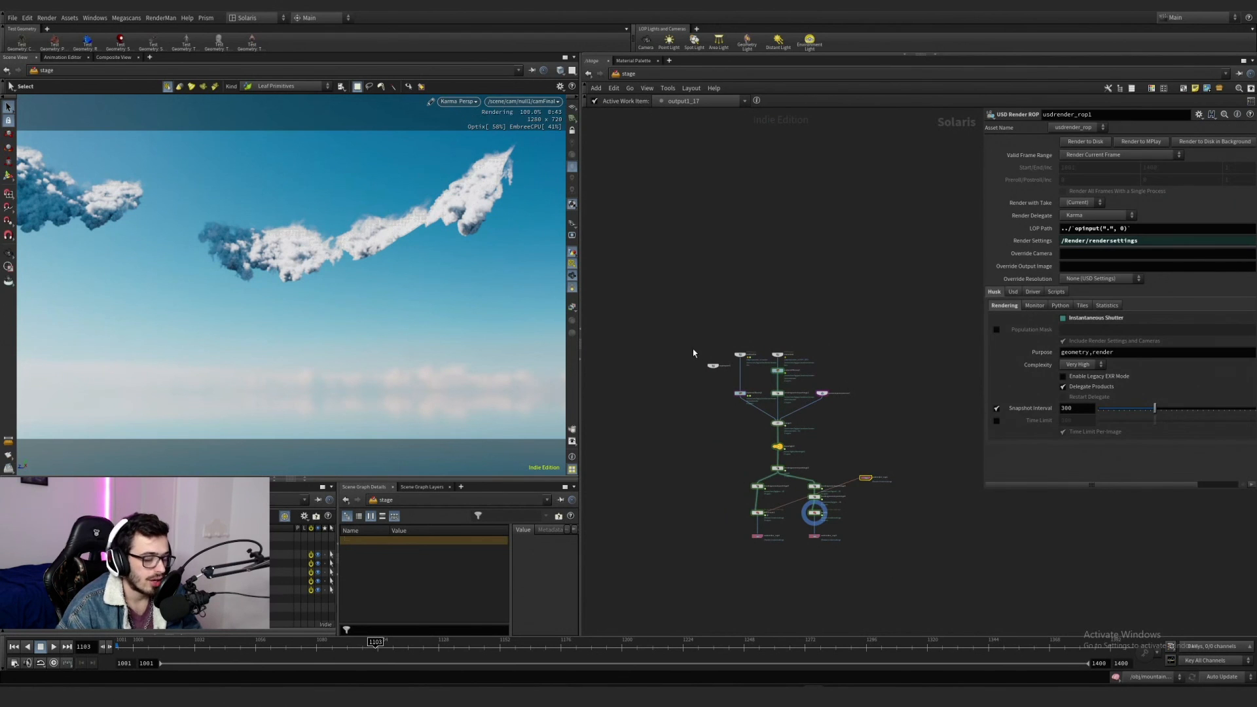
pyautogui.keyDown('shift'); pyautogui.moveTo(721, 387); pyautogui.dragTo(720, 387); pyautogui.keyUp('shift')
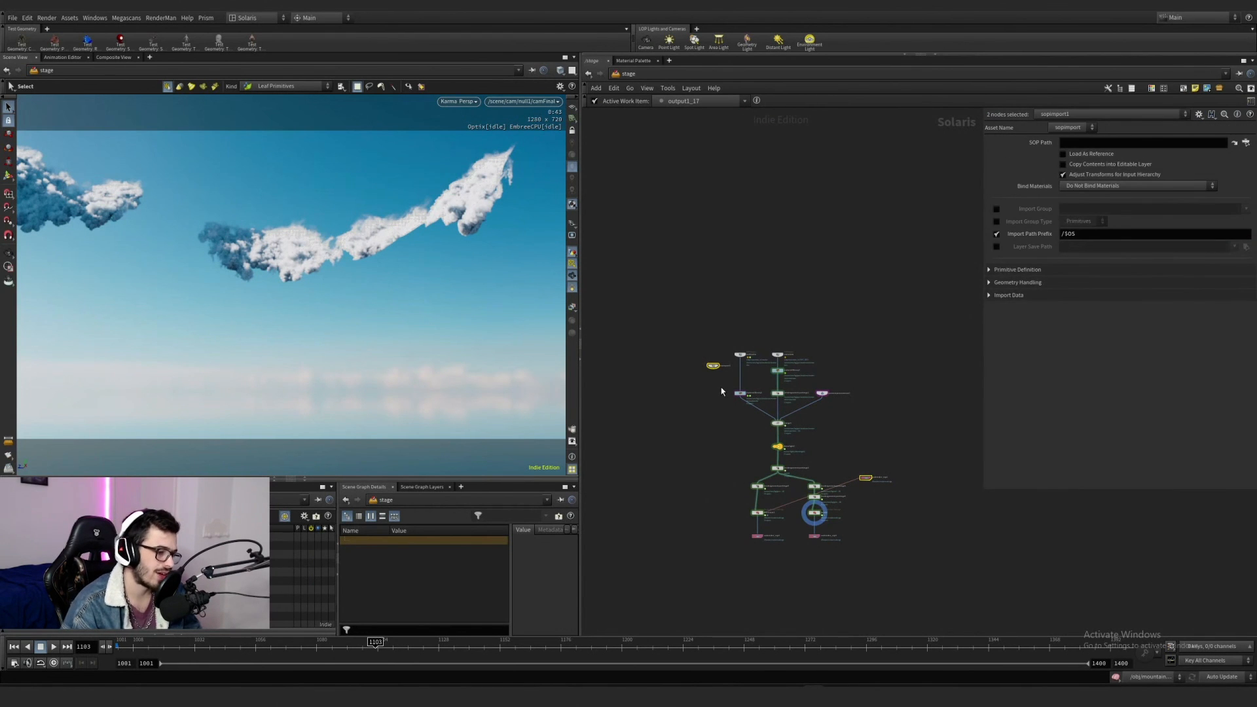
pyautogui.press('Delete')
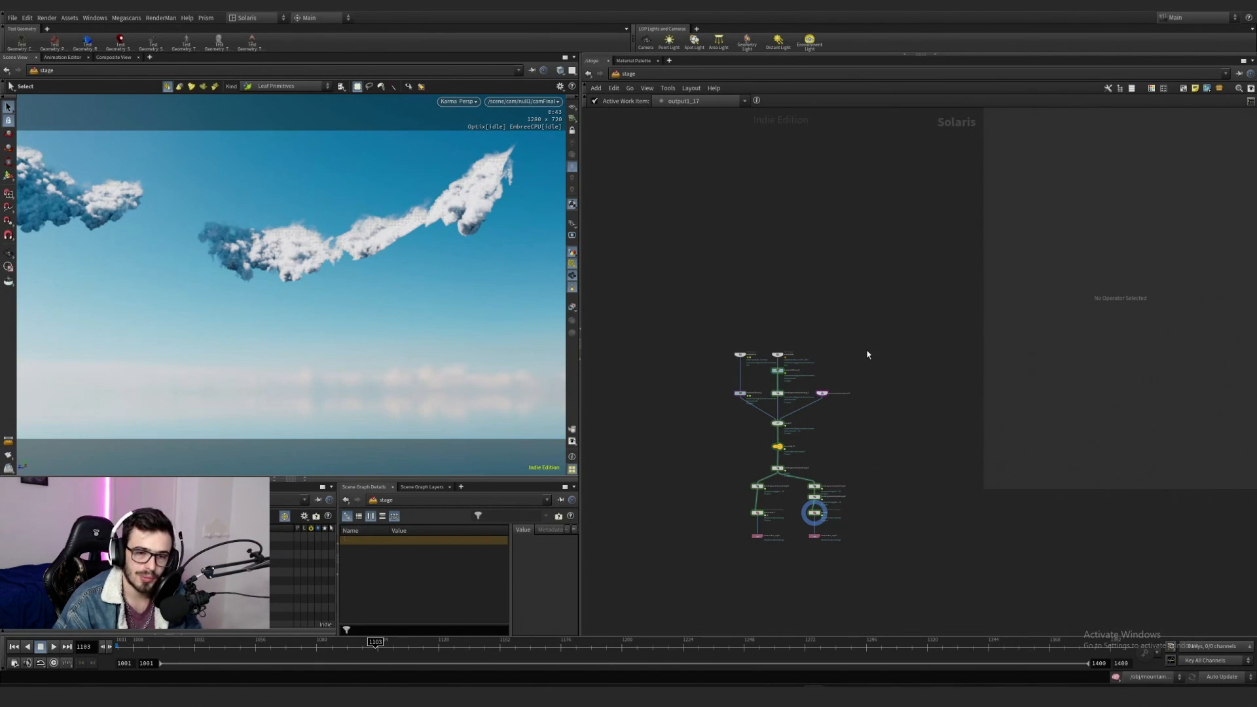